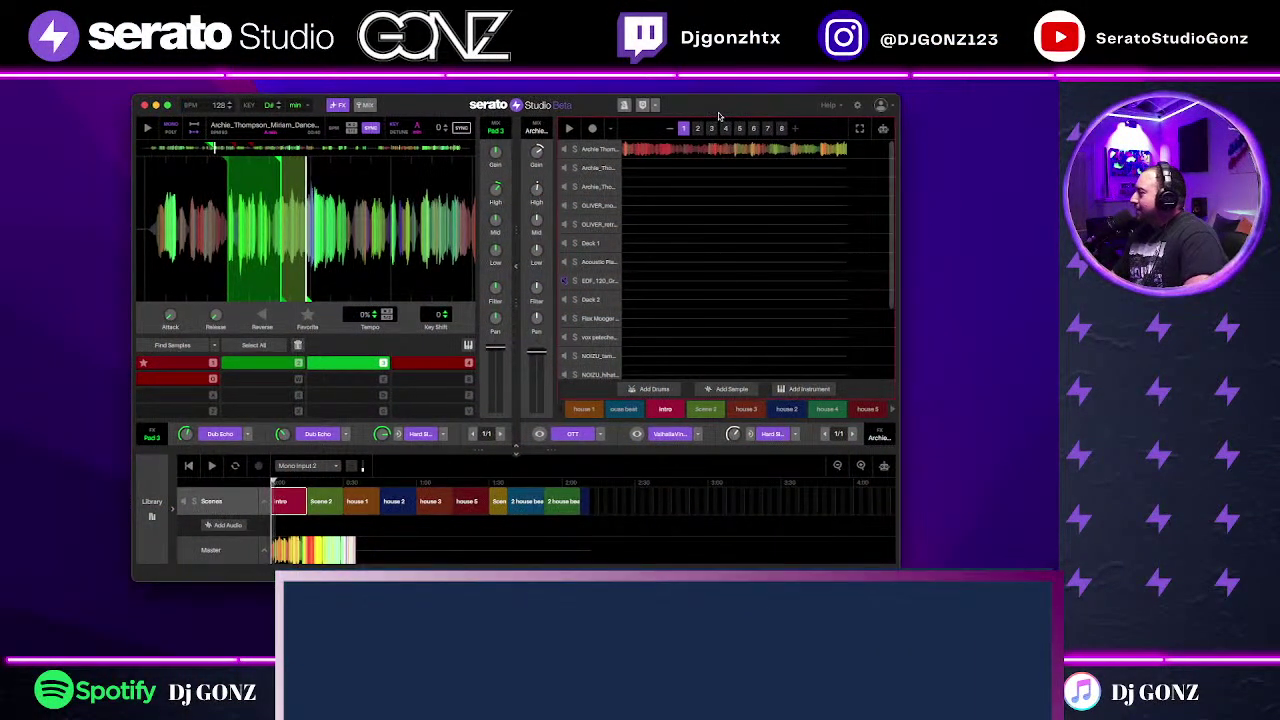
Step: Nudge the Serato Studio window right and up, then trim its height slightly
drag(729, 106, 767, 99)
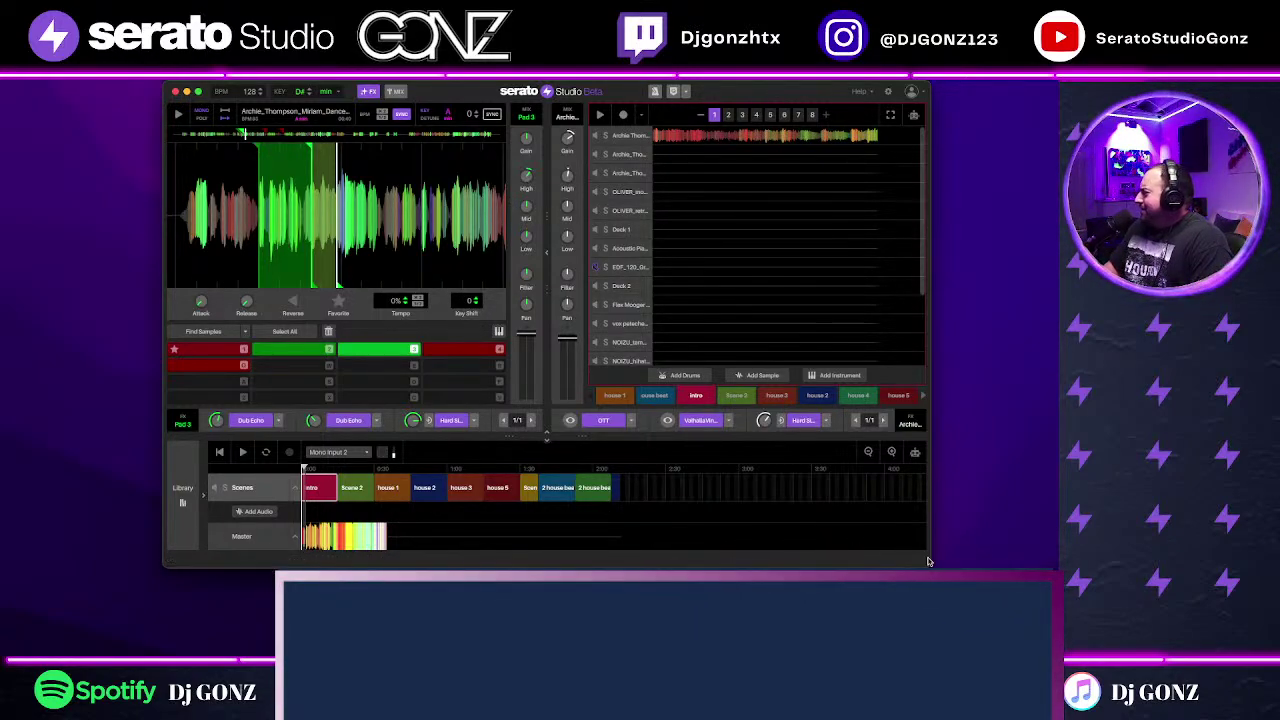
drag(927, 563, 925, 554)
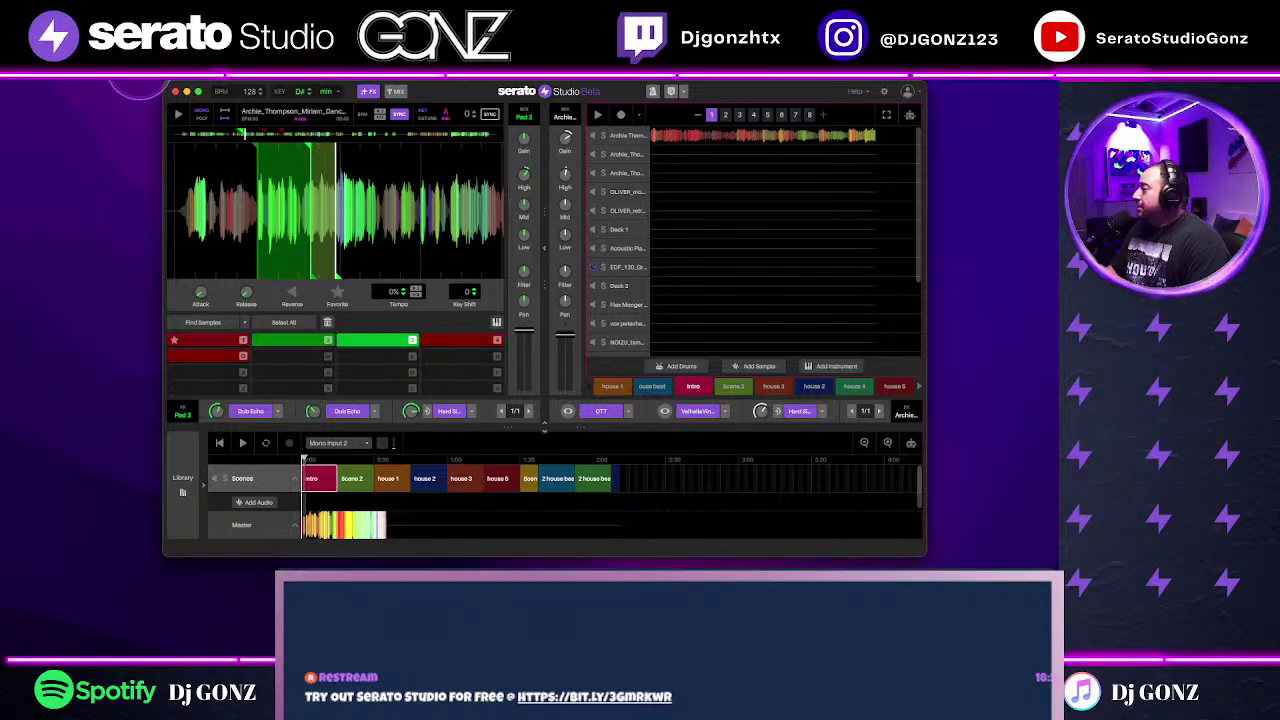
Step: Look through the File menu's Open Recent Project list, then close the menu
click(140, 88)
click(90, 80)
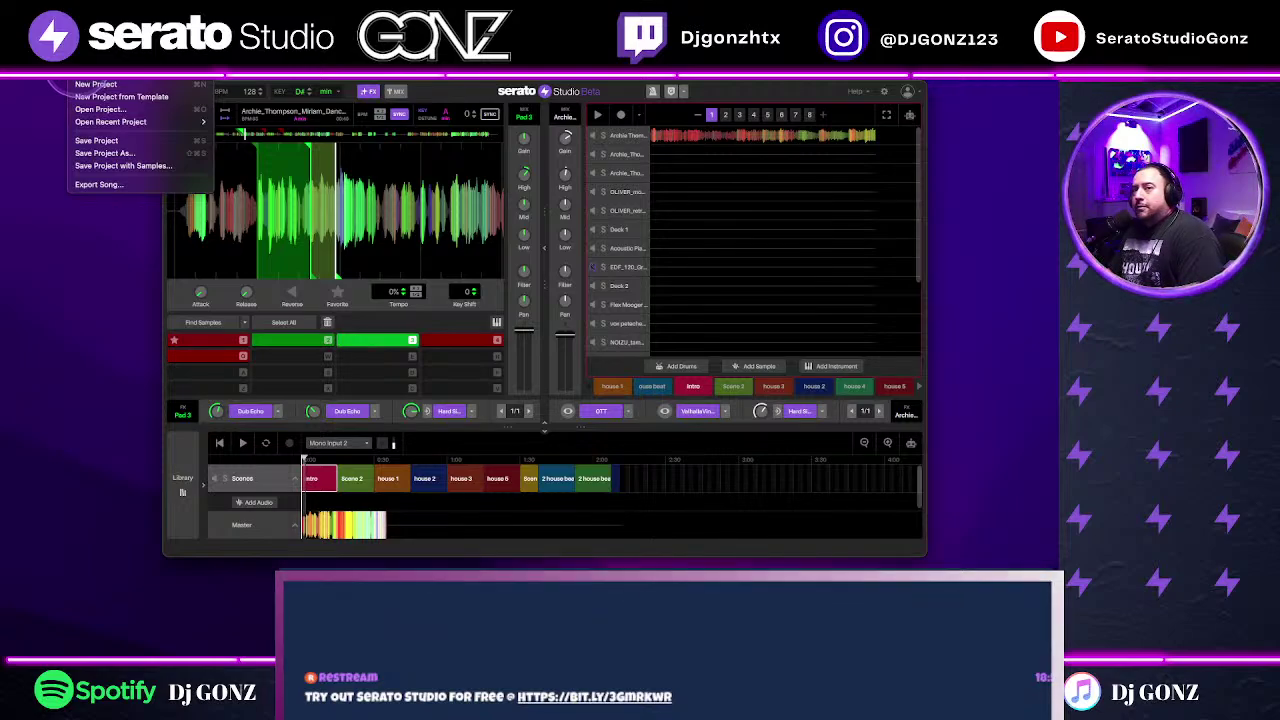
mouse_move(45, 77)
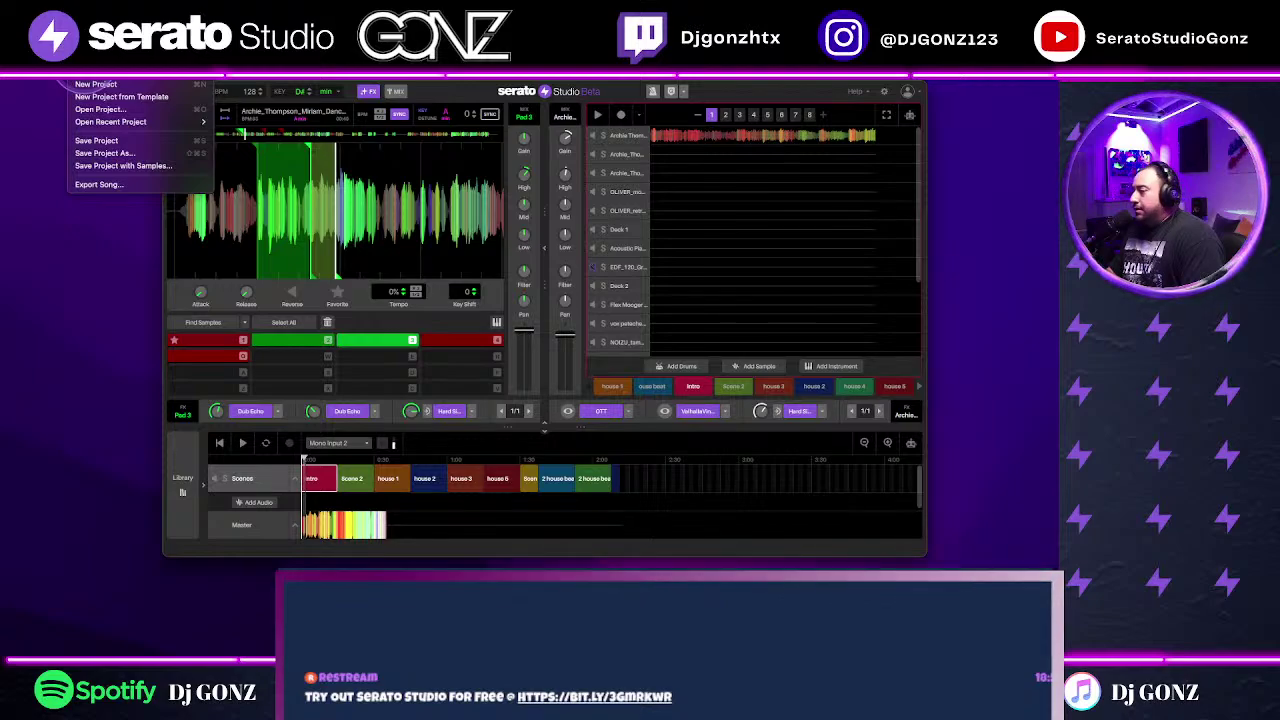
mouse_move(100, 121)
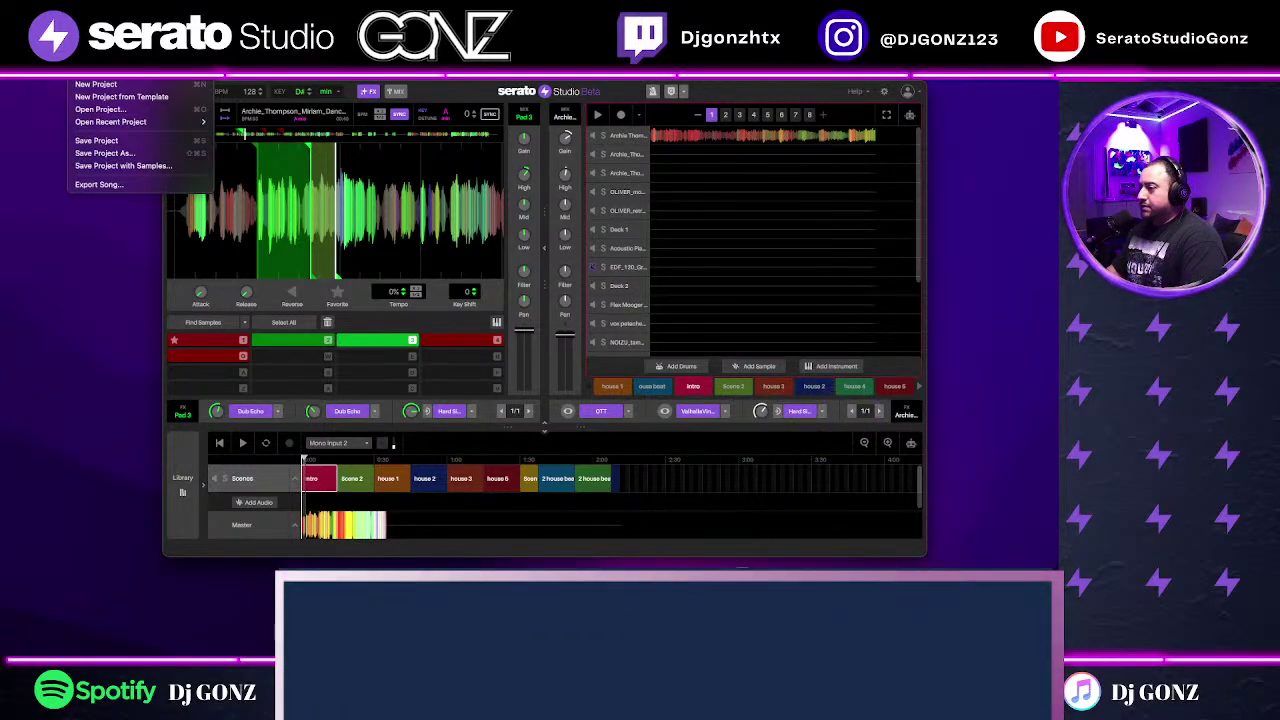
click(752, 557)
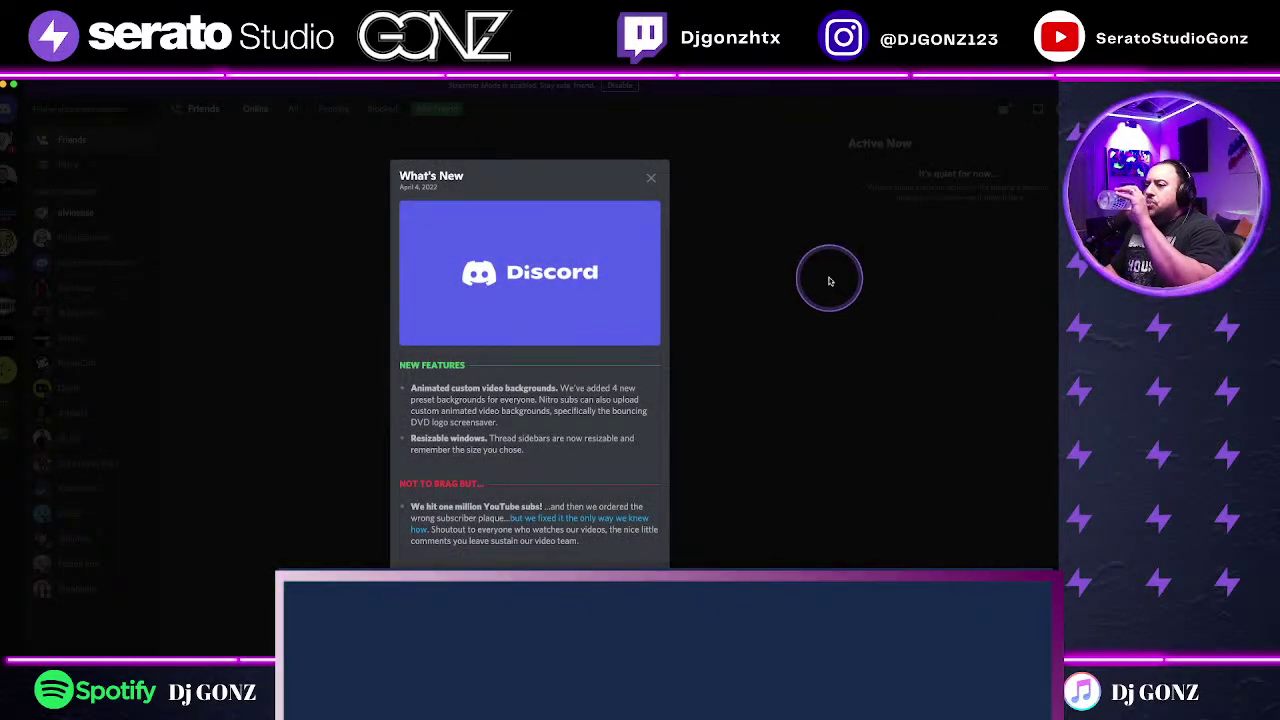
Step: Close Discord's What's New window and go to the Serato server's #seratos-kitchen channel
click(651, 178)
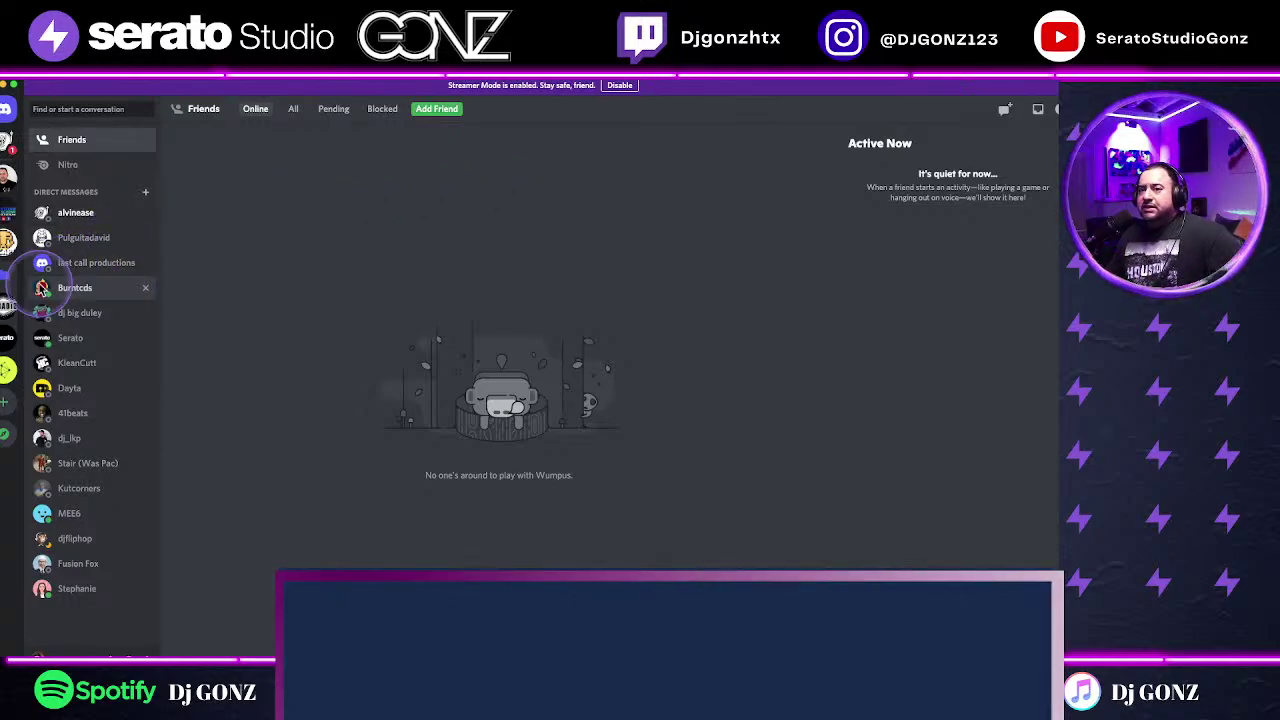
click(8, 346)
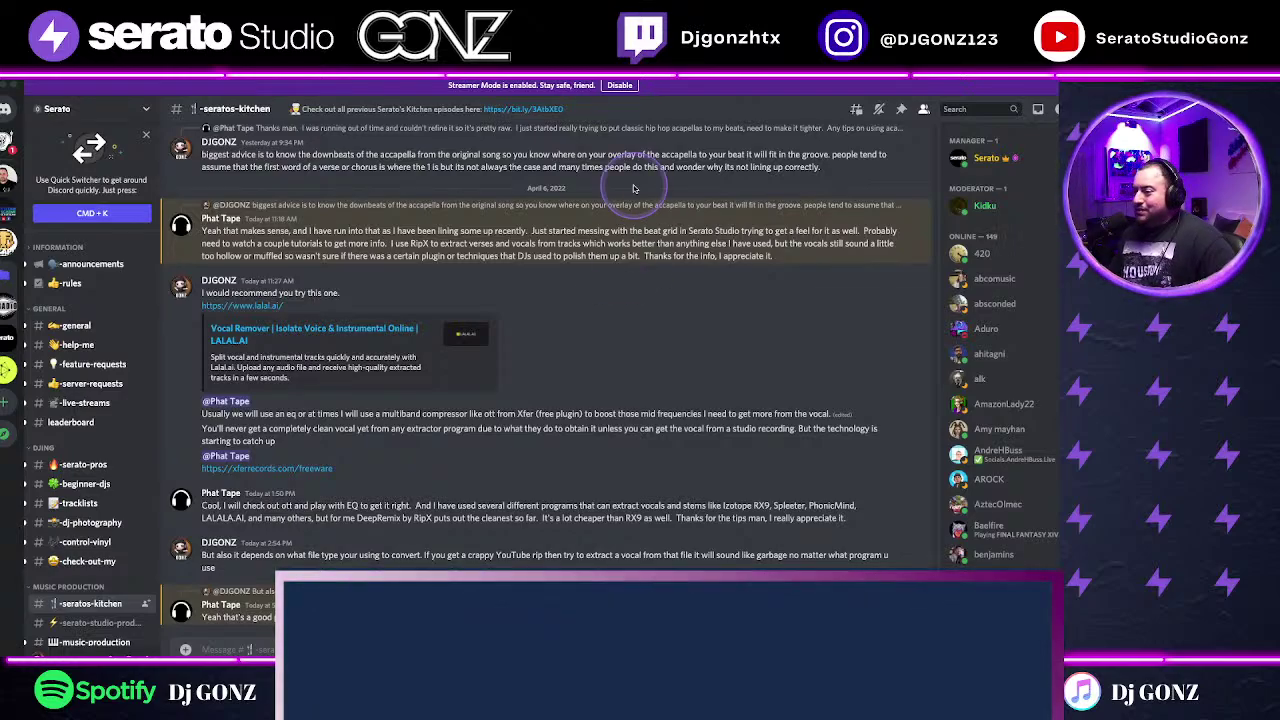
Step: Scroll up to the Sample of the Week post and start its video
scroll(440, 470, up, 5)
scroll(440, 470, up, 10)
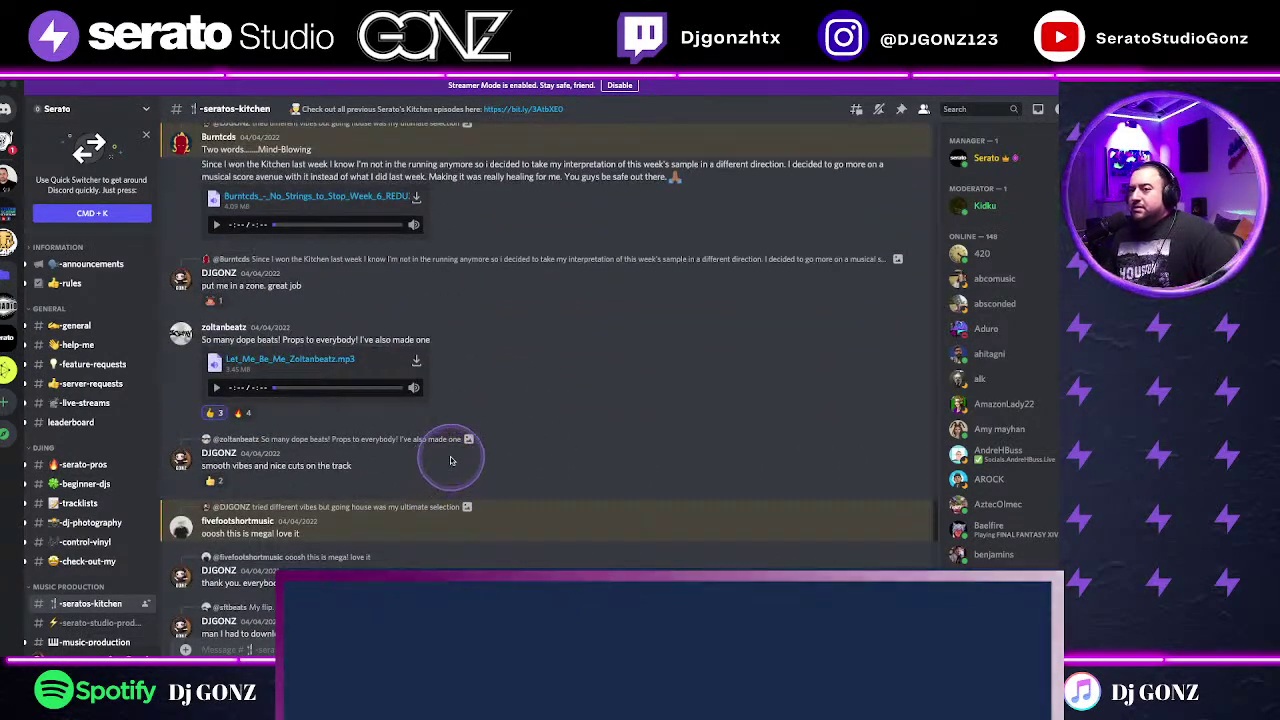
scroll(445, 465, up, 8)
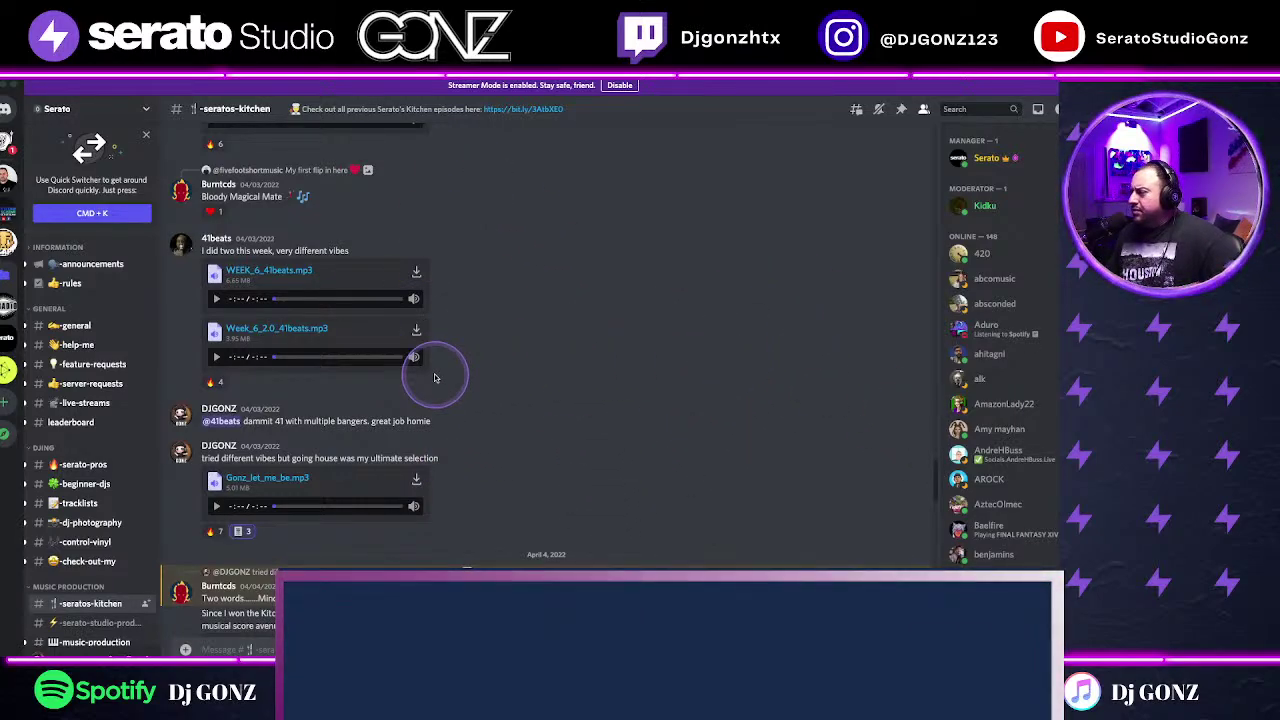
scroll(434, 377, up, 5)
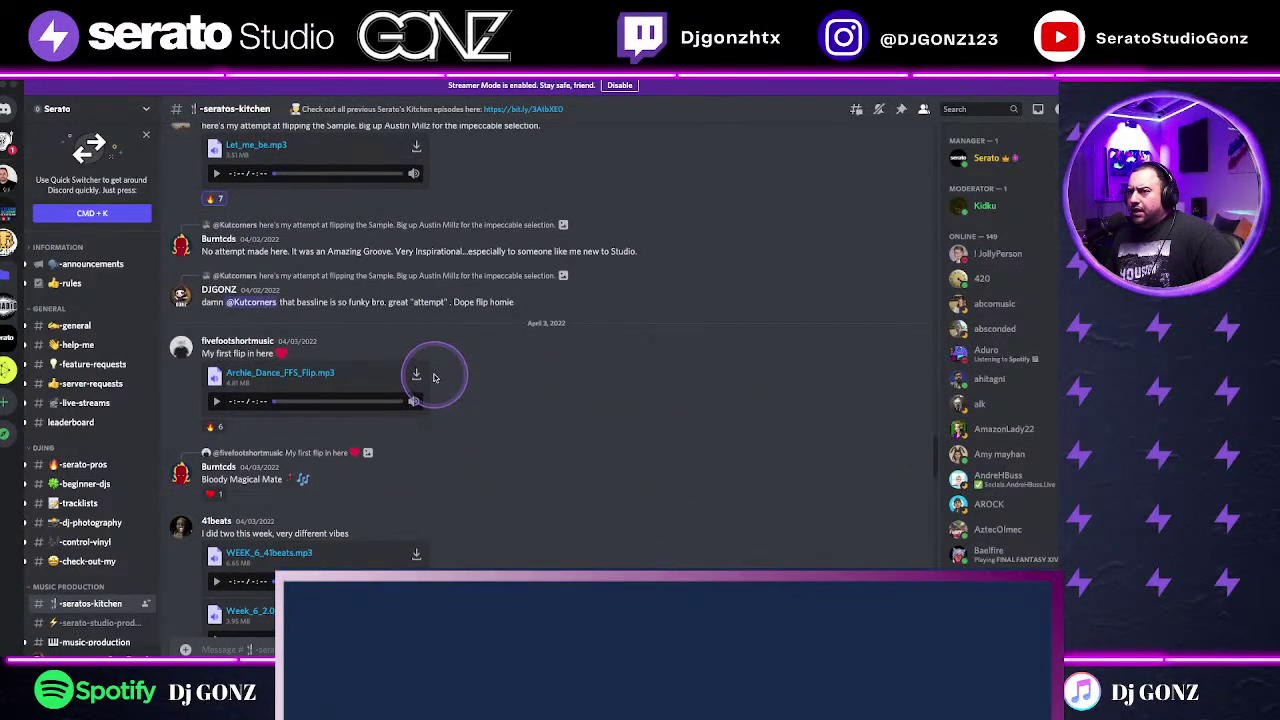
scroll(434, 377, up, 3)
scroll(437, 382, up, 3)
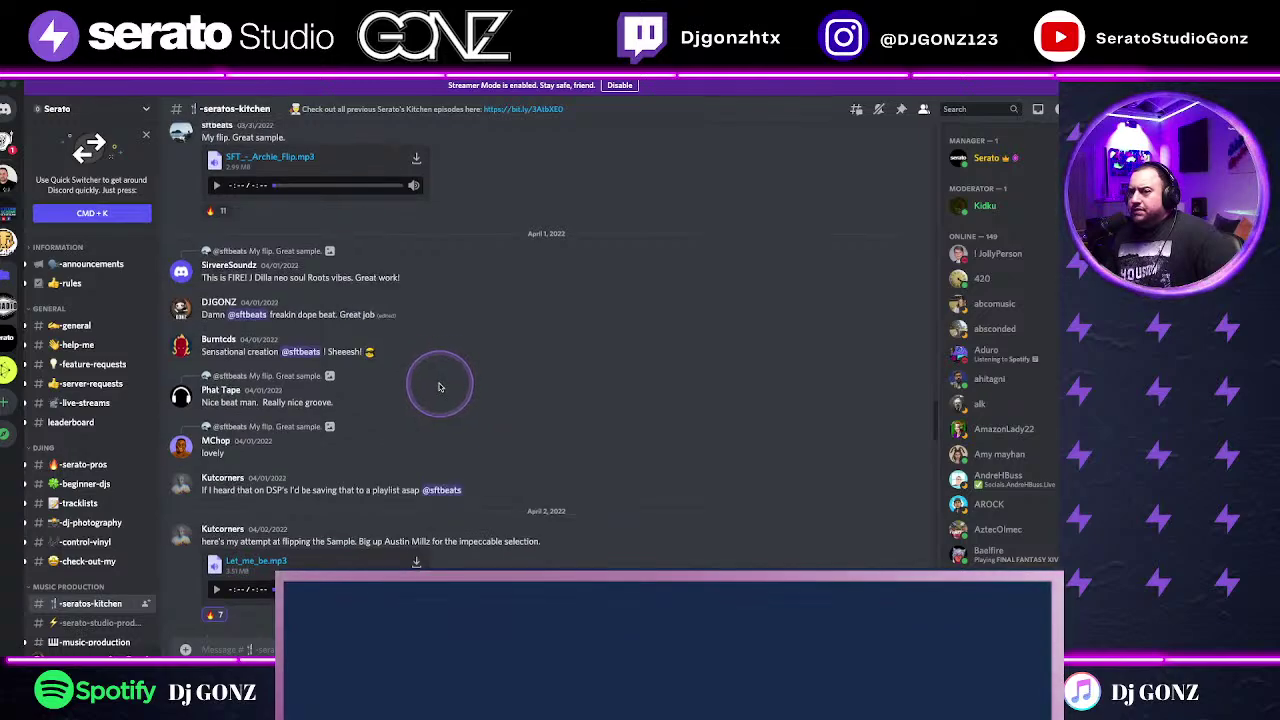
scroll(440, 385, up, 3)
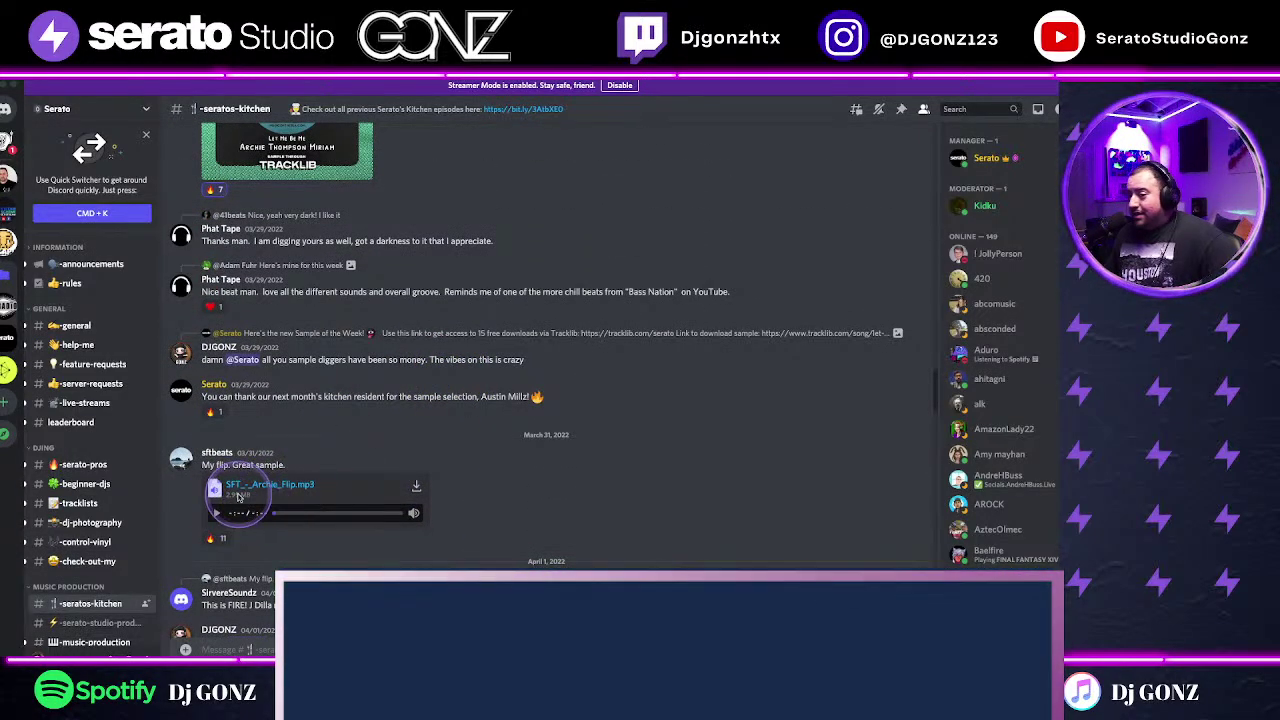
scroll(471, 458, up, 4)
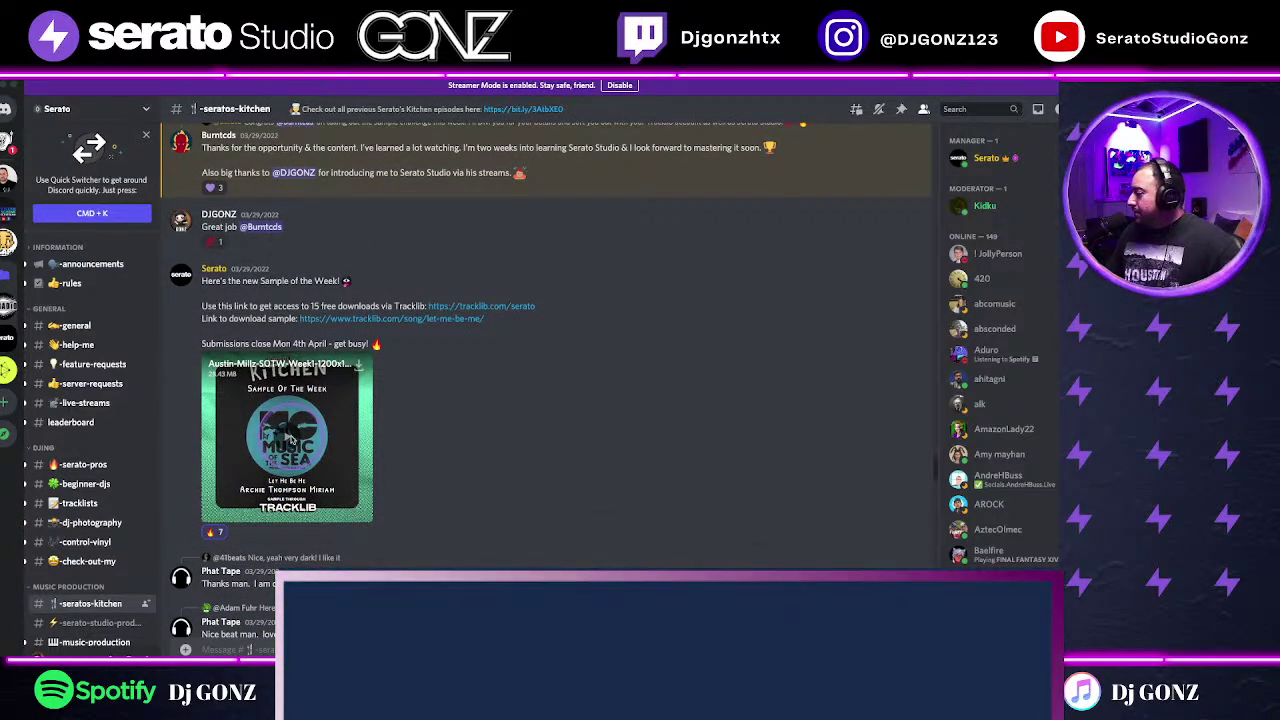
click(292, 438)
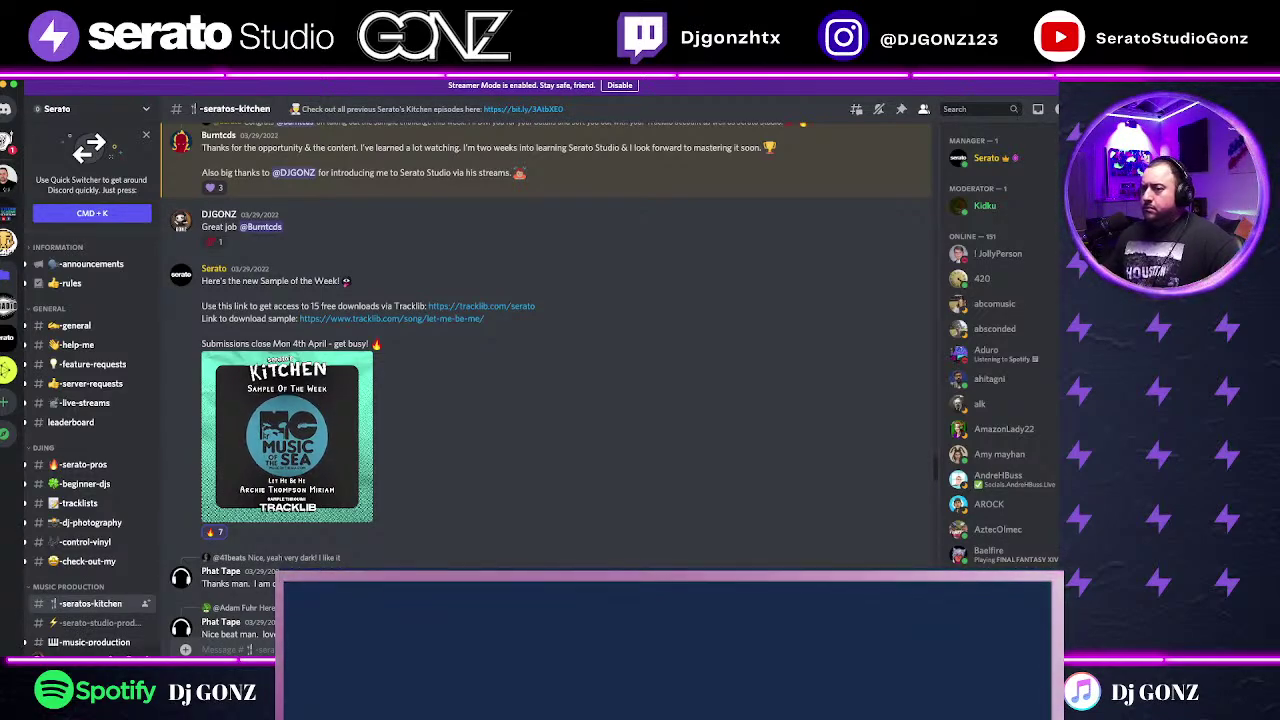
Step: Play the Sample of the Week video again from its post
mouse_move(345, 465)
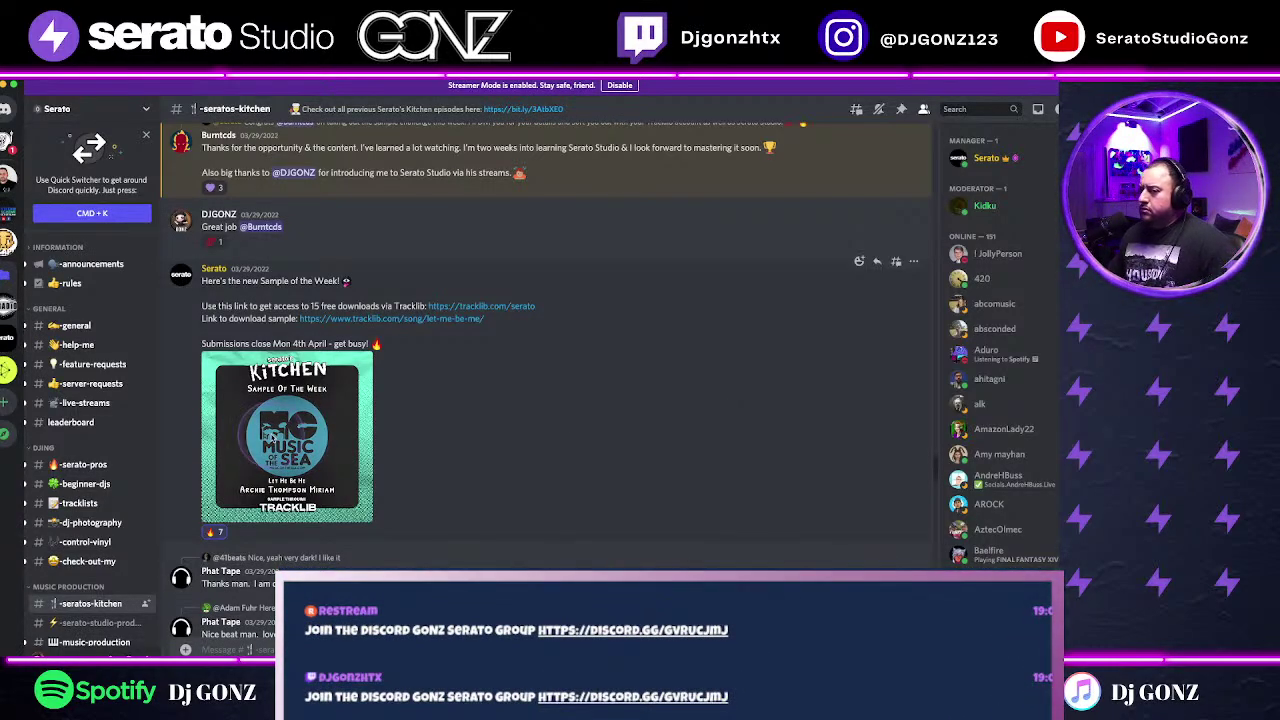
click(589, 465)
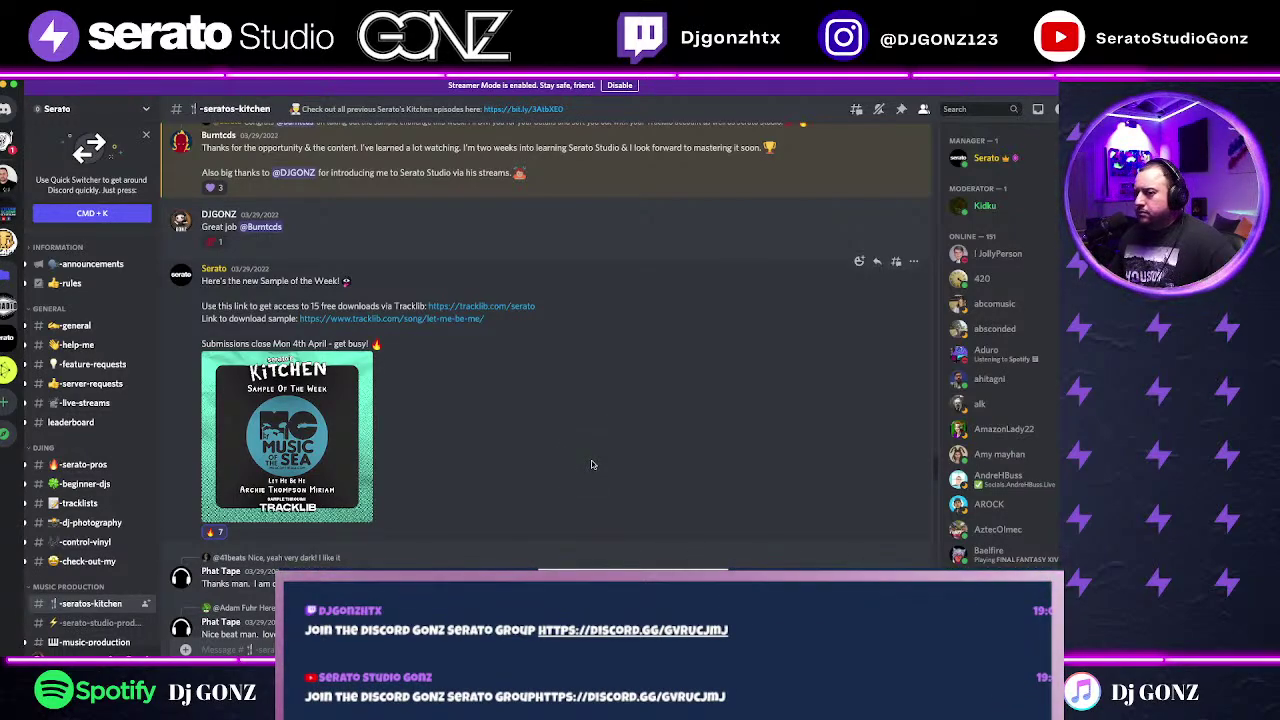
mouse_move(283, 440)
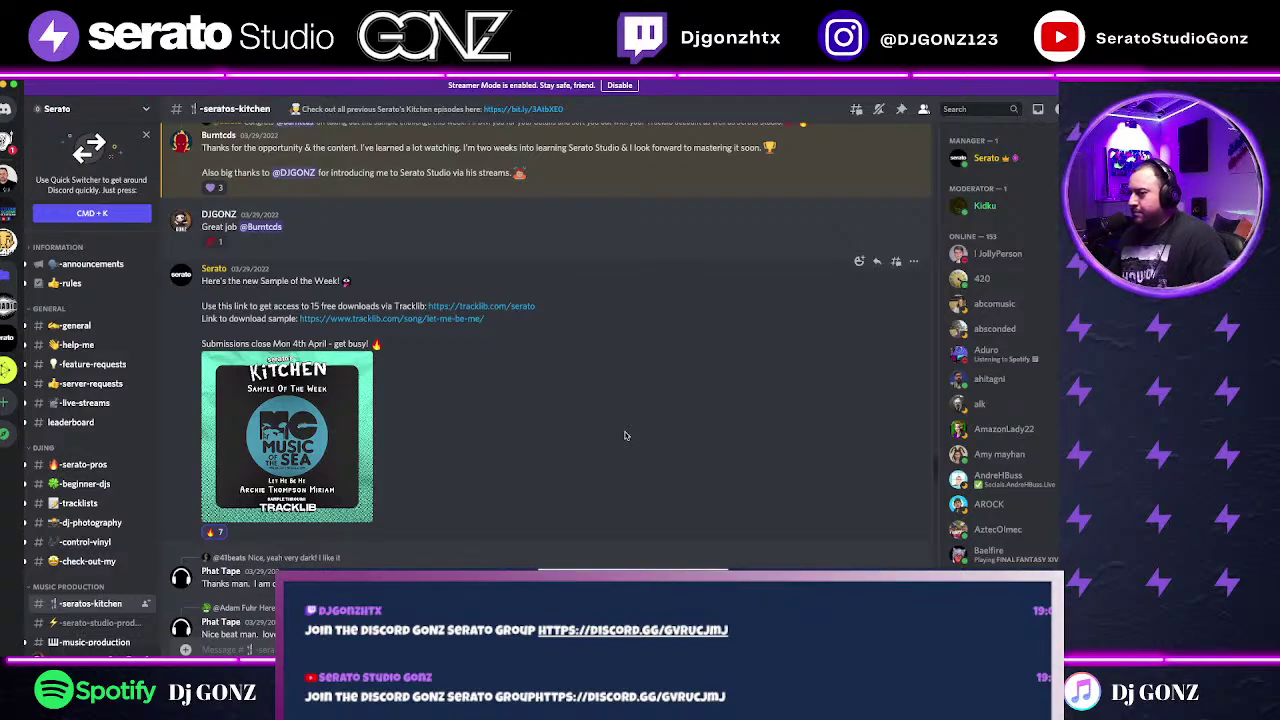
click(211, 513)
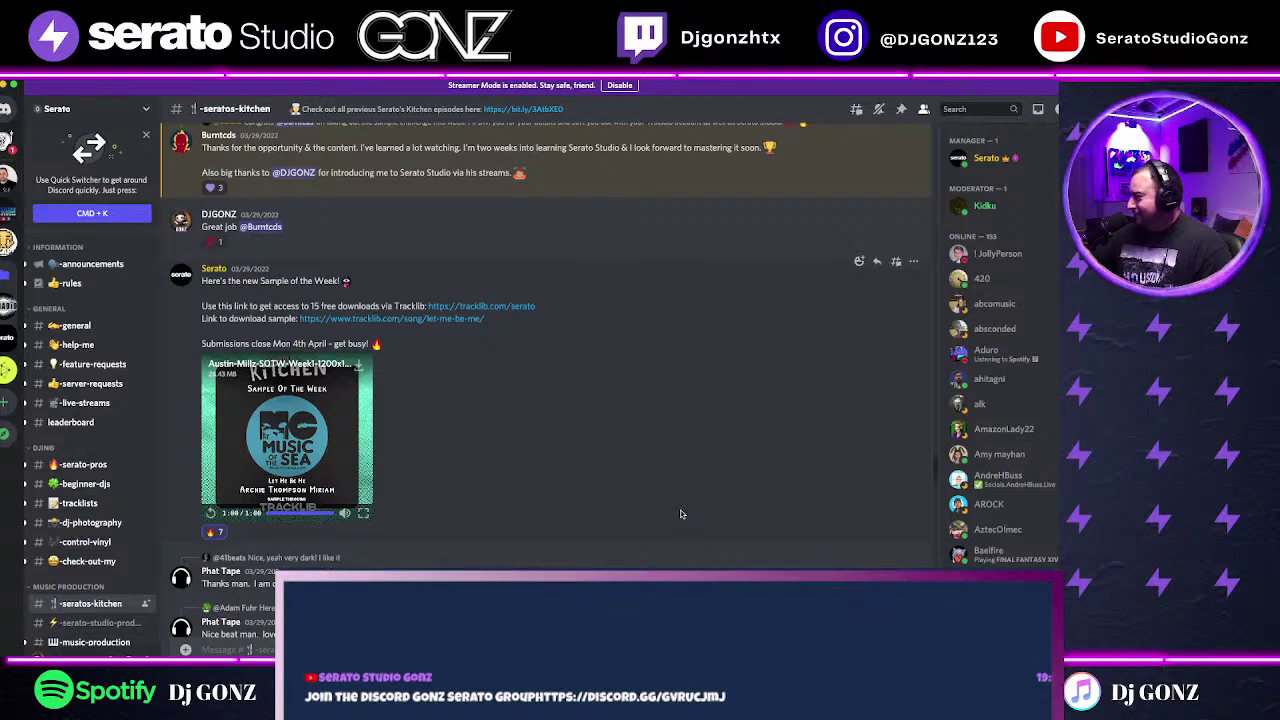
click(735, 480)
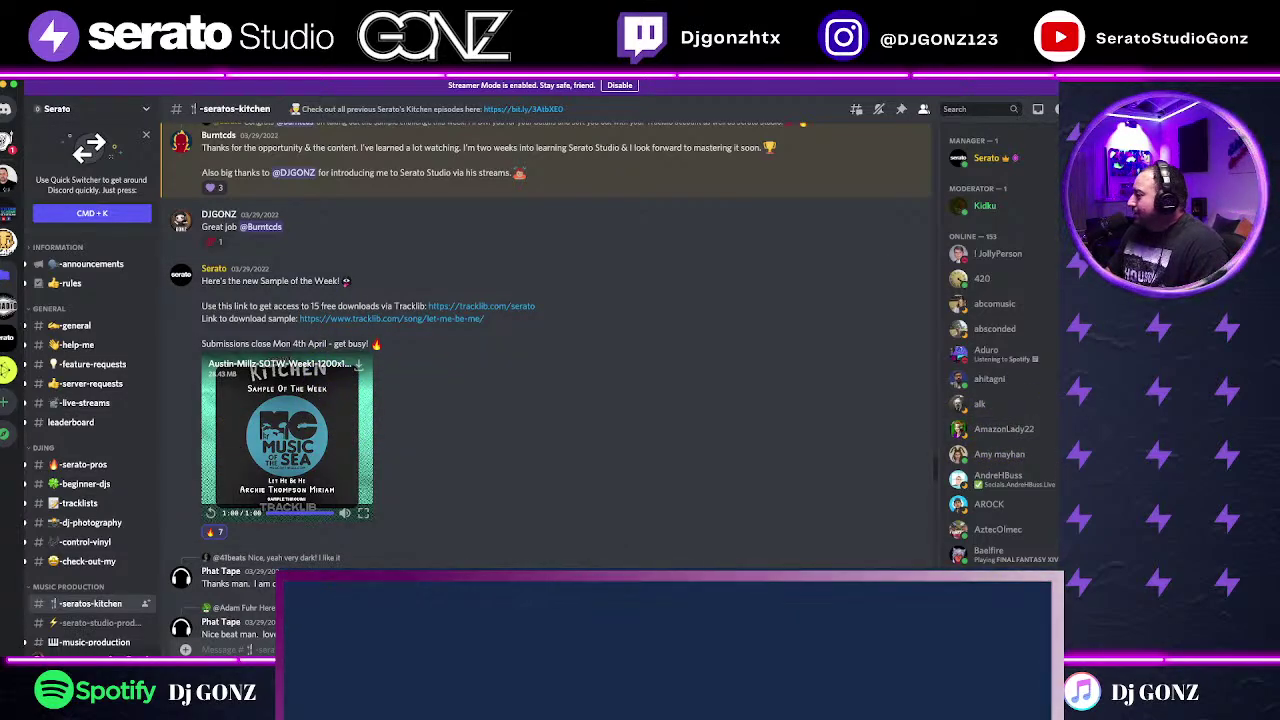
Step: Scroll through the members' flips and load the Let_me_be.mp3 audio for playback
scroll(543, 430, down, 5)
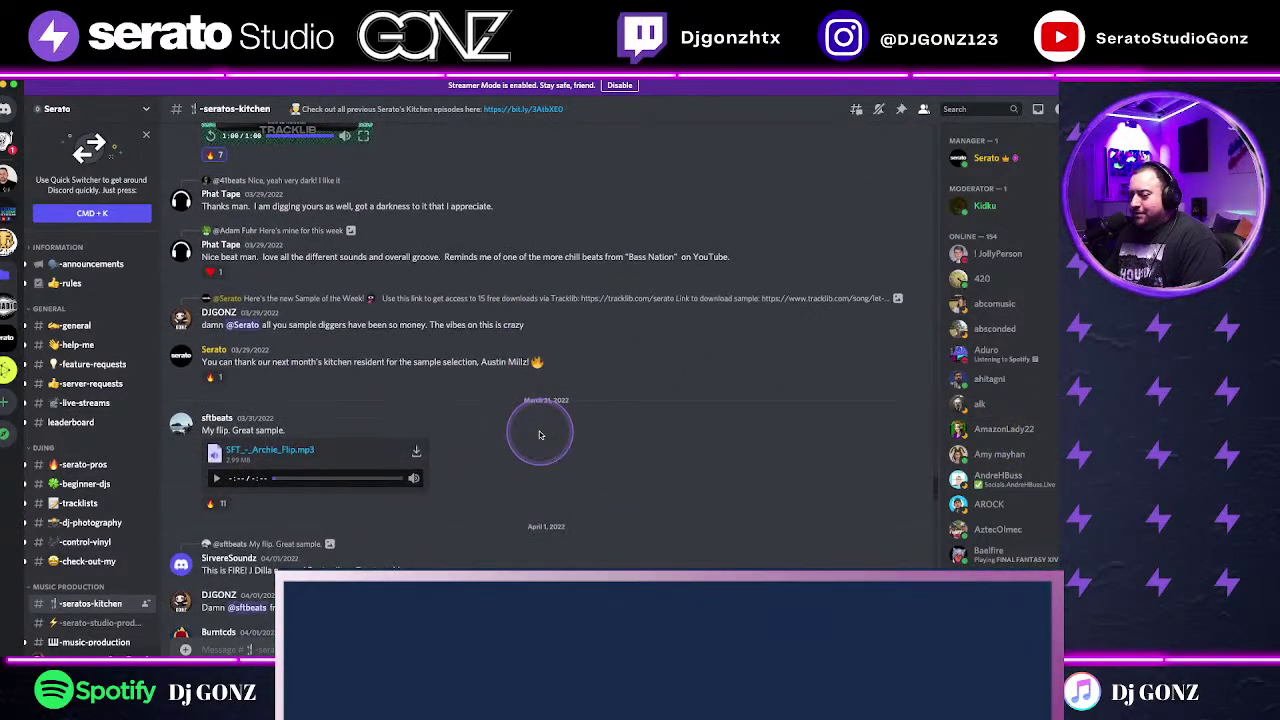
scroll(539, 434, down, 3)
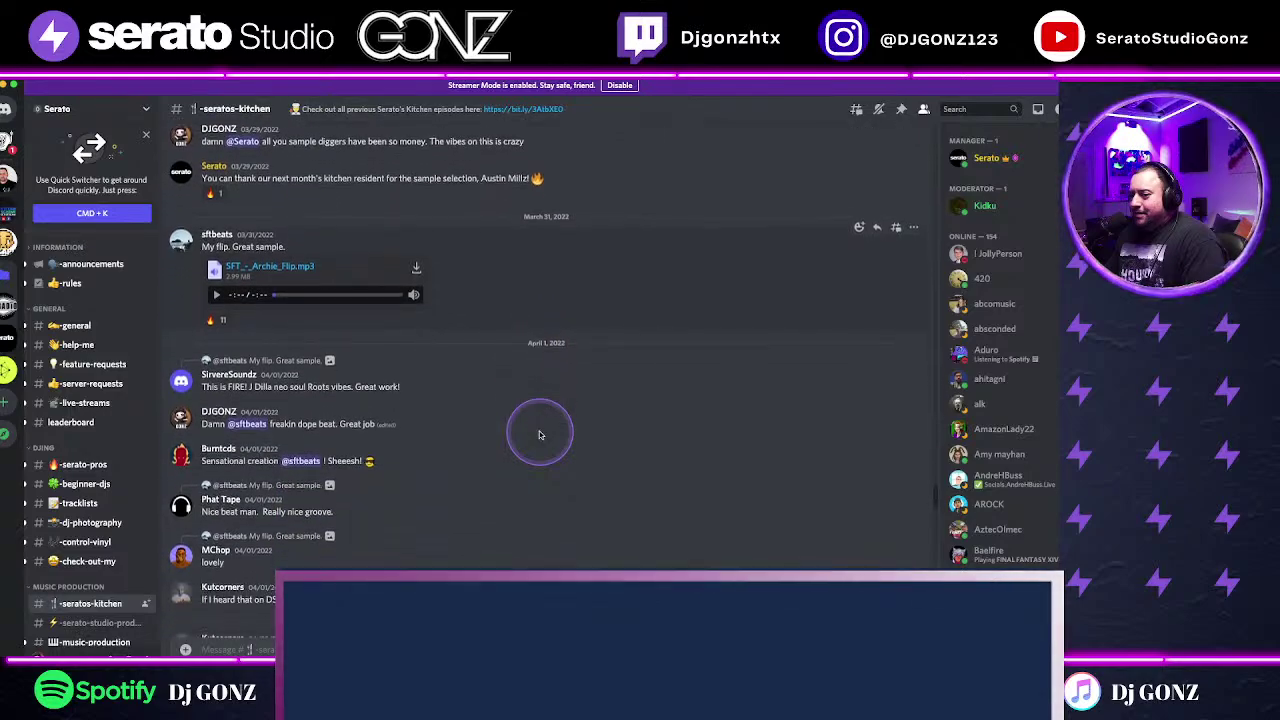
scroll(539, 434, down, 1)
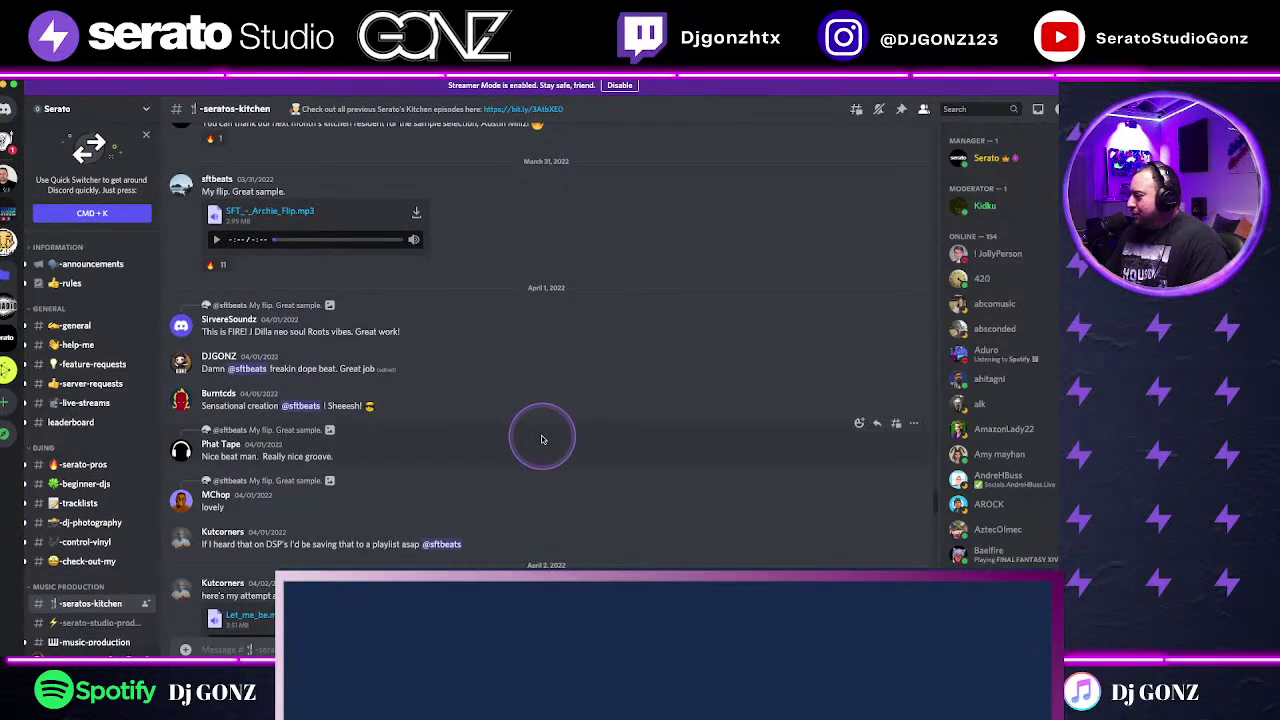
scroll(541, 434, up, 1)
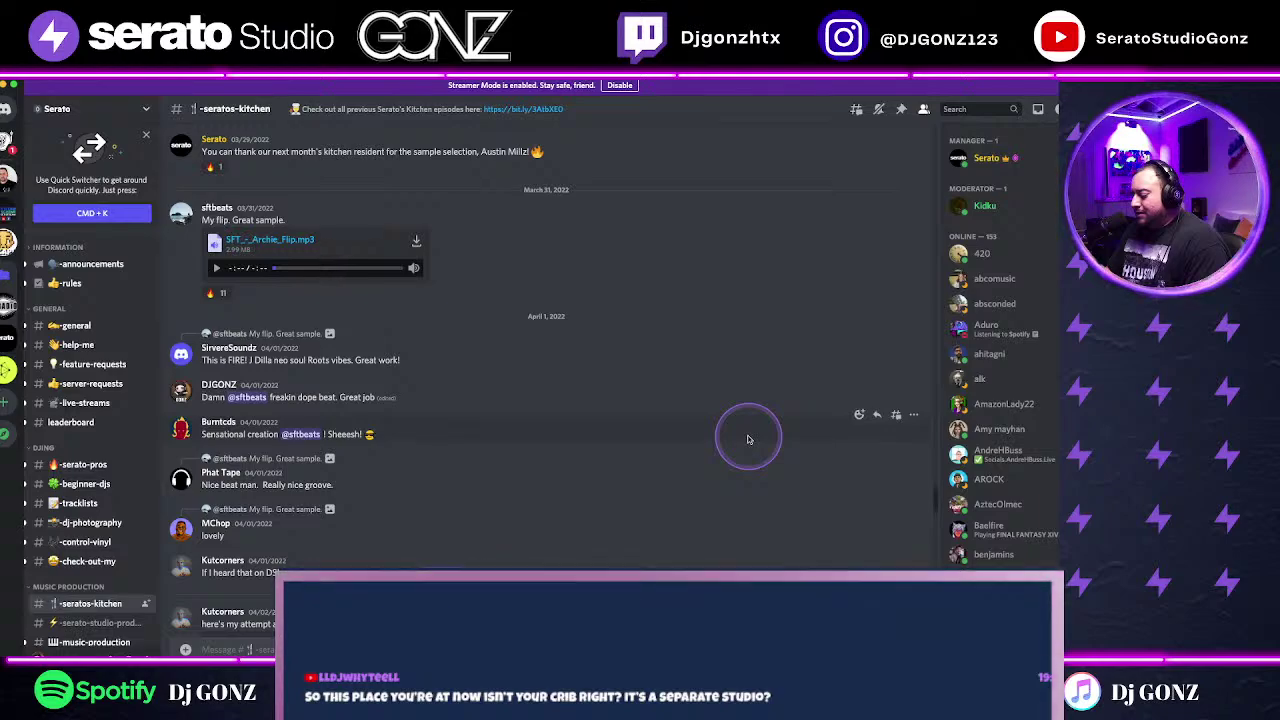
click(746, 440)
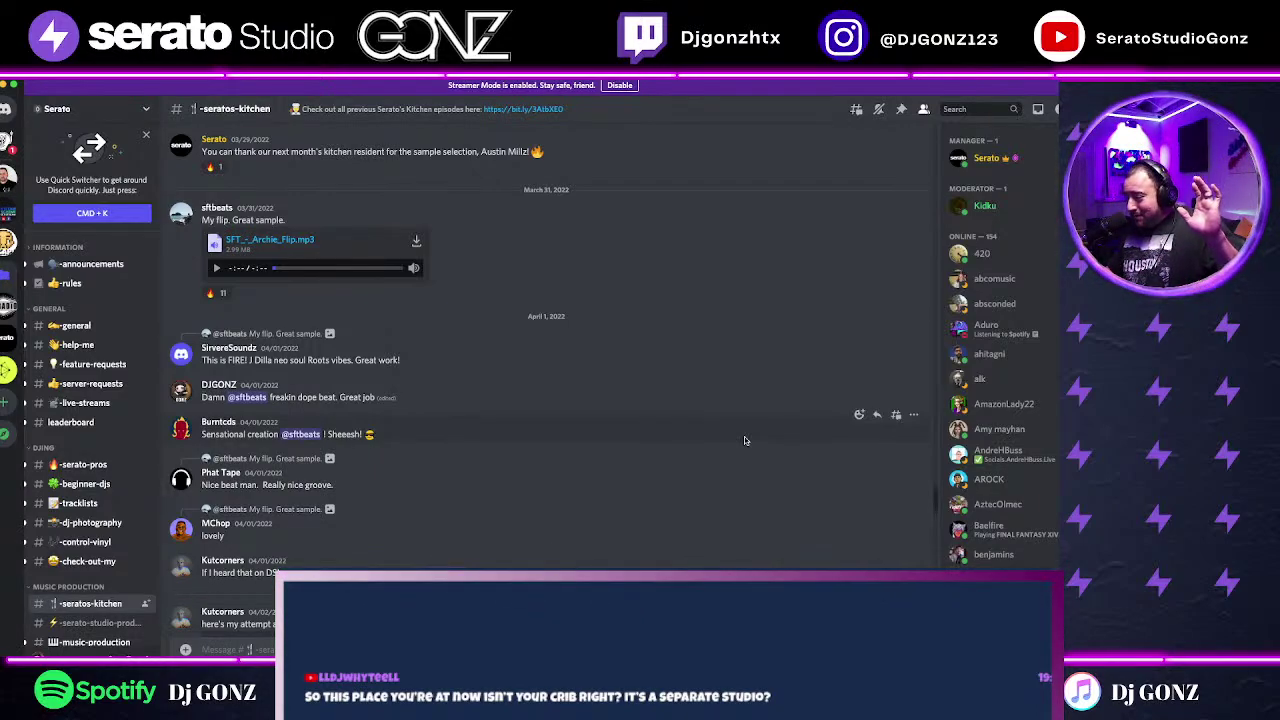
click(744, 440)
click(657, 506)
scroll(657, 508, down, 3)
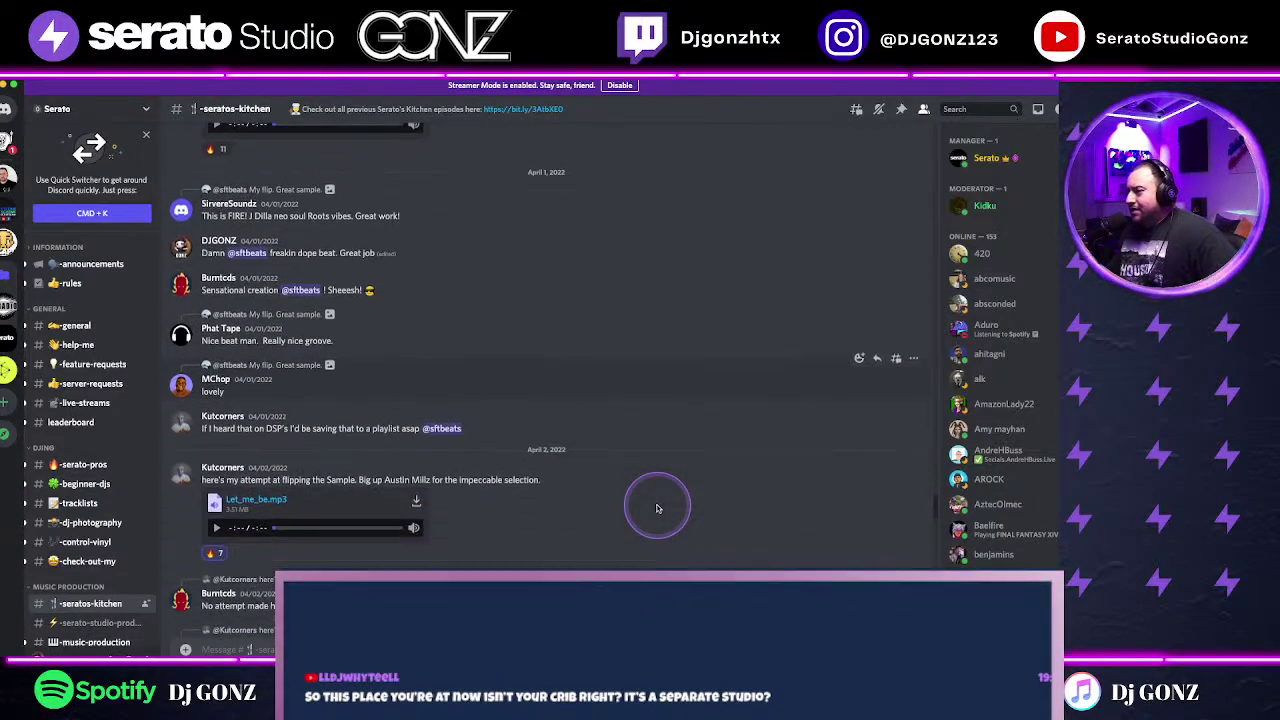
scroll(657, 508, down, 1)
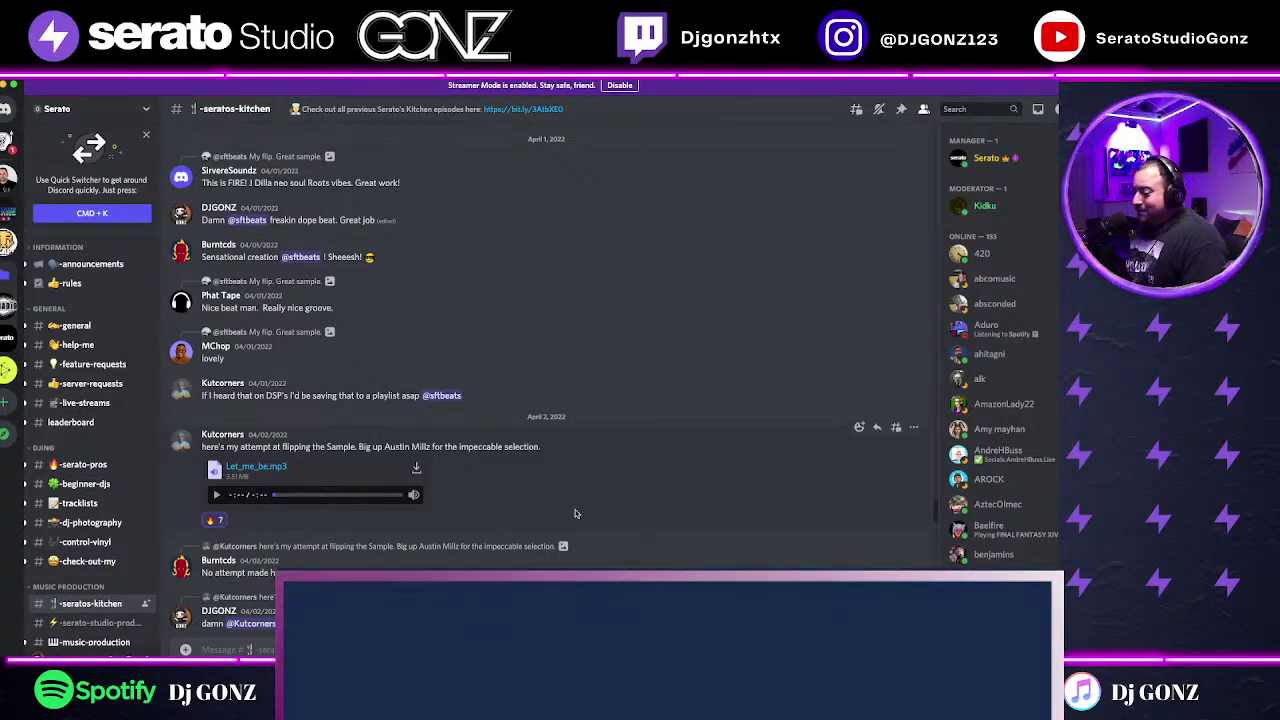
click(414, 496)
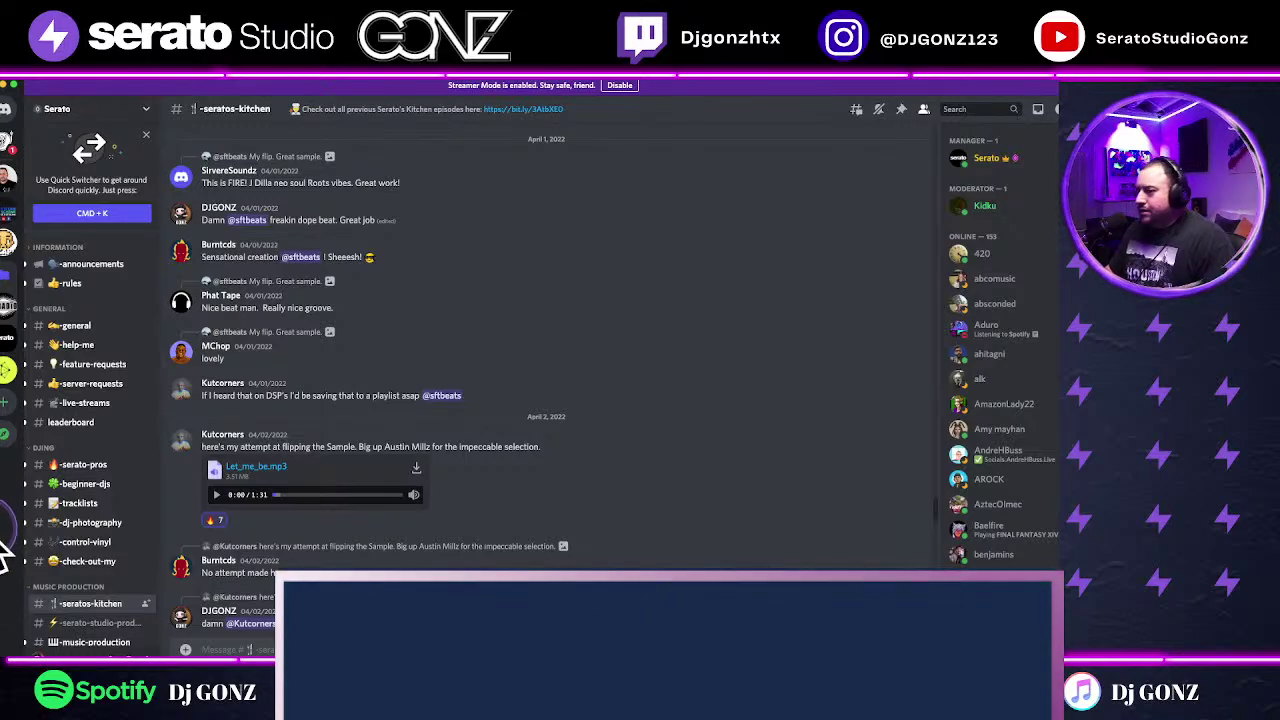
scroll(500, 500, up, 5)
Step: Play the SFT_-_Archie_Flip.mp3 flip, pausing it at 0:47 and resuming
click(215, 406)
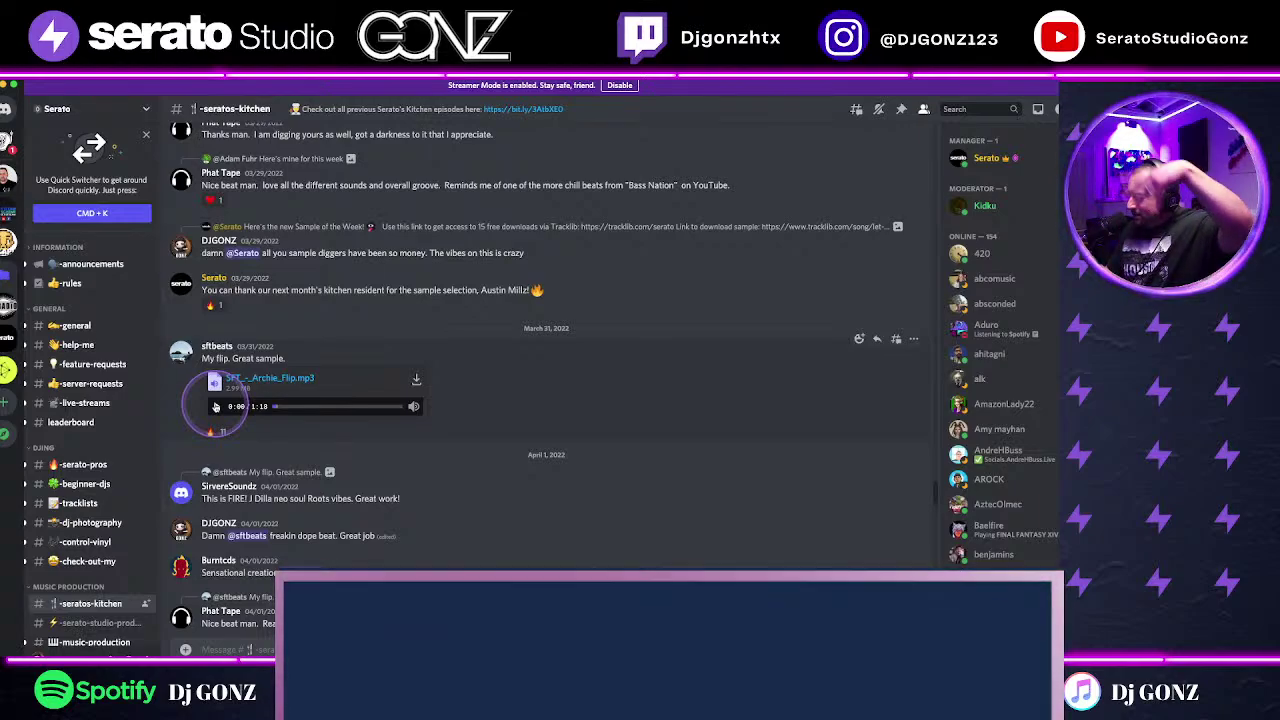
click(215, 406)
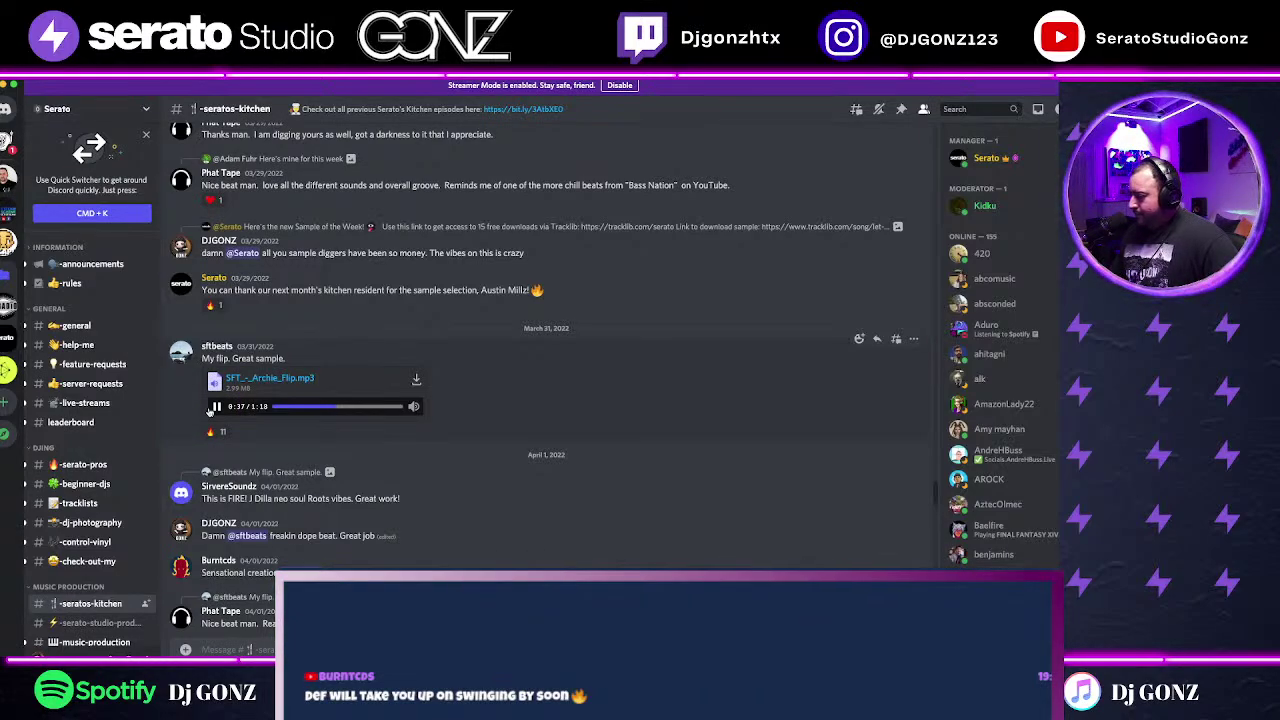
click(214, 407)
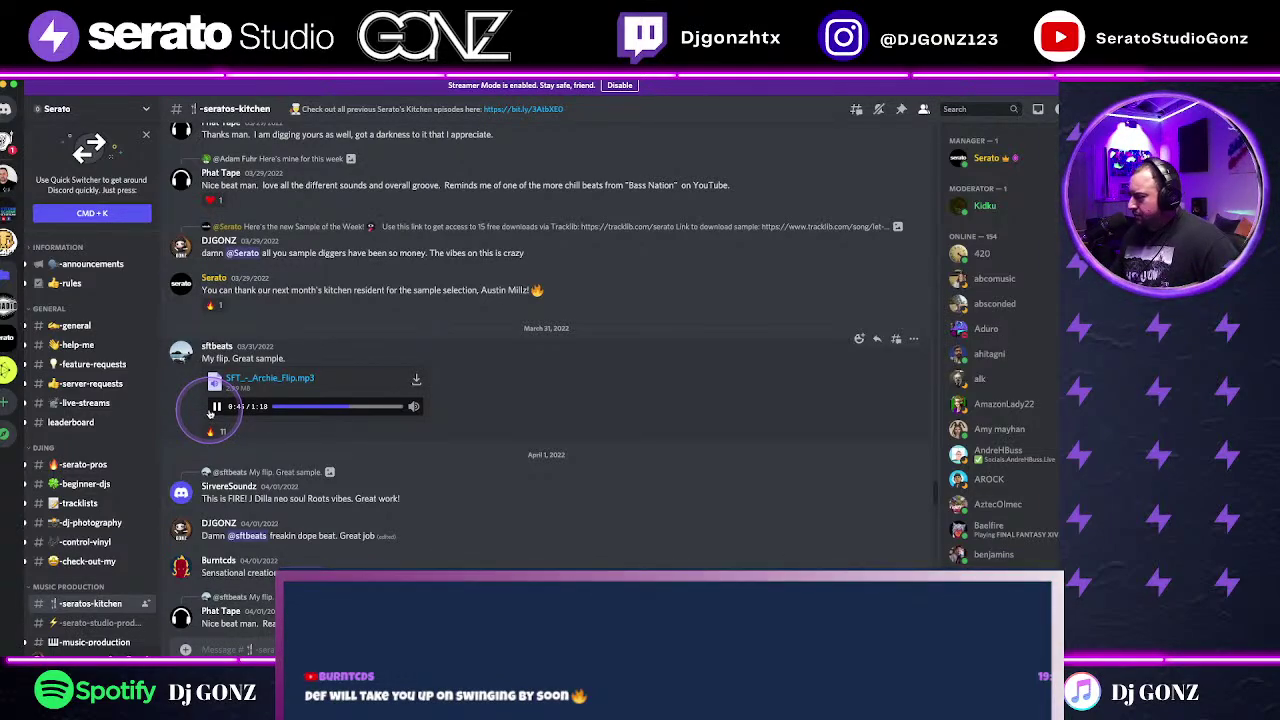
click(214, 407)
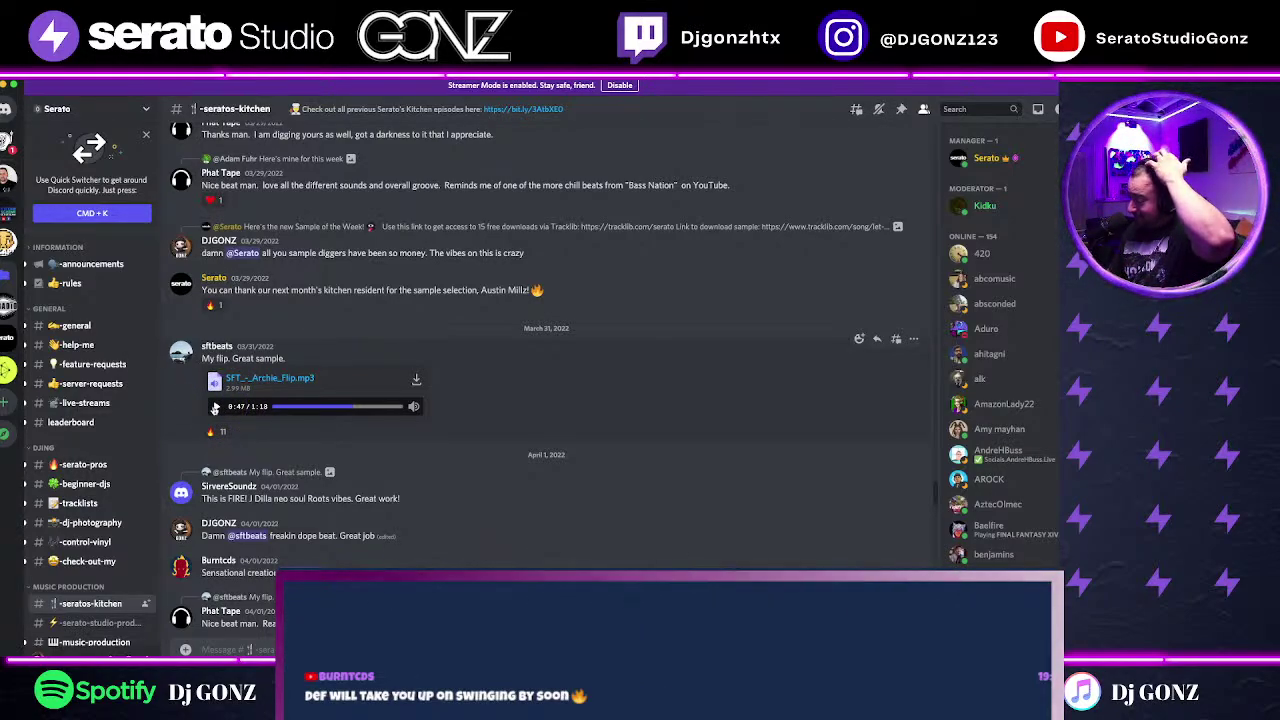
click(216, 408)
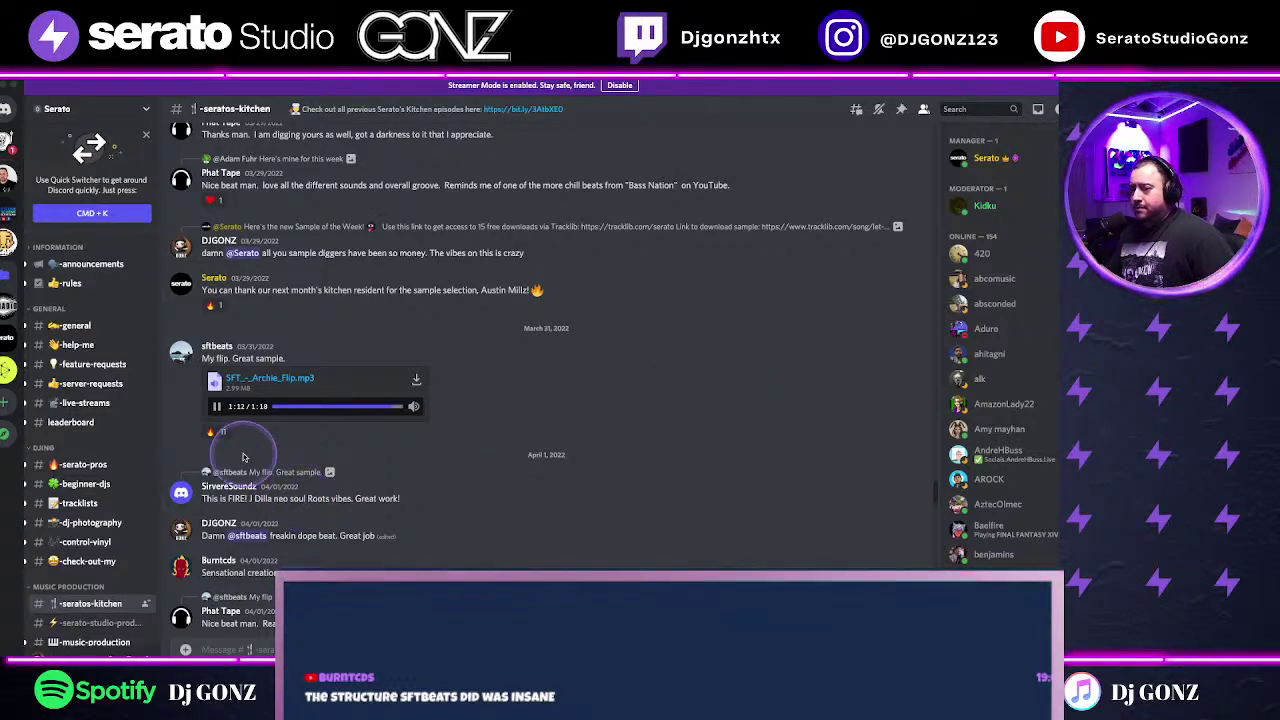
right_click(205, 402)
click(207, 403)
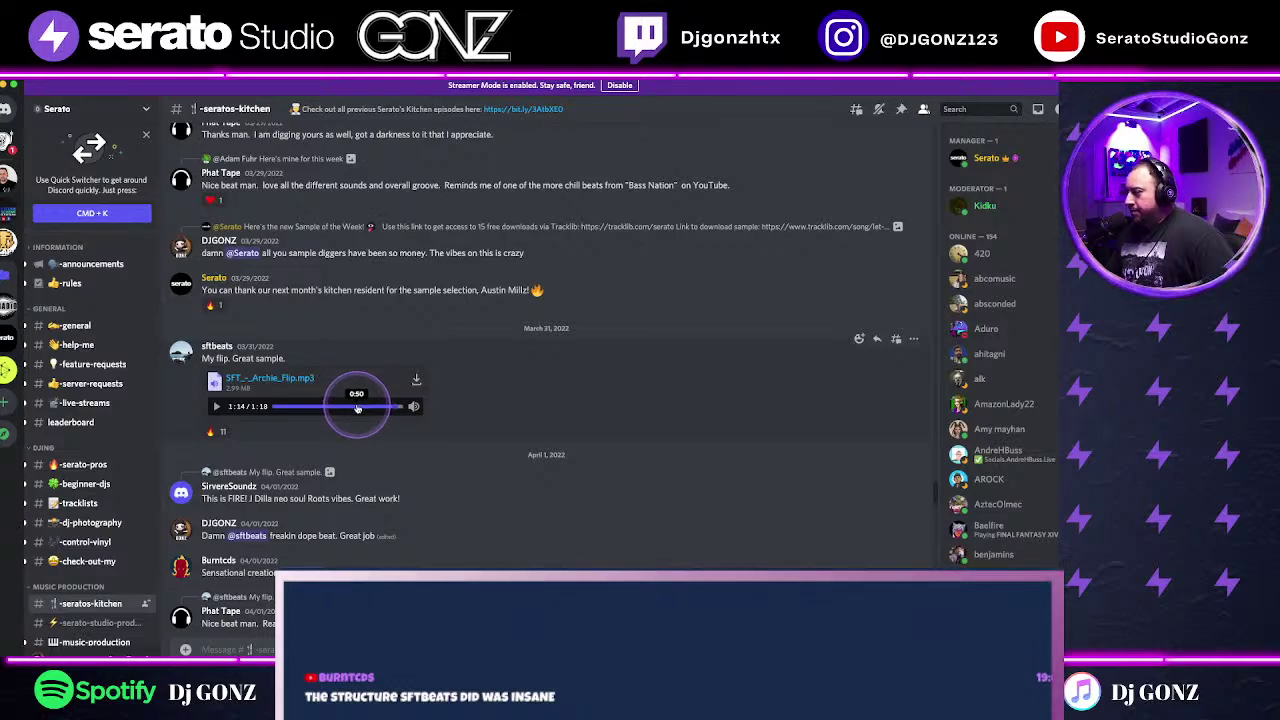
Step: Restart the Archie flip from the beginning, pausing at 0:05 and again at 0:18
click(274, 408)
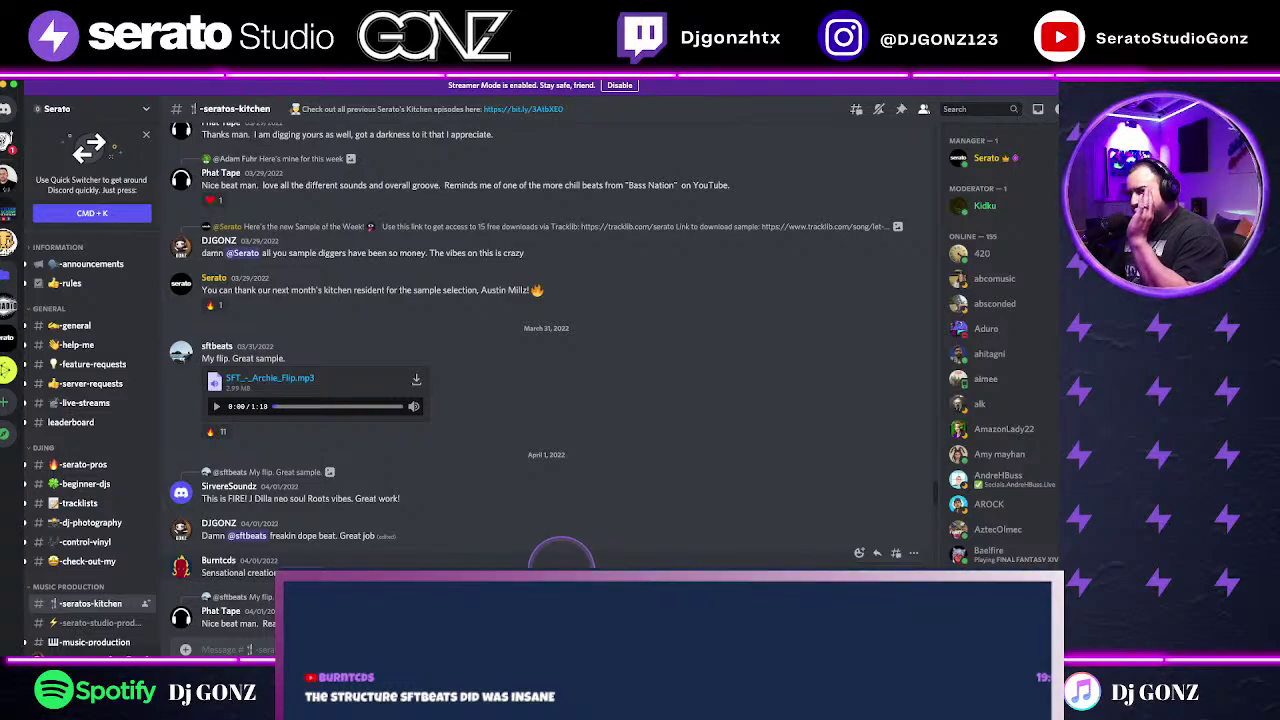
click(214, 408)
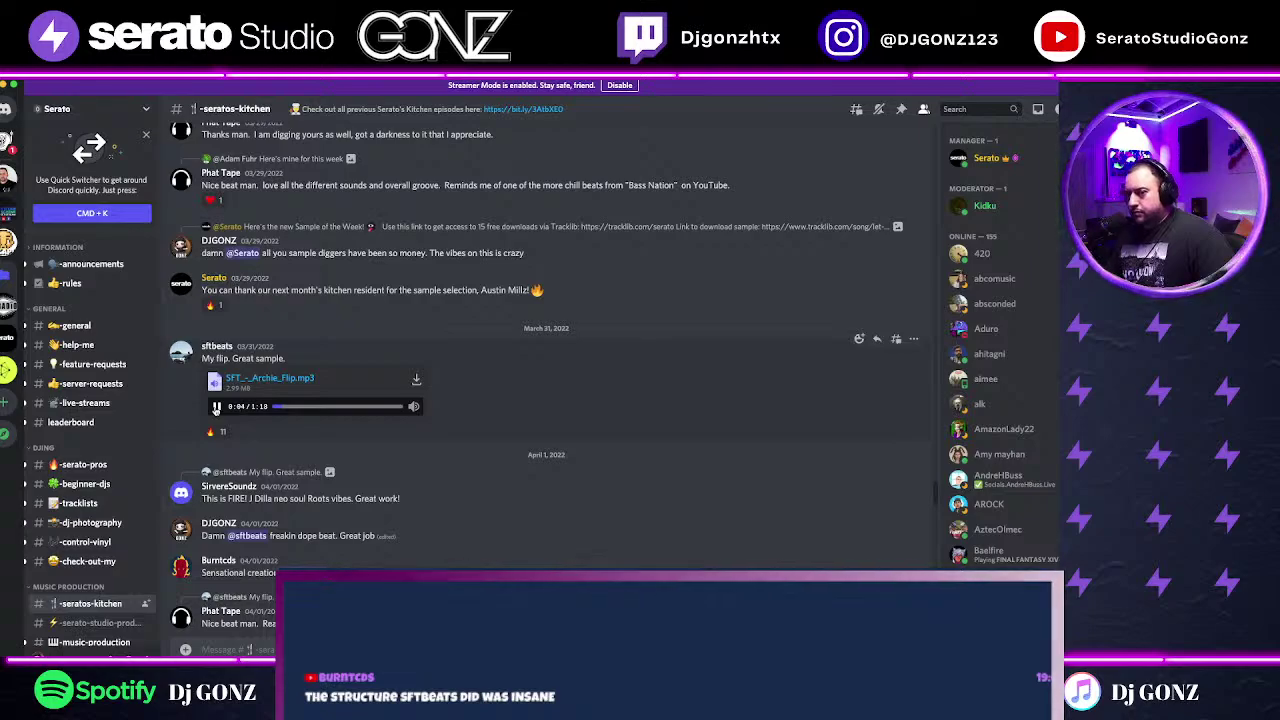
click(215, 408)
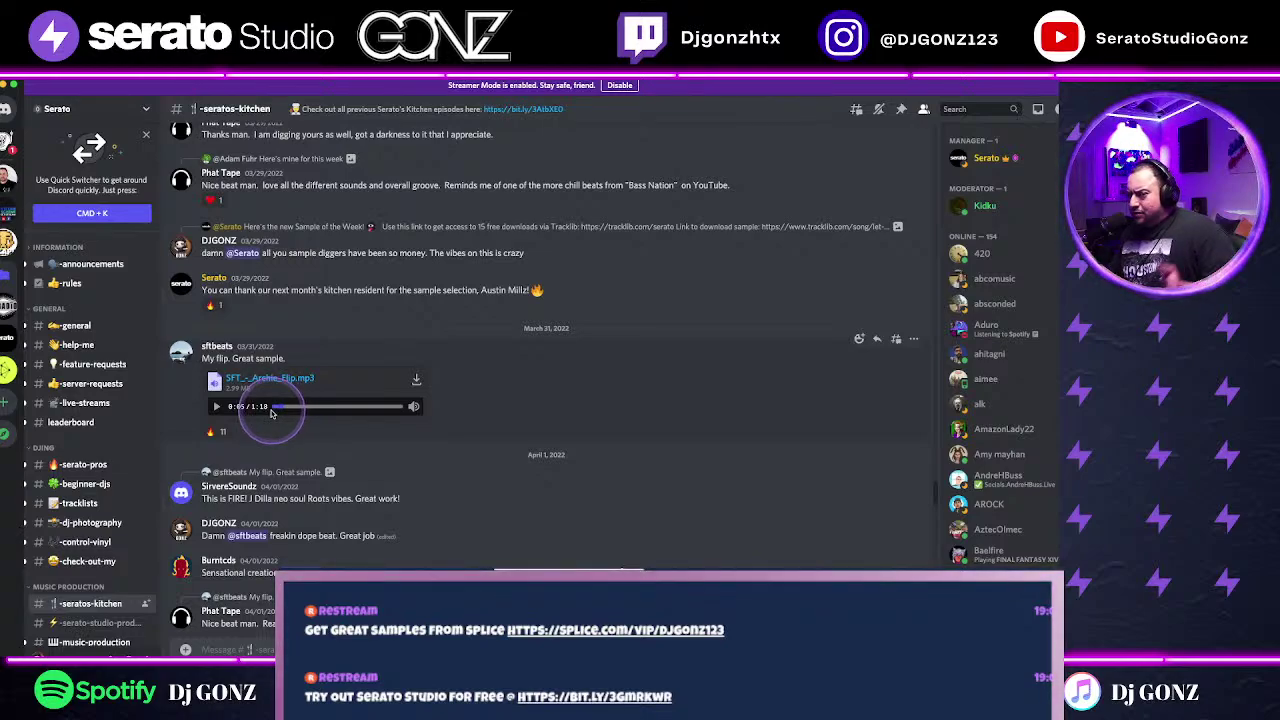
click(217, 407)
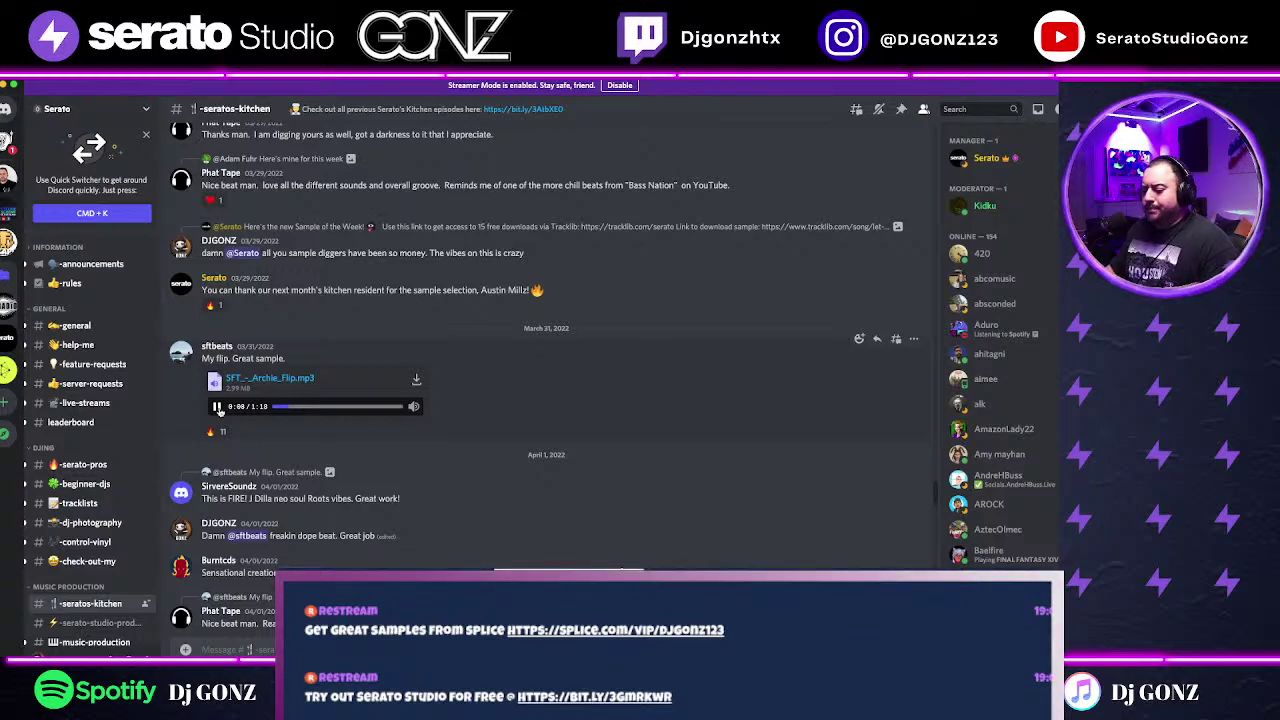
click(217, 407)
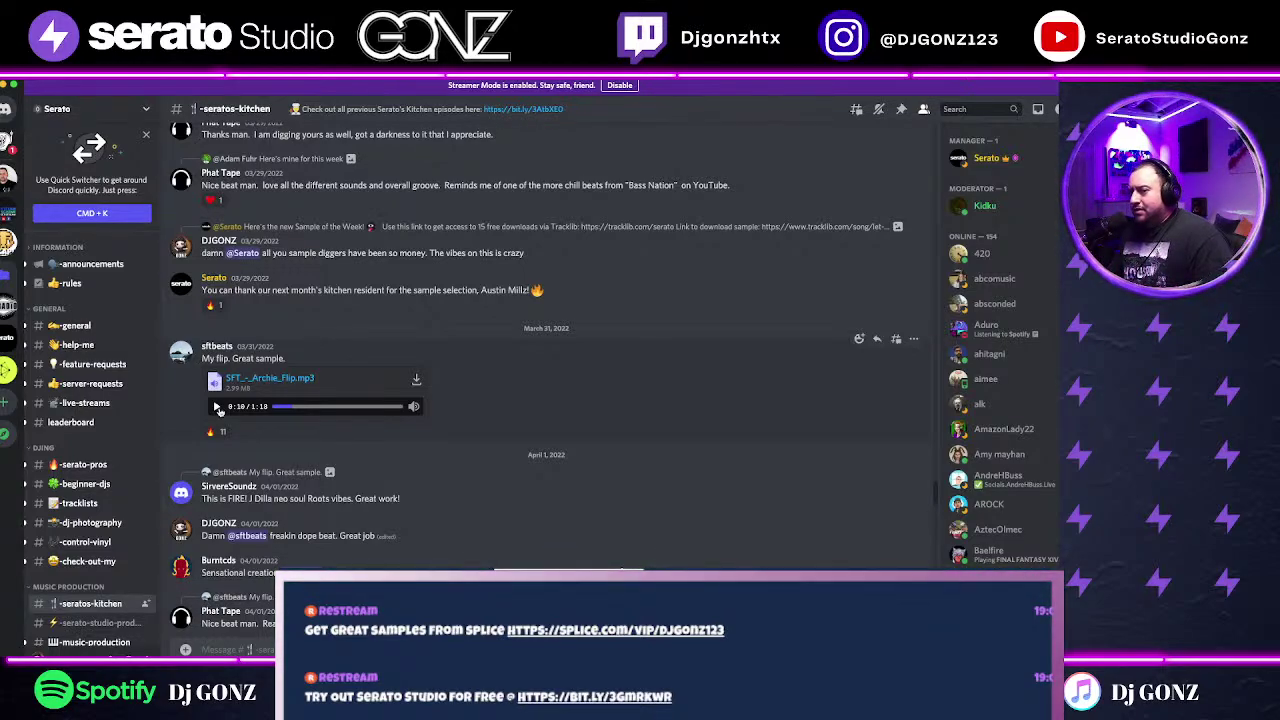
click(217, 407)
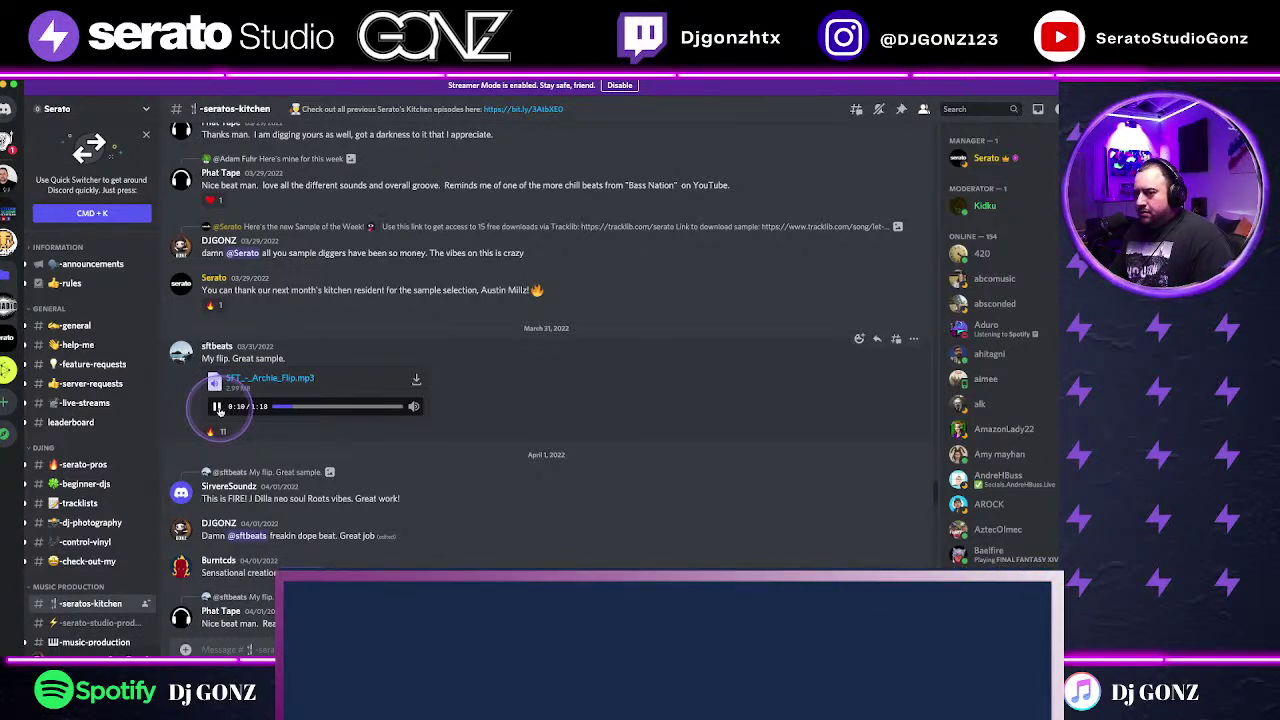
click(217, 407)
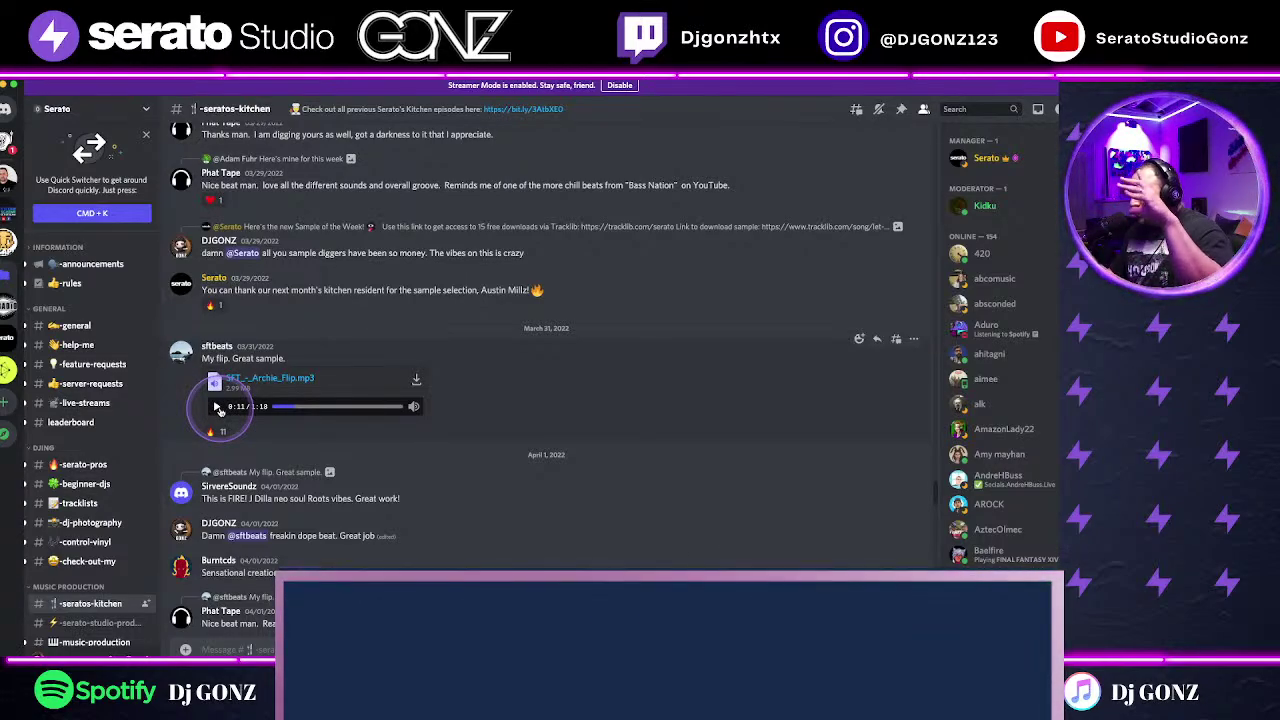
Step: Resume the flip from 0:11 and leave it stopped at 0:28
click(217, 407)
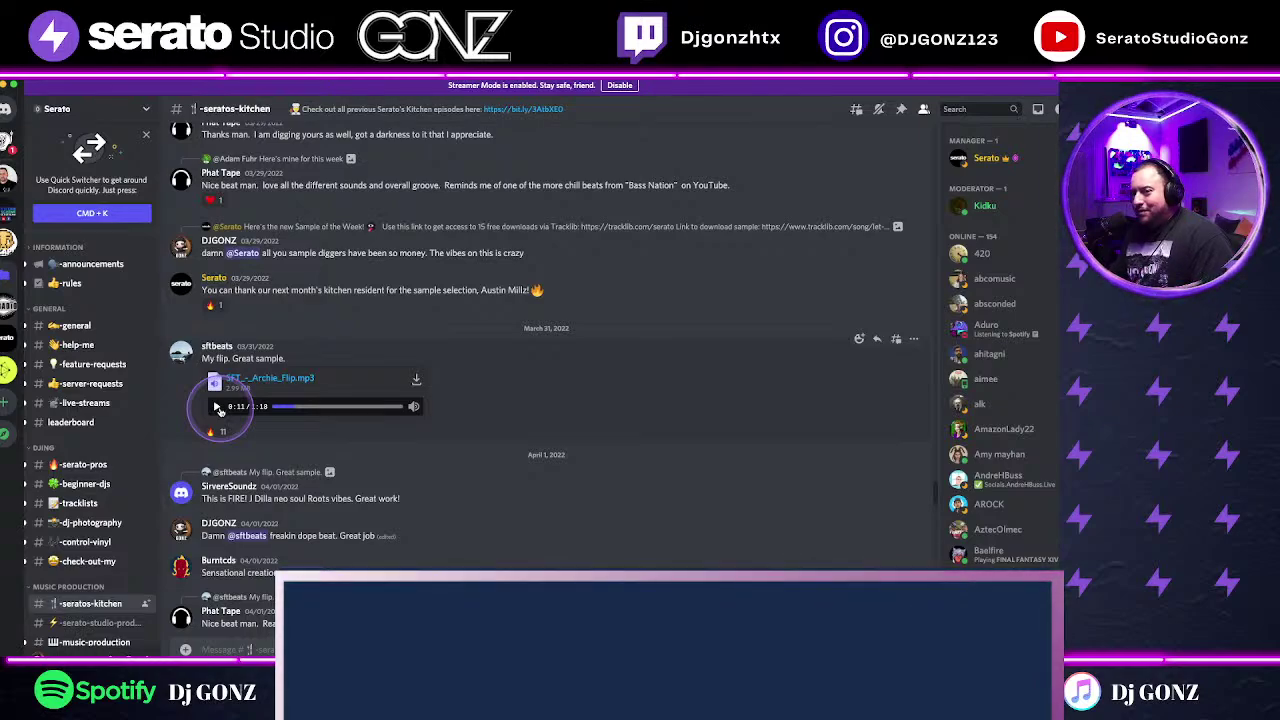
click(217, 407)
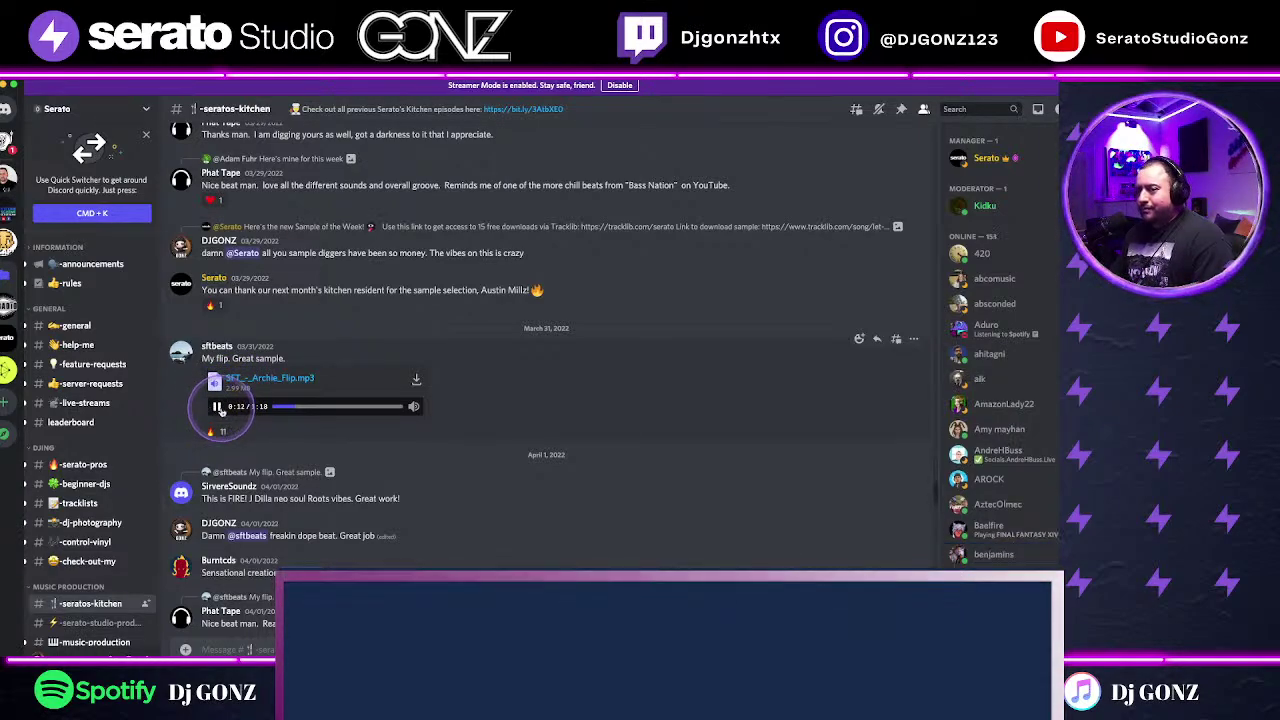
click(217, 407)
click(217, 407)
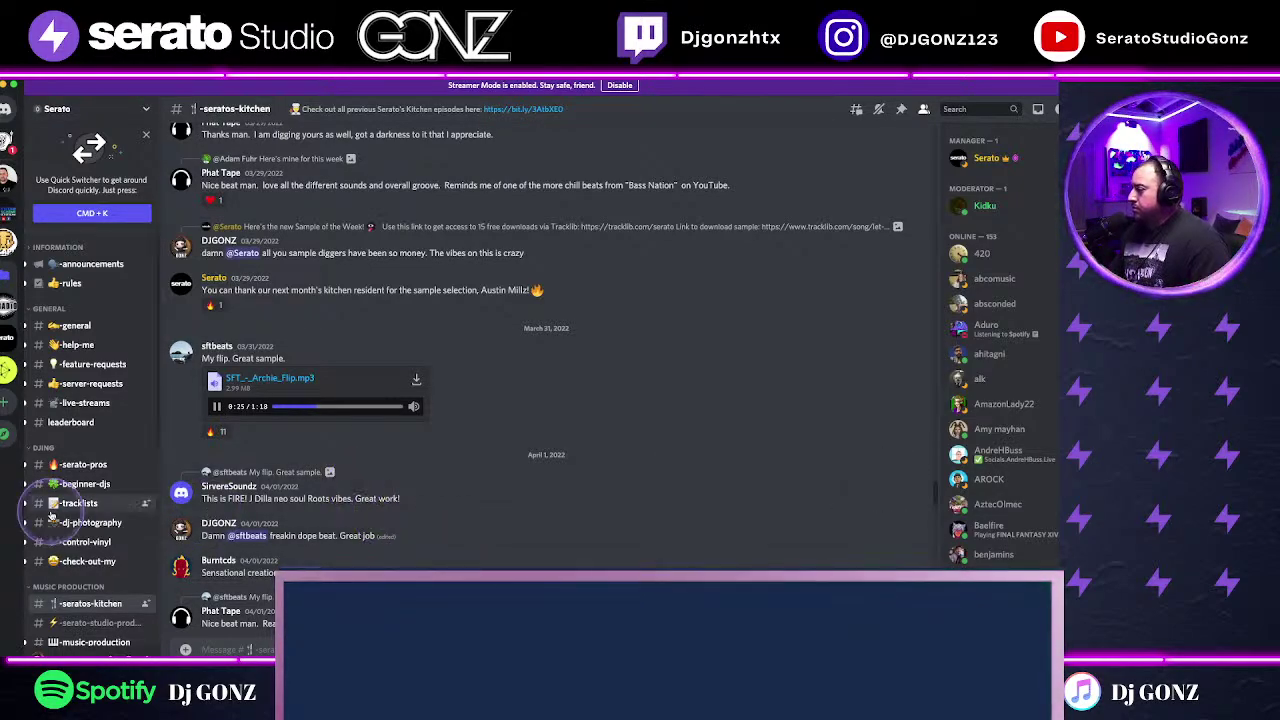
click(215, 404)
click(216, 406)
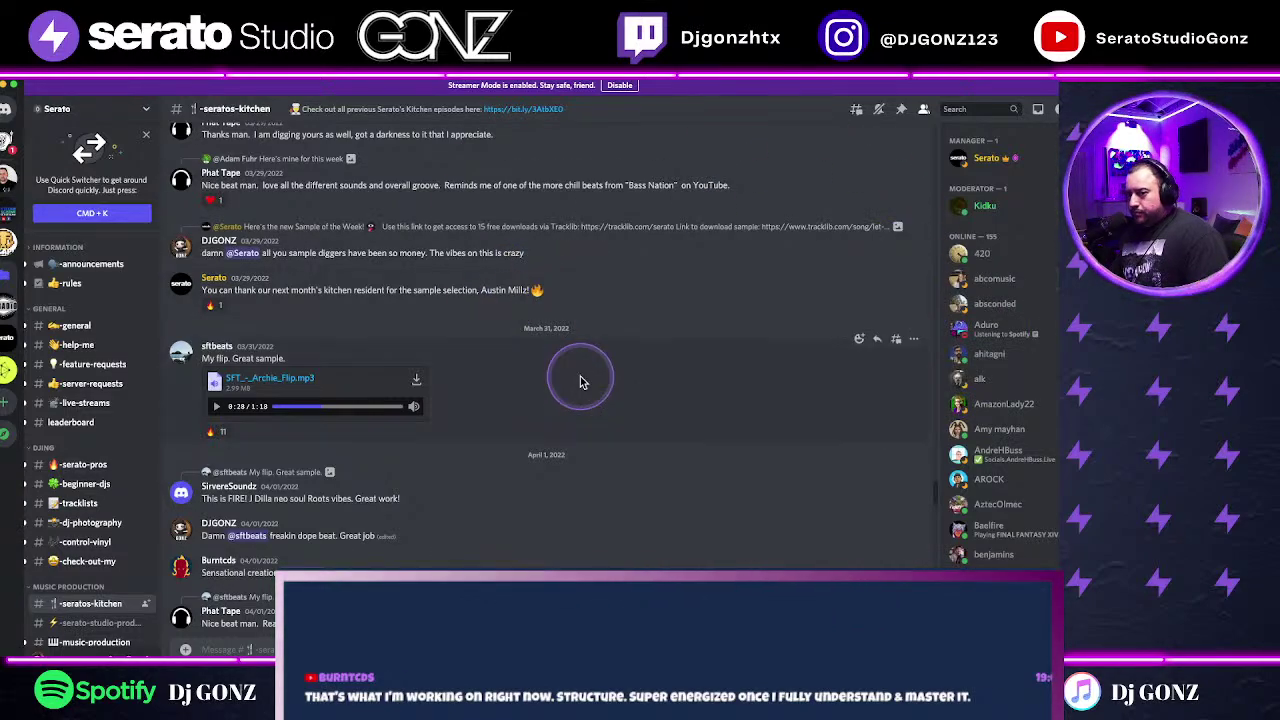
scroll(580, 381, down, 2)
scroll(580, 381, down, 1)
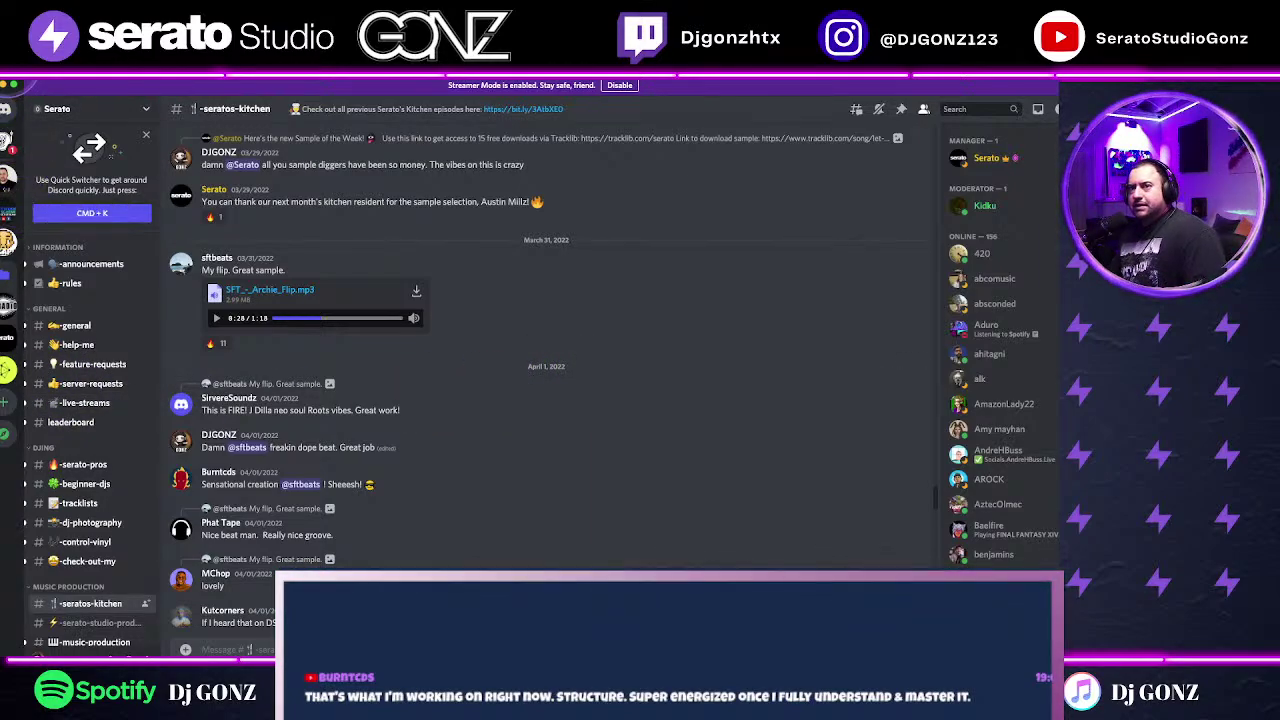
Step: Bring Serato Studio back in front of Discord, then reposition and enlarge its window
click(4, 87)
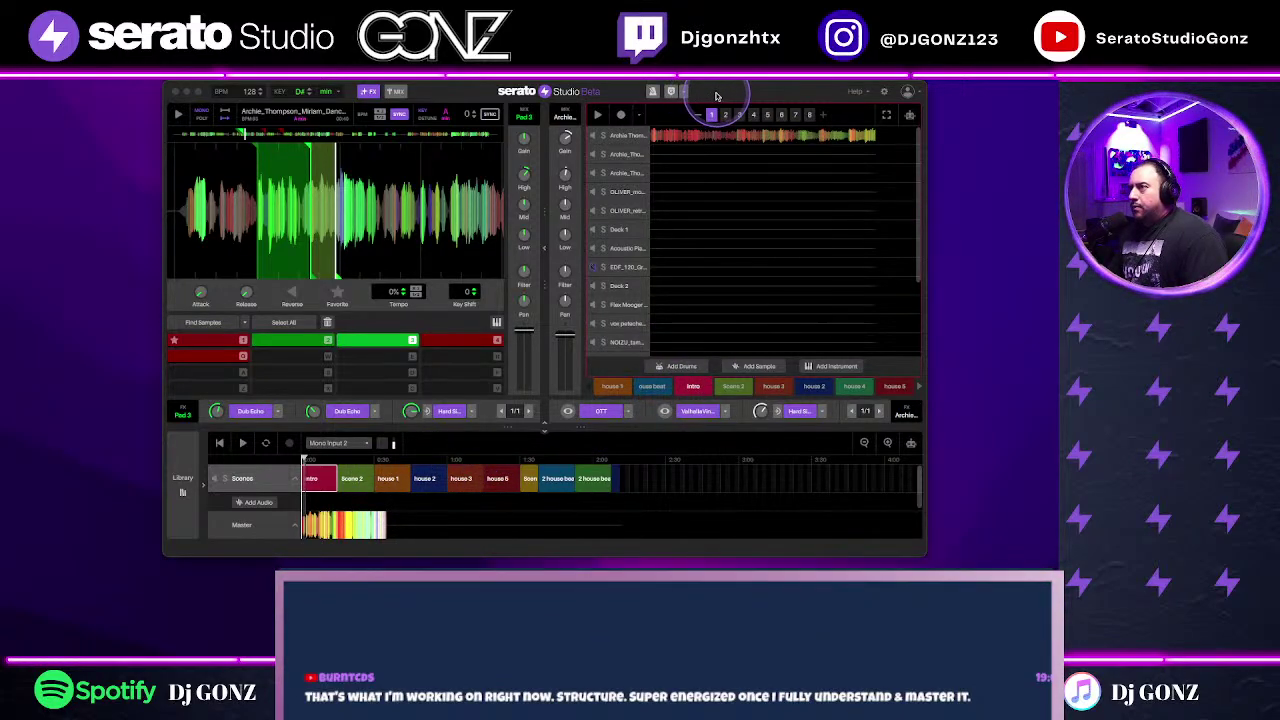
drag(682, 107, 644, 113)
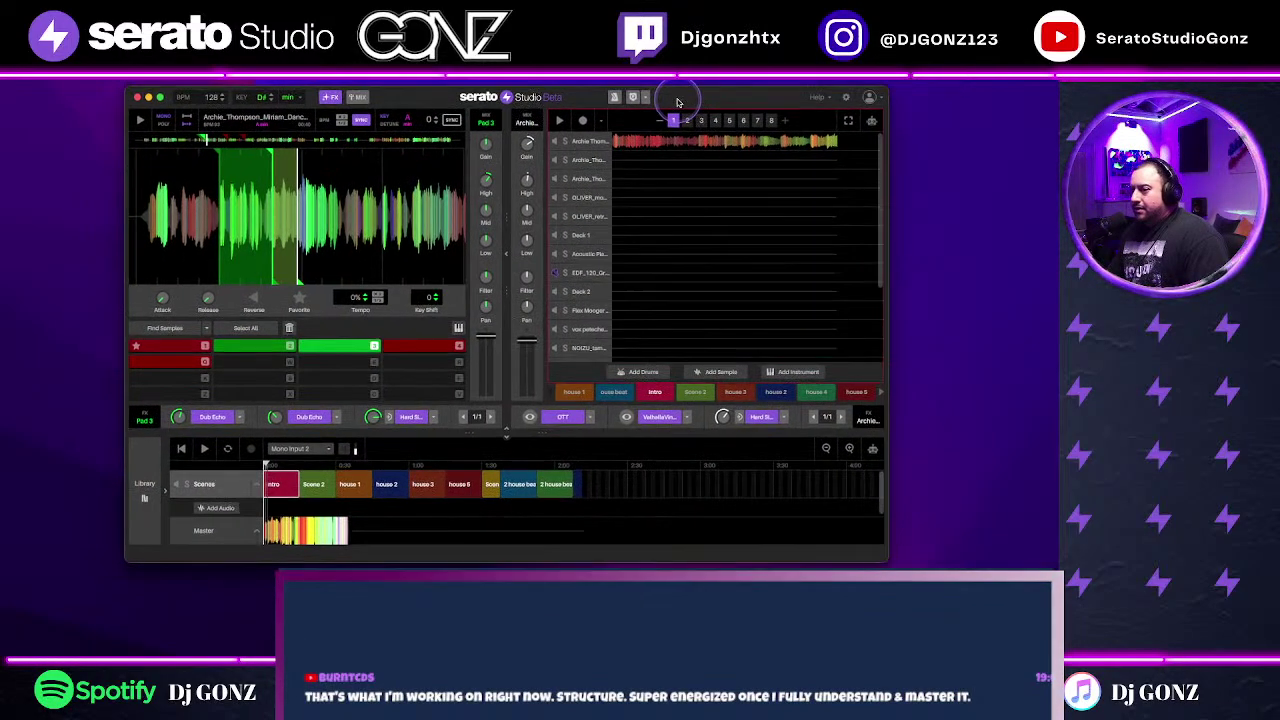
drag(884, 557, 943, 576)
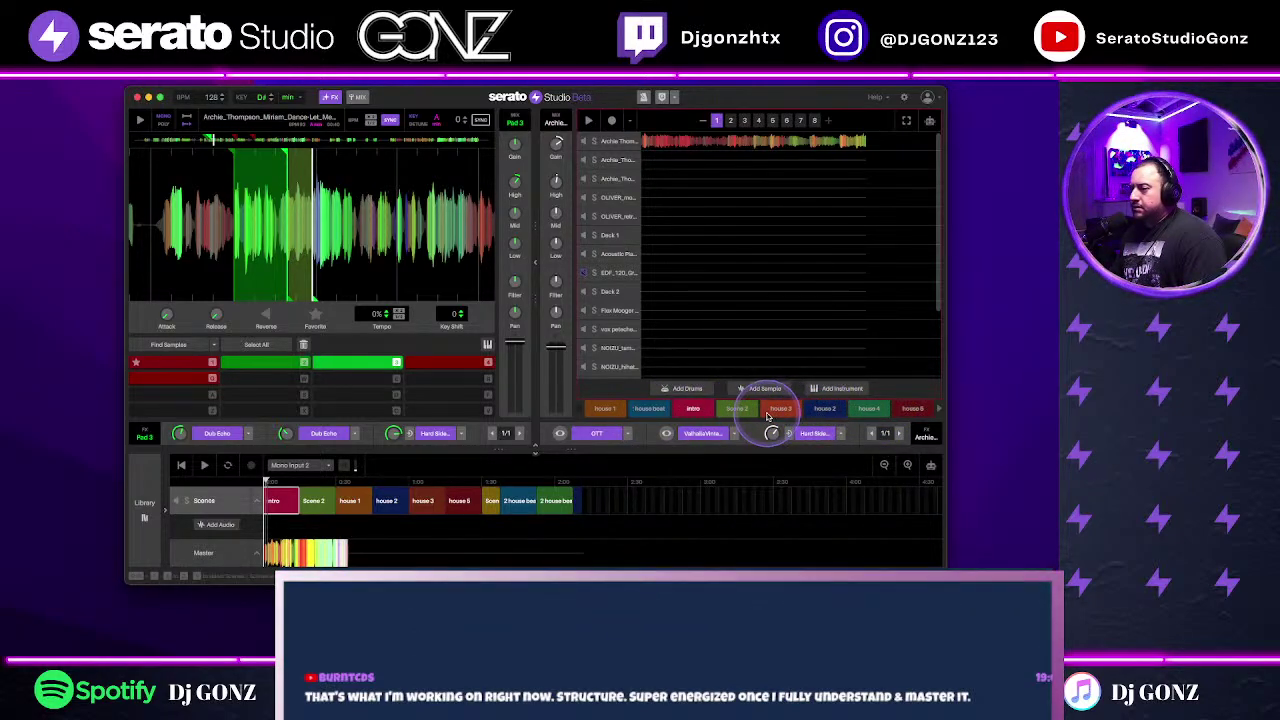
Step: Play the house 1 scene with the second Archie track and the OLIVER deck muted
click(731, 410)
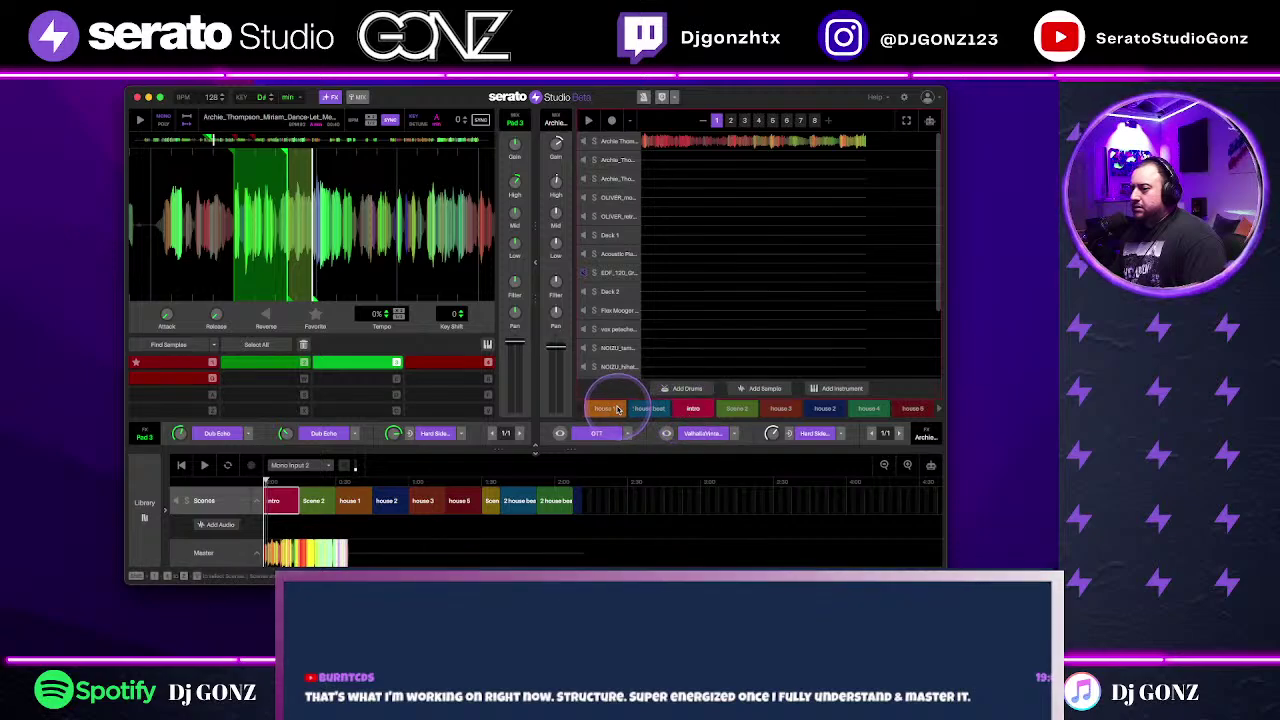
click(604, 408)
click(588, 120)
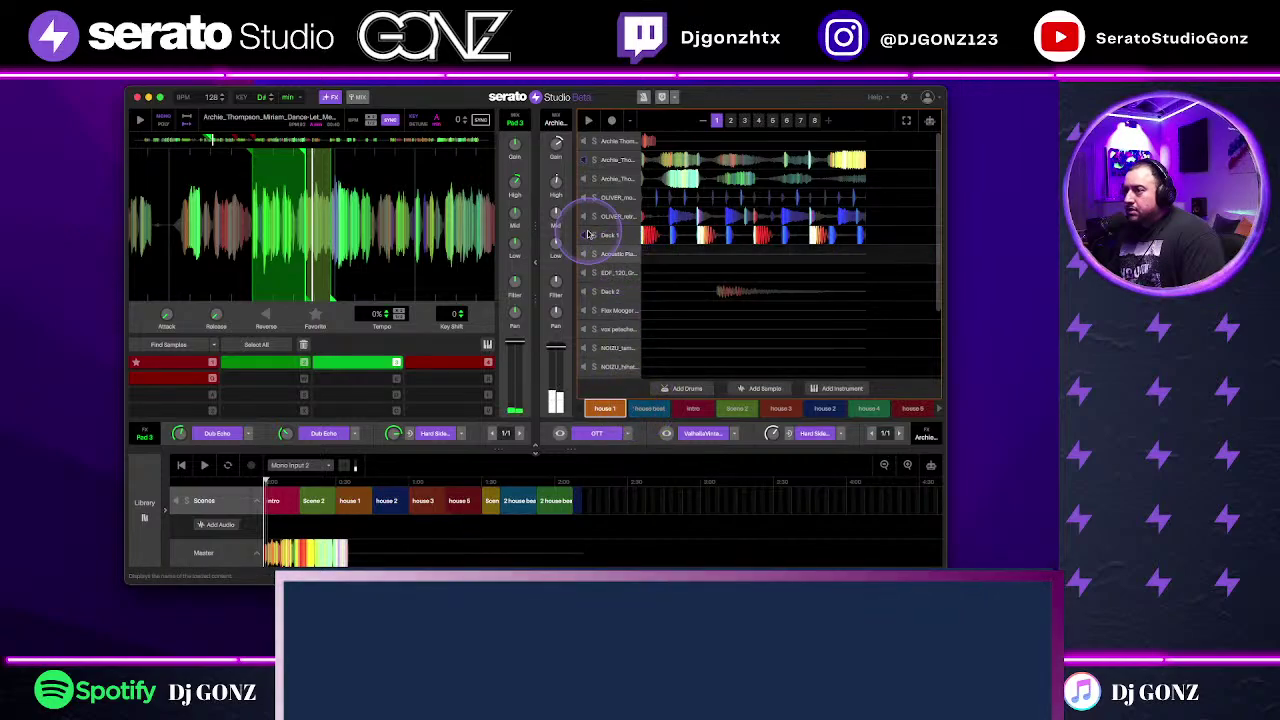
click(588, 178)
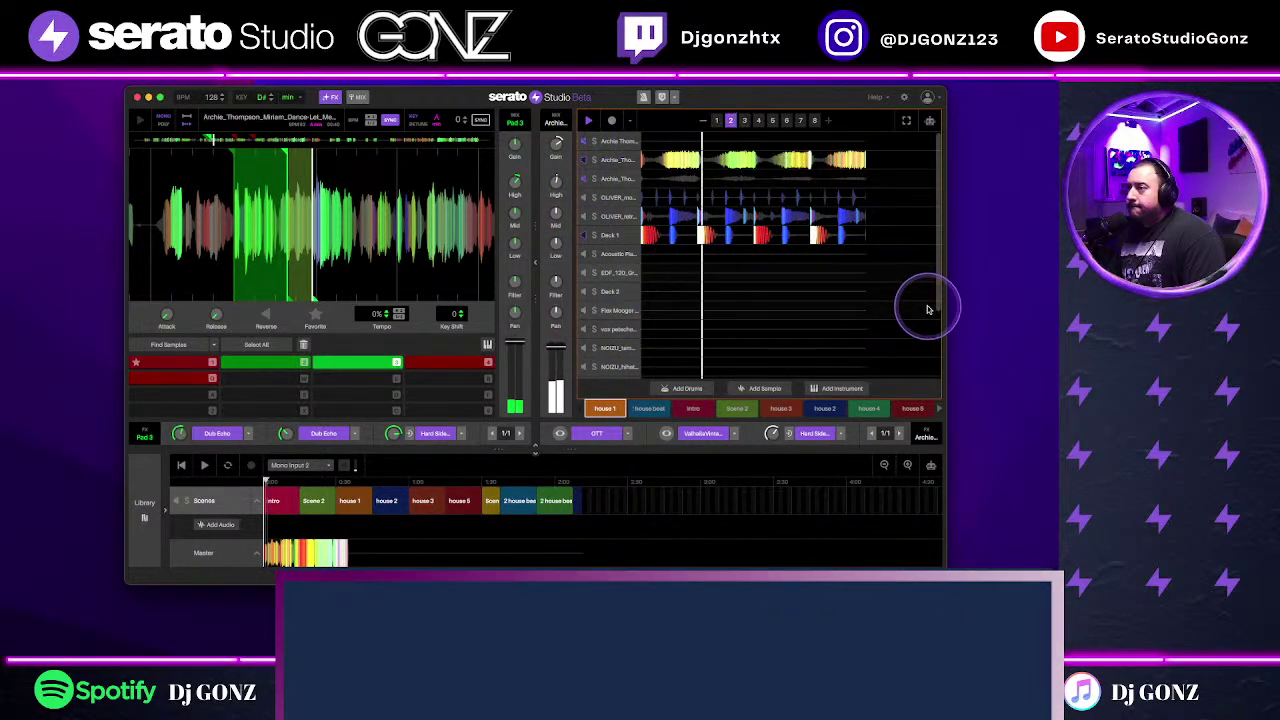
click(585, 216)
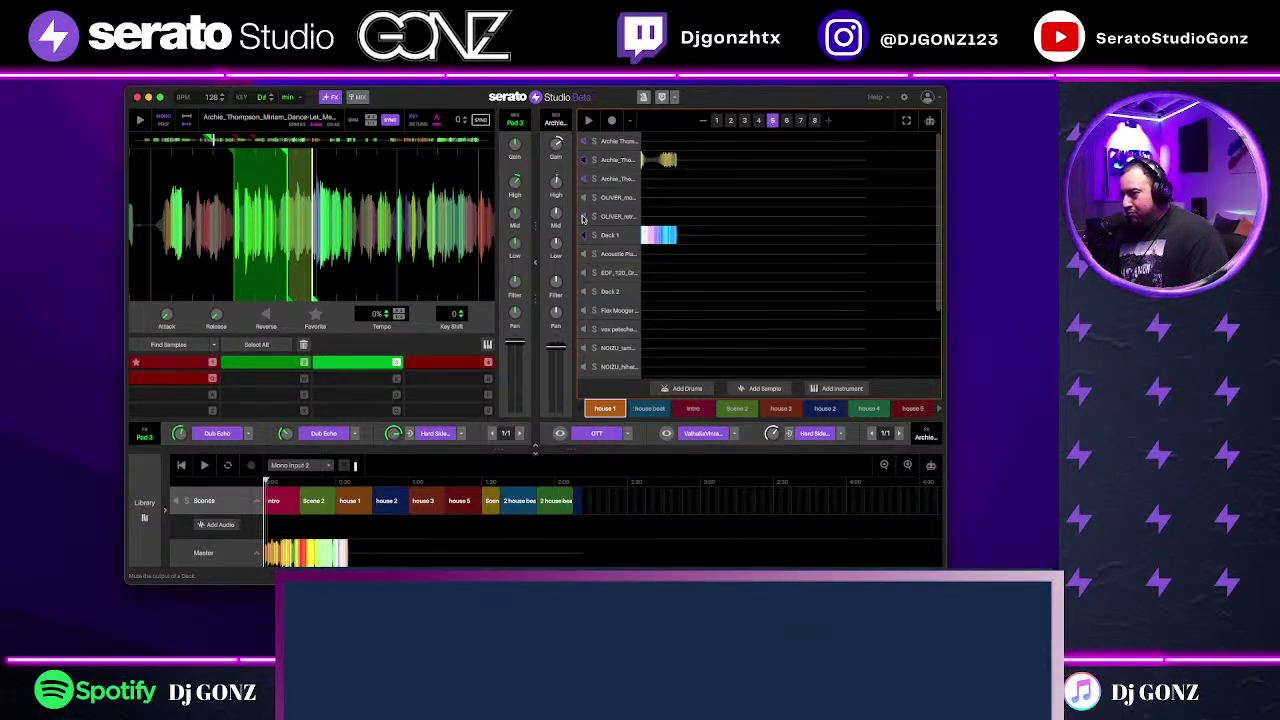
key(space)
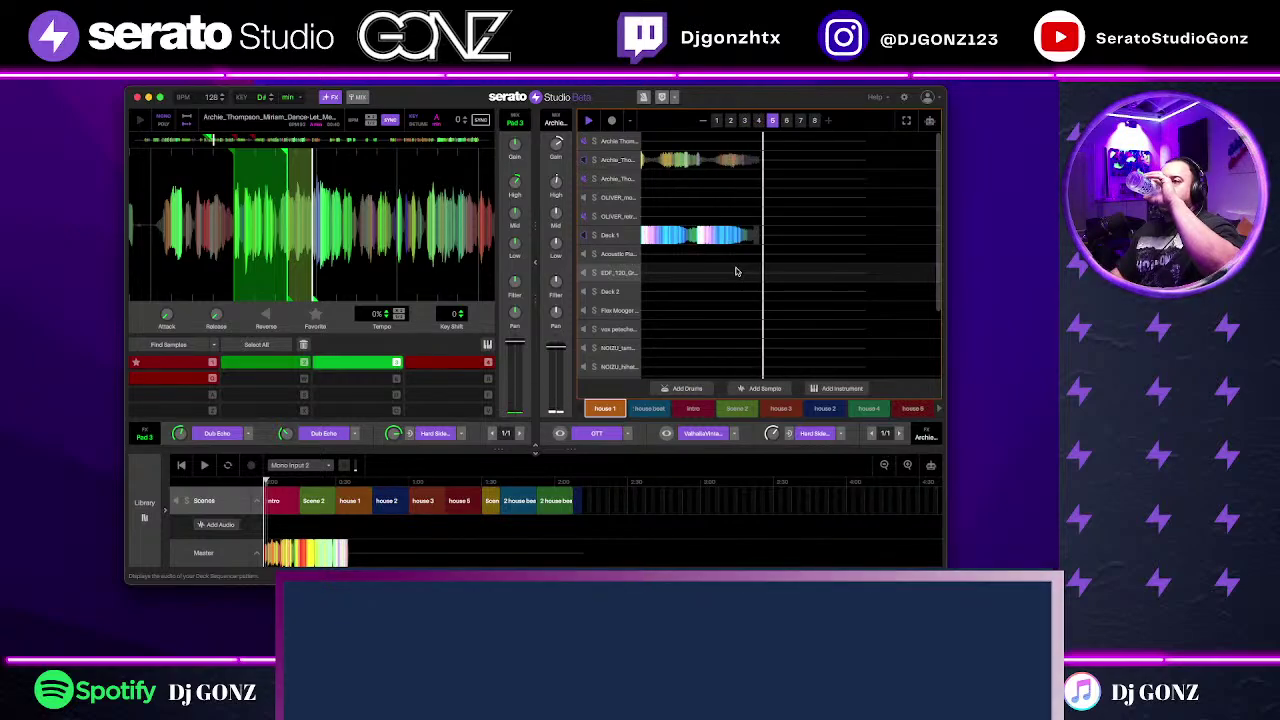
click(687, 255)
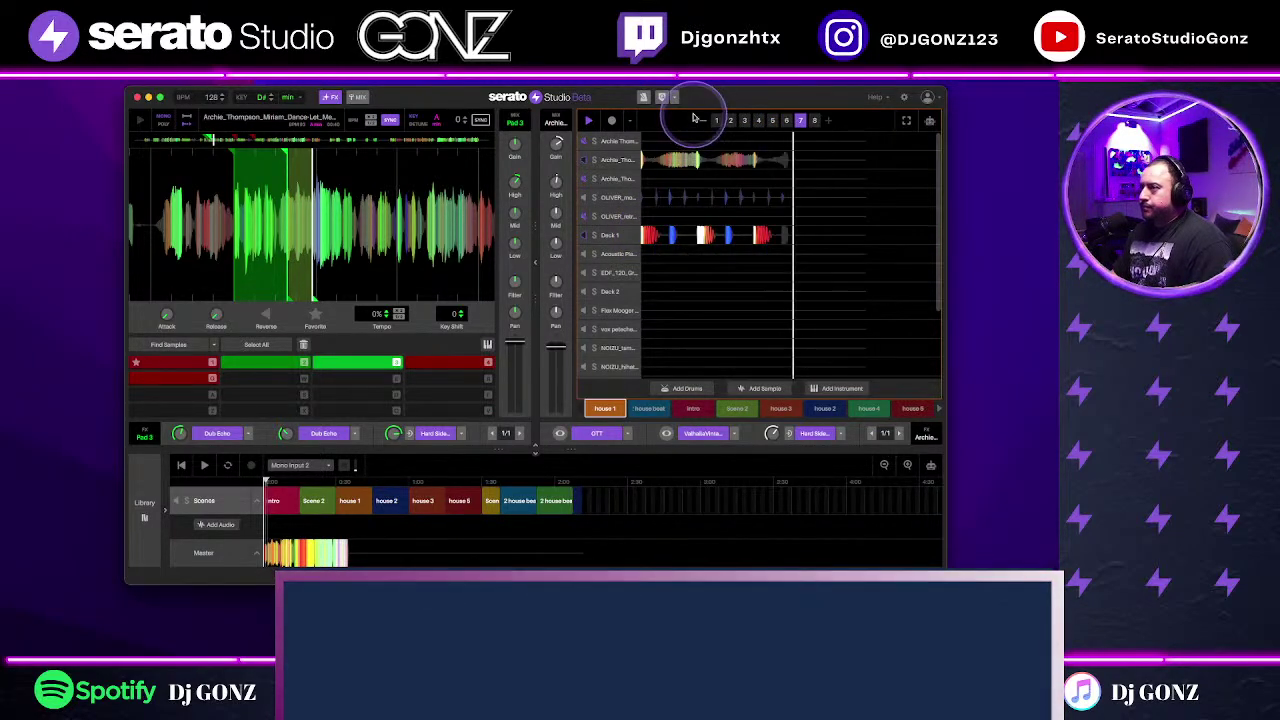
click(684, 164)
click(684, 164)
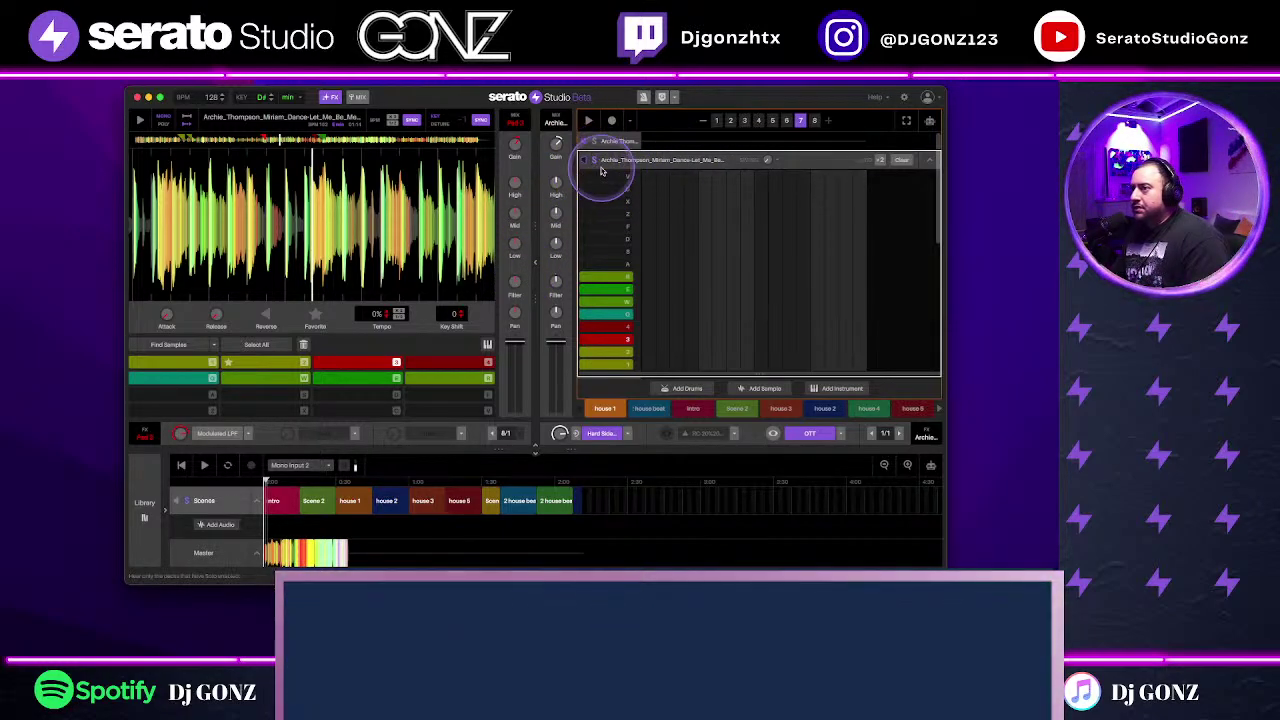
key(space)
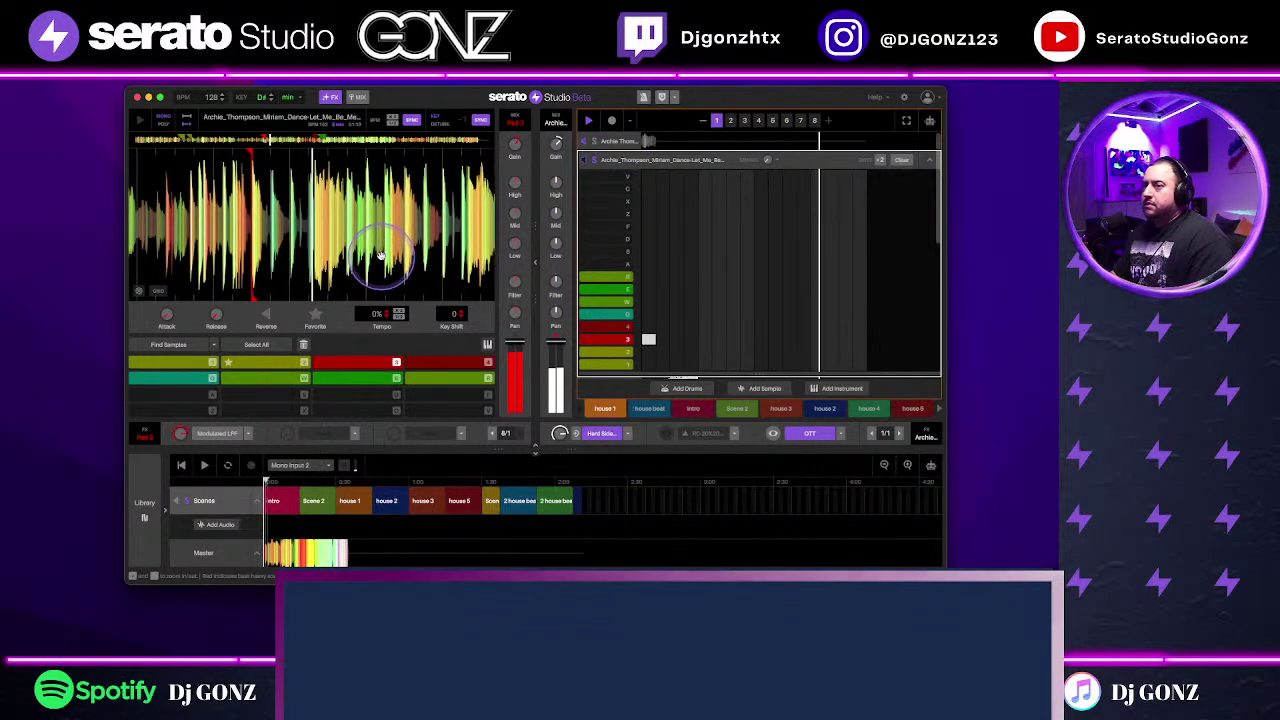
click(381, 256)
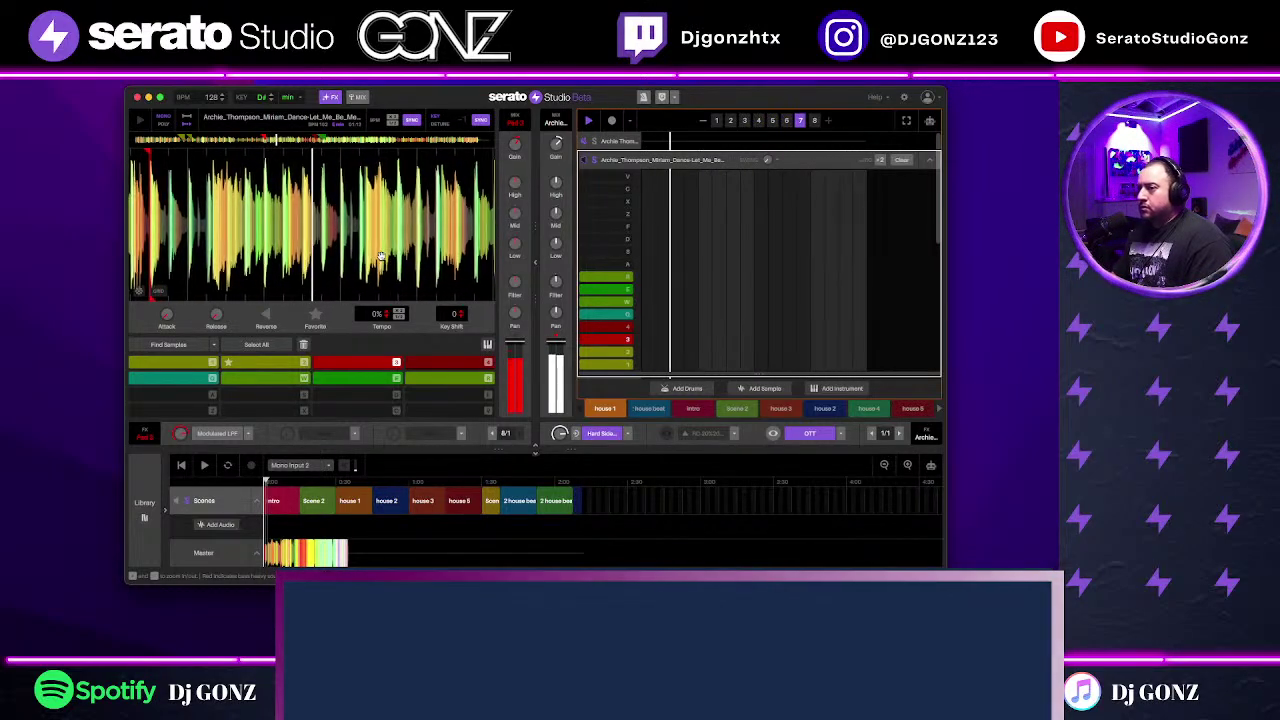
key(space)
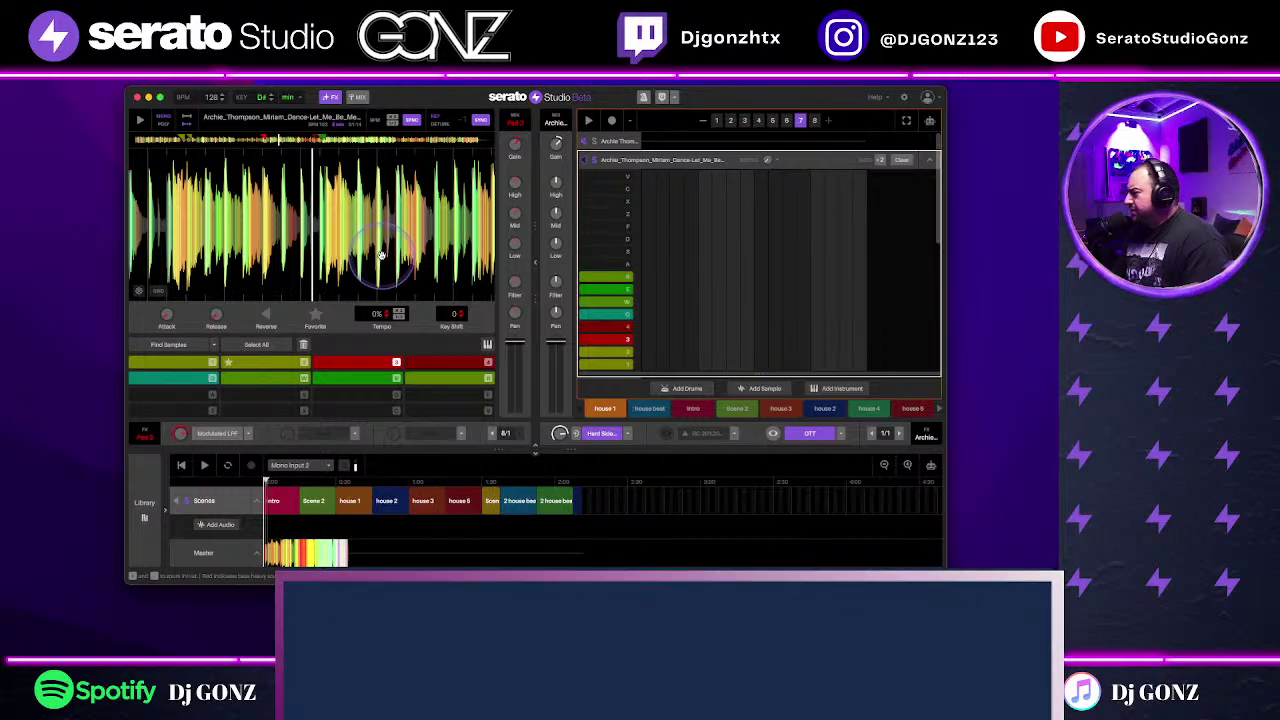
key(space)
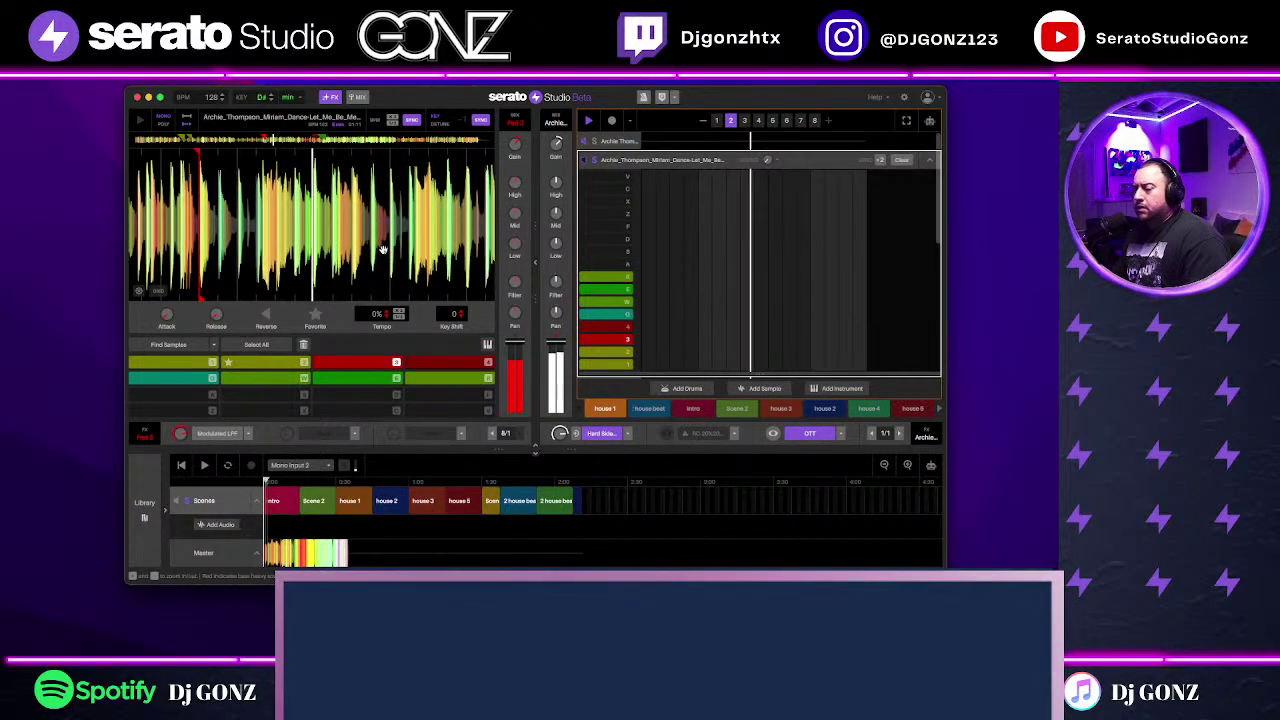
key(space)
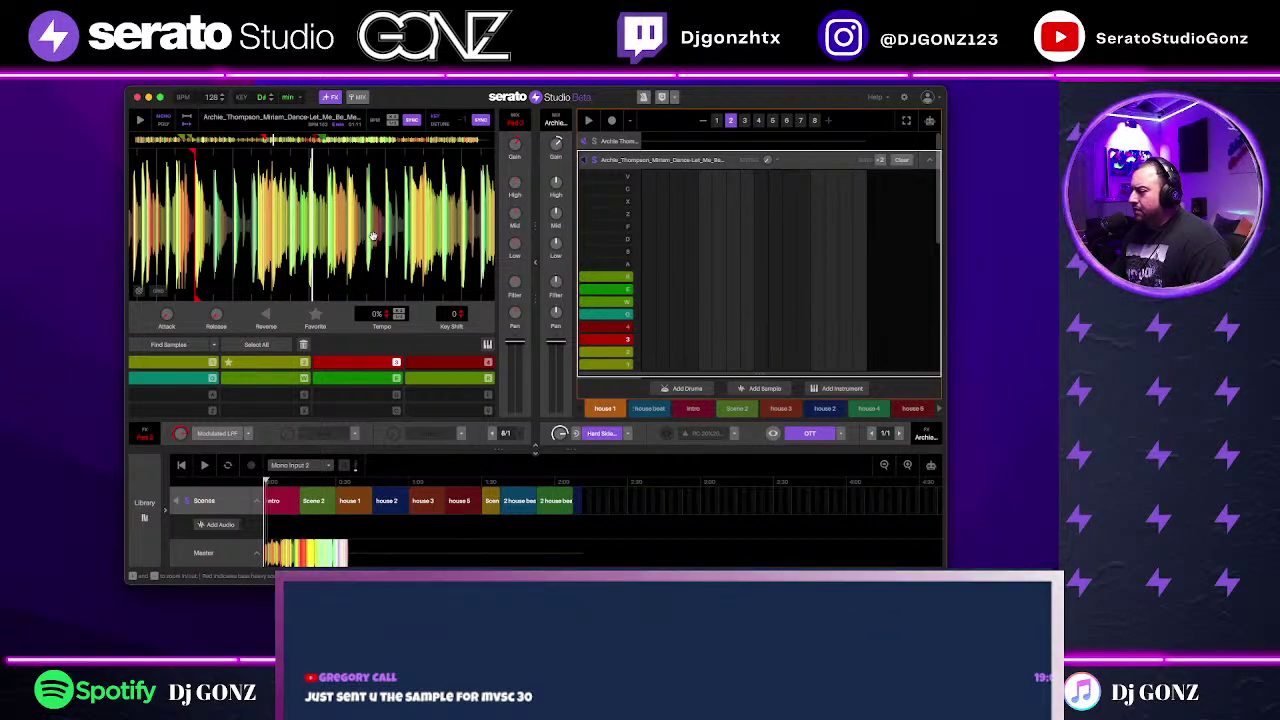
key(space)
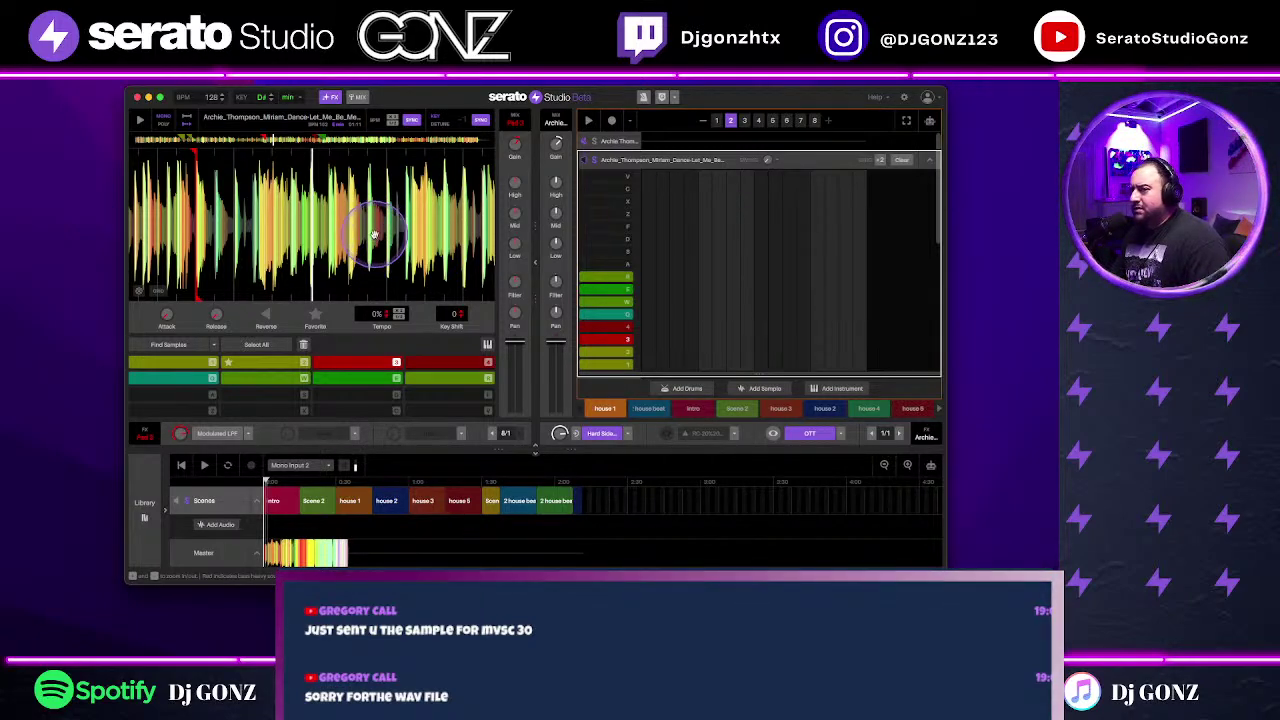
key(space)
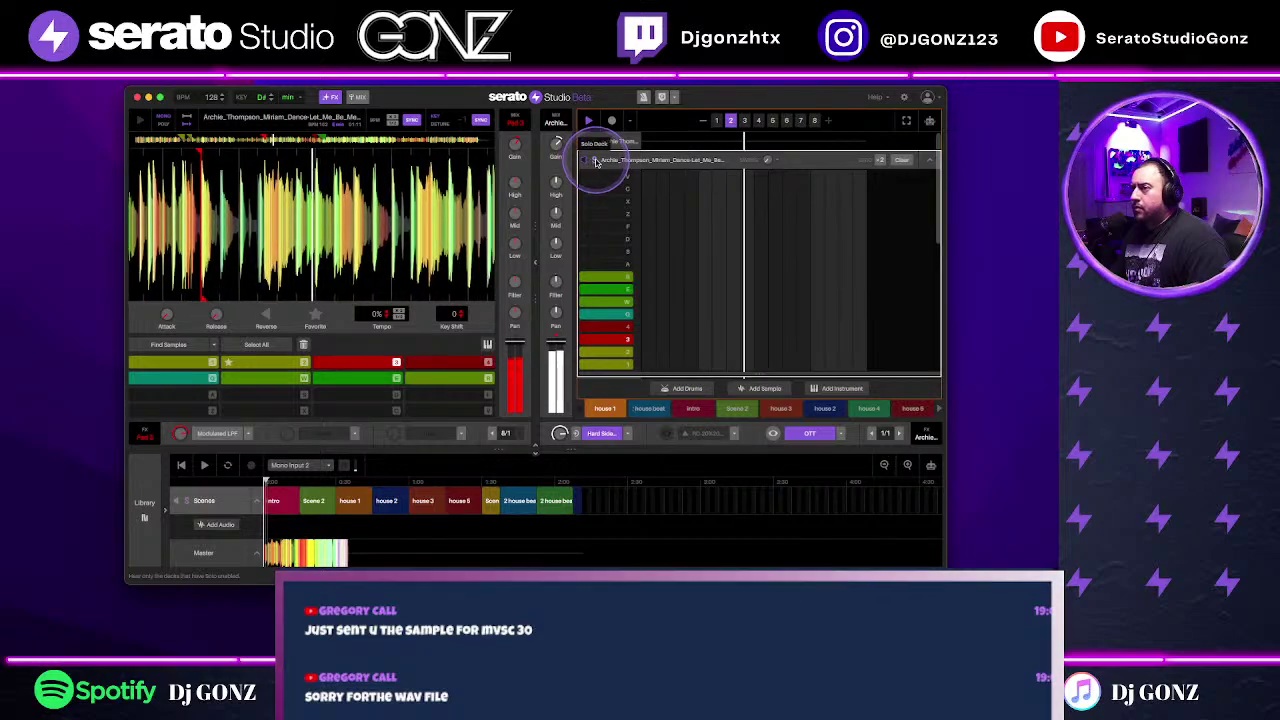
Step: Open Deck 1's drum step pattern, play it, and select the Bass House Revolution sound
click(927, 159)
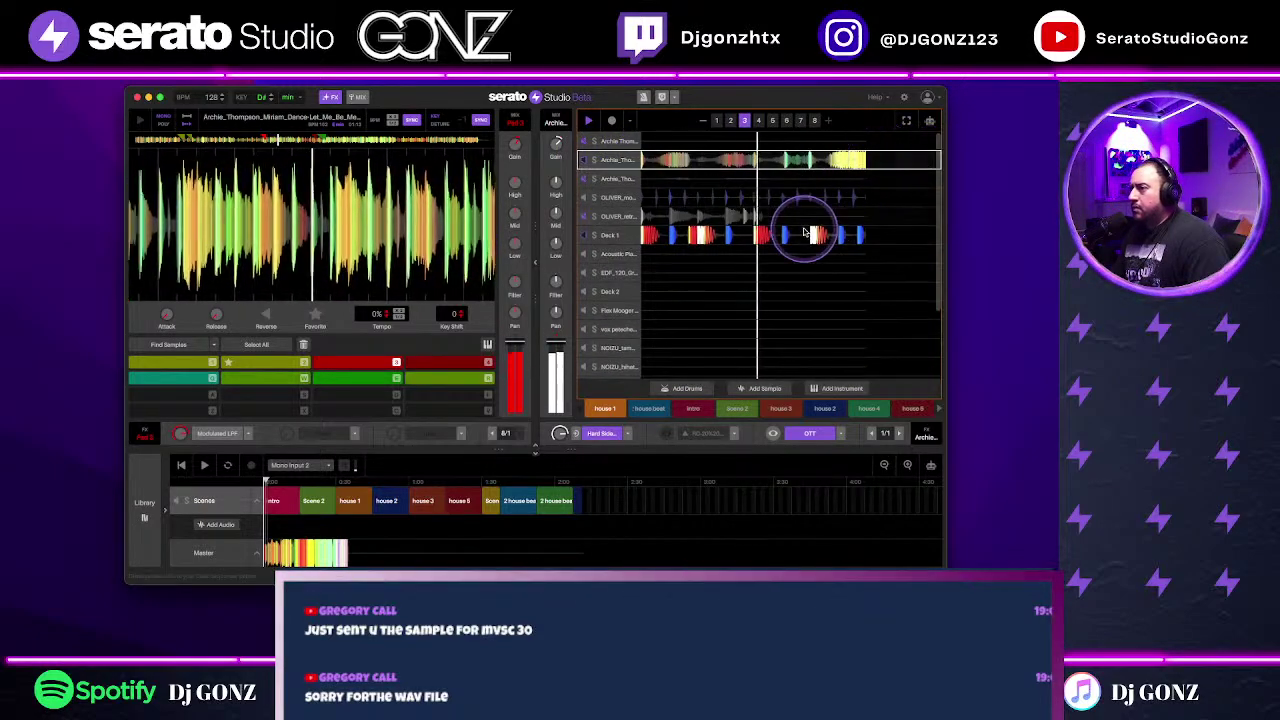
key(space)
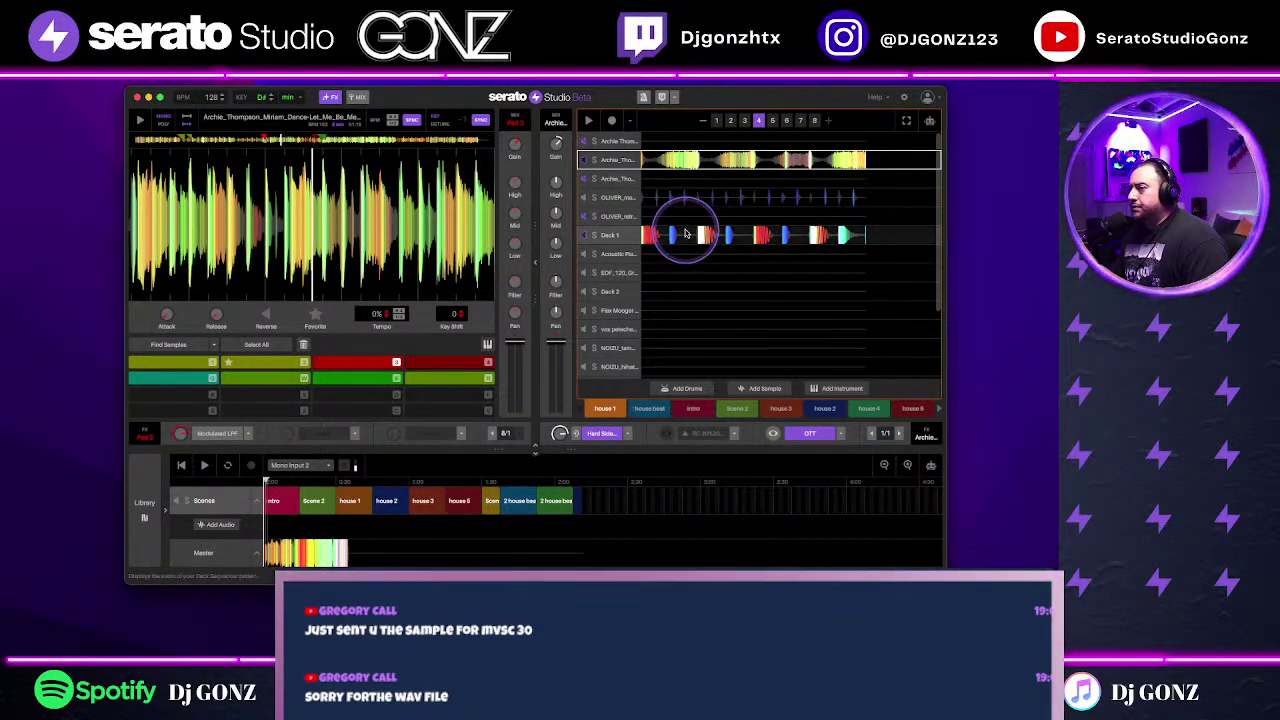
double_click(686, 237)
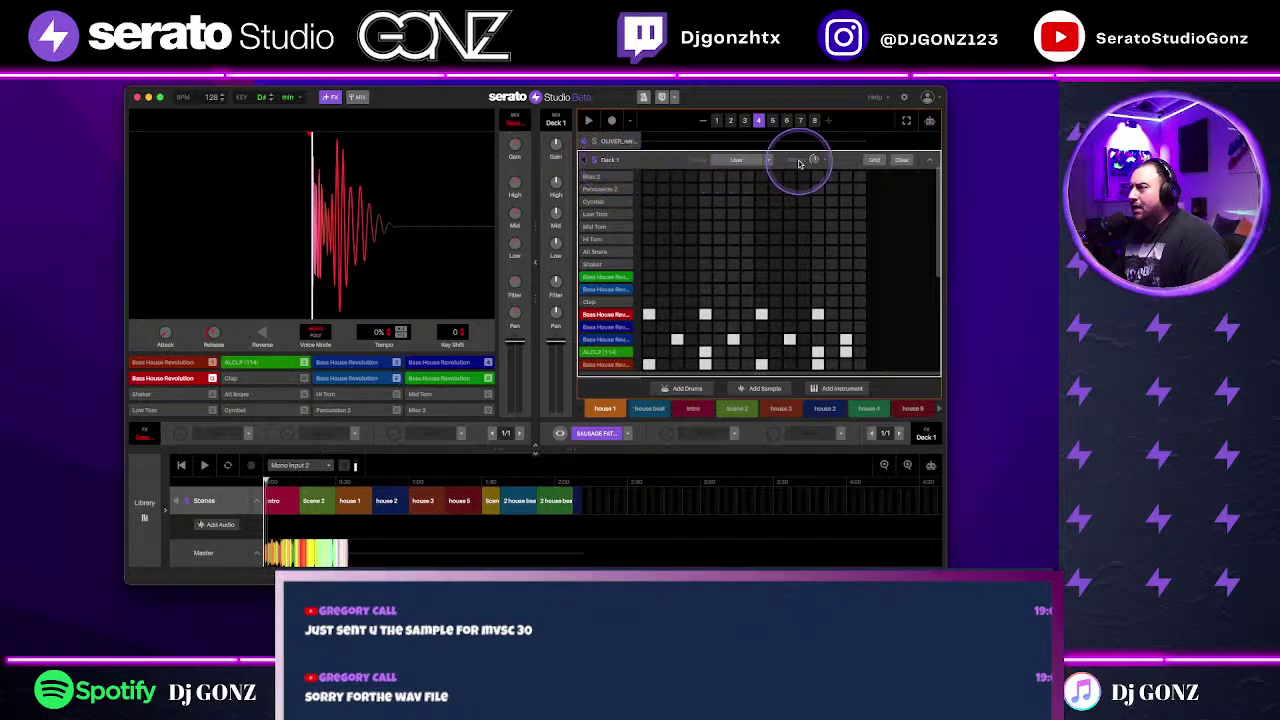
mouse_move(817, 162)
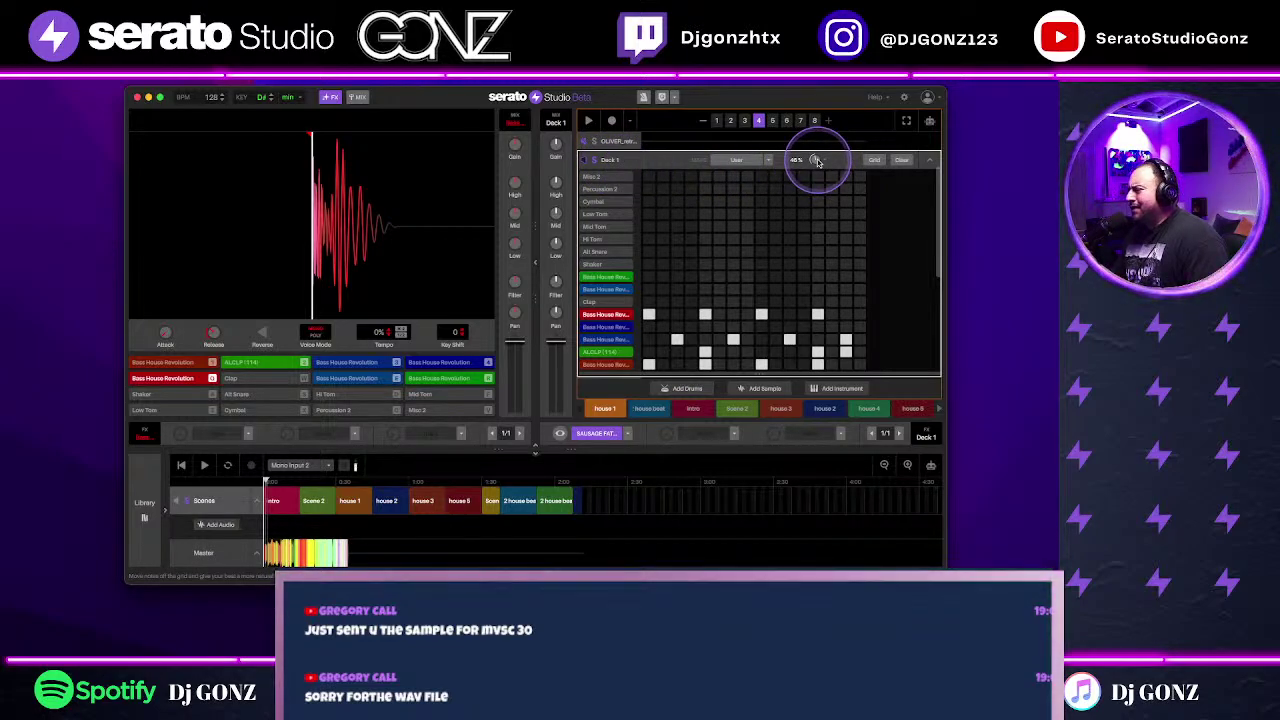
key(space)
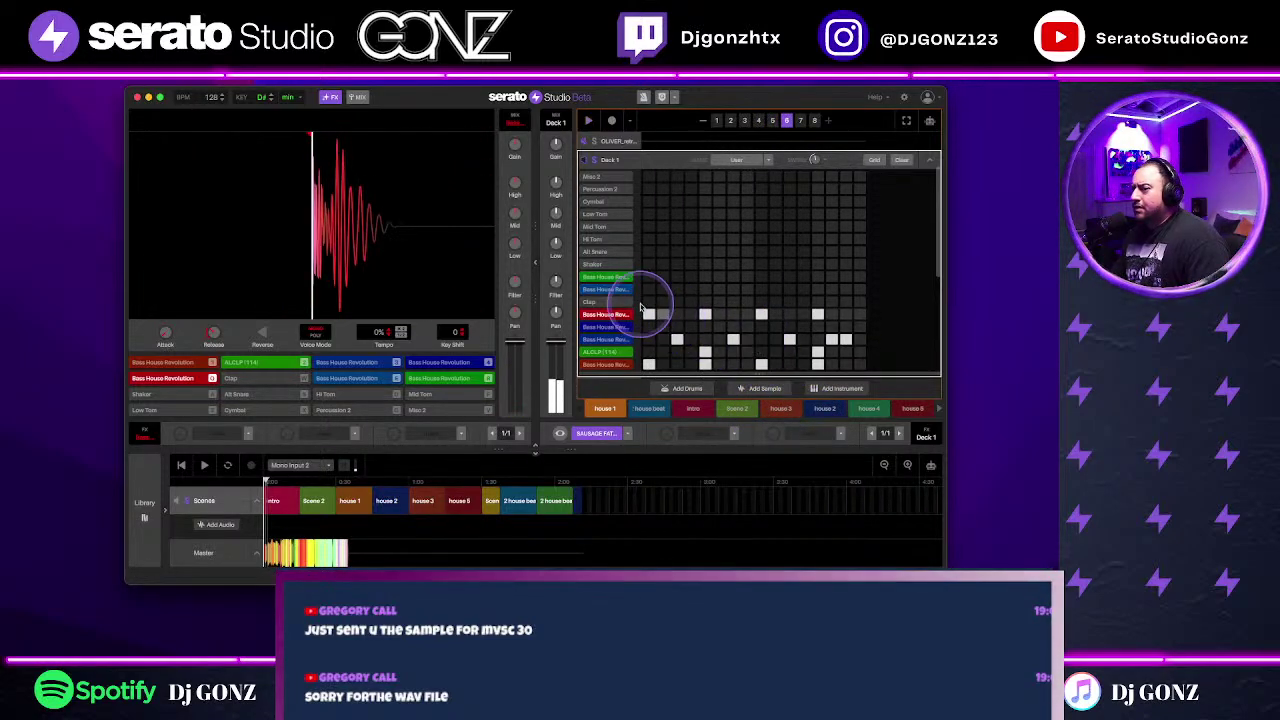
click(612, 277)
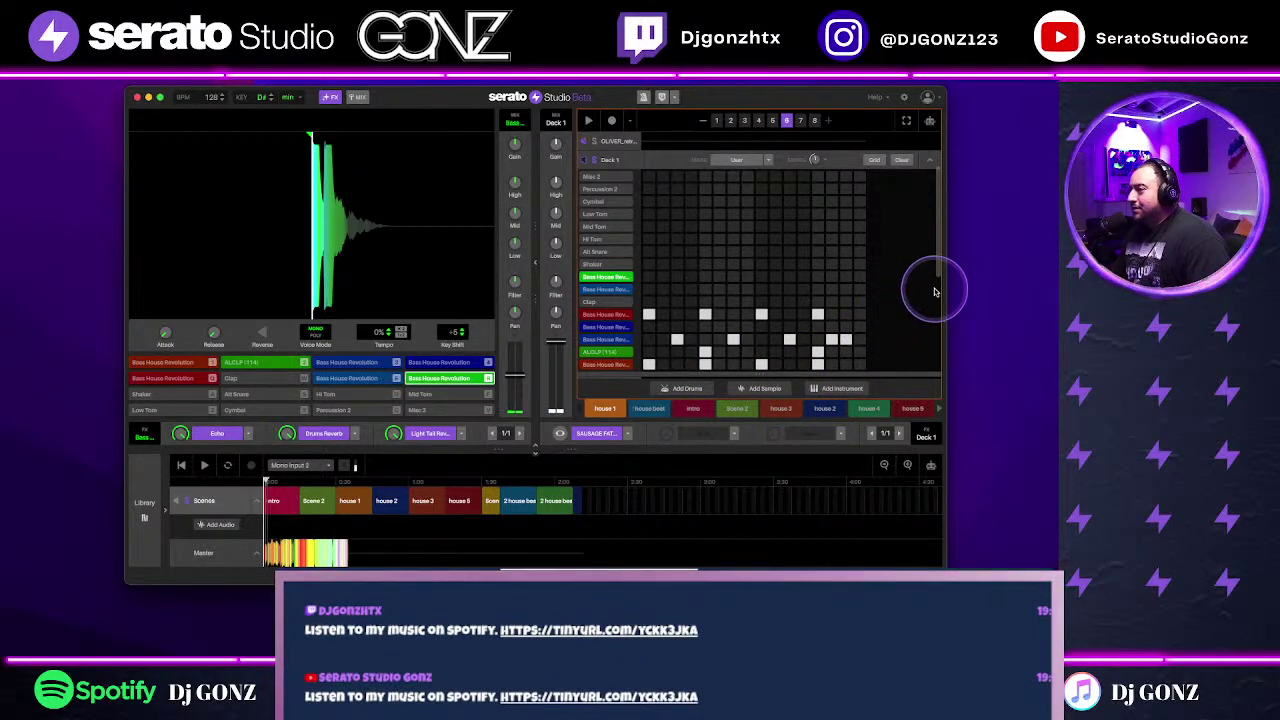
scroll(938, 275, down, 5)
scroll(931, 356, up, 5)
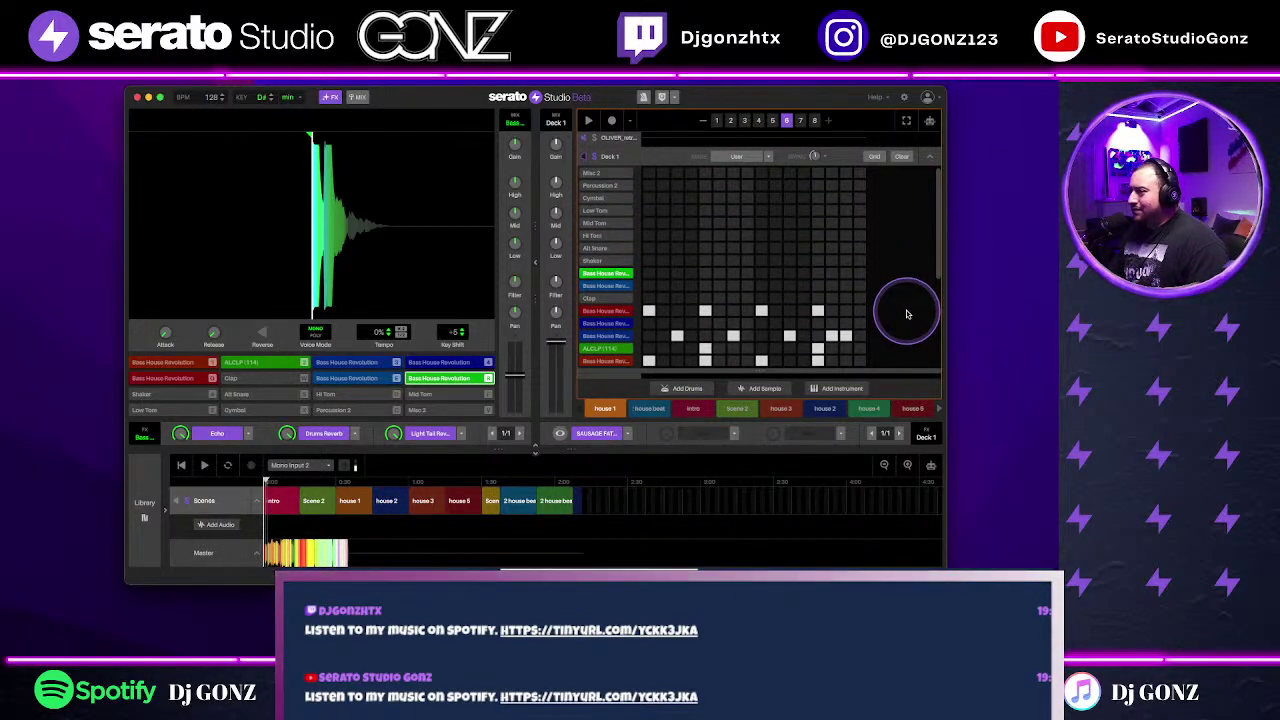
Step: Compare patterns 1 and 2, then add a drum hit near the end of the pattern
click(716, 120)
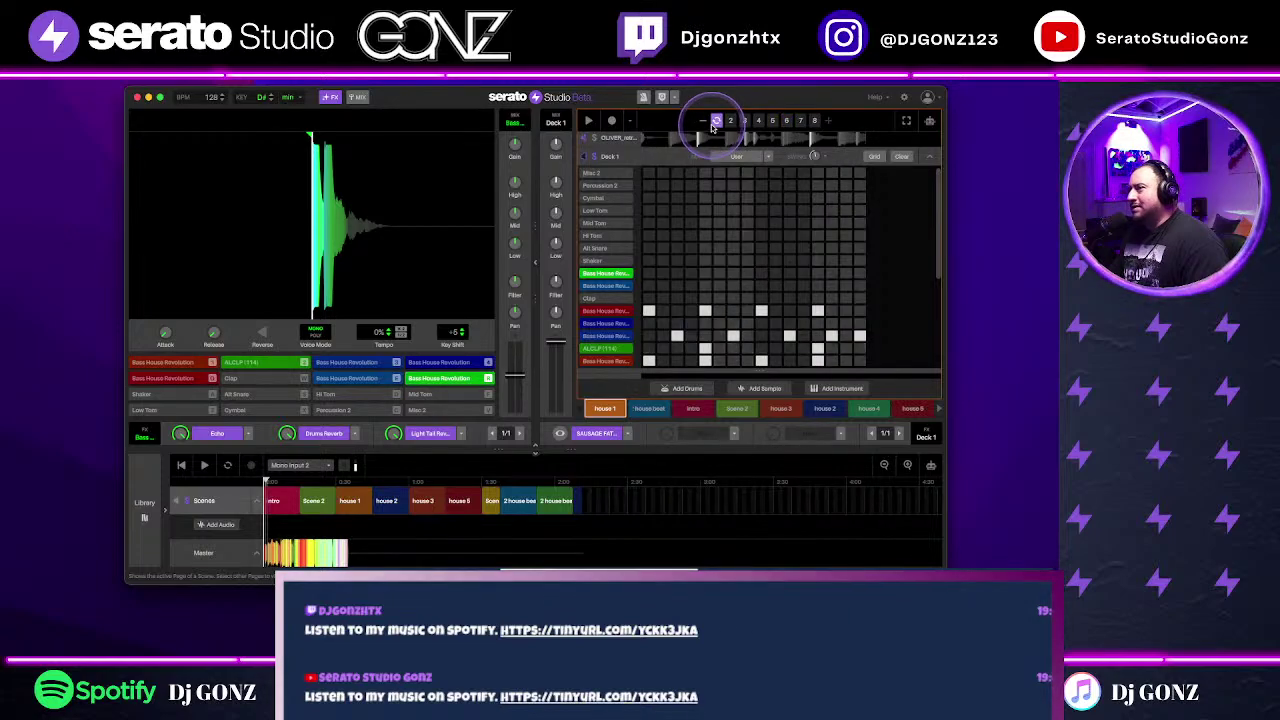
click(731, 120)
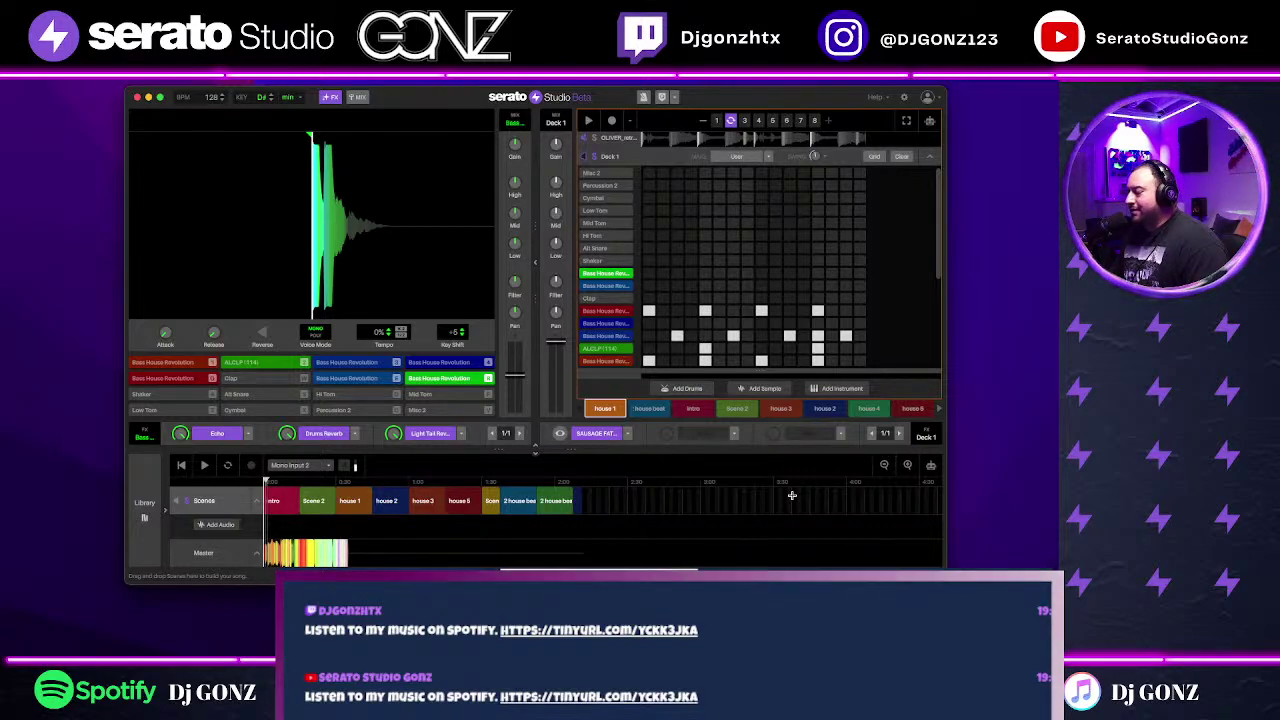
click(717, 121)
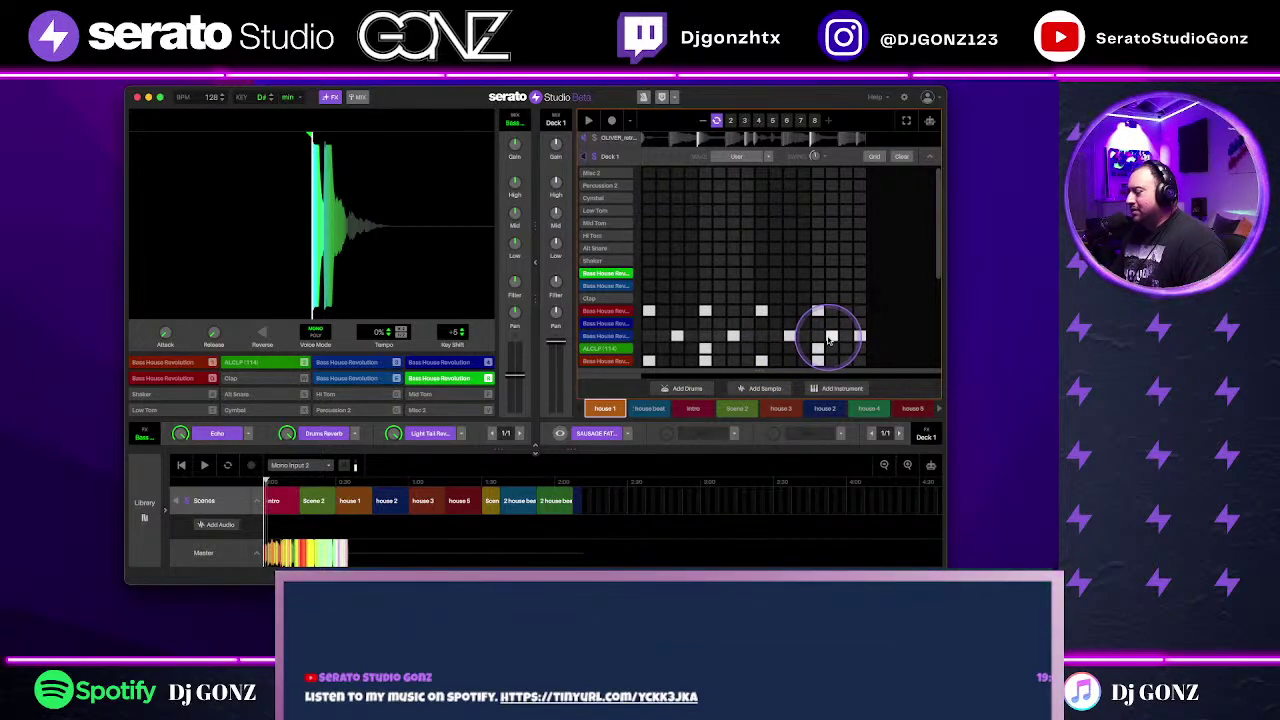
mouse_move(830, 340)
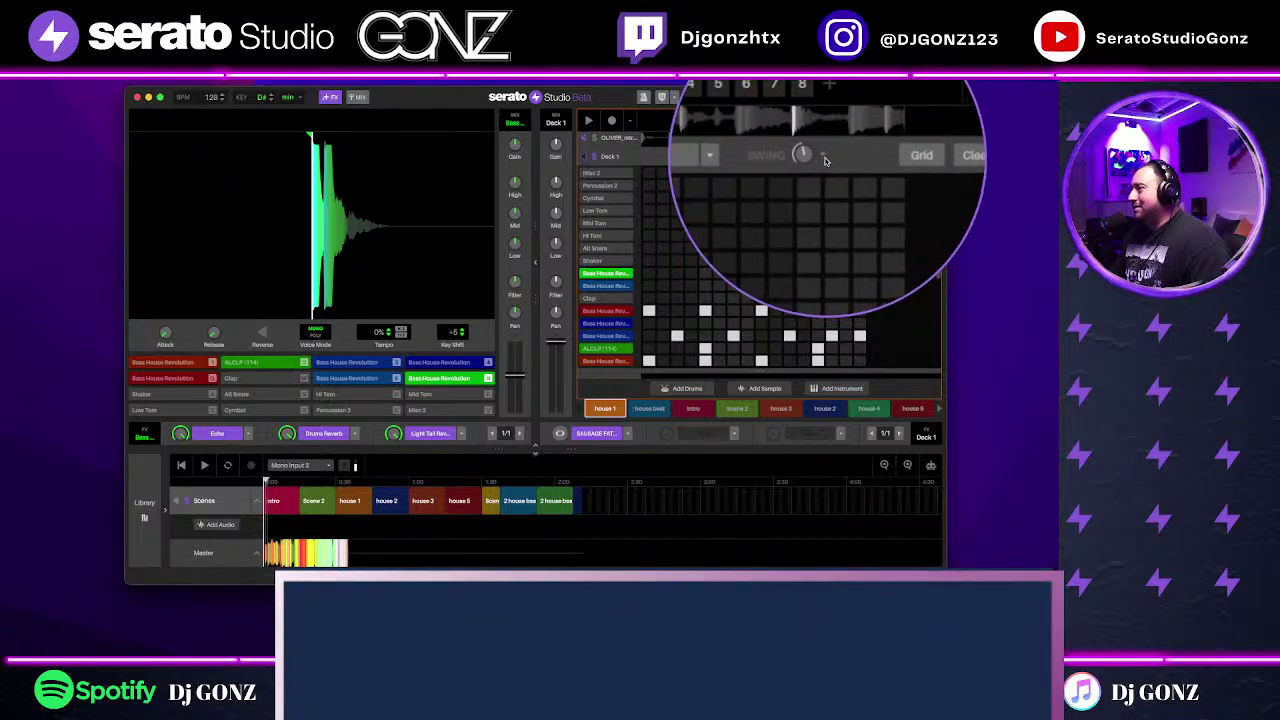
mouse_move(815, 162)
key(space)
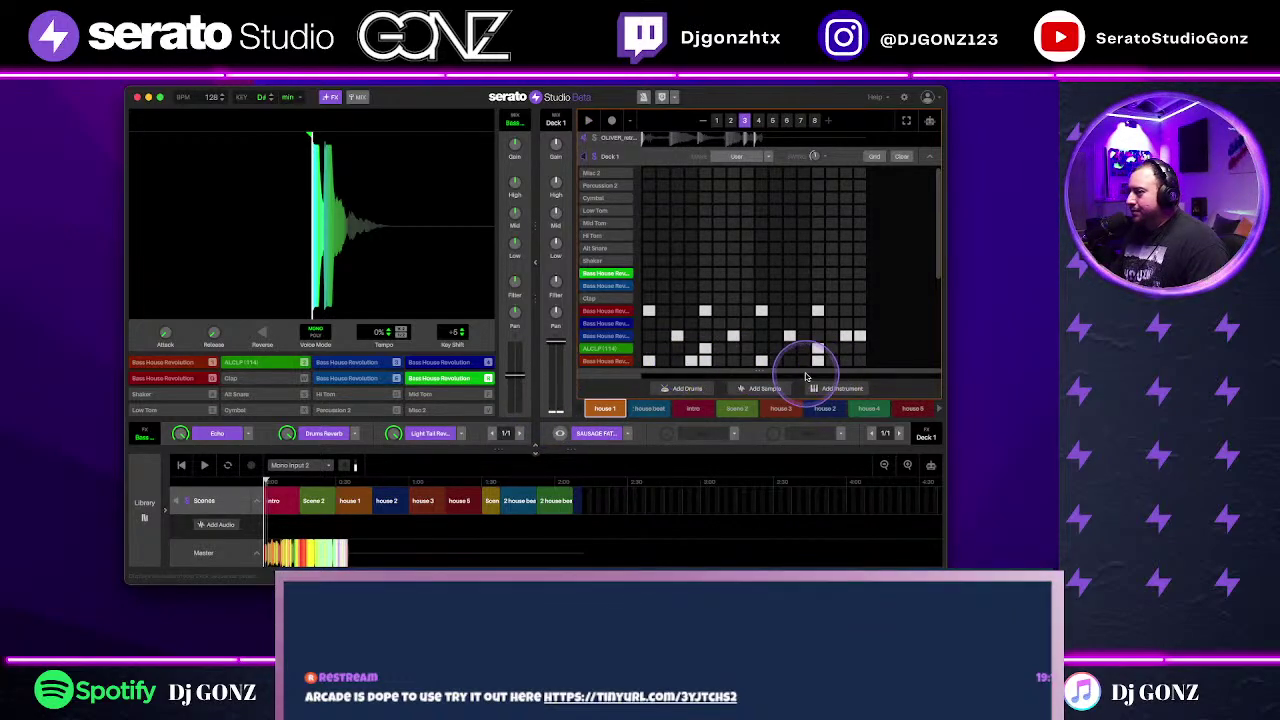
click(705, 348)
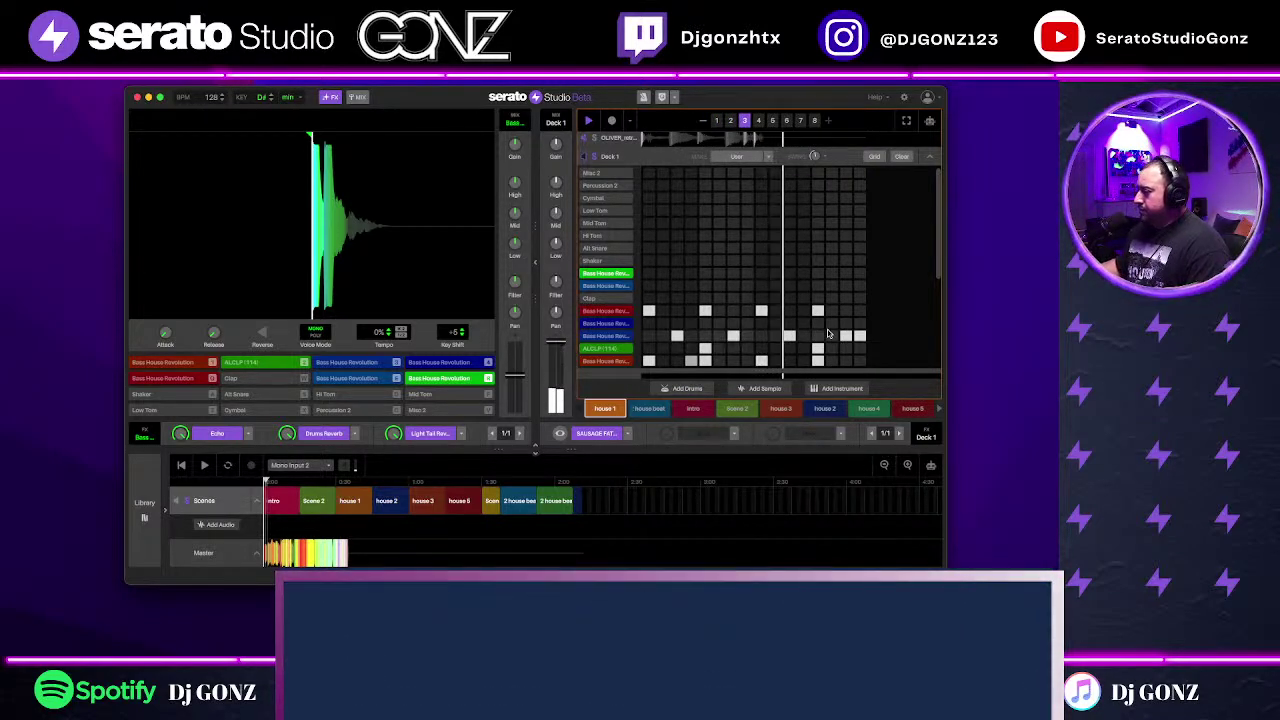
click(866, 350)
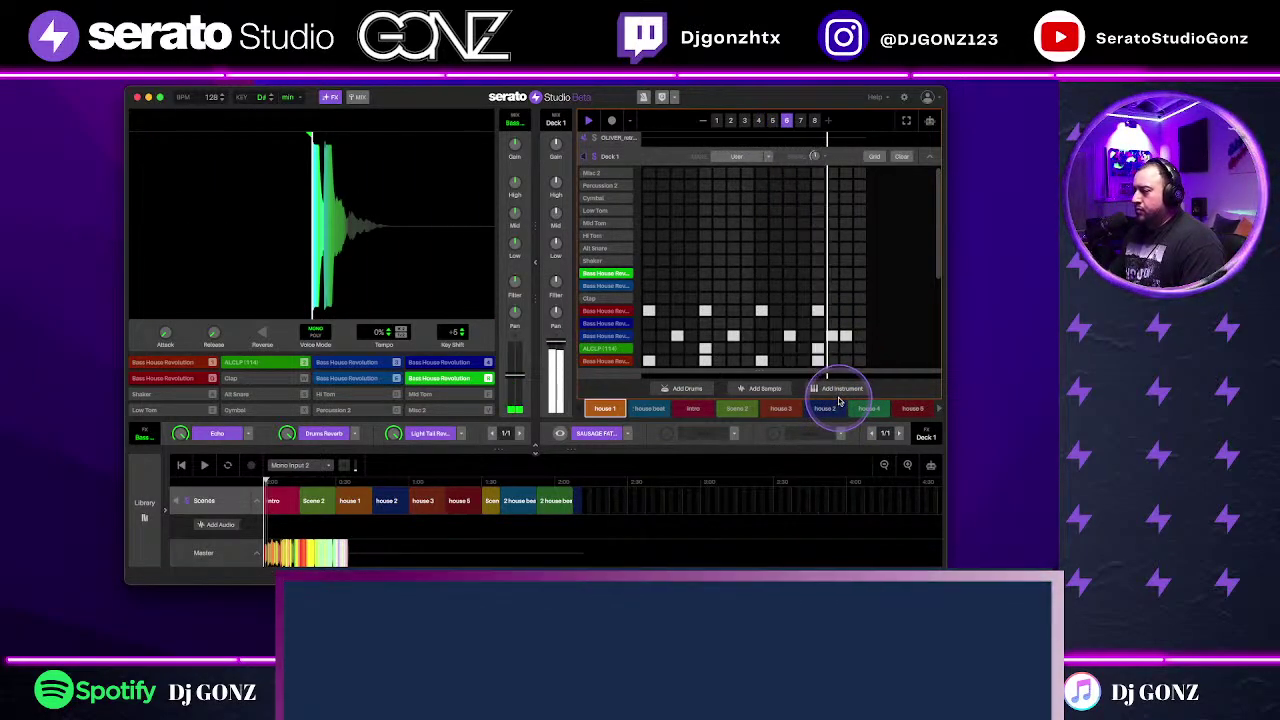
click(930, 152)
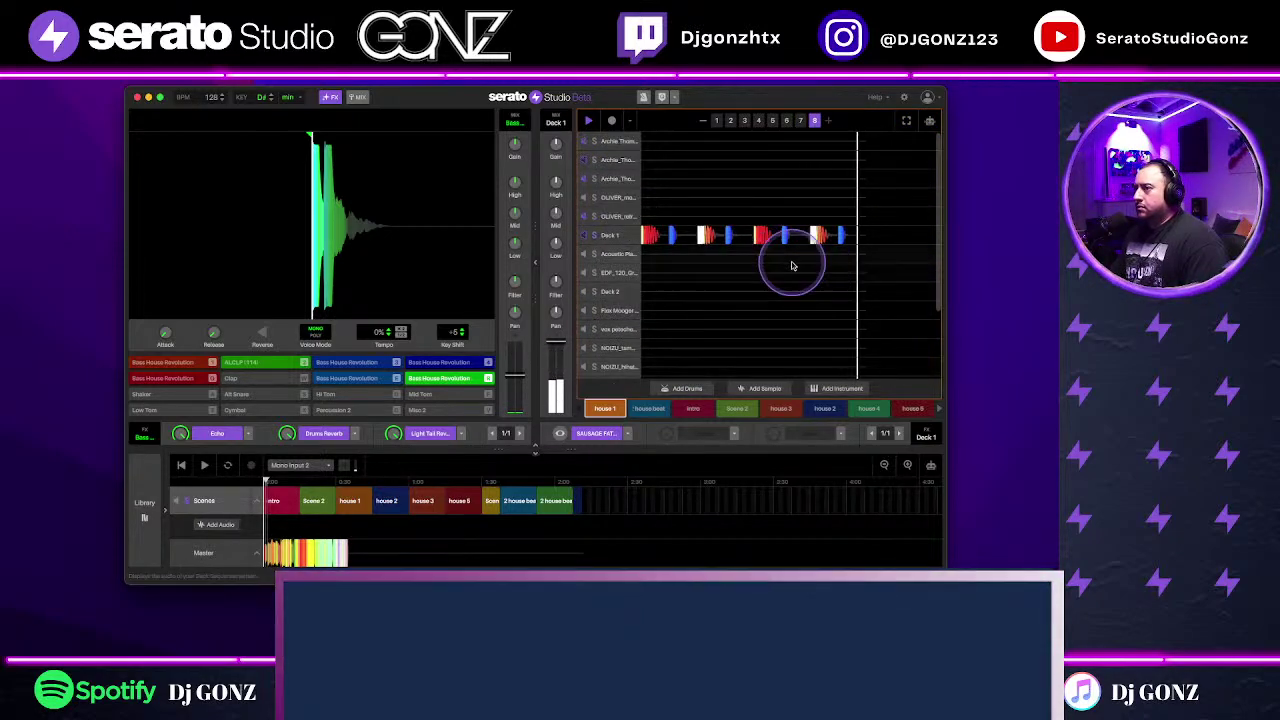
Step: Play the OLIVER retro drum loop in its editor and open its OTT compressor window
key(space)
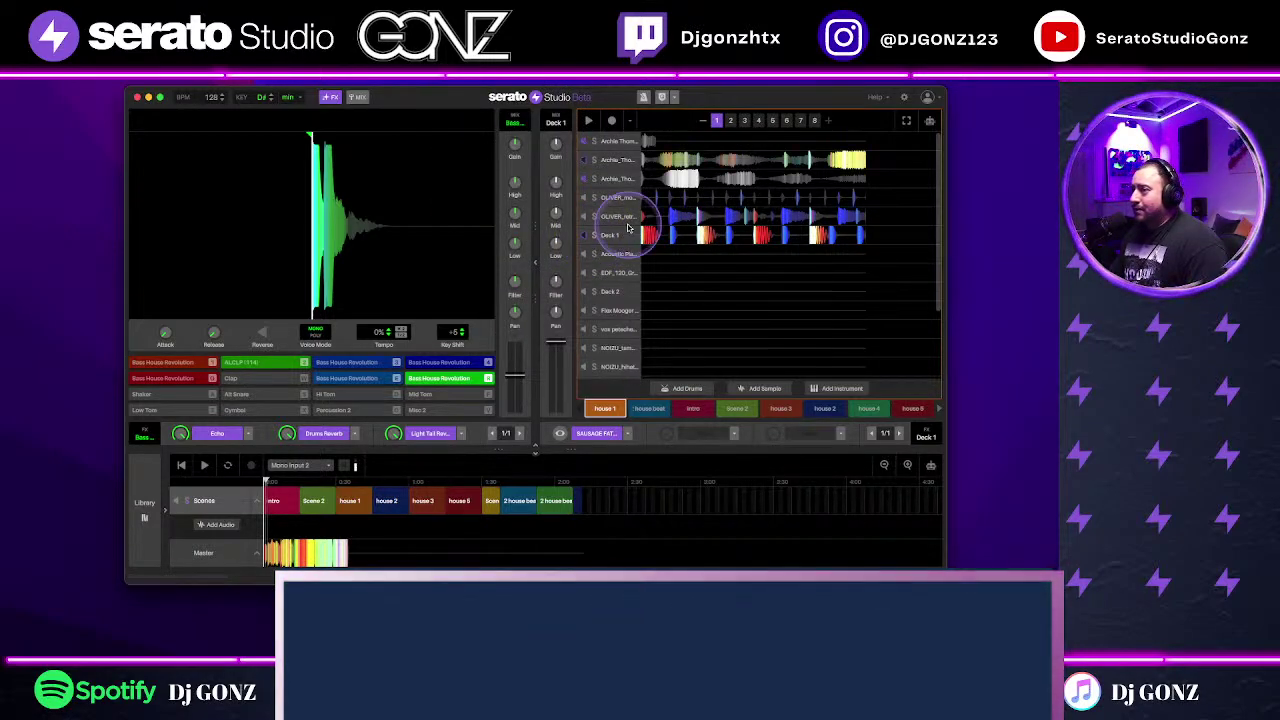
double_click(802, 219)
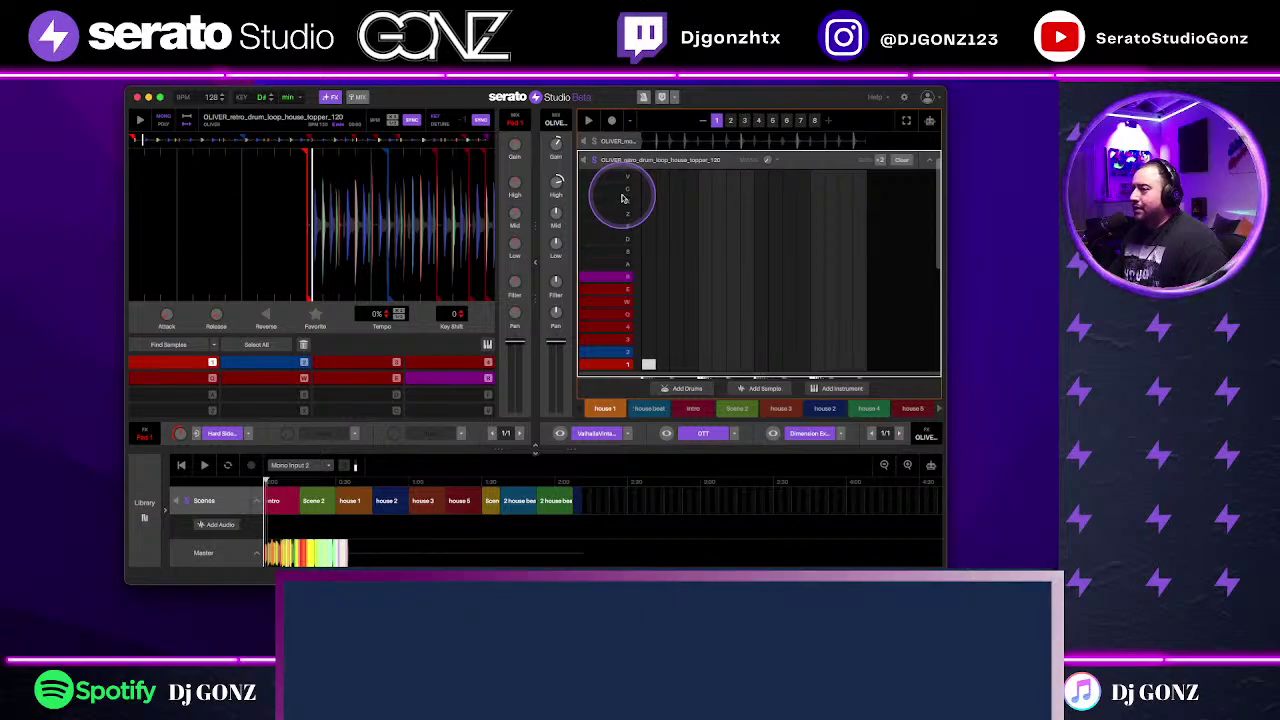
key(space)
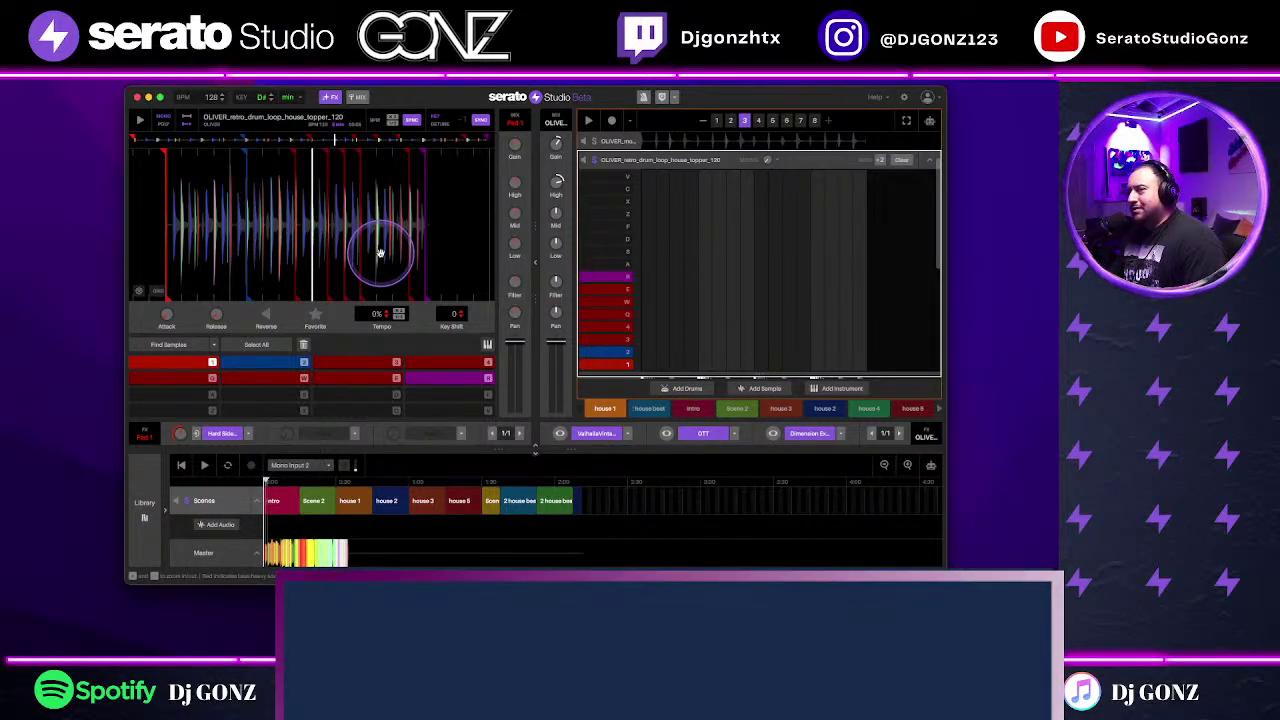
mouse_move(553, 187)
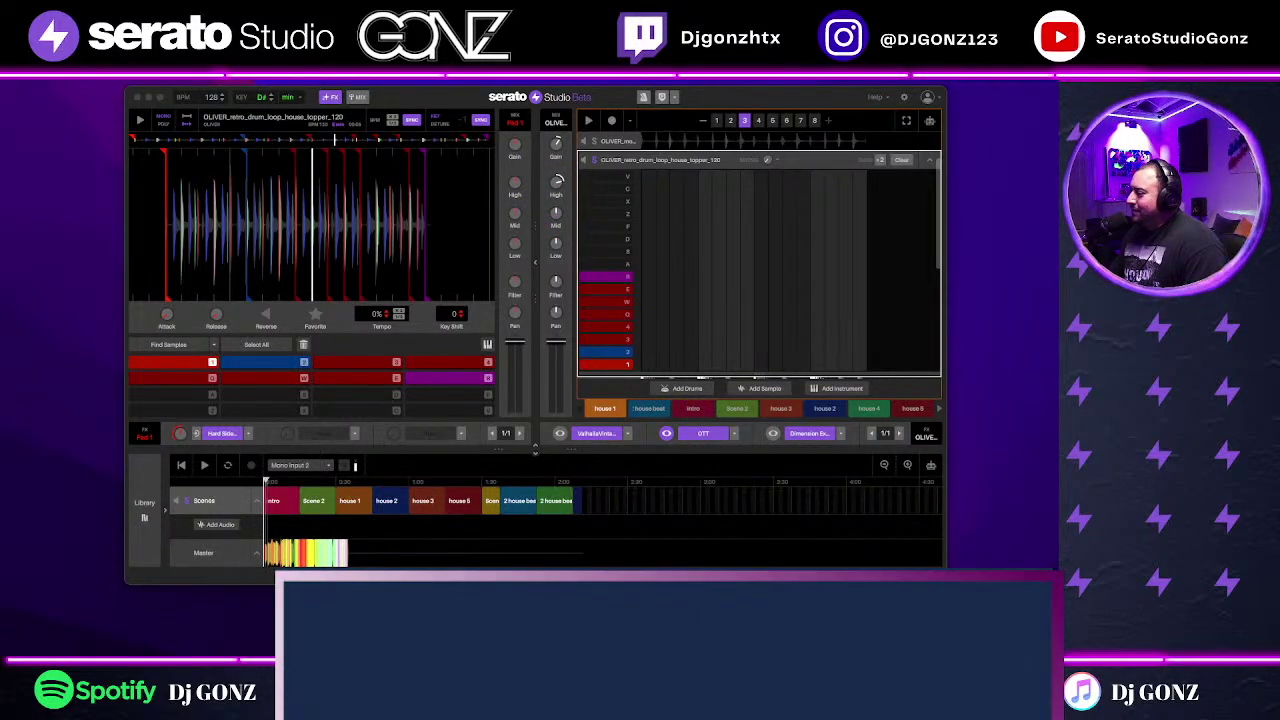
click(666, 433)
drag(677, 165, 860, 178)
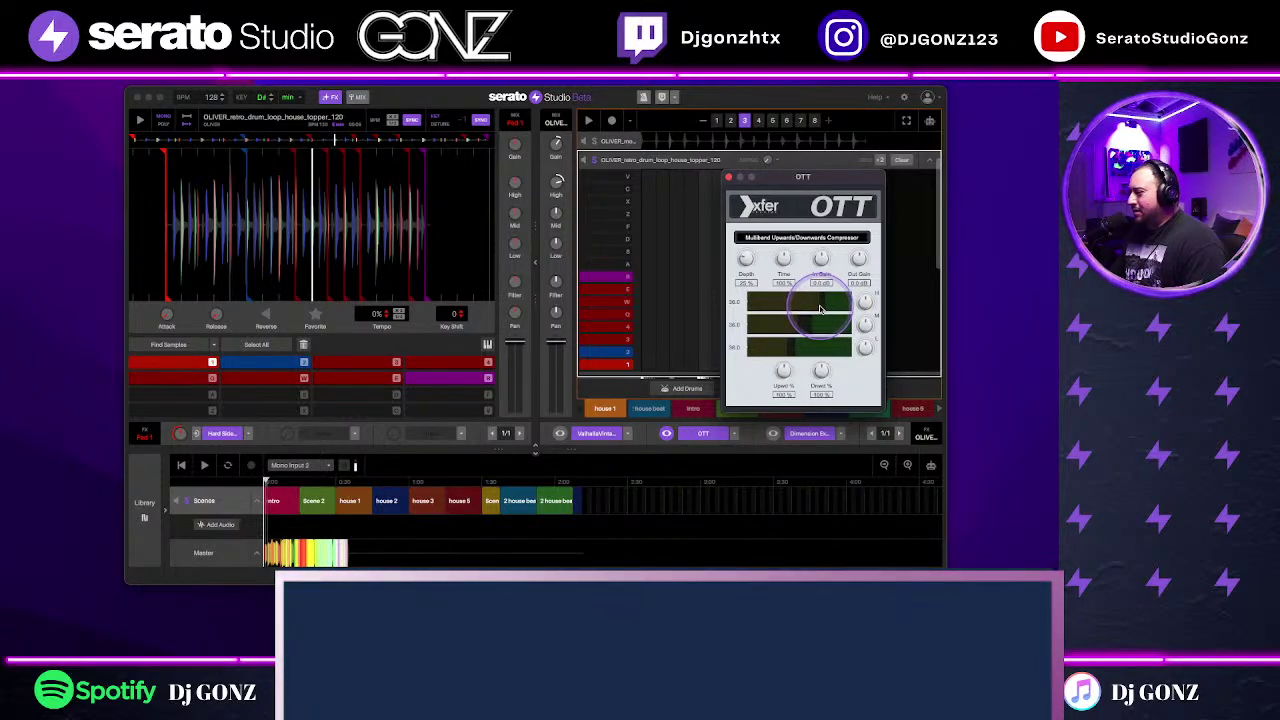
Step: Close the OTT compressor window, stop playback and reopen OTT from the FX slot
click(729, 178)
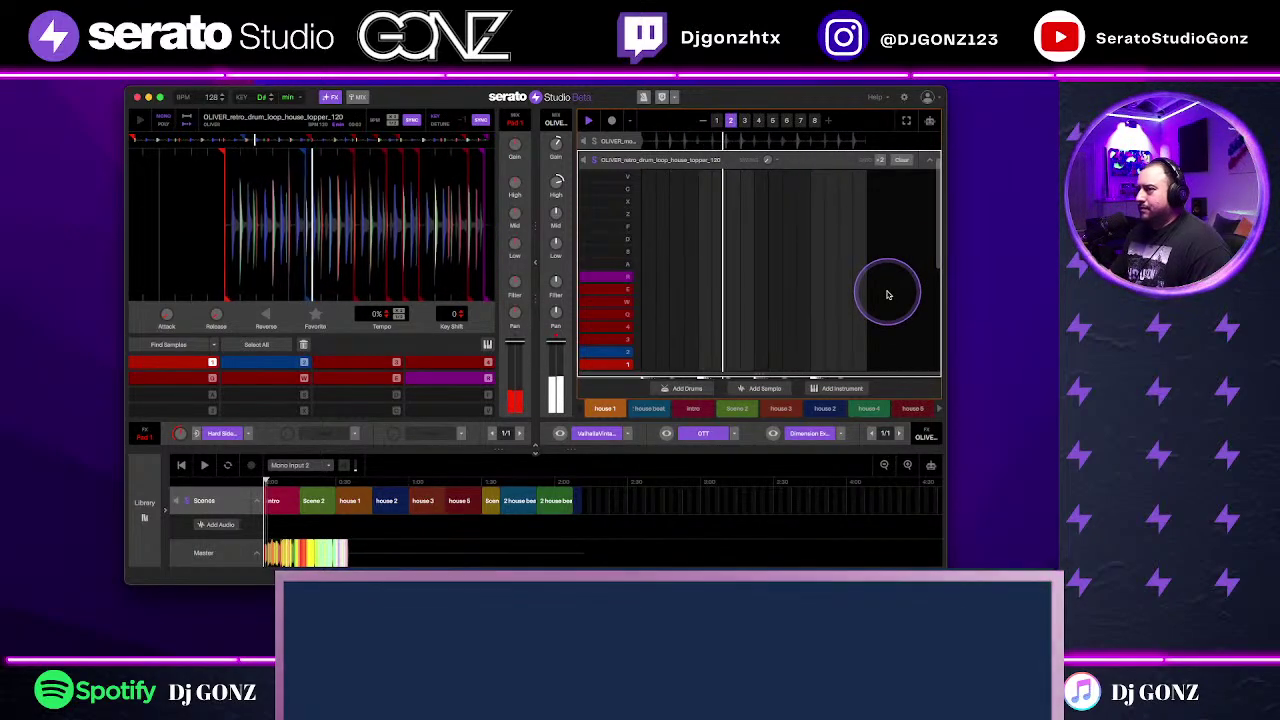
key(space)
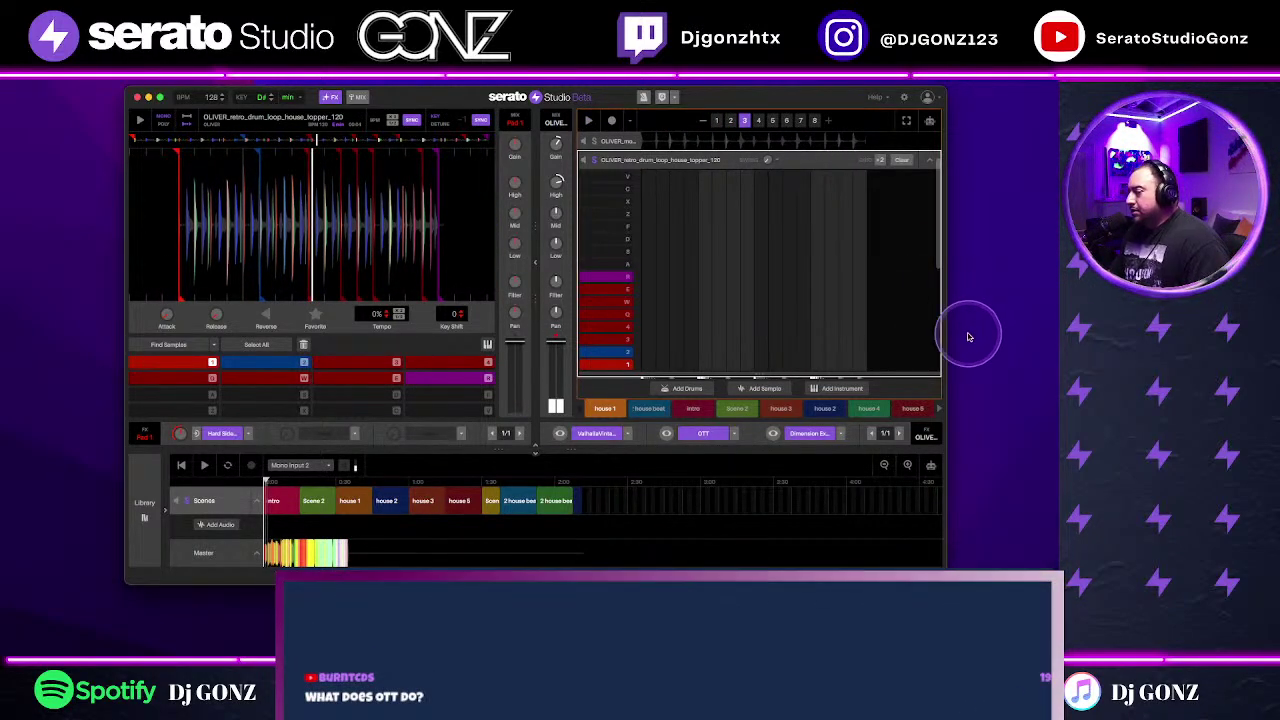
click(686, 430)
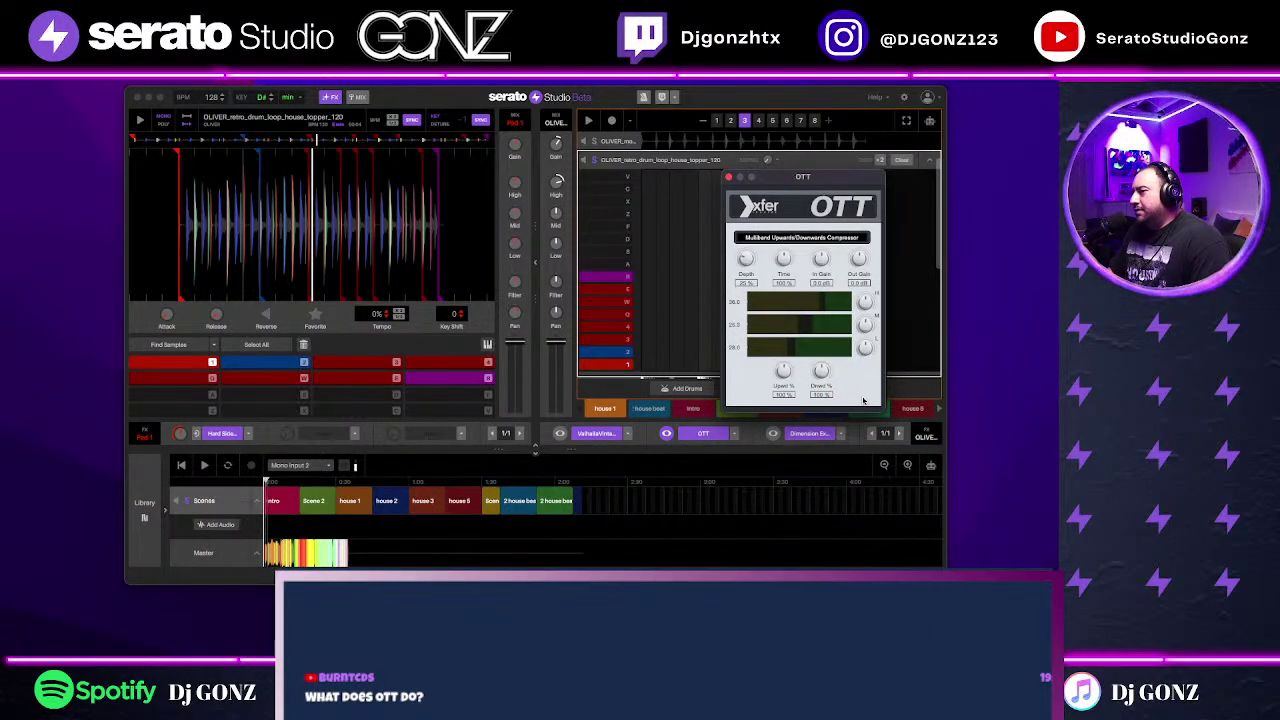
click(787, 352)
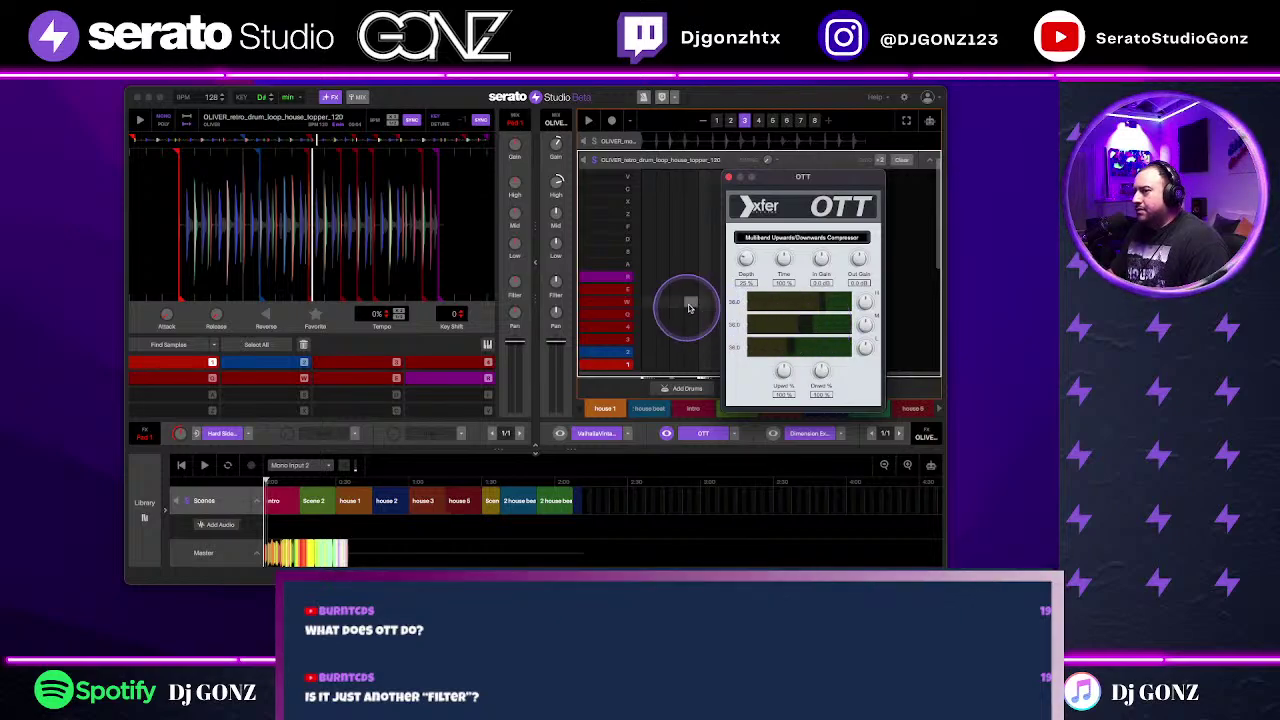
Step: Inspect the OTT compressor, then close it and resume project playback
click(556, 284)
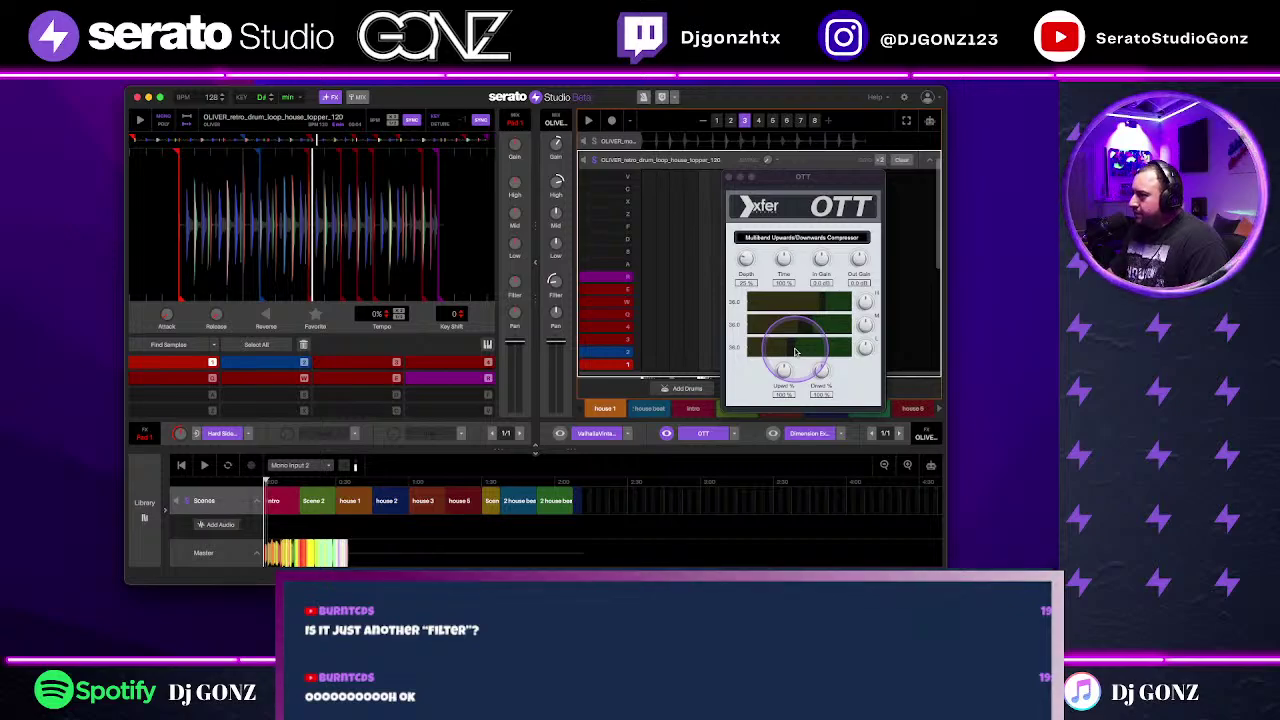
click(866, 346)
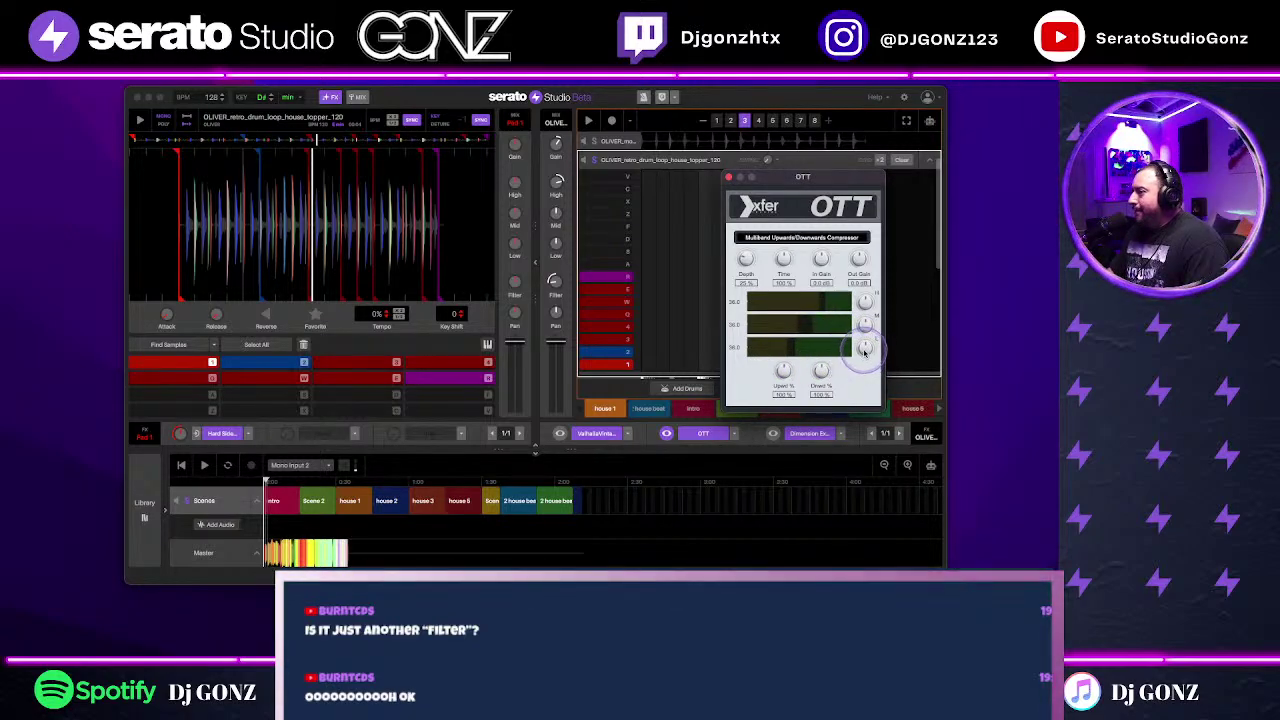
key(super+alt+8)
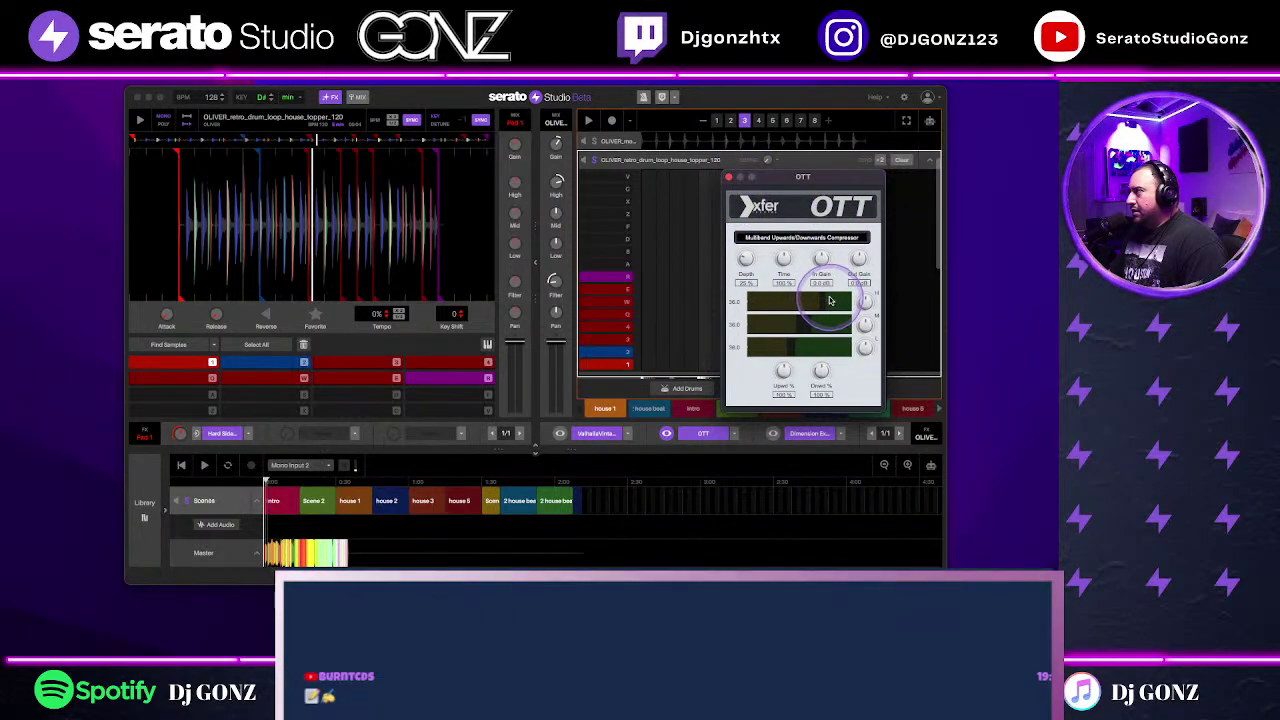
click(728, 176)
key(space)
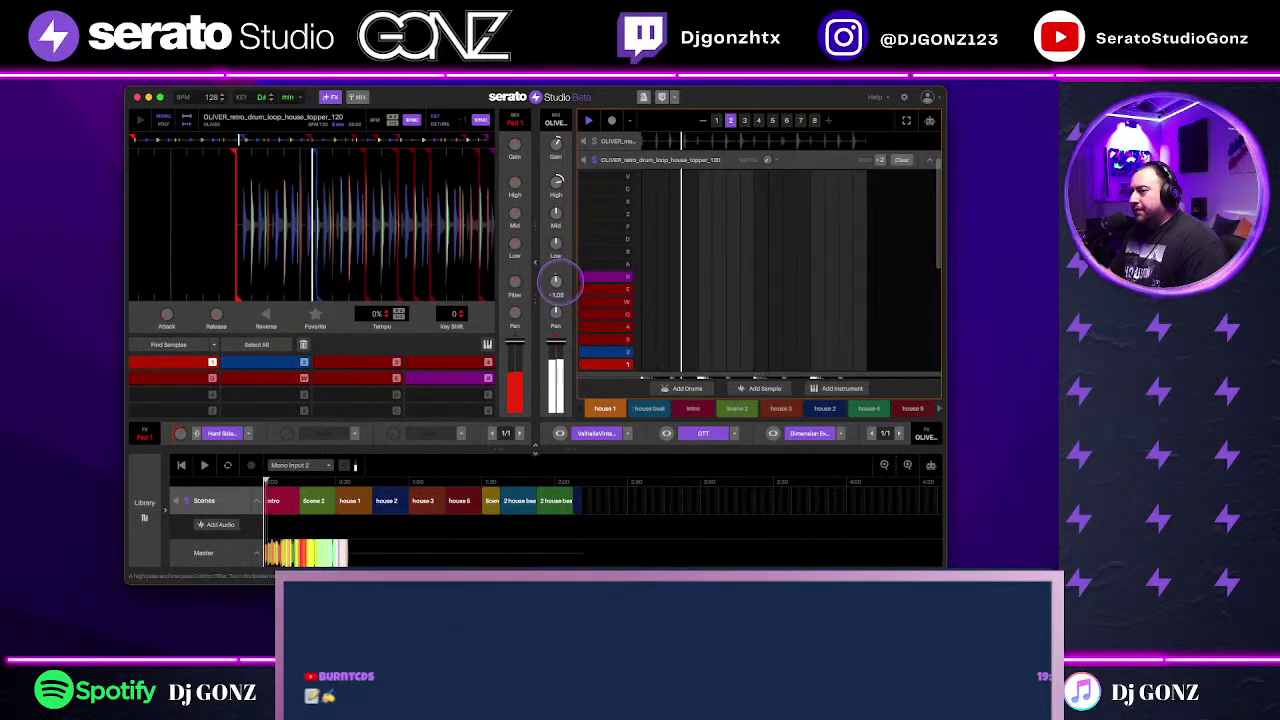
Step: Collapse the retro loop editor and open the OLIVER_modern_drum_loop_zoomer_hats_100 slice editor
click(902, 160)
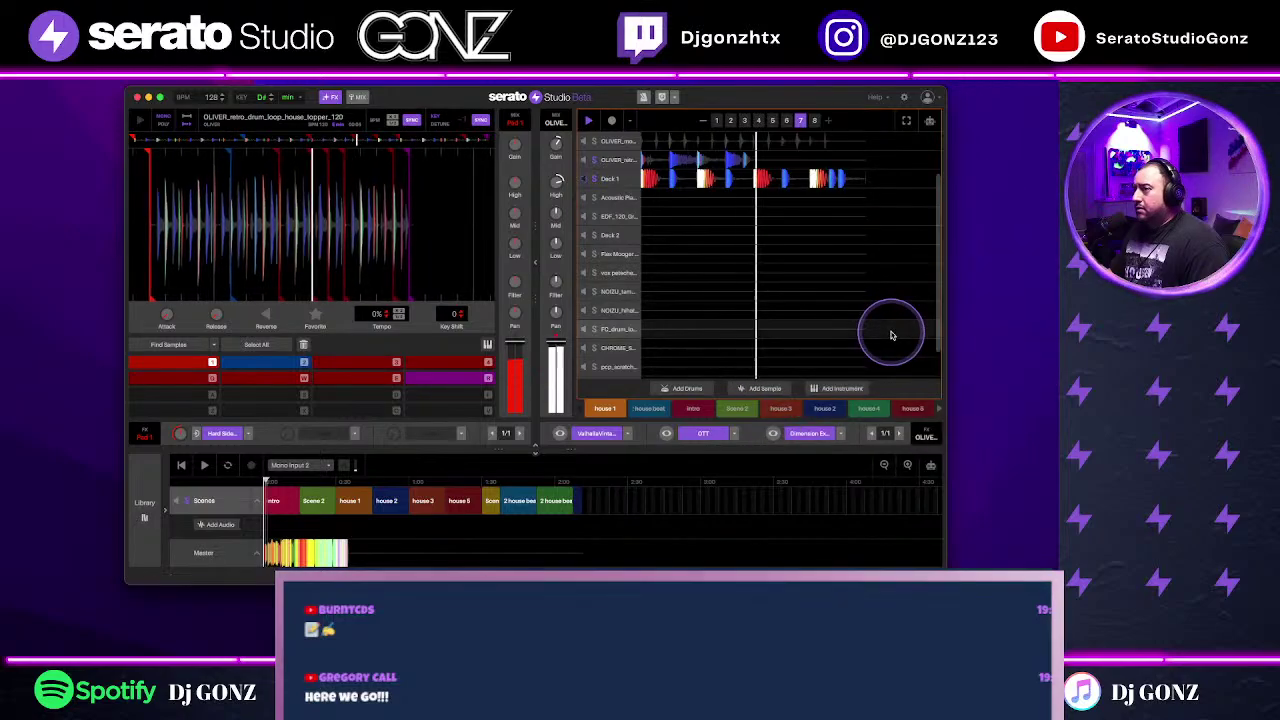
scroll(891, 335, up, 2)
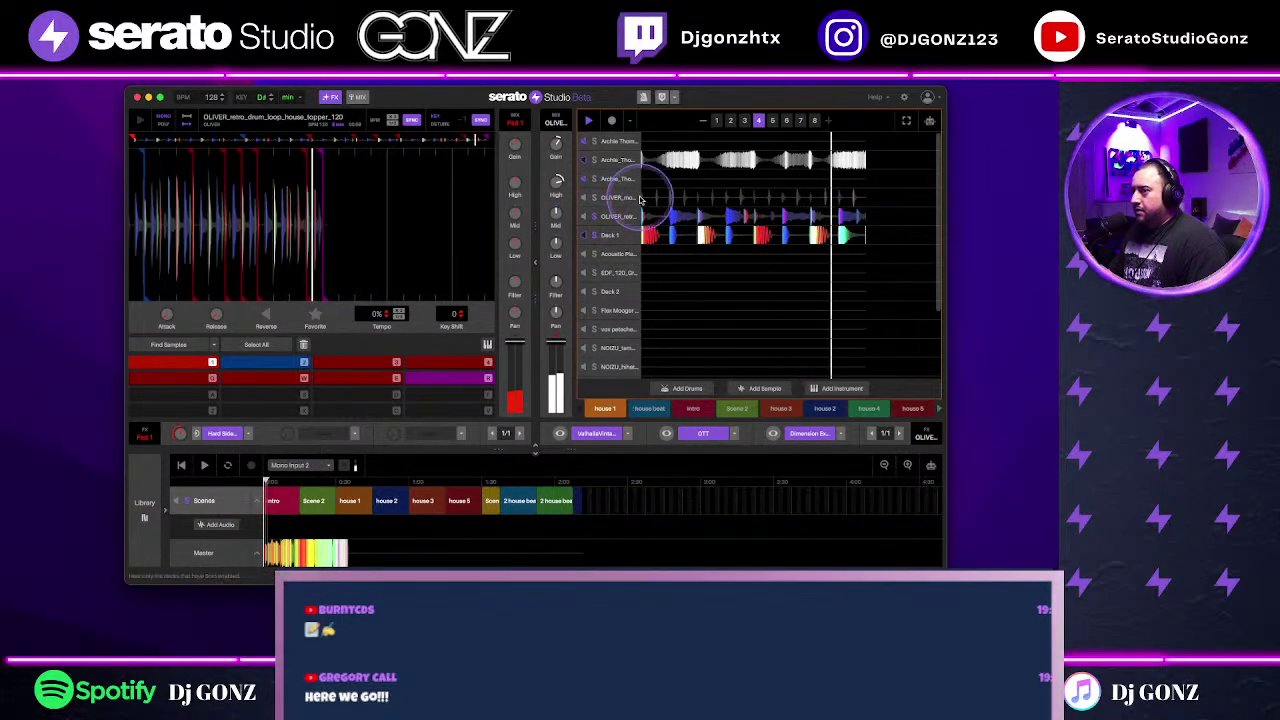
double_click(666, 194)
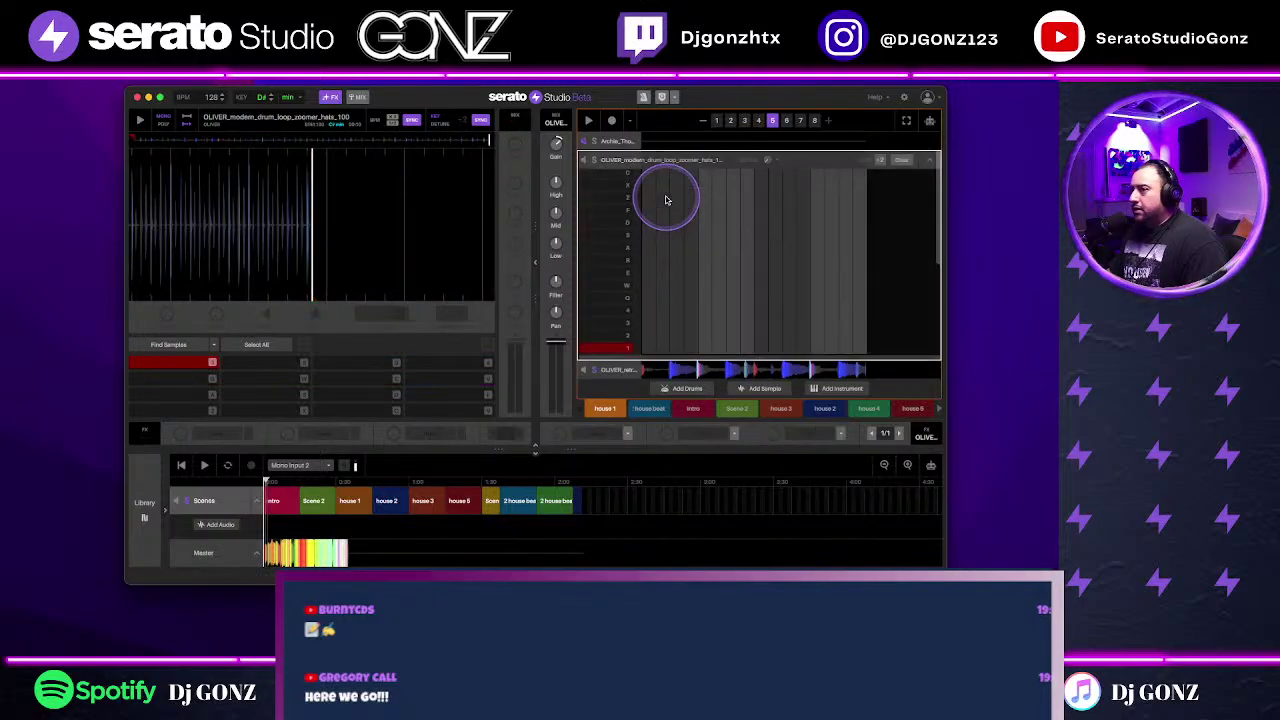
Step: Resize the zoomer hats editor below the Archie tracks and start playback to hear it
drag(634, 326, 634, 332)
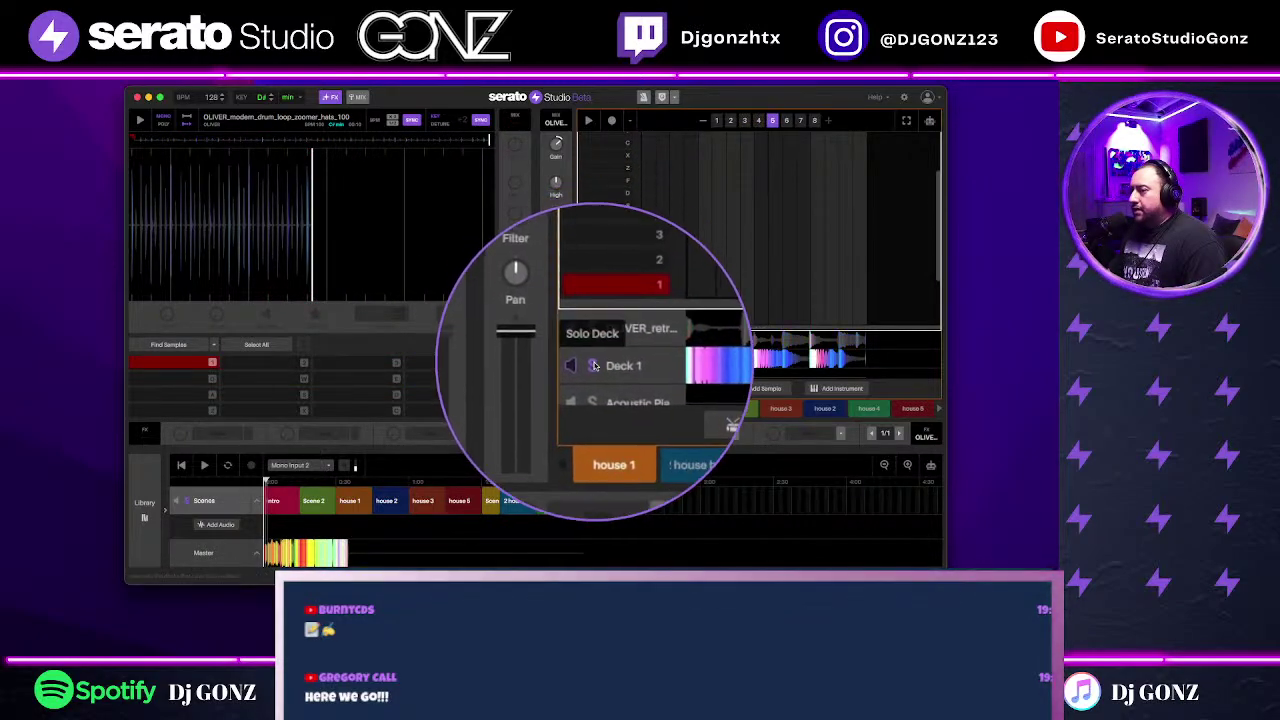
click(622, 360)
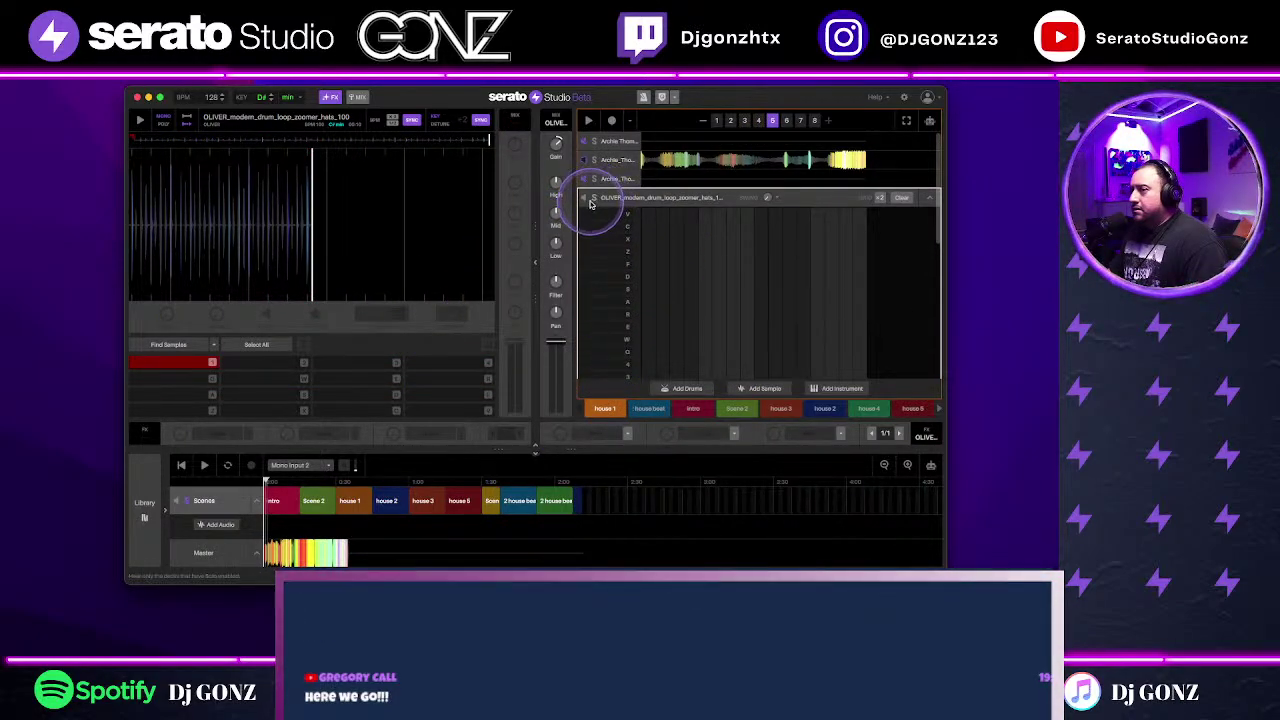
key(space)
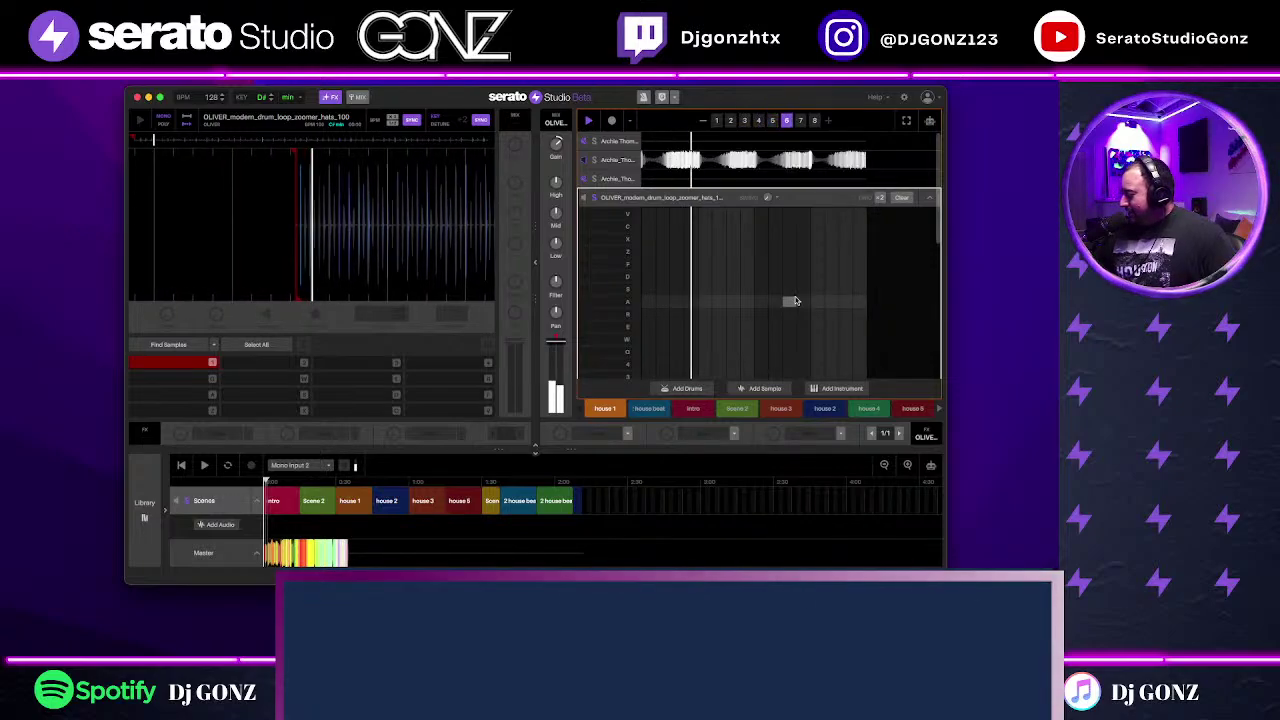
drag(812, 295, 594, 381)
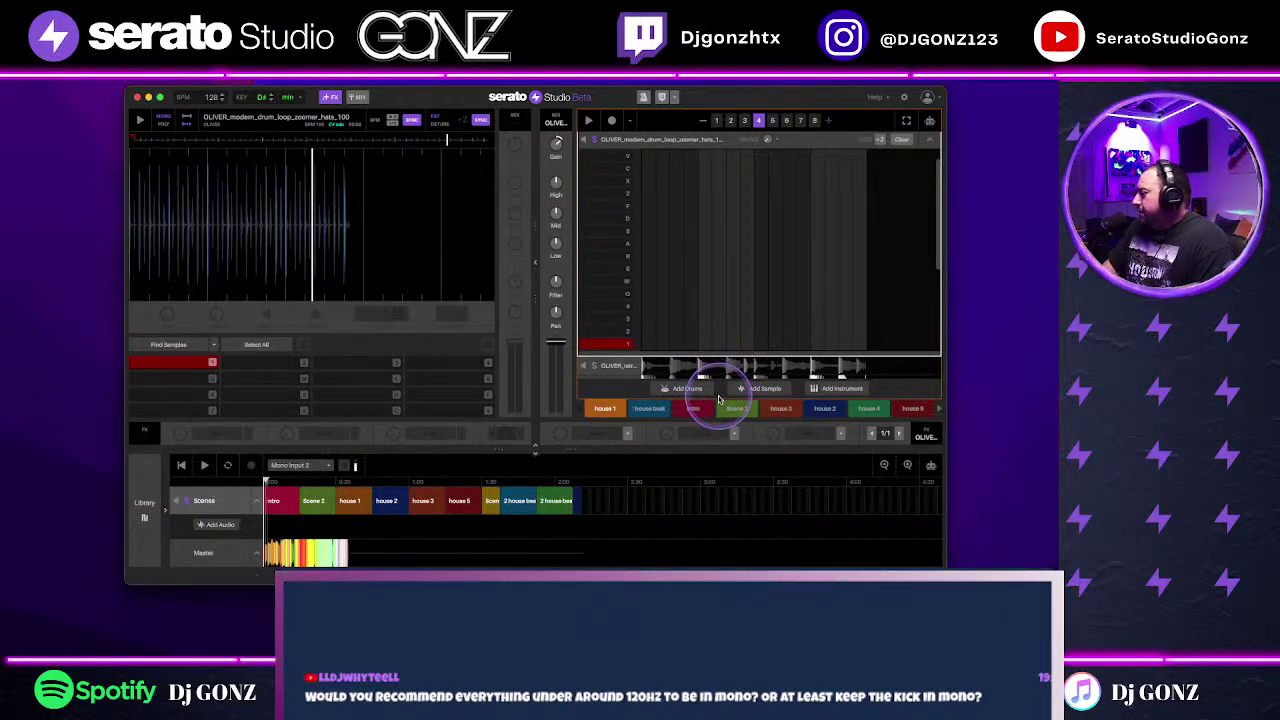
Step: Check Deck 1's Bass House Revolution step grid, then open the OLIVER_retro_drum_loop_house_topper_120 editor
click(931, 144)
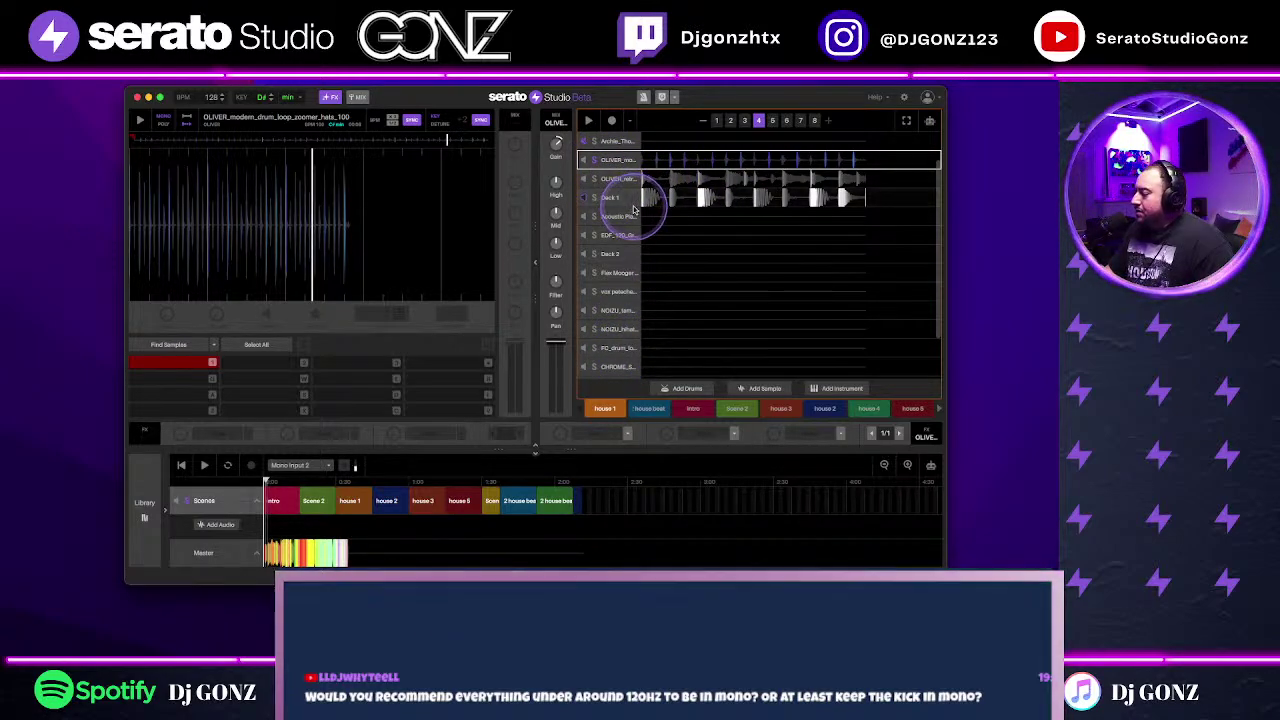
click(700, 183)
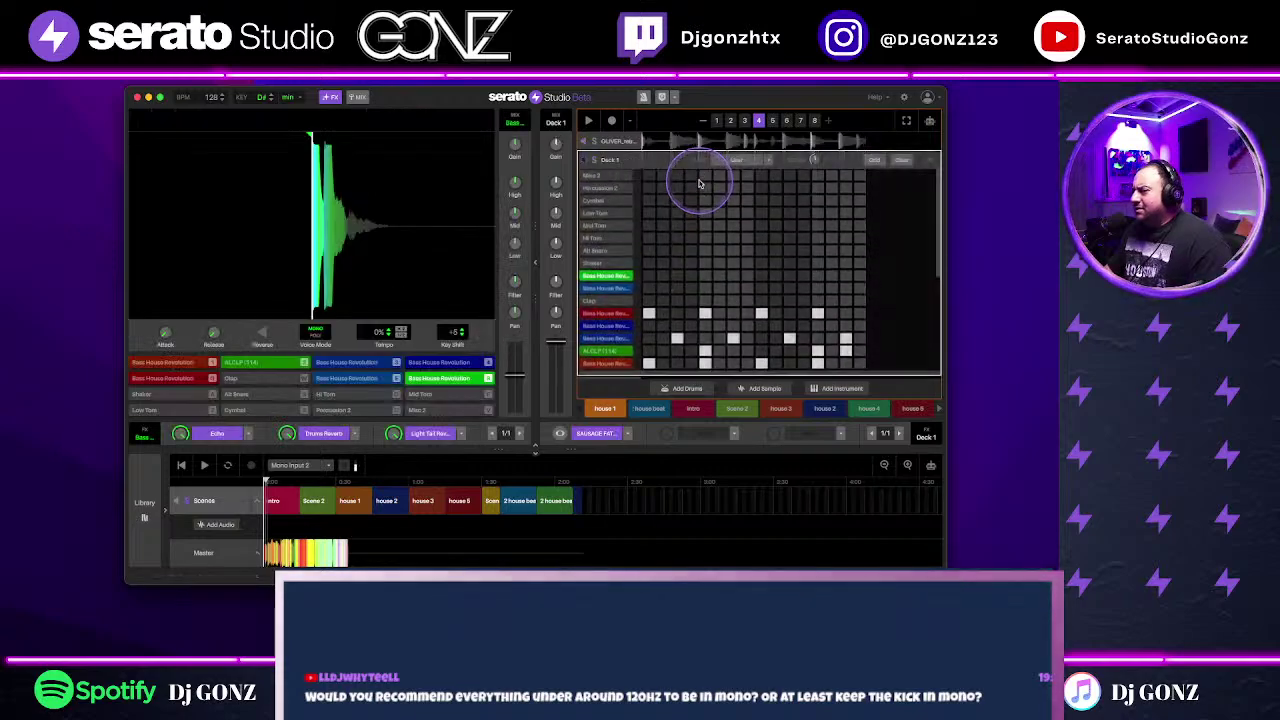
click(931, 160)
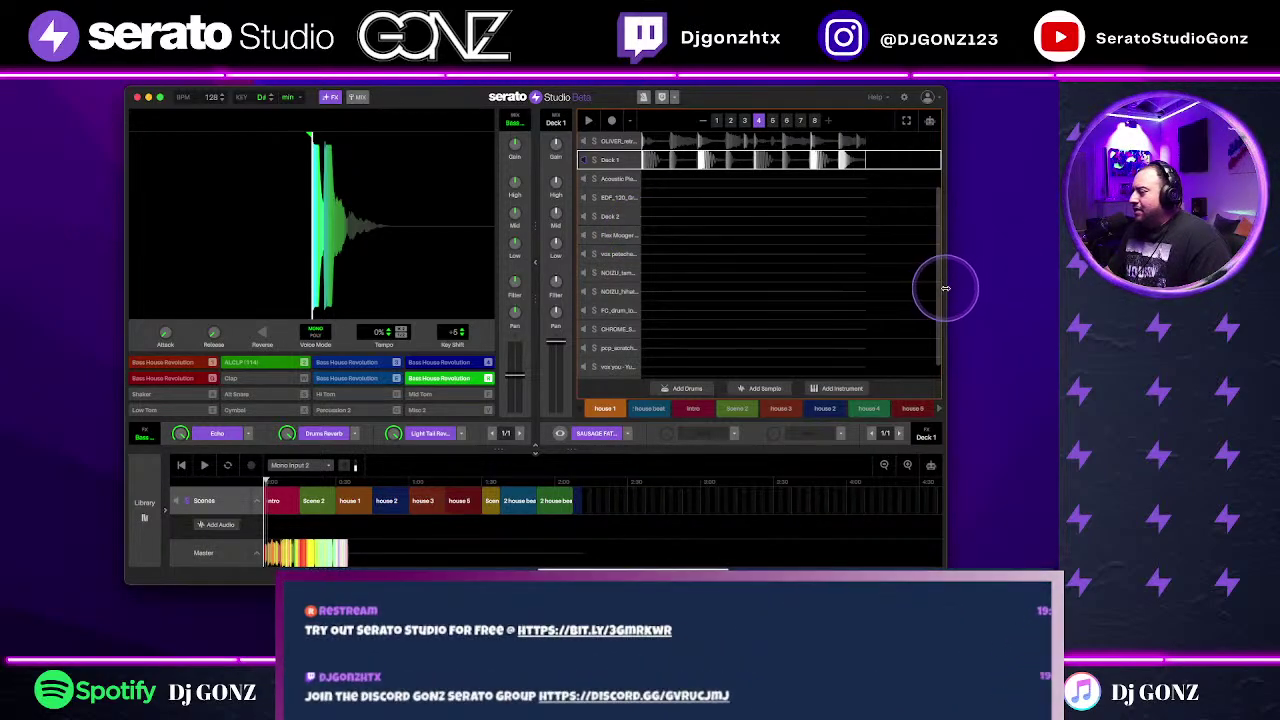
scroll(940, 292, up, 3)
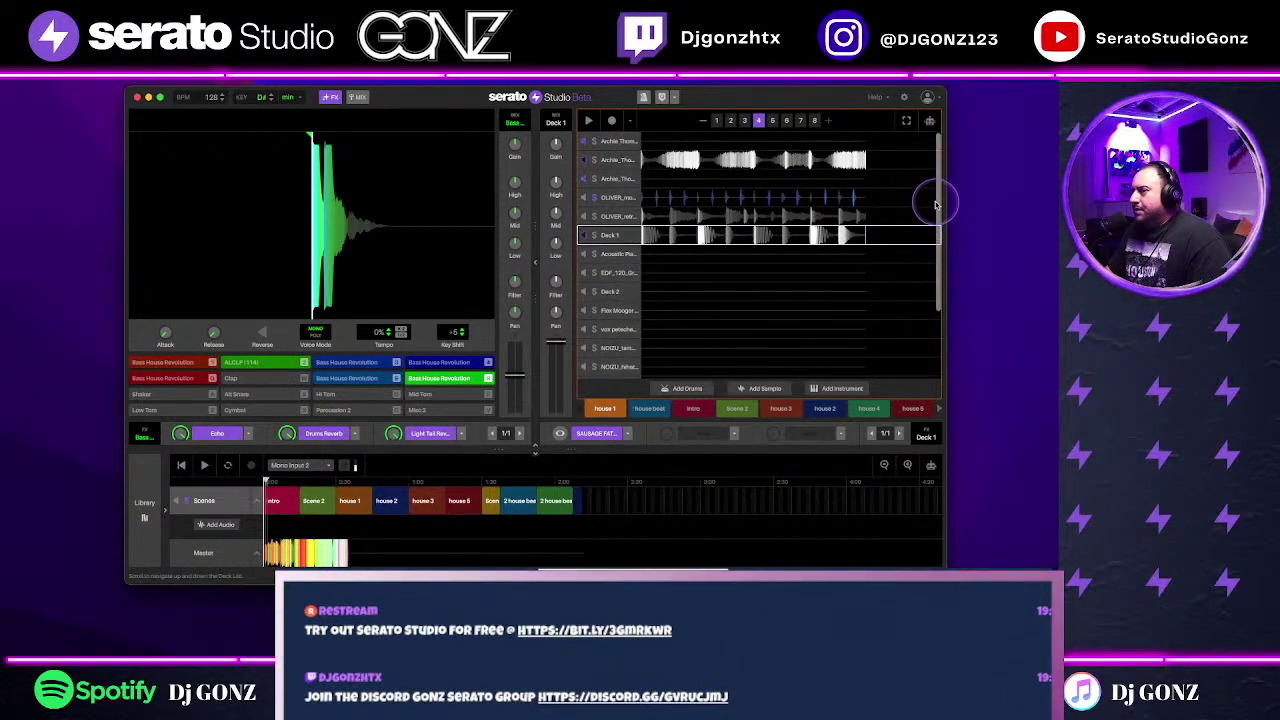
double_click(742, 217)
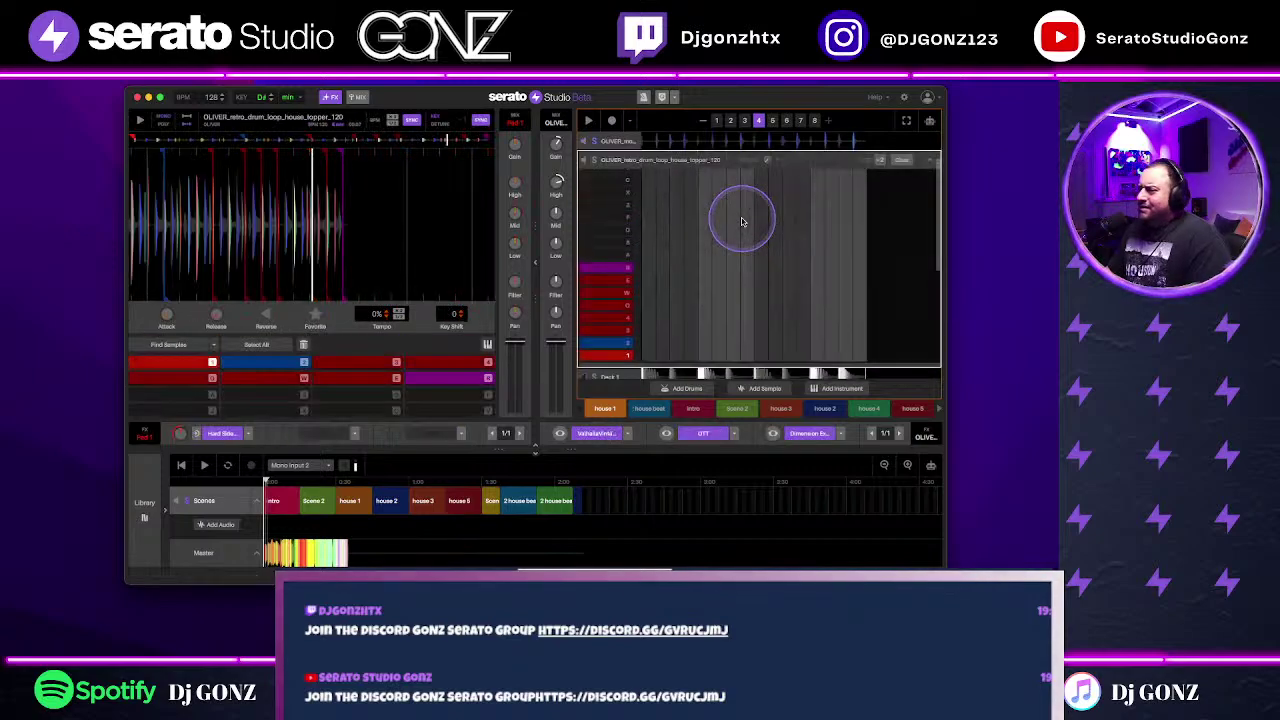
Step: Toggle the Dimension Expander effect on the OLIVER retro loop and close its window
click(771, 434)
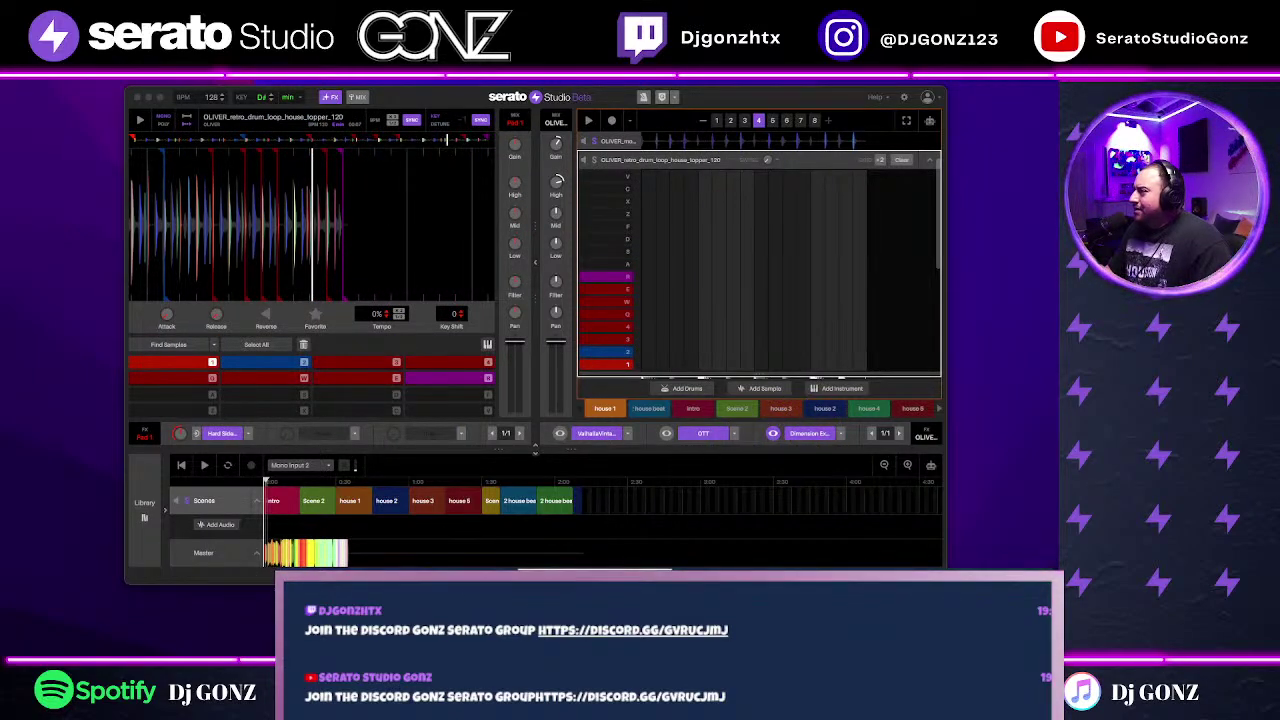
drag(778, 114, 773, 228)
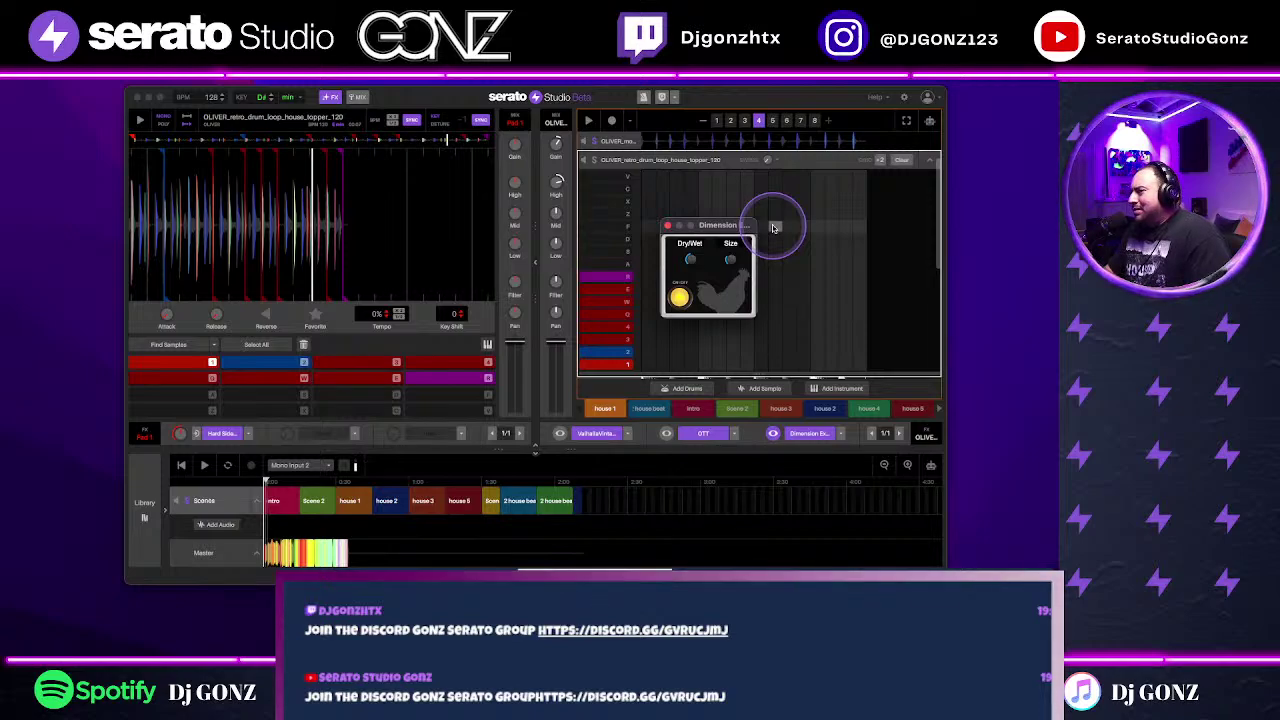
click(679, 296)
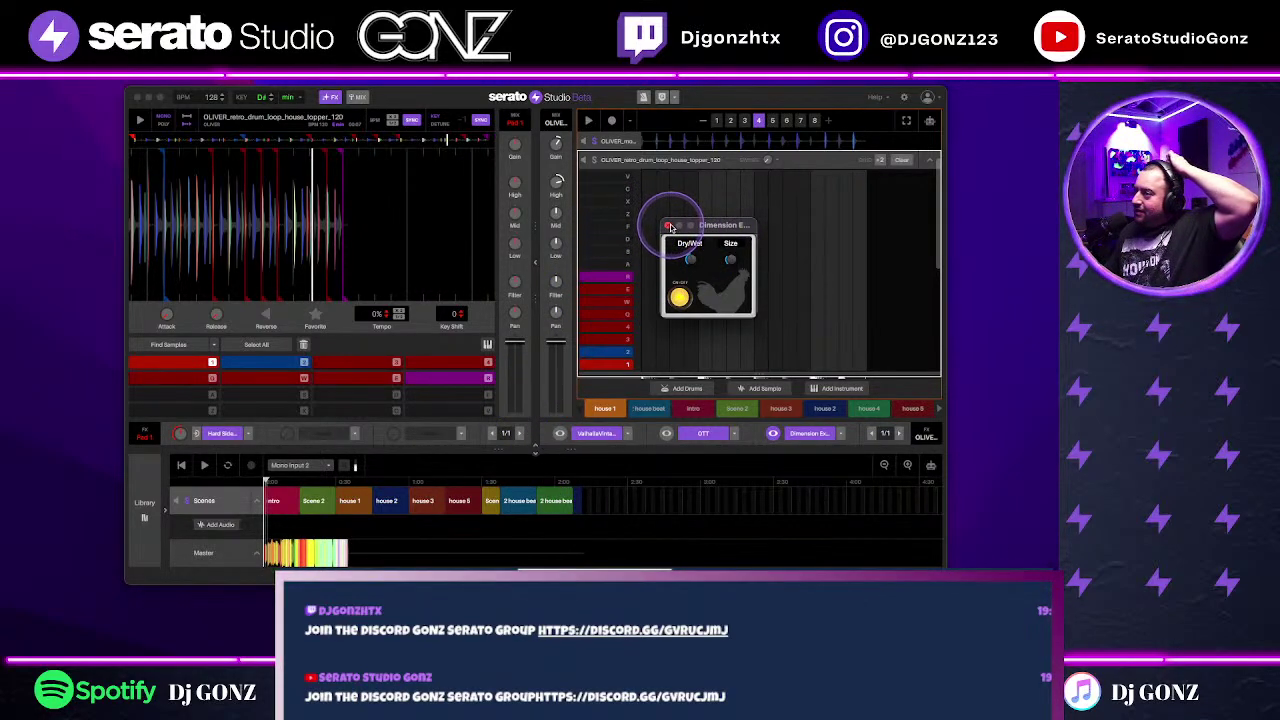
click(669, 226)
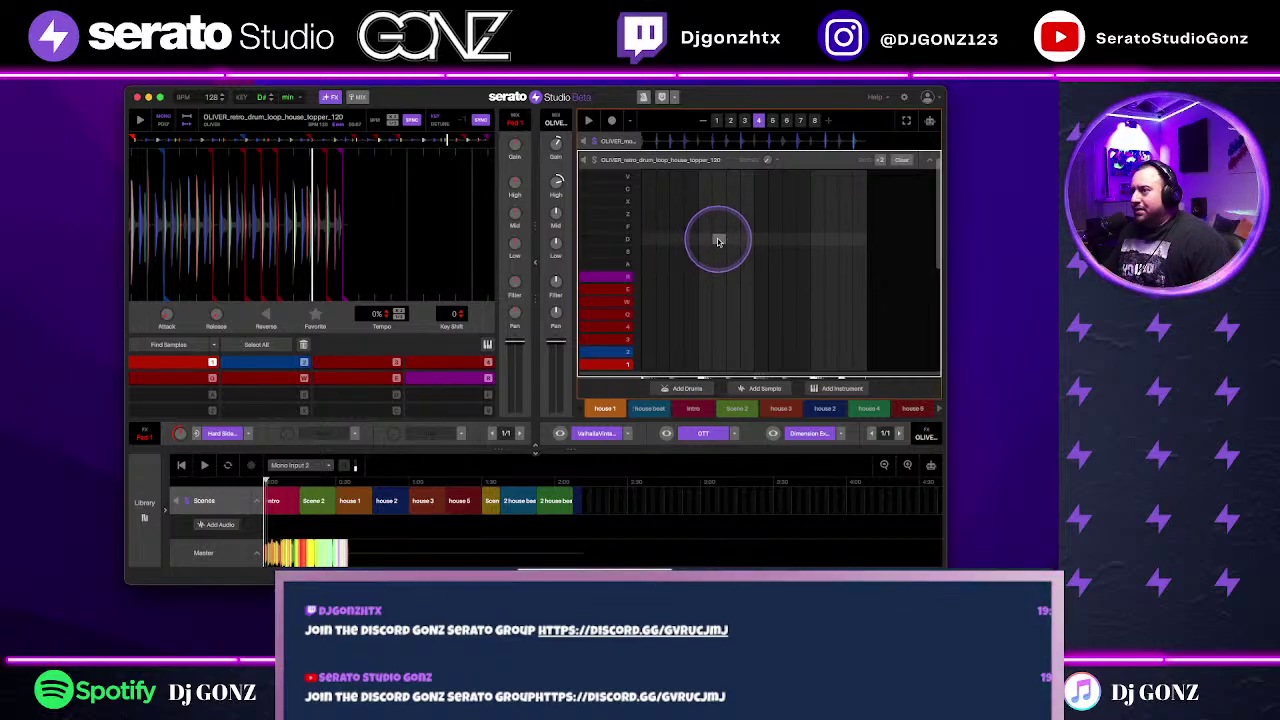
Step: Collapse the OLIVER editor back to the track list and unmute Deck 1
scroll(835, 272, up, 2)
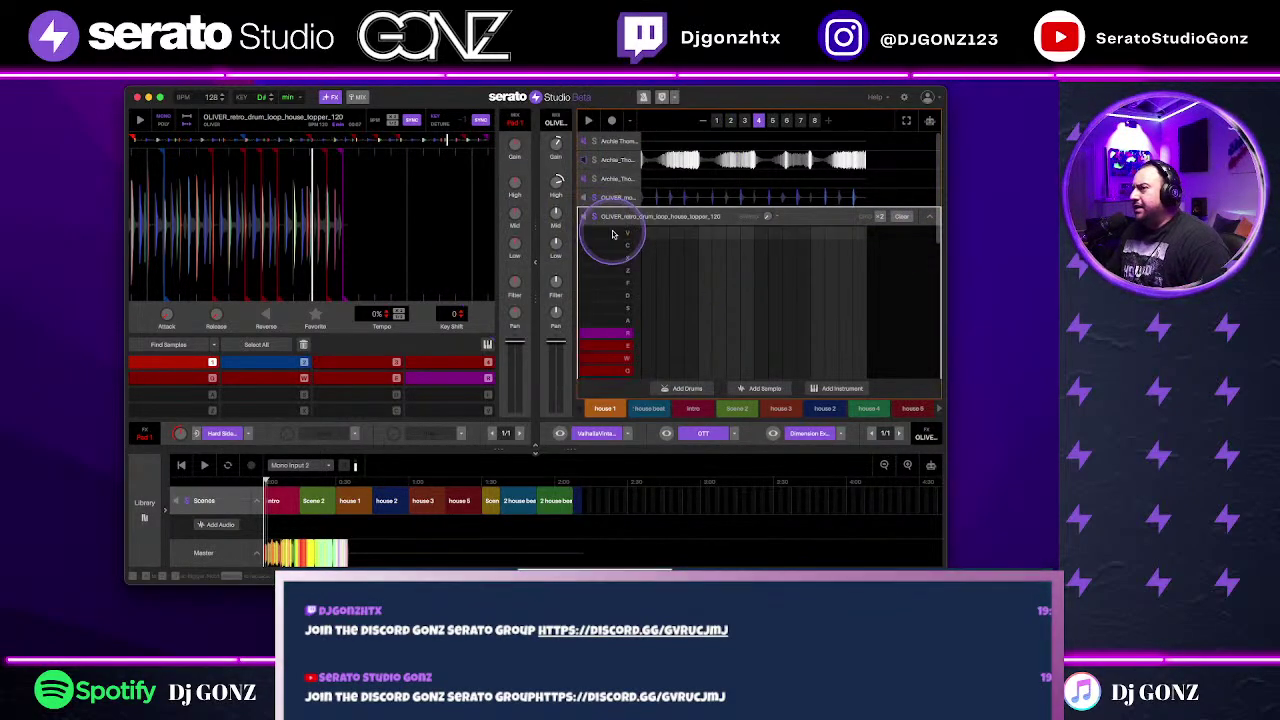
click(928, 187)
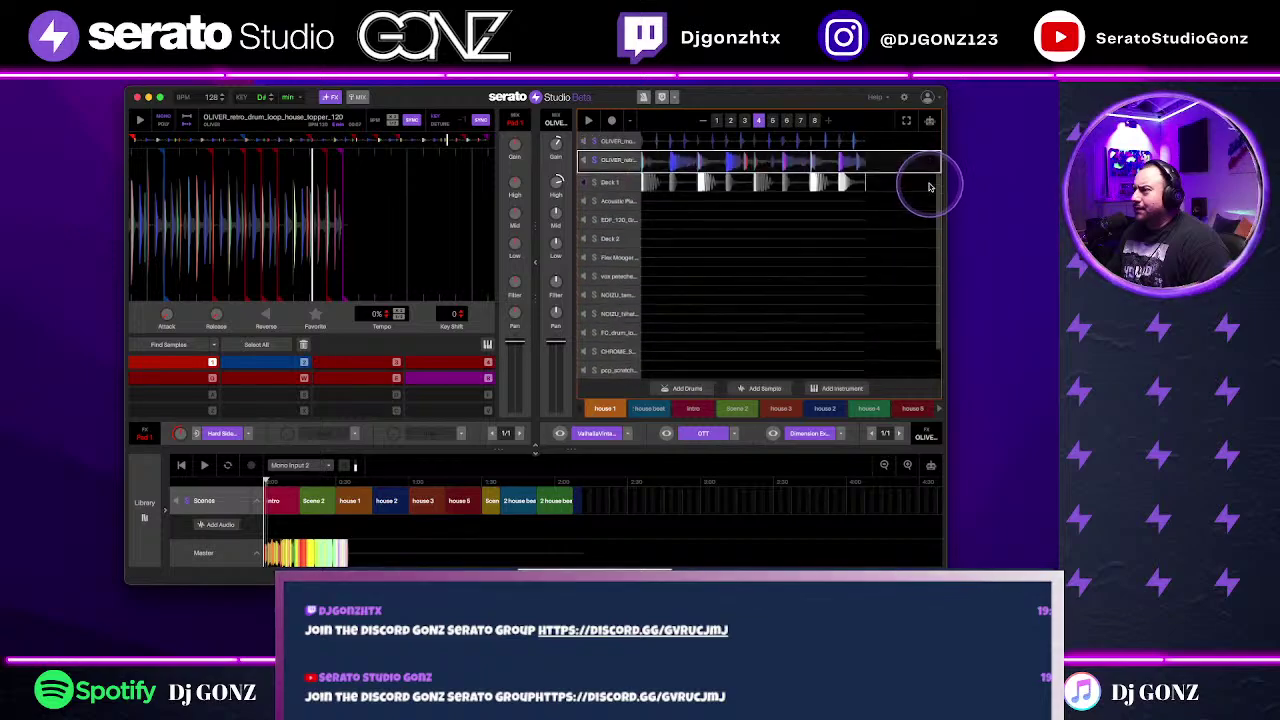
click(584, 178)
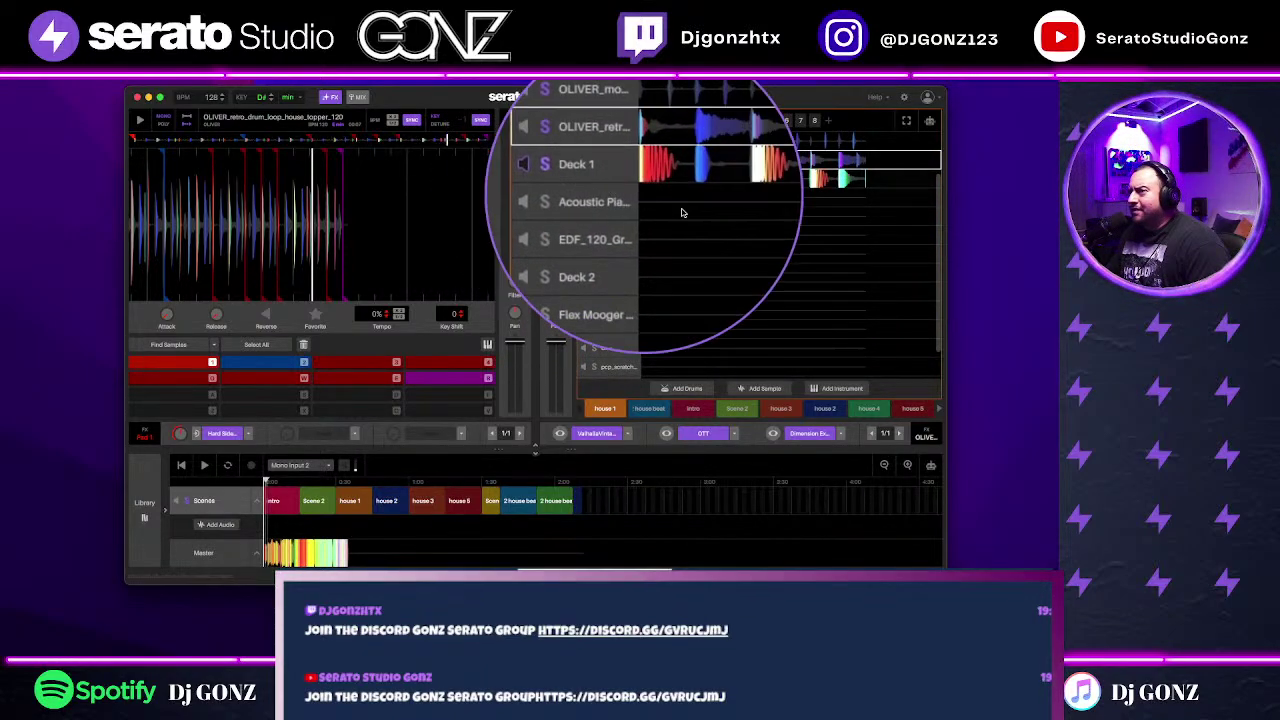
scroll(841, 276, up, 3)
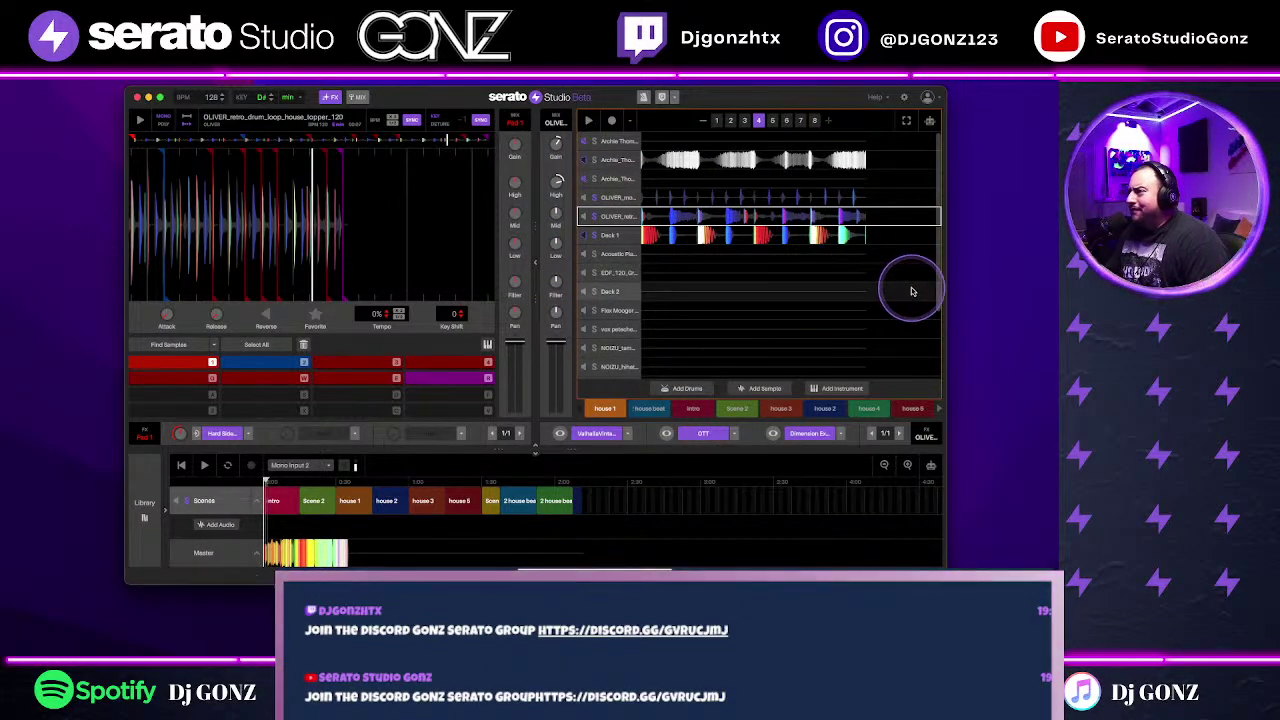
drag(940, 284, 940, 267)
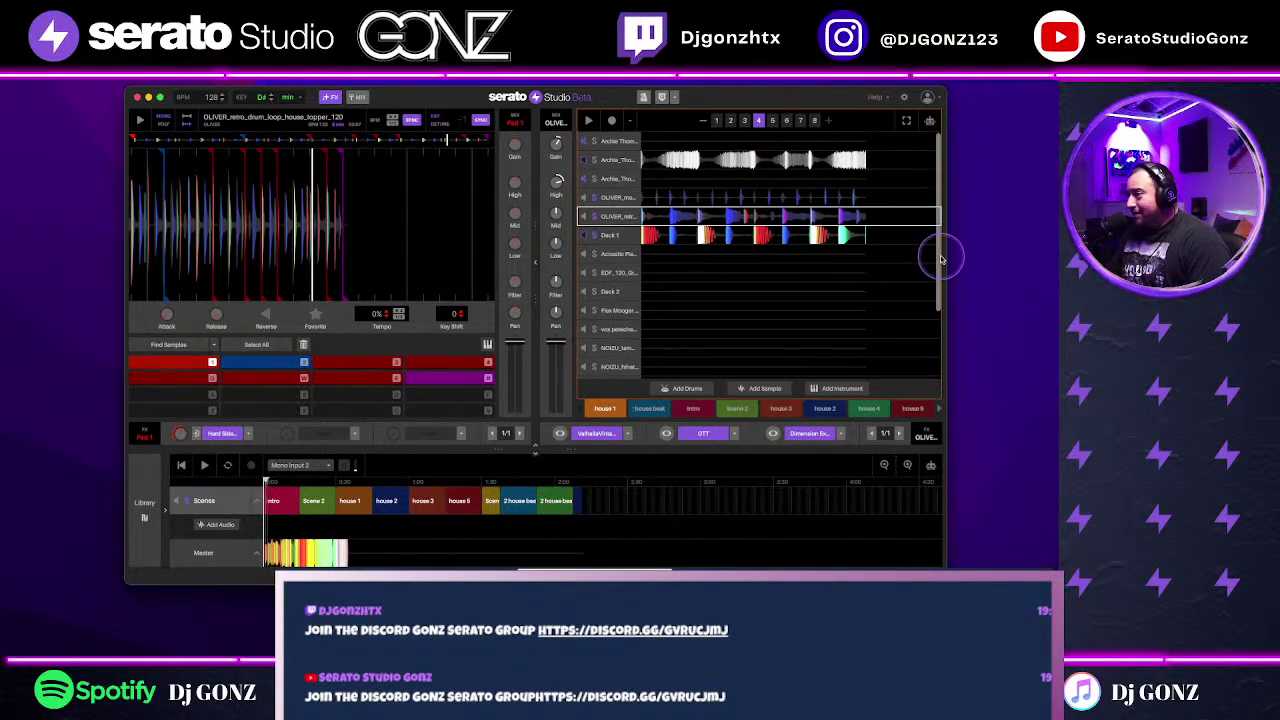
Step: Play the project, stepping through patterns 2 to 6, and select the Deck 1 track
key(space)
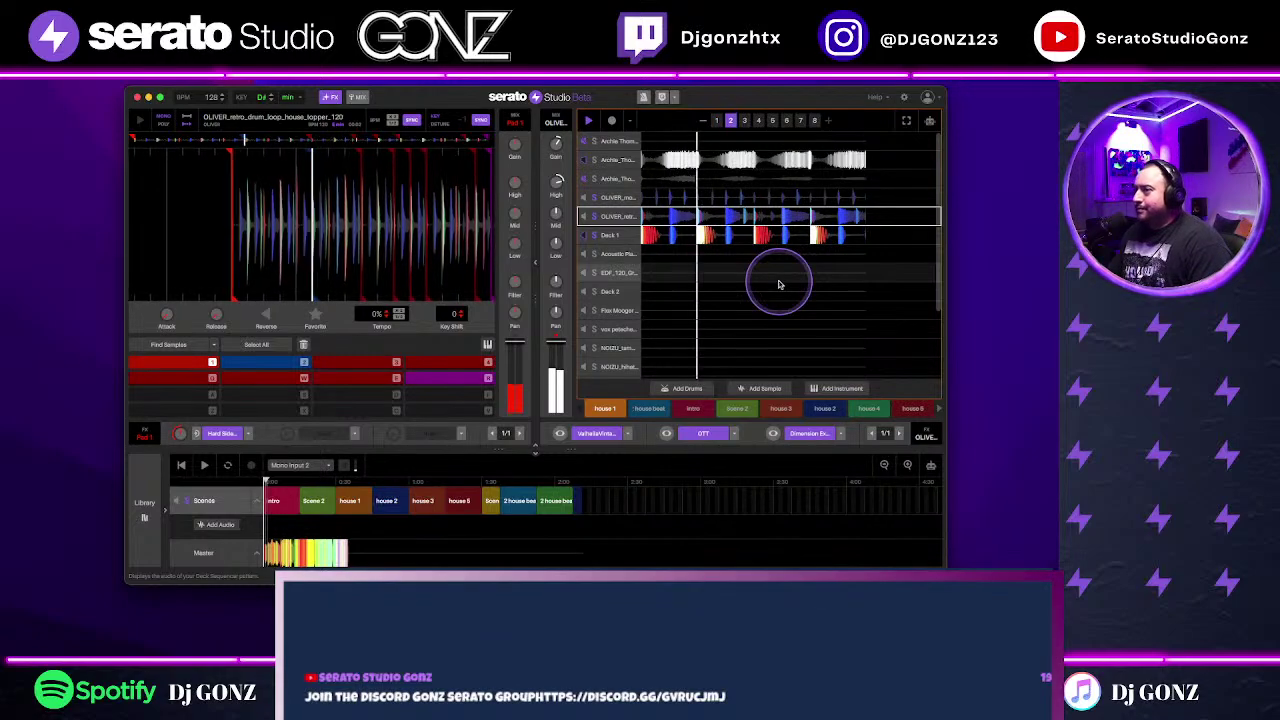
key(ctrl+2)
key(ctrl+3)
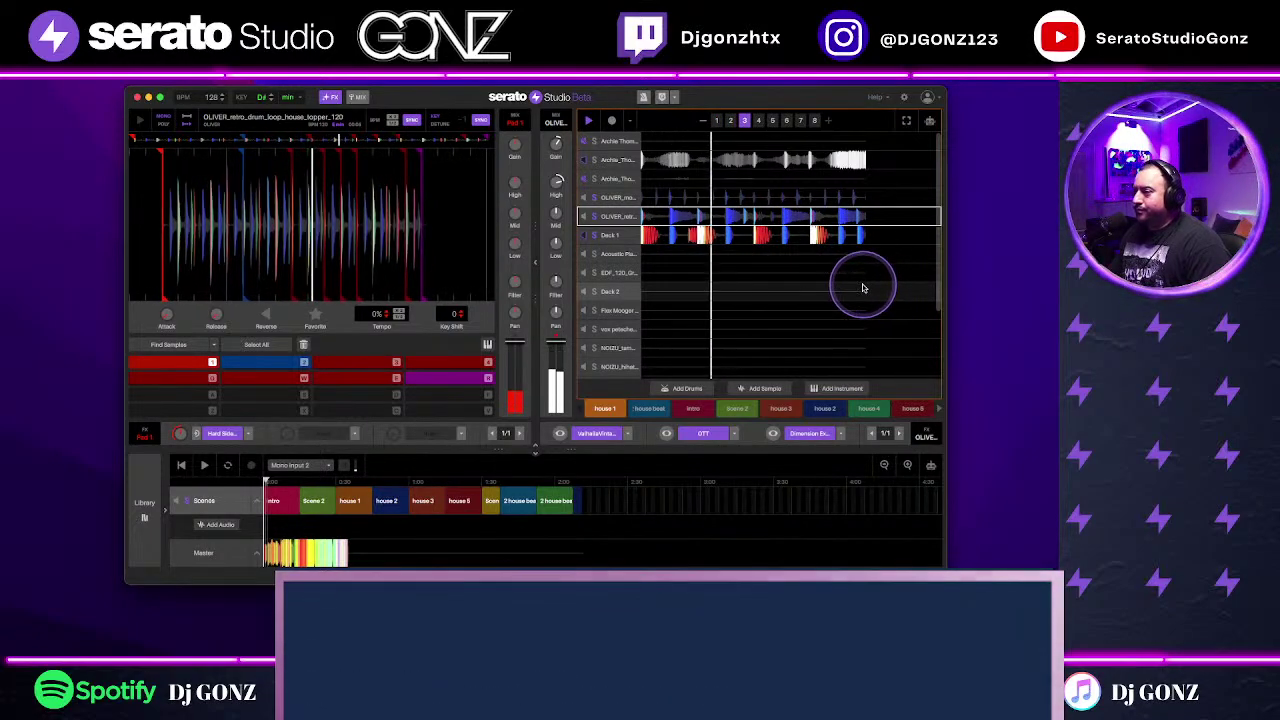
key(ctrl+4)
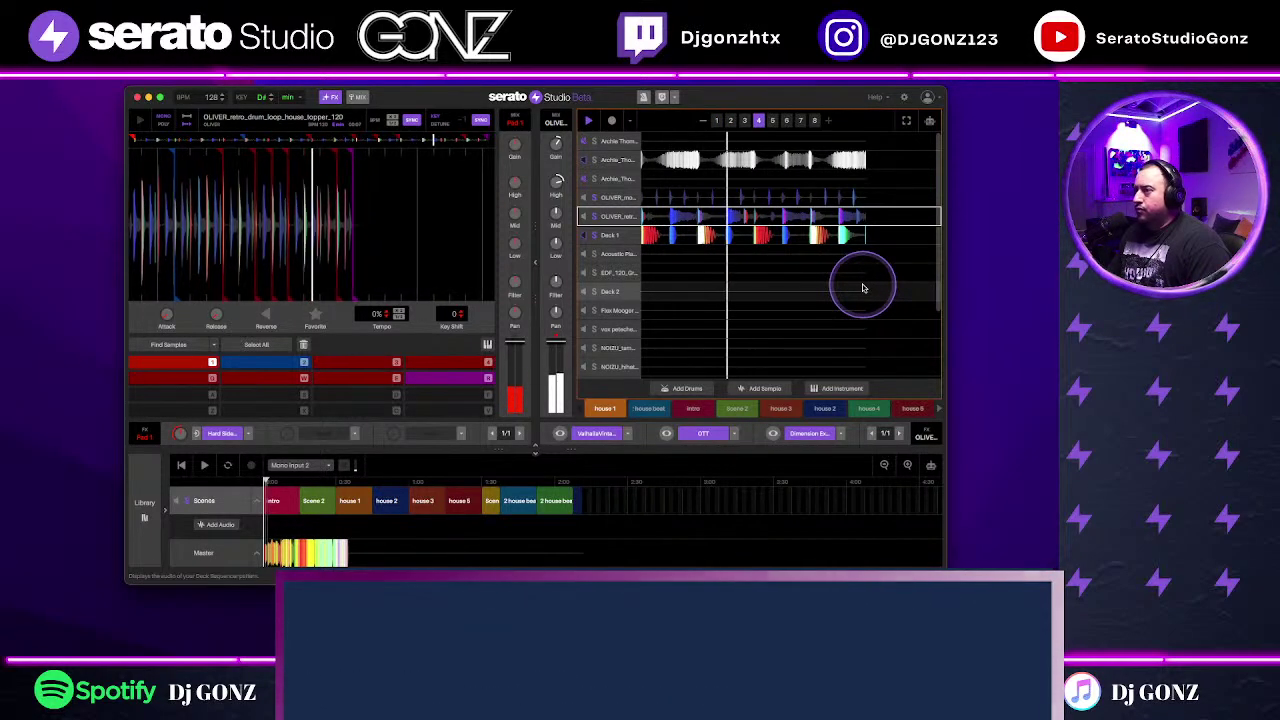
key(ctrl+5)
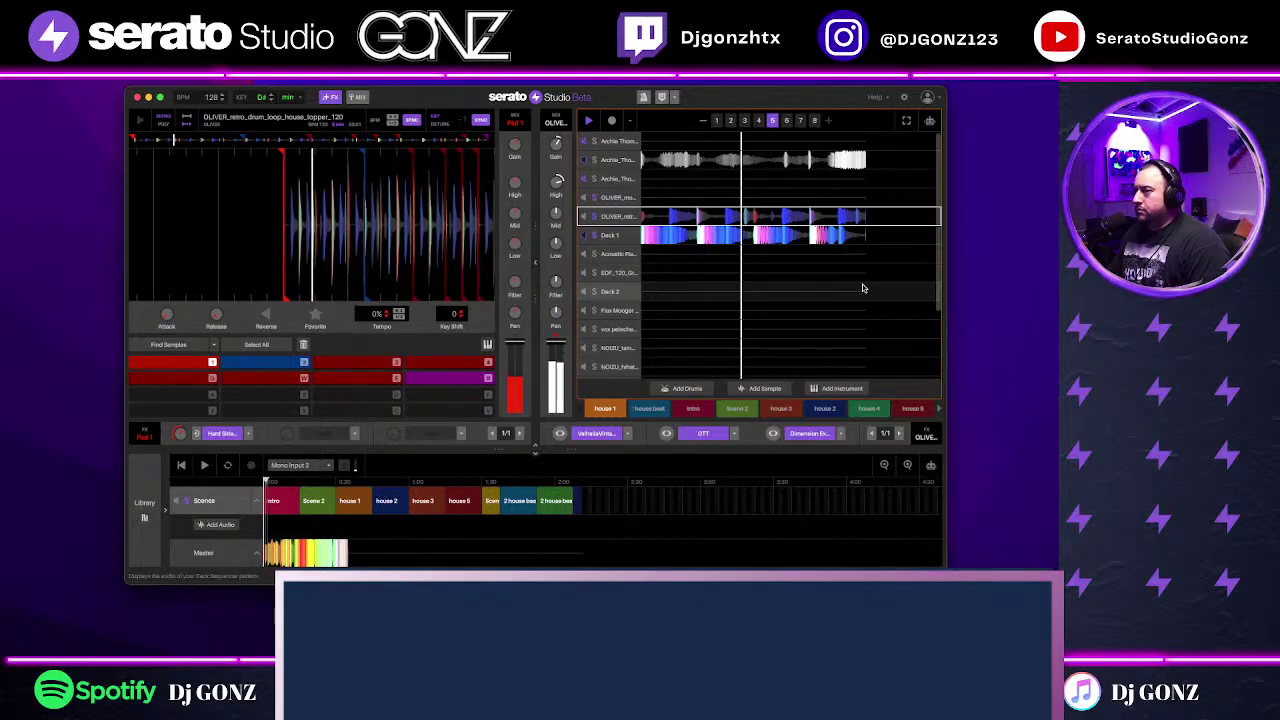
key(ctrl+6)
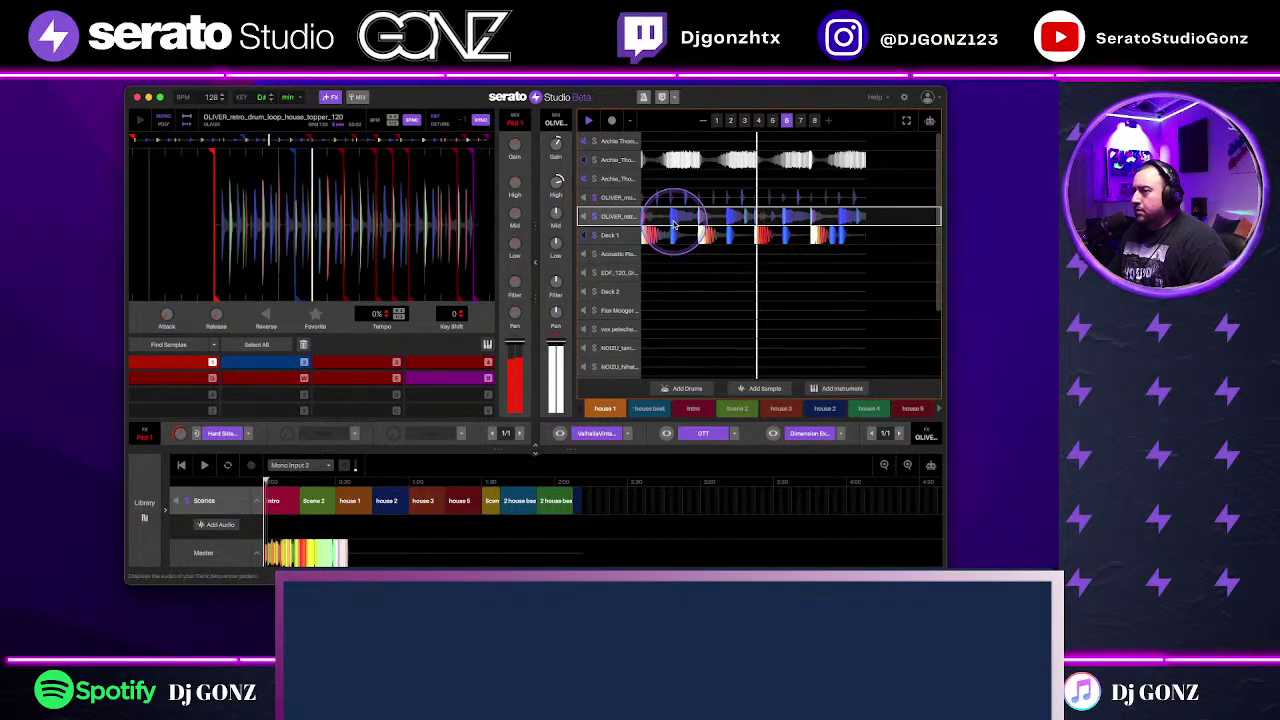
click(677, 230)
Step: Open Deck 1's drum grid and audition the Bass House Revolution sound
click(598, 315)
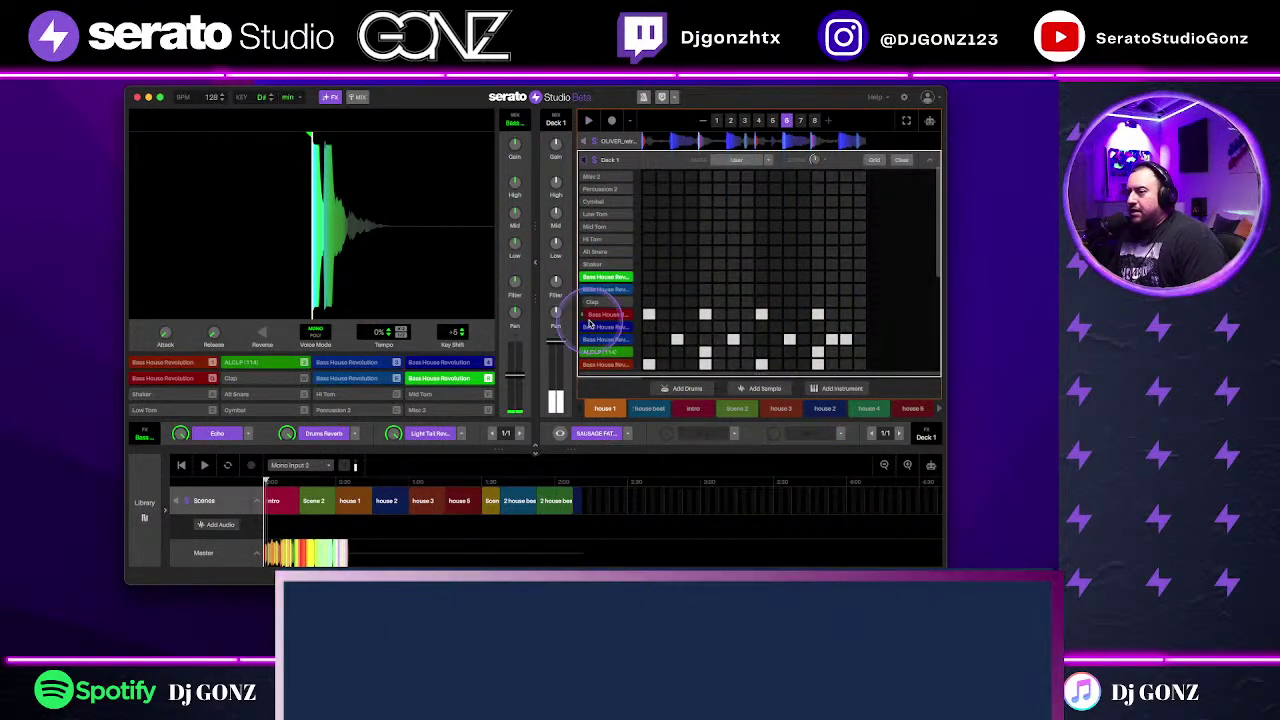
click(440, 365)
click(441, 364)
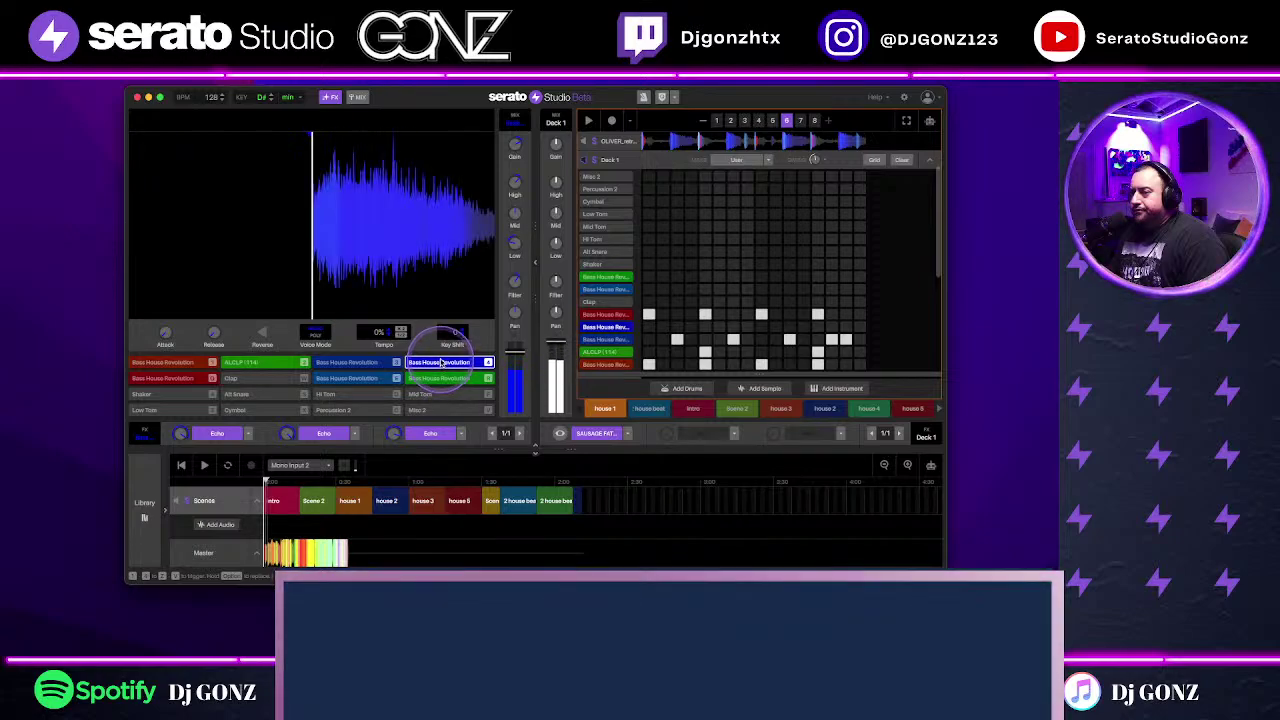
Step: Adjust the drum channel's Filter knob, then collapse the grid to the track list
click(525, 284)
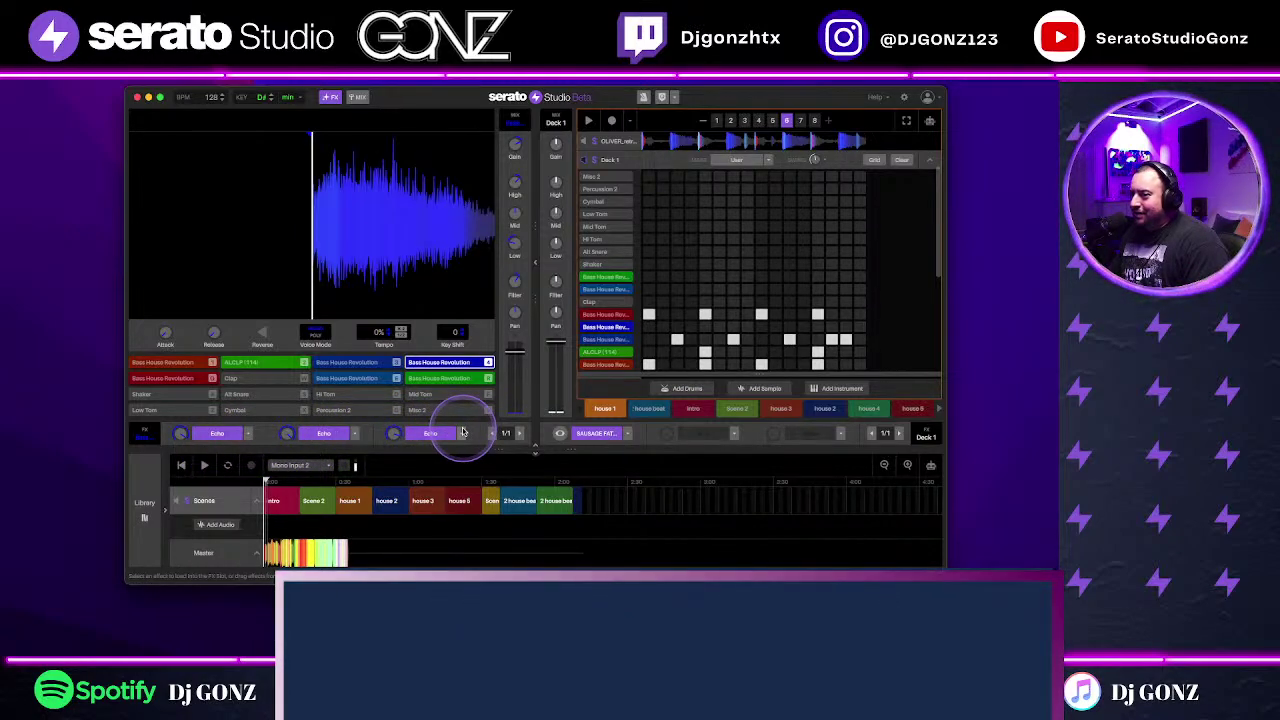
mouse_move(515, 285)
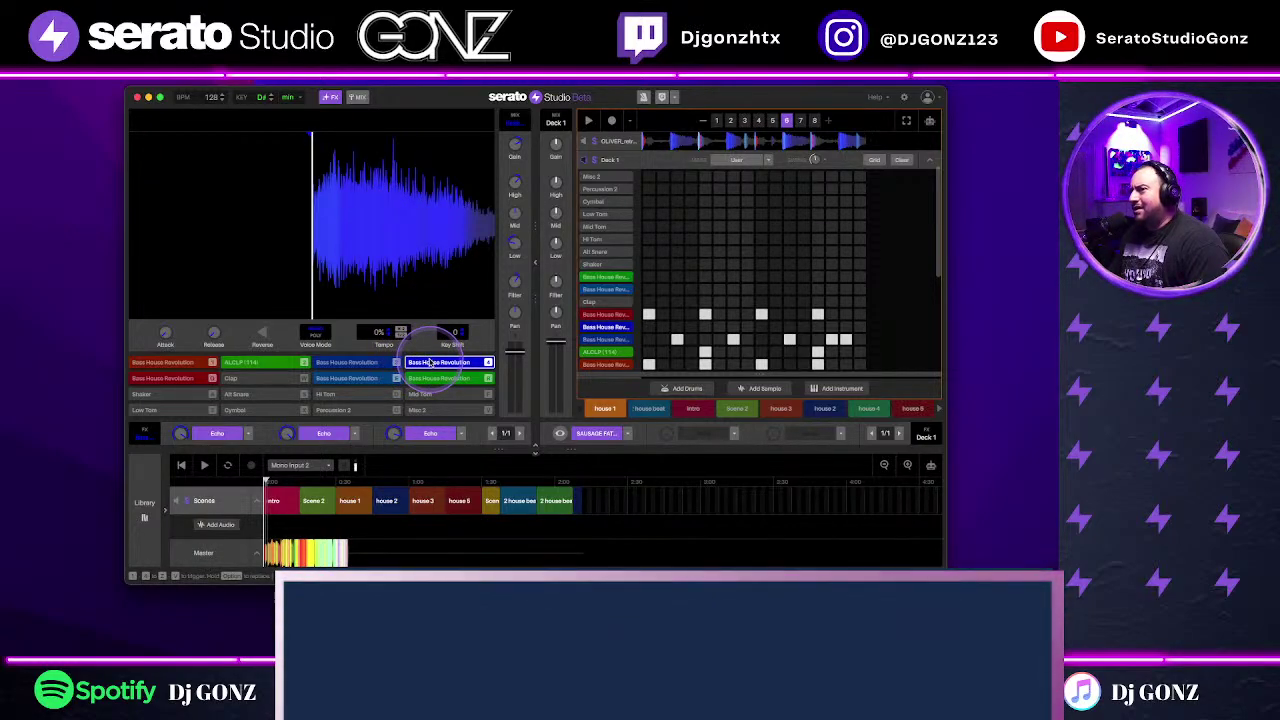
click(515, 286)
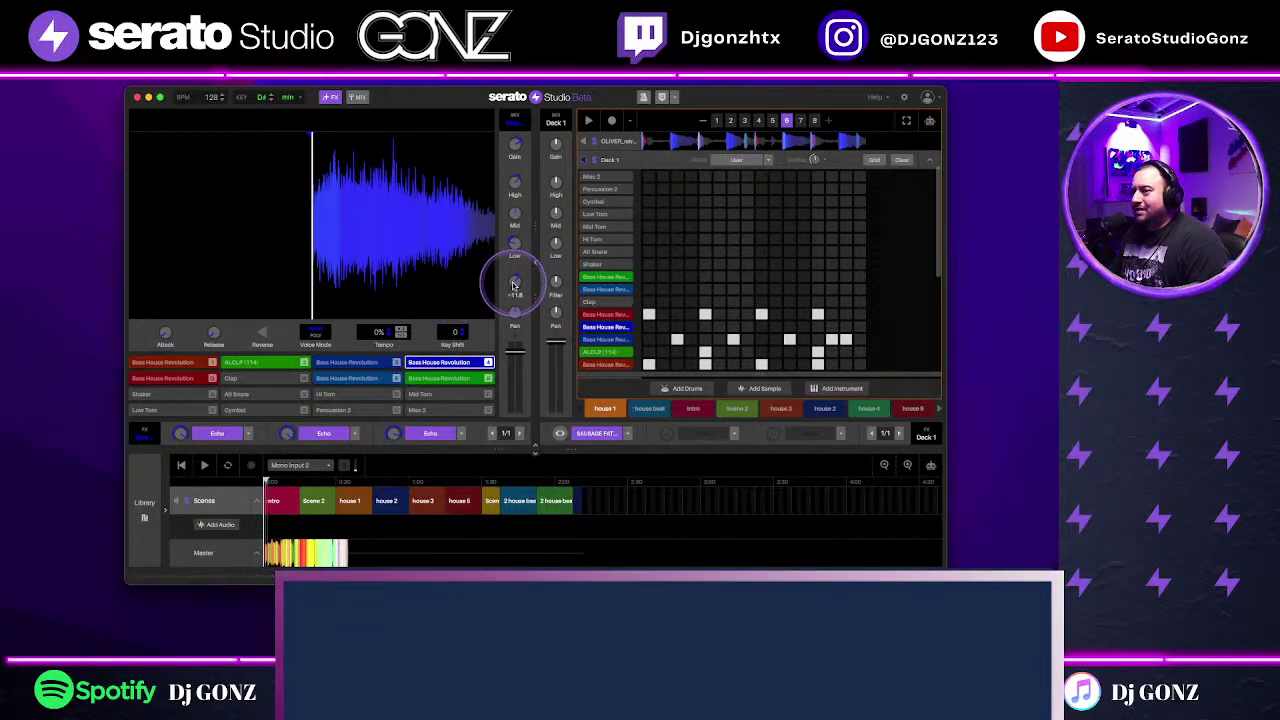
mouse_move(515, 246)
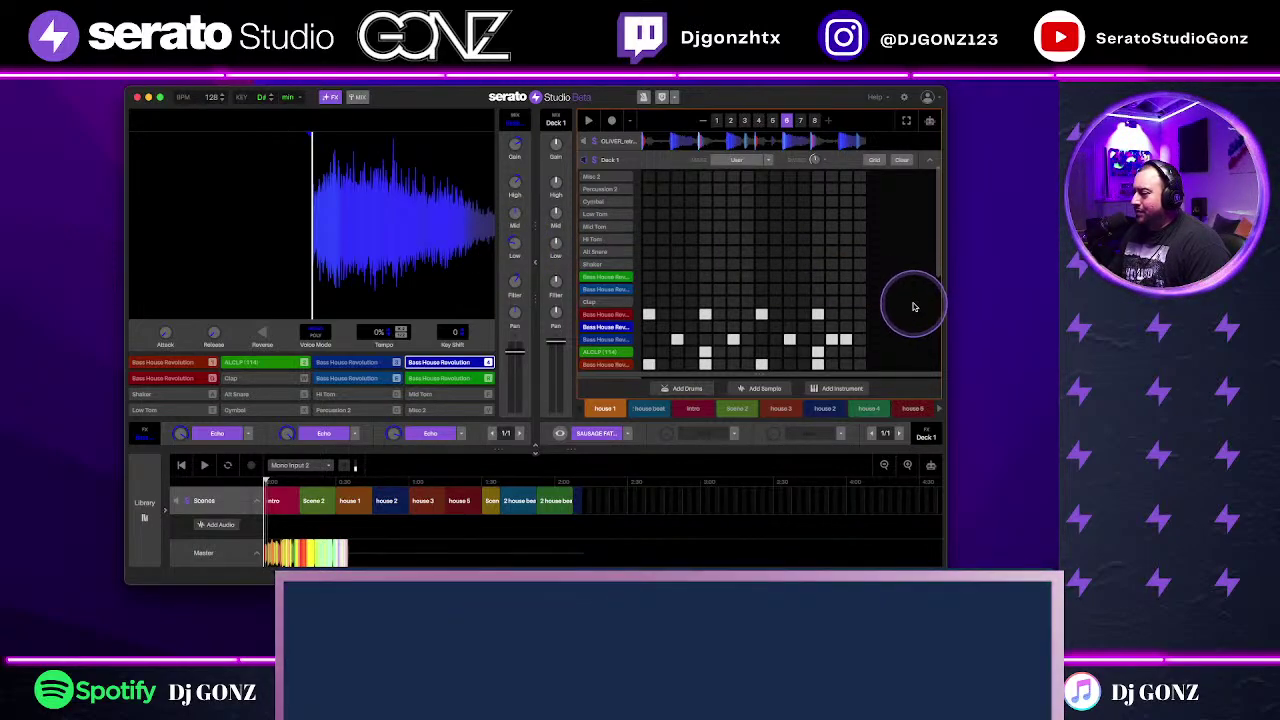
click(930, 162)
scroll(700, 205, up, 3)
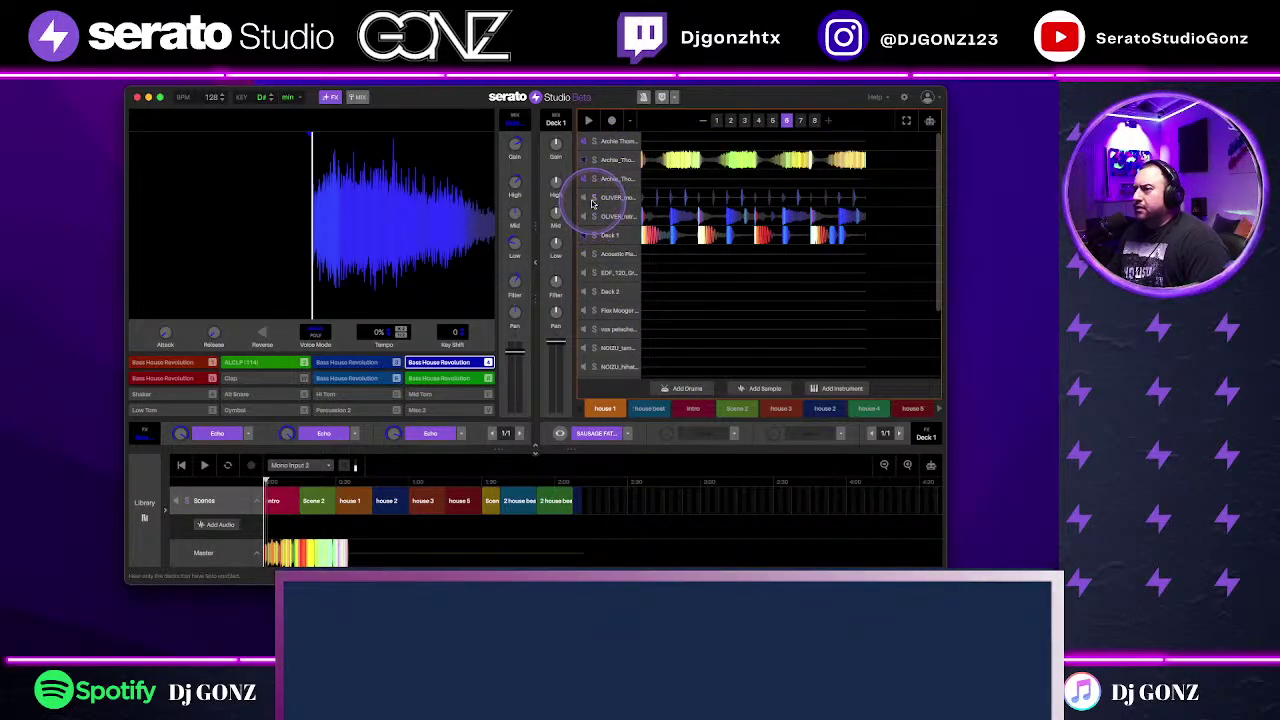
Step: Unmute the OLIVER tracks and start the pattern sequence playing
click(768, 268)
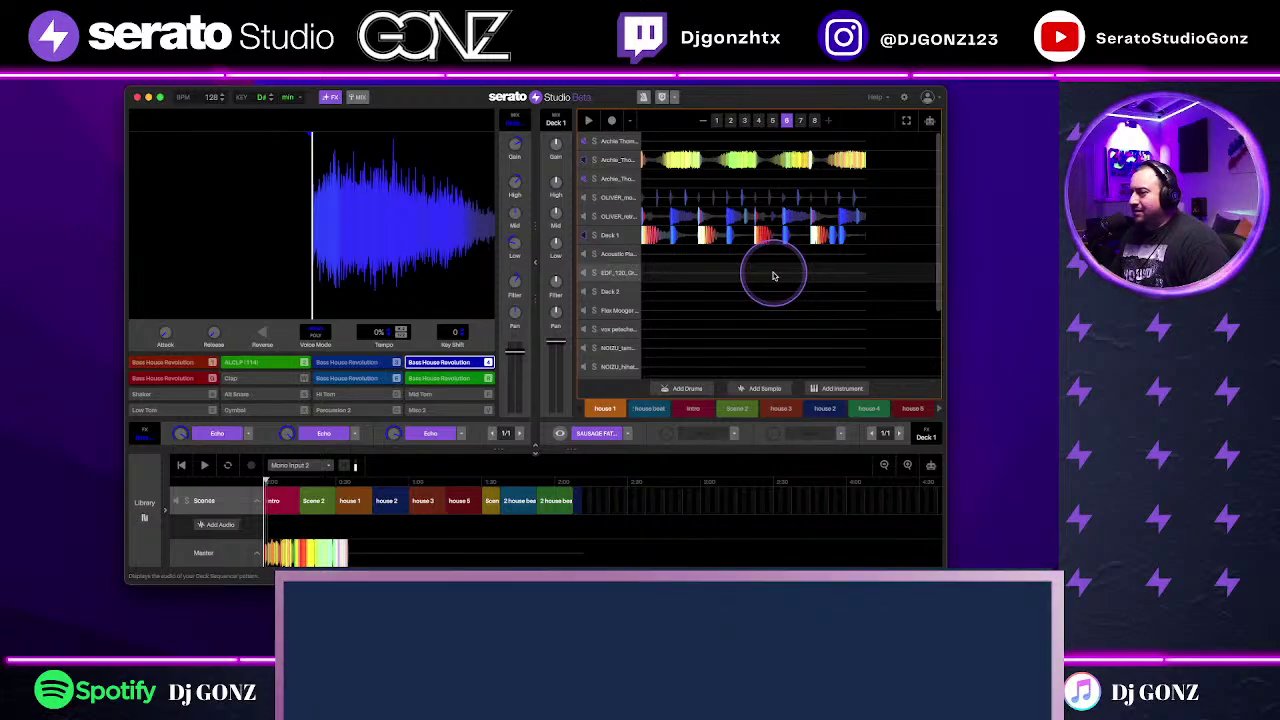
key(space)
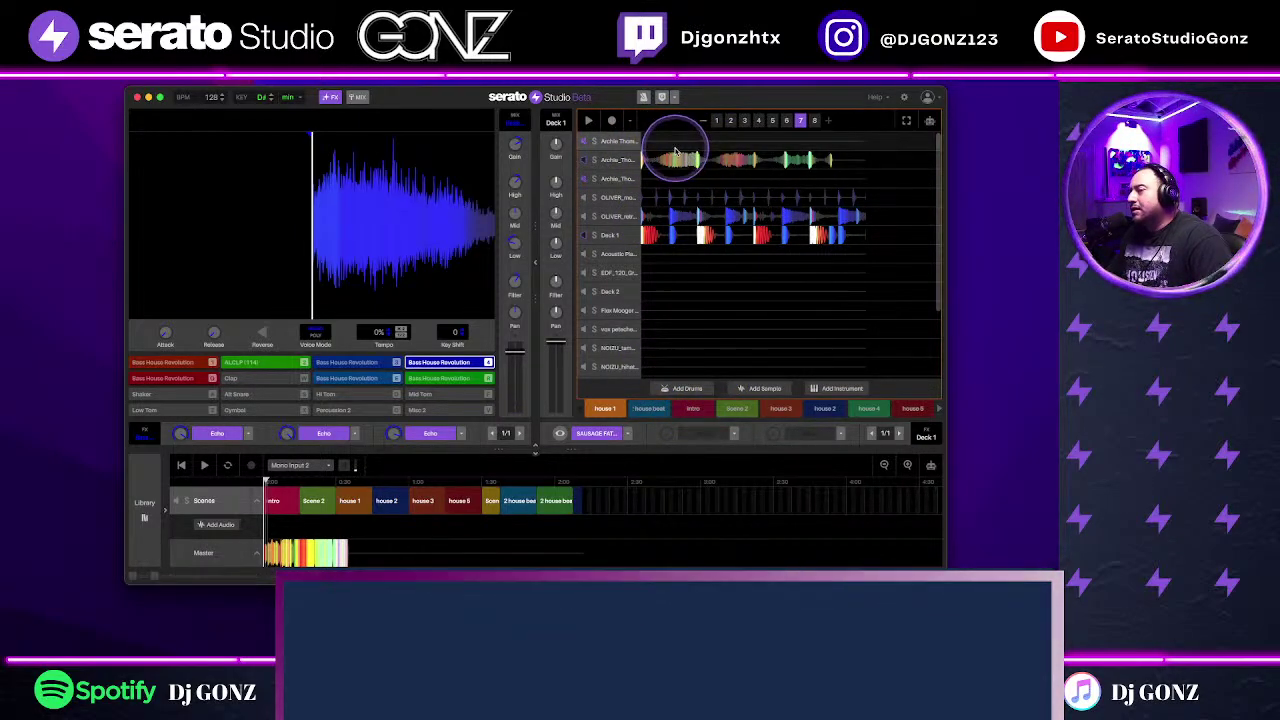
Step: Page the scene pads back, launch the intro scene and return to the all-tracks view
double_click(675, 152)
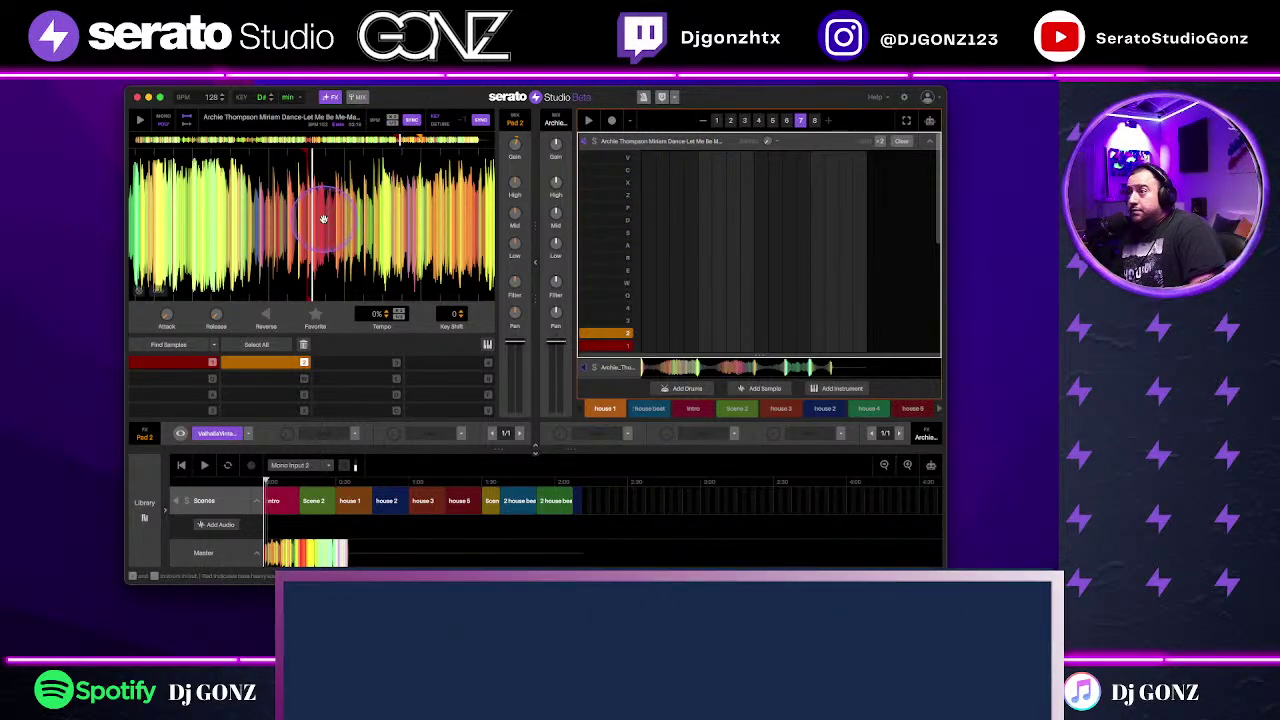
click(281, 500)
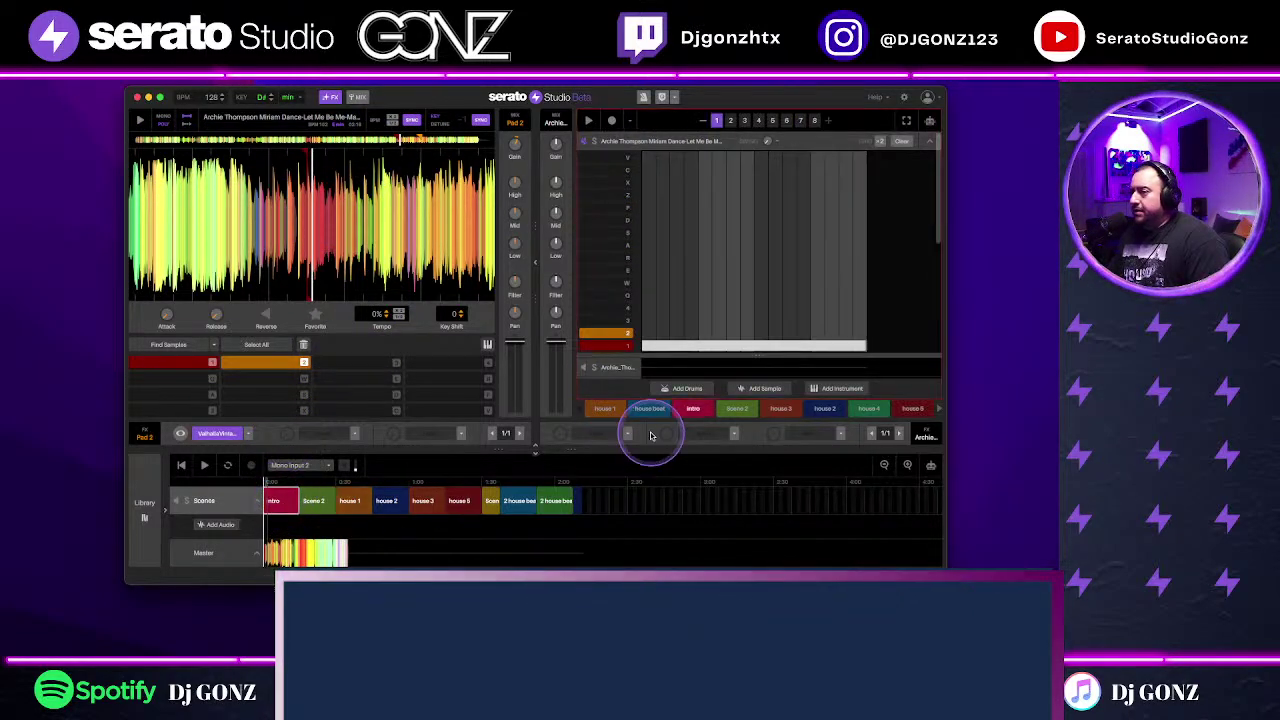
click(937, 409)
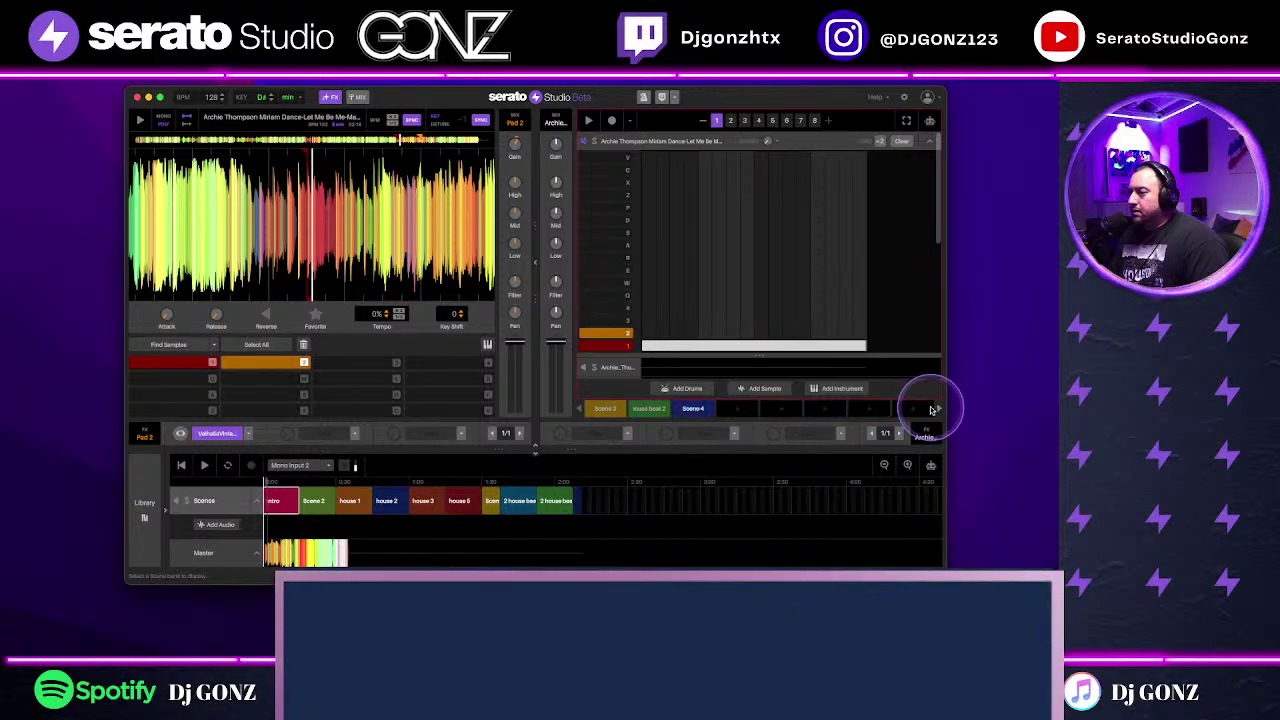
click(578, 409)
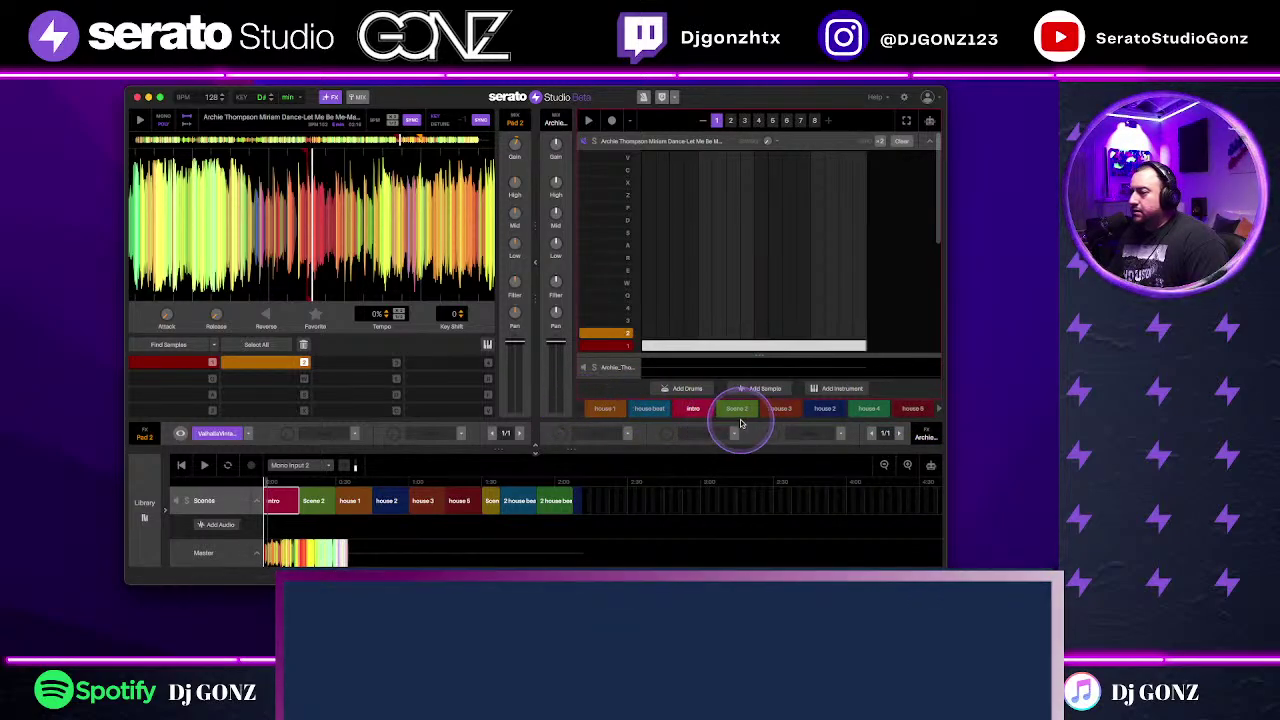
click(694, 410)
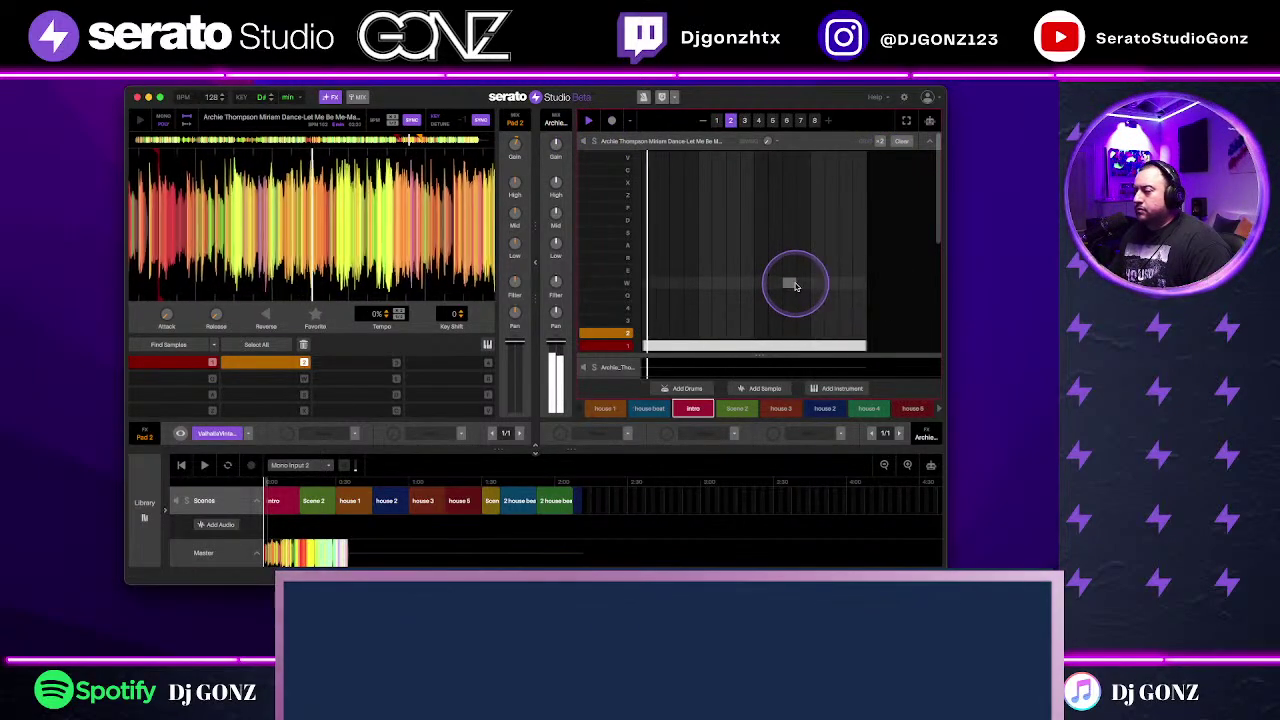
click(927, 143)
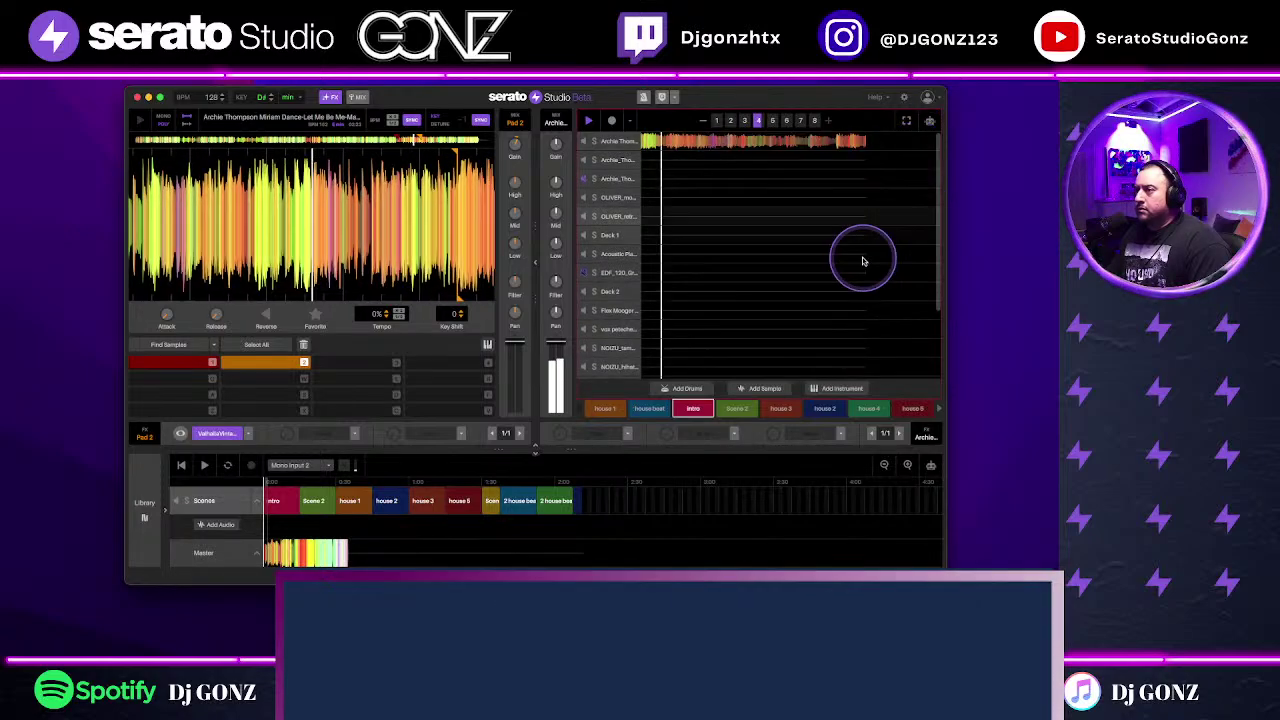
double_click(734, 145)
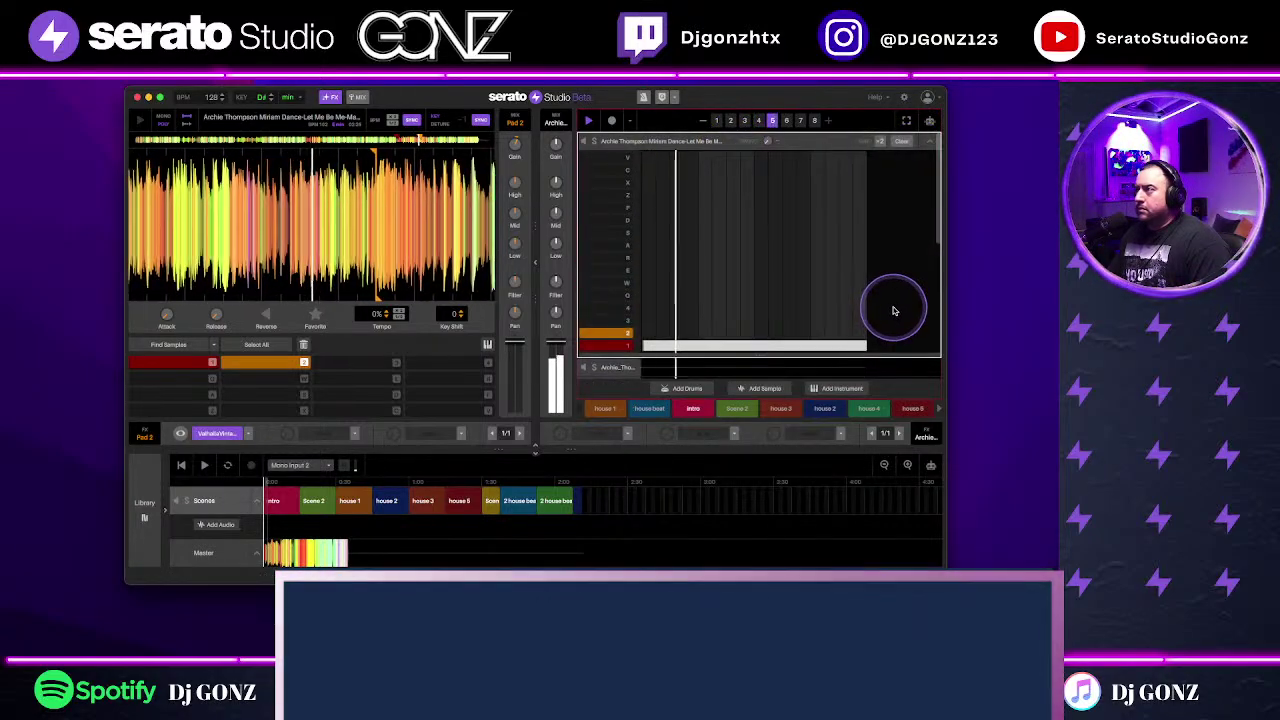
drag(851, 355, 846, 309)
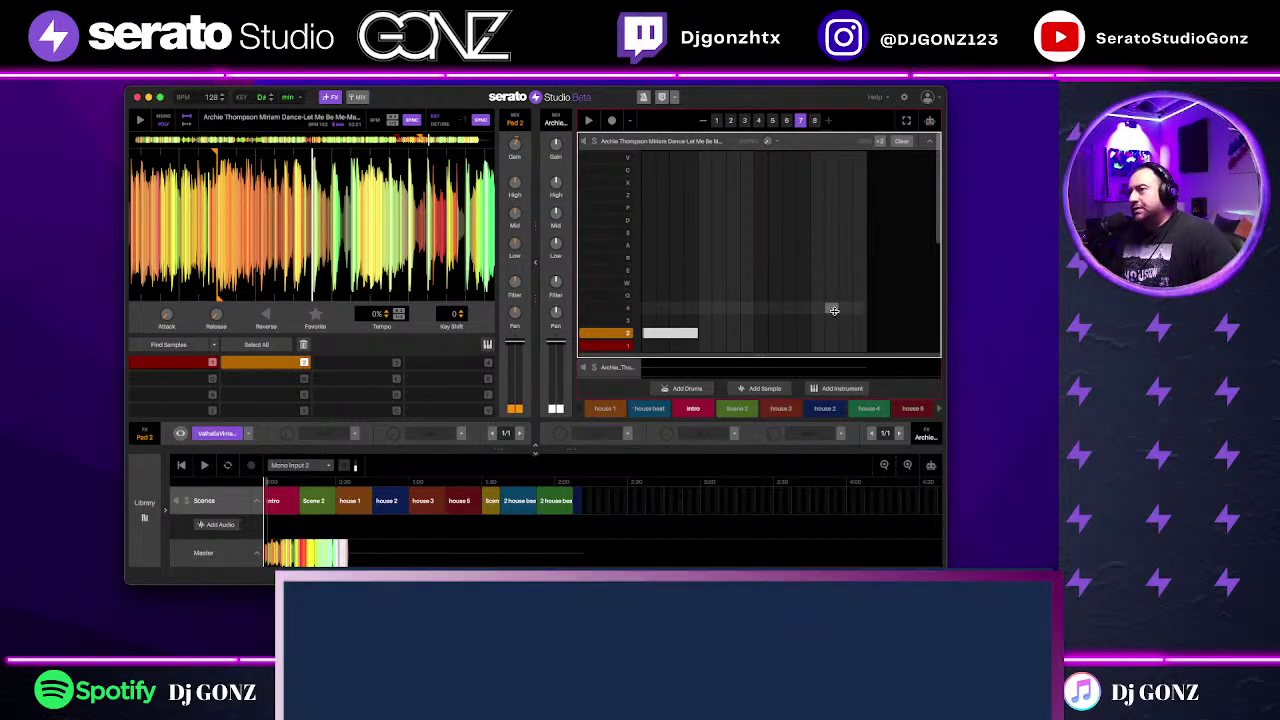
mouse_move(833, 310)
mouse_down()
mouse_move(699, 390)
mouse_move(651, 277)
mouse_move(686, 249)
mouse_move(700, 340)
mouse_up()
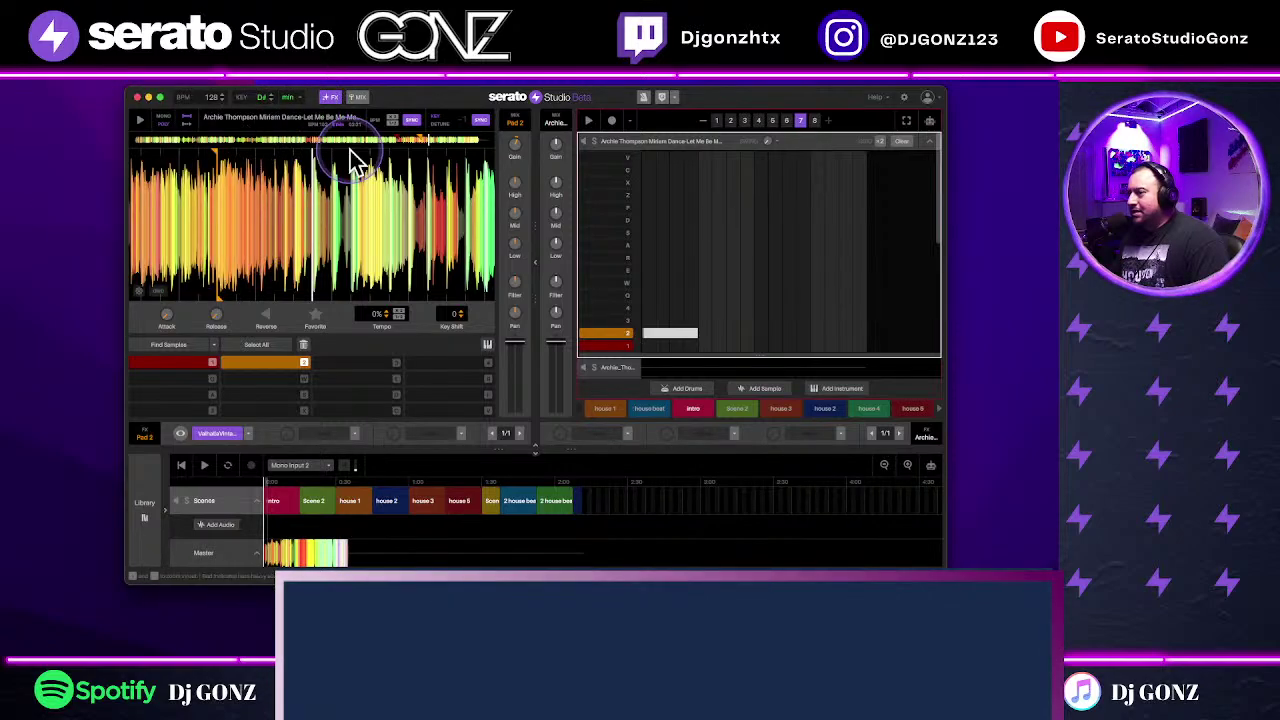
click(717, 121)
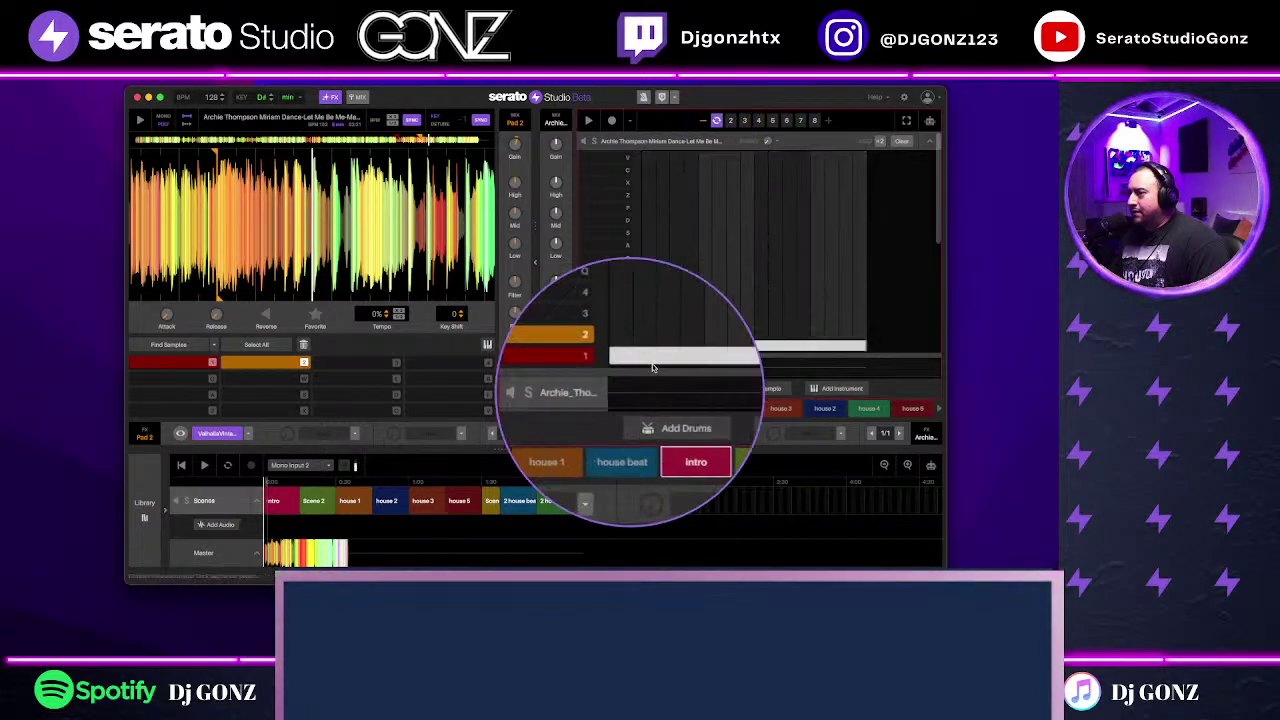
mouse_move(834, 346)
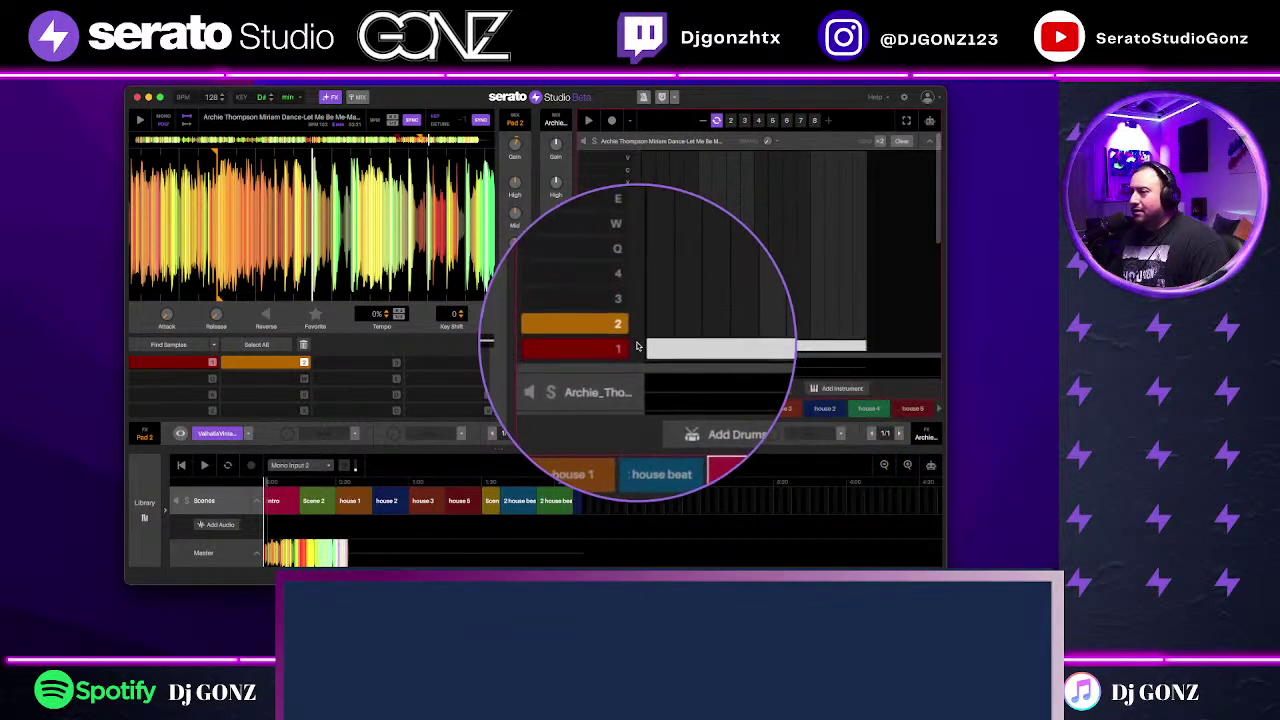
click(799, 121)
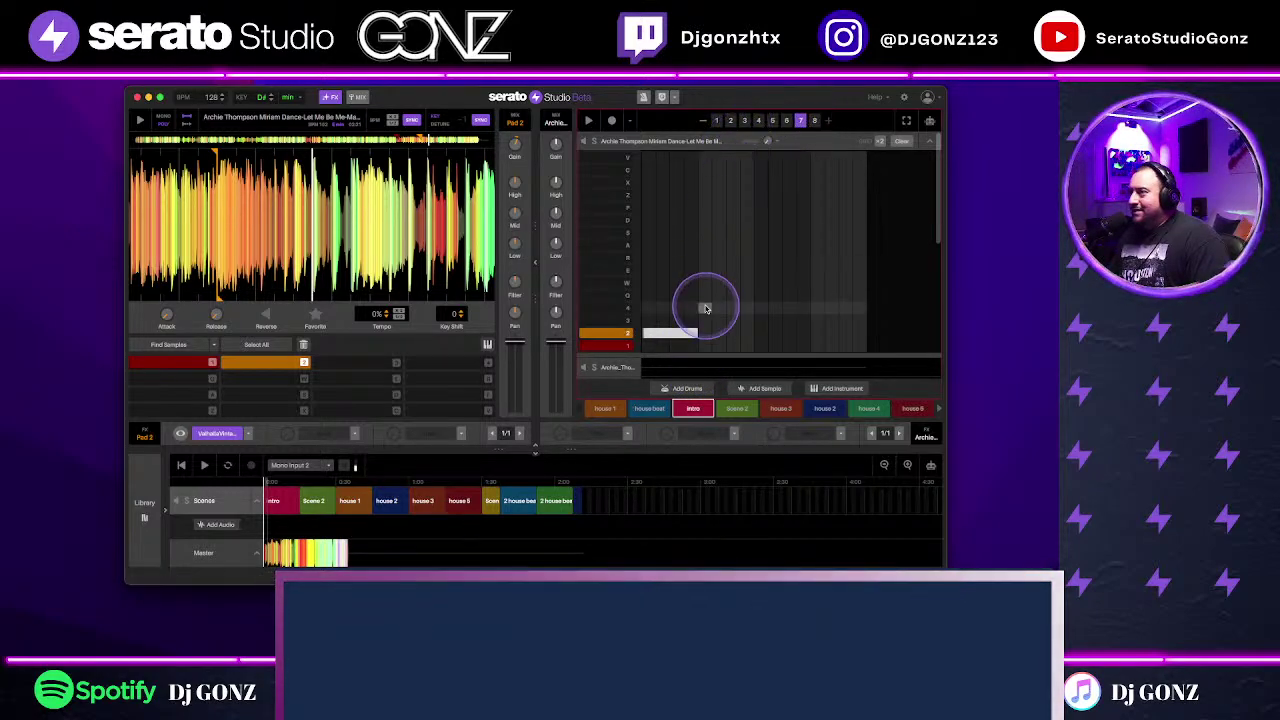
click(792, 362)
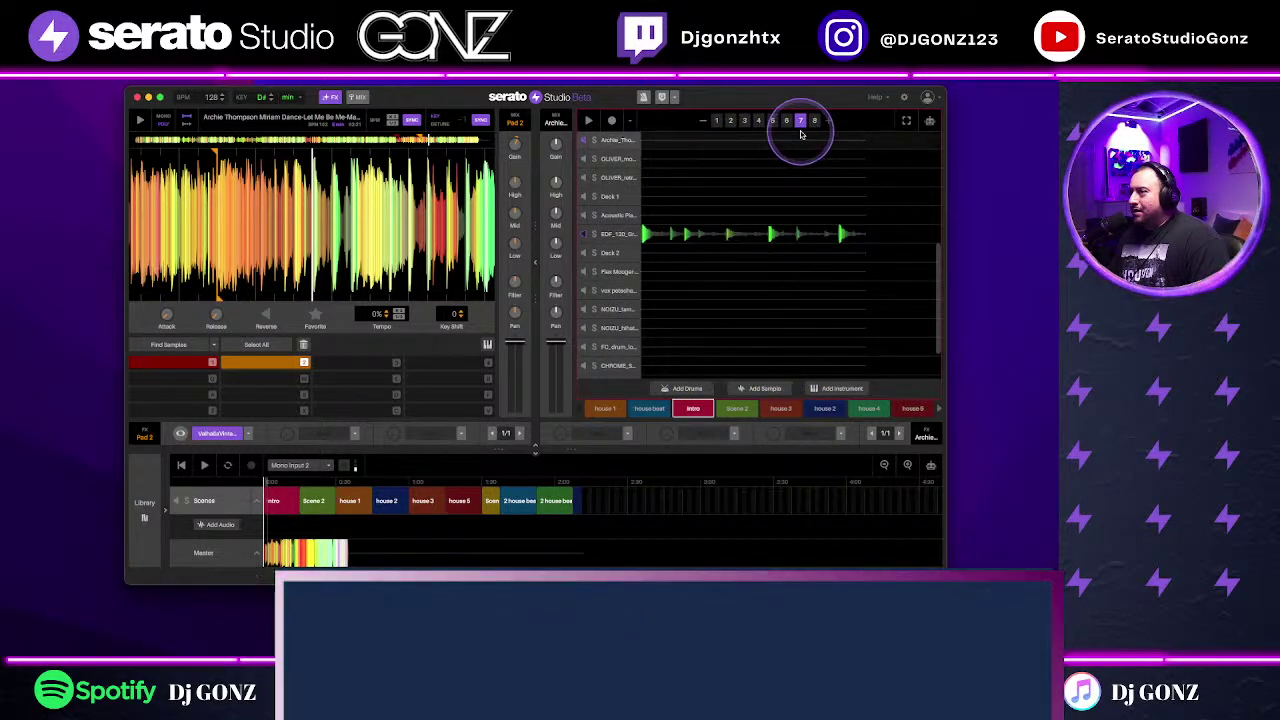
click(786, 298)
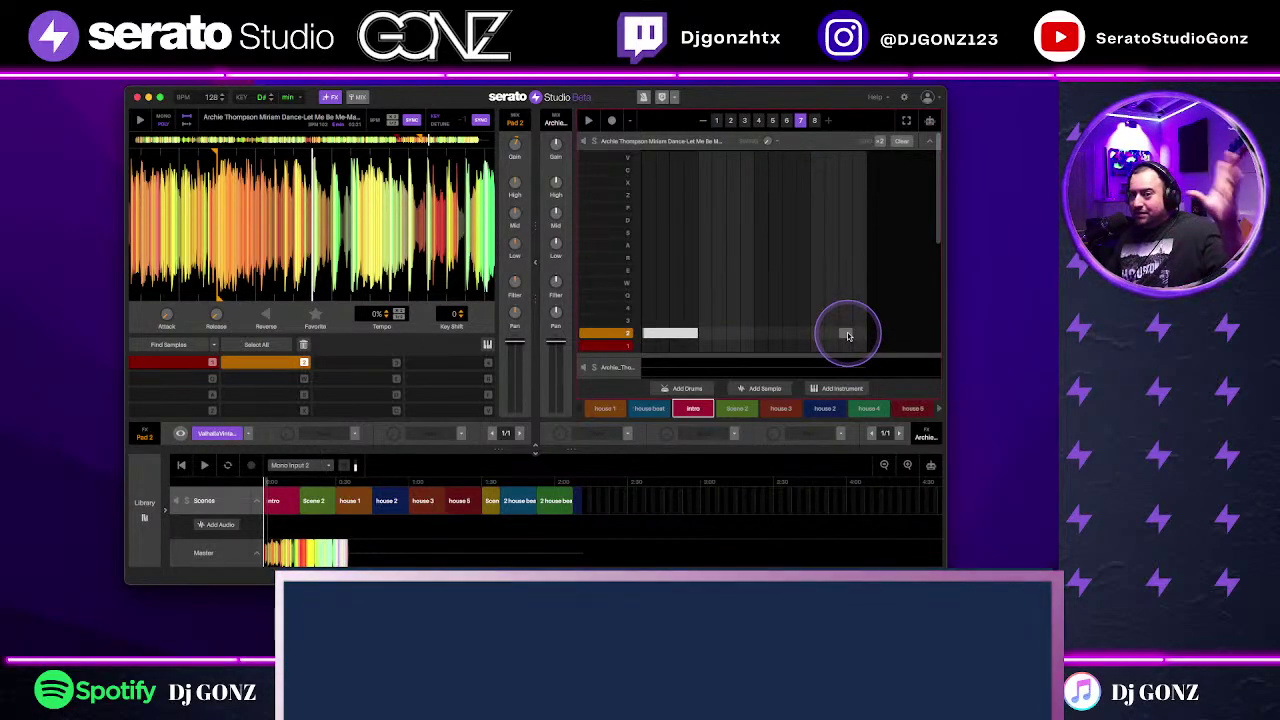
click(764, 375)
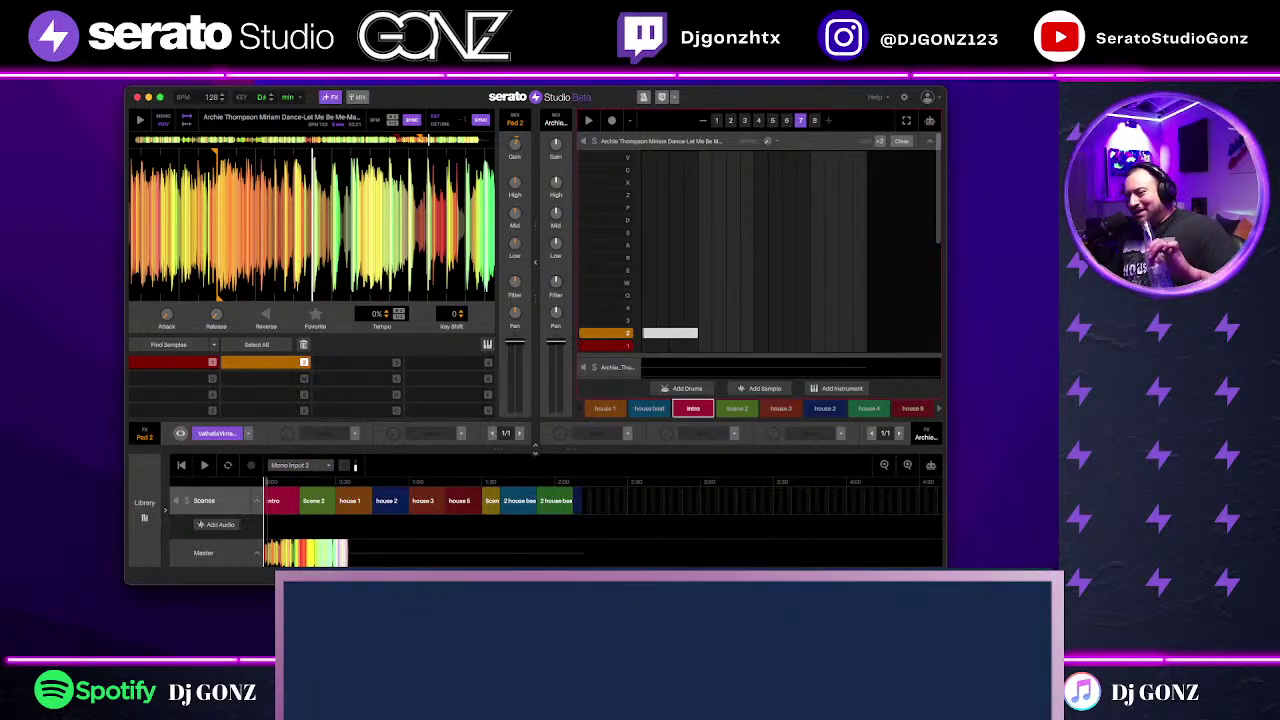
click(180, 433)
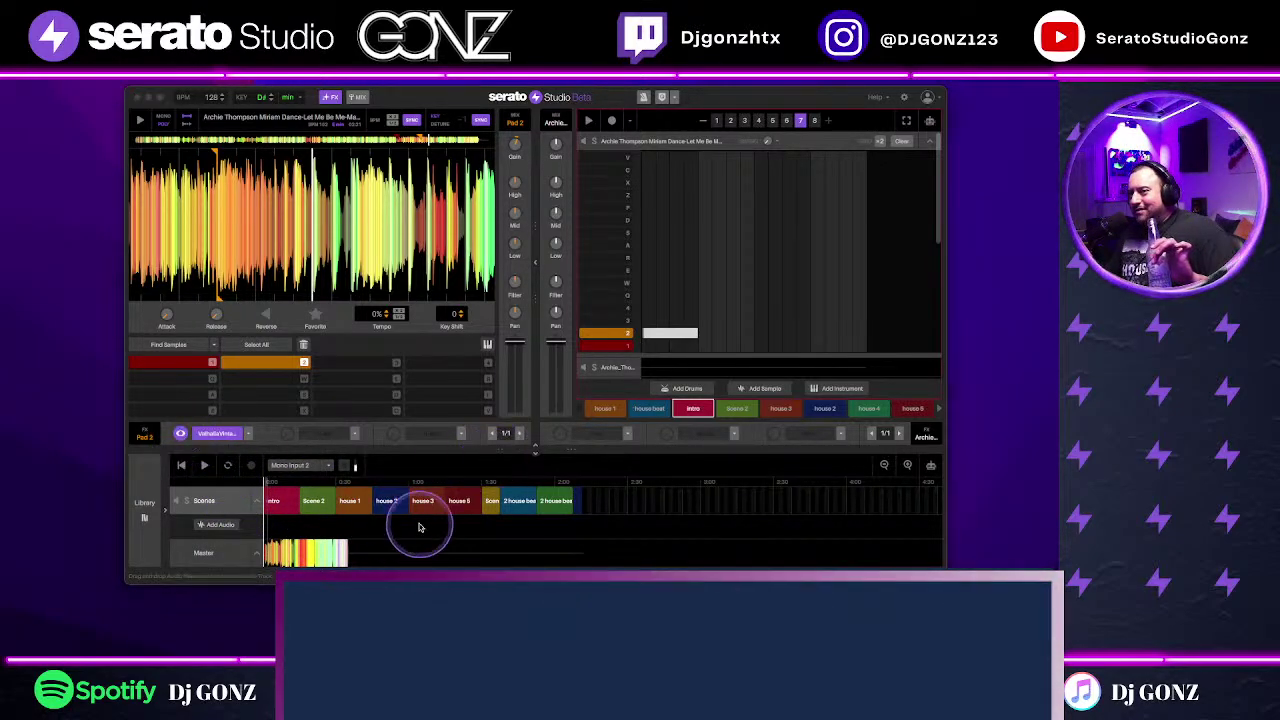
drag(674, 120, 594, 194)
Step: Move the ValhallaVintageVerb window aside and turn its MIX down to 0% on pattern 1
drag(303, 290, 313, 279)
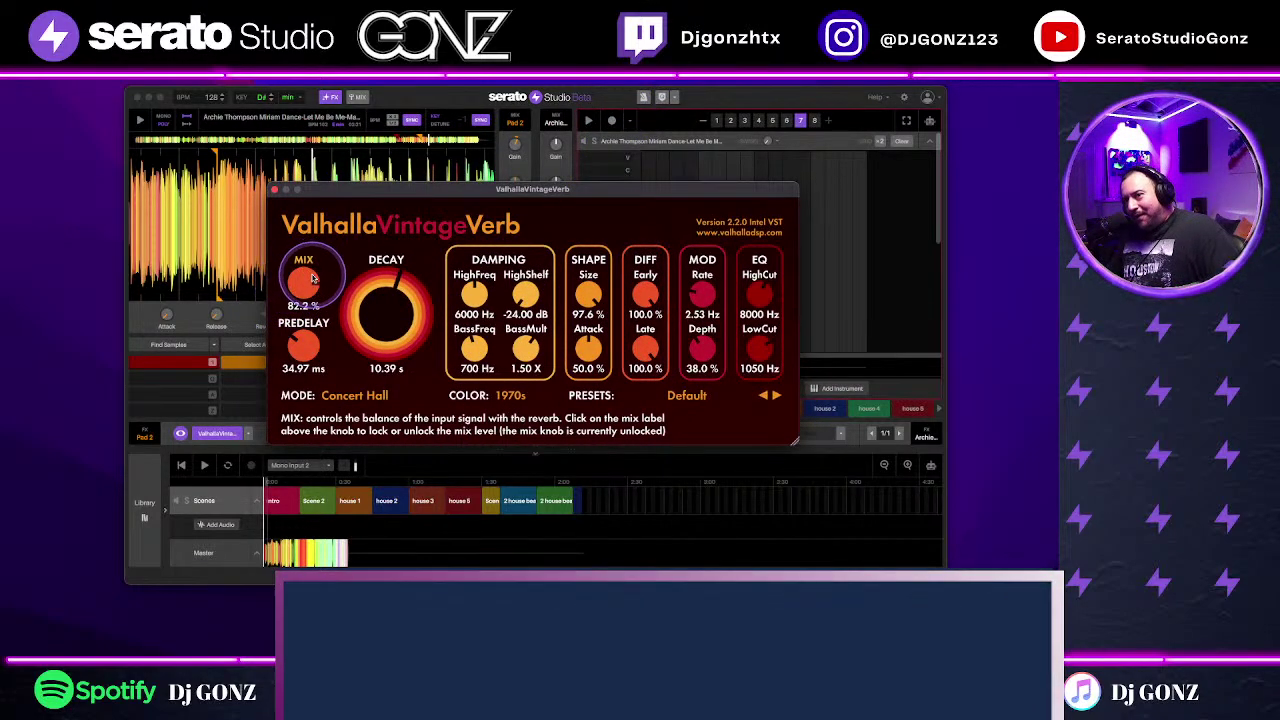
drag(470, 189, 749, 260)
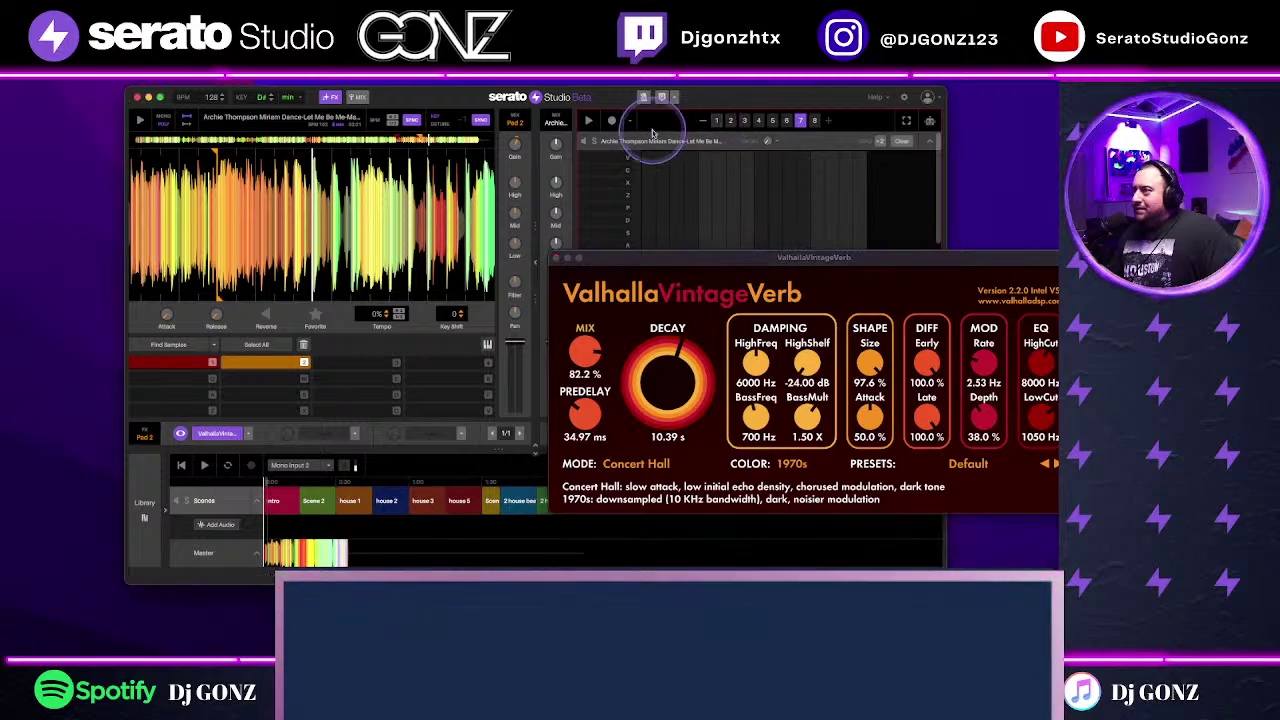
click(716, 120)
click(589, 352)
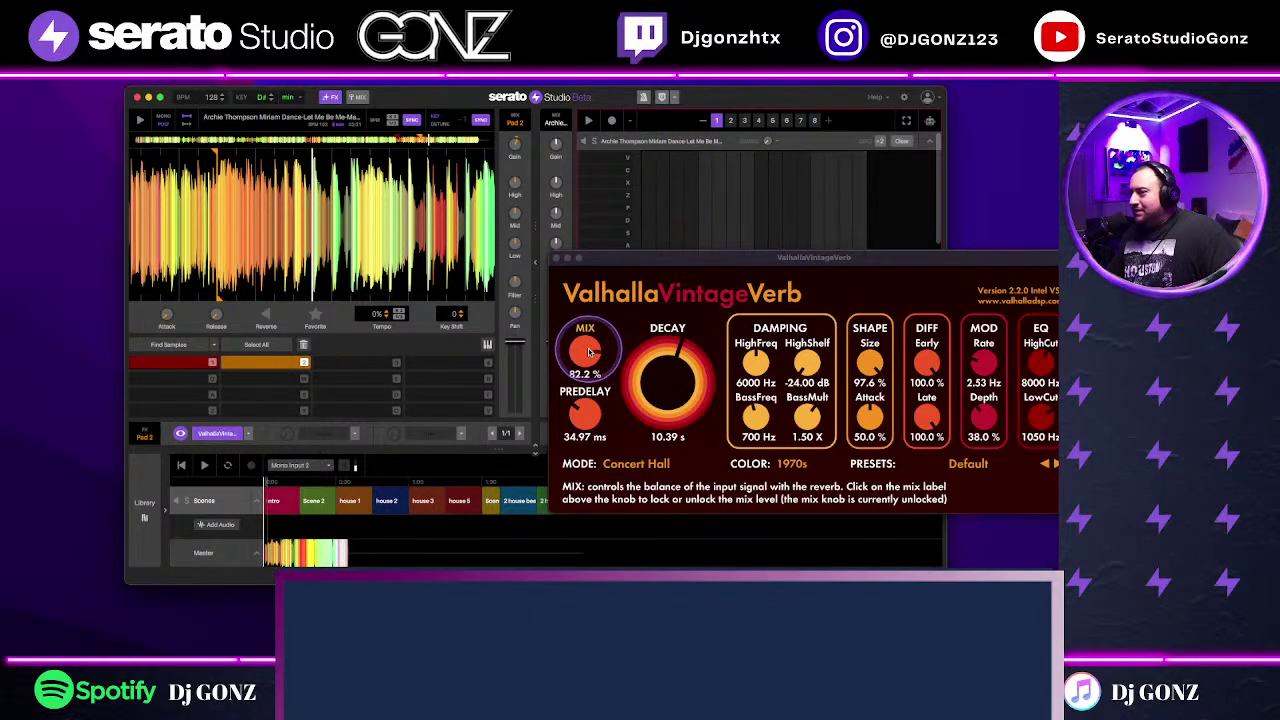
drag(586, 345, 580, 367)
Step: Play patterns 1 and 2 while sweeping the reverb MIX up, then reset the knob and close the plugin
click(716, 121)
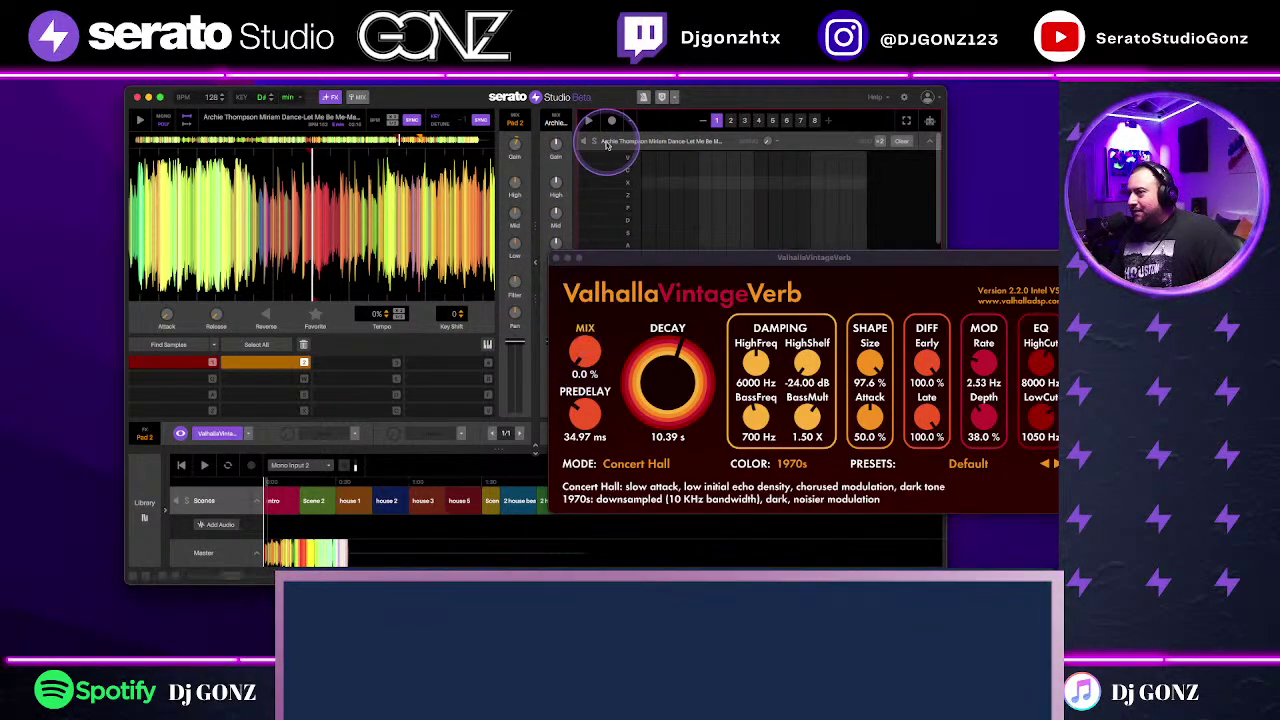
click(589, 121)
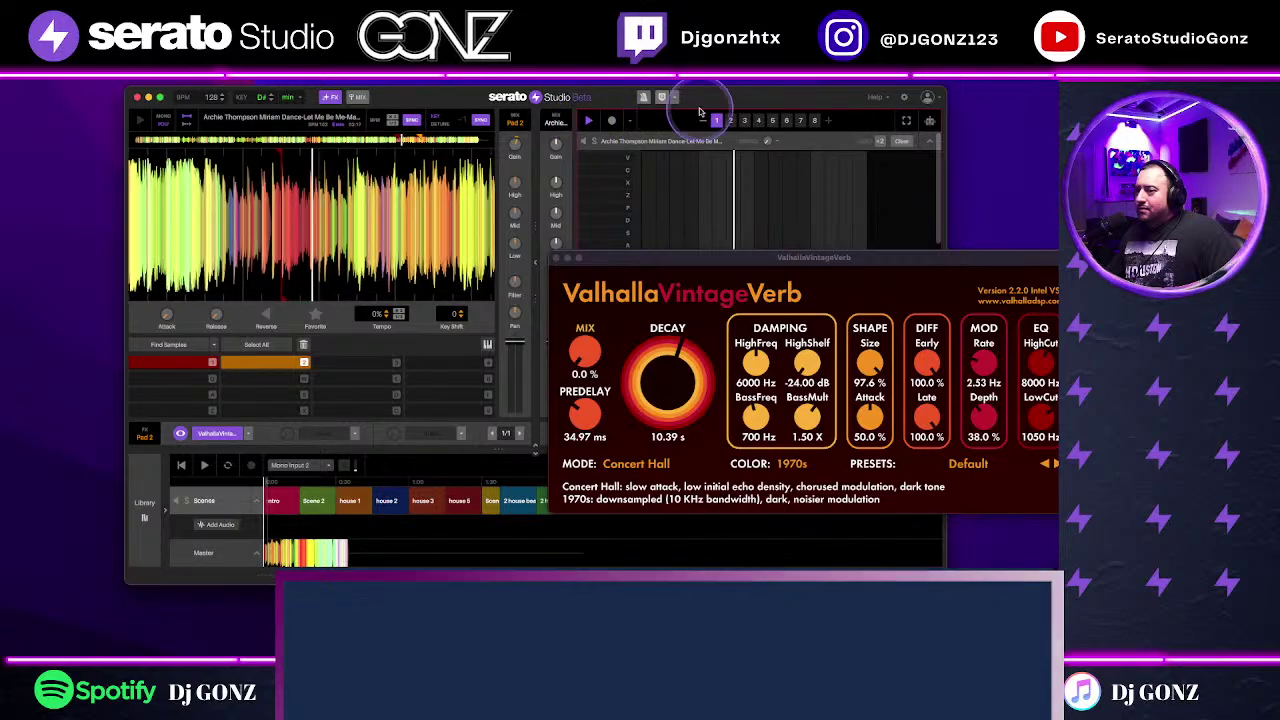
click(730, 120)
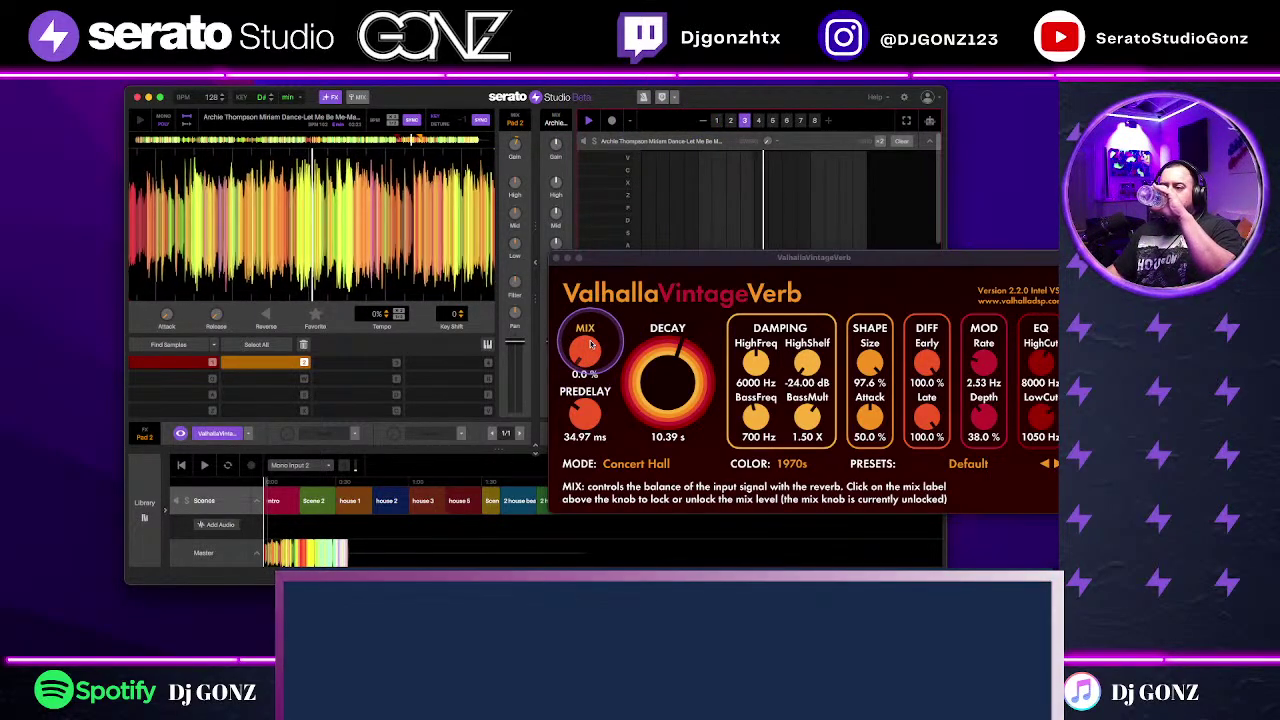
key(alt+super+8)
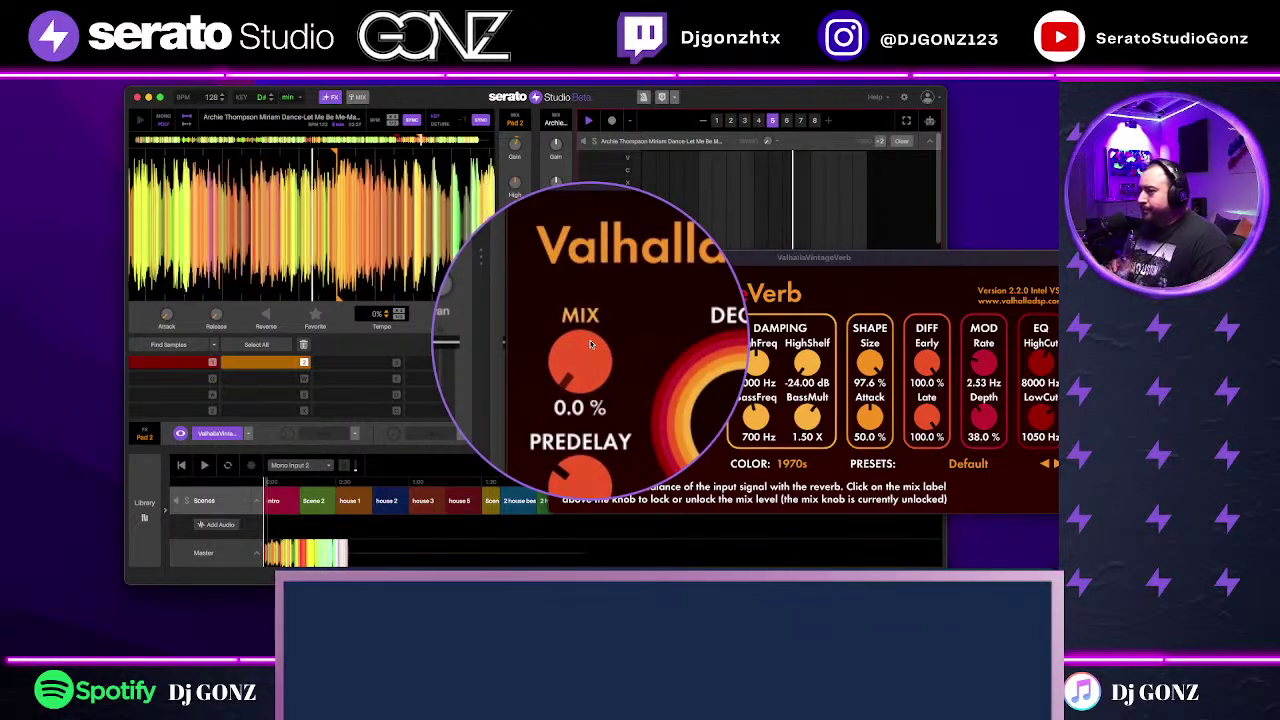
scroll(590, 345, up, 20)
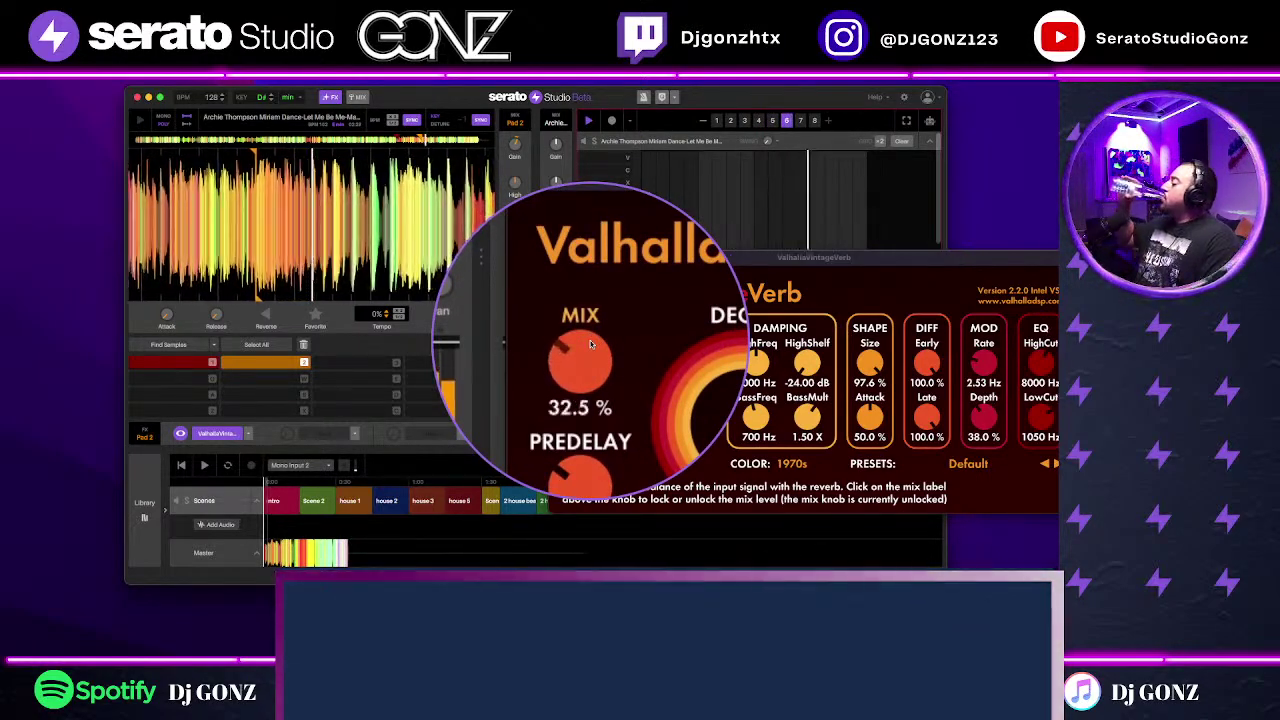
scroll(590, 345, up, 10)
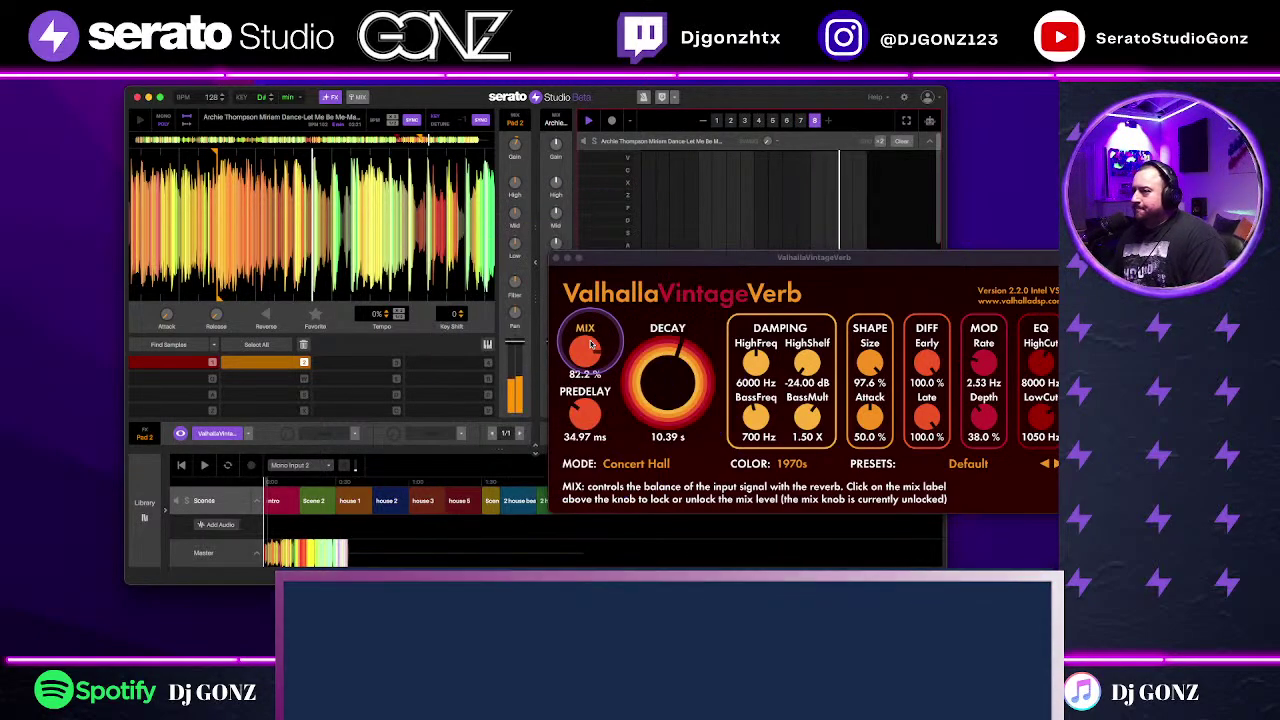
double_click(590, 345)
click(557, 260)
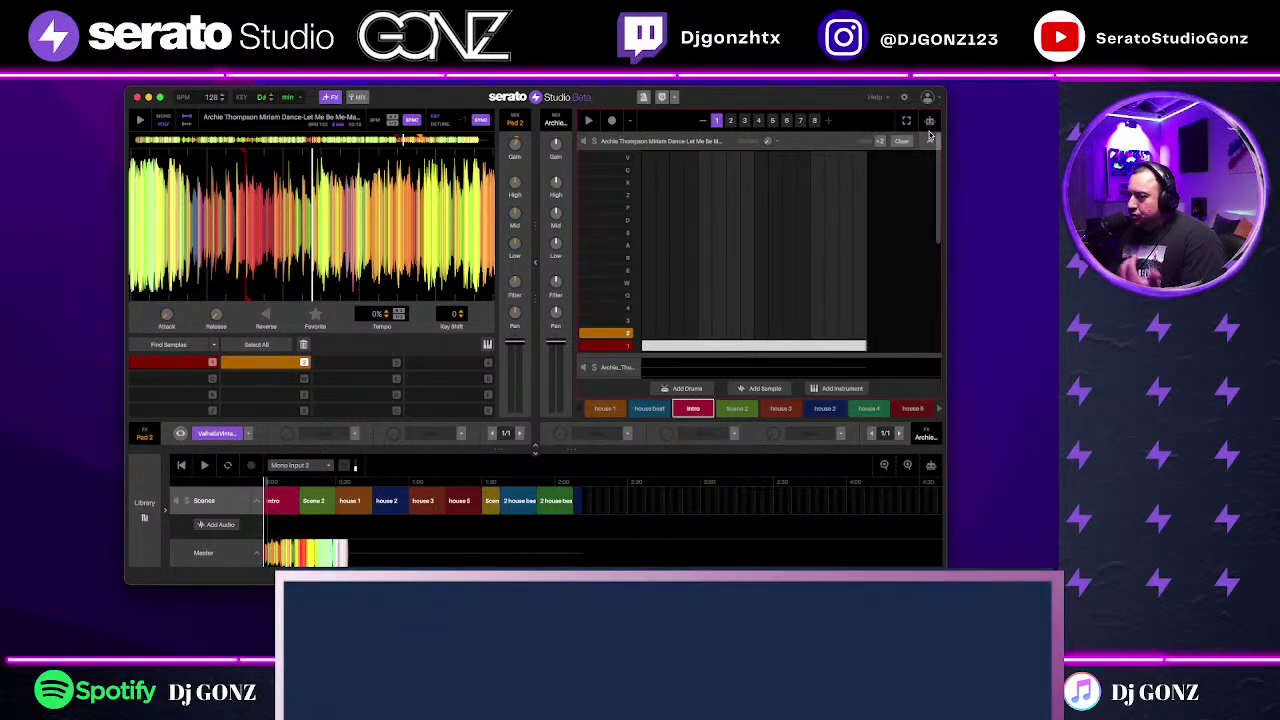
Step: Loop the current pattern, open Deck 2's drum pad grid and audition its bottom orange sample
click(815, 120)
click(905, 214)
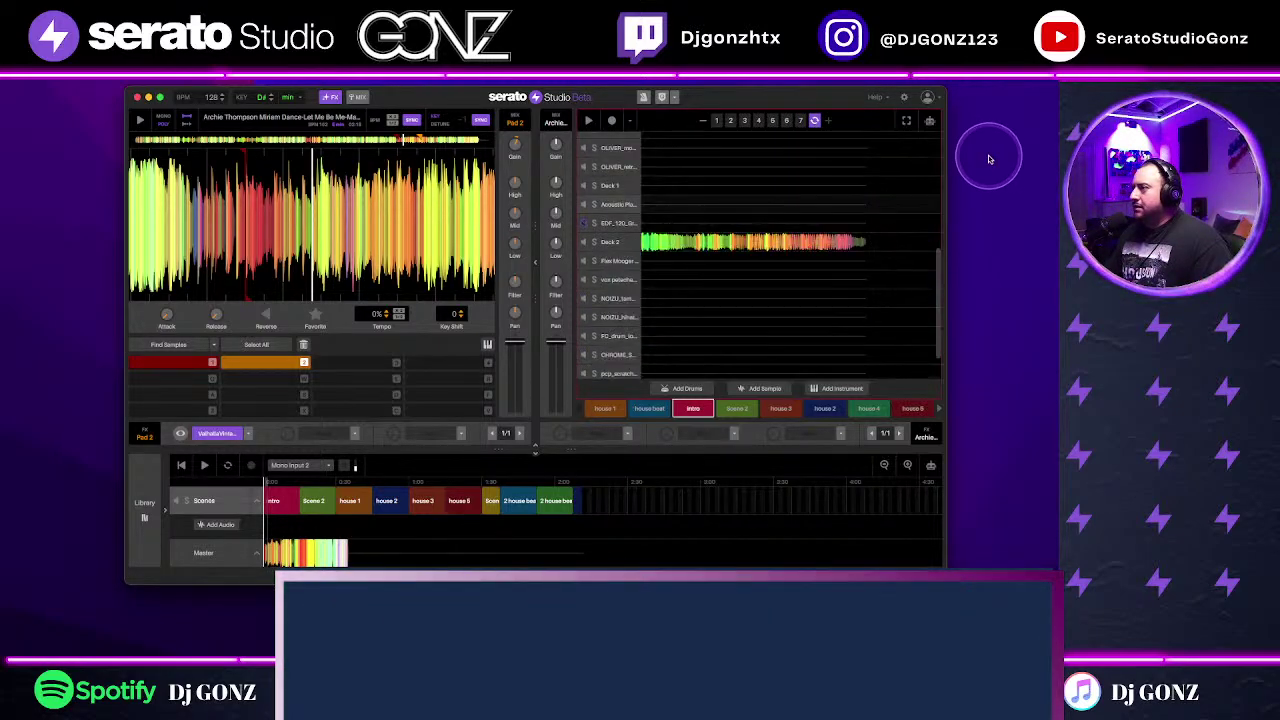
double_click(748, 237)
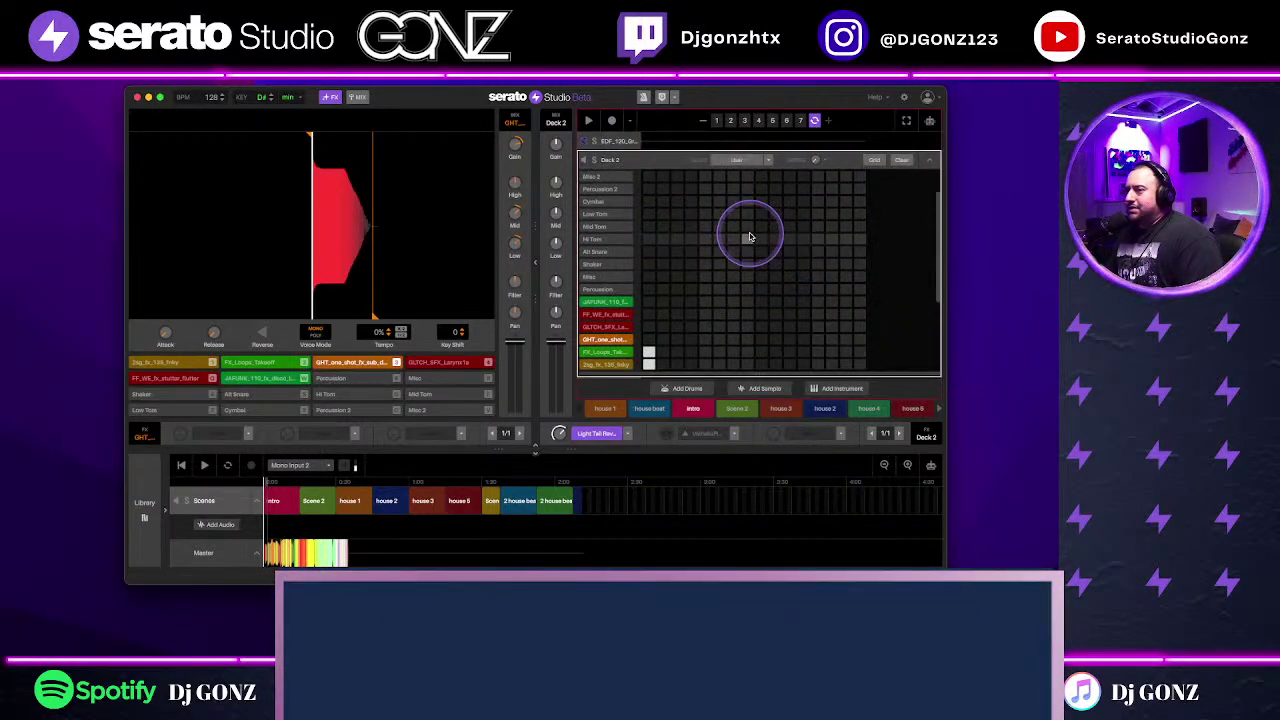
click(612, 366)
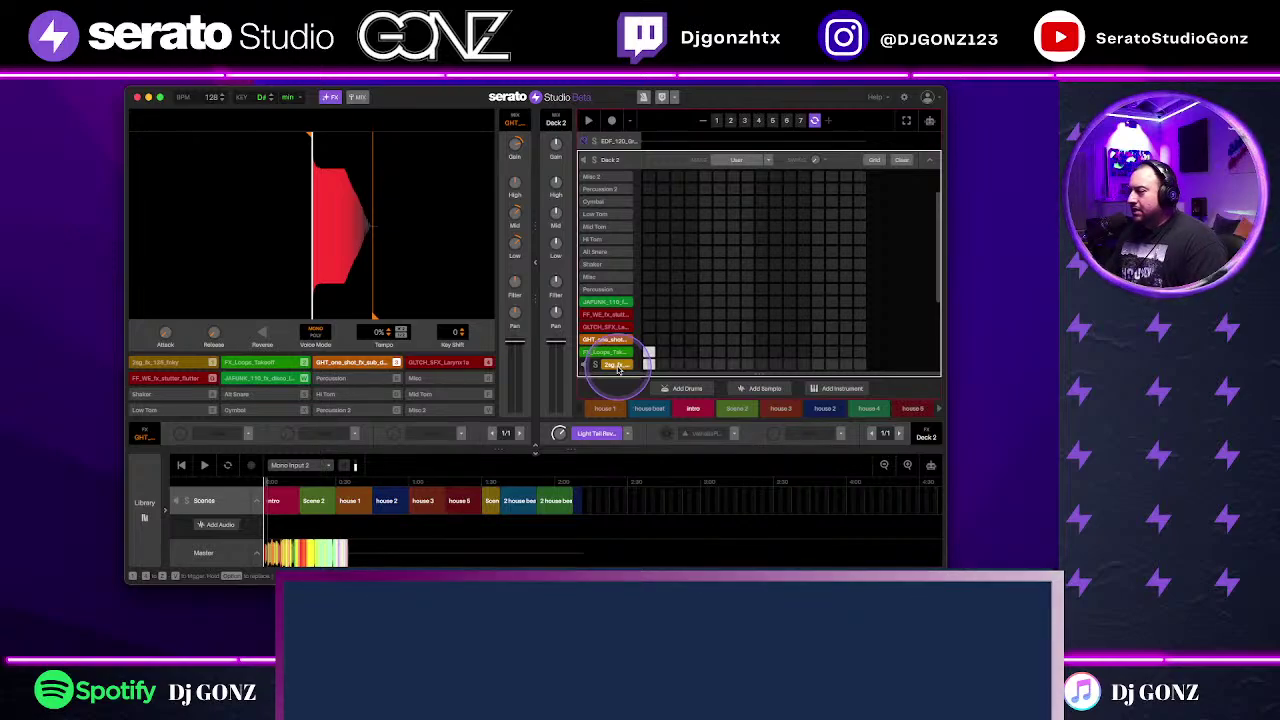
click(617, 366)
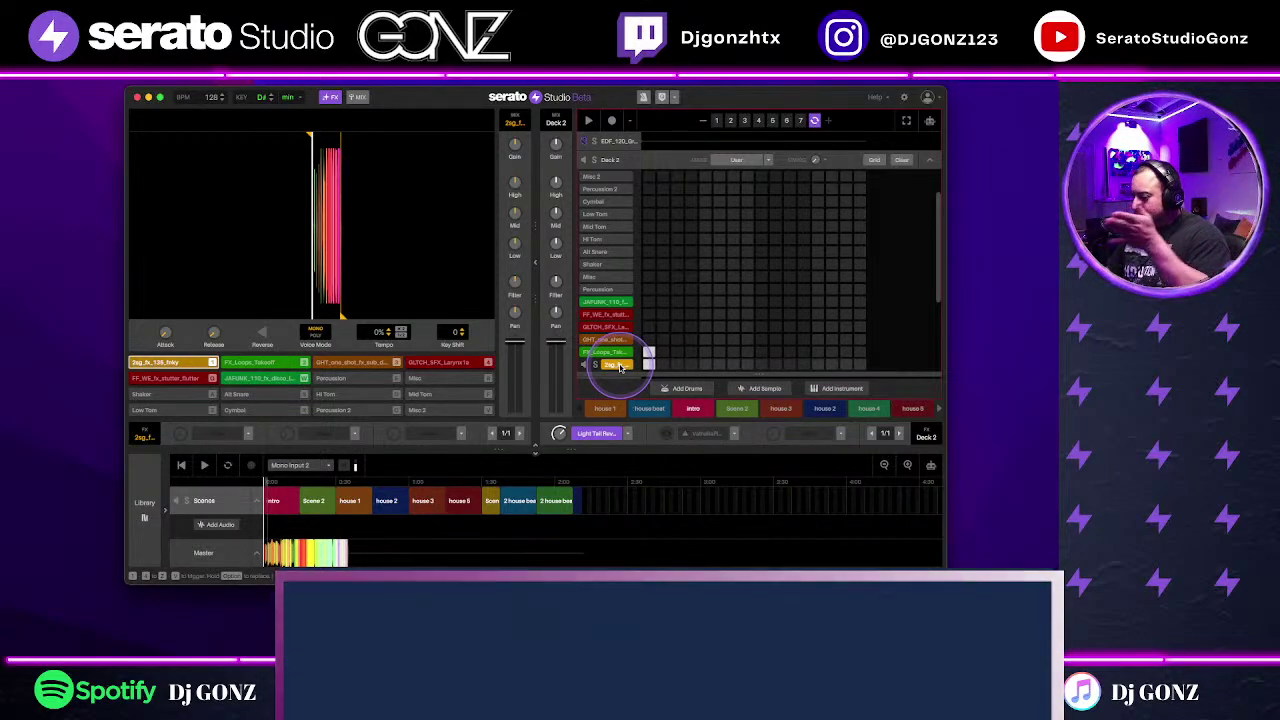
Step: Load FX_Loops_Takeoff into the deck, preview the pattern, then make Scene 2 active
click(623, 354)
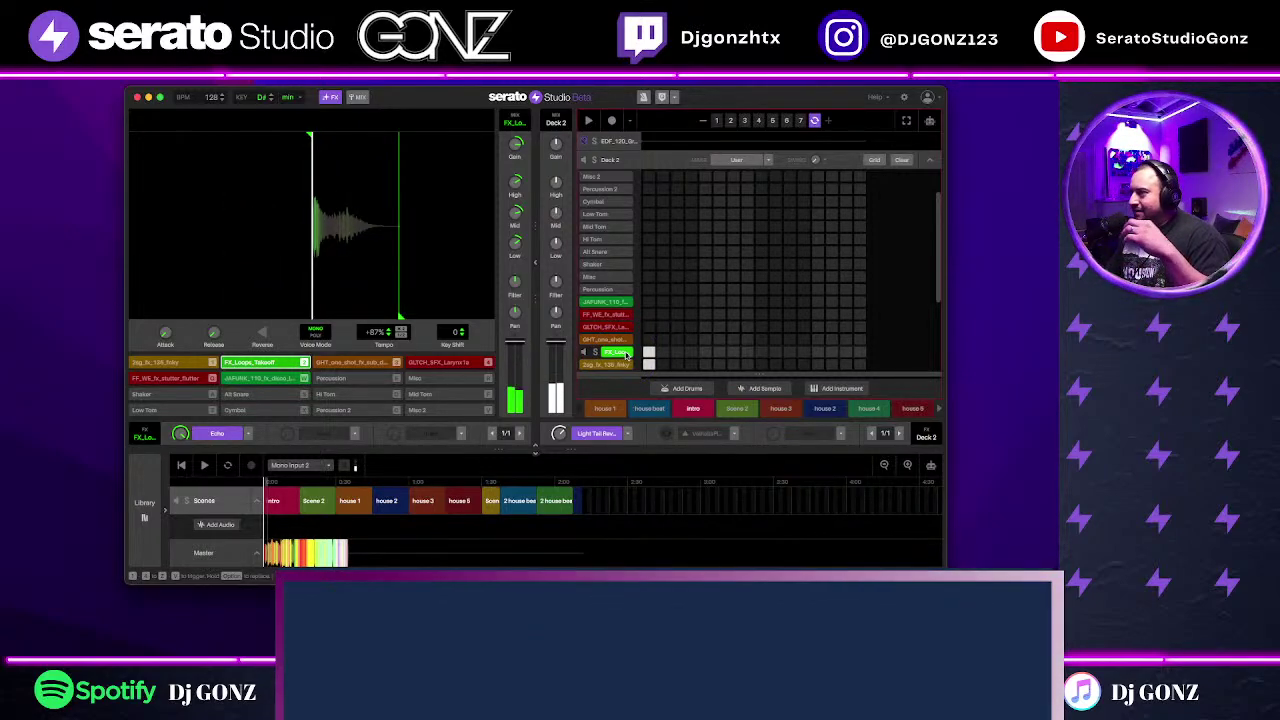
click(829, 145)
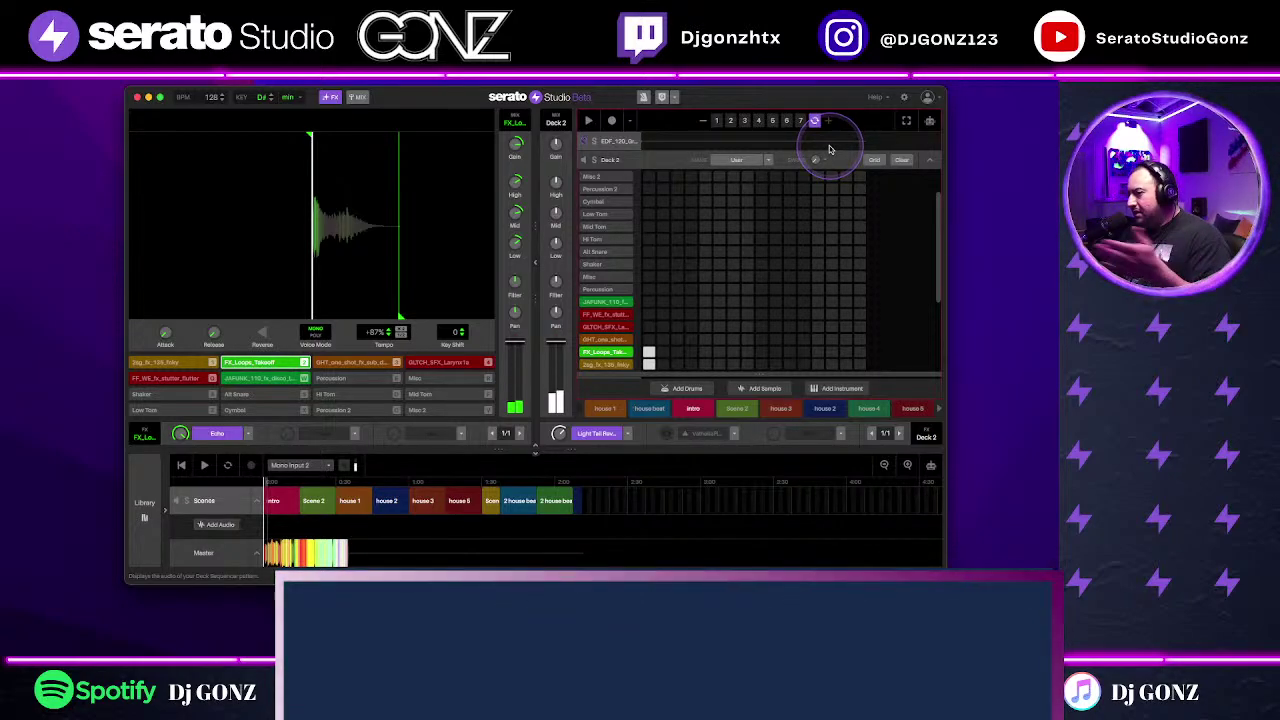
click(318, 505)
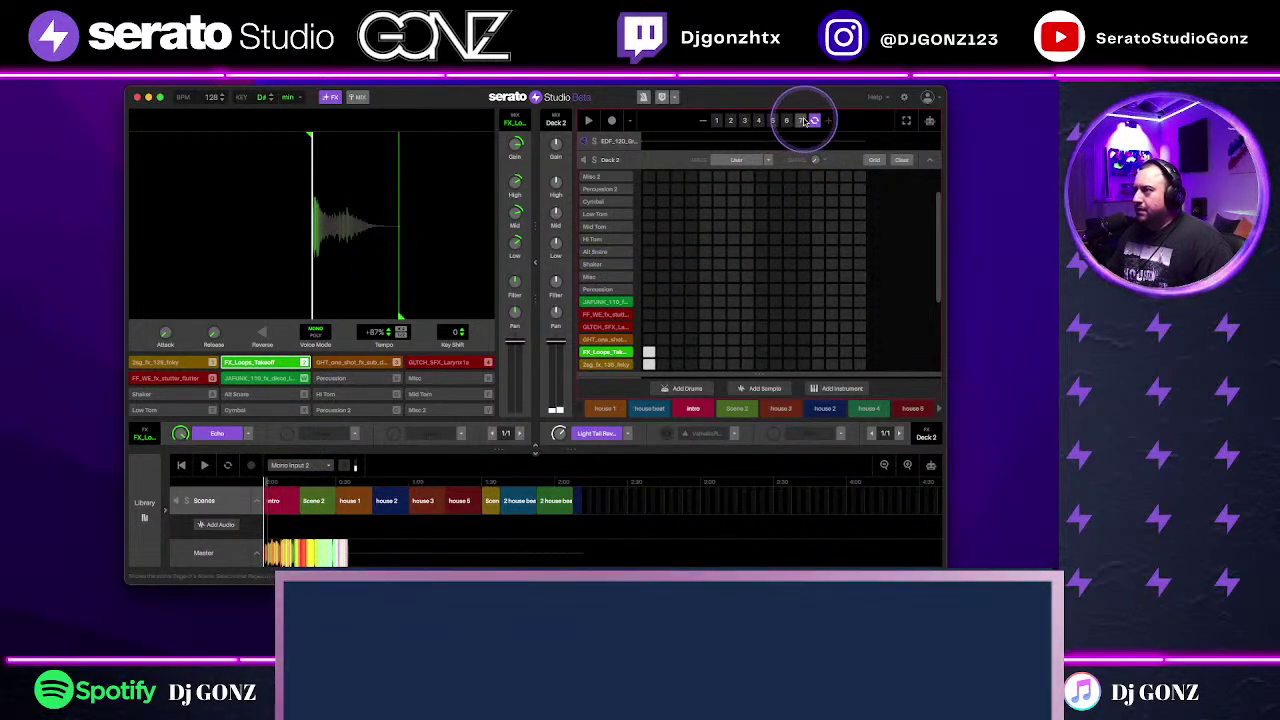
click(741, 413)
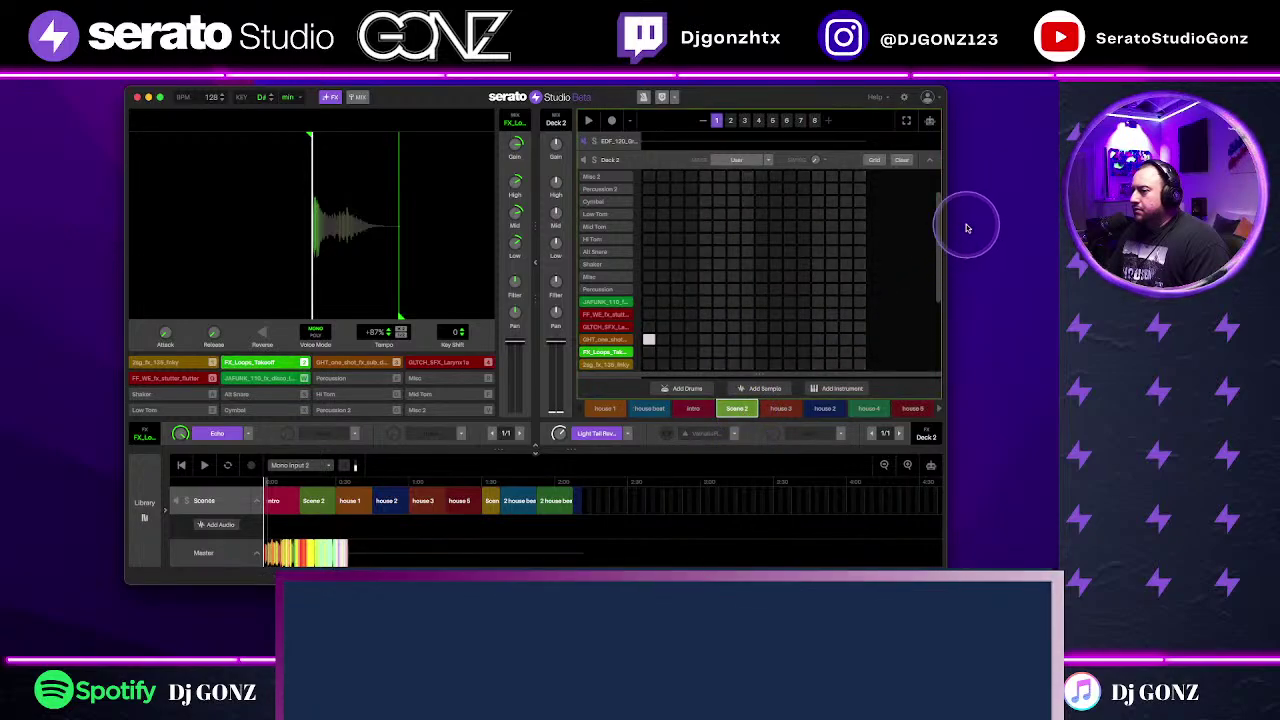
Step: Play Scene 2, open its Deck 2 drum grid and load GHT_one_shot_fx_sub into the sample deck
click(922, 162)
scroll(880, 290, up, 2)
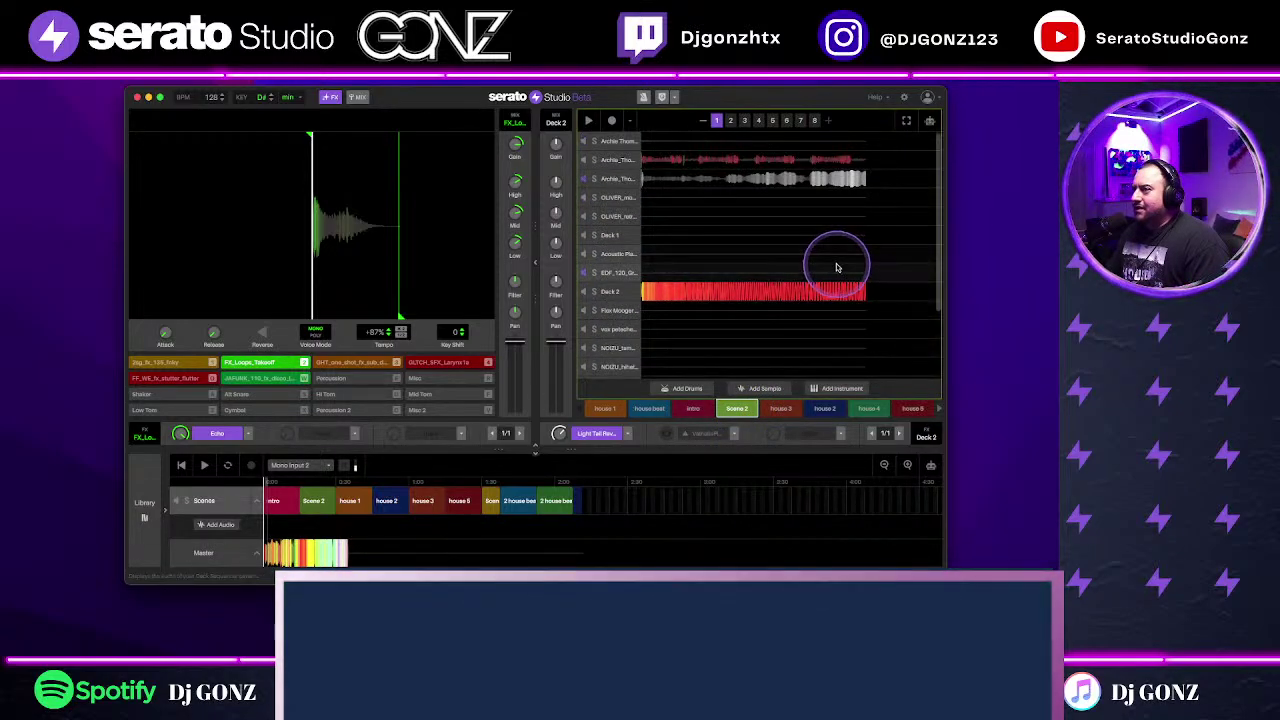
click(578, 184)
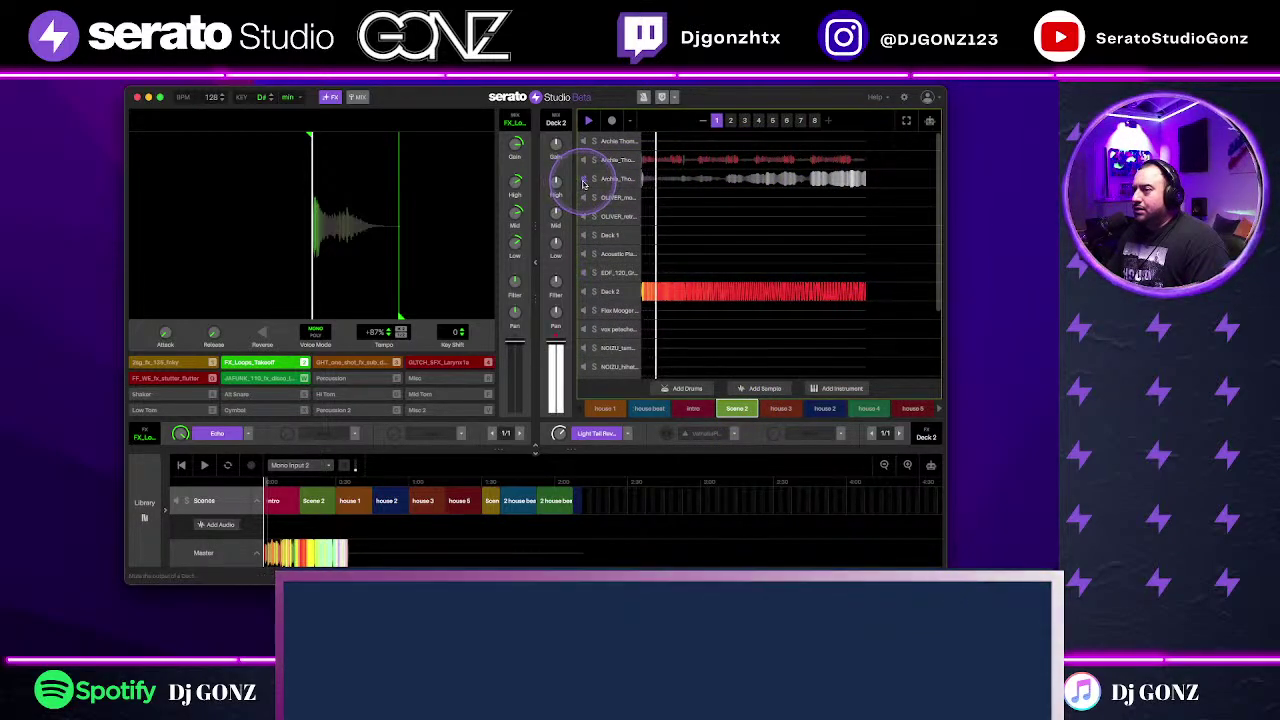
click(677, 290)
click(616, 340)
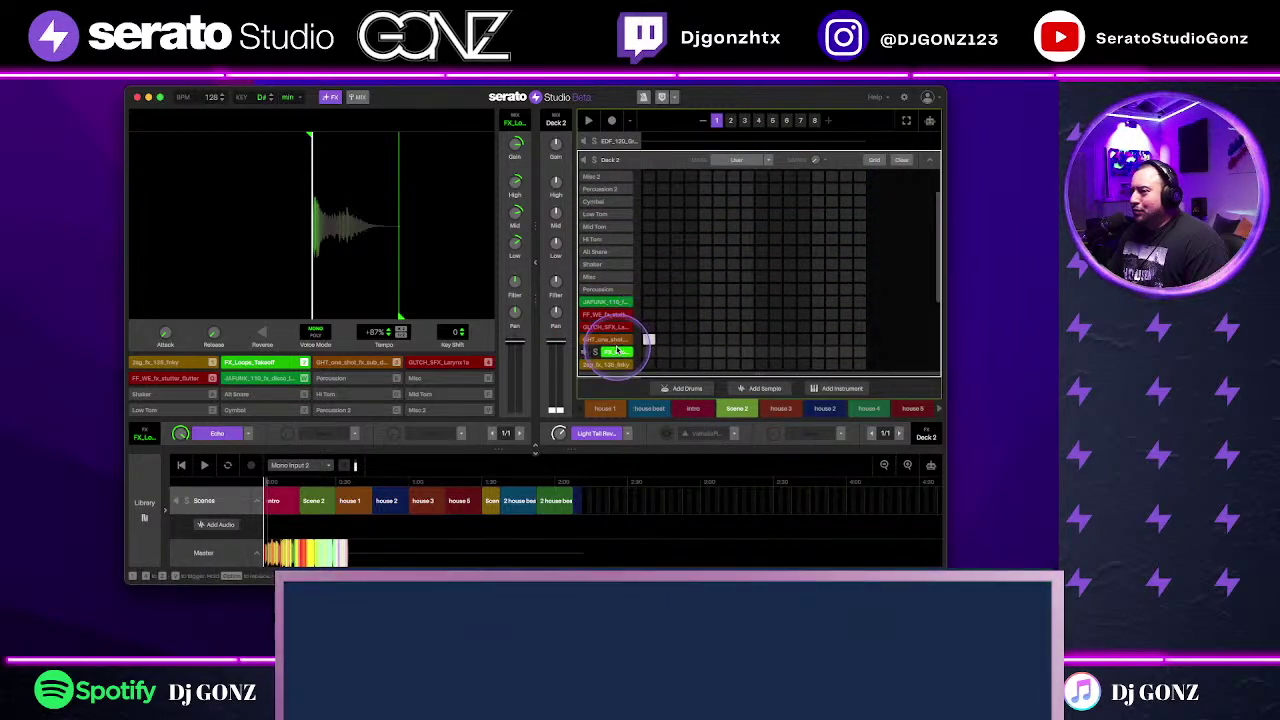
drag(620, 341, 622, 343)
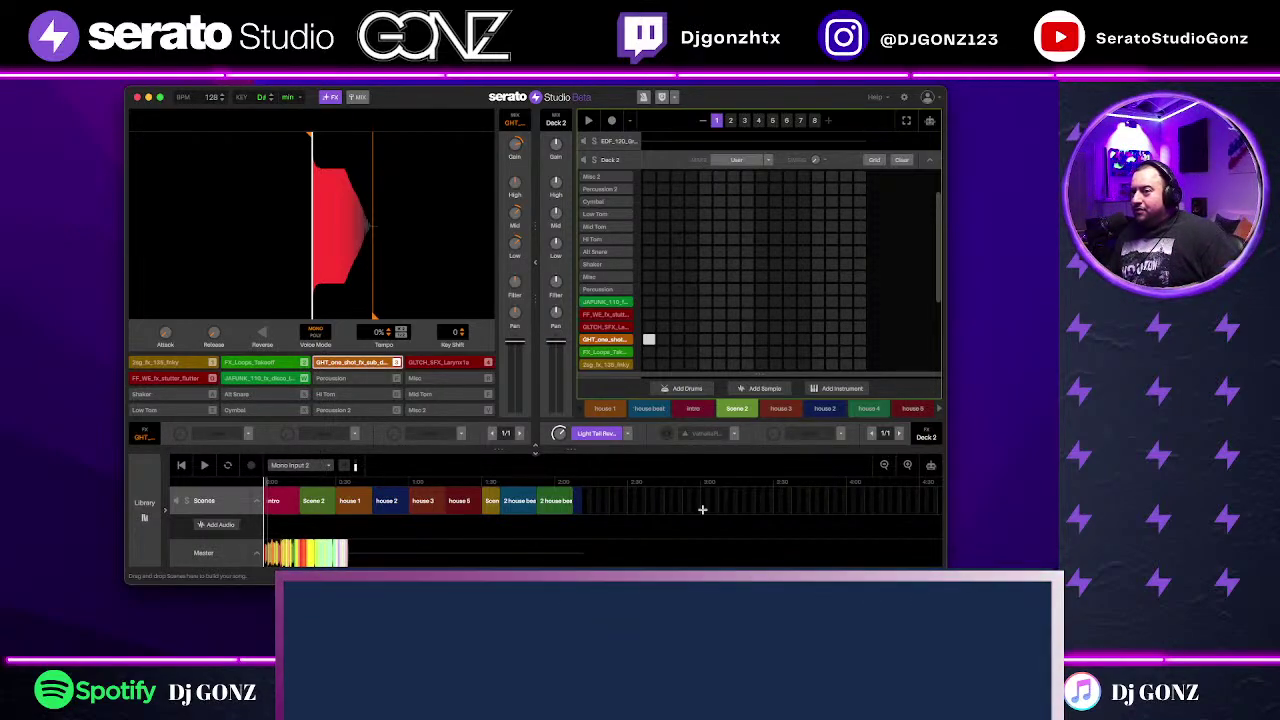
Step: Audition the GHT one-shot sample several times, then stop the preview
click(354, 364)
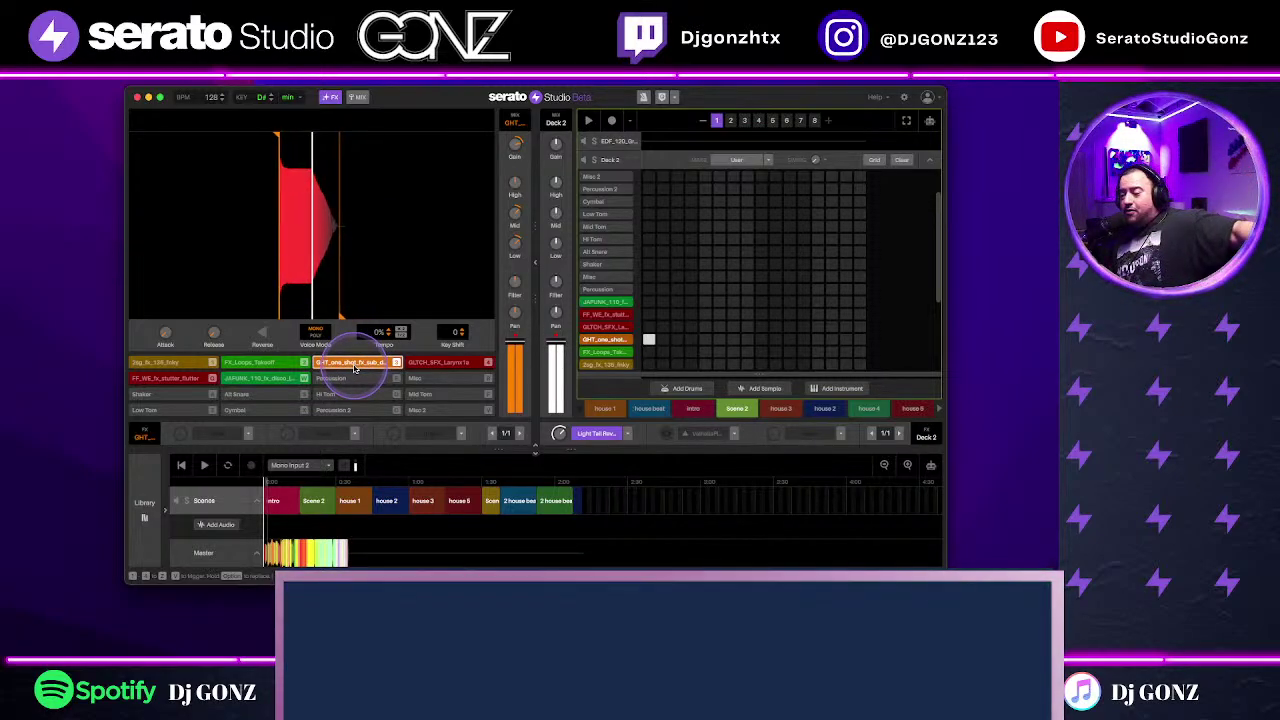
click(359, 366)
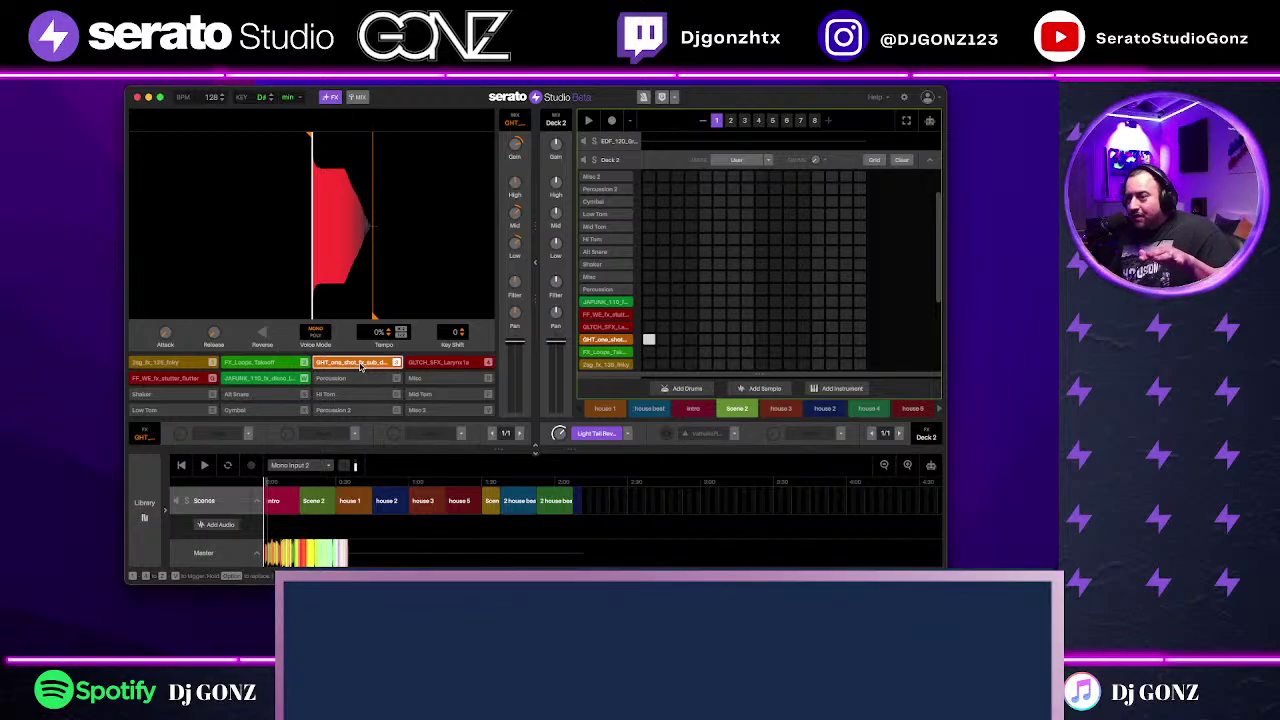
click(368, 367)
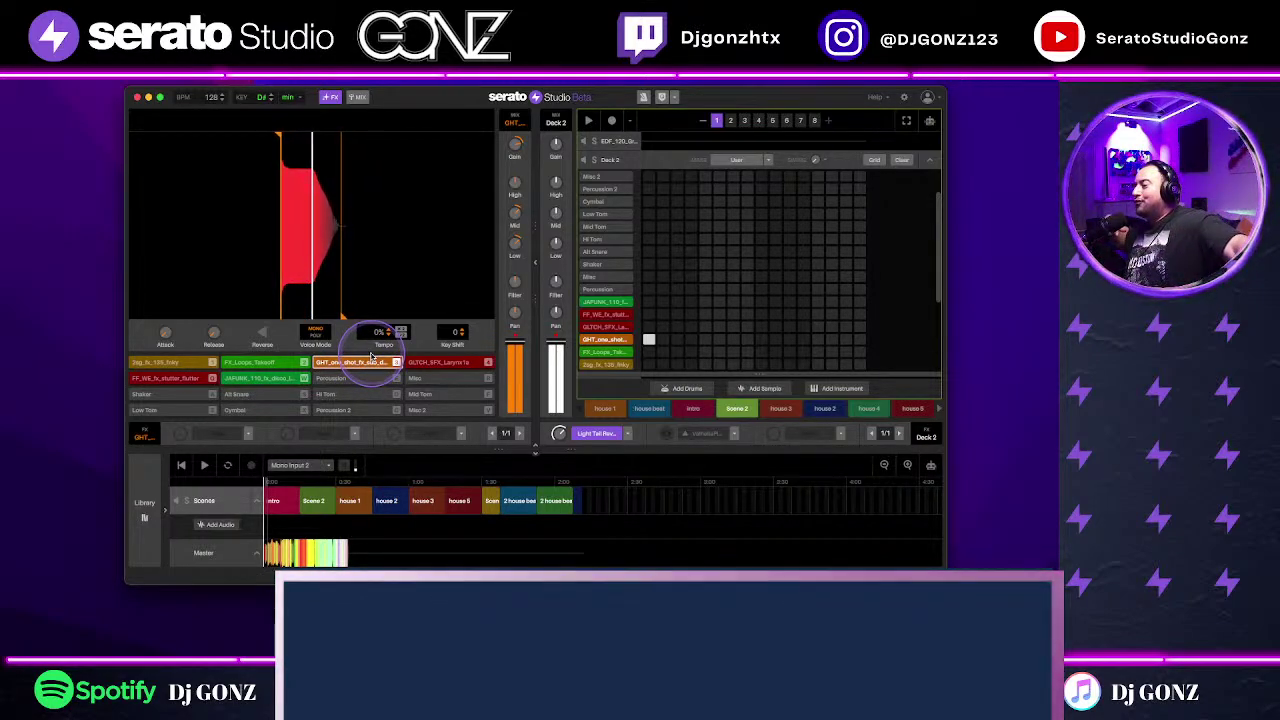
click(511, 418)
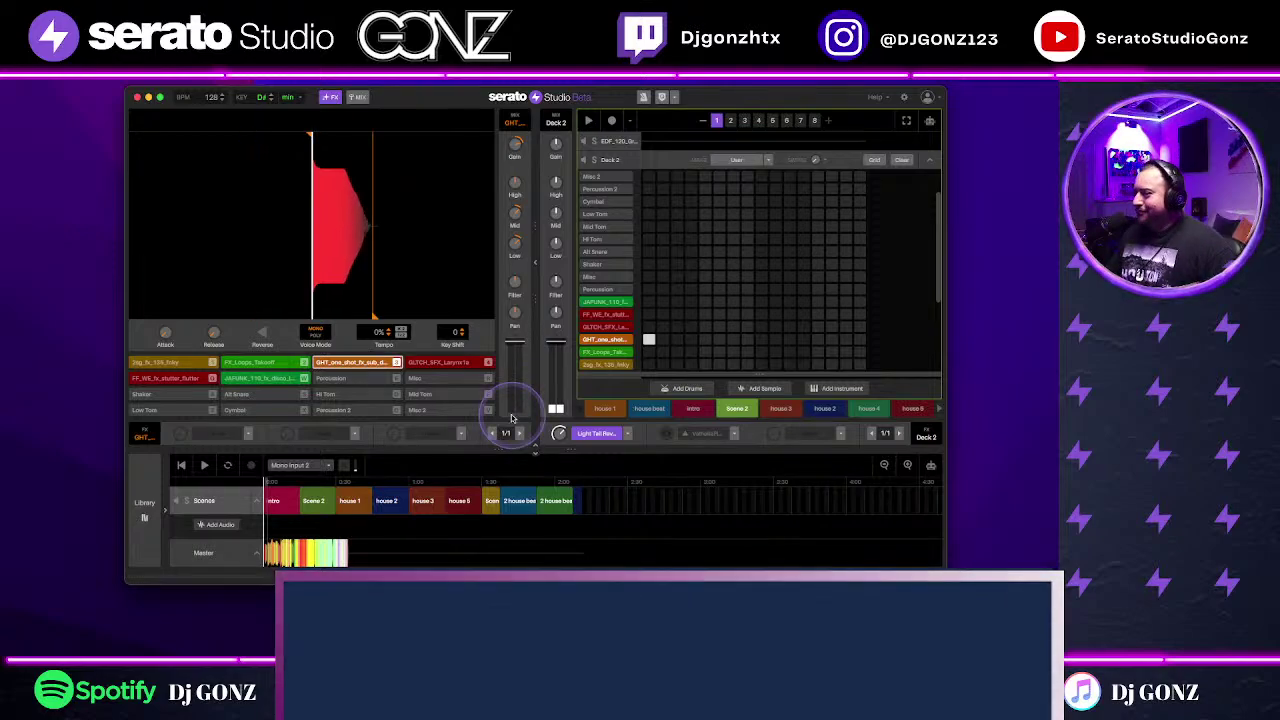
Step: Jump via house 3 back to the start of Scene 2, toggle a drum step, and play the scene
click(425, 508)
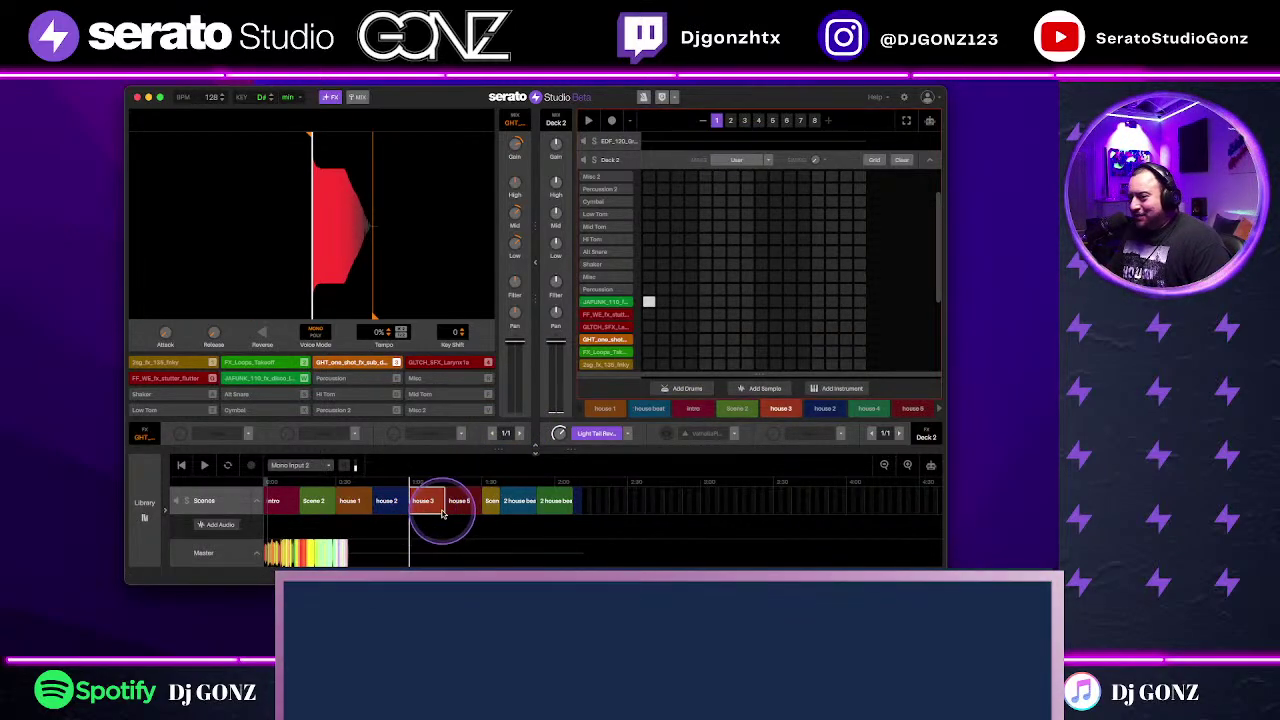
click(314, 502)
click(697, 443)
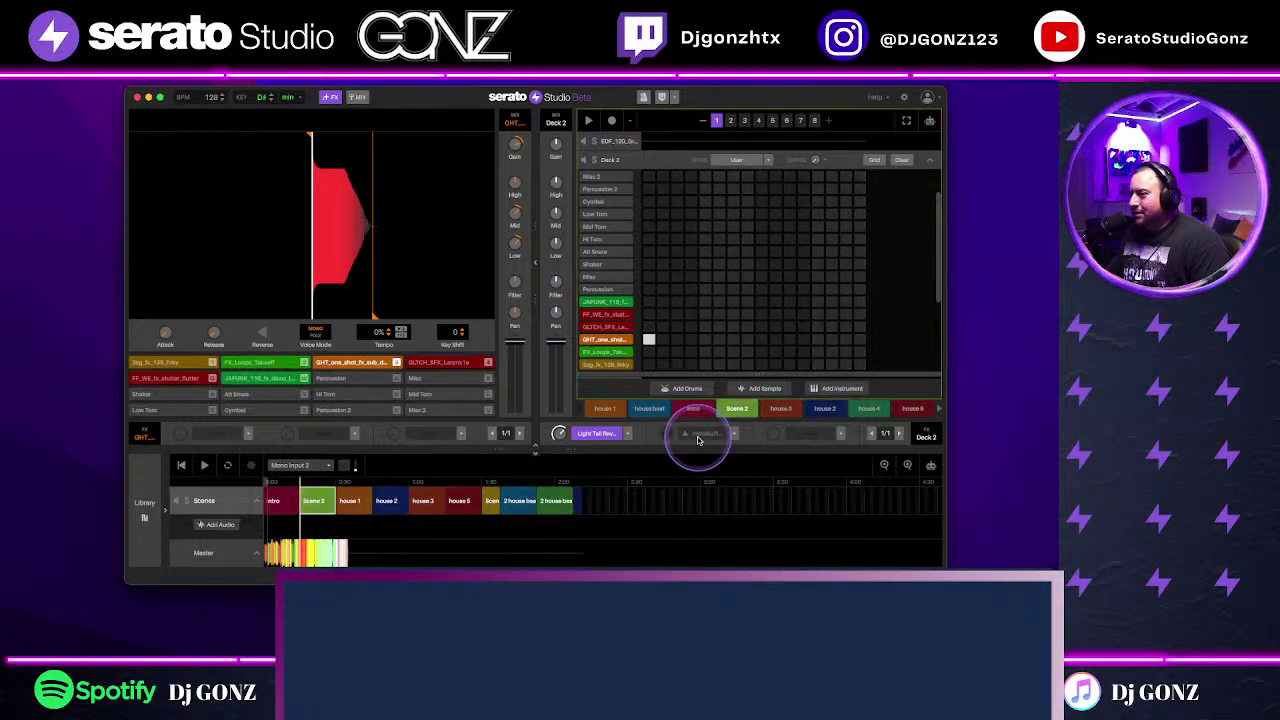
click(778, 256)
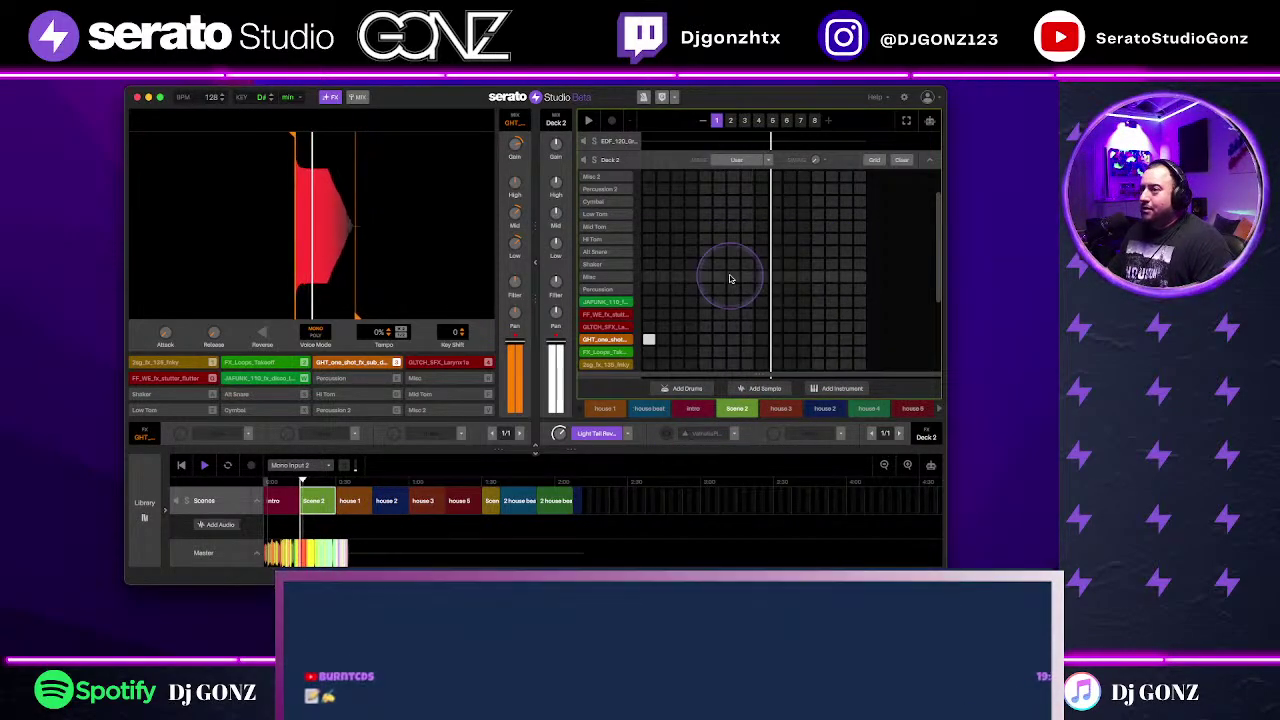
scroll(897, 219, up, 4)
click(583, 178)
key(space)
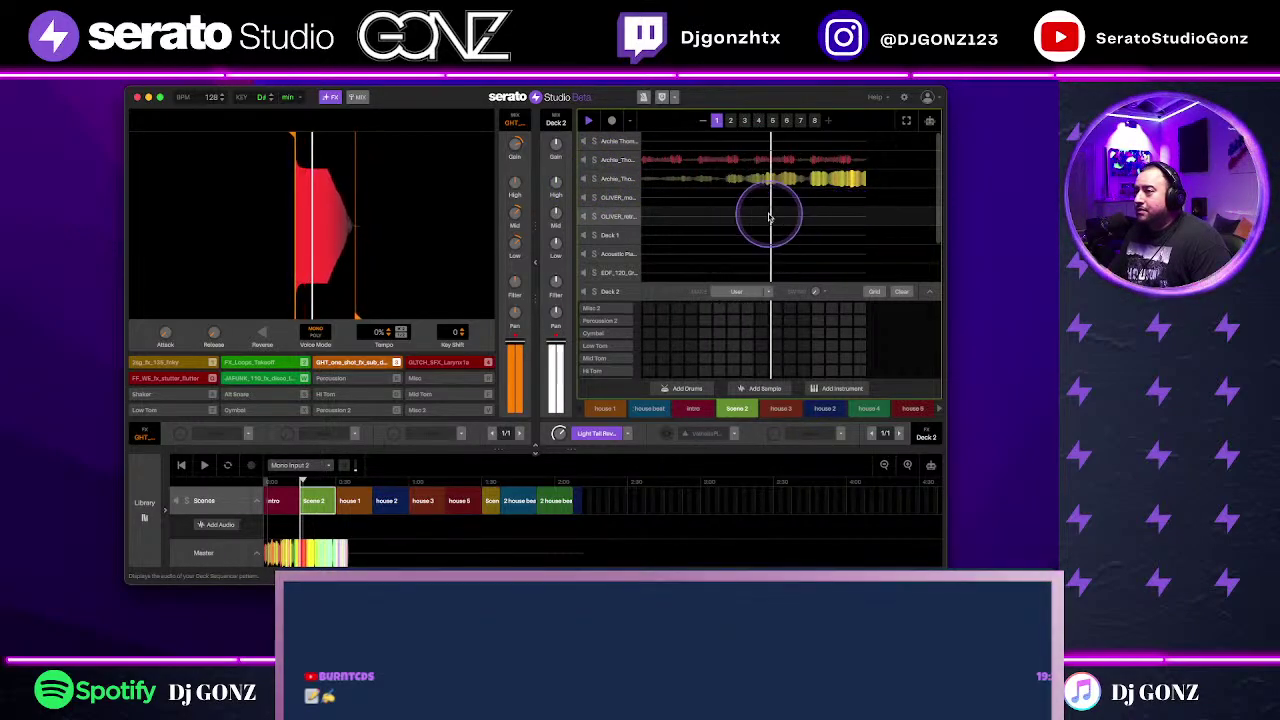
double_click(678, 181)
click(608, 223)
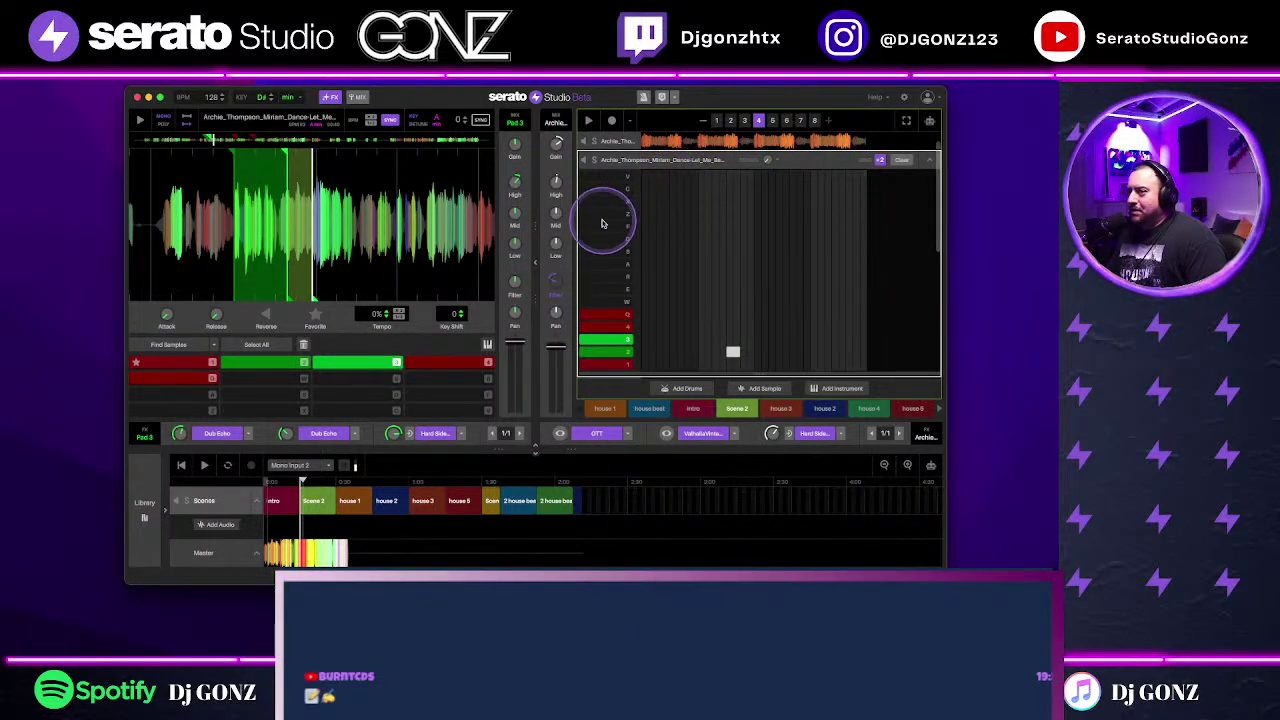
click(751, 260)
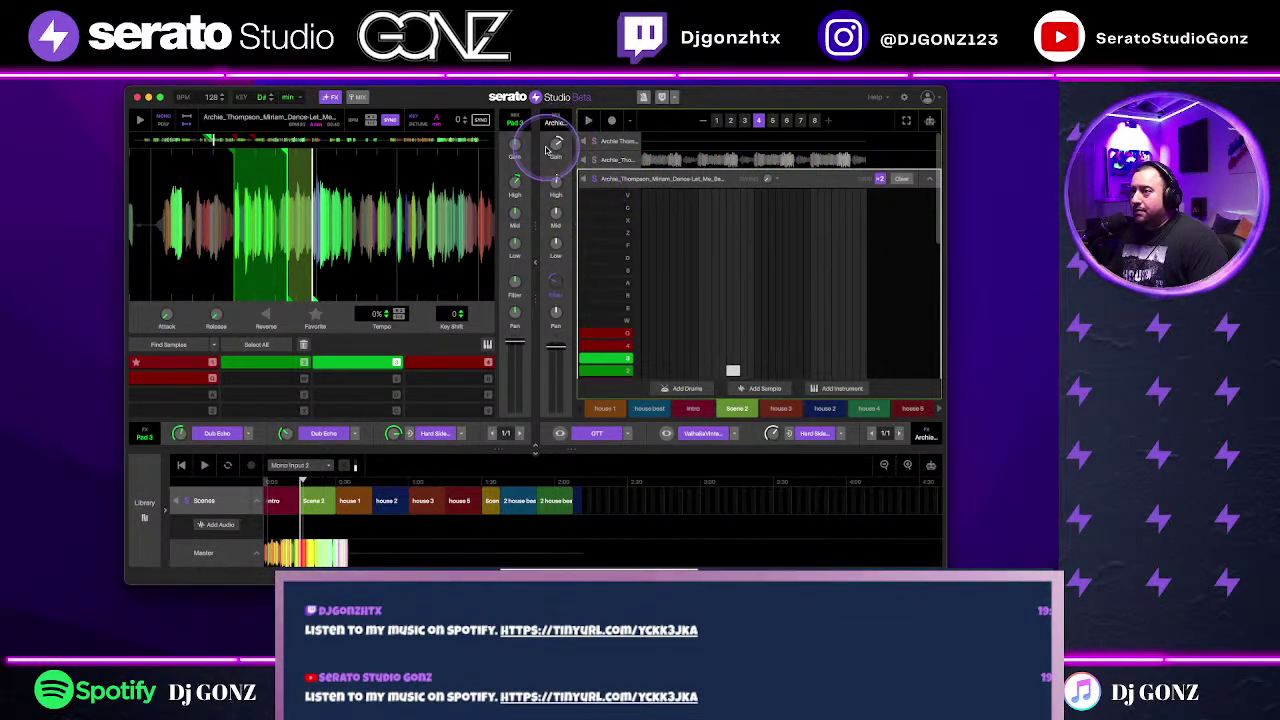
mouse_move(556, 145)
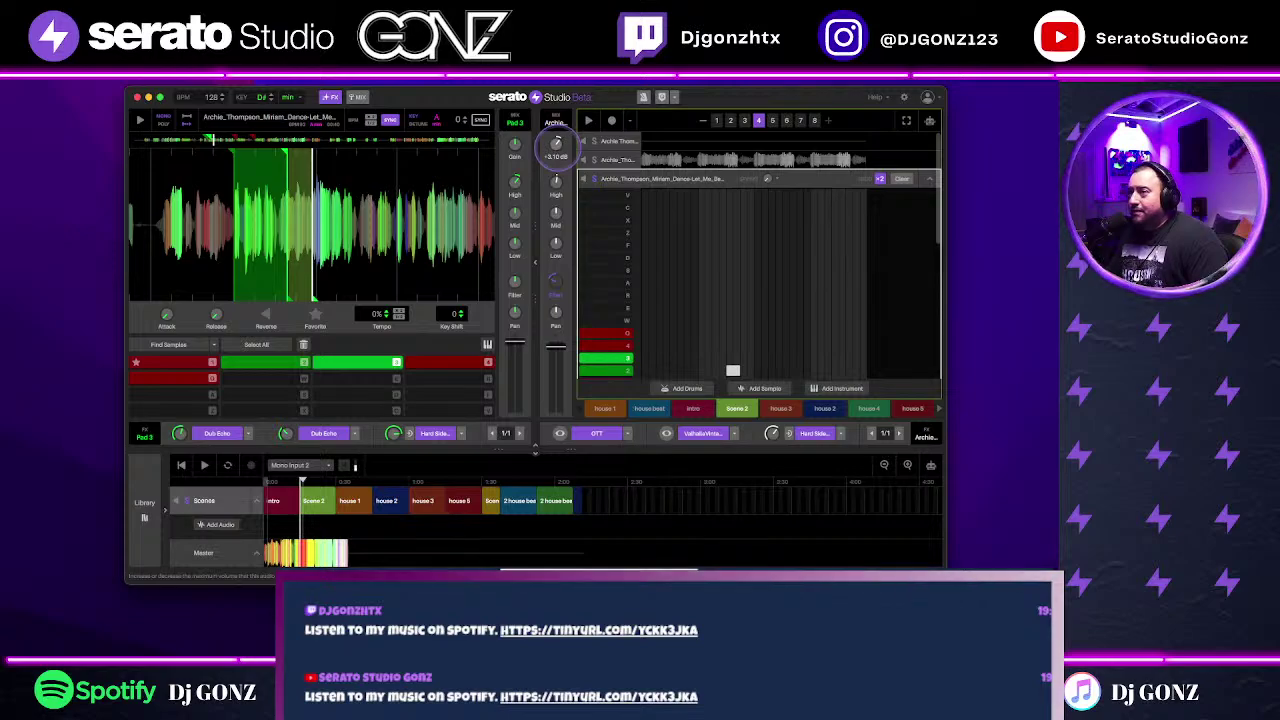
click(145, 120)
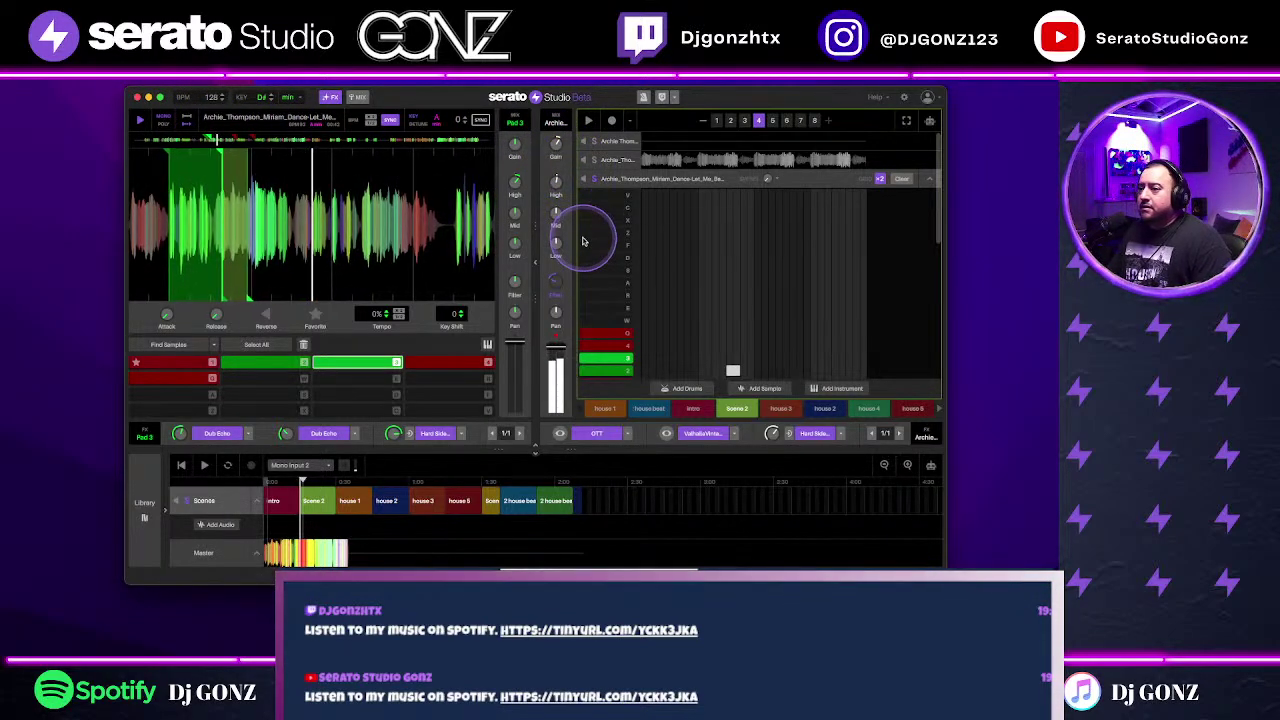
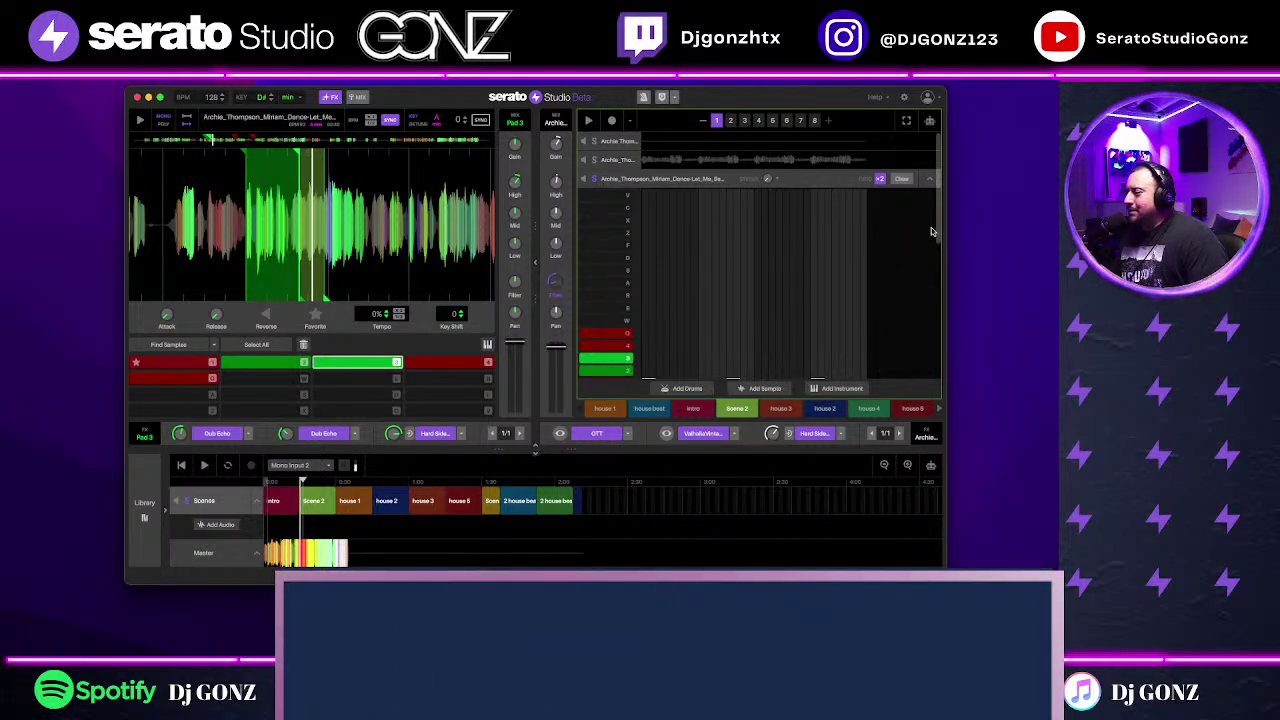
Step: Collapse the expanded vocal sample lane back to the full sequencer track list
click(932, 232)
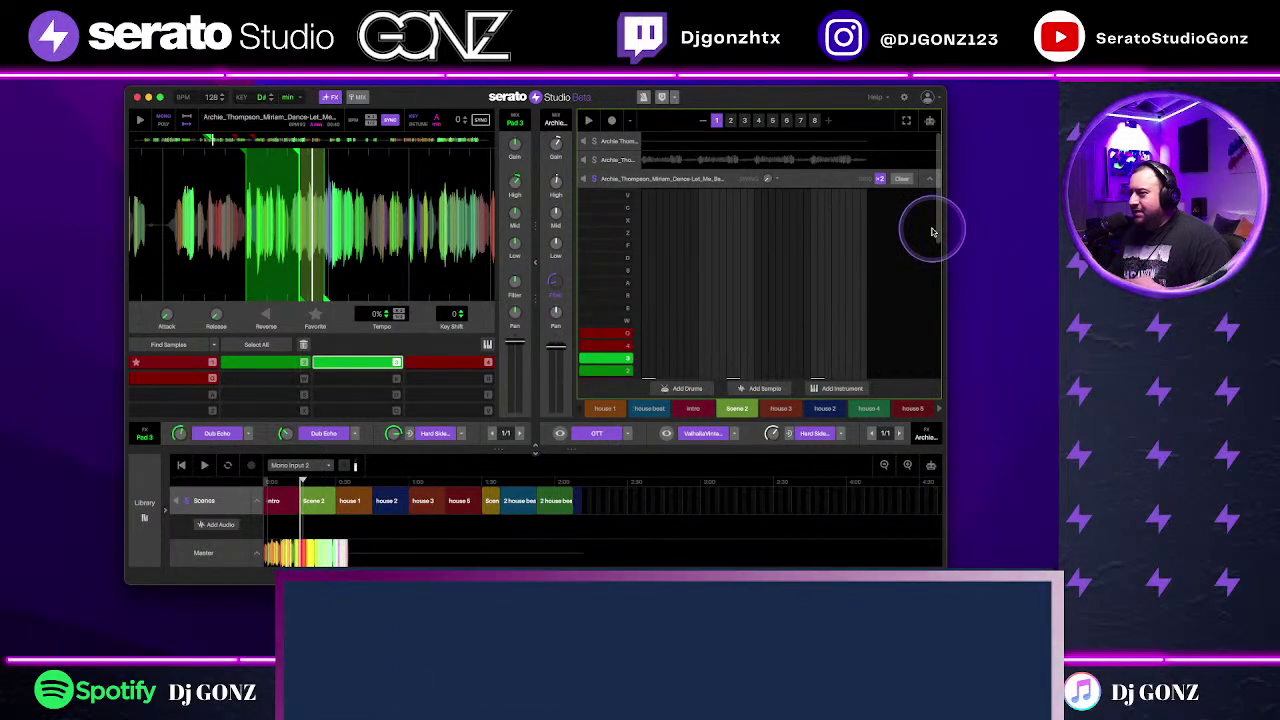
mouse_move(932, 232)
mouse_down()
mouse_move(923, 220)
mouse_move(826, 334)
mouse_move(866, 320)
mouse_move(879, 227)
mouse_up()
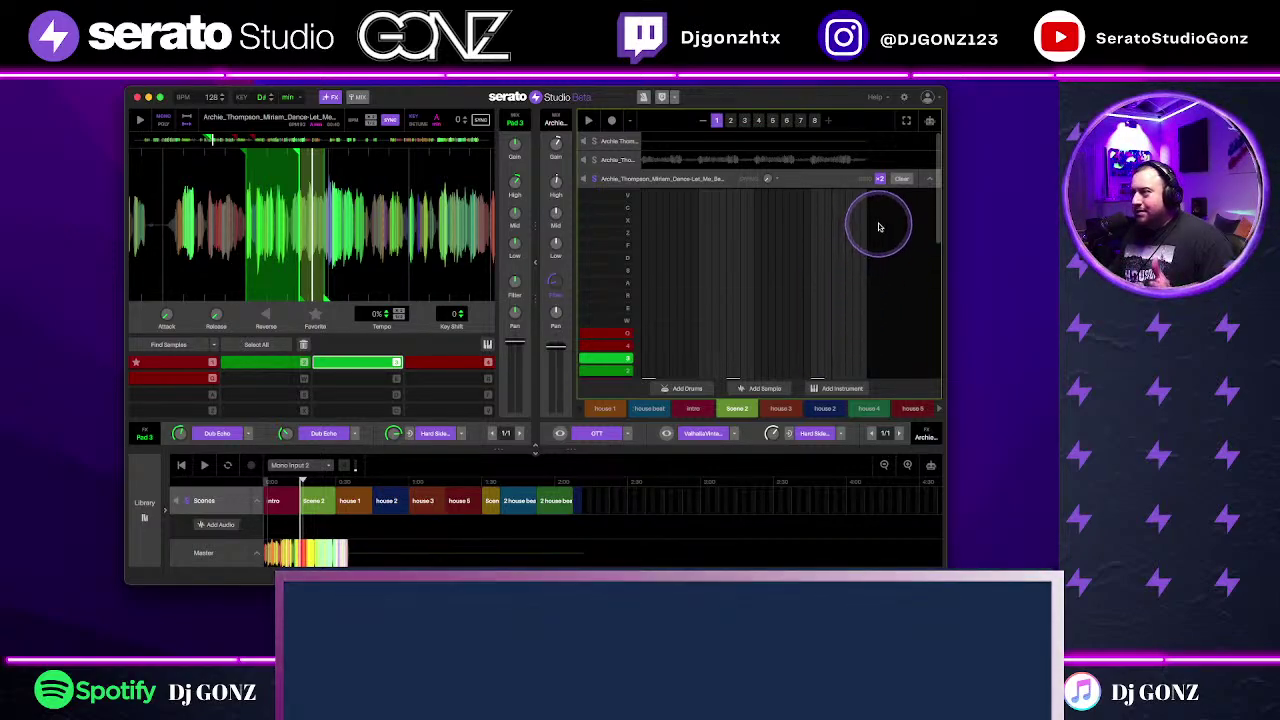
click(925, 179)
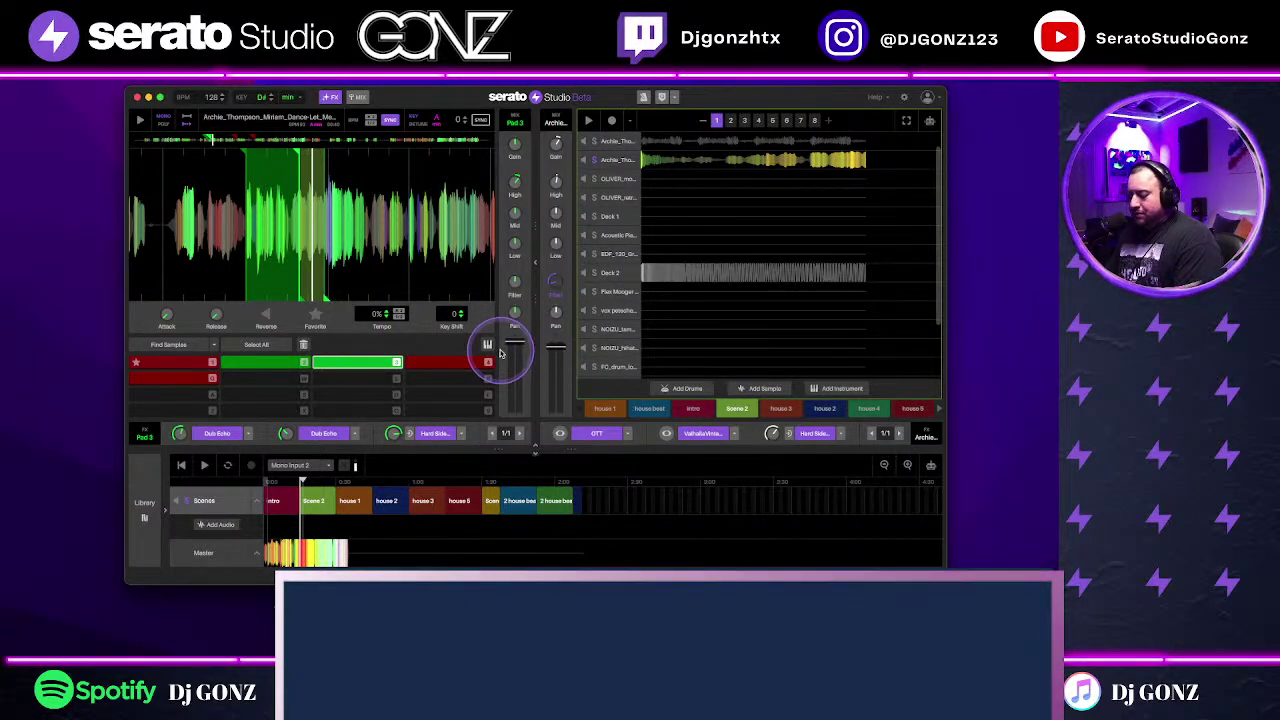
key(2)
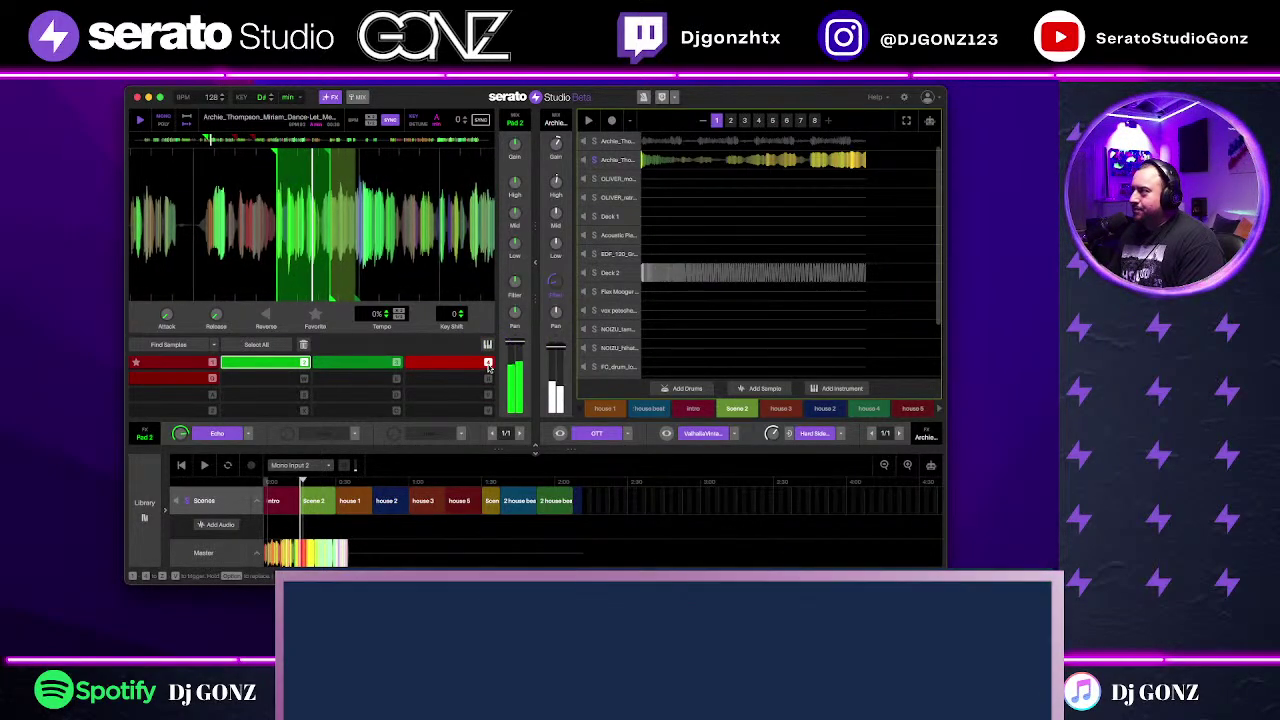
click(488, 366)
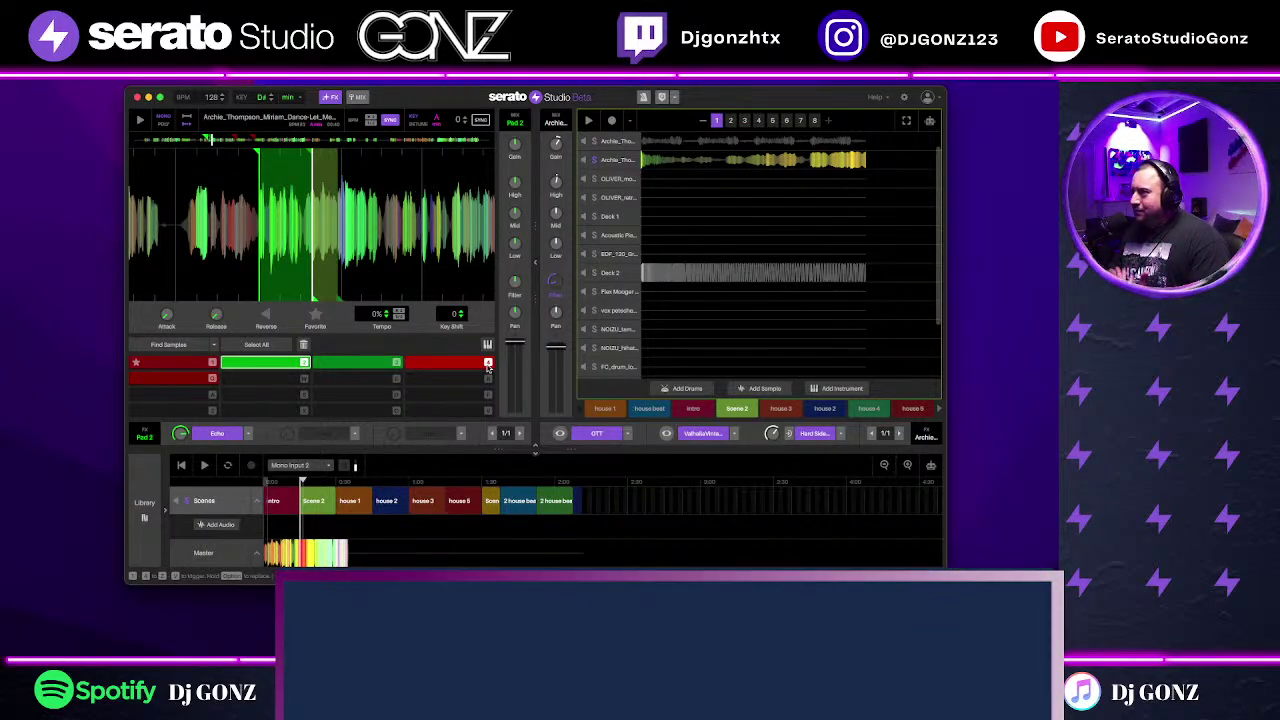
key(3)
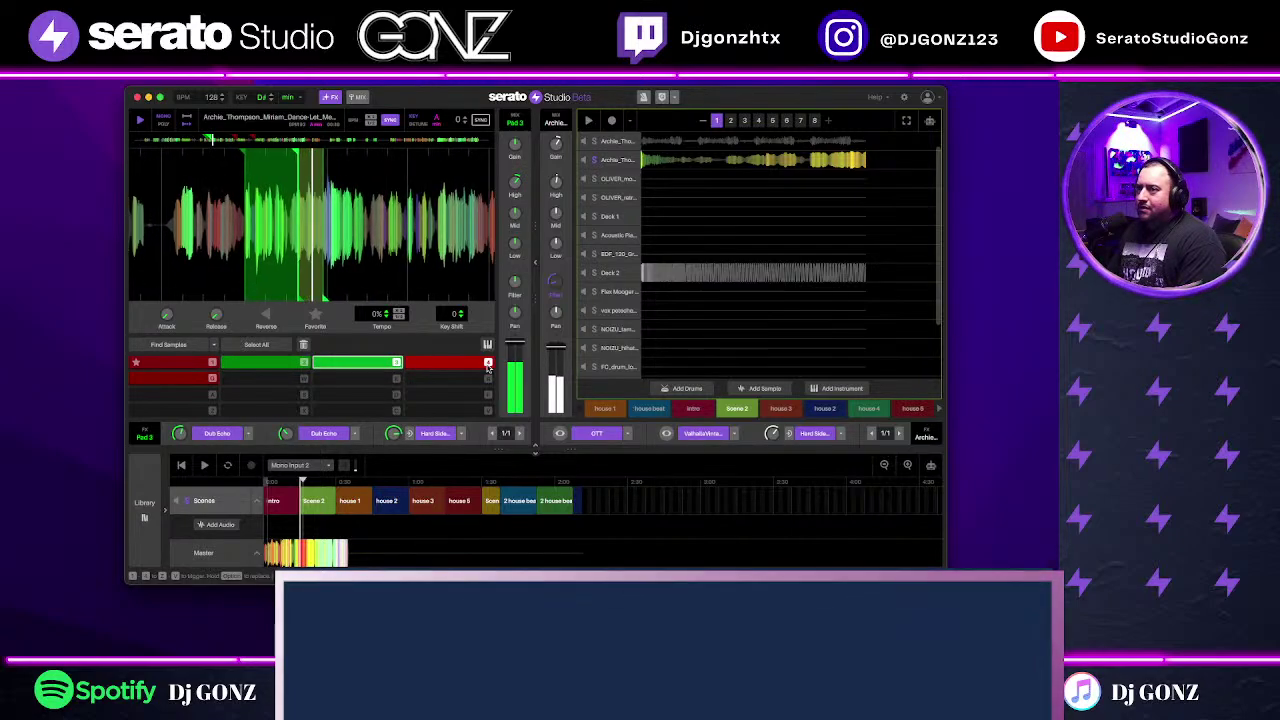
click(543, 391)
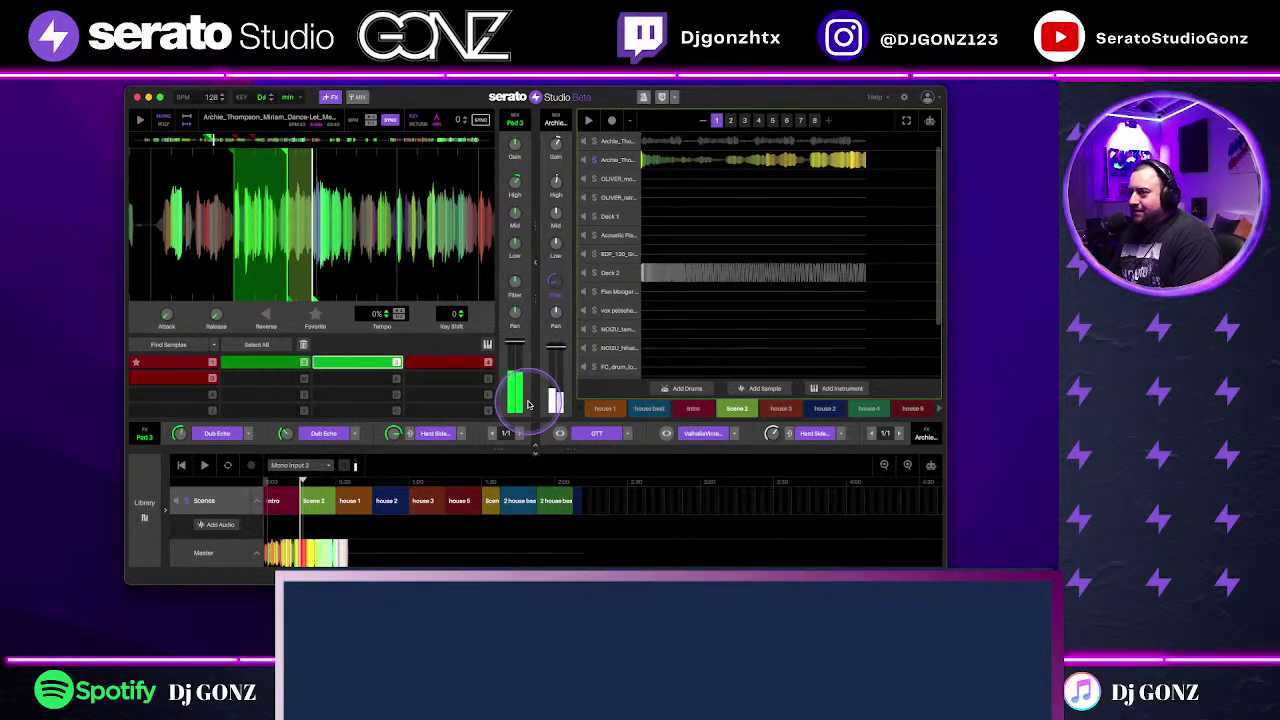
click(565, 276)
click(561, 286)
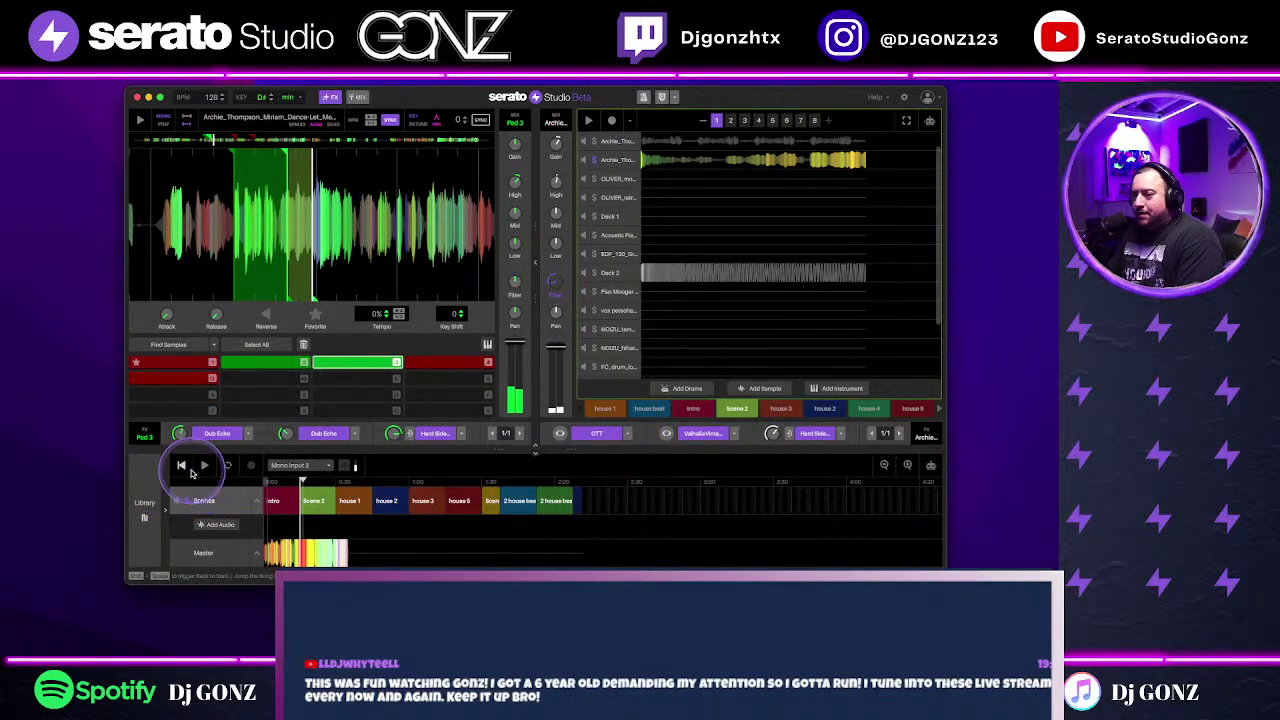
Step: Play the song, then open the Archie vocal track's pattern editor for pattern 2
click(207, 466)
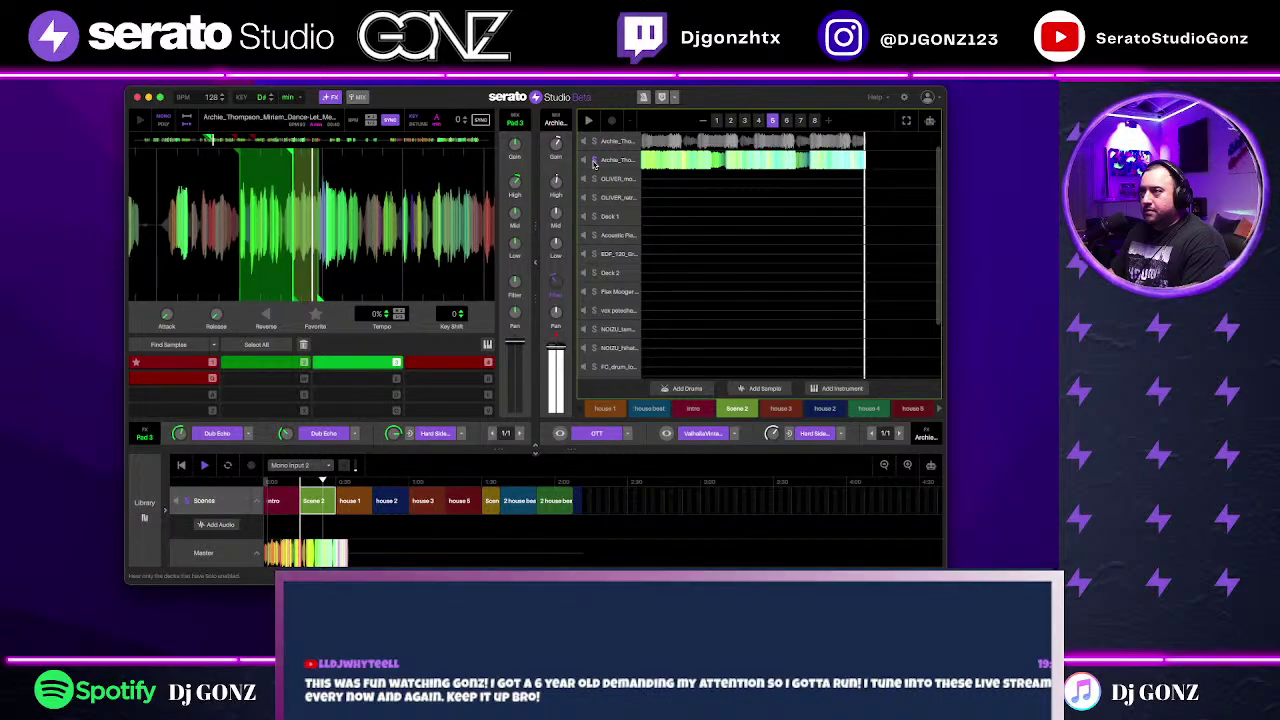
click(543, 157)
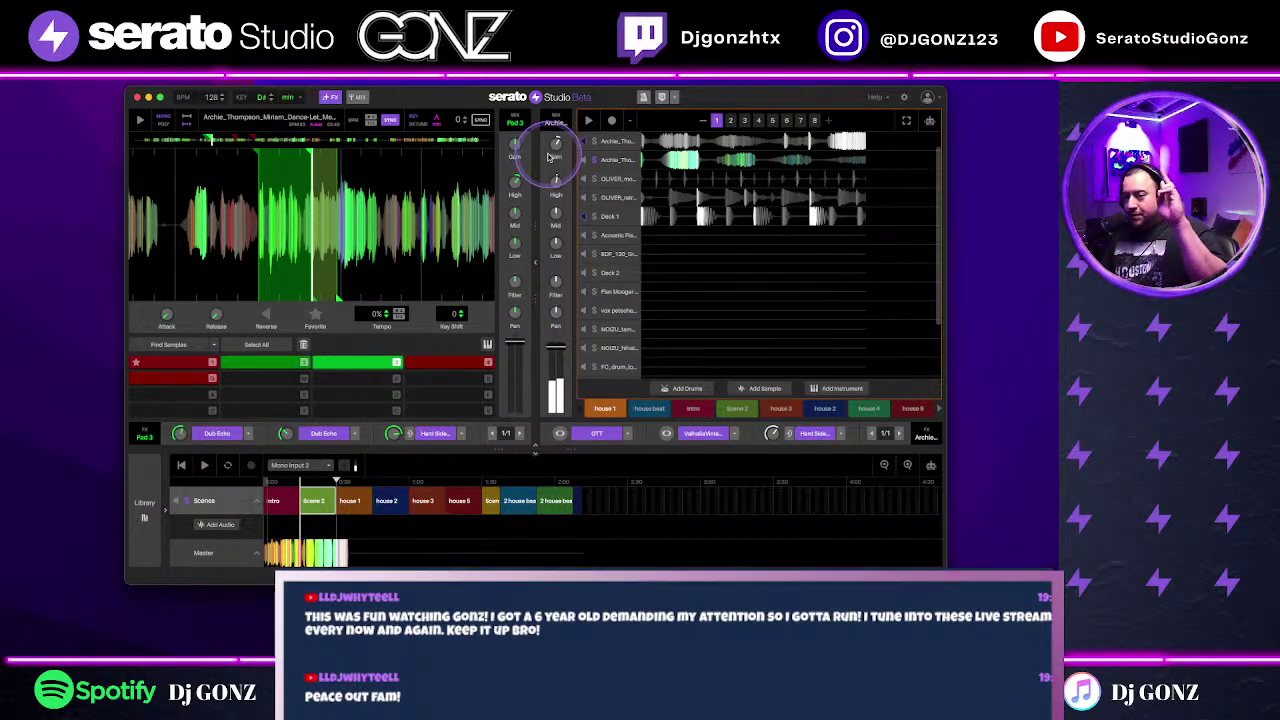
click(592, 163)
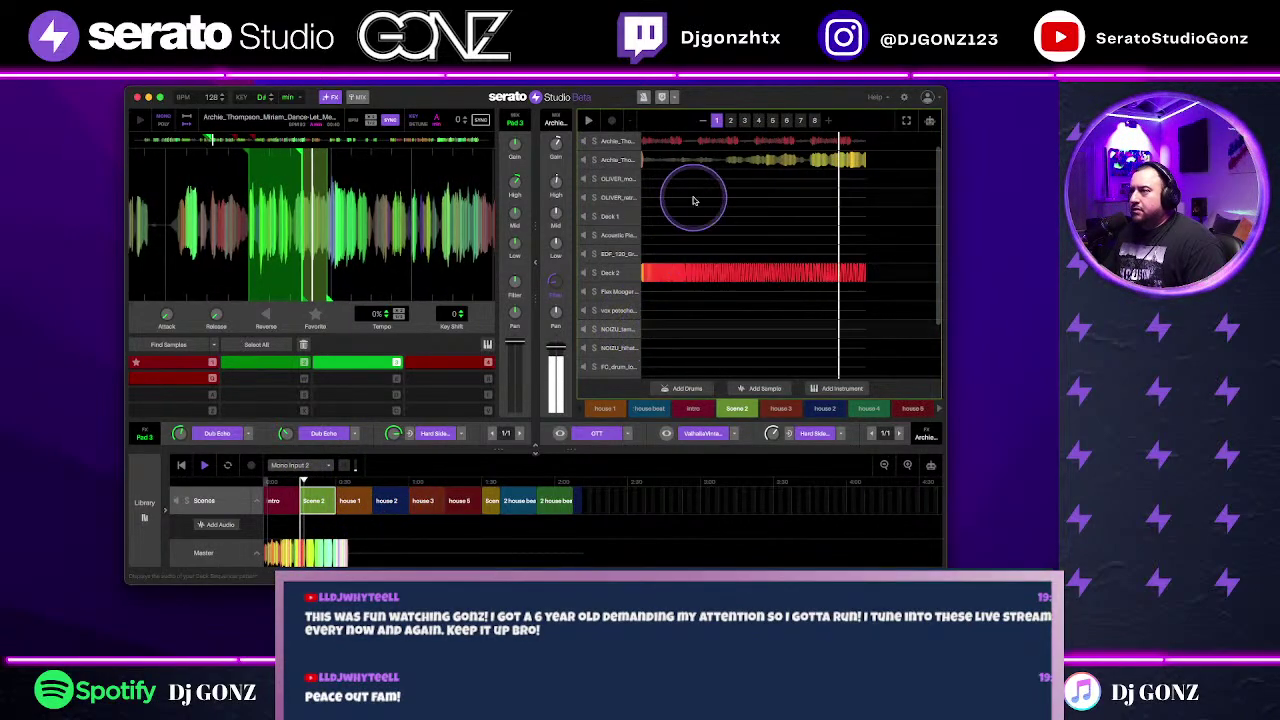
click(702, 145)
click(702, 145)
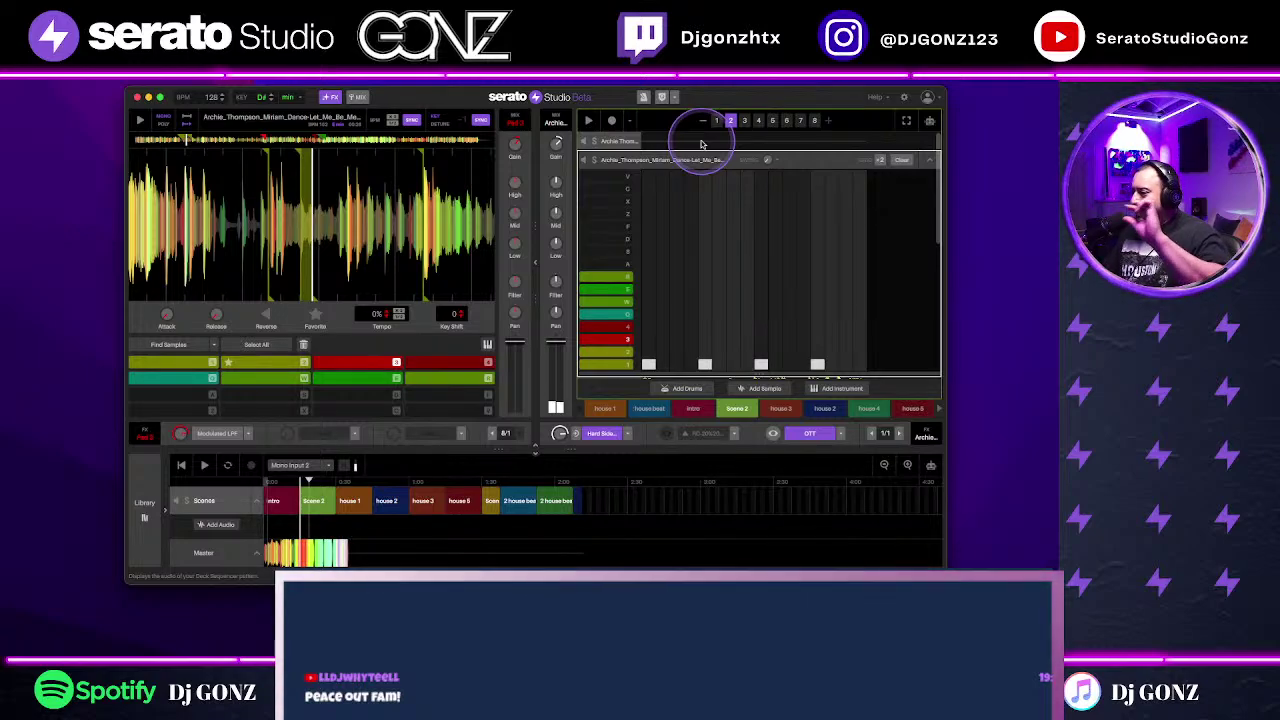
Step: Slide the vocal waveform to a later section, start the deck and trigger pad 1
click(408, 249)
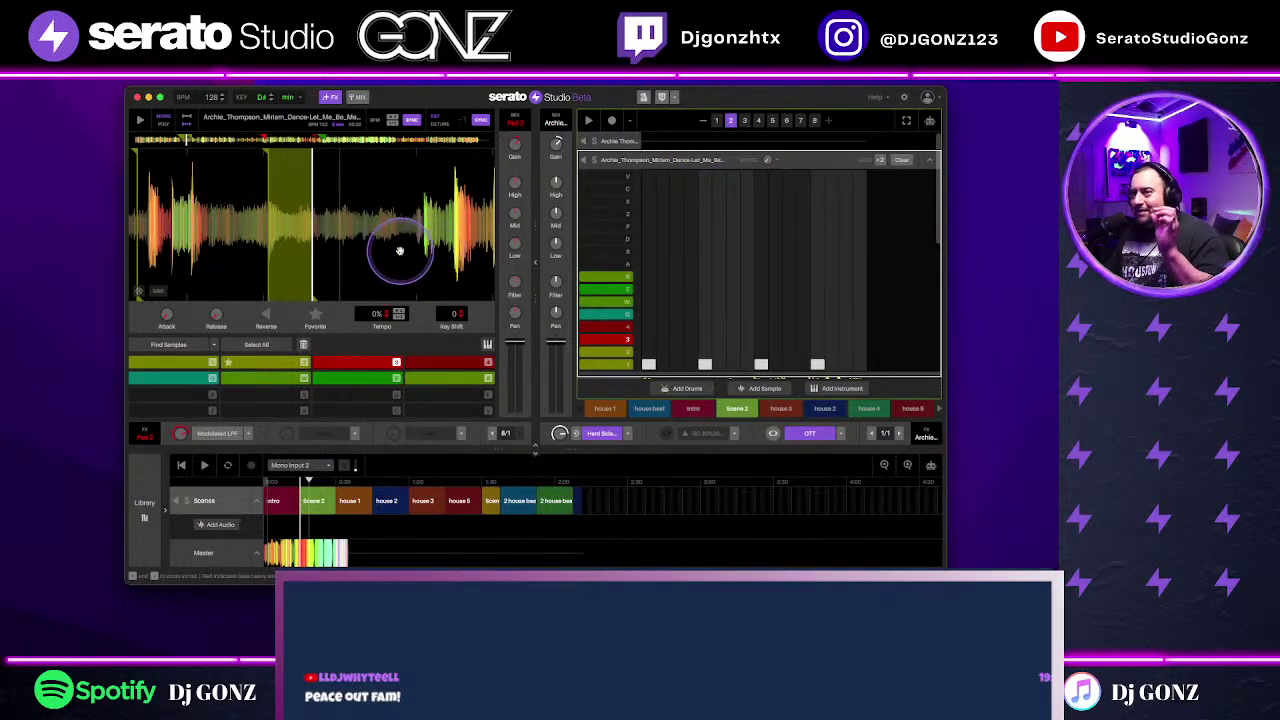
click(452, 231)
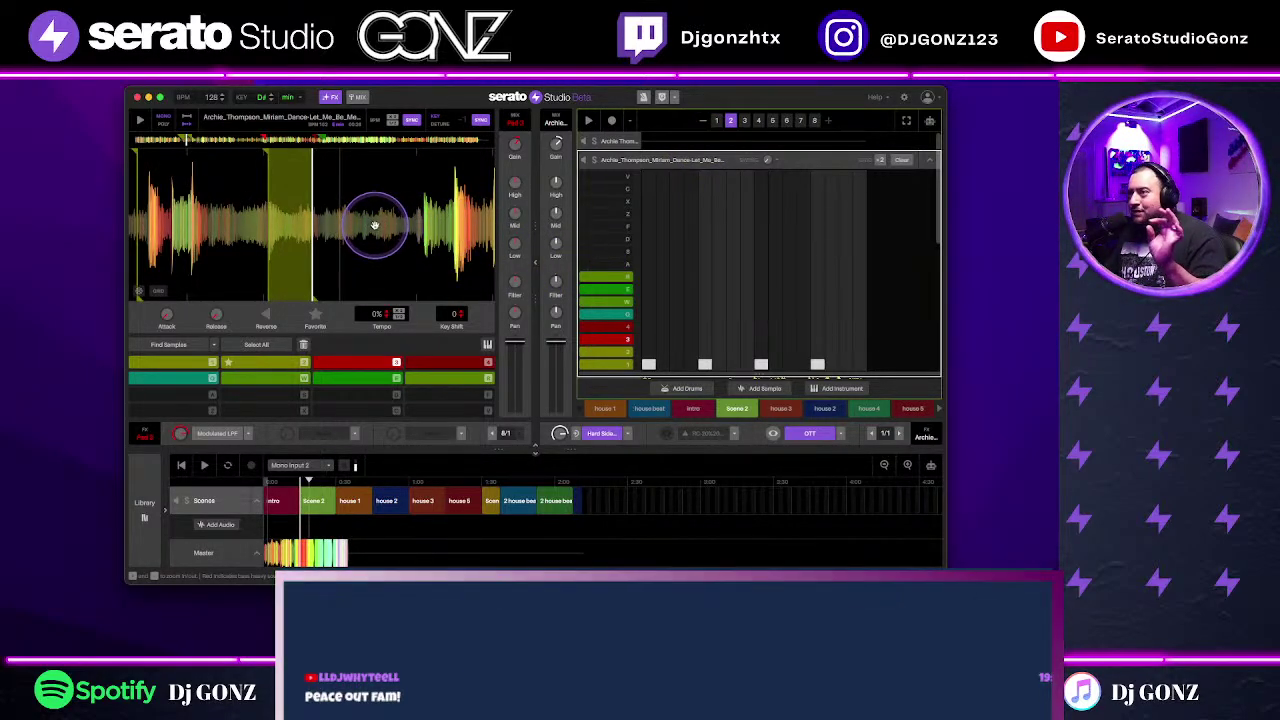
drag(374, 225, 459, 225)
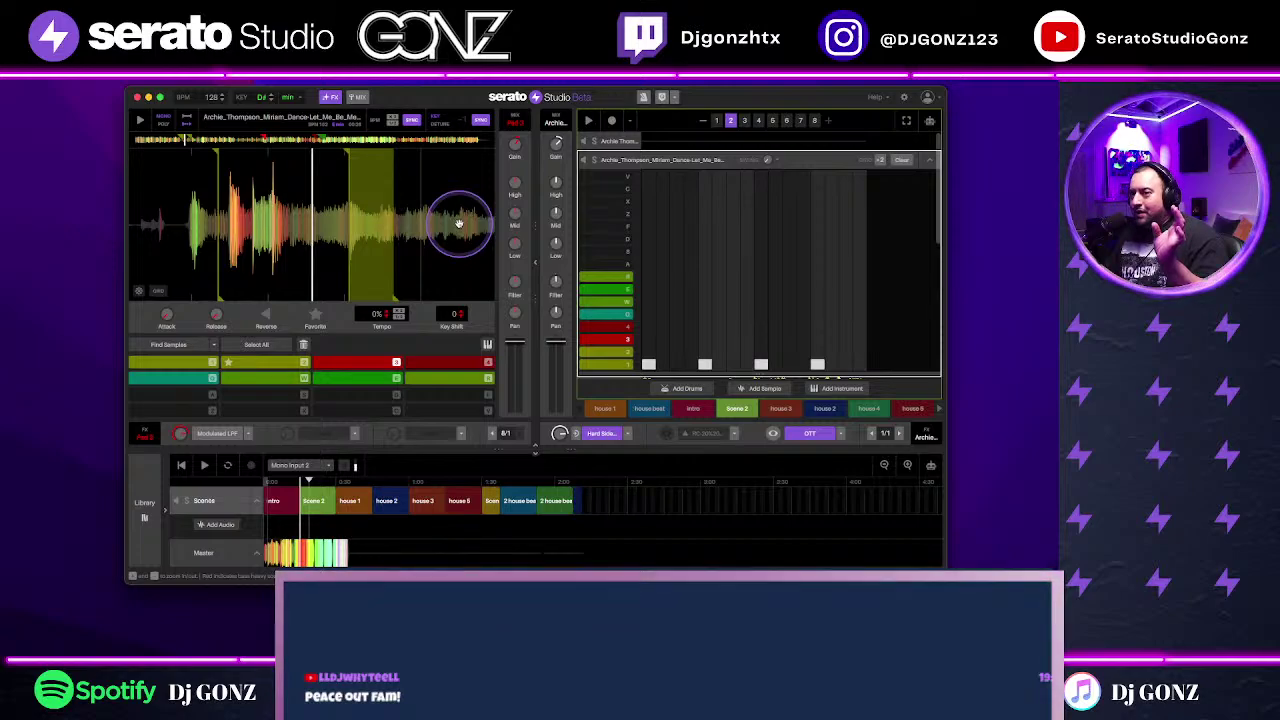
key(space)
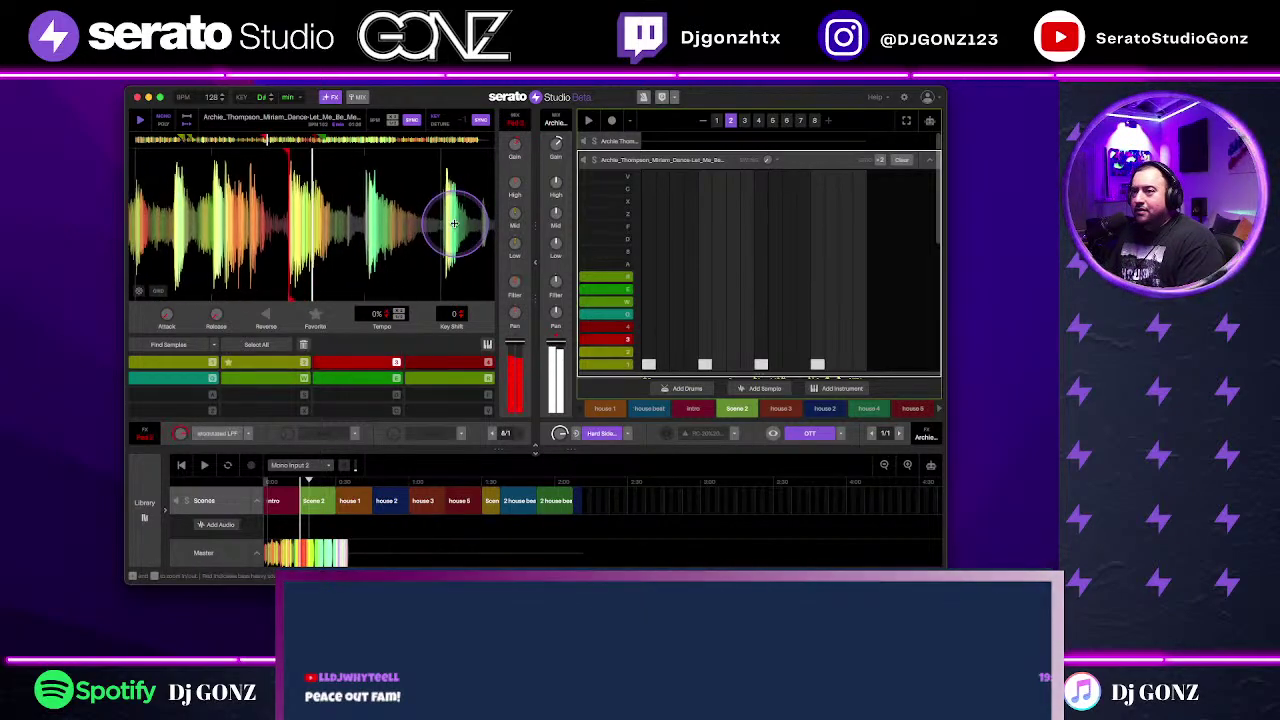
key(1)
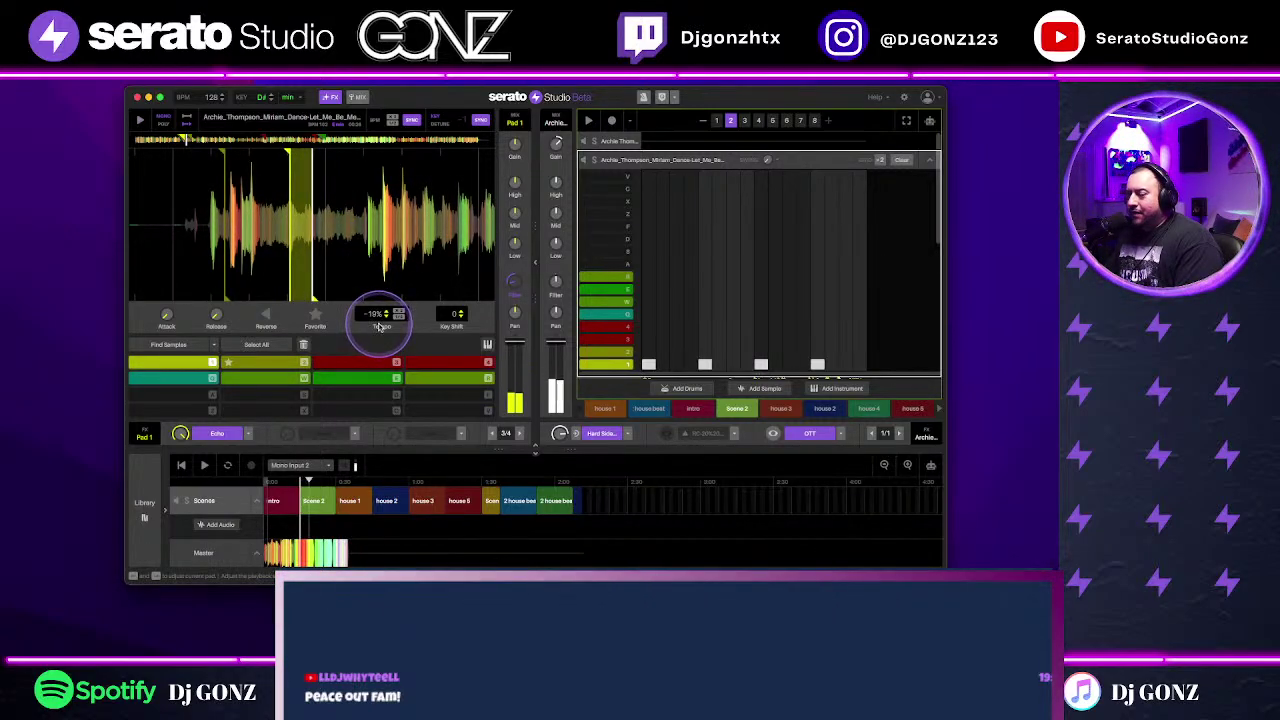
Step: Set the vocal deck to -19% tempo, play the pattern, and sweep the filter to low-pass
scroll(375, 315, down, 1)
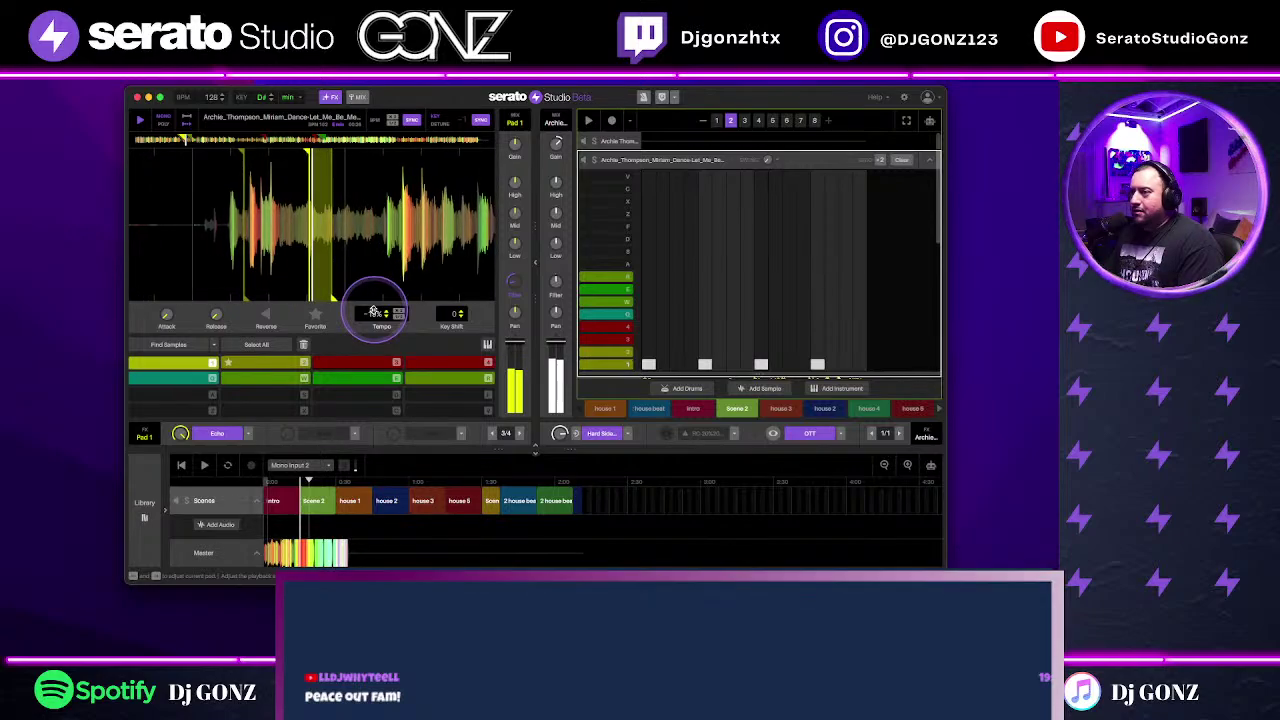
key(space)
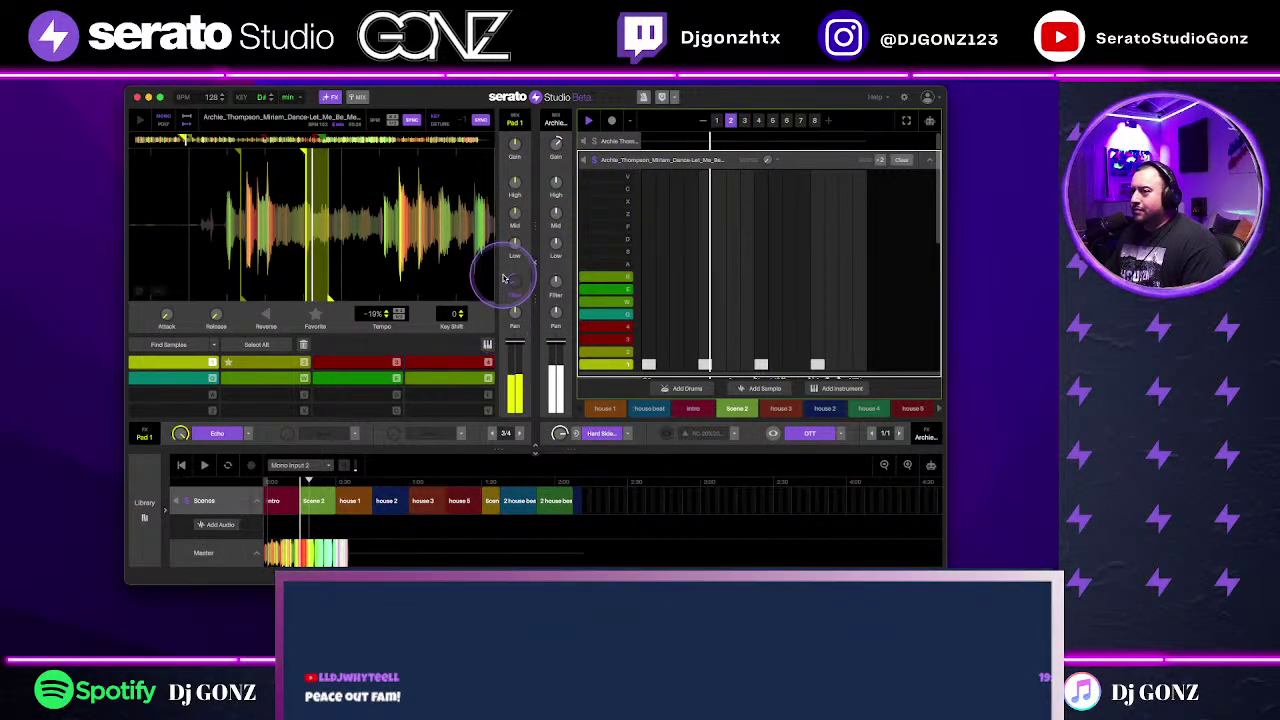
drag(518, 281, 518, 284)
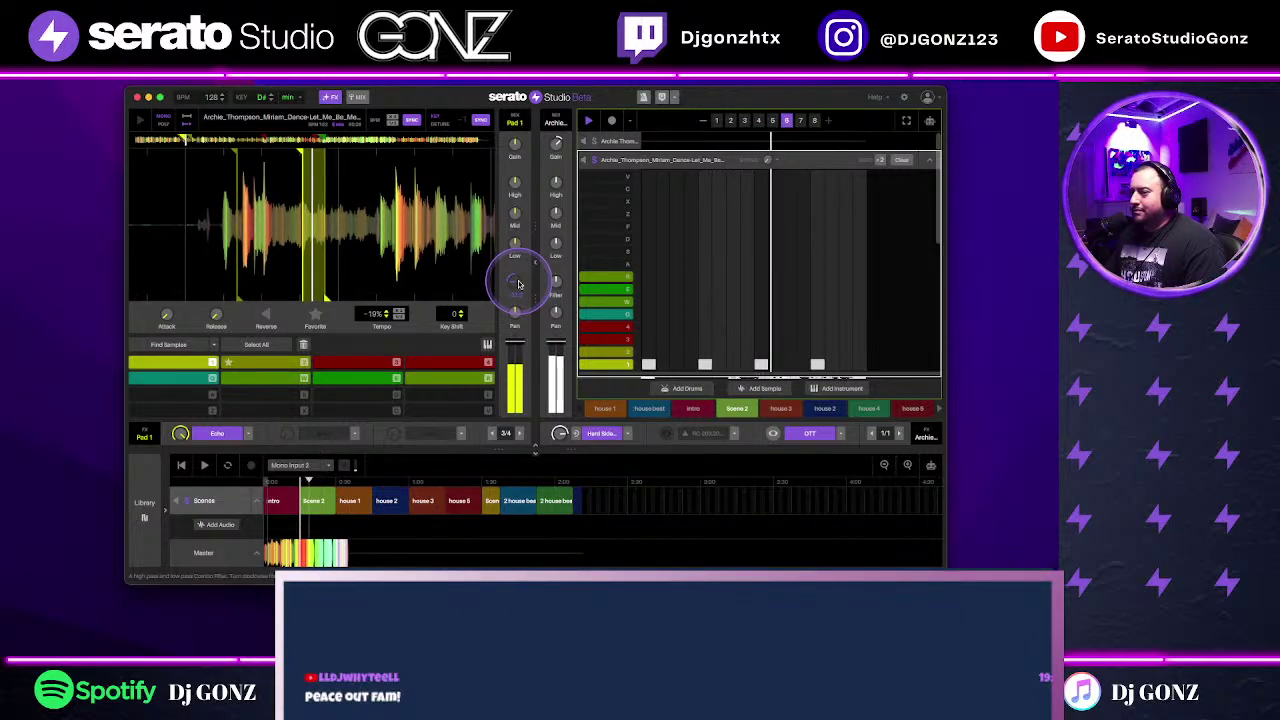
drag(518, 284, 518, 284)
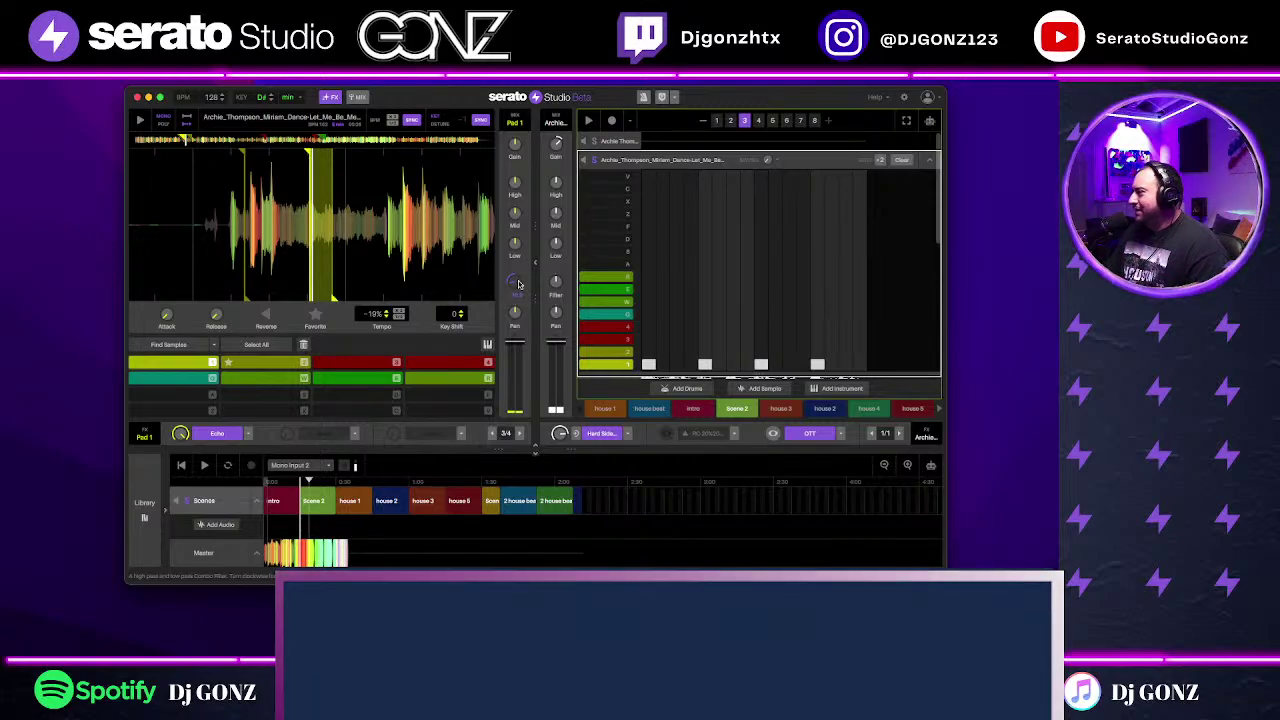
drag(248, 270, 516, 272)
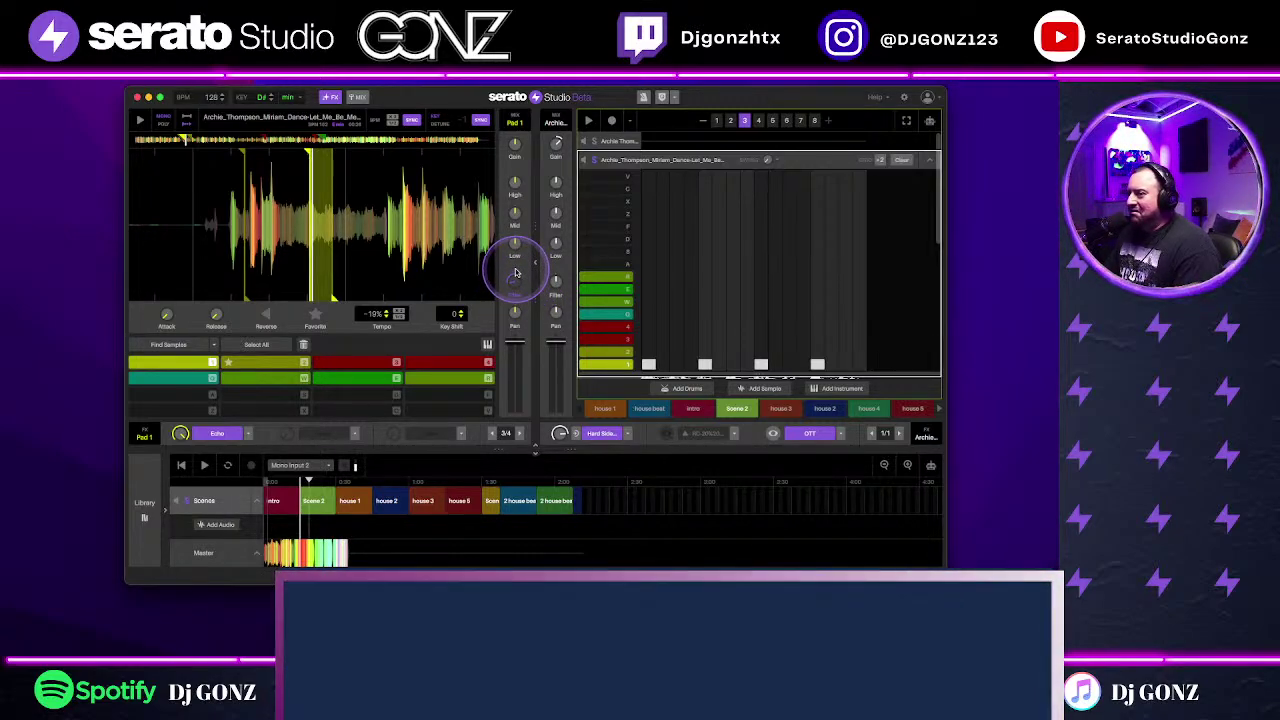
drag(516, 272, 595, 165)
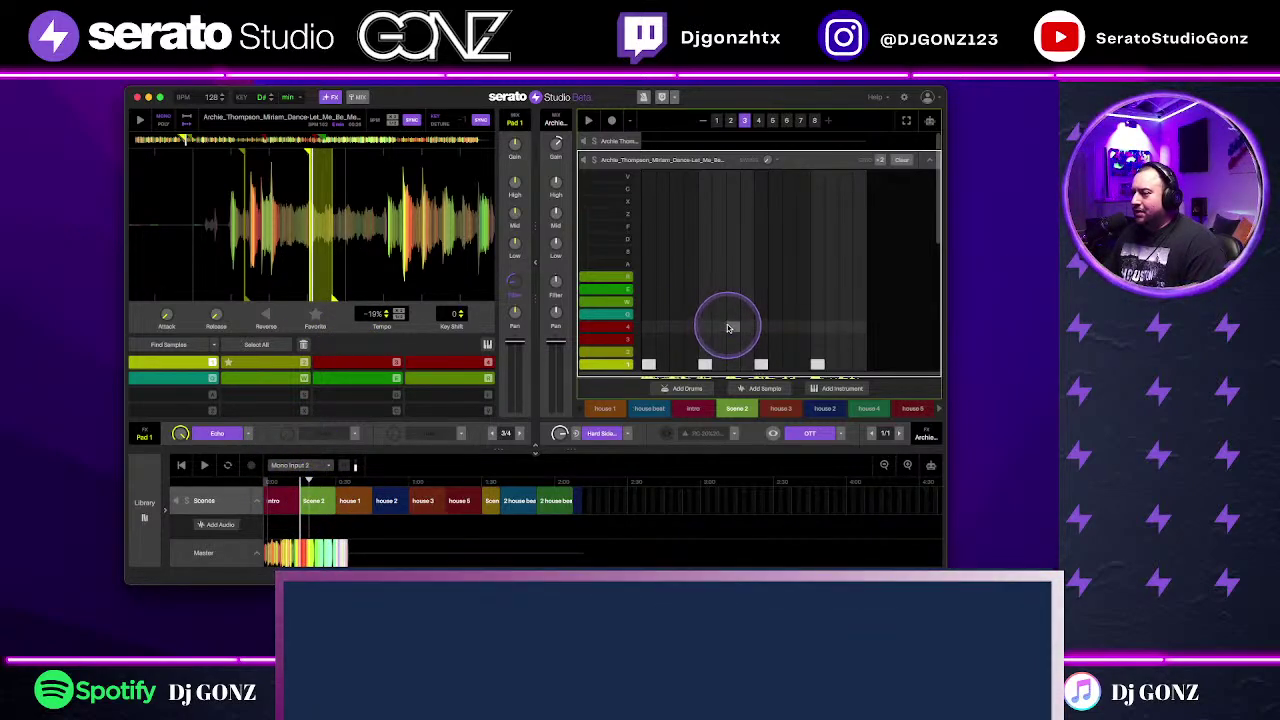
Step: Play the third pattern, collapse the pattern editor, and switch to the house 1 scene
key(space)
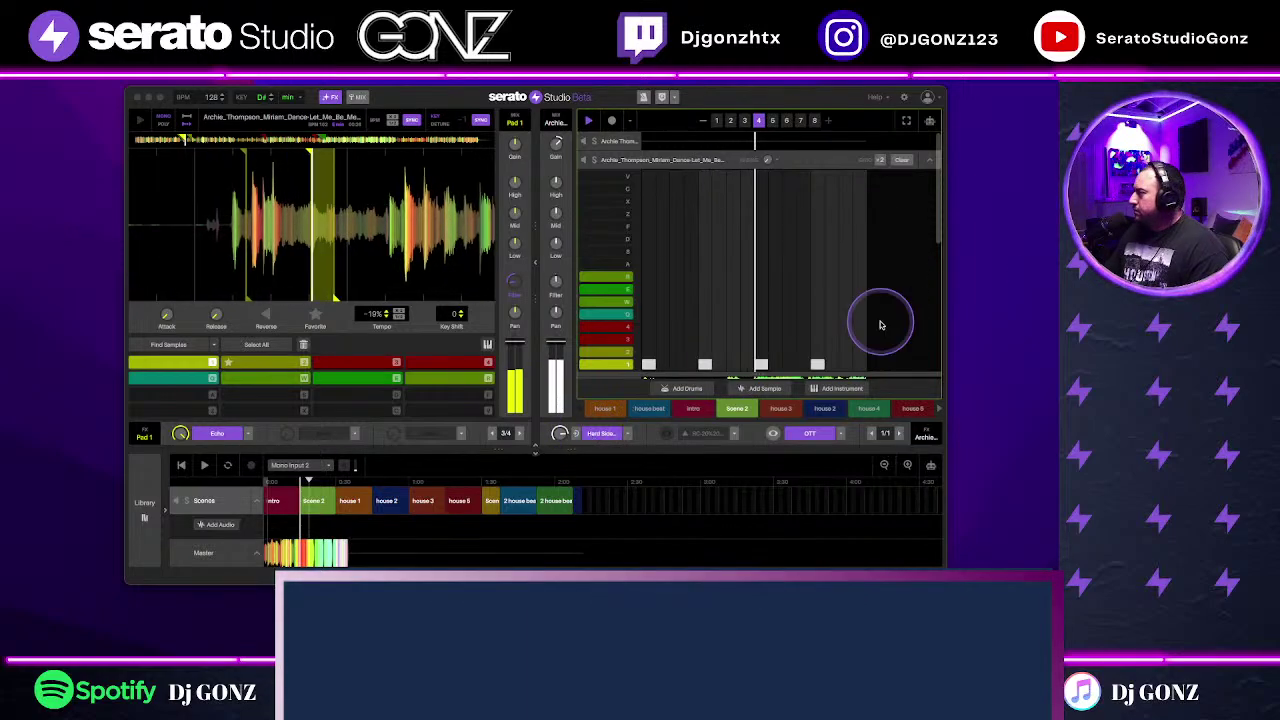
click(929, 161)
click(606, 410)
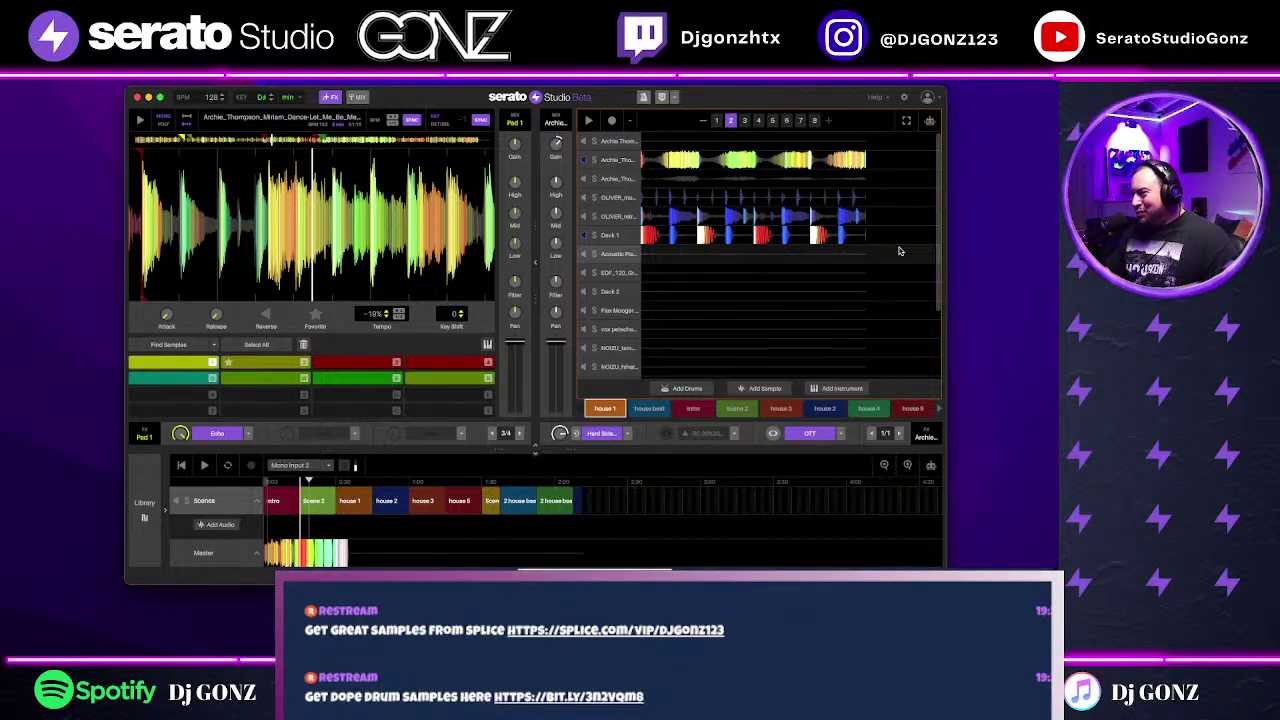
Step: Move the rightmost vox clip down to another track row and open it in its editor
scroll(838, 332, down, 3)
scroll(838, 332, up, 3)
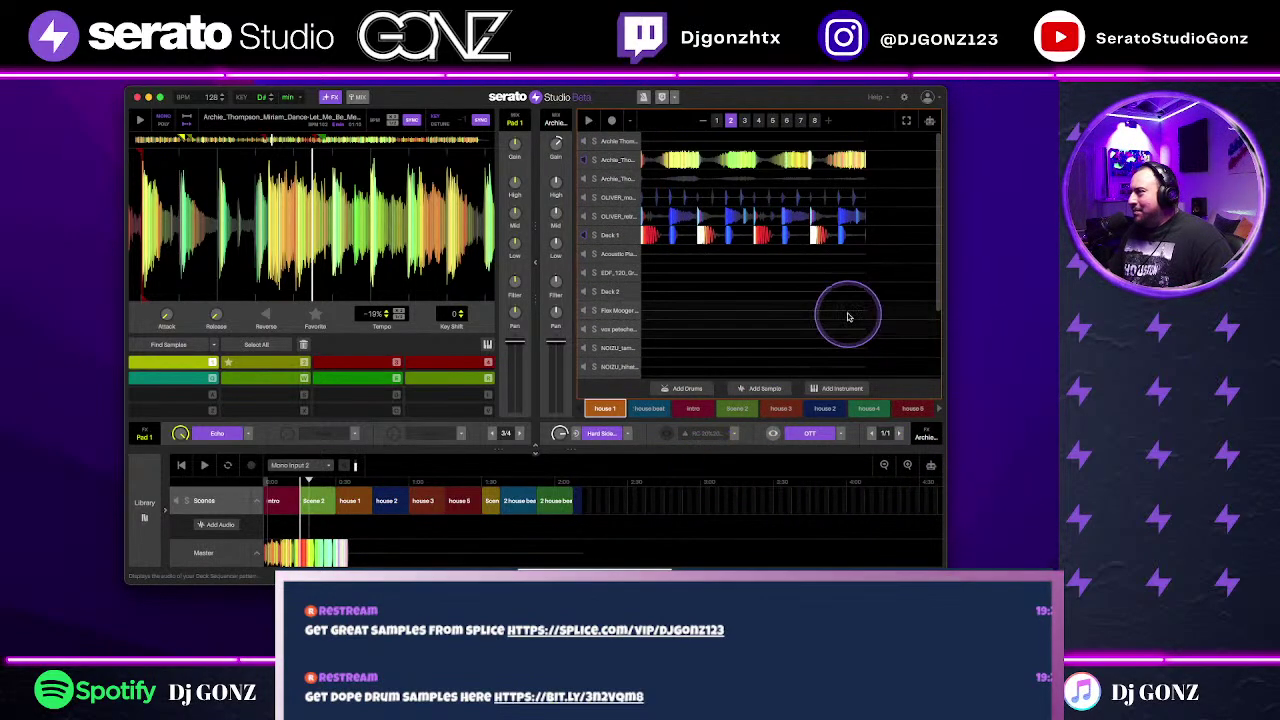
click(929, 121)
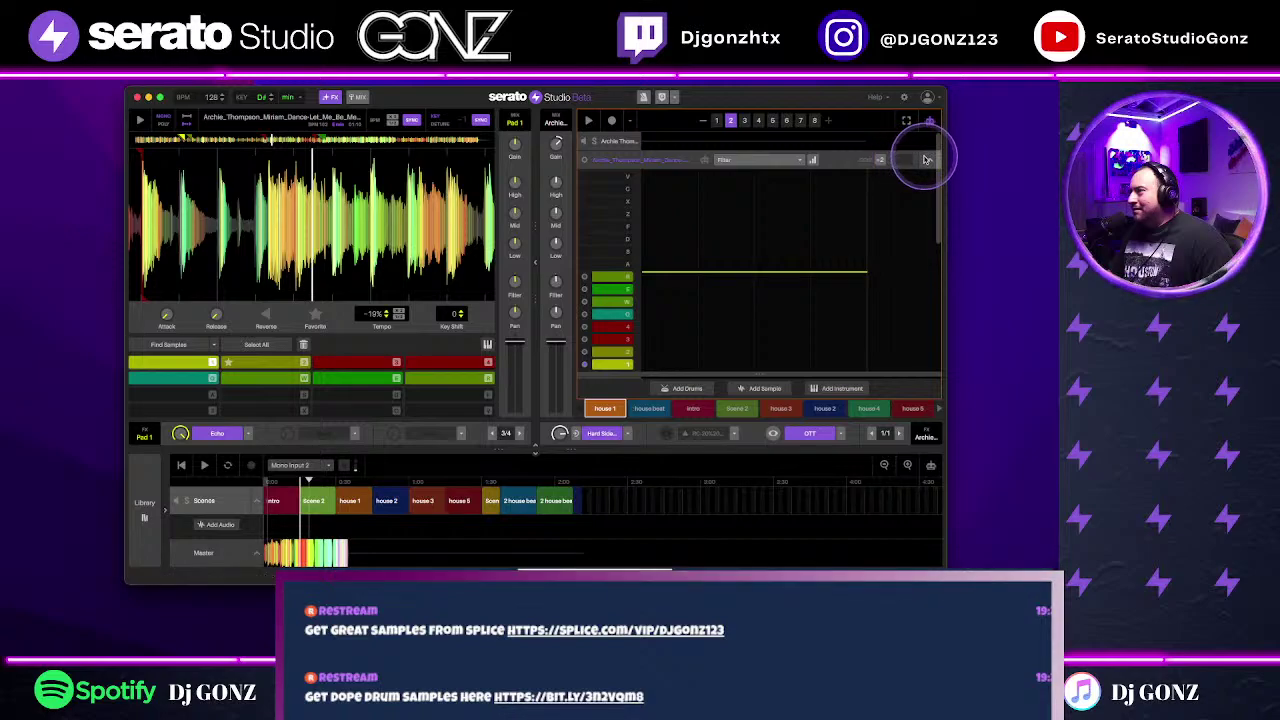
click(929, 121)
scroll(838, 330, down, 3)
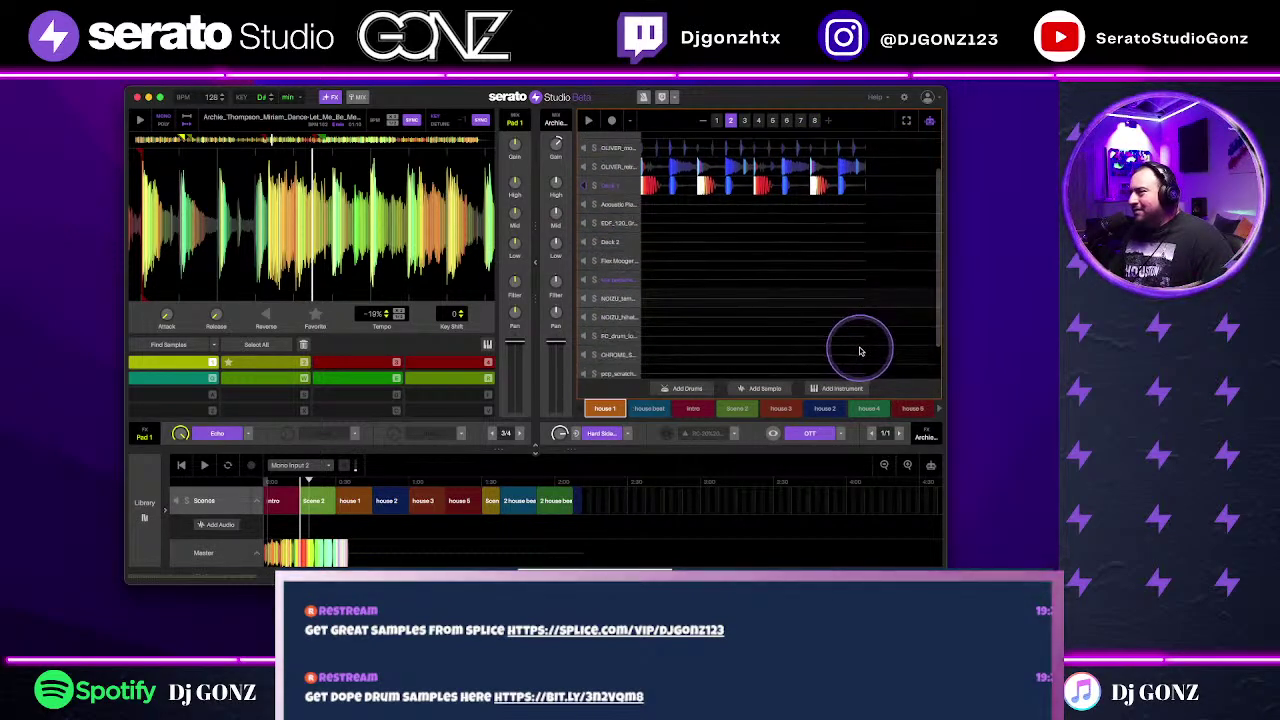
drag(822, 143, 829, 237)
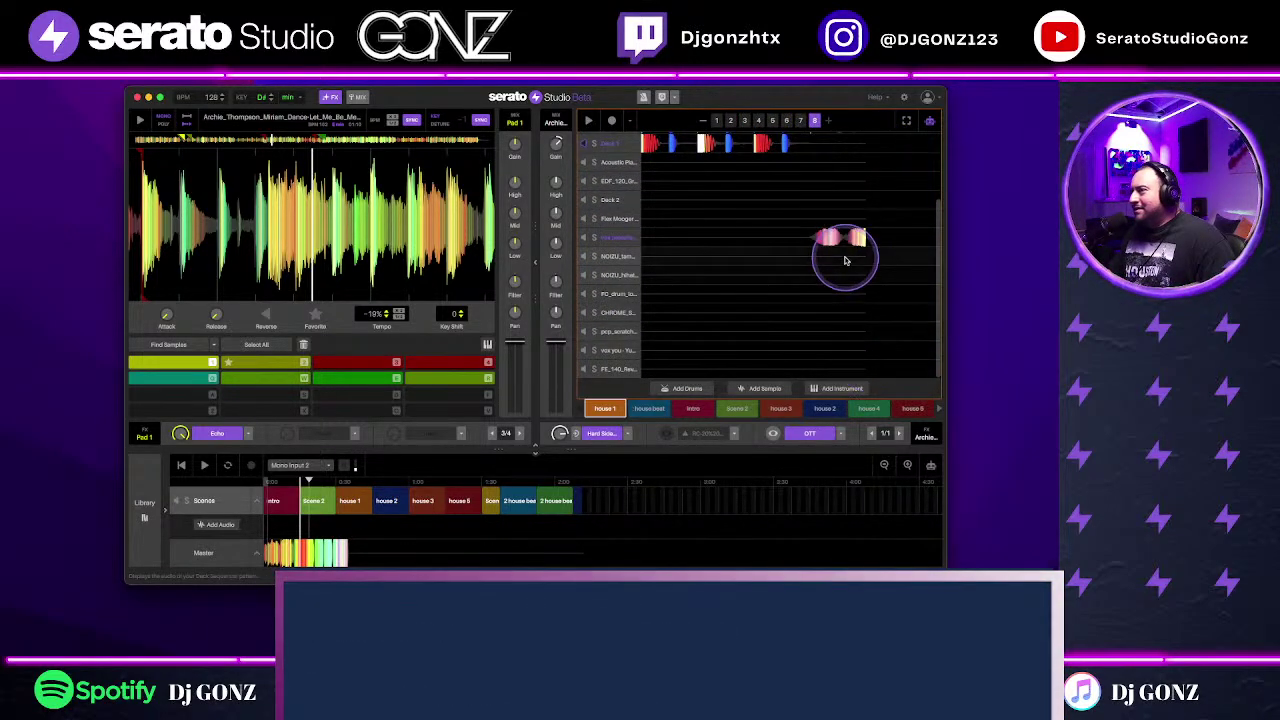
double_click(833, 240)
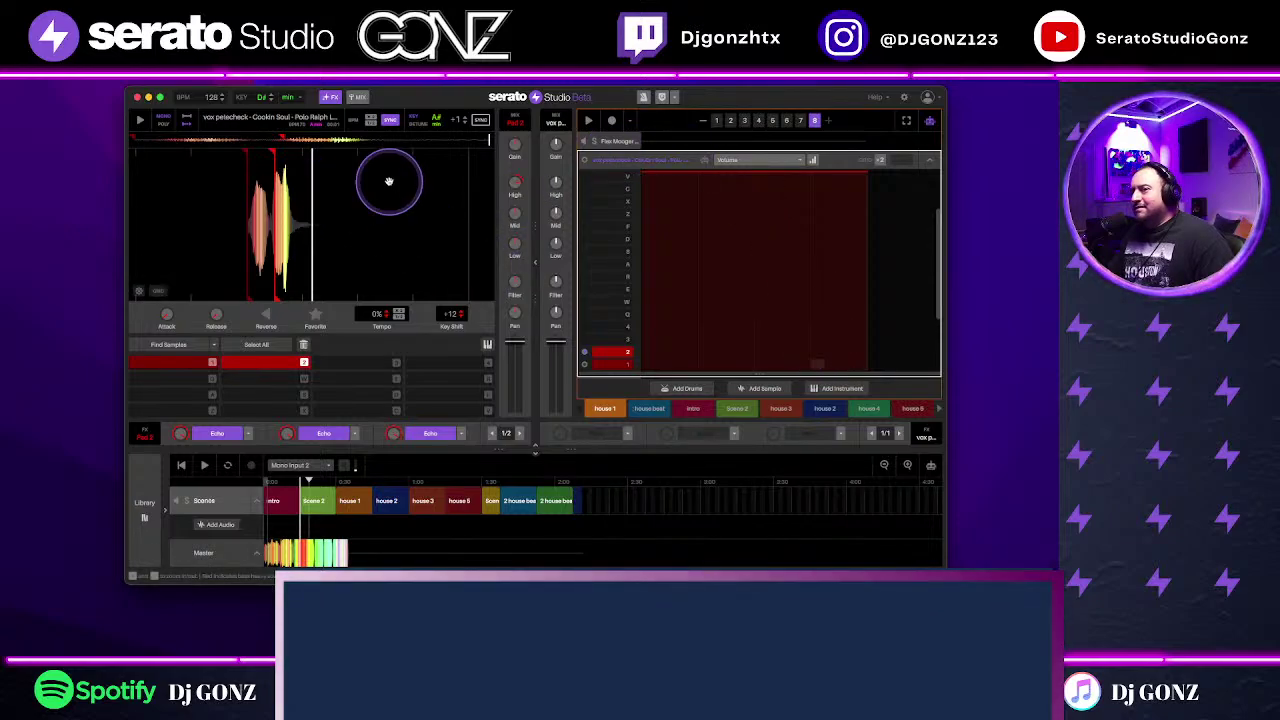
Step: Jump to pattern 8, play the house 2 scene, and collapse the note editor
click(589, 119)
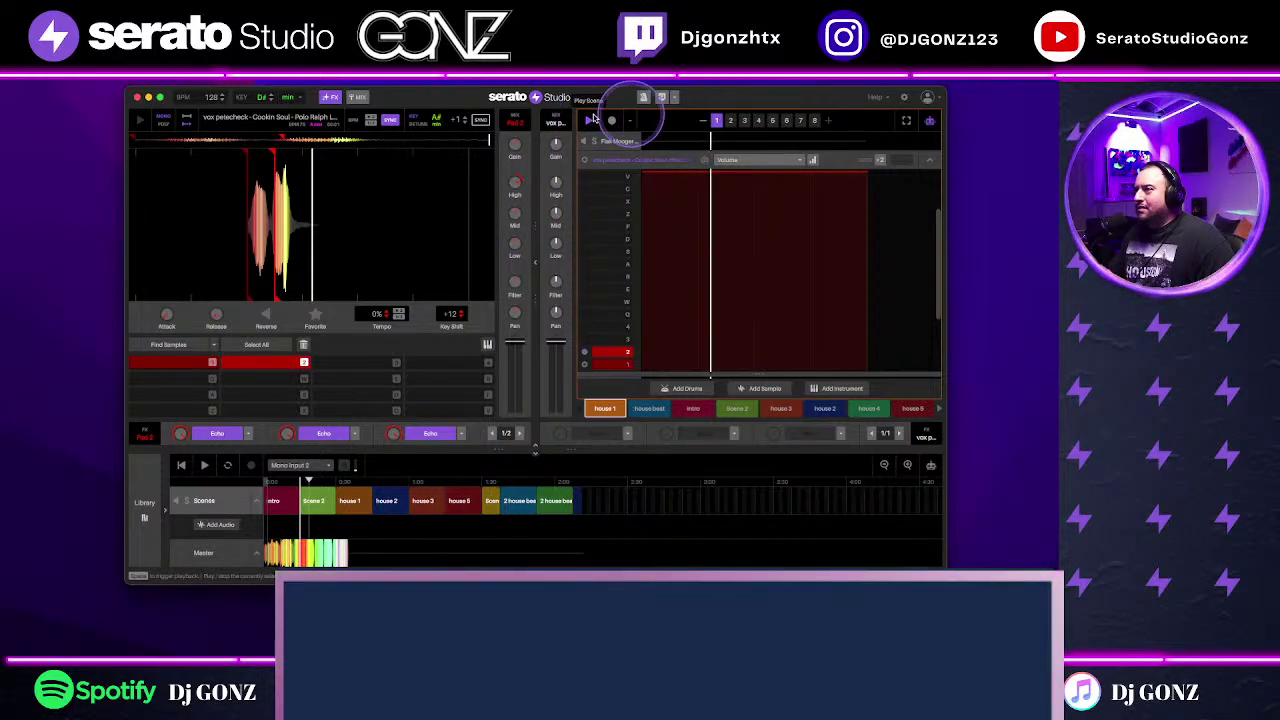
click(815, 121)
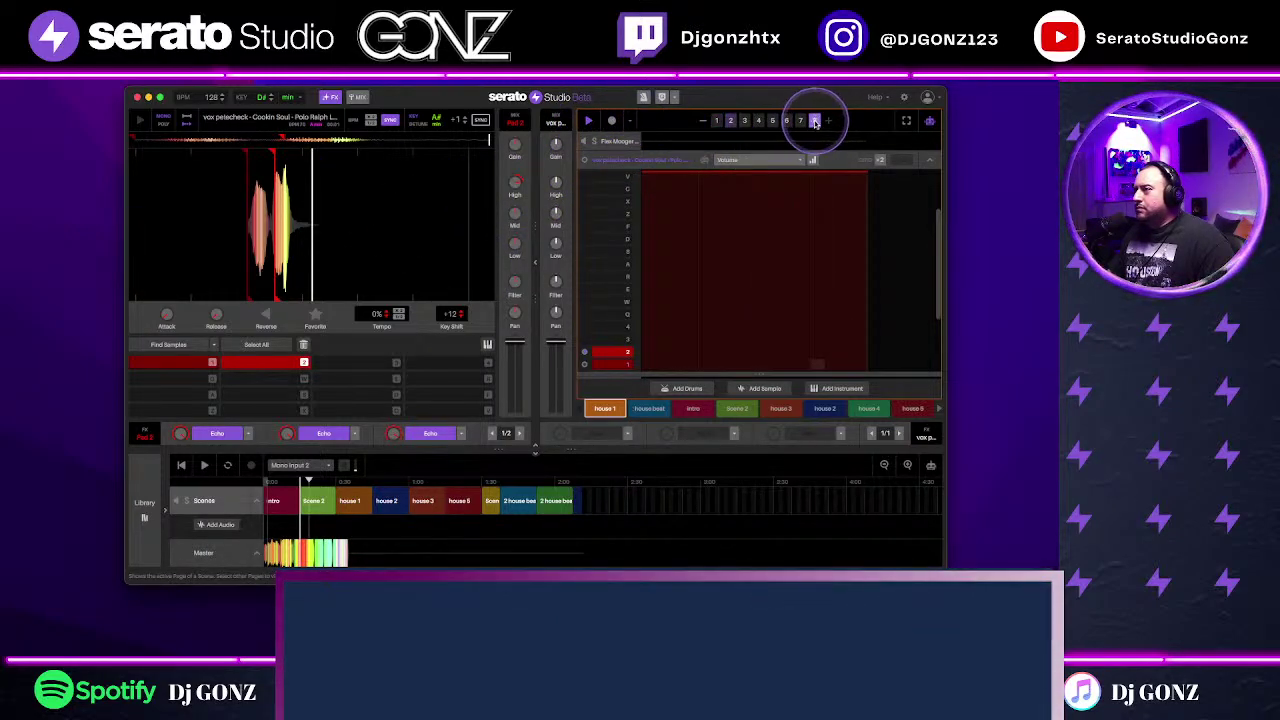
click(828, 410)
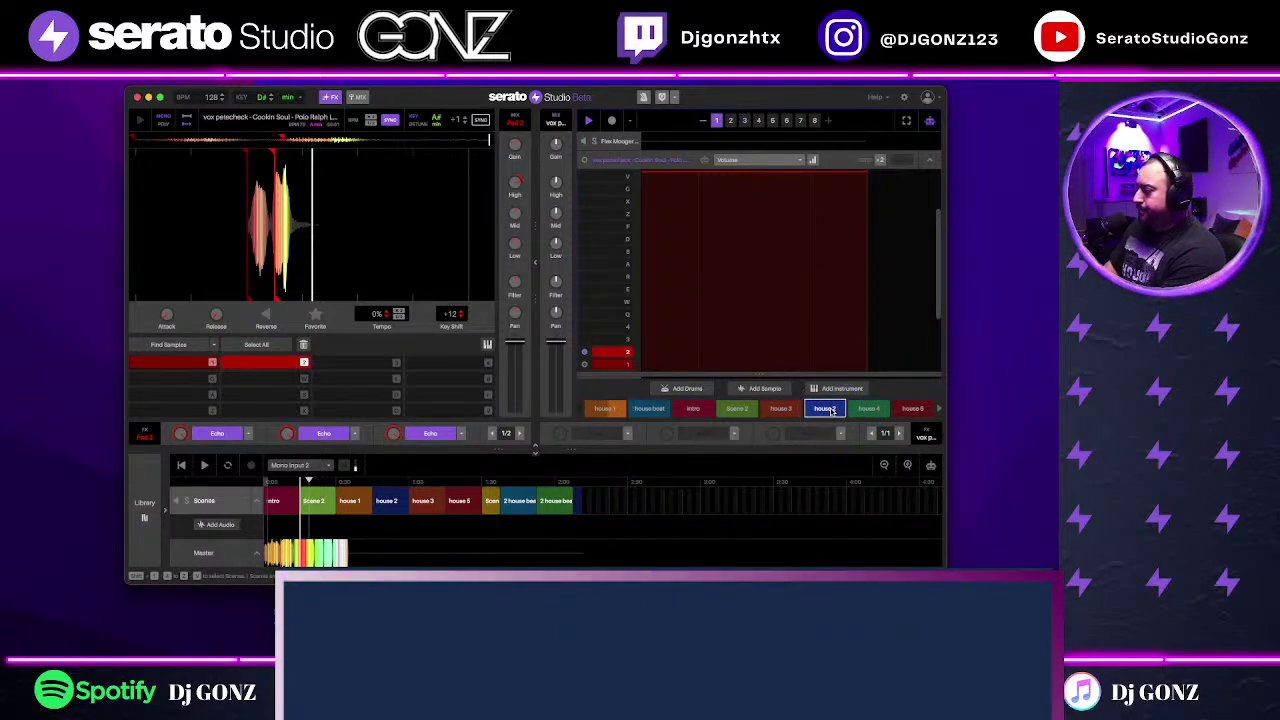
click(907, 401)
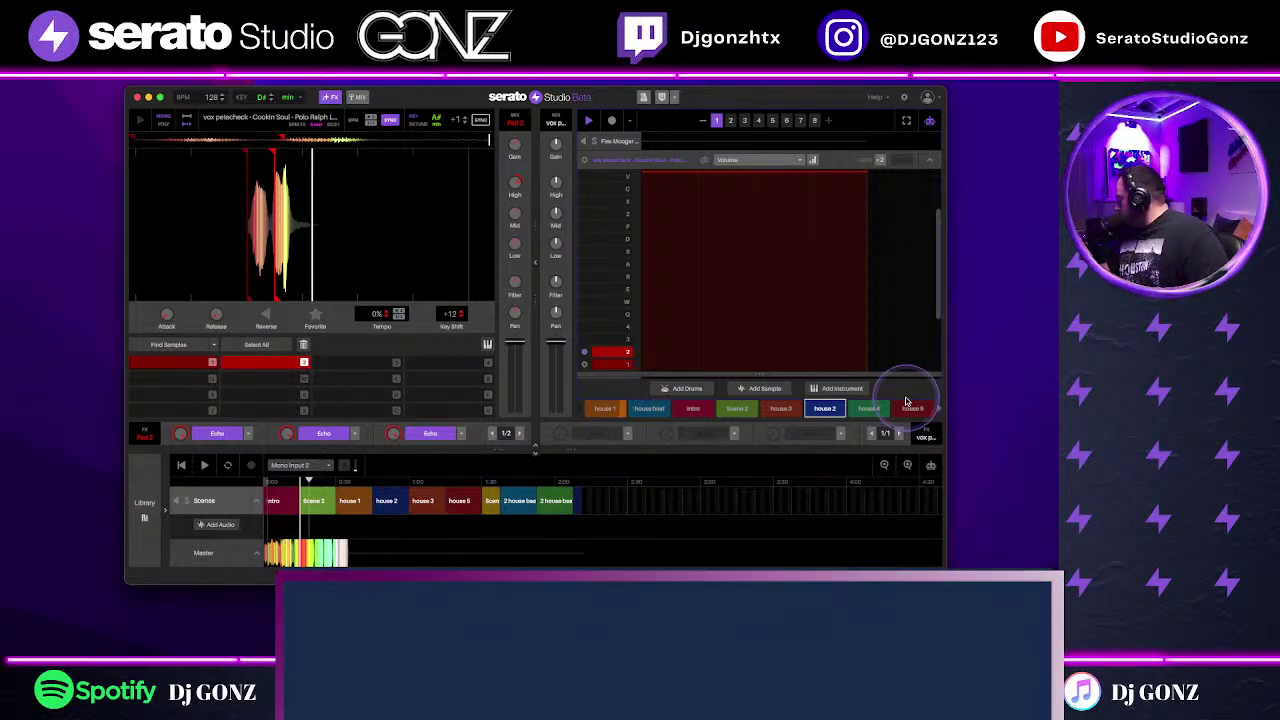
key(space)
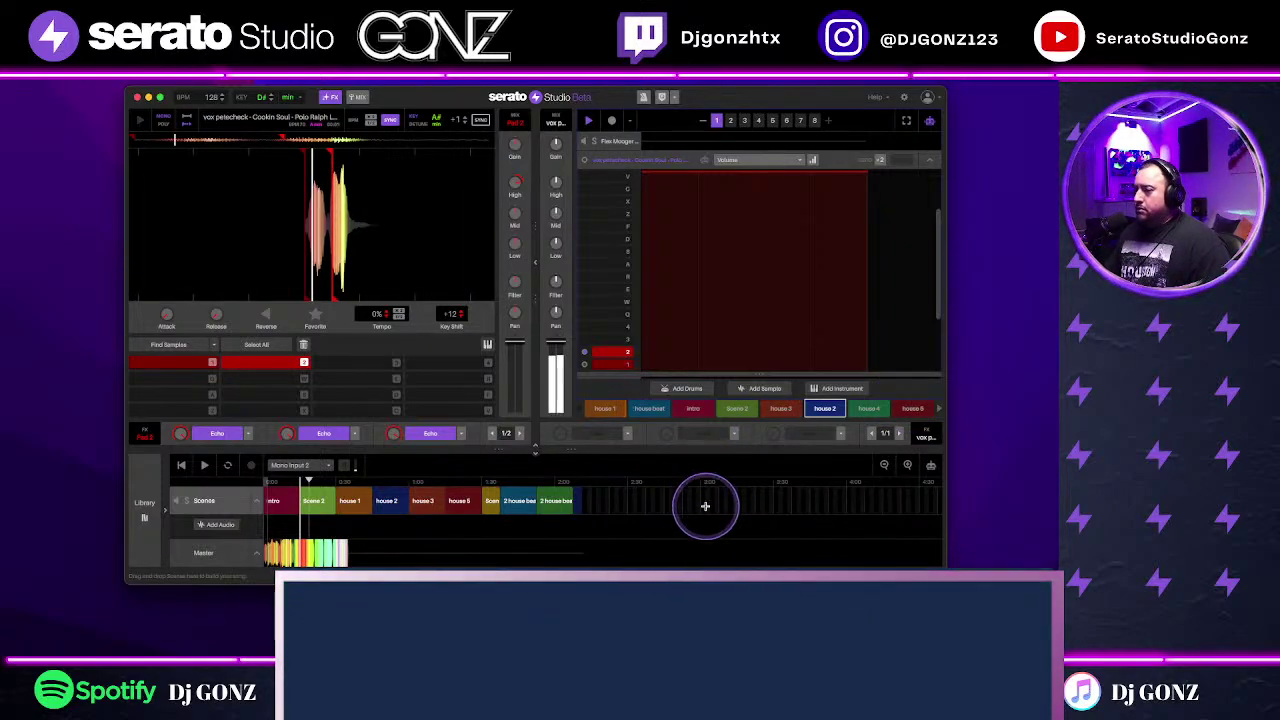
click(929, 160)
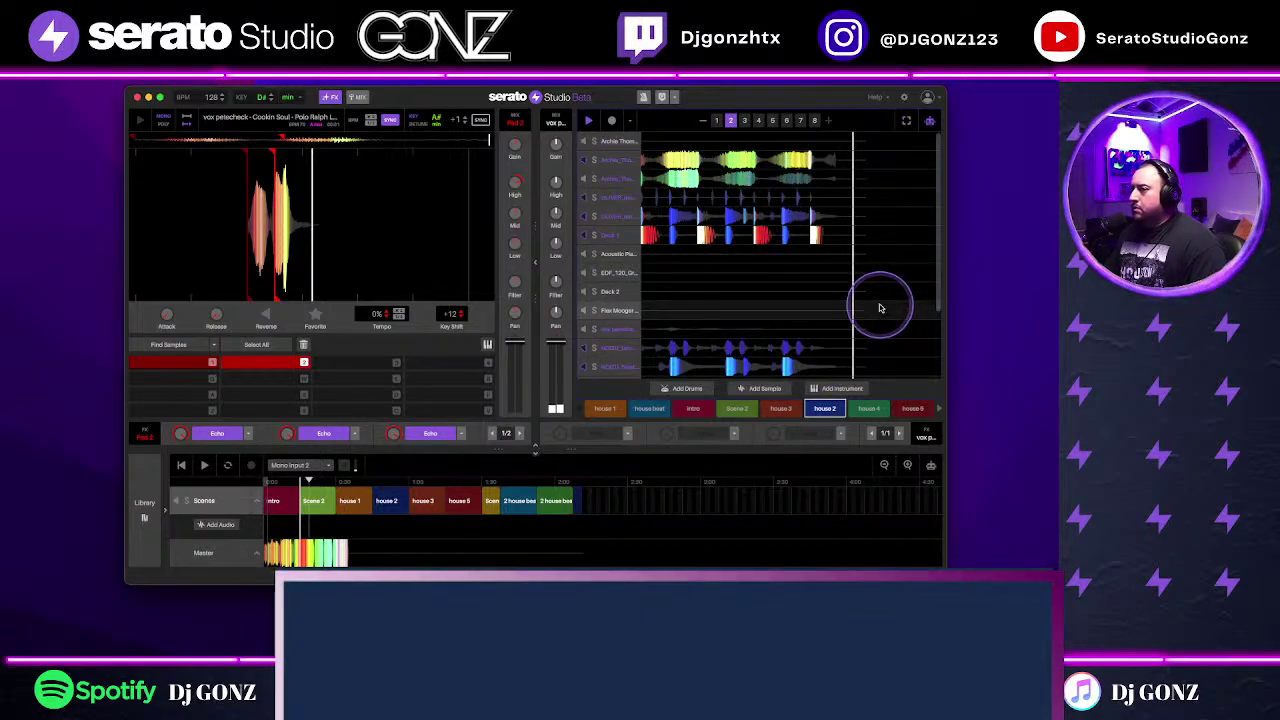
Step: Make house 3 the active scene and open its pcp_scratch01 clip in the note editor
scroll(880, 300, up, 3)
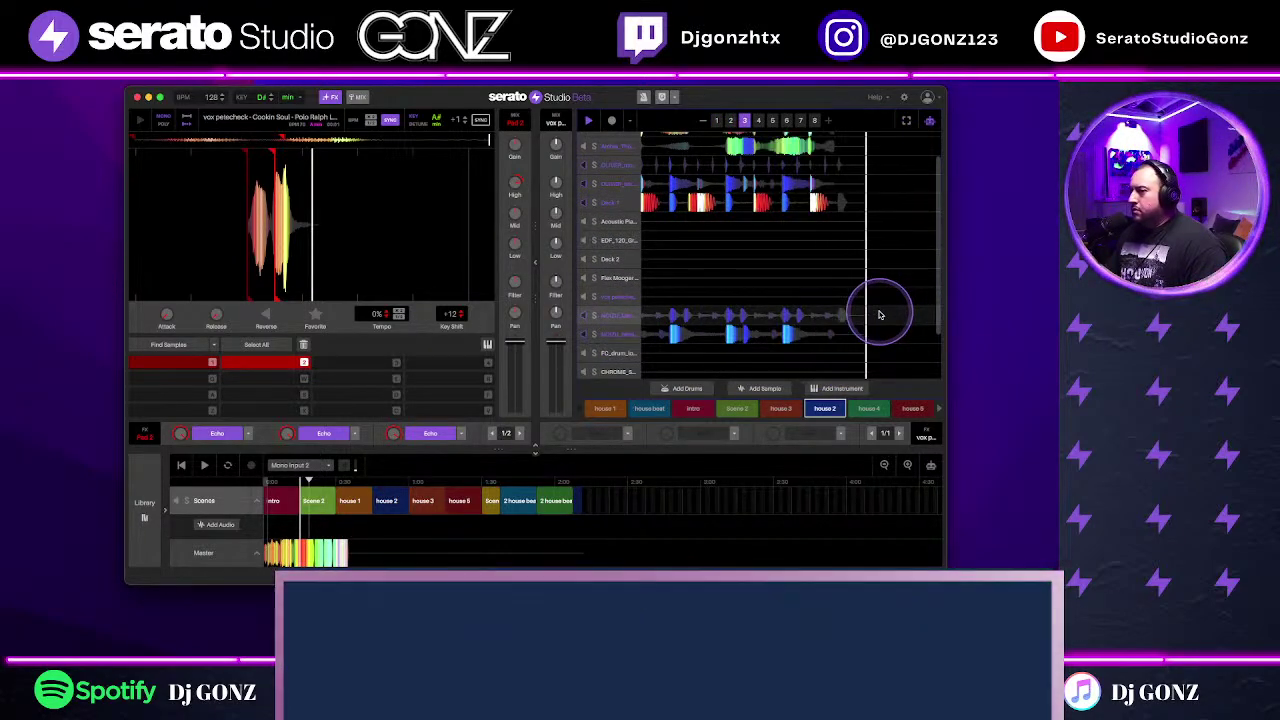
scroll(880, 315, up, 2)
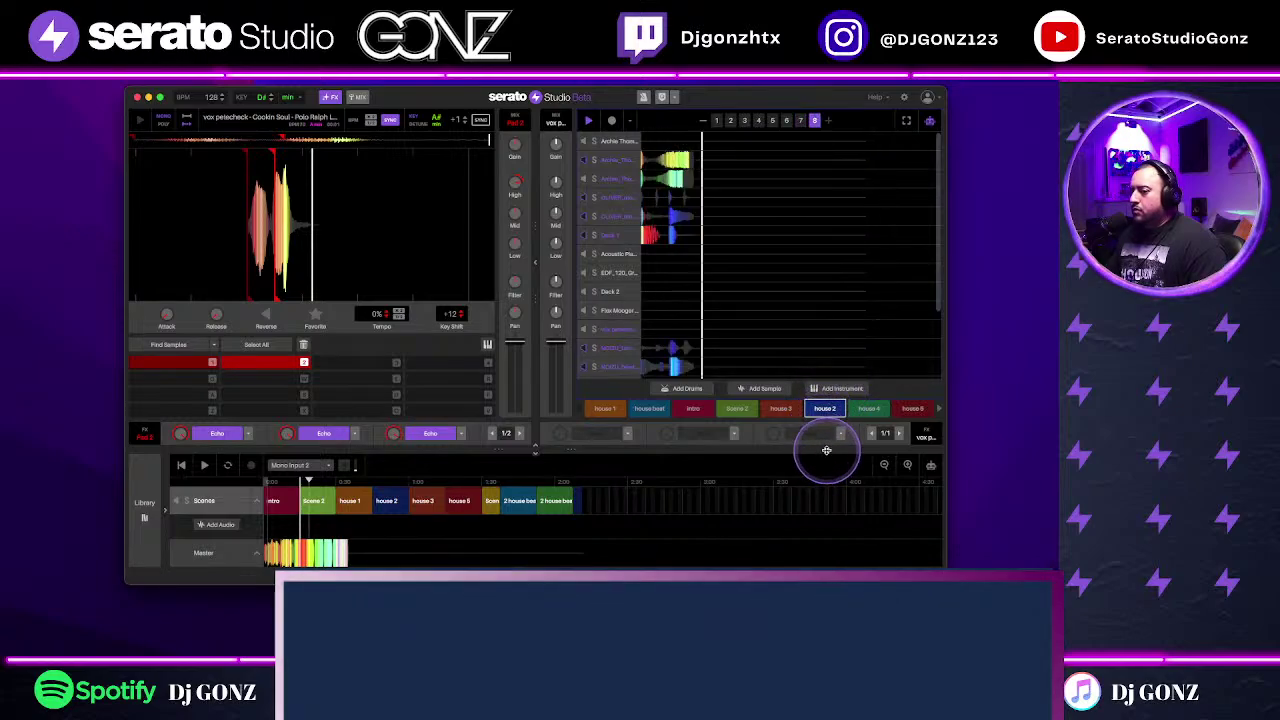
click(799, 410)
click(800, 411)
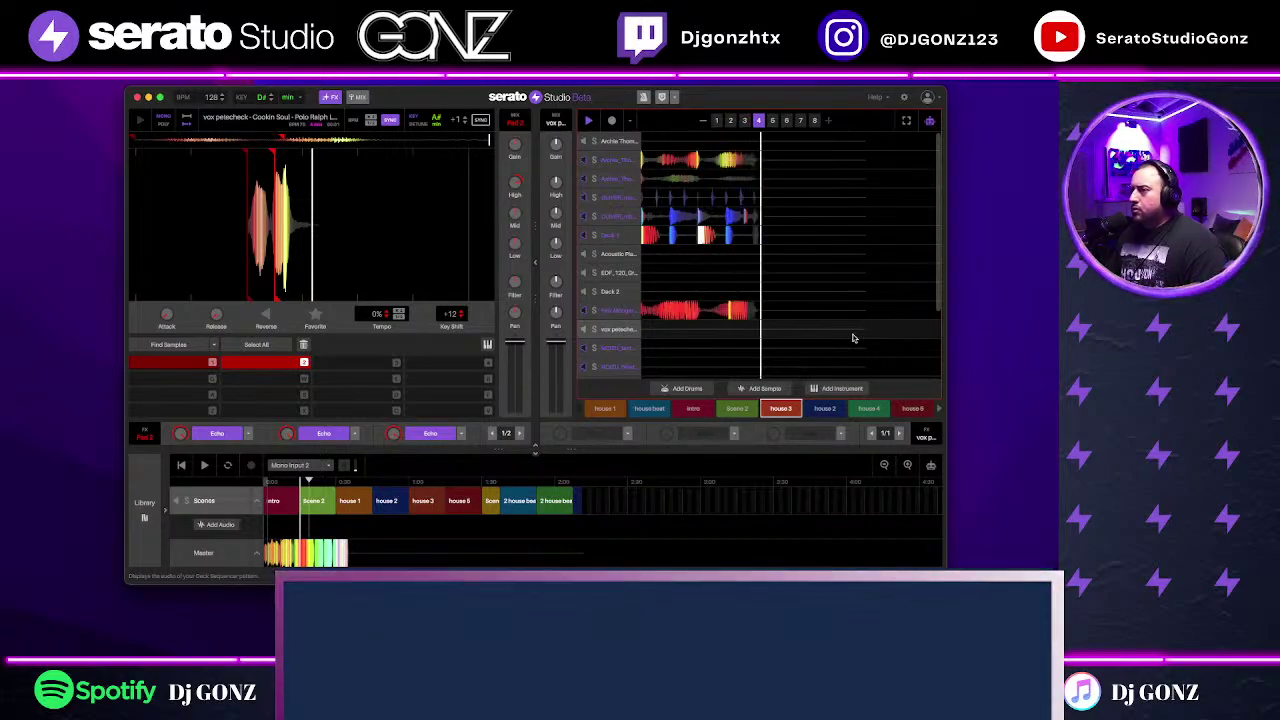
click(855, 340)
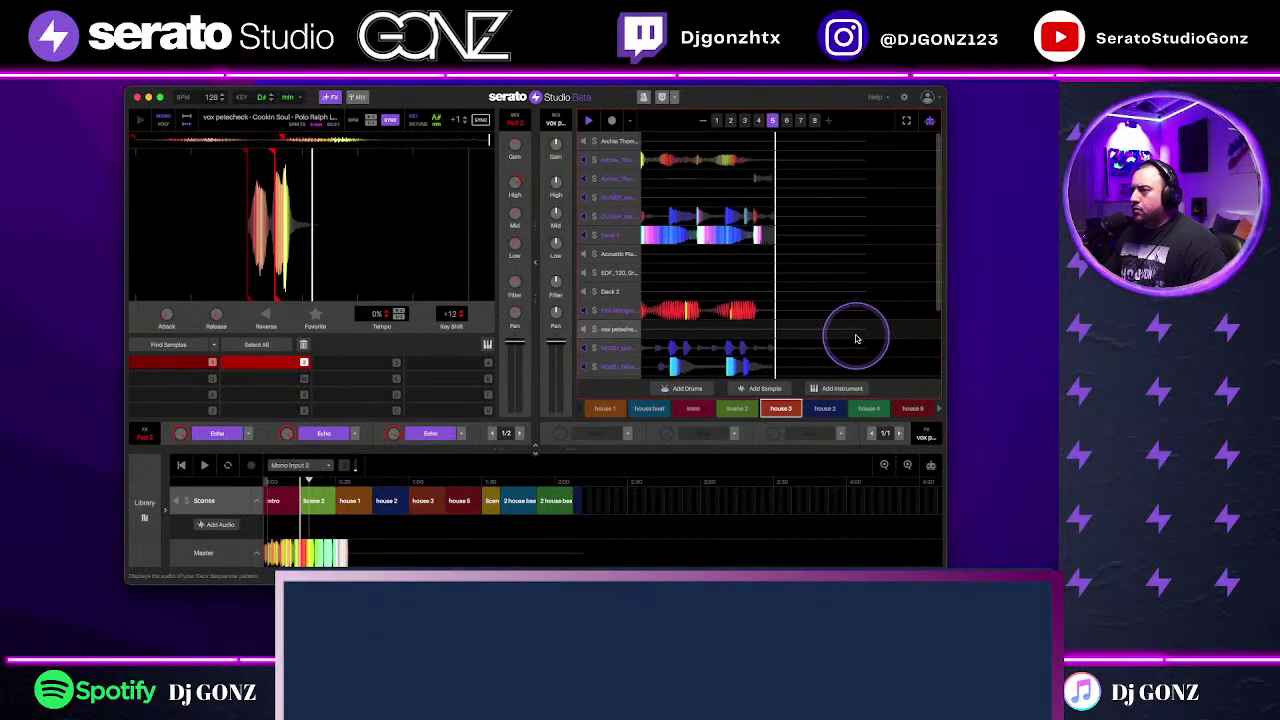
scroll(856, 339, down, 3)
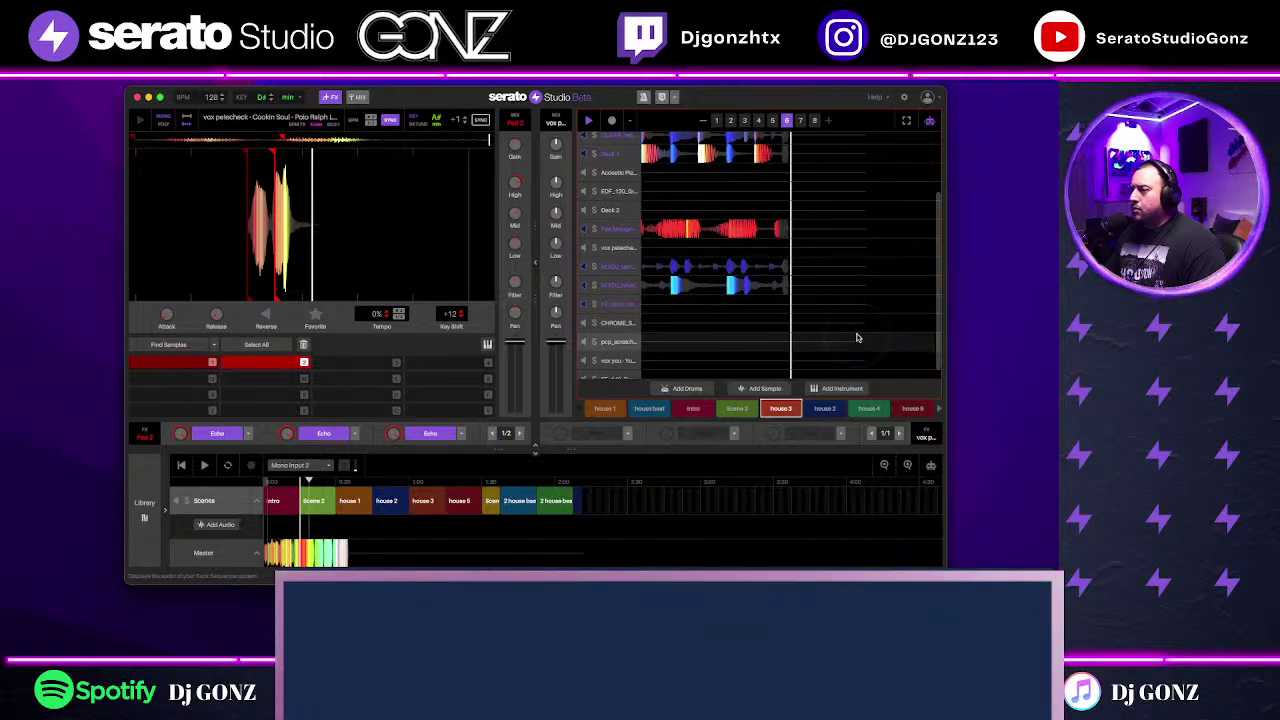
scroll(856, 339, up, 3)
scroll(857, 338, down, 1)
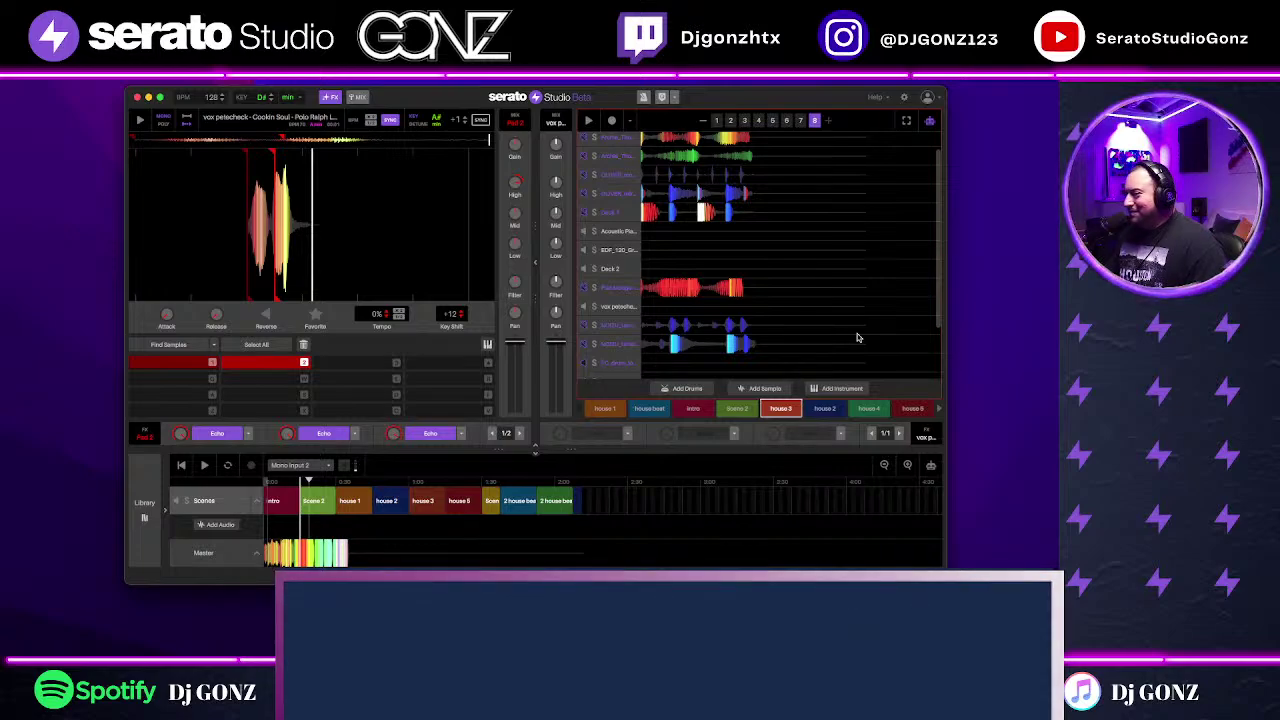
scroll(834, 343, down, 3)
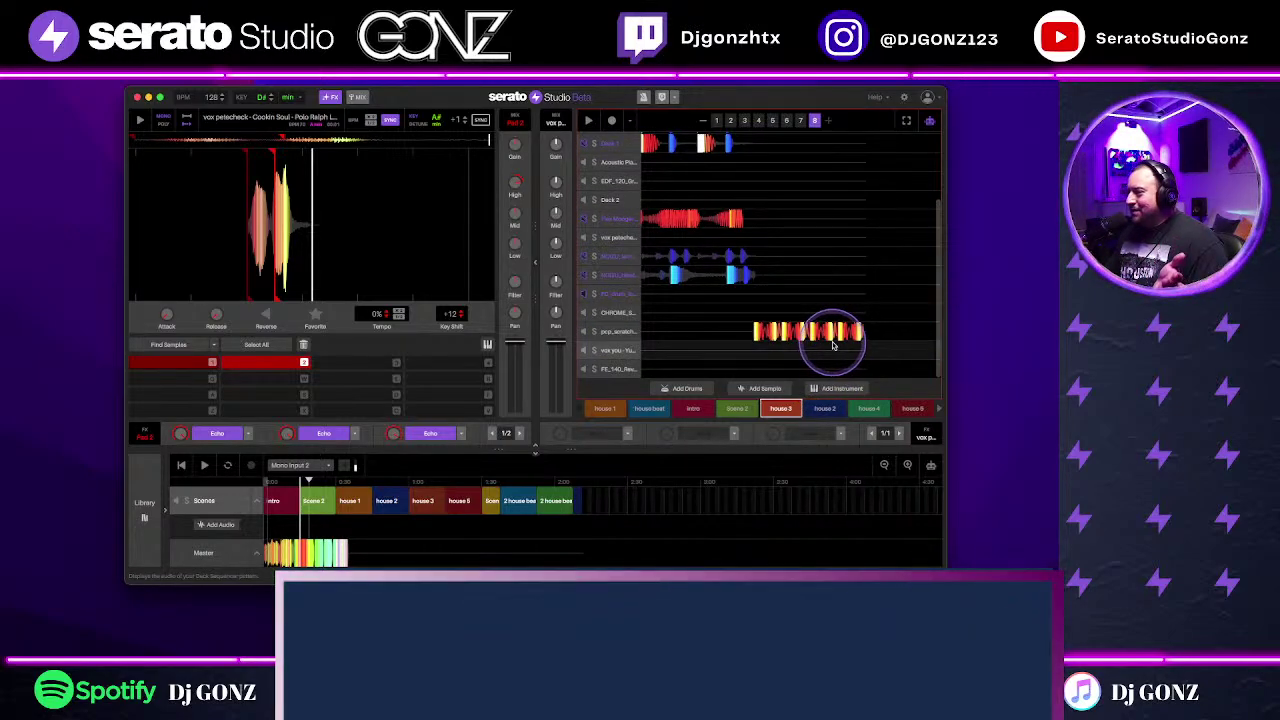
double_click(832, 338)
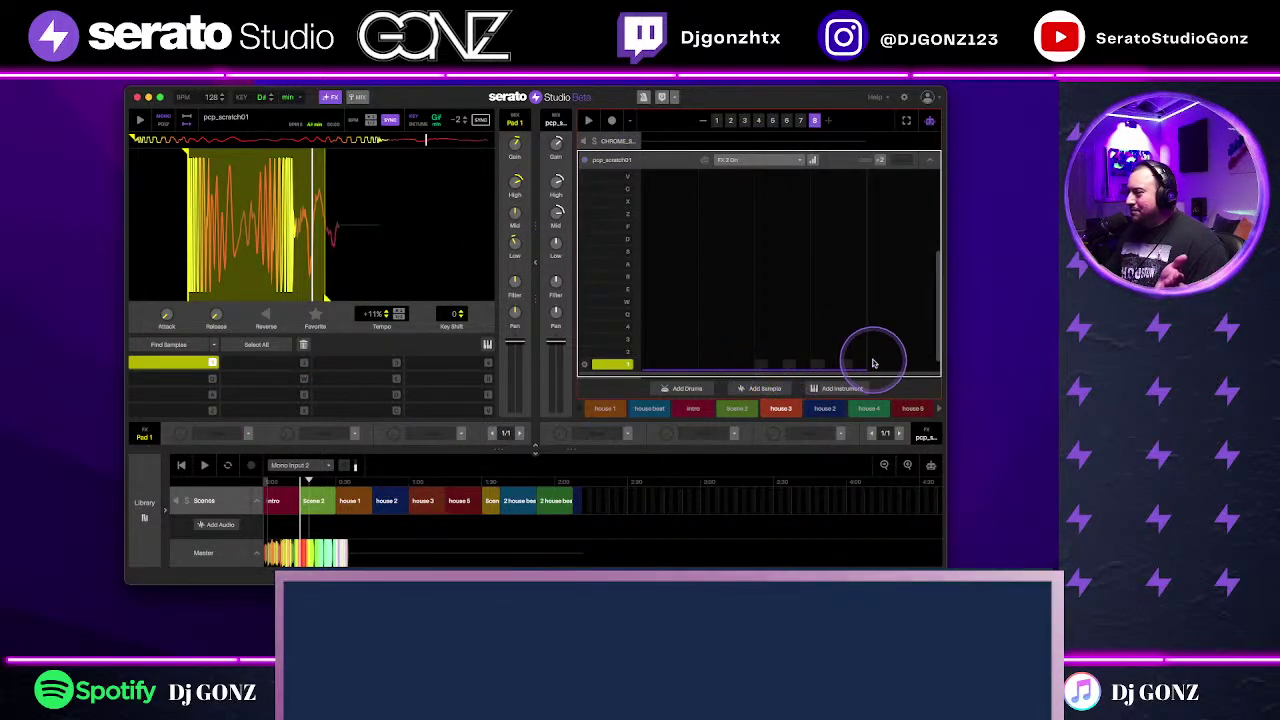
Step: Collapse the pcp_scratch01 note editor, scroll the tracks to the top, and show the File menu
click(934, 165)
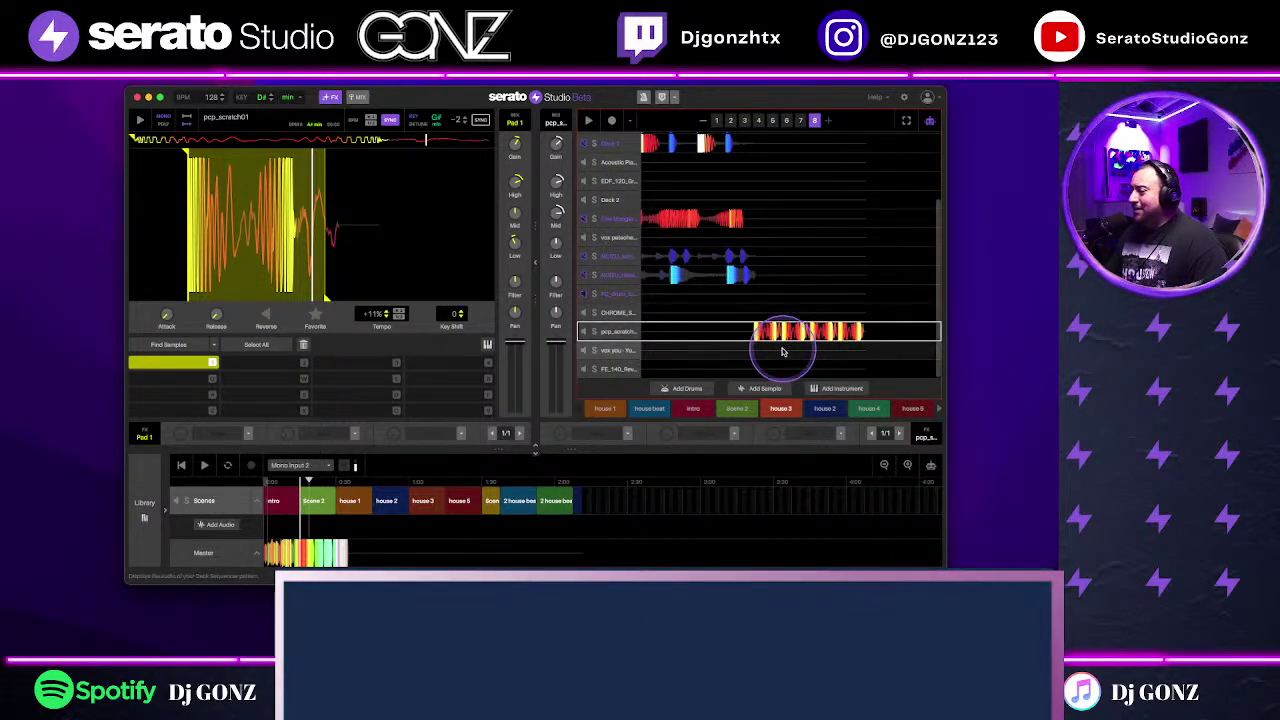
scroll(838, 330, up, 3)
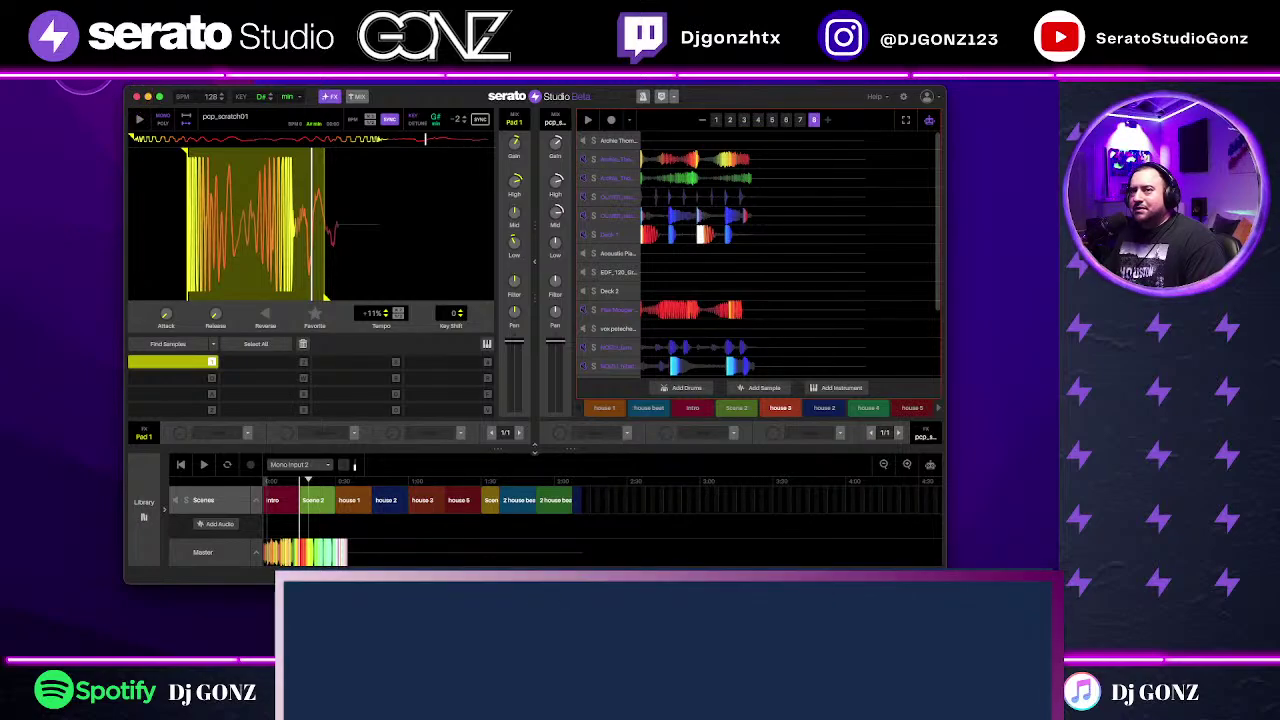
click(88, 80)
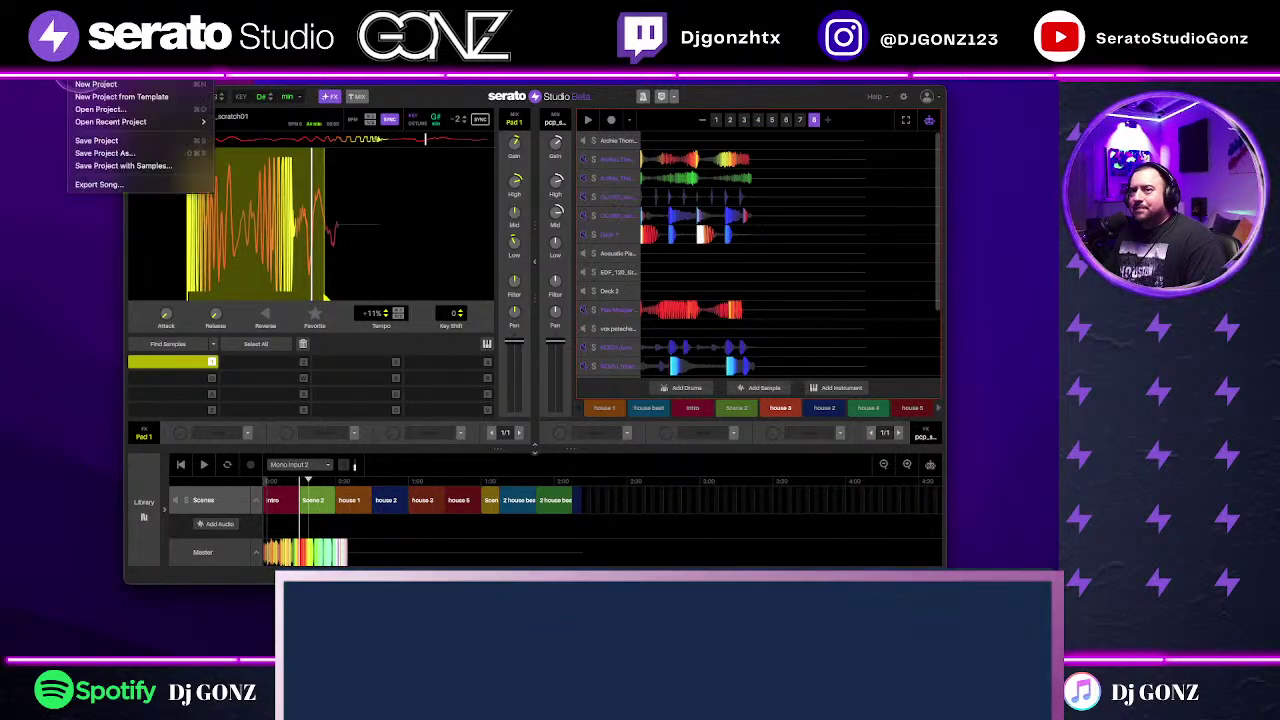
Step: Choose New Project to start a blank 120 BPM, C minor Studio Drum Kit project
click(96, 86)
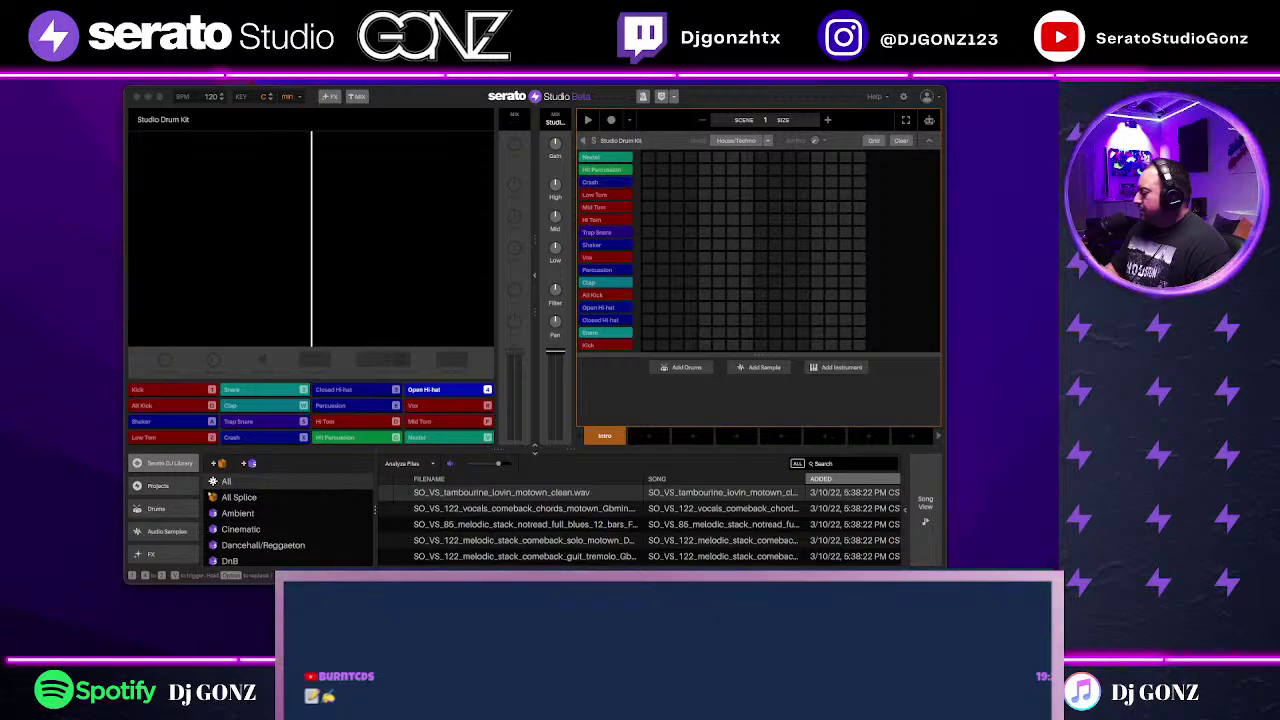
Step: Quick Look the beatbox beat session video out of full screen, then the course folder
key(space)
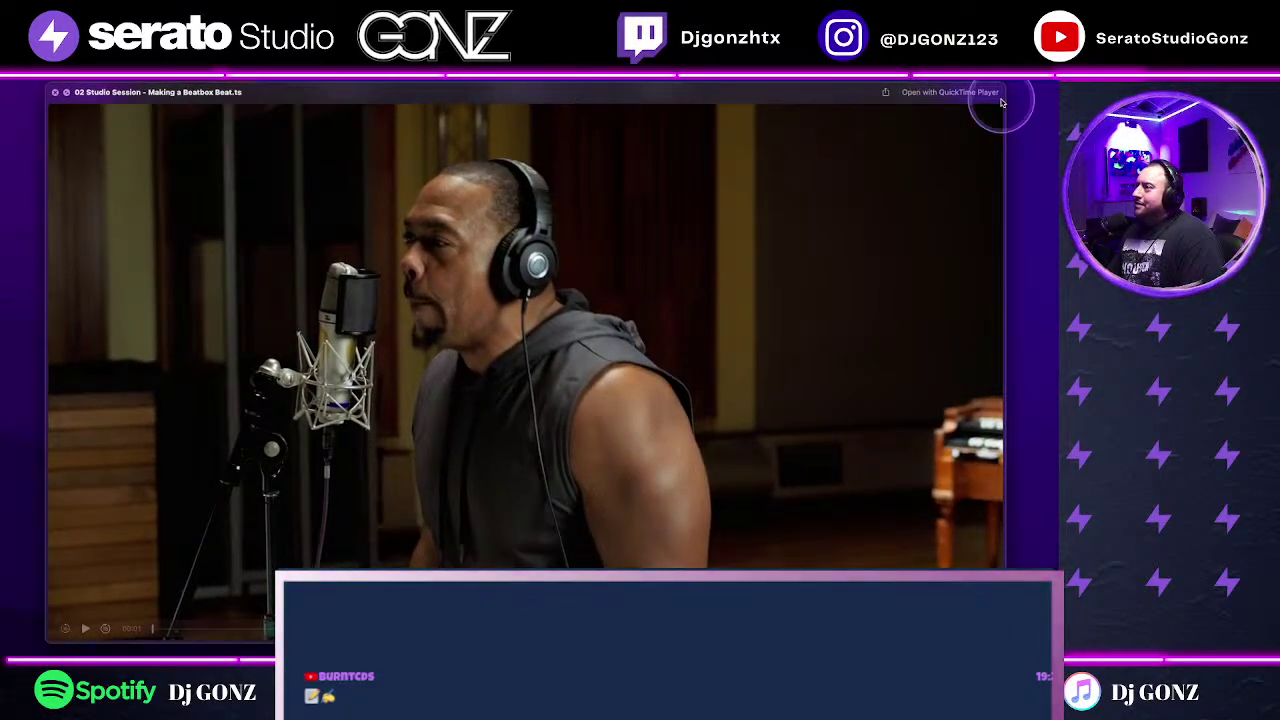
click(975, 100)
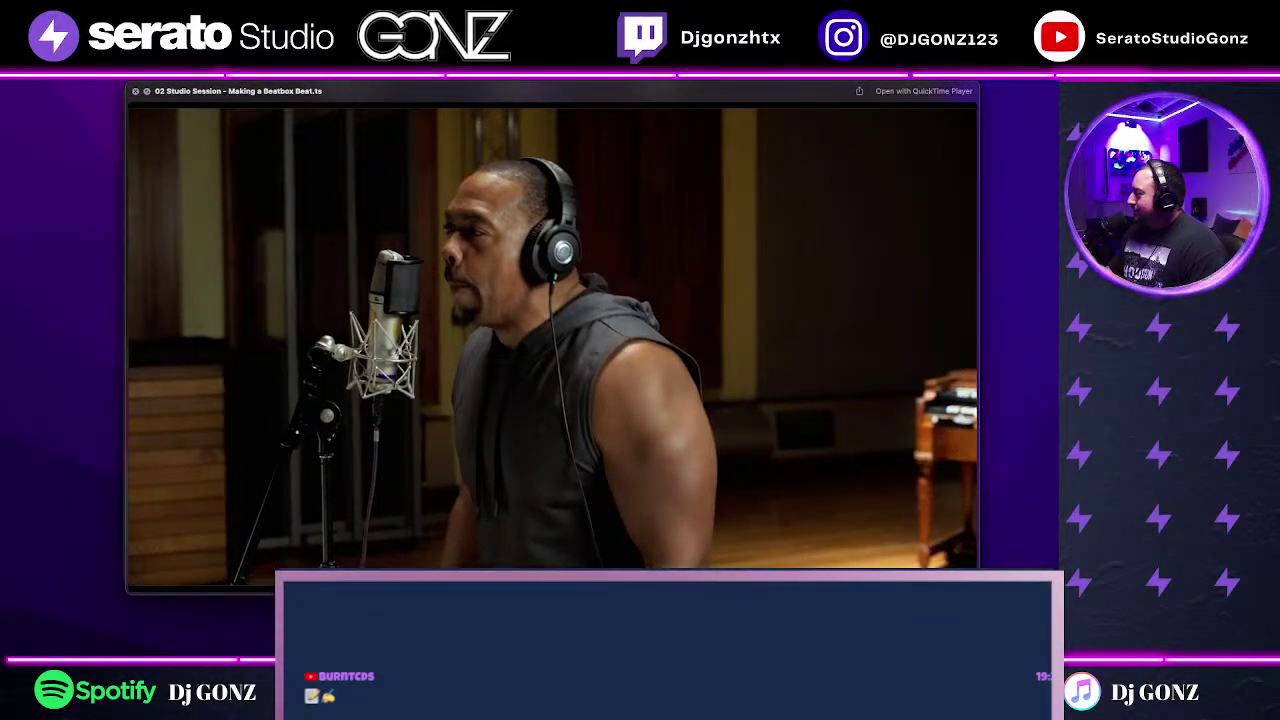
key(Up)
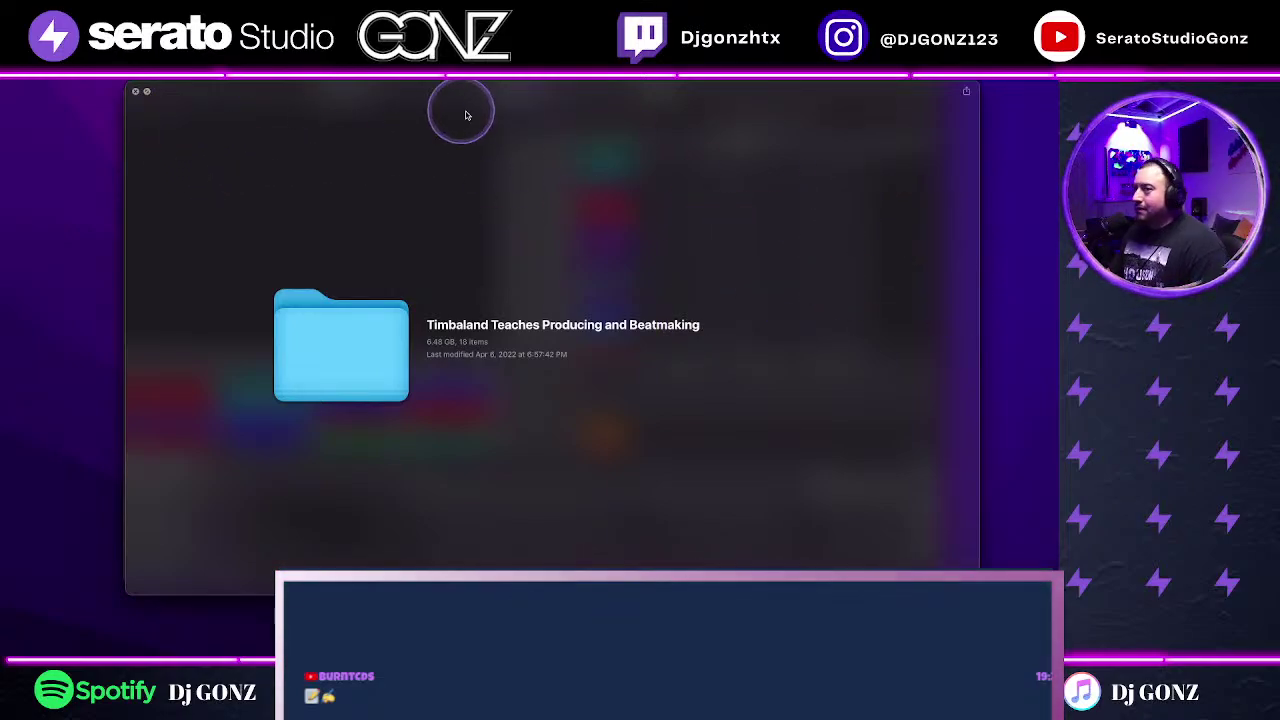
click(135, 92)
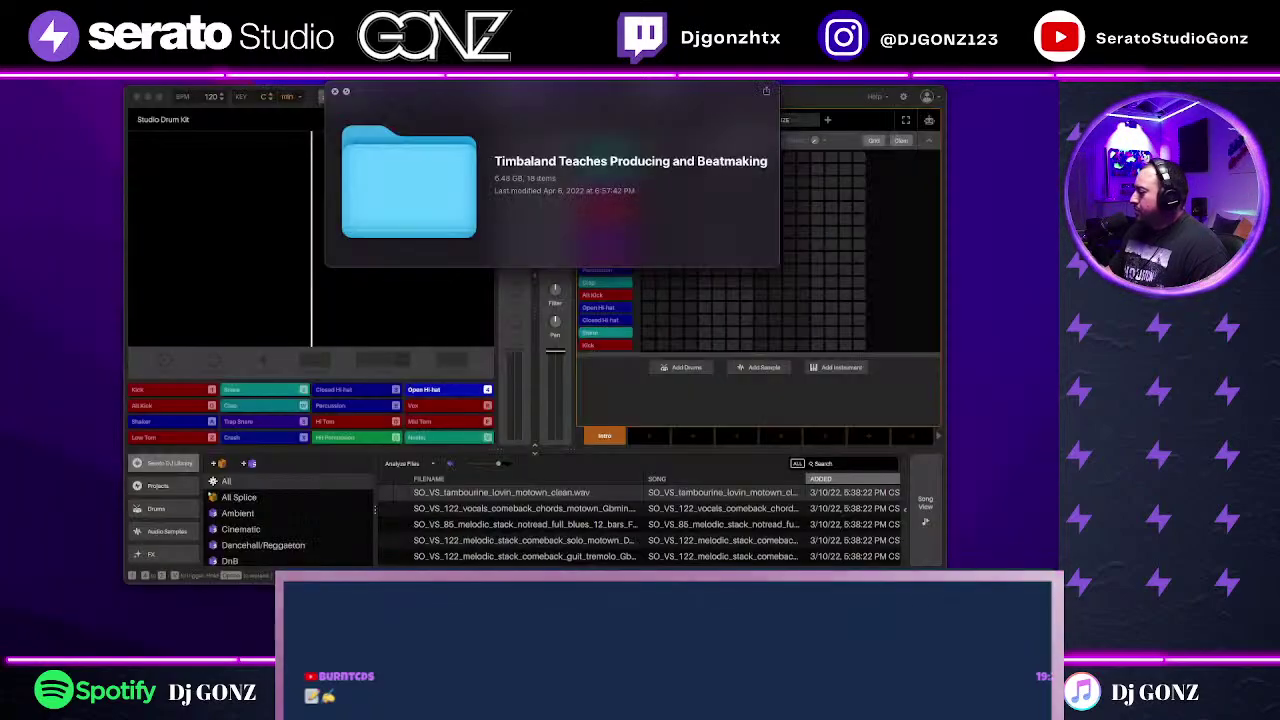
Step: Re-preview the session video, then open 01 Introduction.ts in QuickTime Player
key(space)
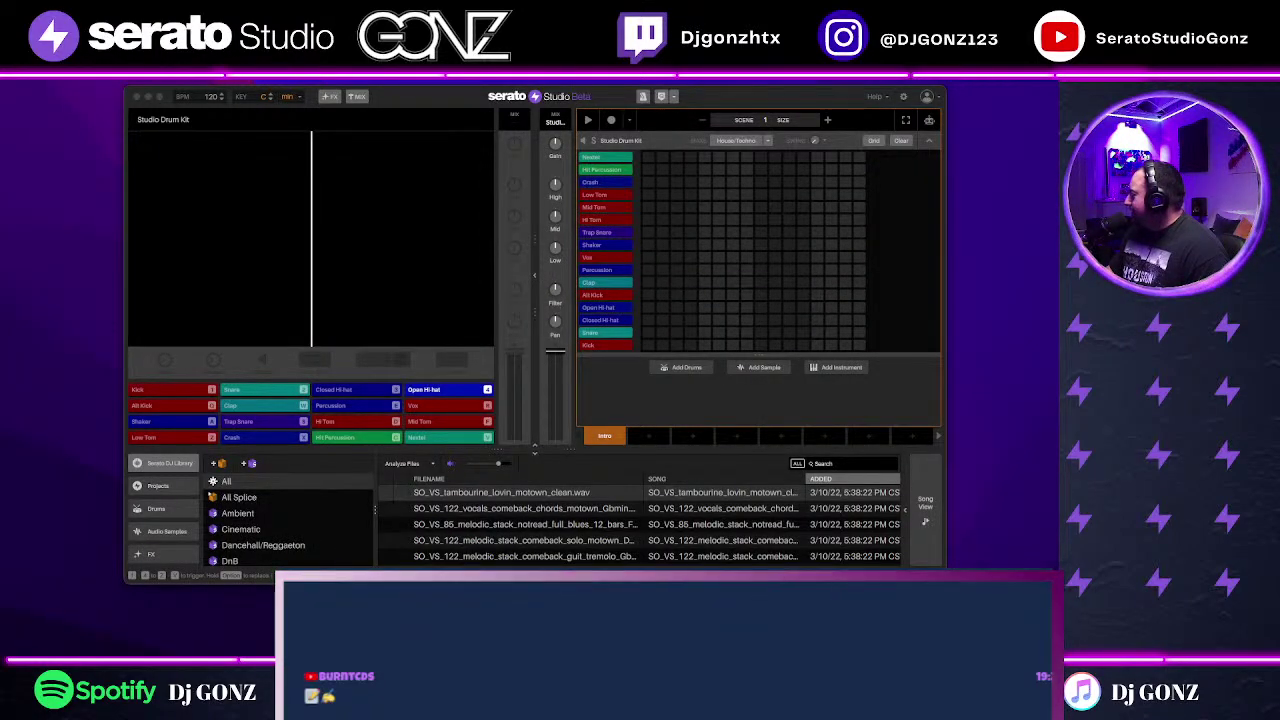
key(space)
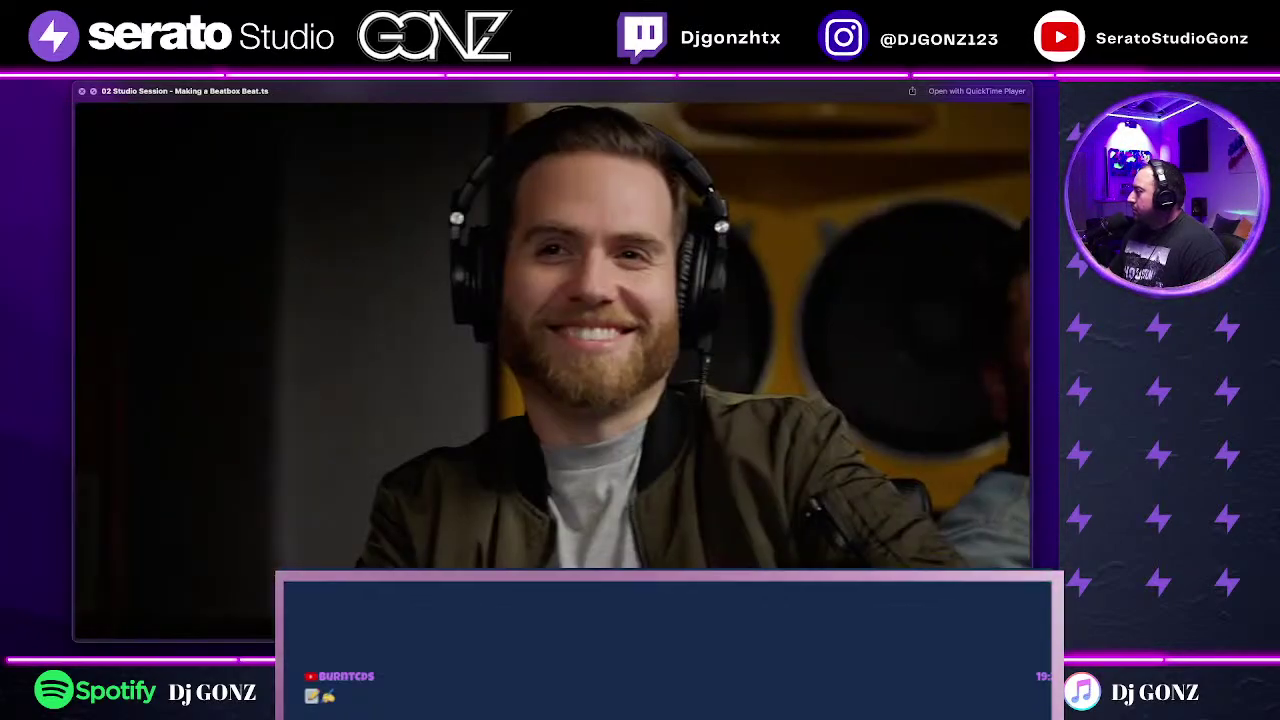
key(space)
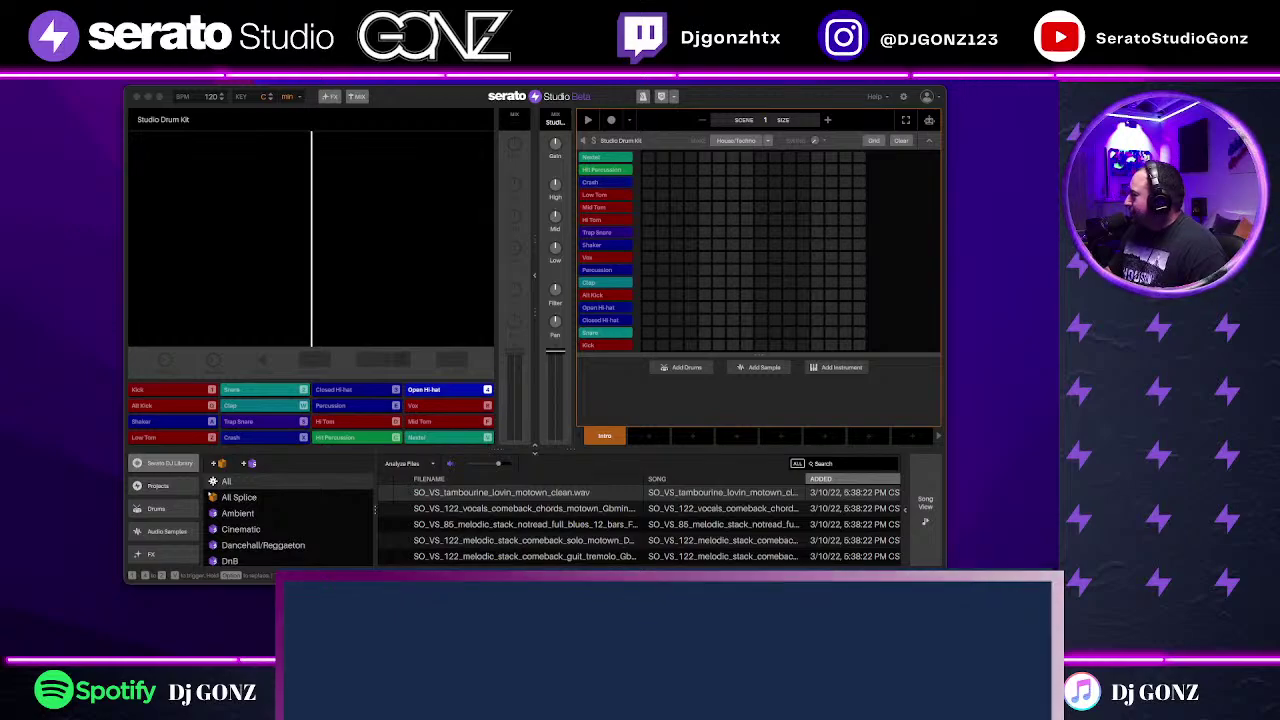
key(space)
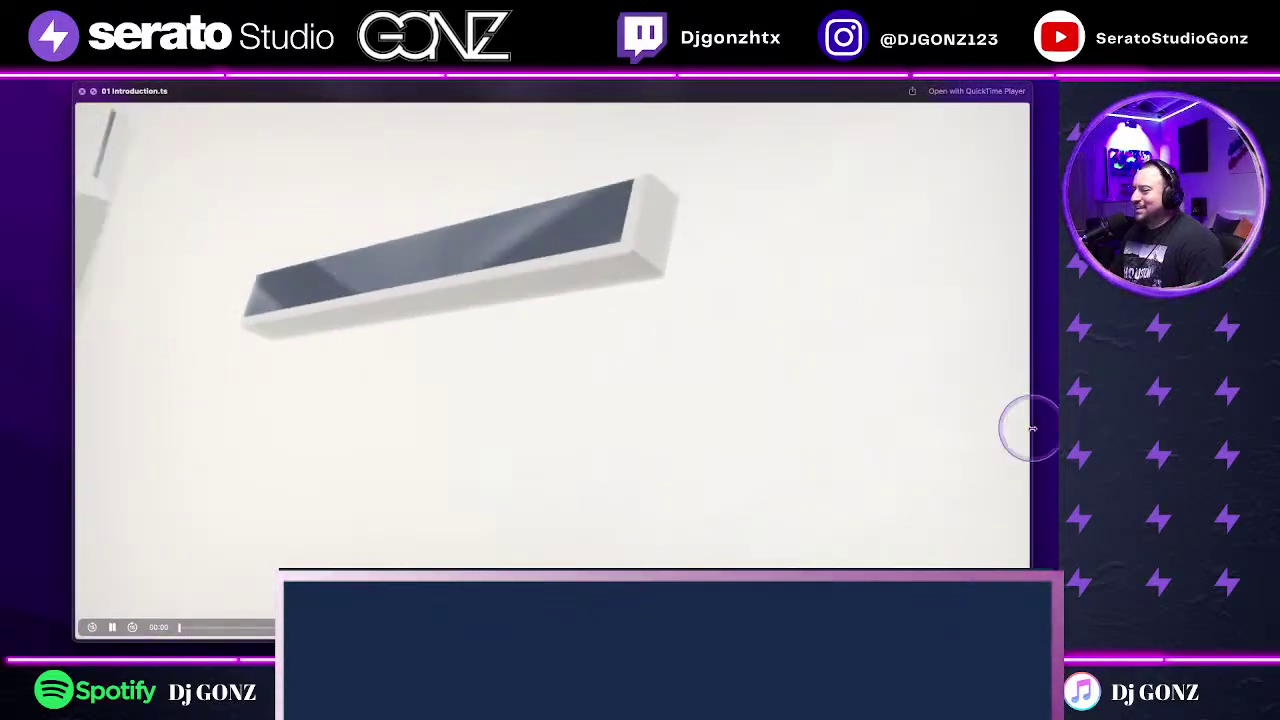
key(space)
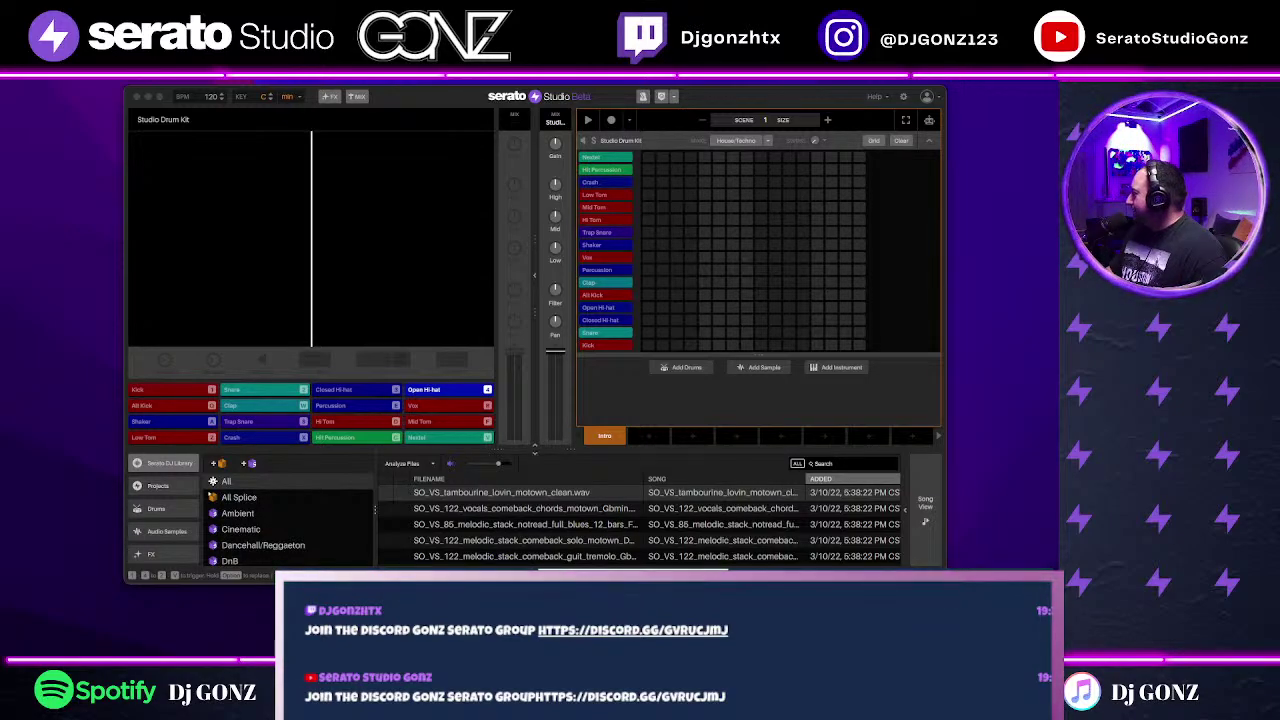
click(694, 94)
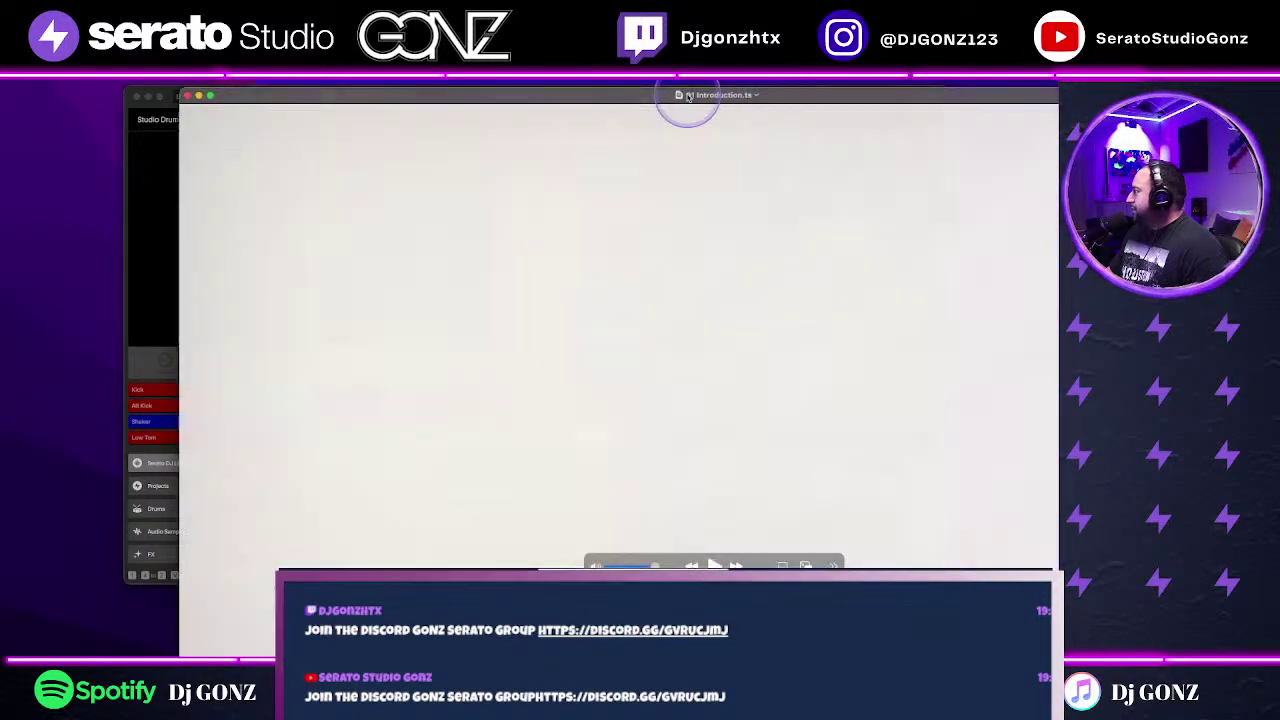
Step: Reposition the 01 Introduction.ts QuickTime window over the Serato project and reveal its playback controls
drag(990, 87, 878, 86)
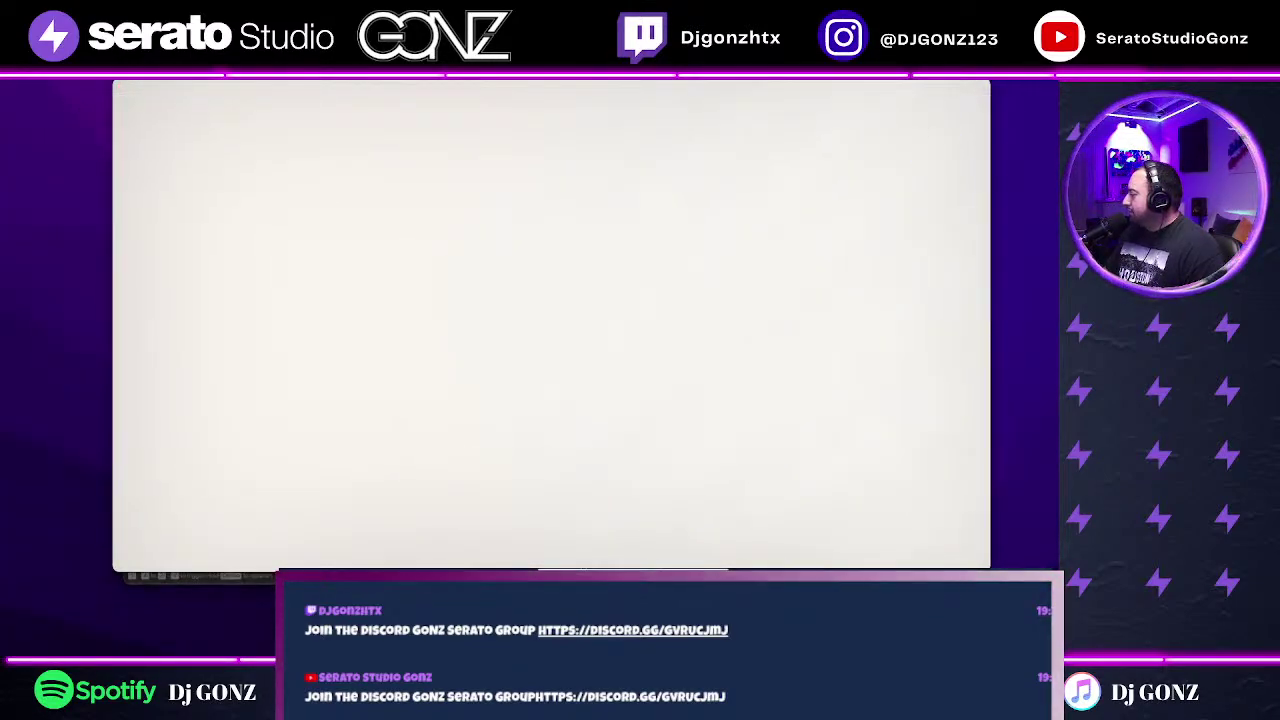
mouse_move(774, 291)
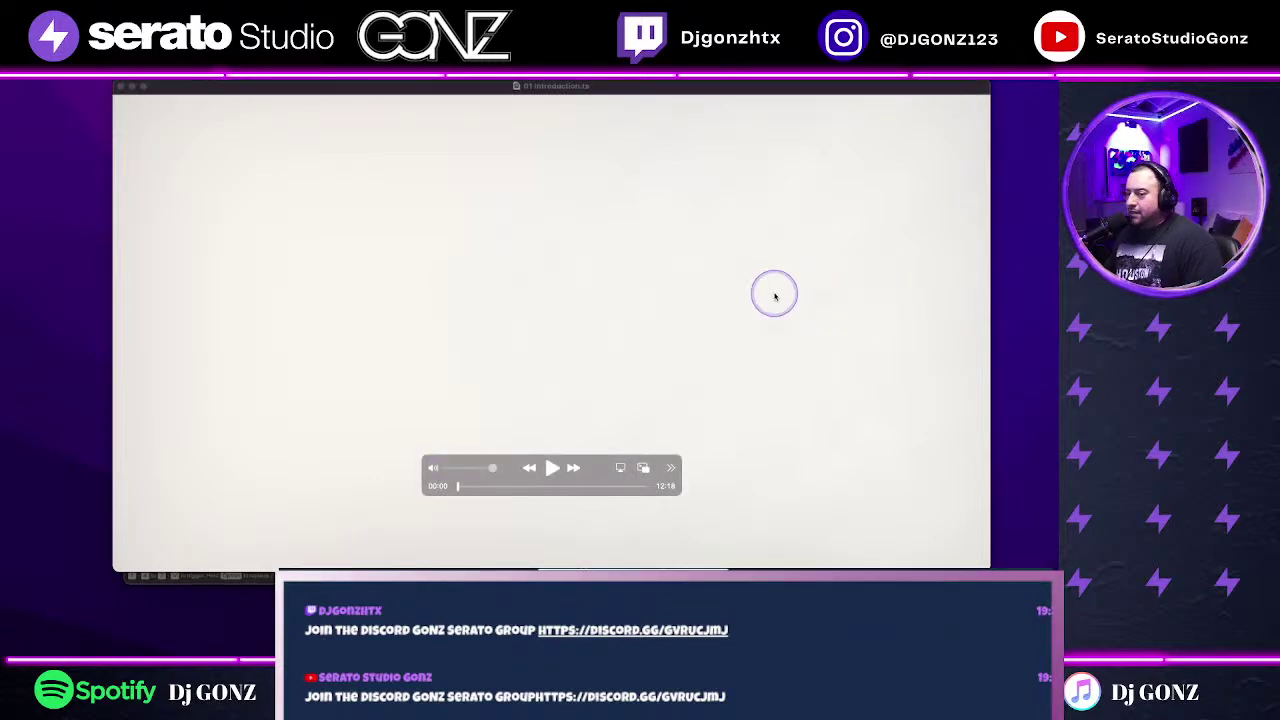
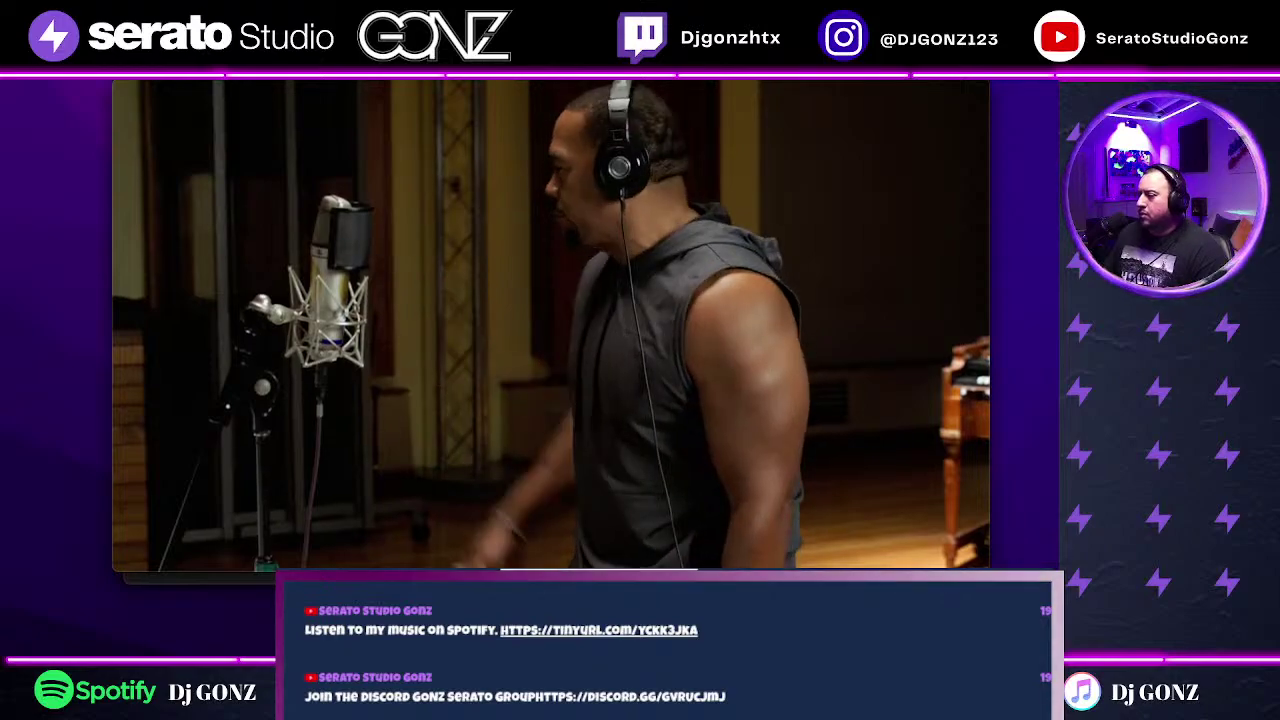
Step: Review the 01 Introduction.ts video around 11:16–11:22, pausing at 11:22
mouse_move(834, 503)
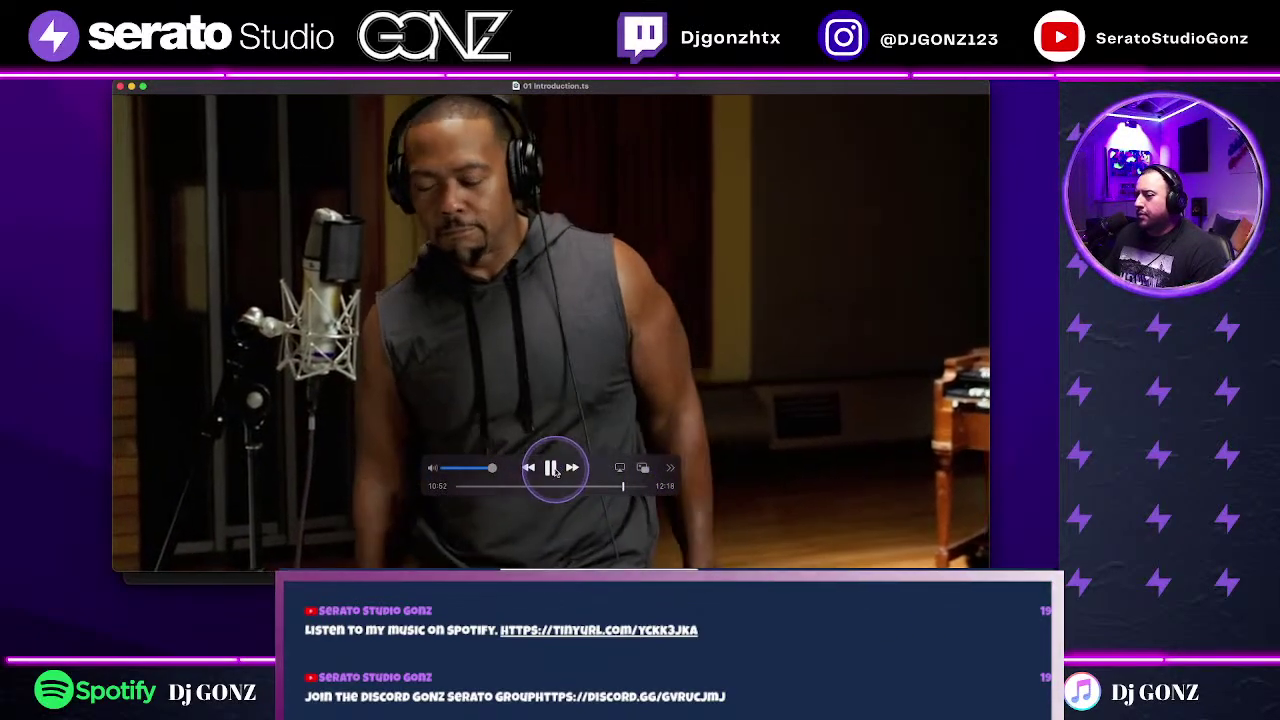
click(551, 467)
click(630, 486)
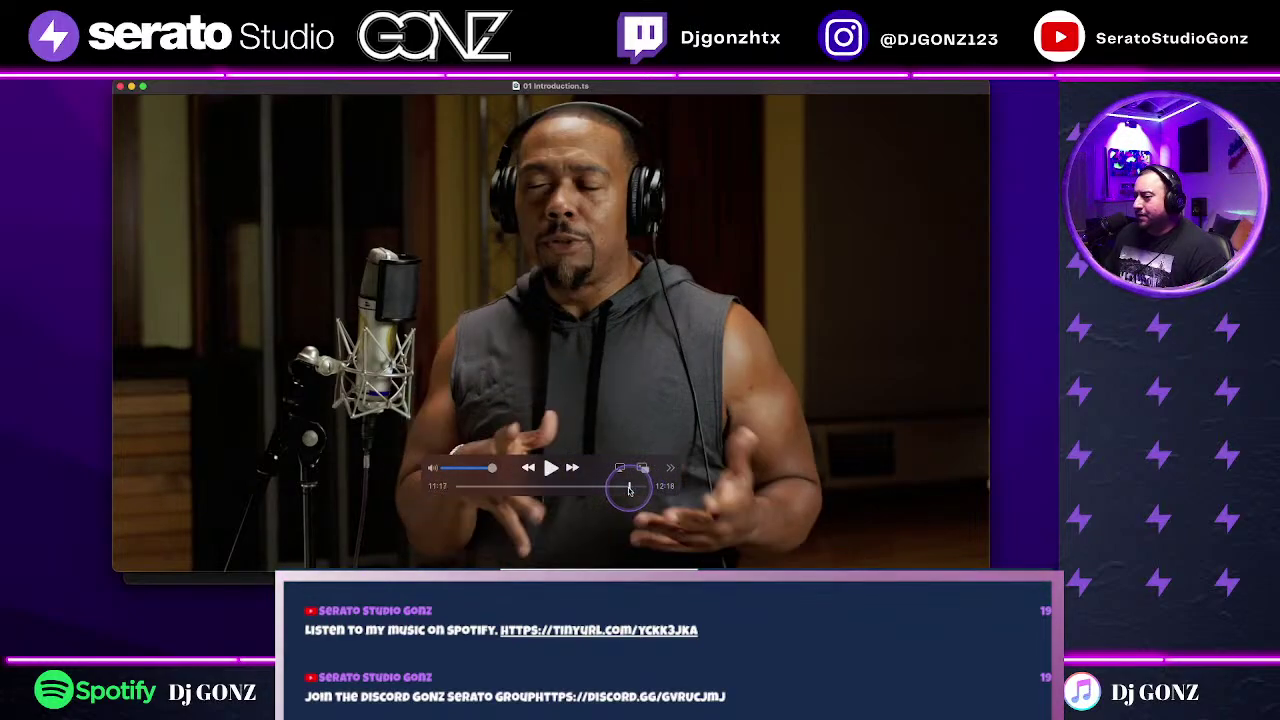
click(596, 487)
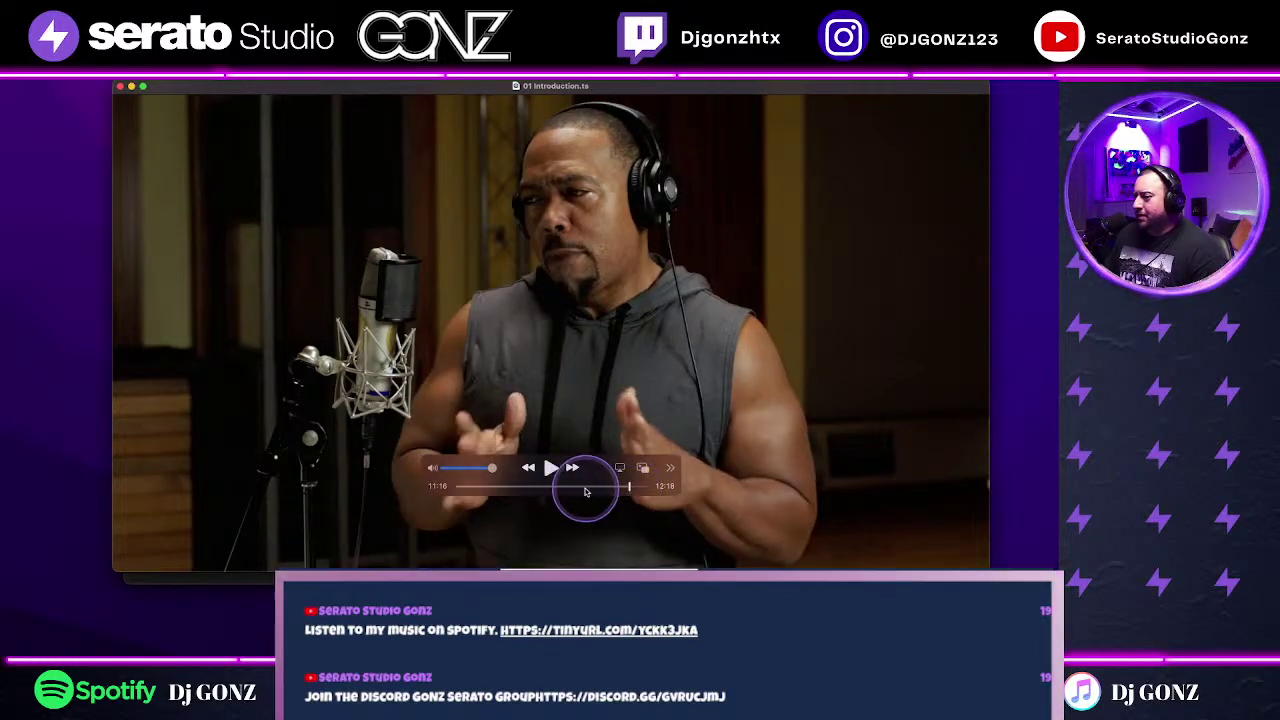
click(551, 467)
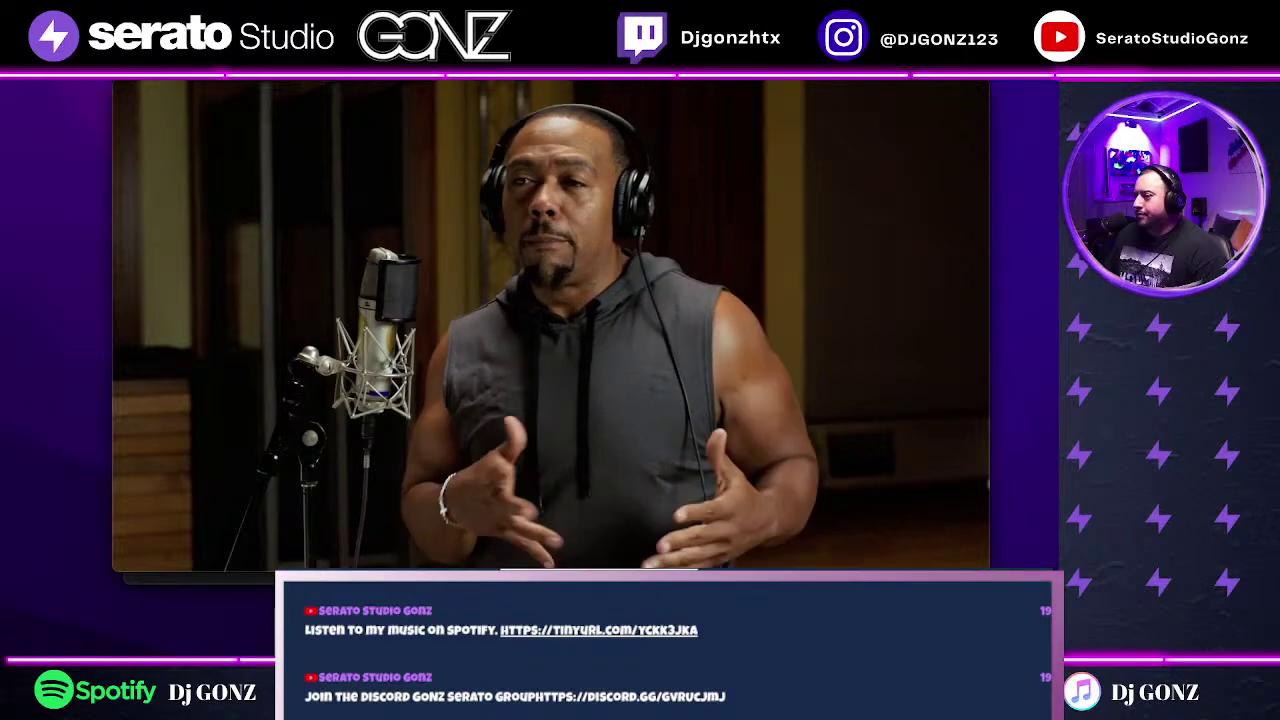
mouse_move(626, 463)
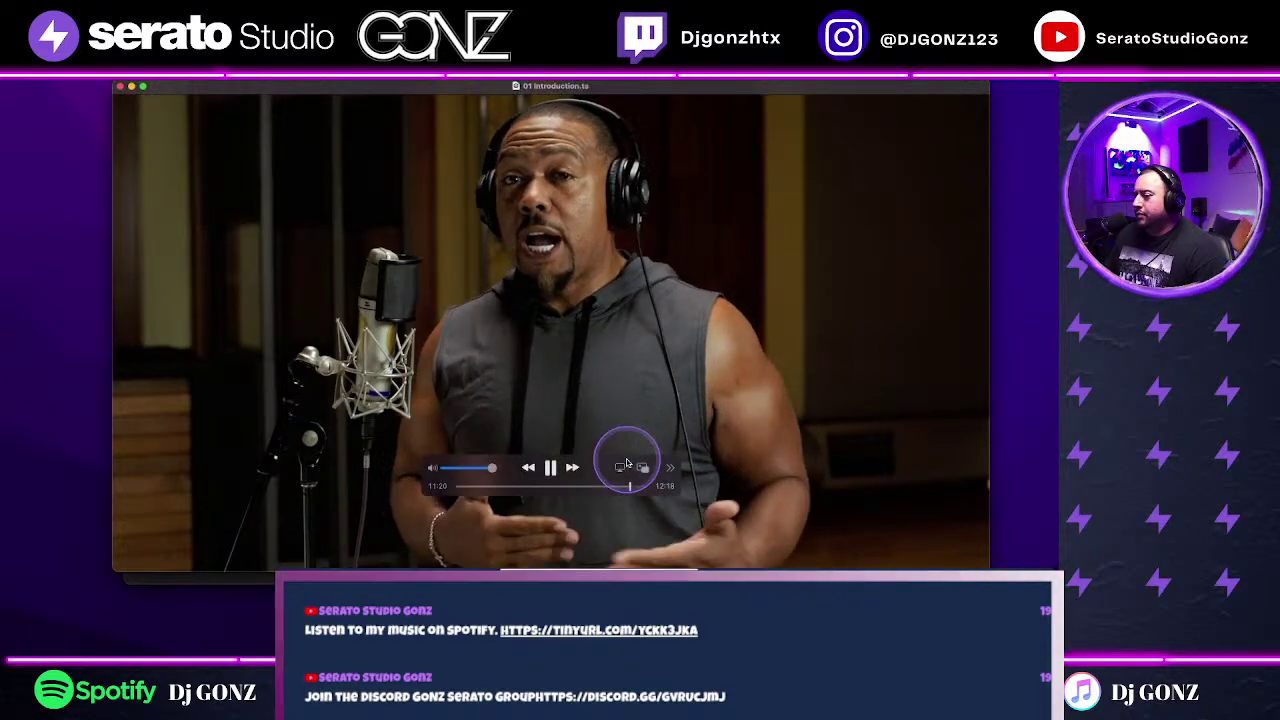
click(551, 467)
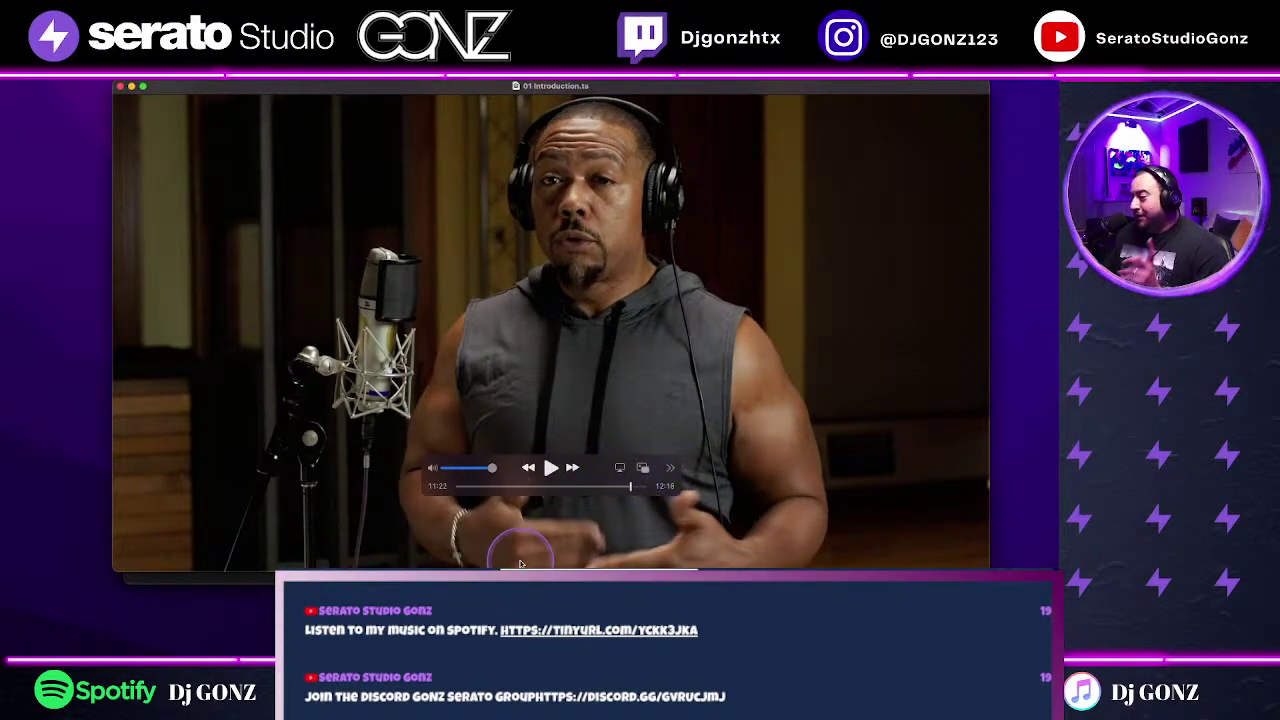
Step: Review the video's early section from 00:42 to 02:05, then close QuickTime Player
click(467, 487)
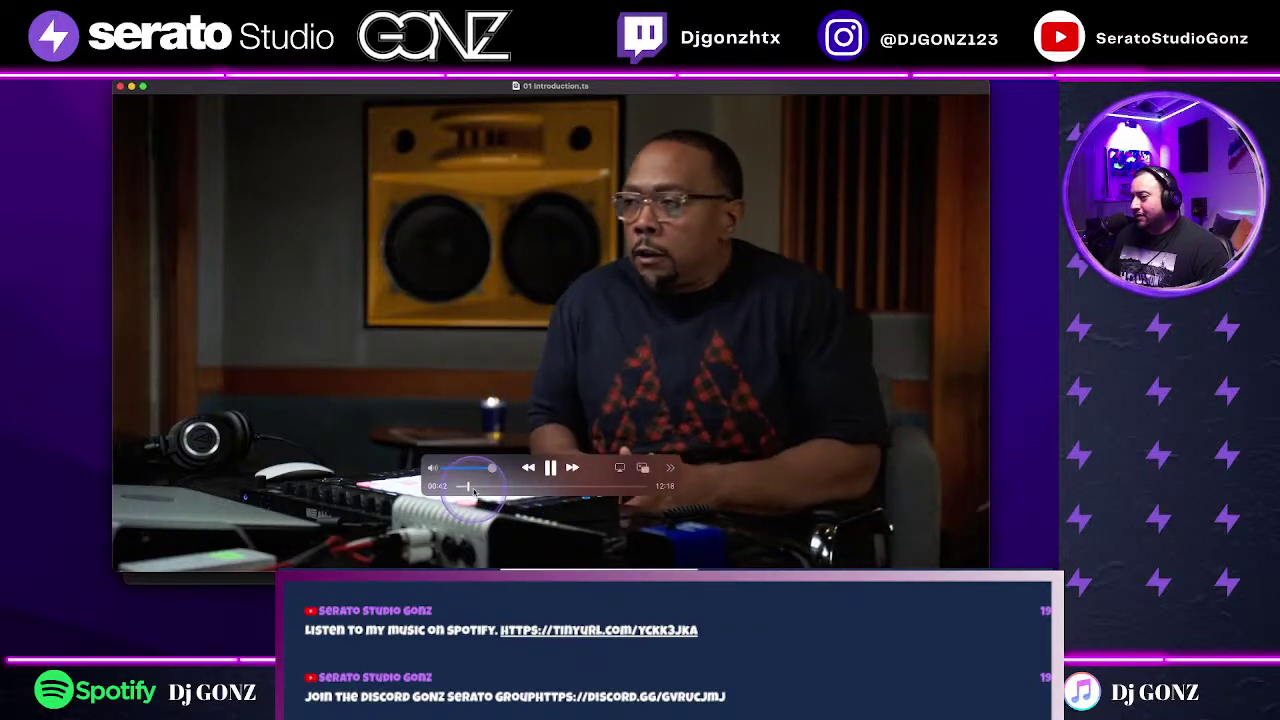
click(480, 487)
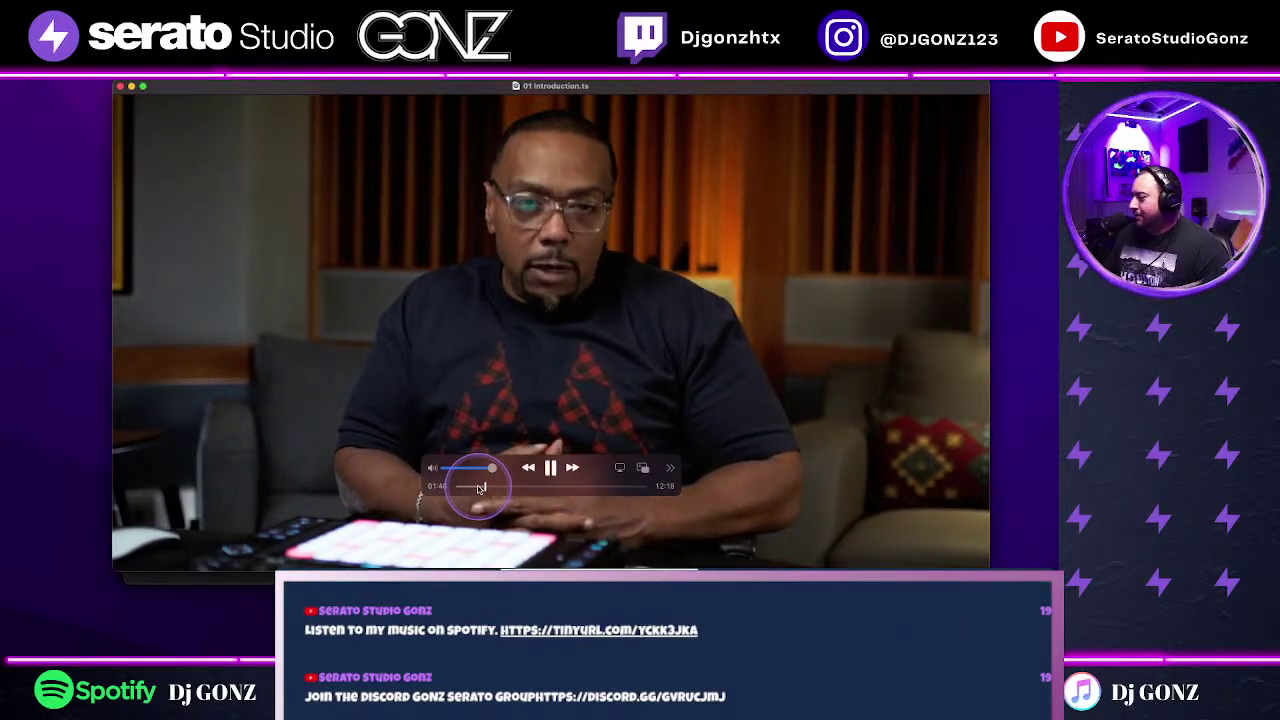
click(478, 487)
drag(478, 487, 487, 487)
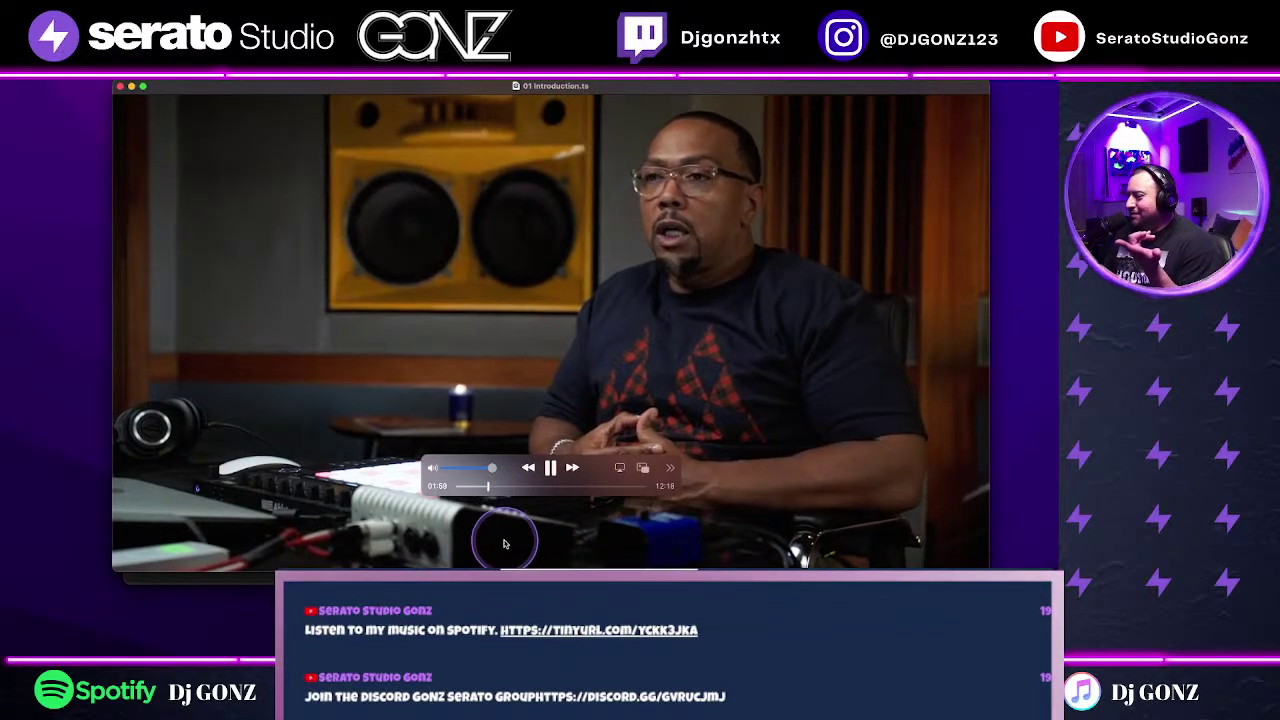
click(550, 468)
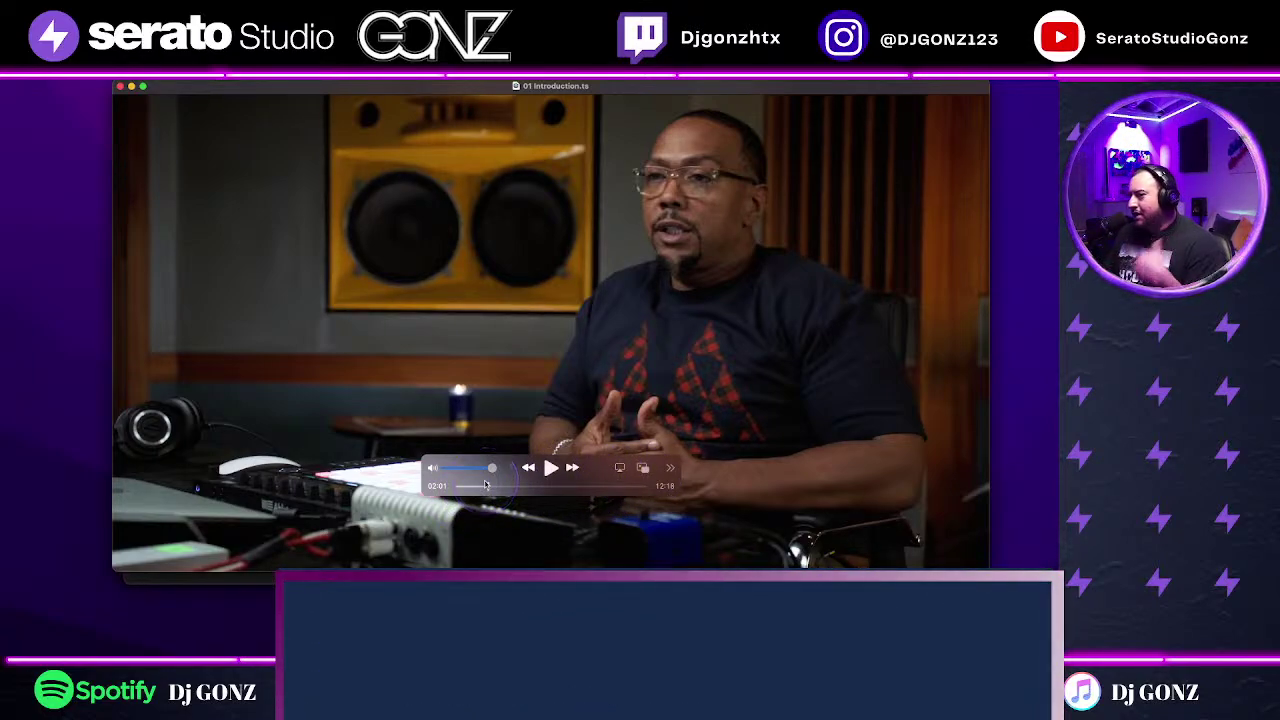
click(551, 467)
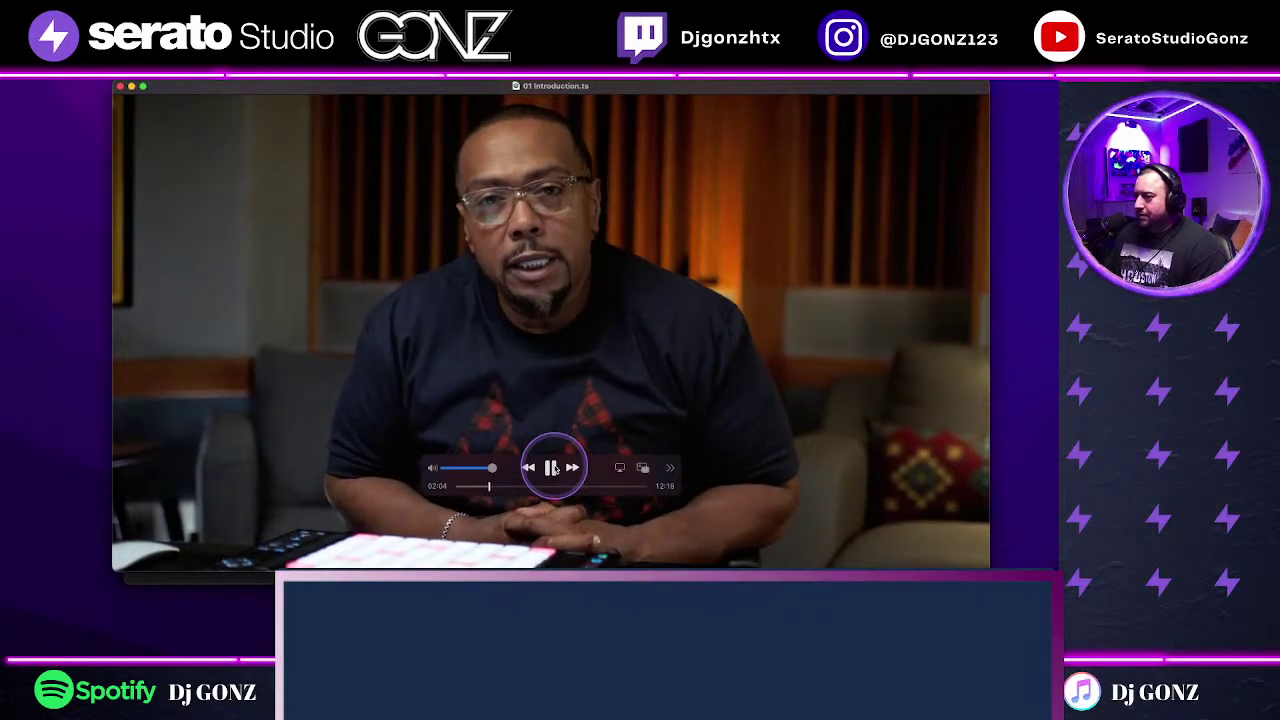
click(552, 468)
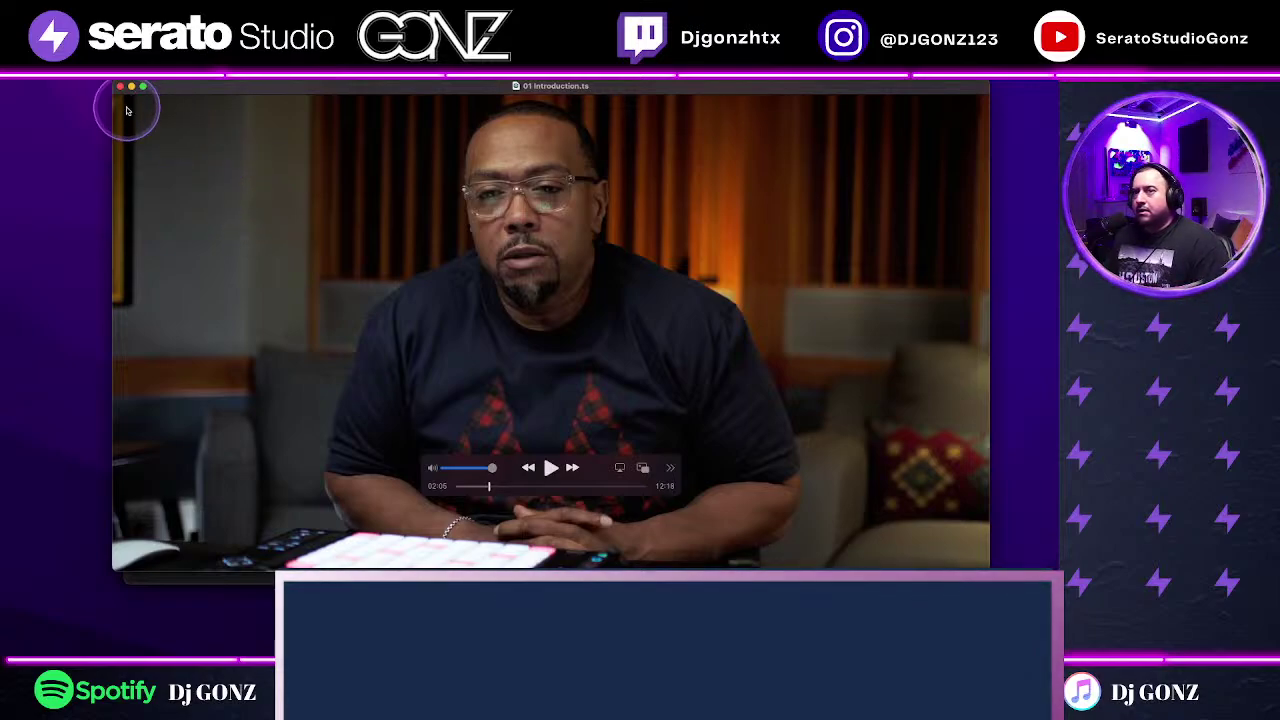
click(120, 88)
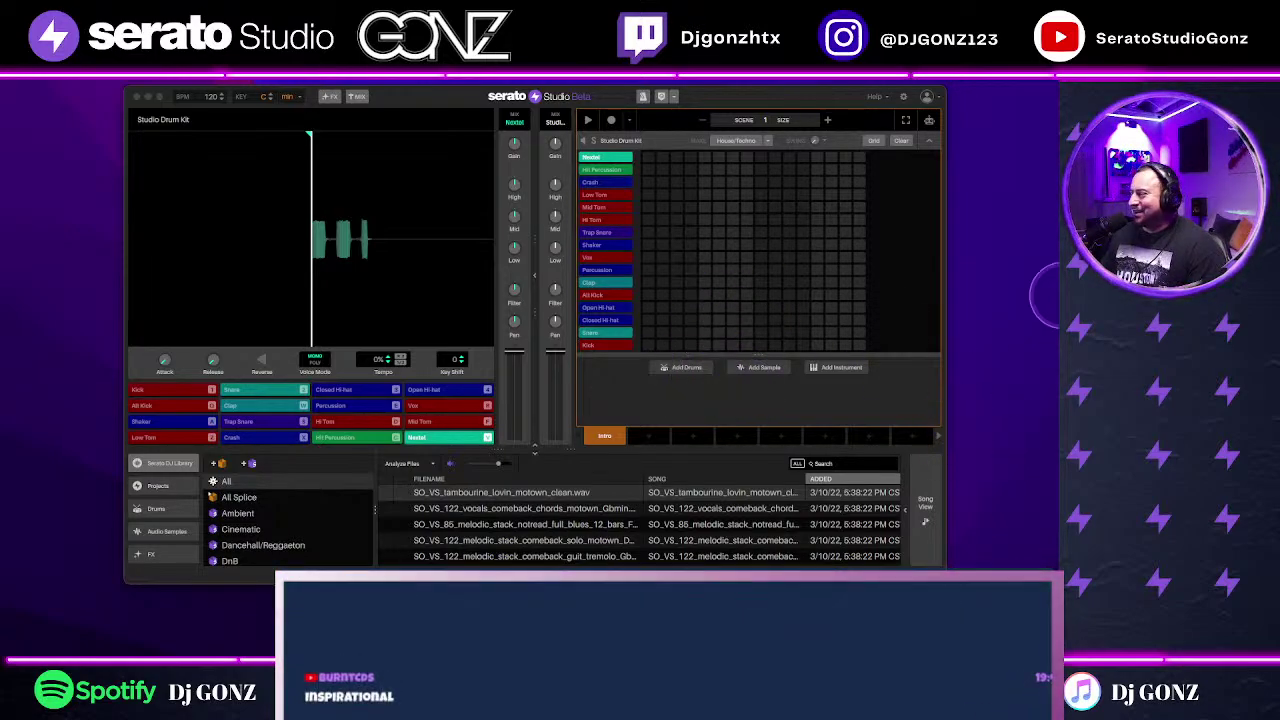
Step: Add a new sample track in Serato Studio loaded with the MVSC EP. 30 sample
click(929, 149)
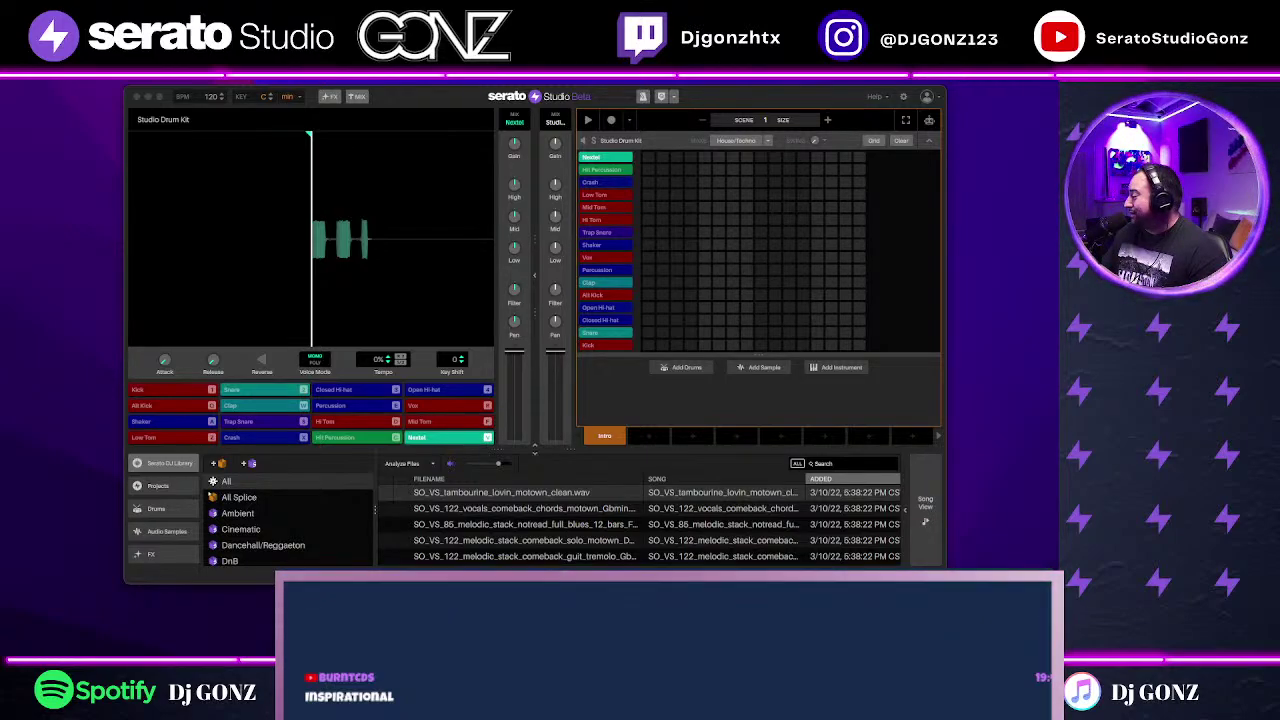
click(760, 370)
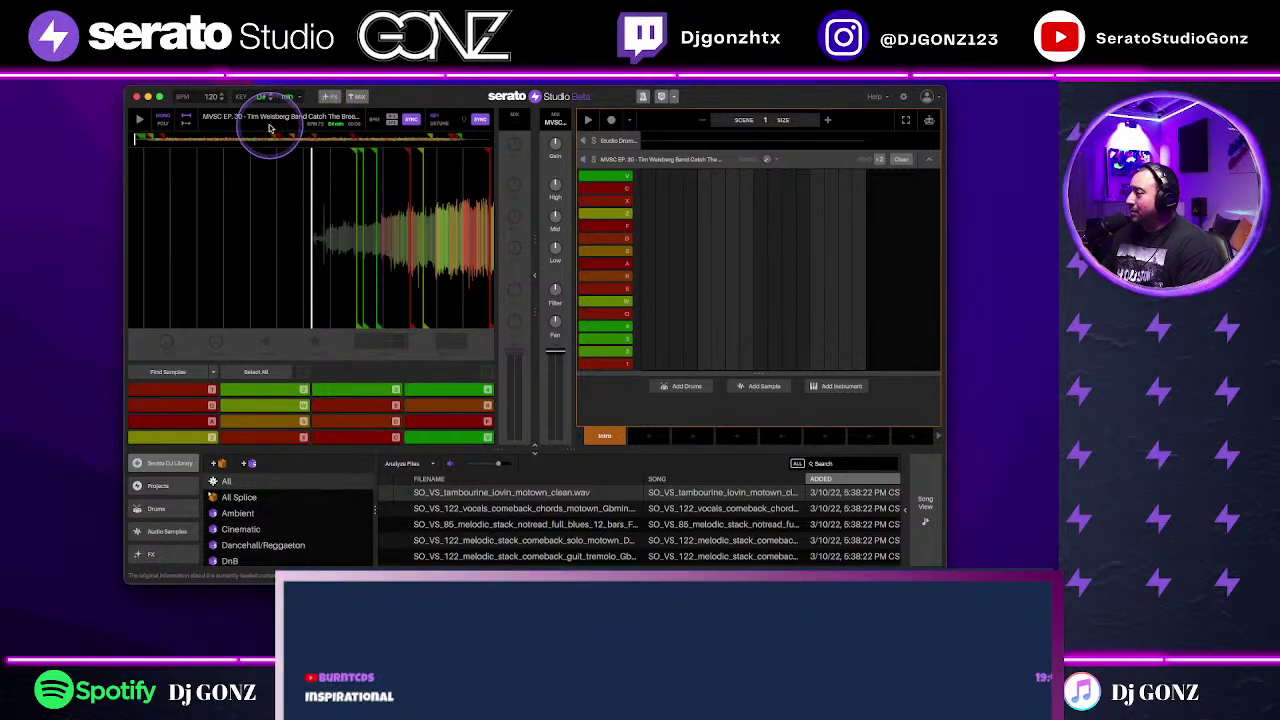
Step: Drag the project tempo down and briefly play the empty pattern
drag(212, 97, 168, 84)
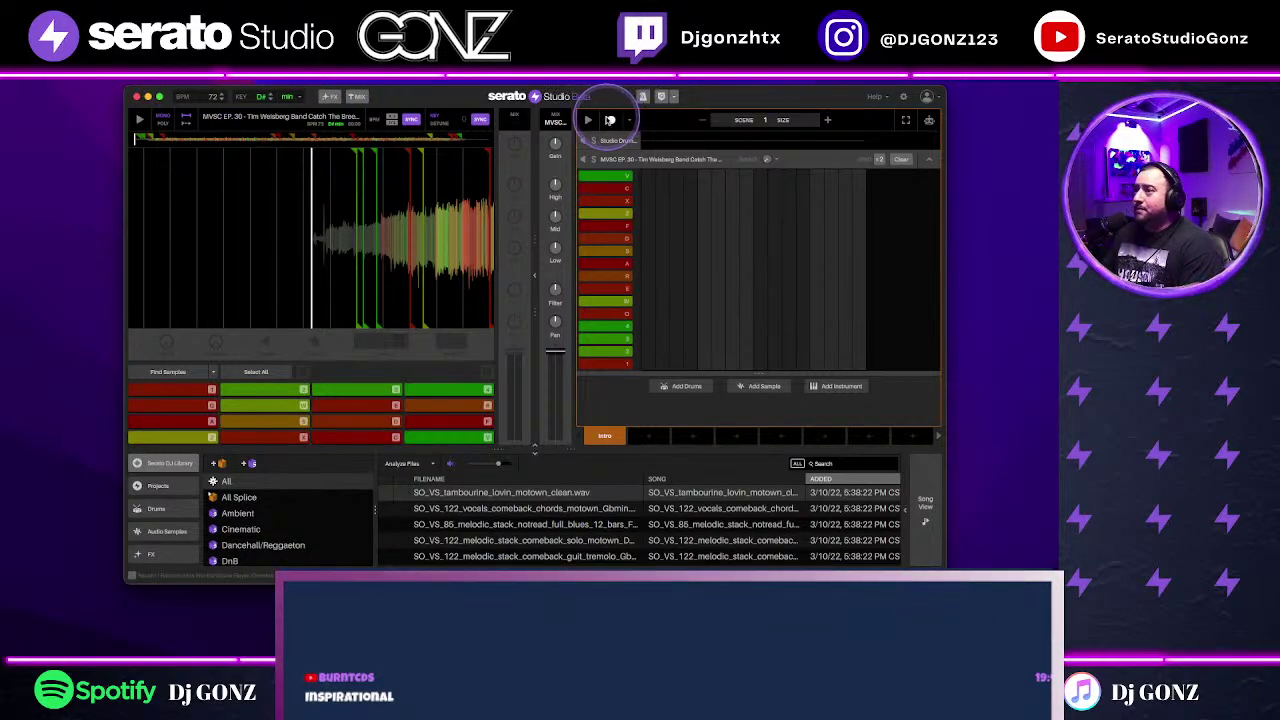
click(588, 120)
key(space)
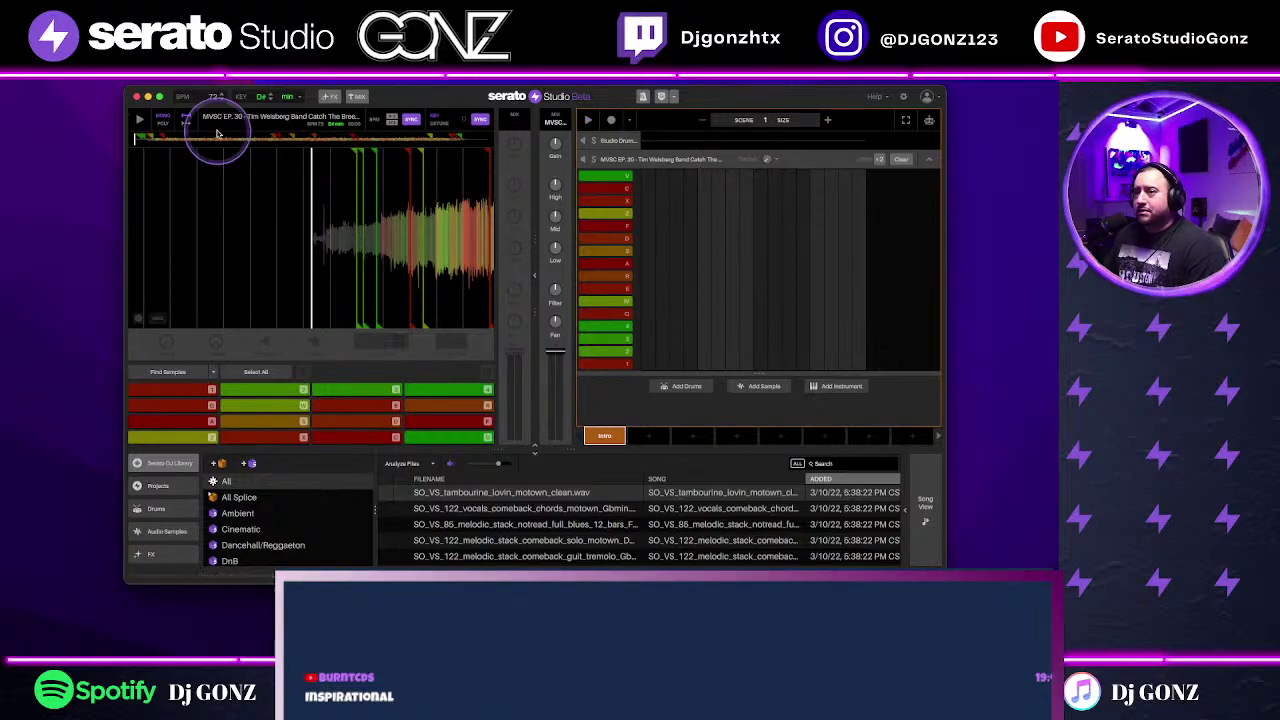
Step: Tap the tempo to 72 BPM along with the playing sample, then audition it again
click(140, 120)
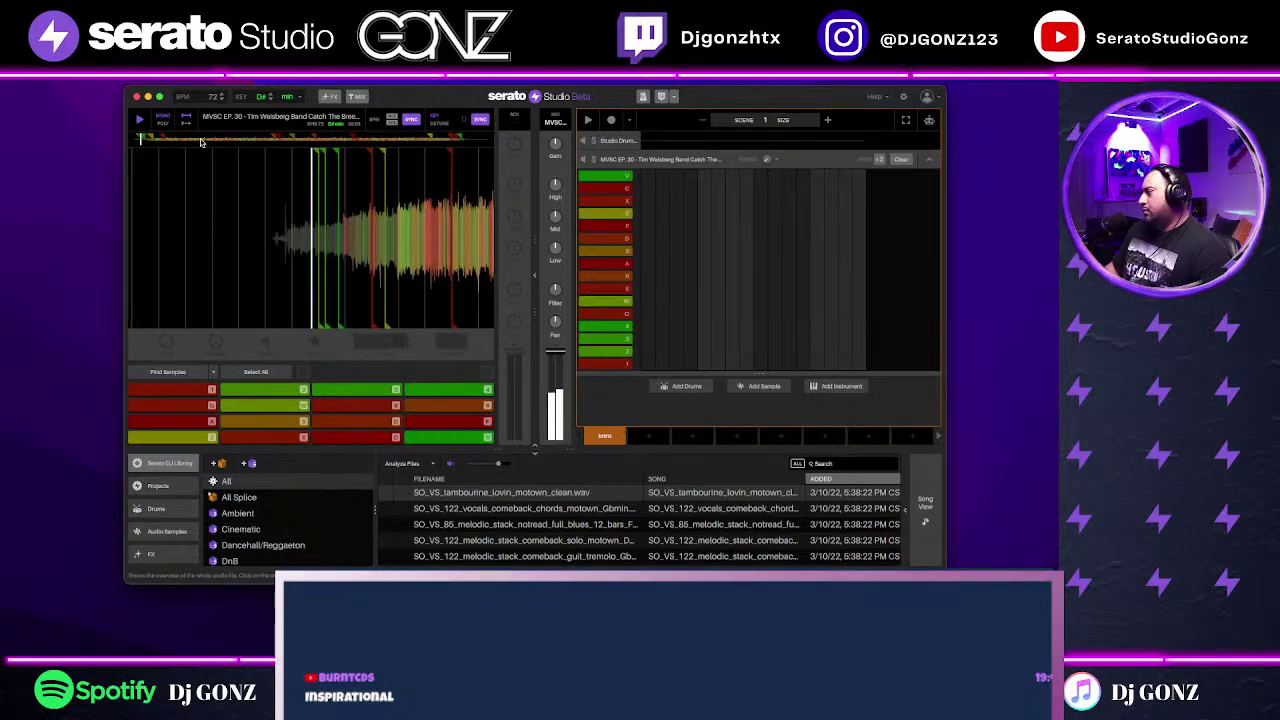
click(192, 92)
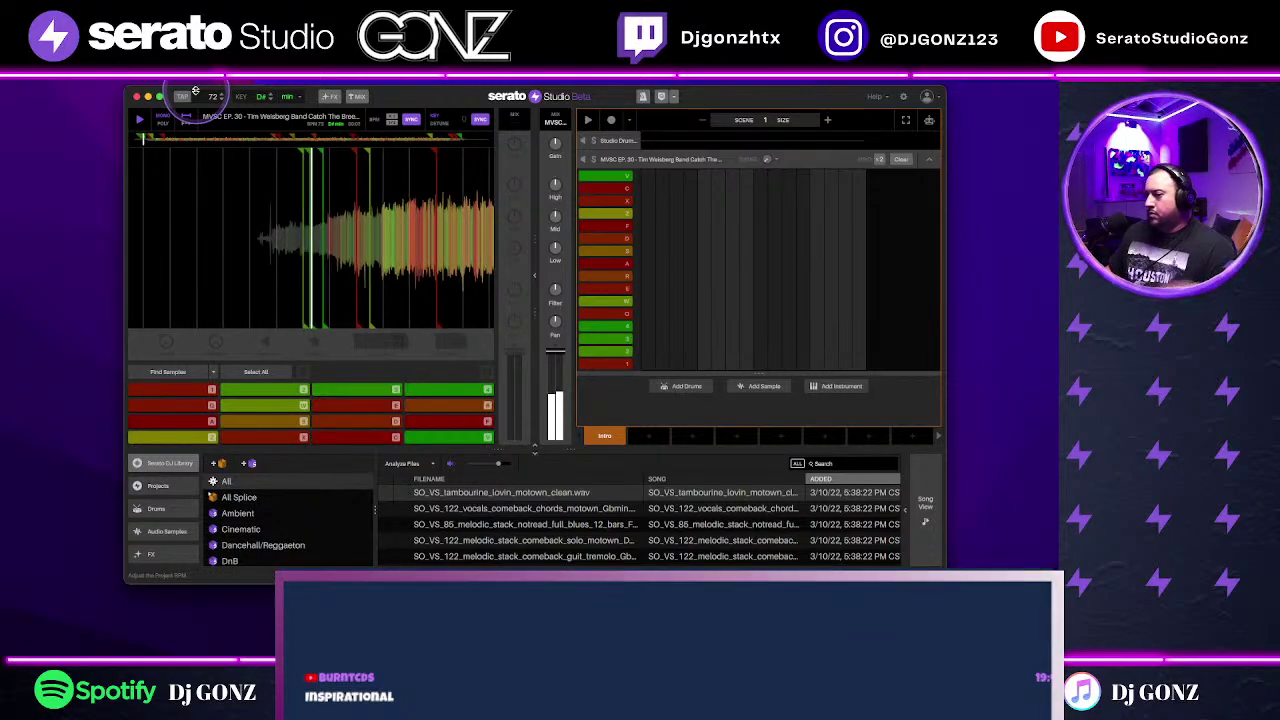
click(194, 92)
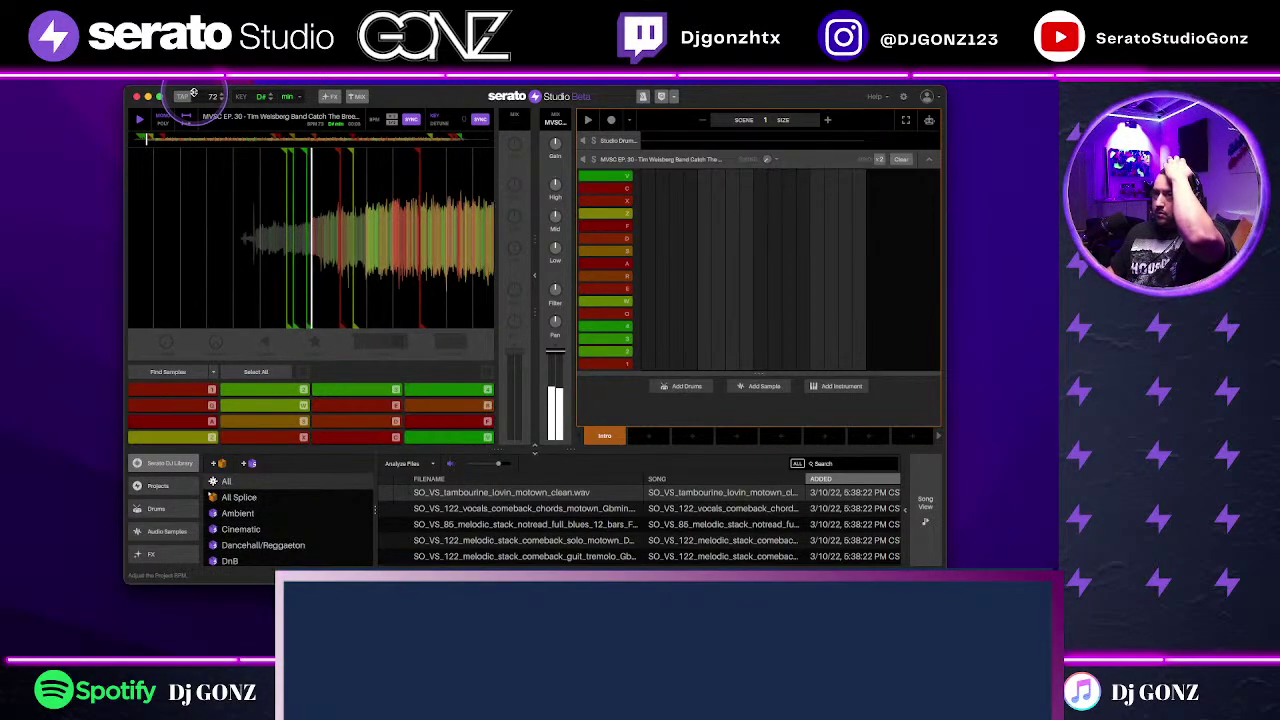
click(193, 92)
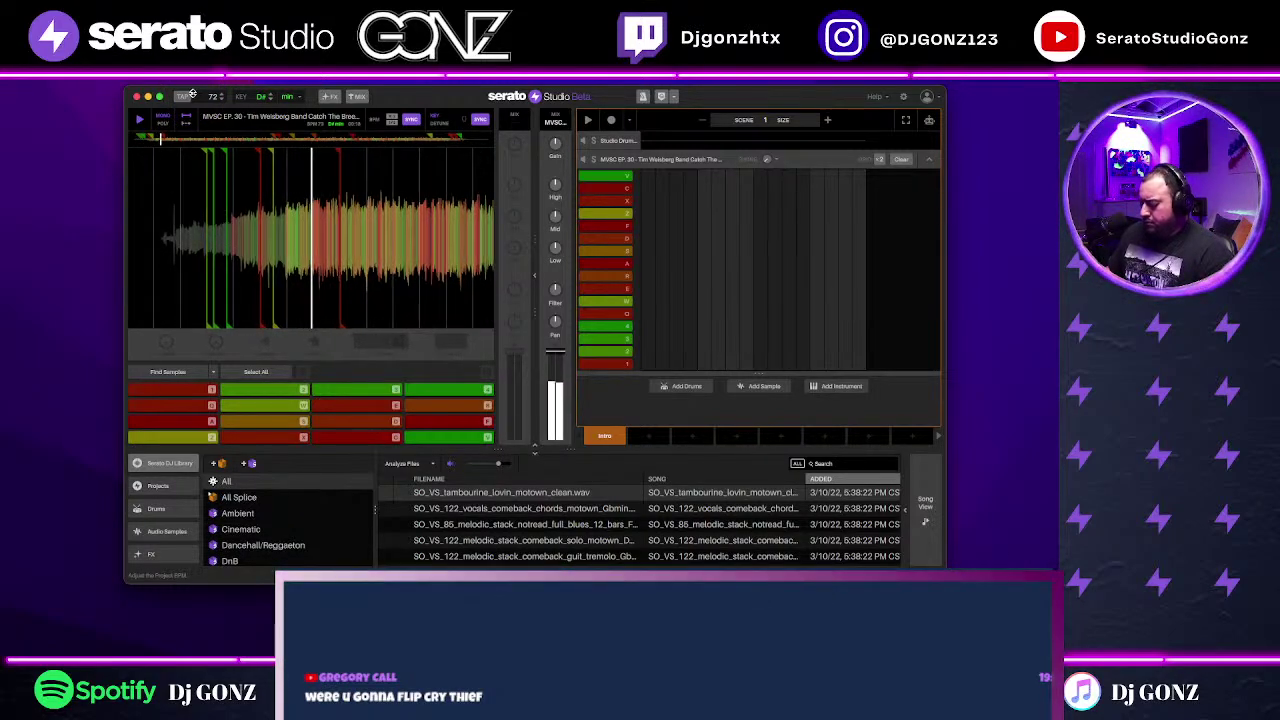
click(193, 93)
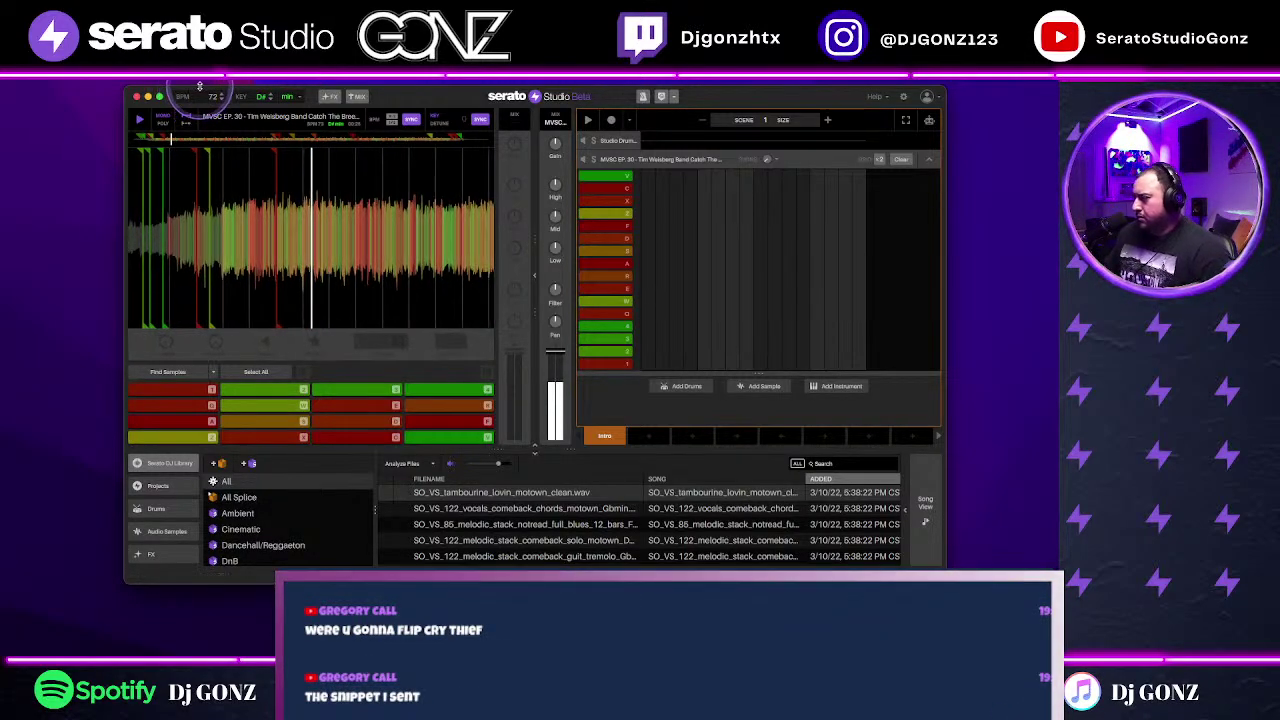
click(182, 108)
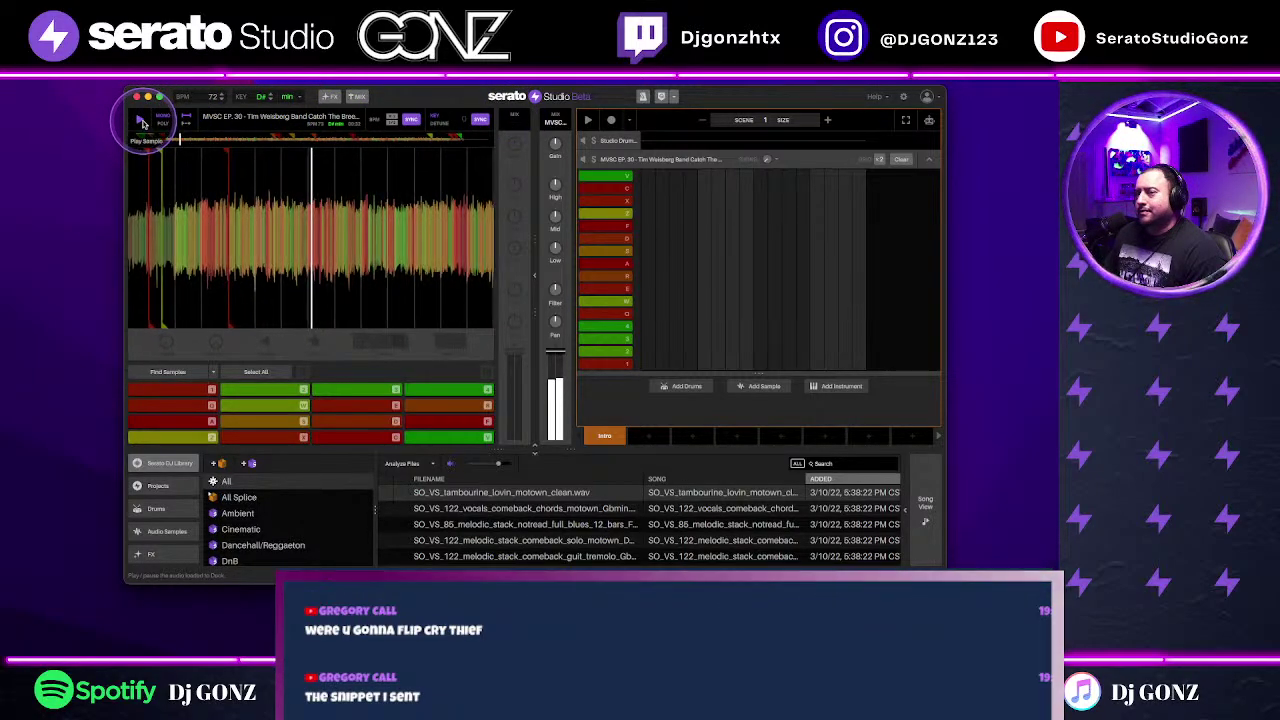
click(143, 122)
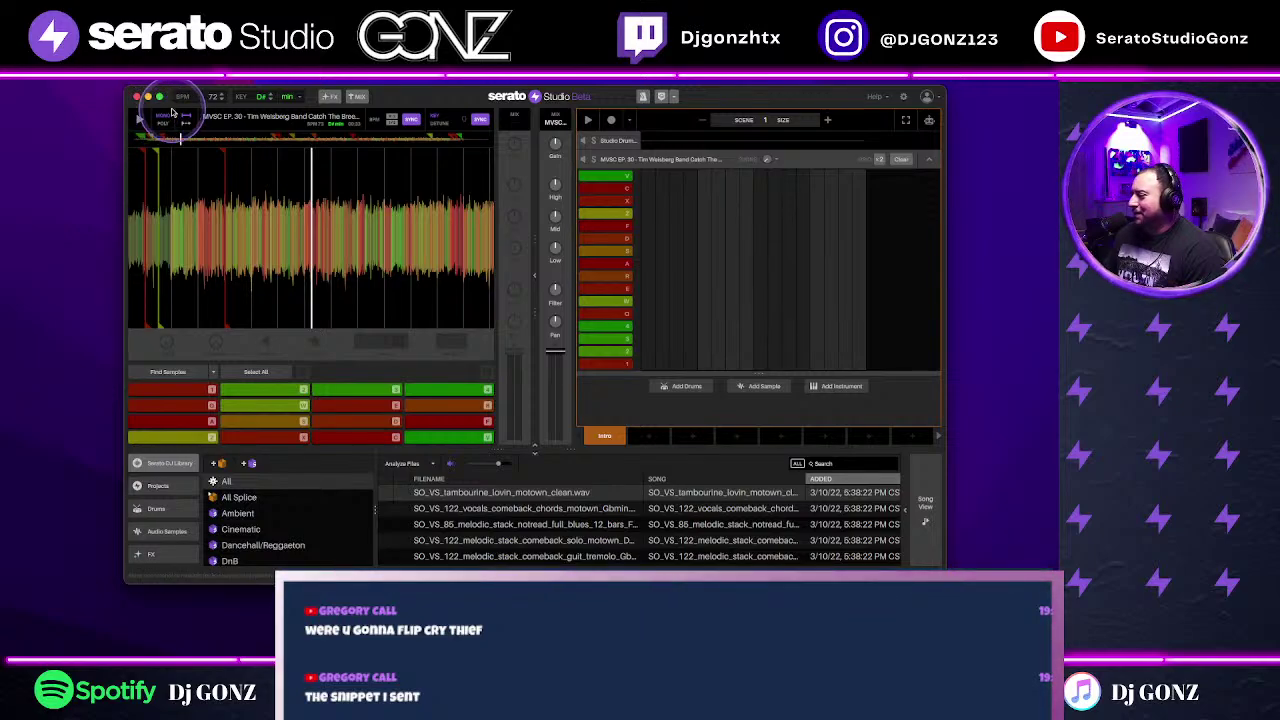
click(143, 121)
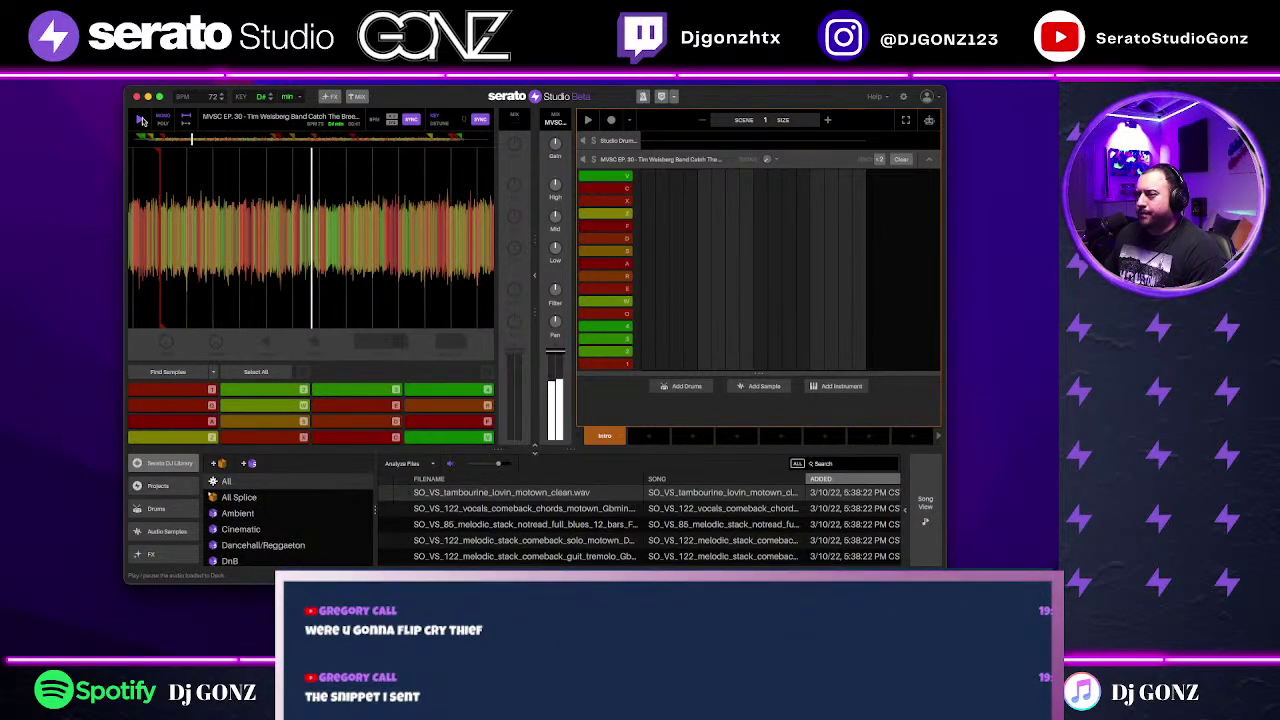
click(142, 120)
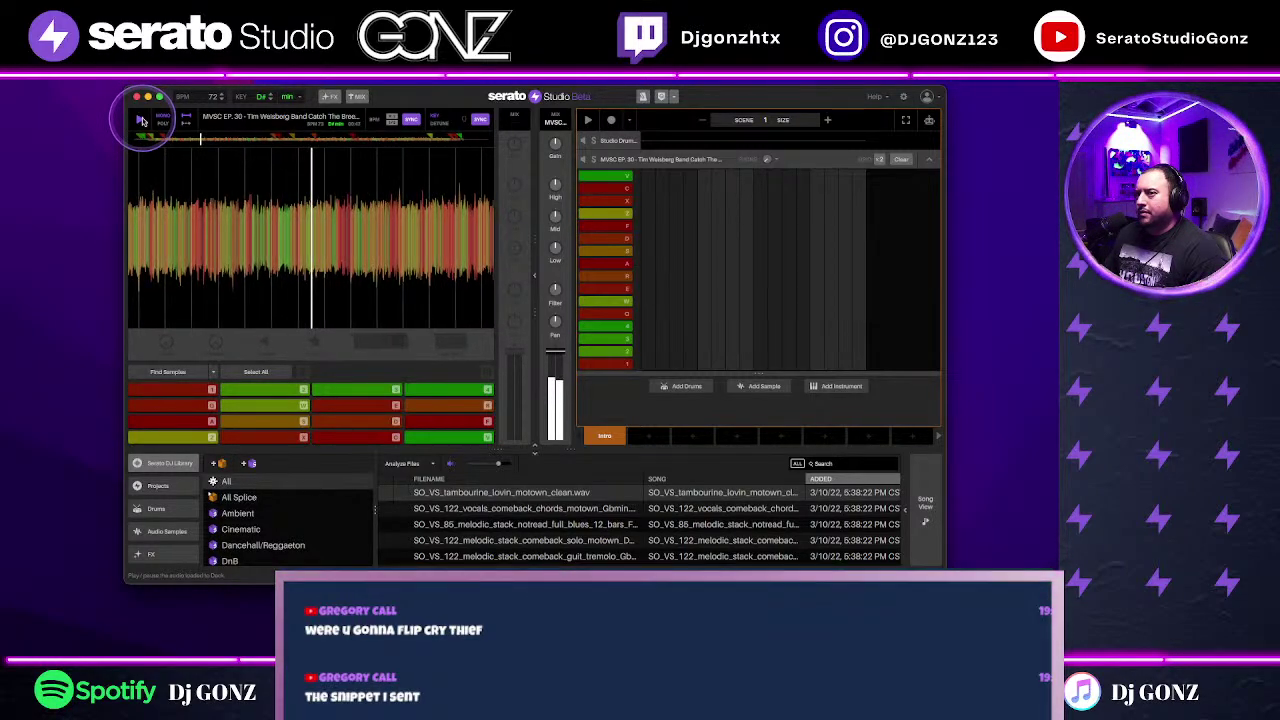
click(142, 120)
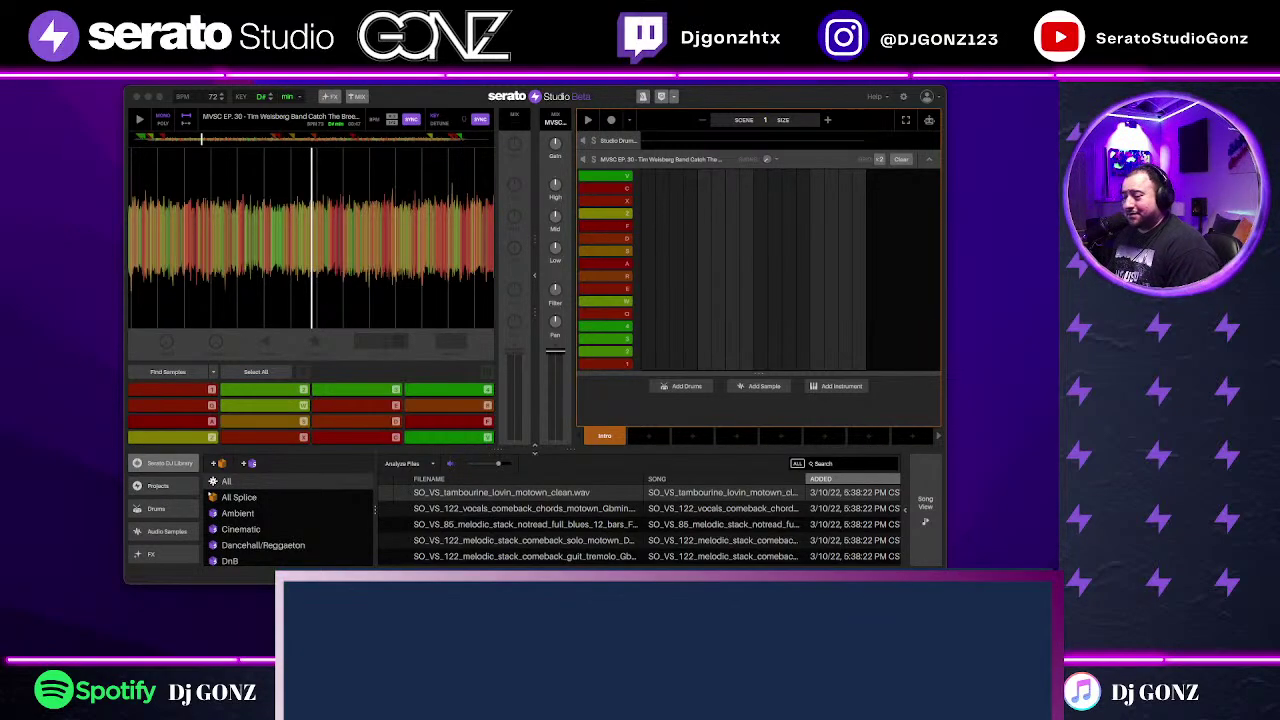
drag(266, 234, 474, 309)
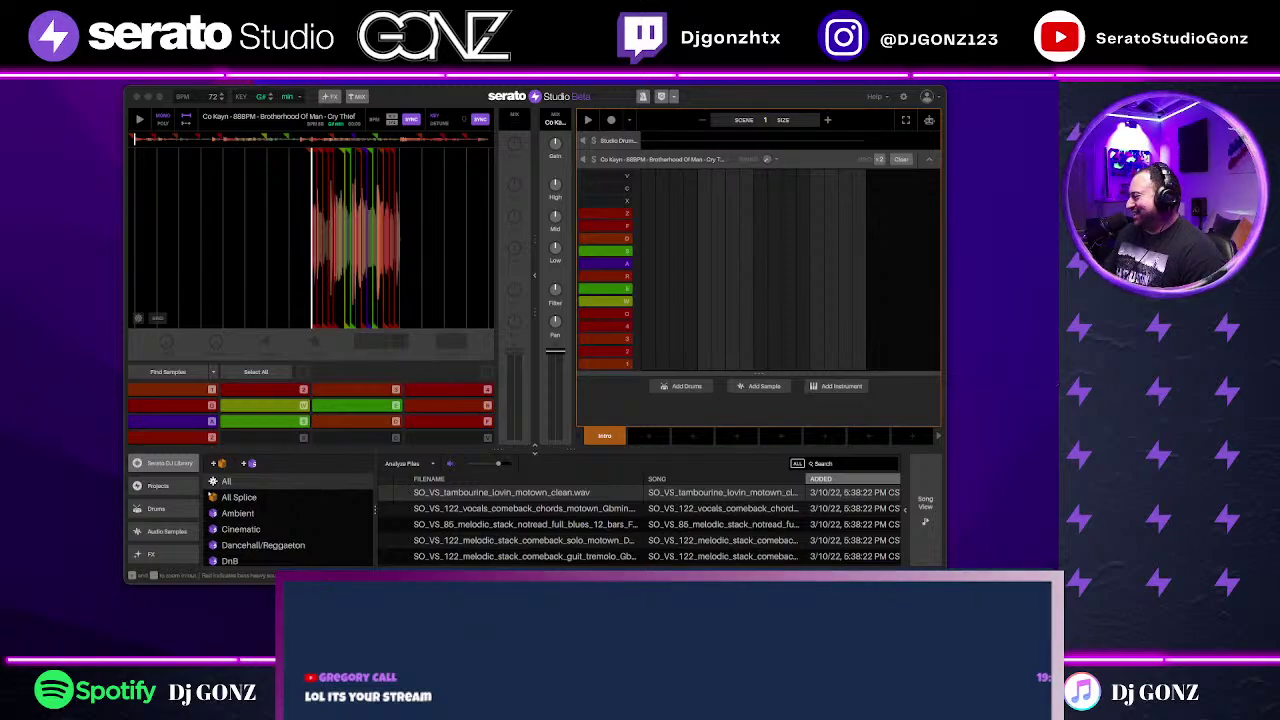
drag(891, 166, 303, 238)
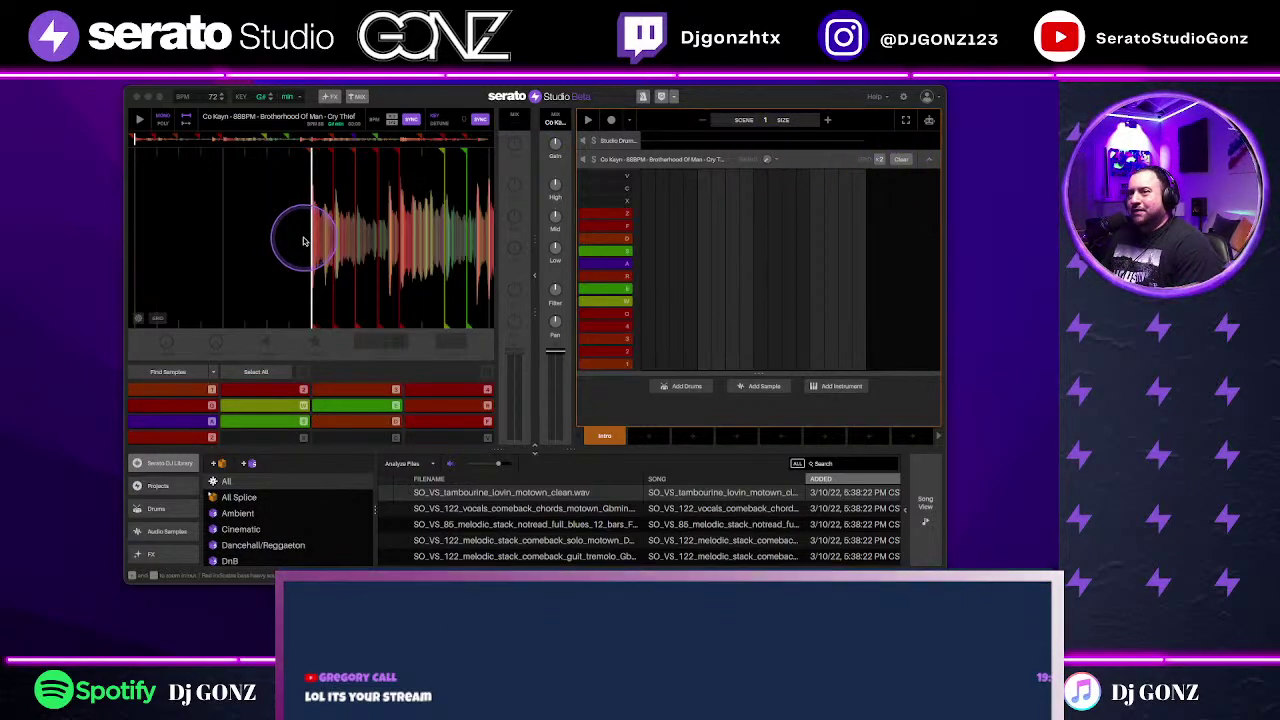
click(224, 120)
click(216, 96)
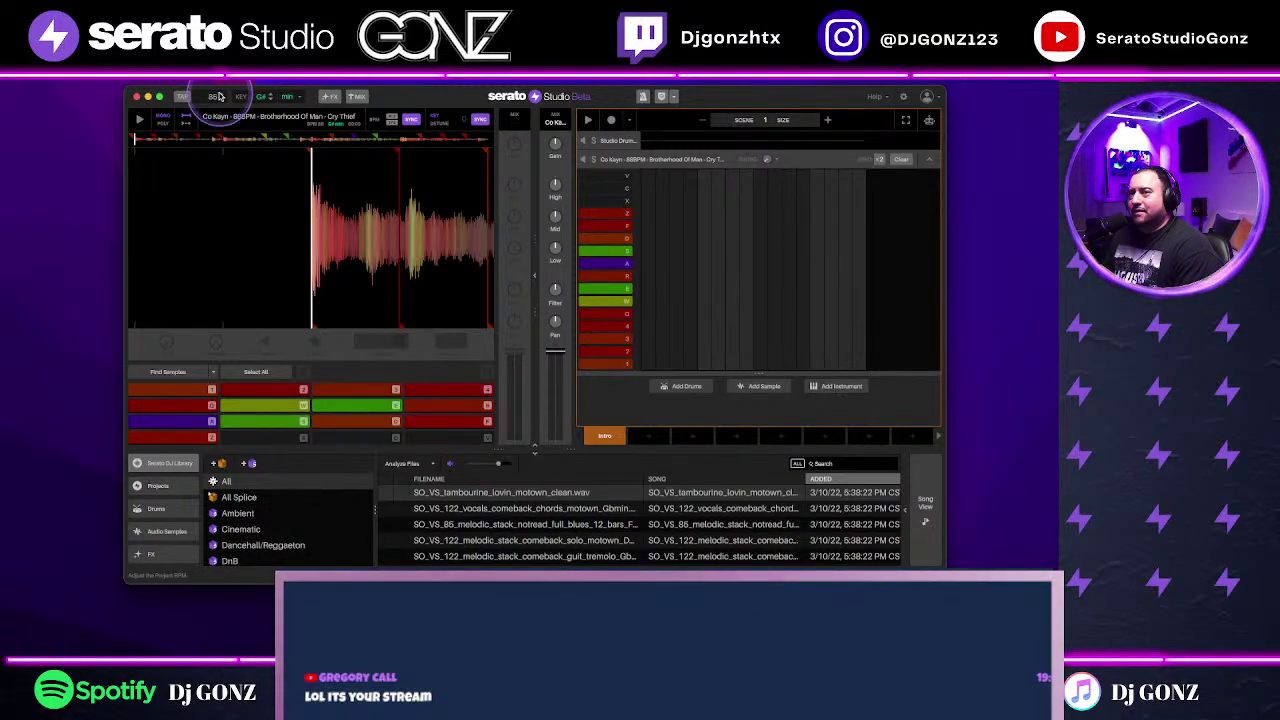
drag(329, 214, 430, 272)
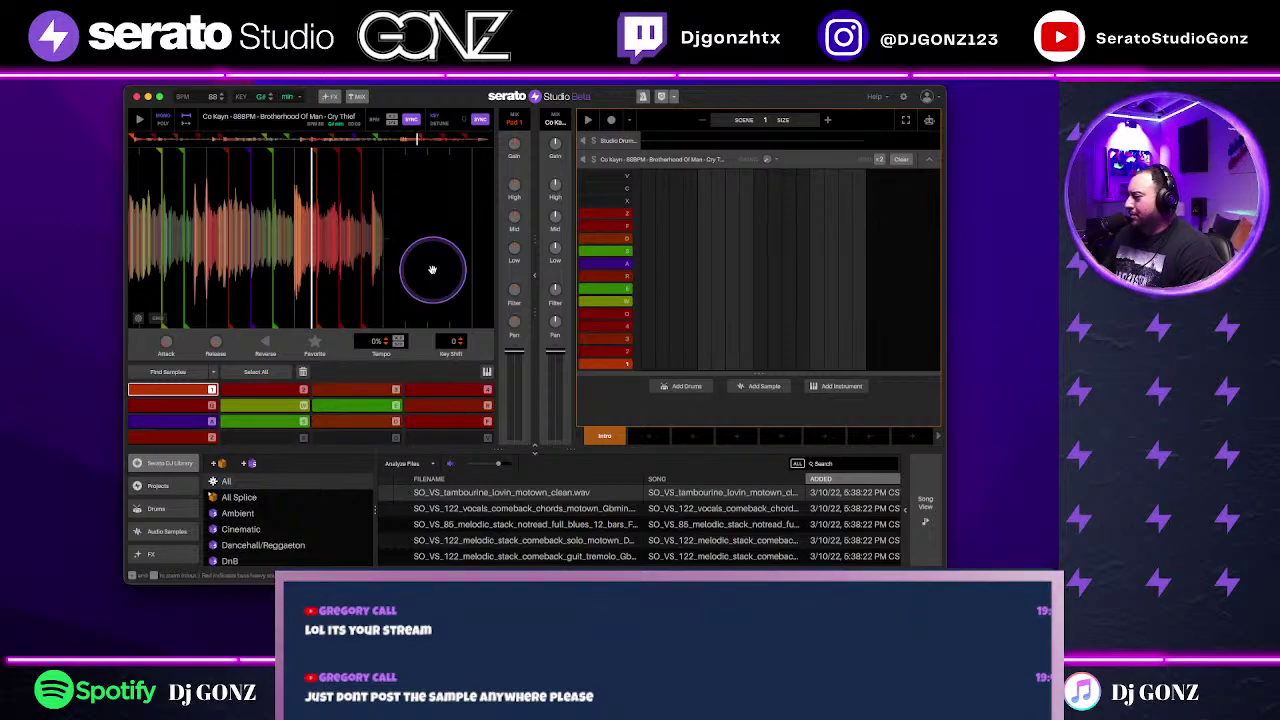
key(1)
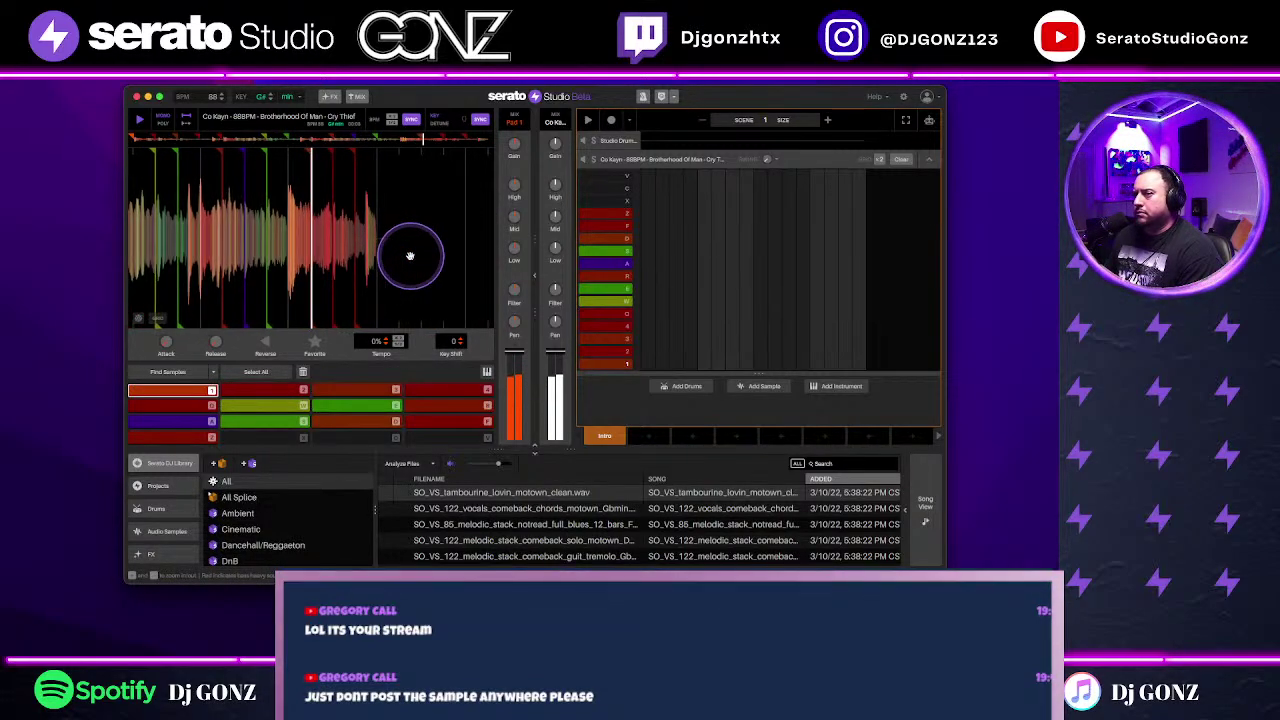
drag(409, 256, 303, 372)
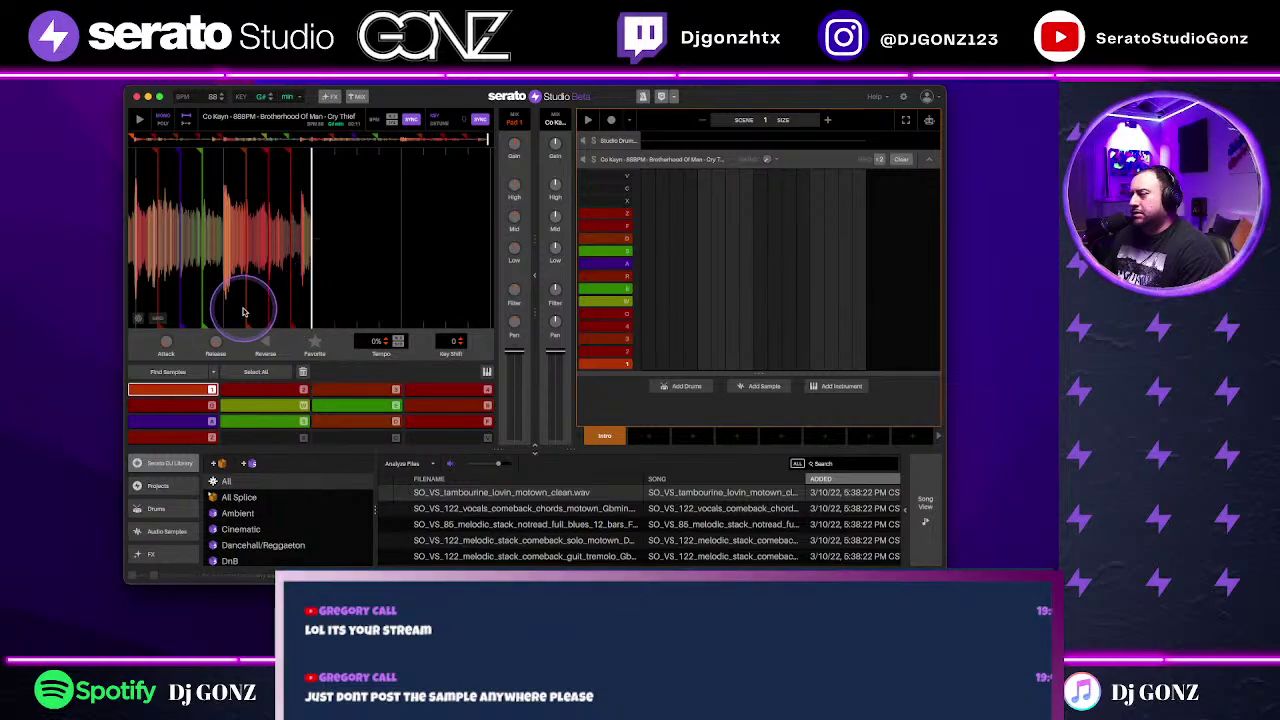
Step: Delete all old Cry Thief chops and set new cue points 1 through 4
click(254, 371)
click(302, 371)
mouse_move(331, 193)
mouse_down()
mouse_move(464, 177)
mouse_move(368, 244)
mouse_move(266, 131)
mouse_move(198, 131)
mouse_up()
key(1)
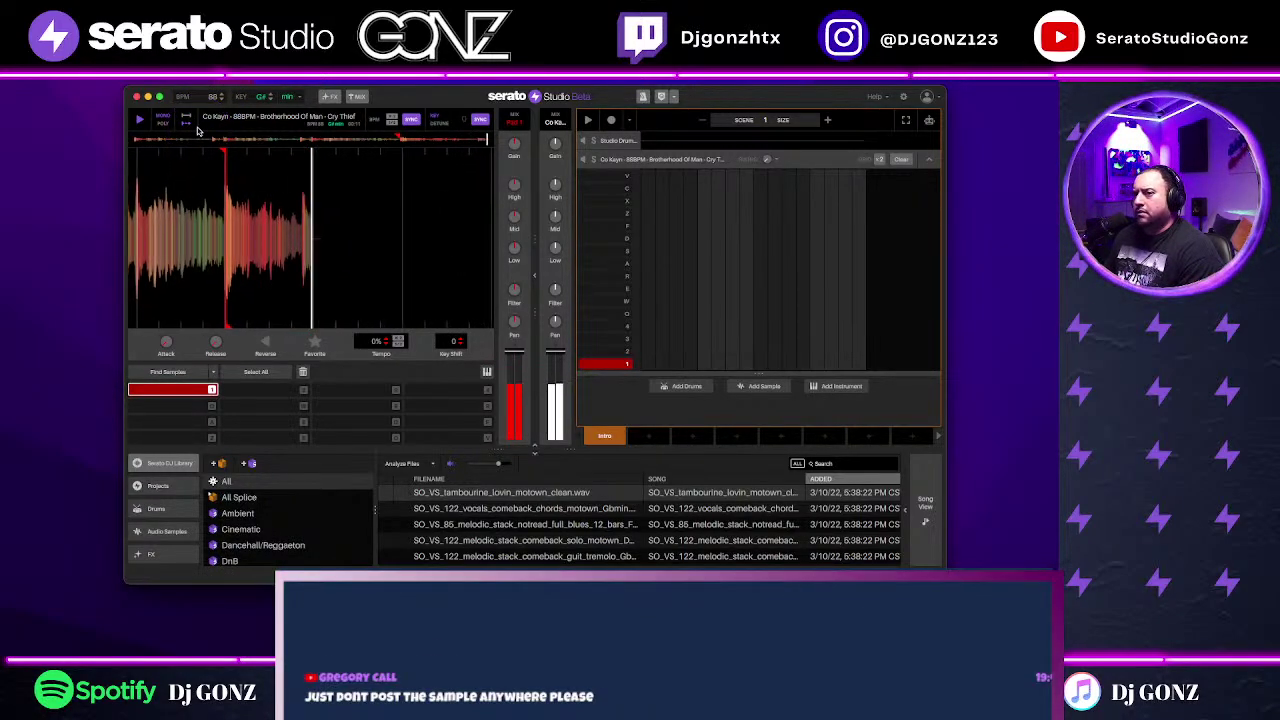
mouse_move(205, 226)
mouse_down()
mouse_move(267, 226)
mouse_move(248, 228)
mouse_up()
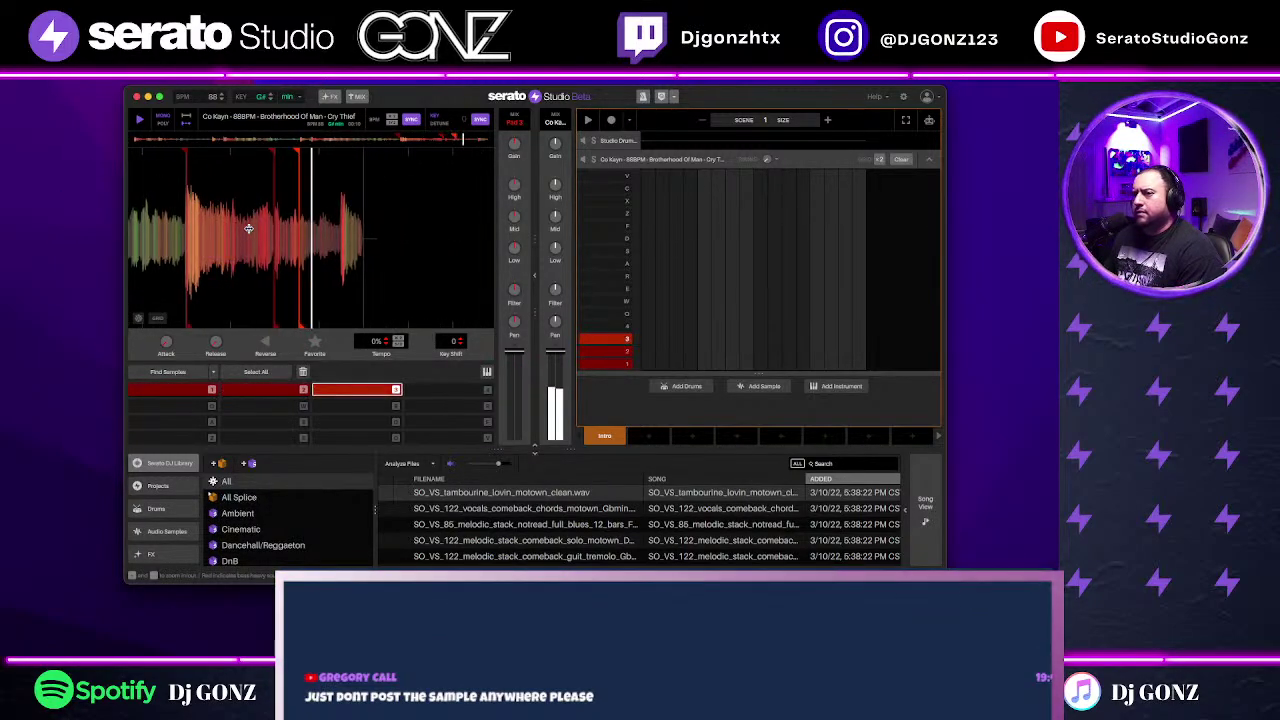
key(1)
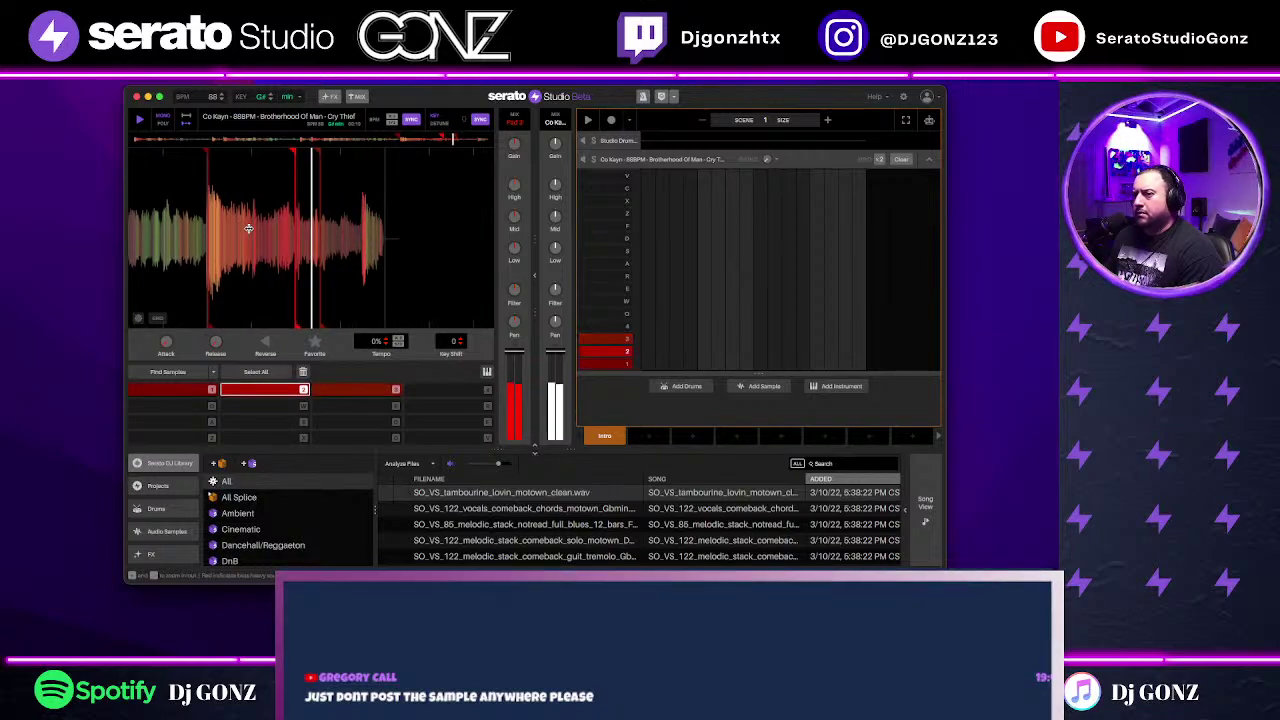
key(3)
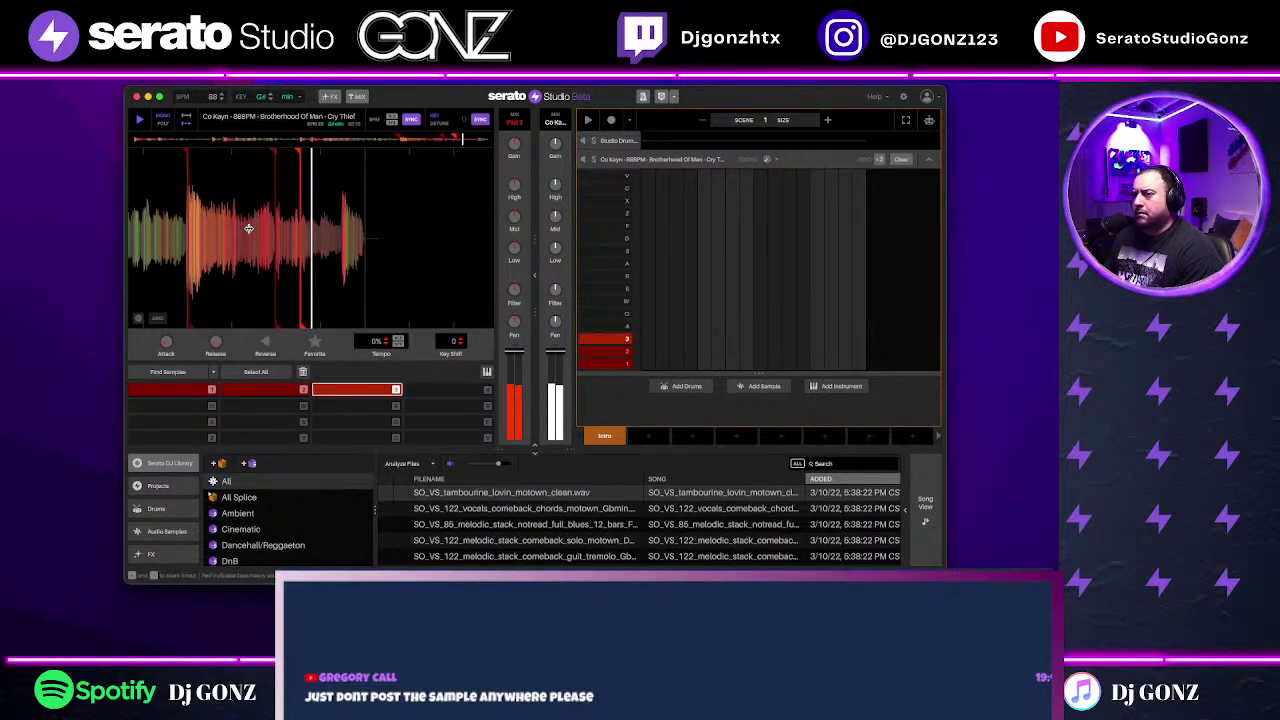
key(2)
key(3)
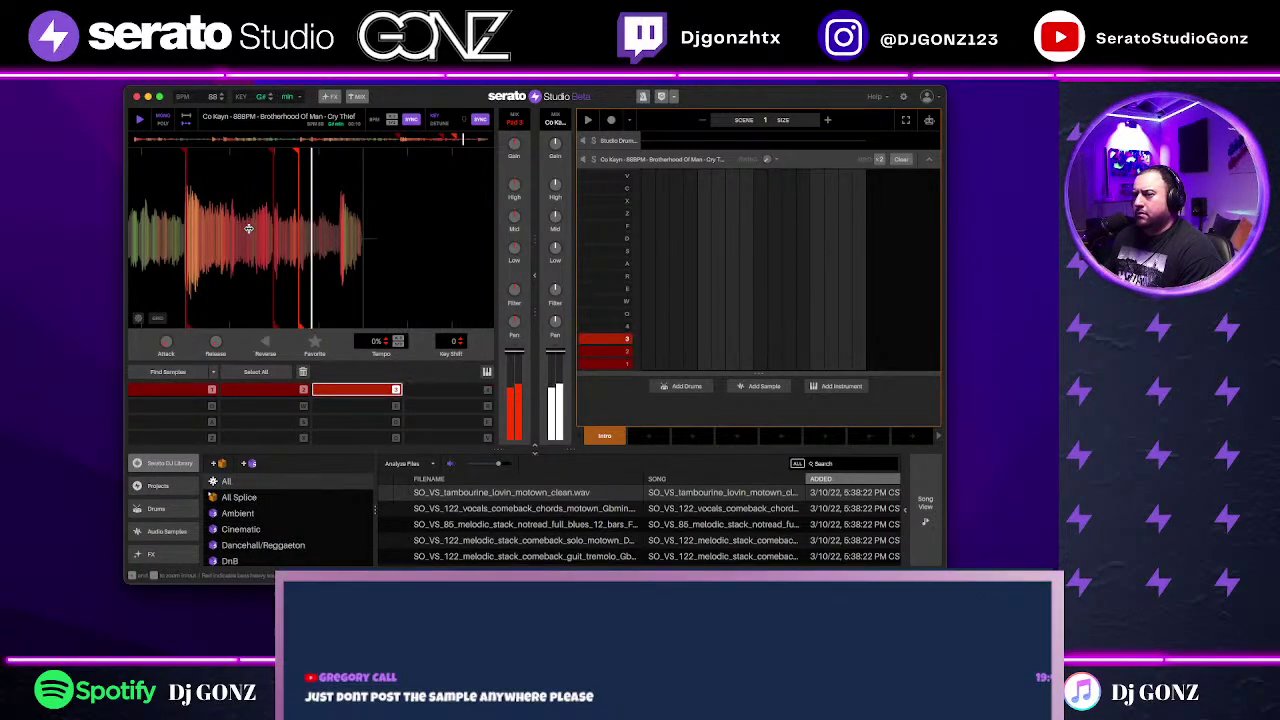
key(4)
Step: Scrub and play through the sample to place the remaining cues up to 8, then audition cue 1
drag(266, 194, 258, 186)
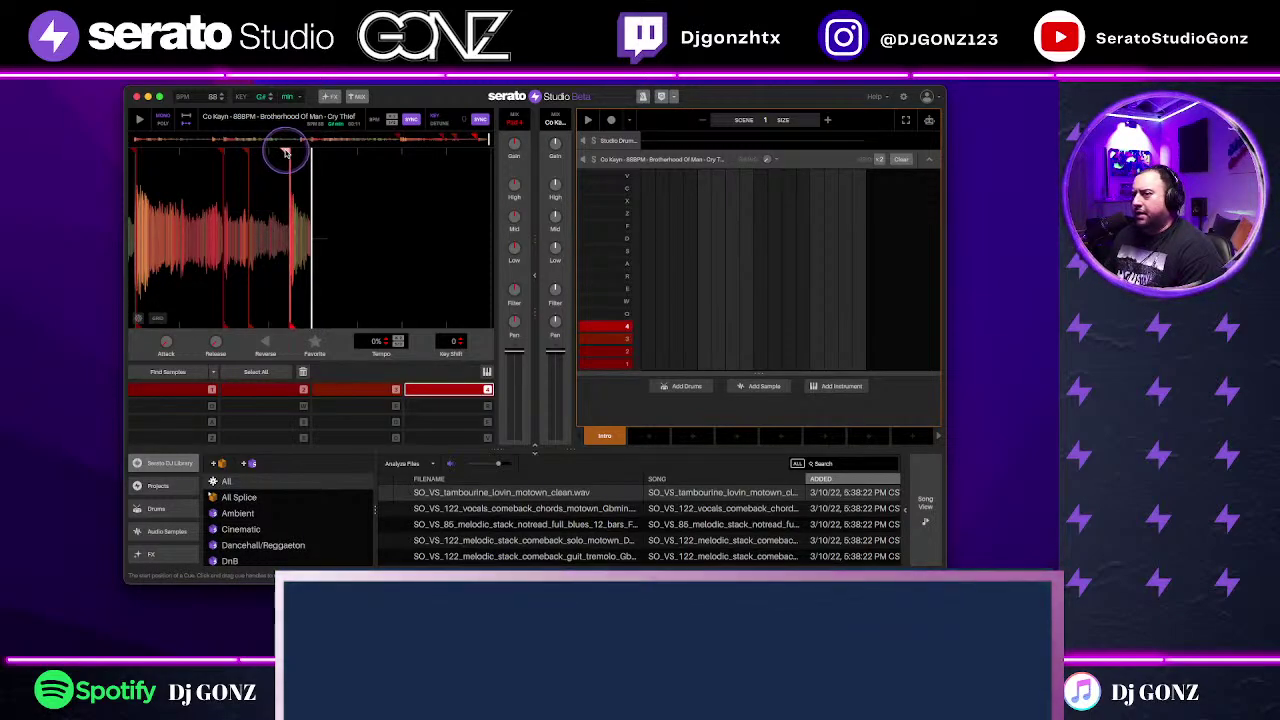
drag(329, 236, 167, 205)
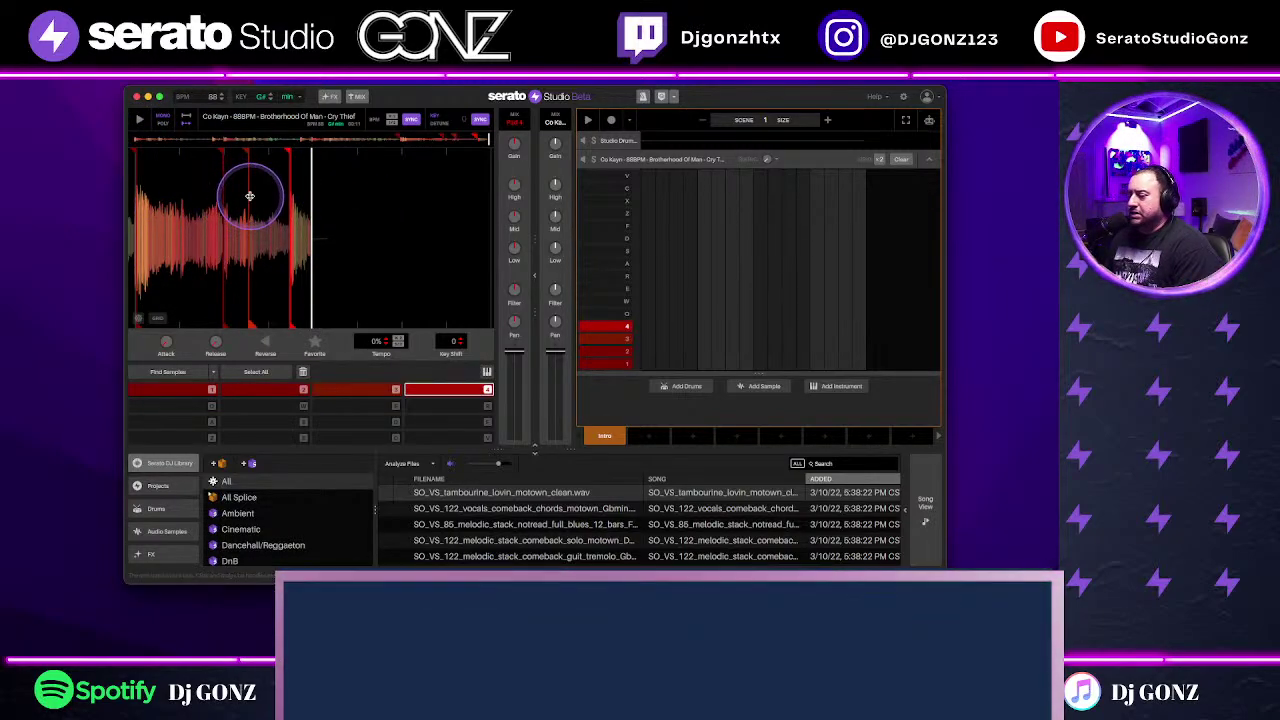
drag(250, 178, 131, 142)
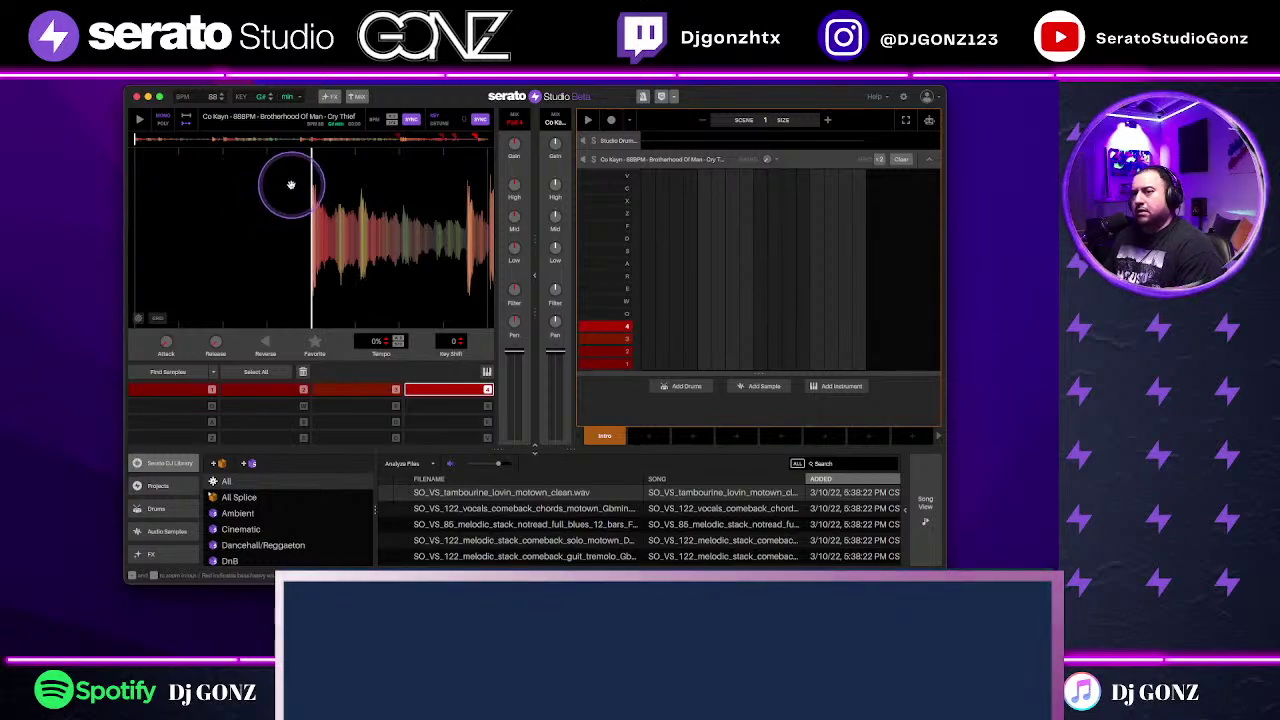
key(space)
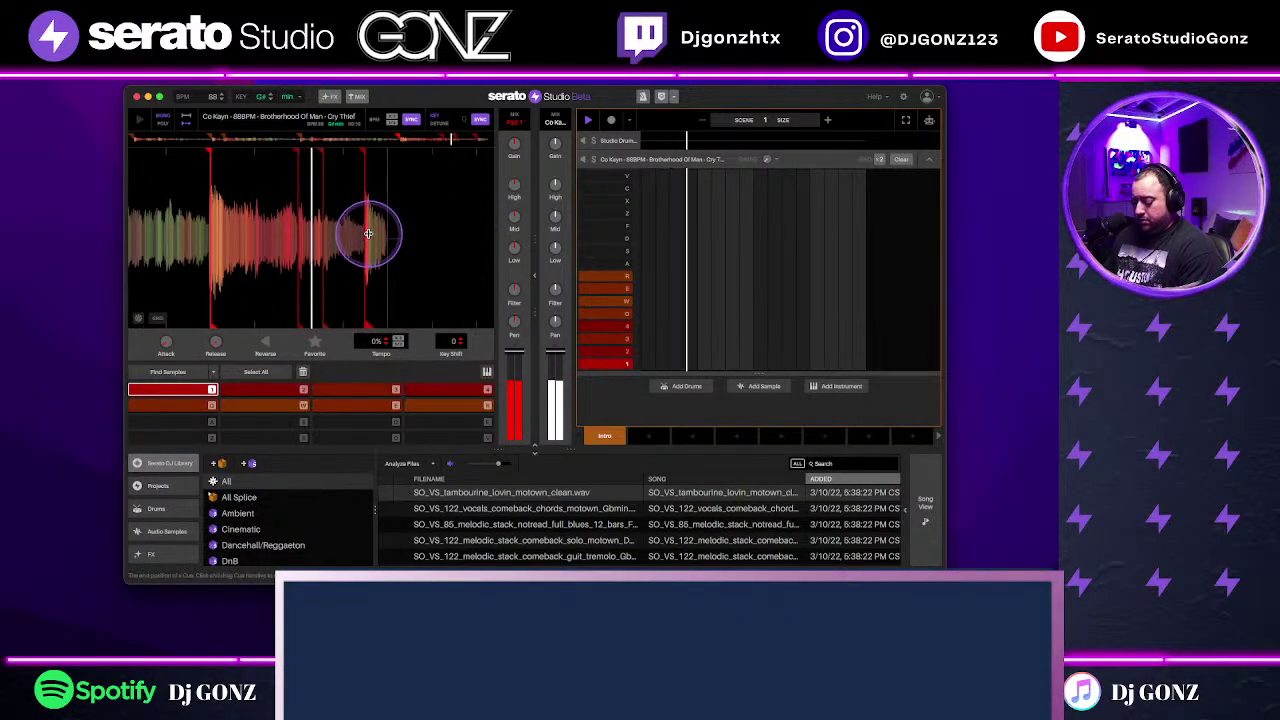
click(138, 318)
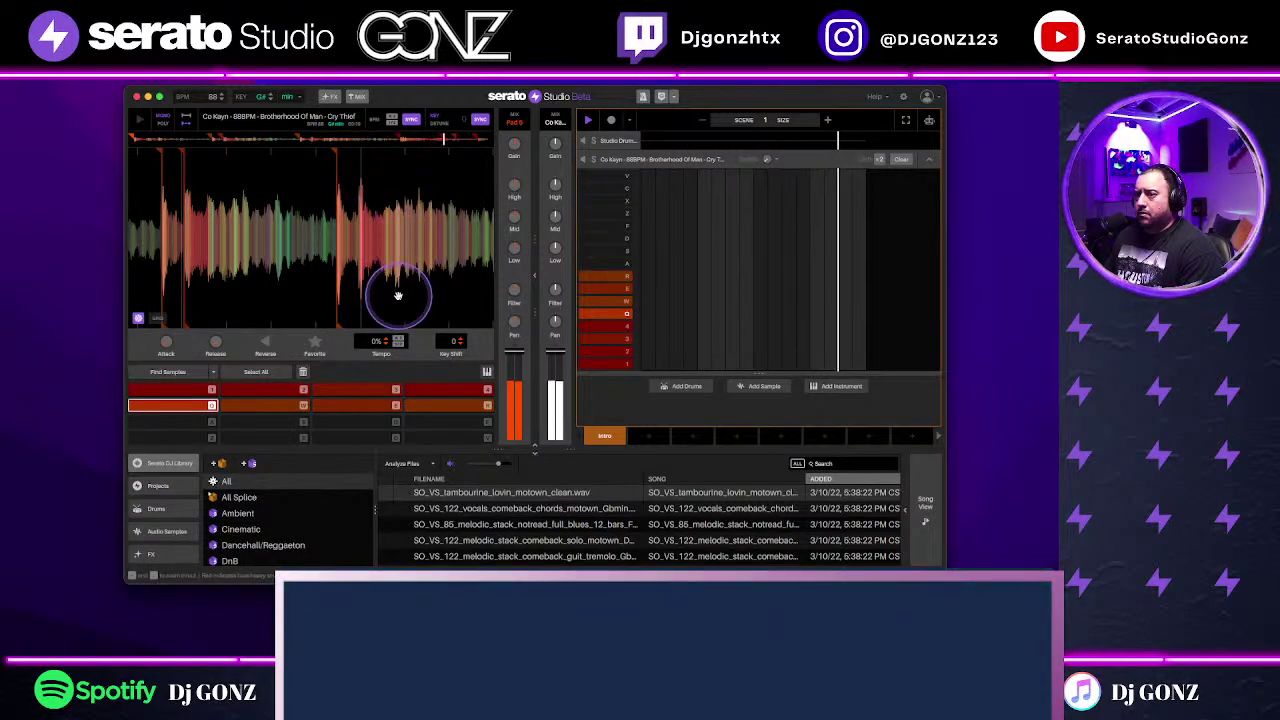
key(space)
click(297, 289)
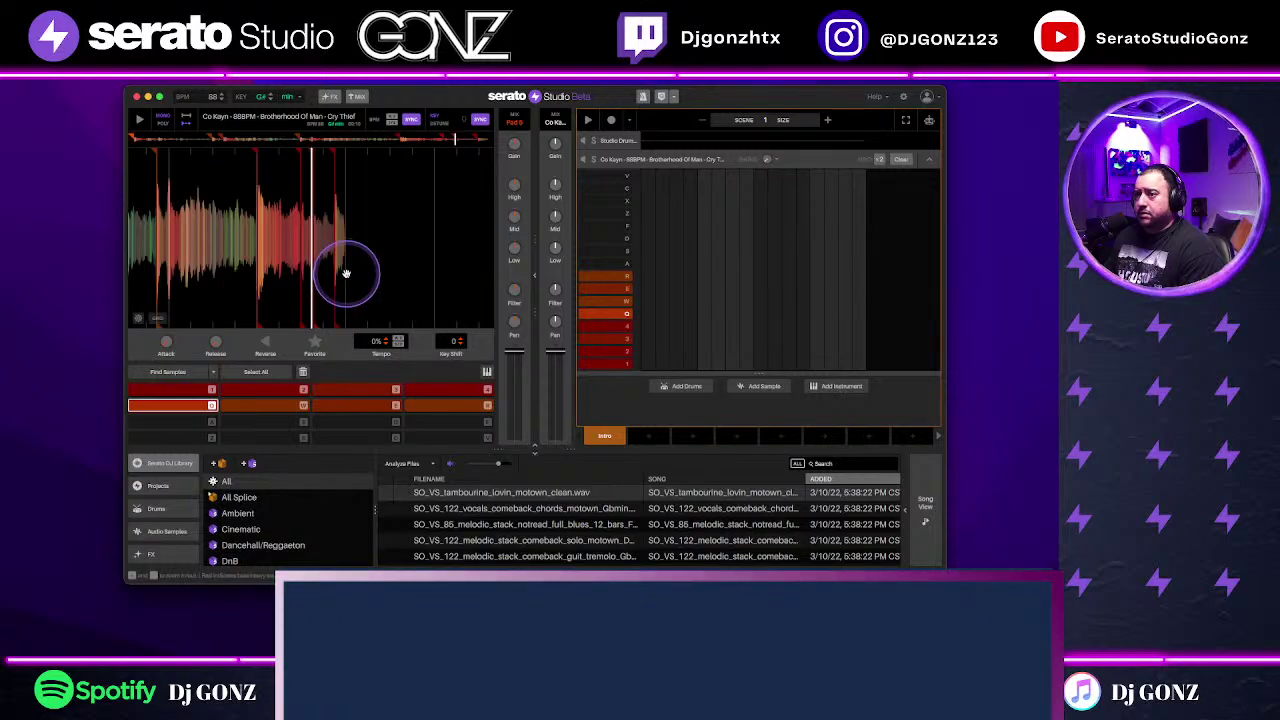
drag(241, 278, 502, 281)
key(1)
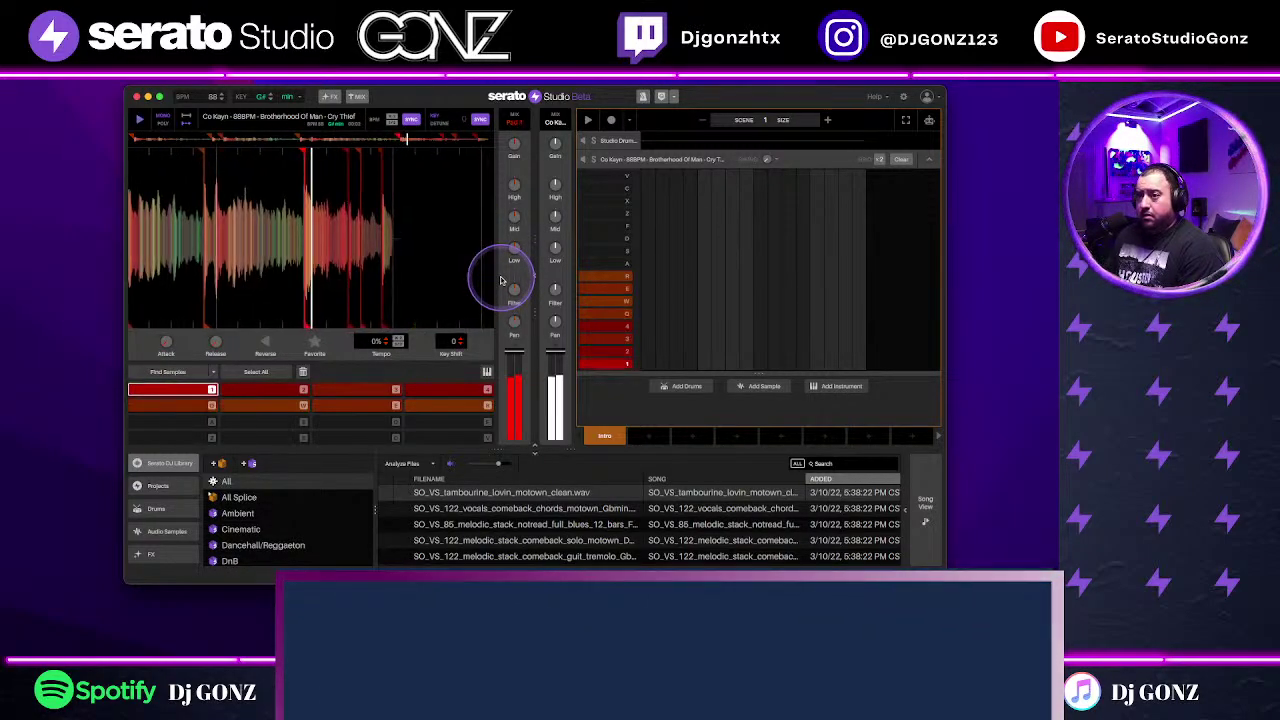
Step: Adjust the Cry Thief tempo up and down while triggering chops 2, 3 and 4
key(3)
key(4)
click(440, 282)
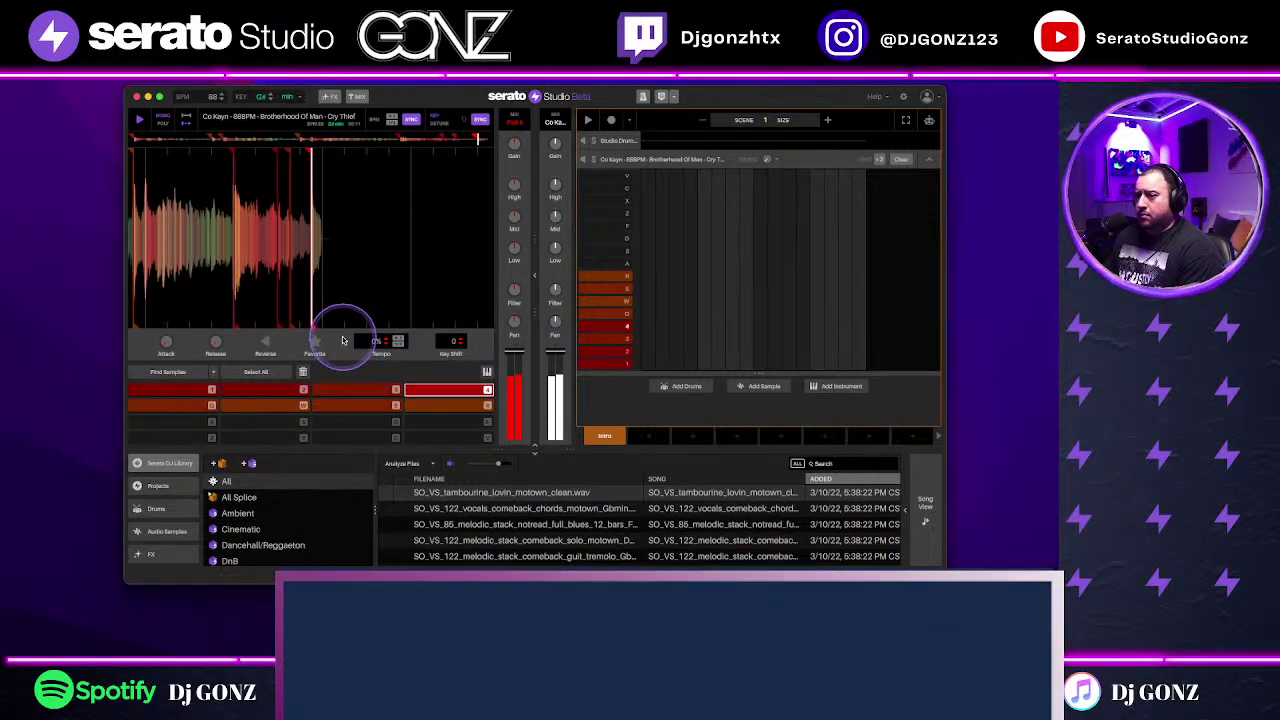
scroll(371, 343, down, 10)
scroll(371, 343, down, 5)
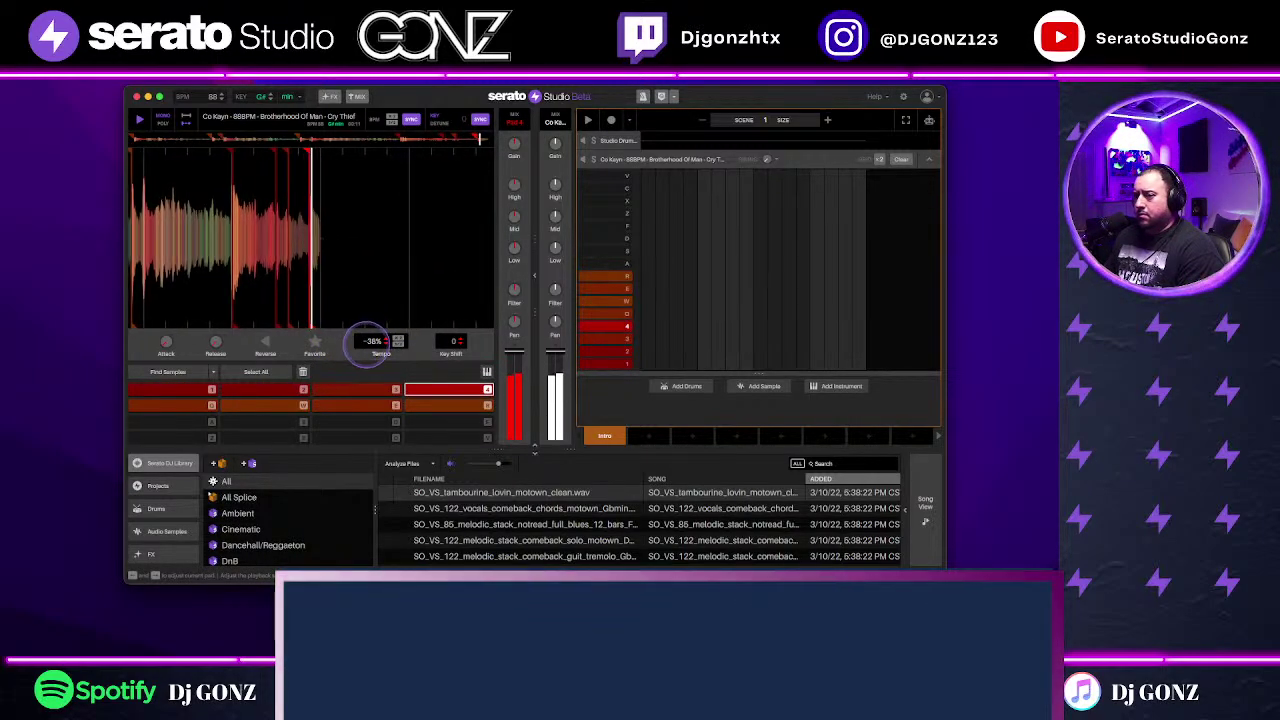
key(3)
scroll(370, 340, up, 12)
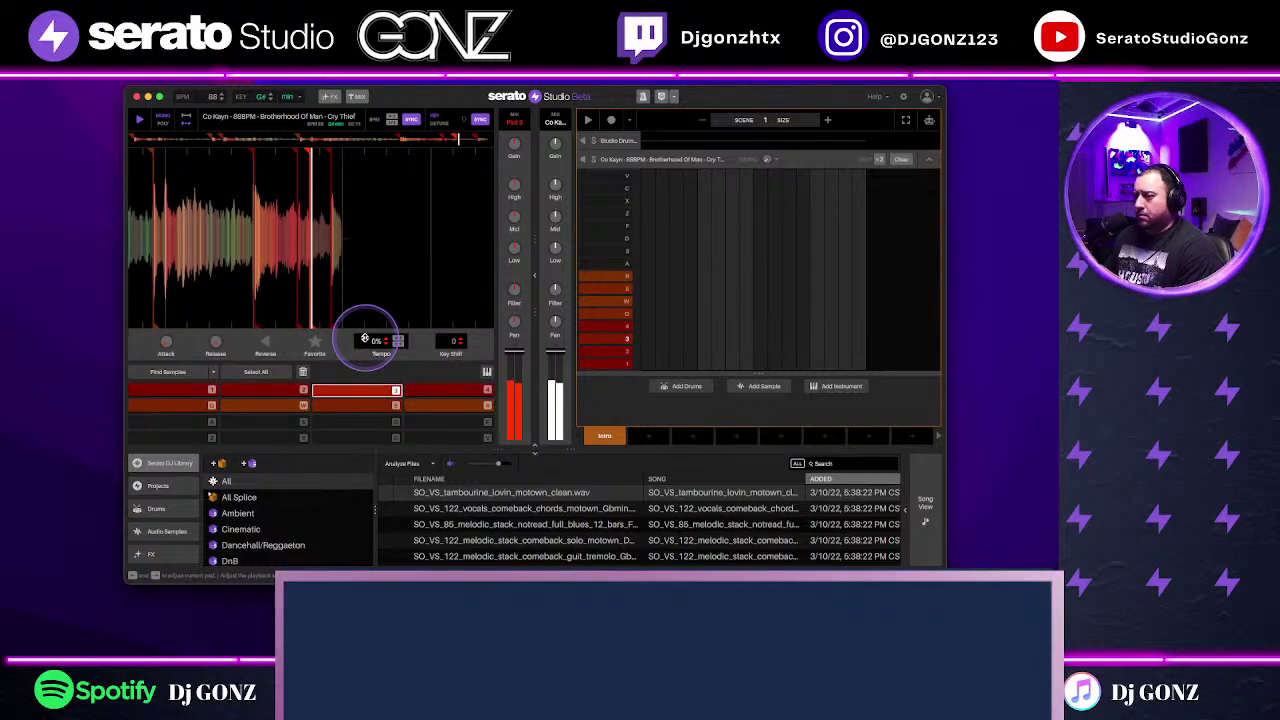
scroll(371, 340, up, 6)
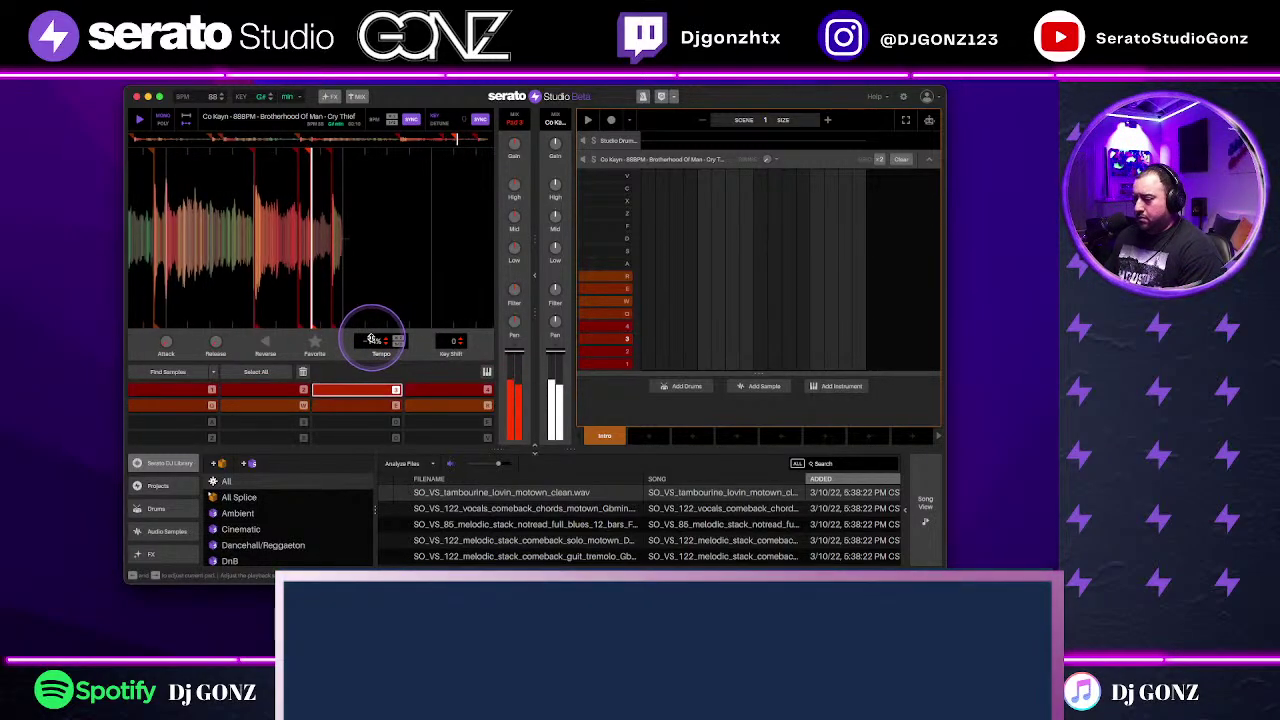
key(4)
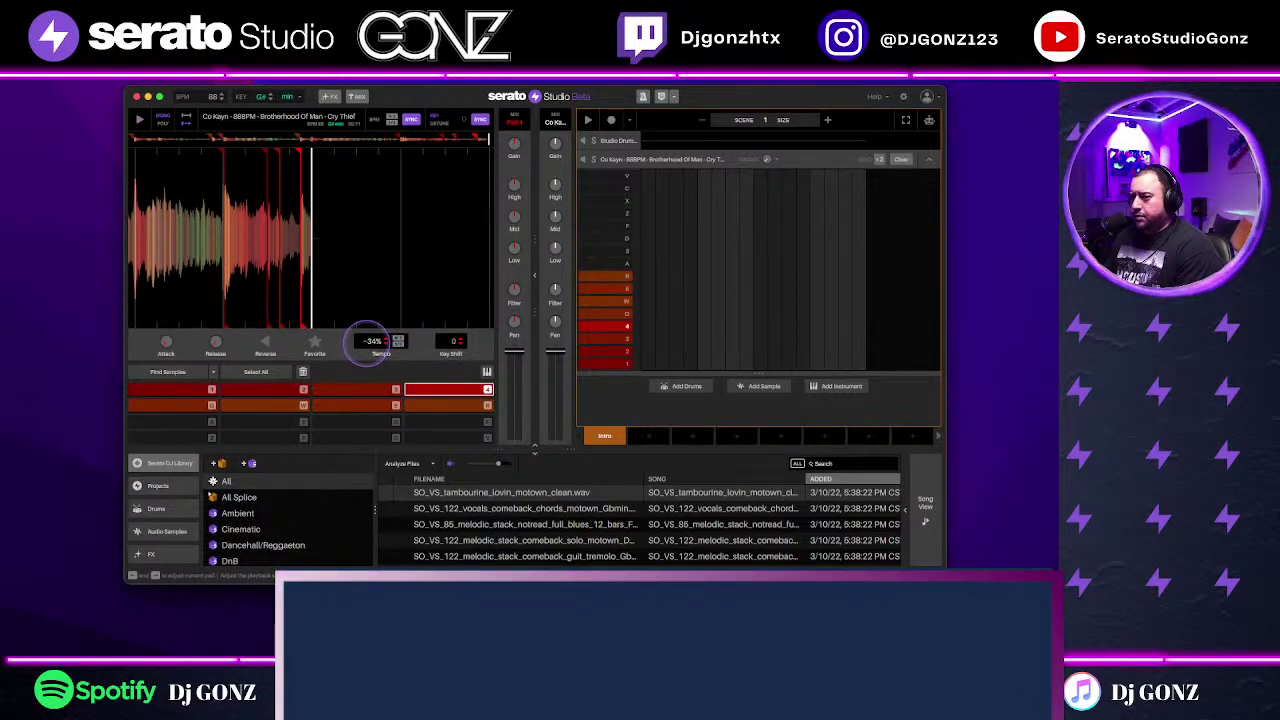
scroll(368, 341, up, 3)
key(2)
scroll(366, 341, up, 4)
key(3)
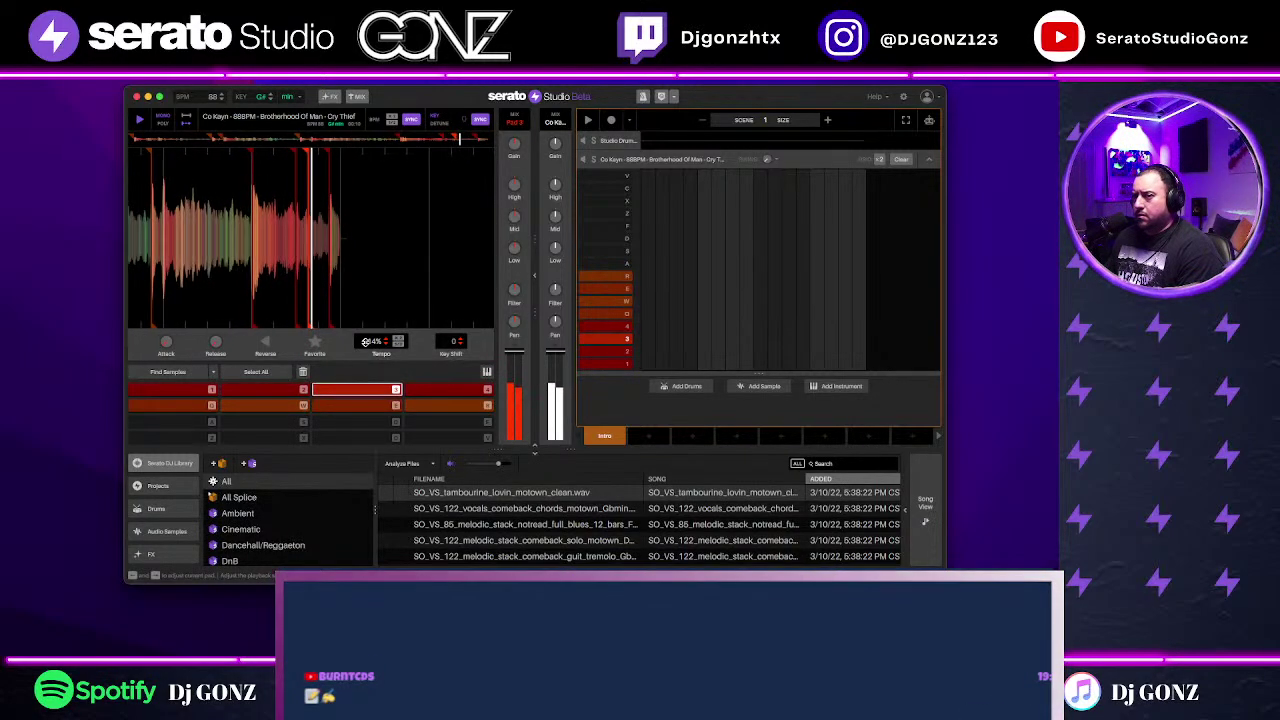
Step: Fine-tune the sample tempo and leave it at -33%
scroll(366, 341, down, 4)
scroll(366, 341, up, 8)
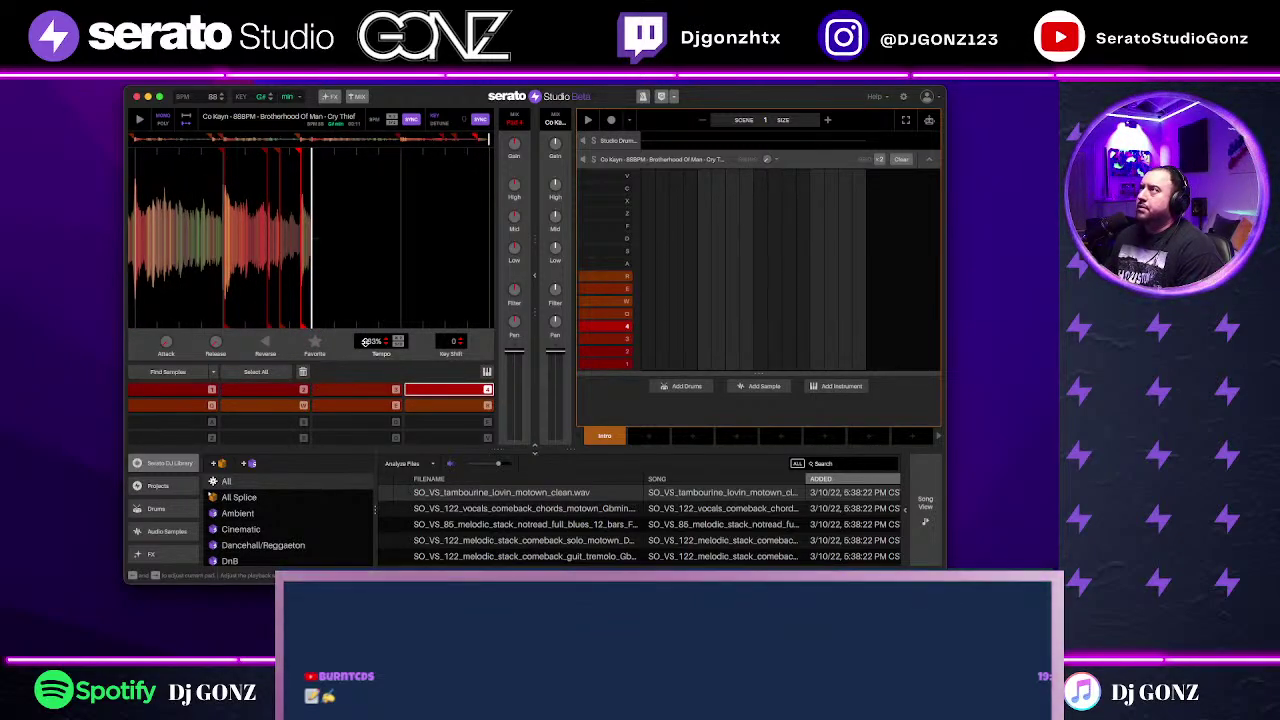
scroll(366, 341, down, 8)
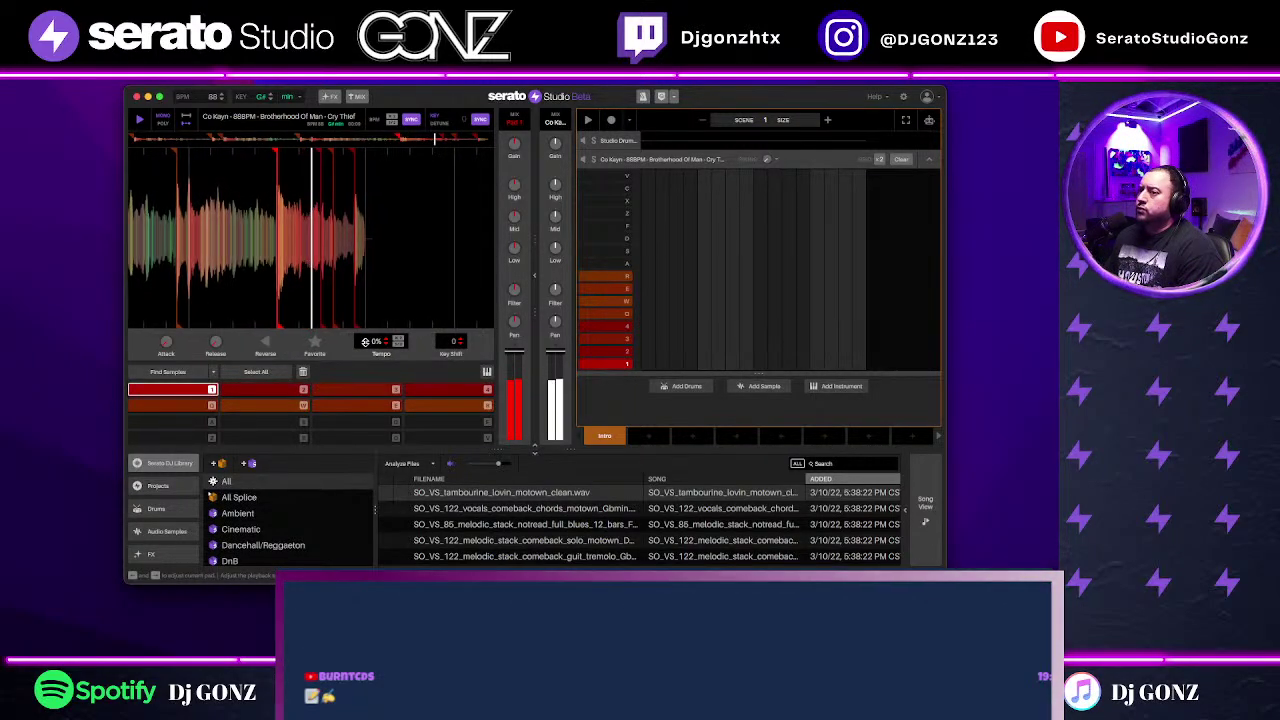
scroll(366, 341, up, 14)
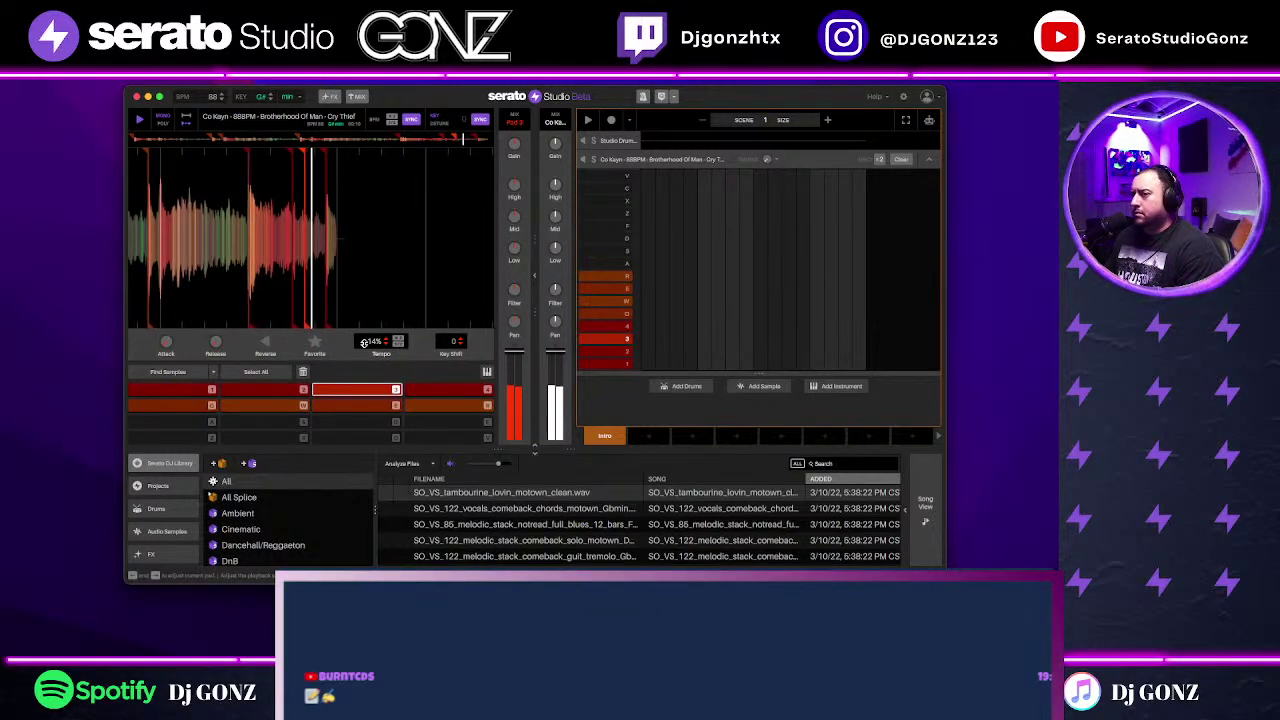
scroll(364, 342, down, 14)
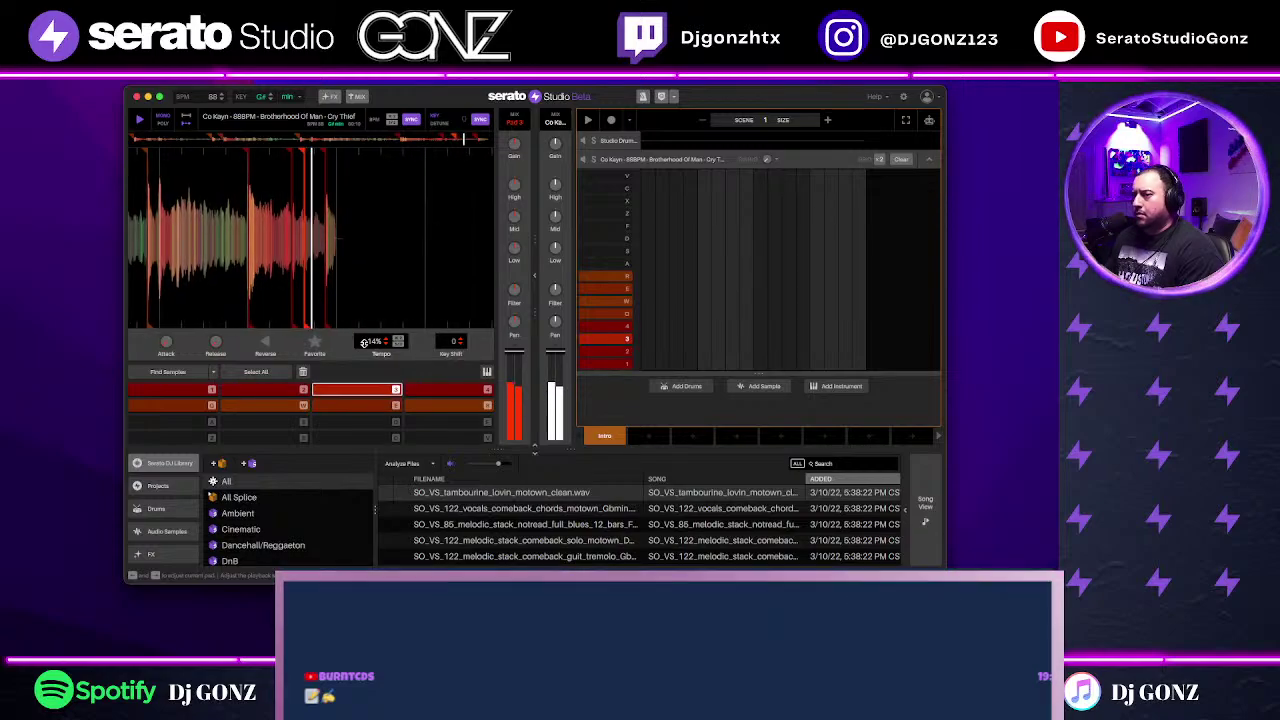
scroll(364, 342, up, 14)
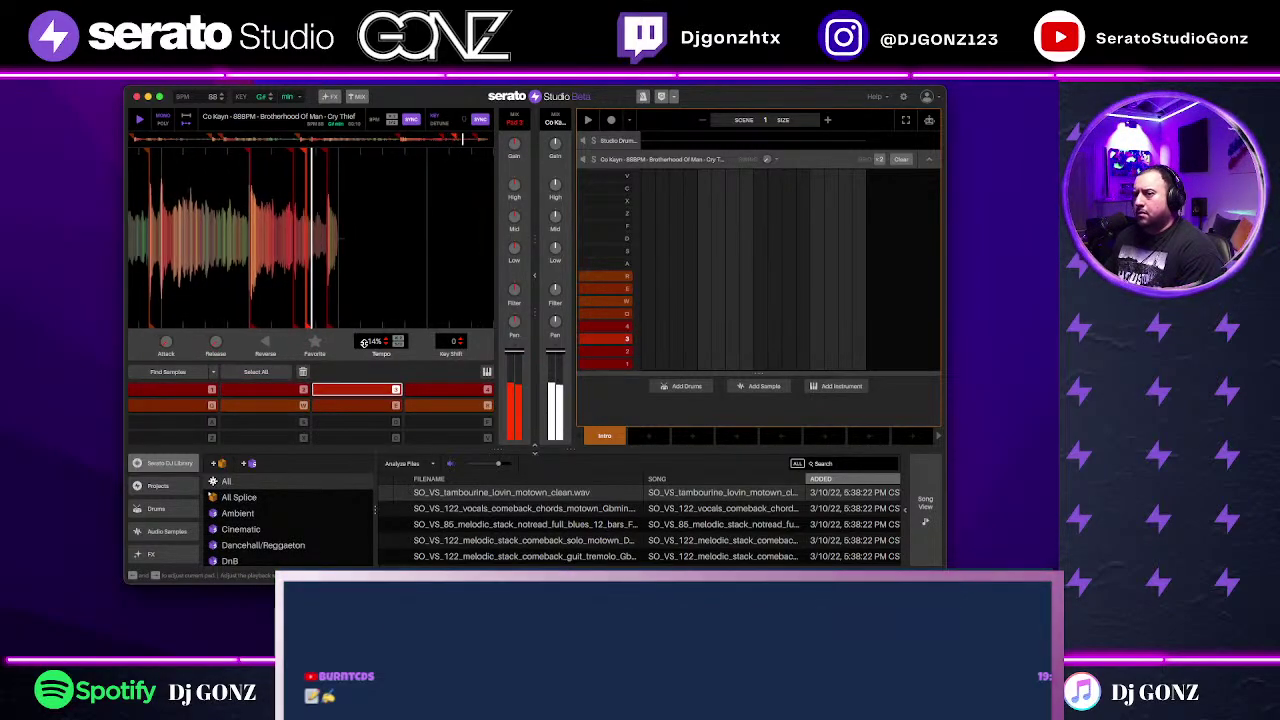
click(364, 342)
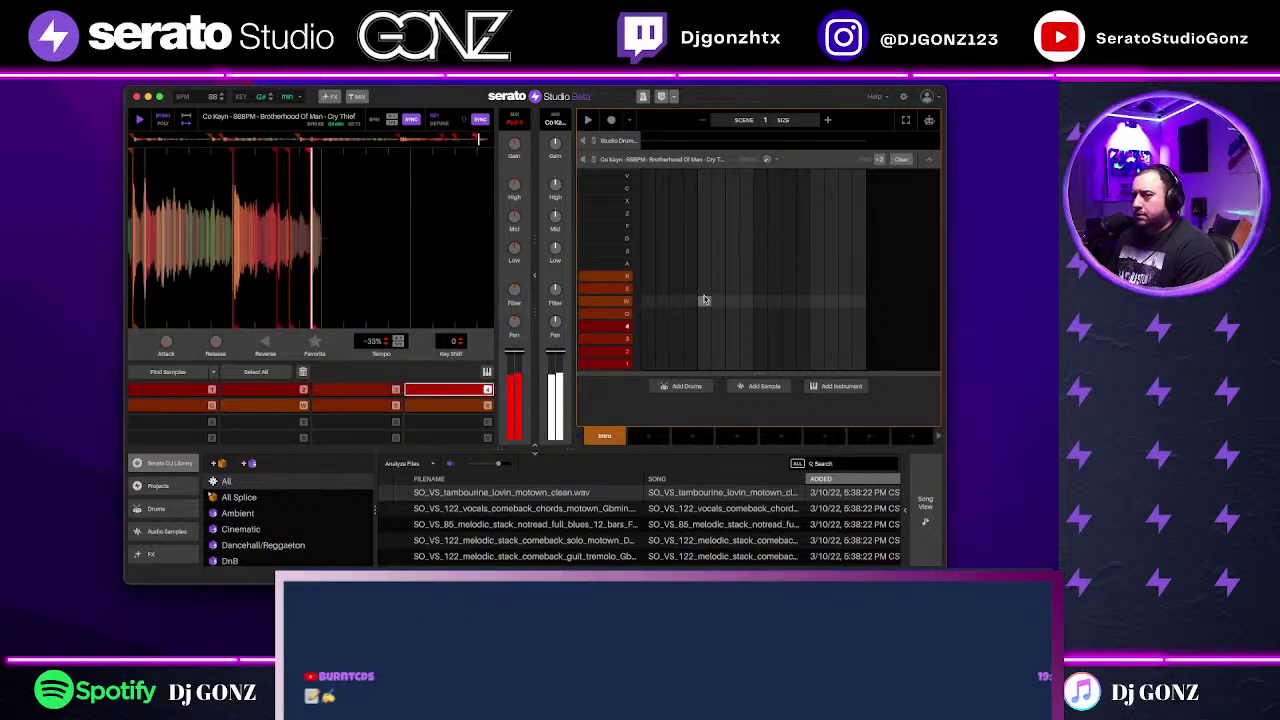
Step: Record chop 2 and 3 hits into the Intro scene and remove a stray row 2 step
click(700, 302)
click(611, 120)
click(772, 304)
click(826, 267)
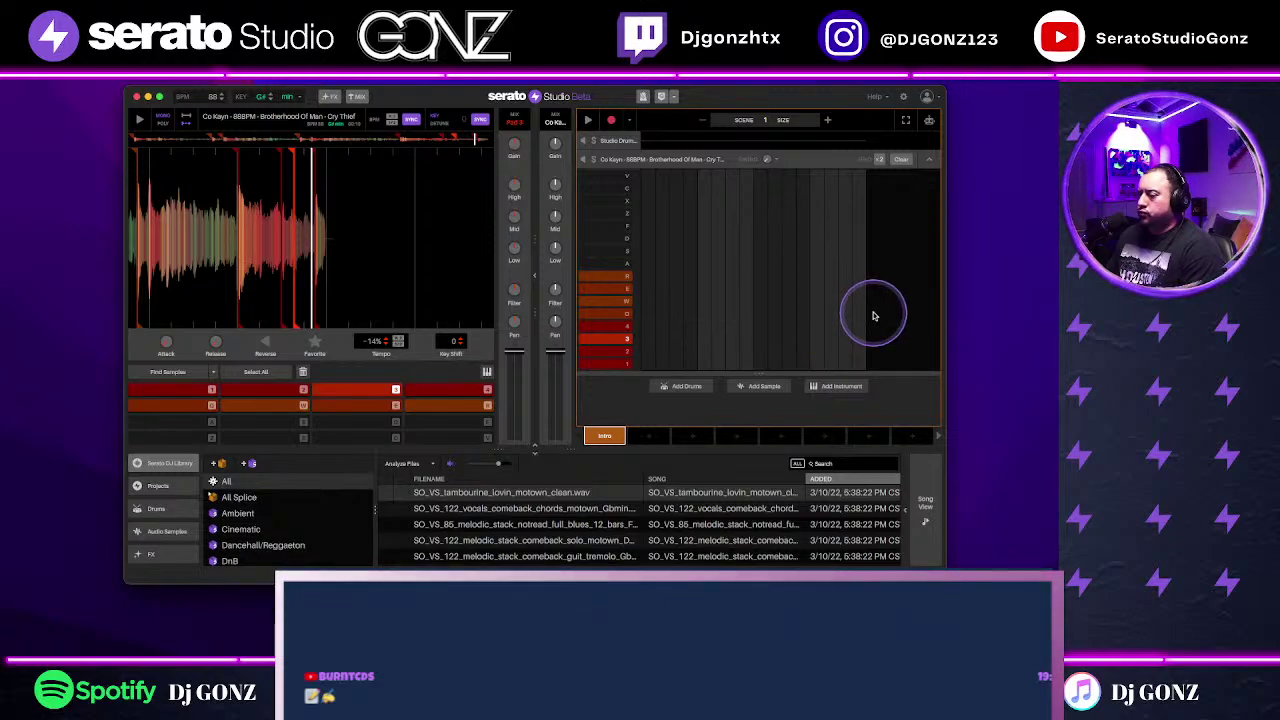
key(2)
key(3)
key(3)
key(3)
key(3)
key(3)
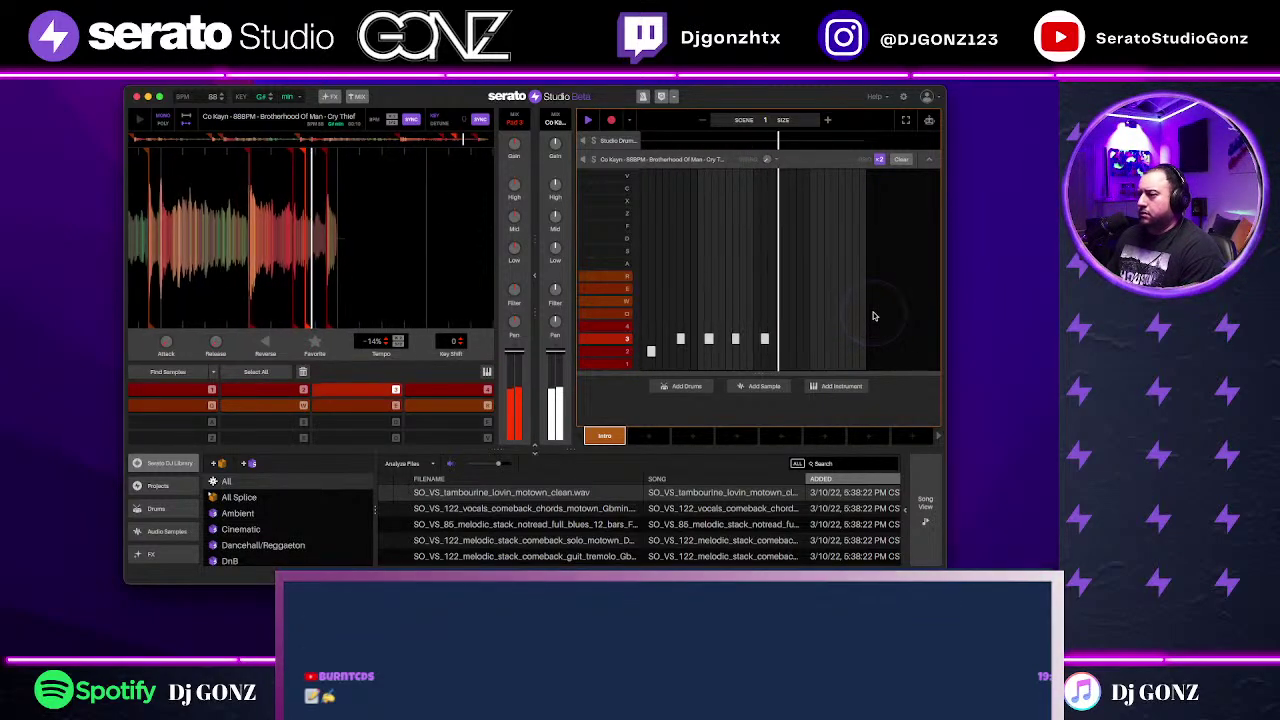
key(3)
key(3)
key(space)
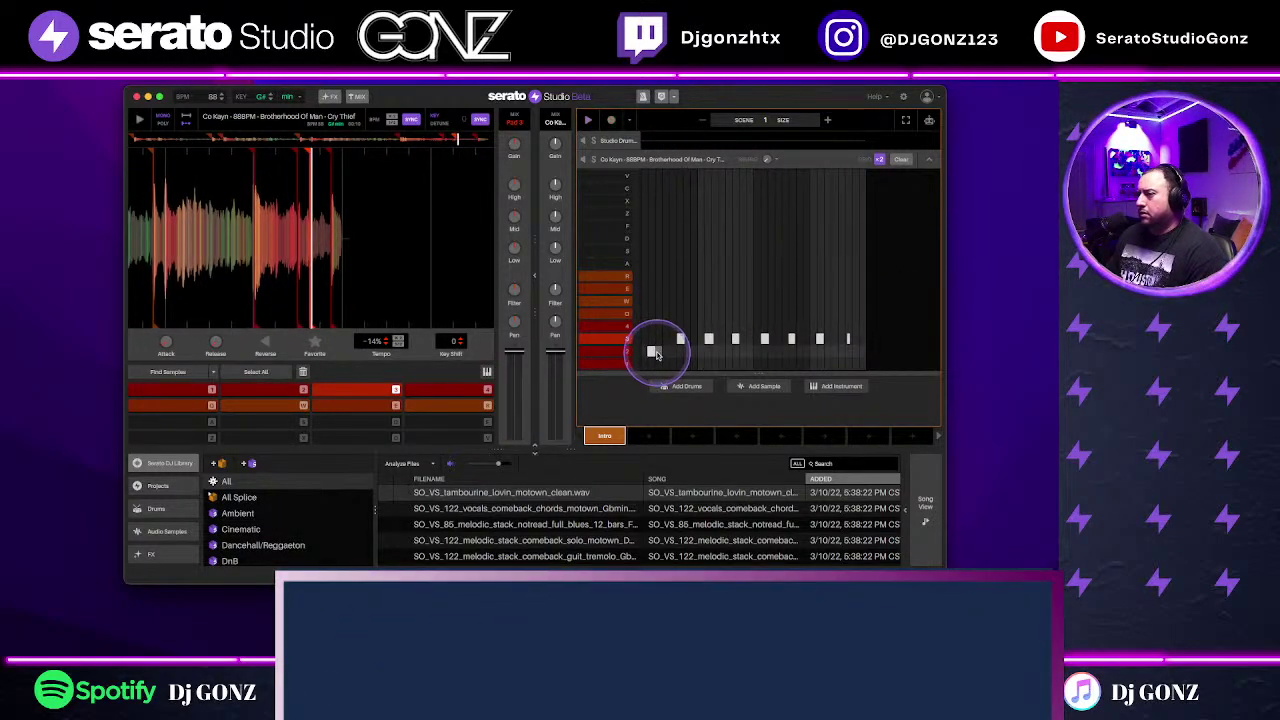
click(648, 354)
Step: Play back the recorded pattern and delete all the steps in row 3
click(463, 140)
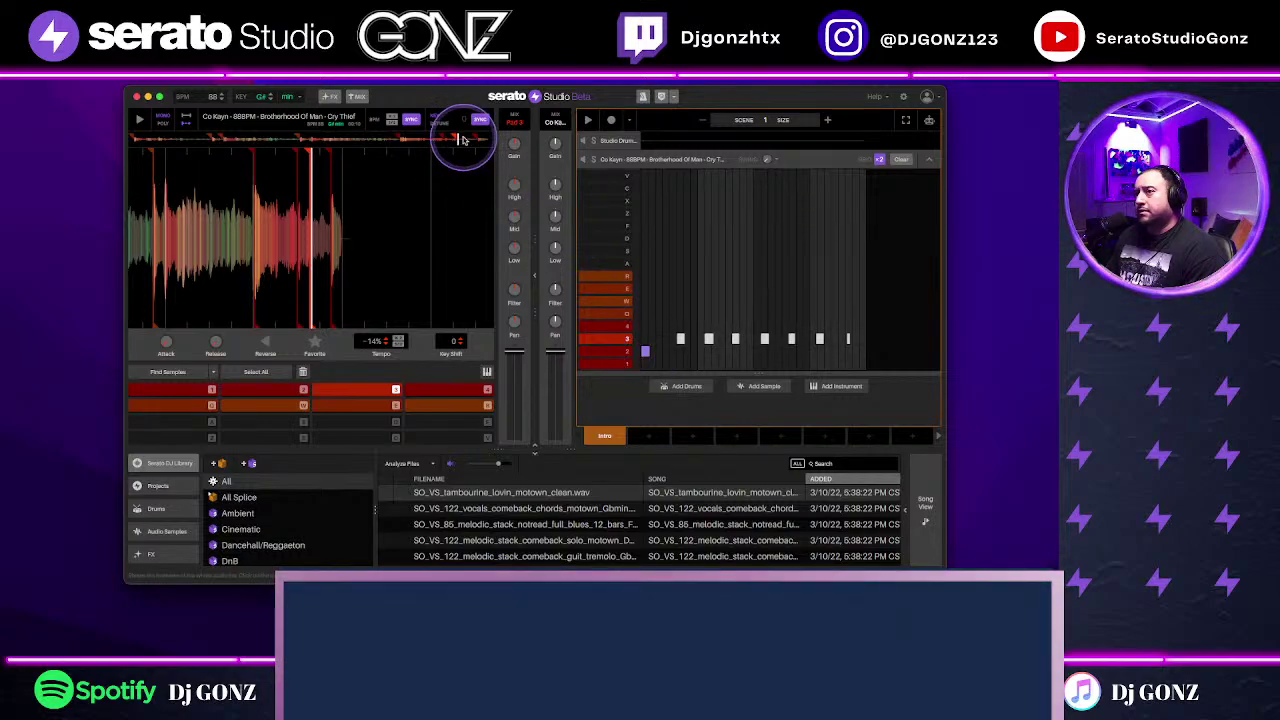
key(space)
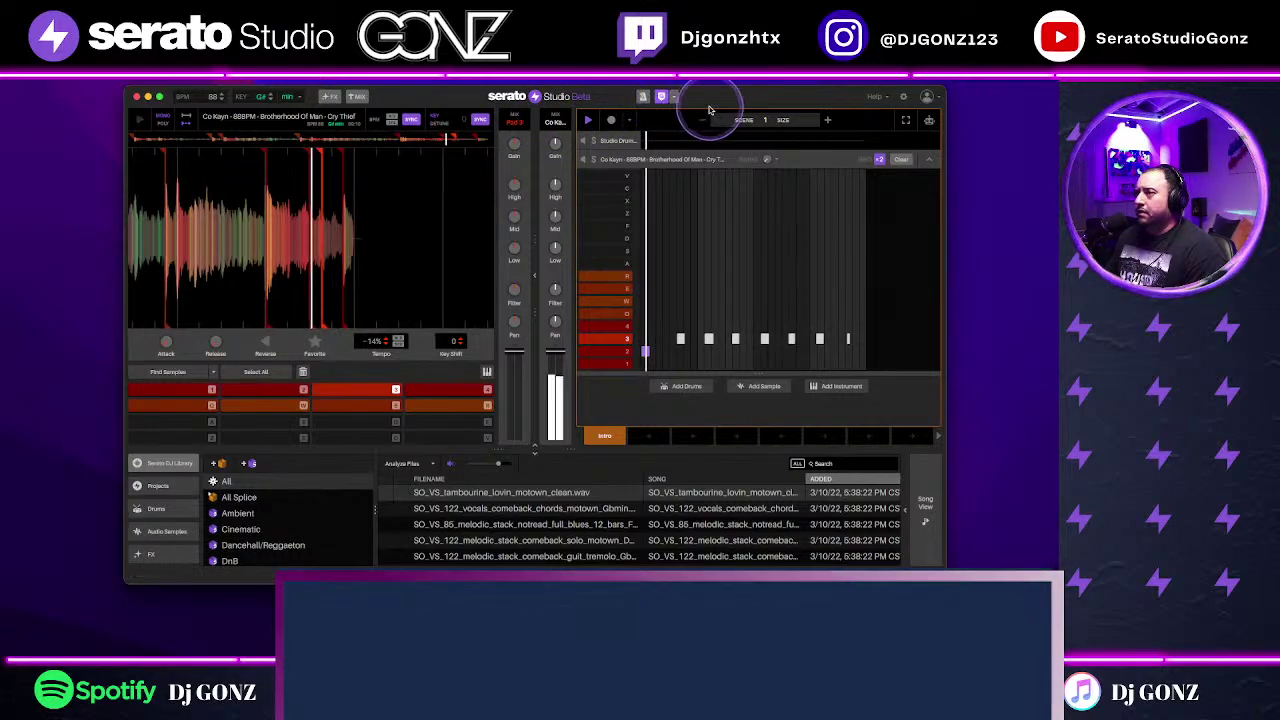
click(938, 420)
drag(851, 331, 594, 366)
click(828, 373)
click(896, 329)
key(Delete)
Step: Re-record chop 2 and 3 hits into the pattern after undoing a first attempt
click(620, 130)
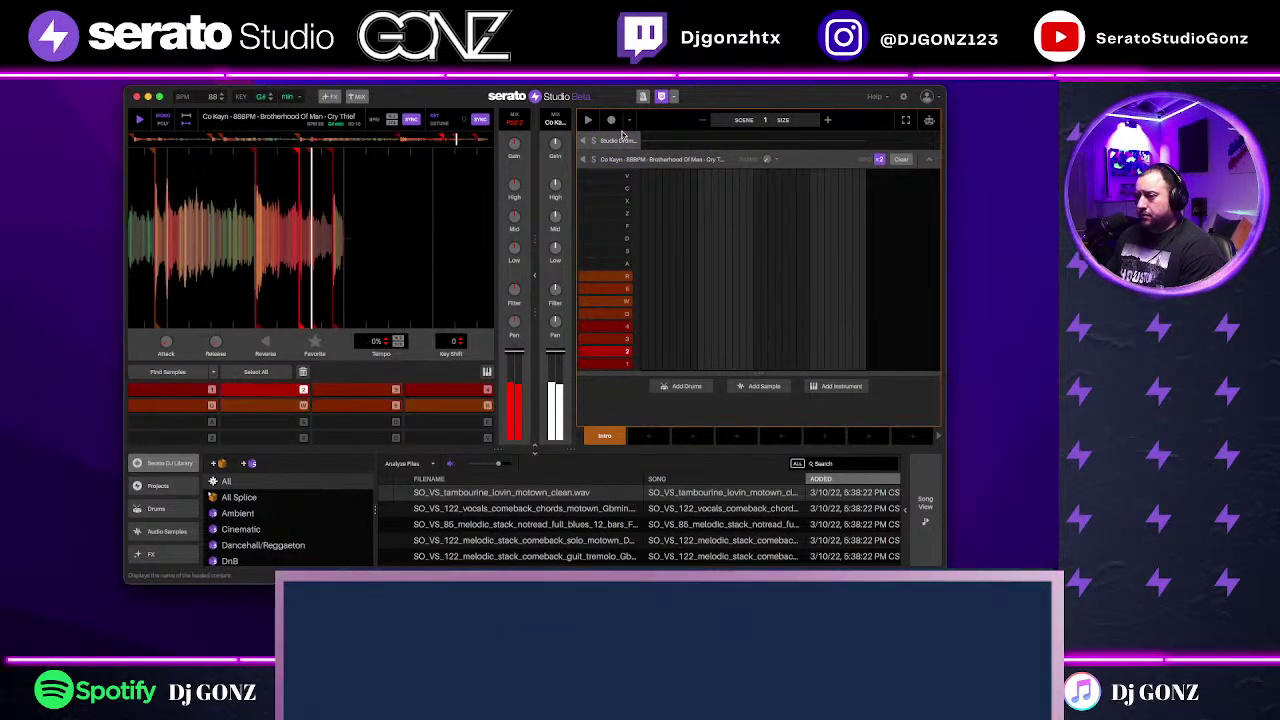
click(633, 121)
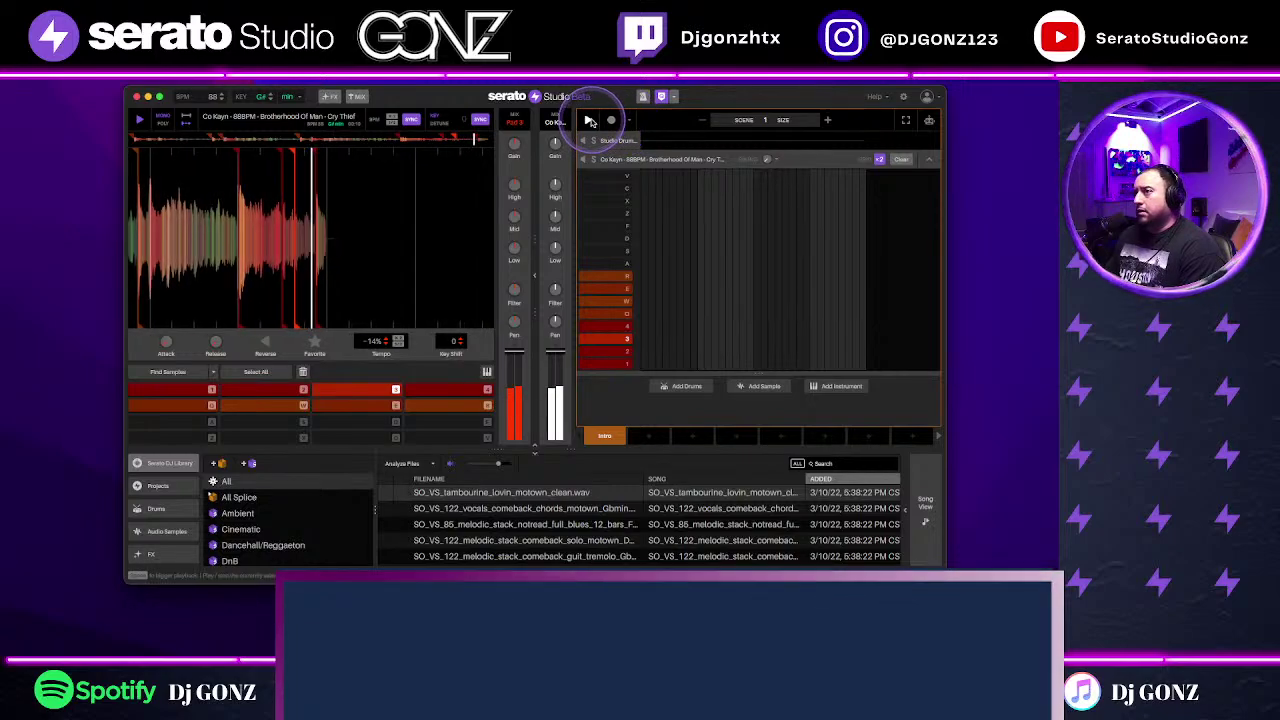
click(615, 122)
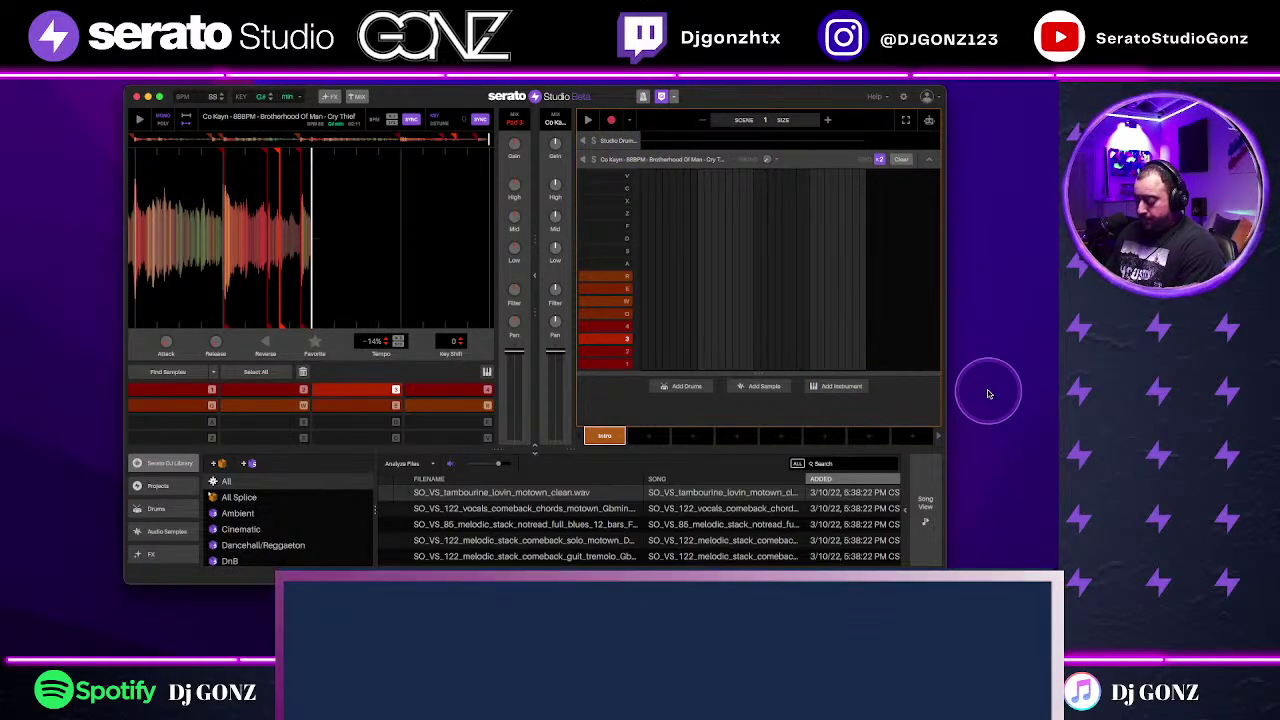
key(2)
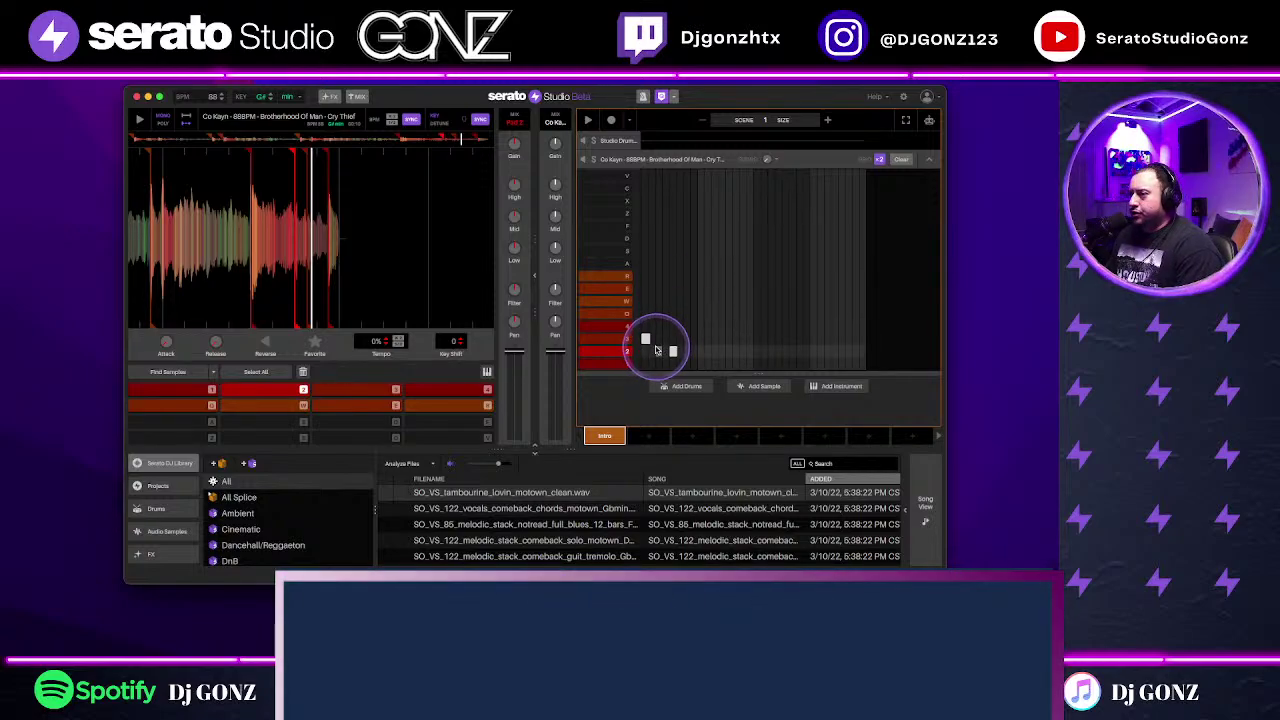
key(super+z)
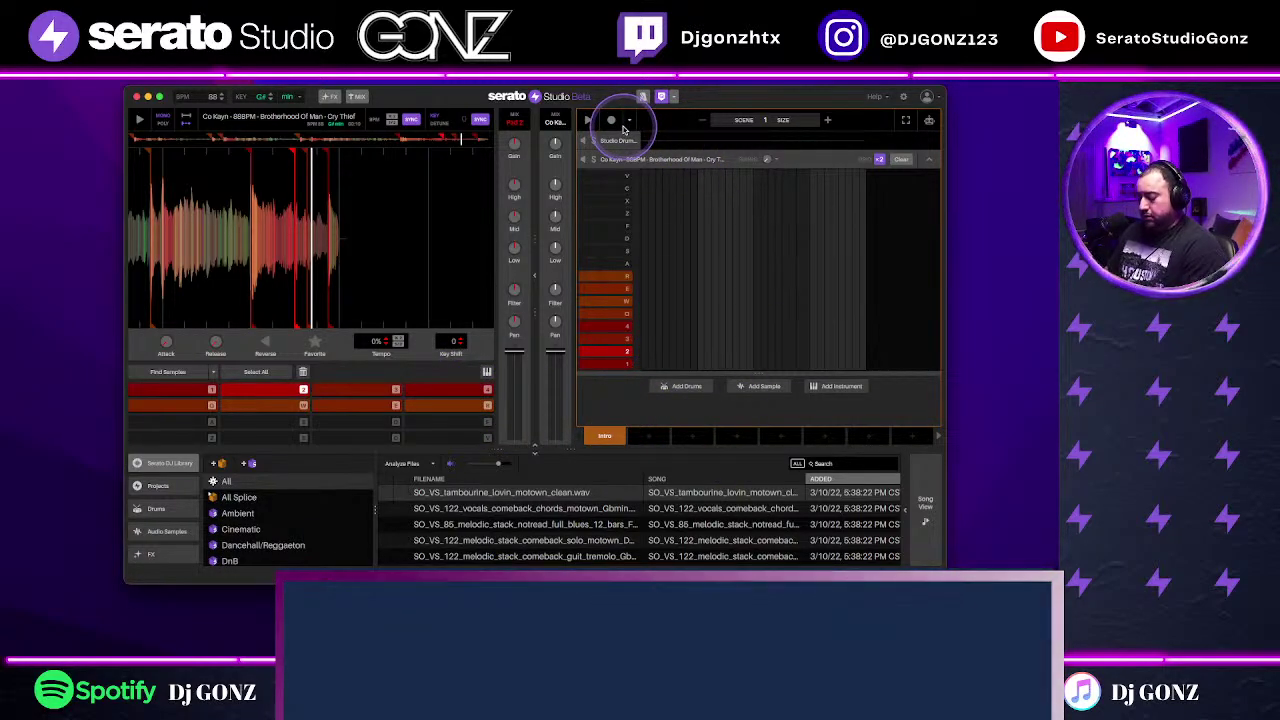
key(space)
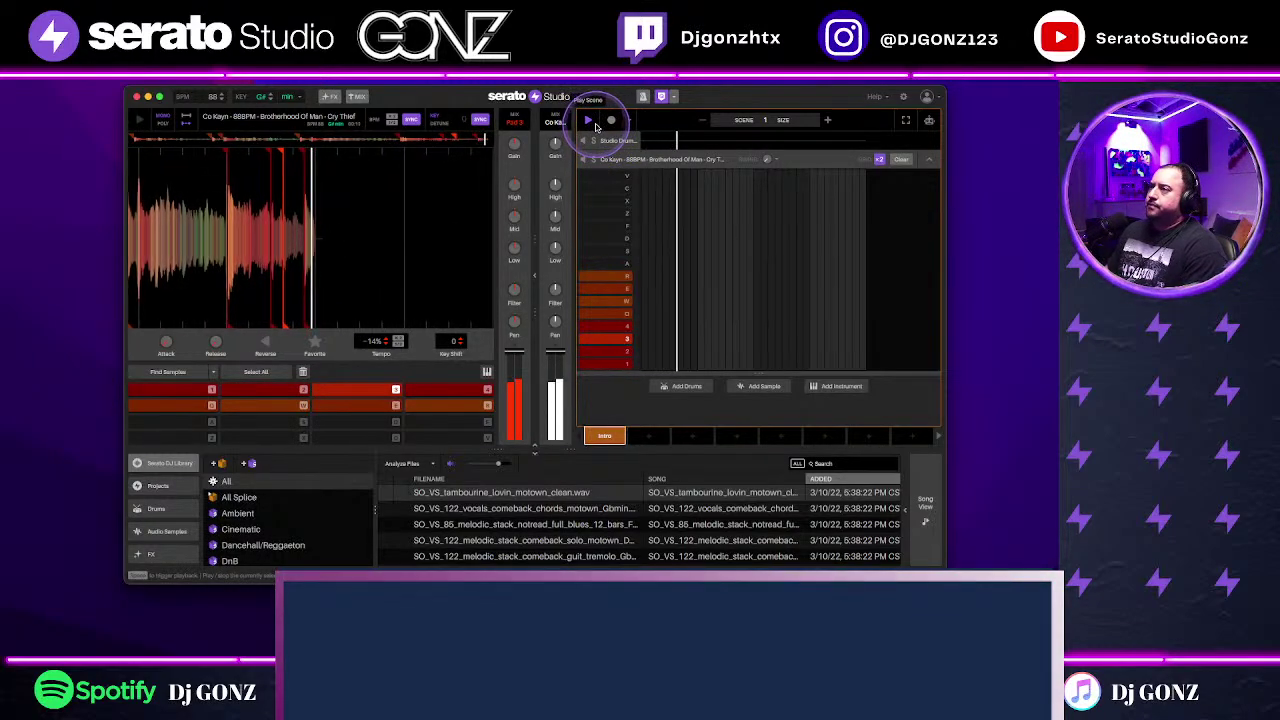
click(589, 120)
click(611, 120)
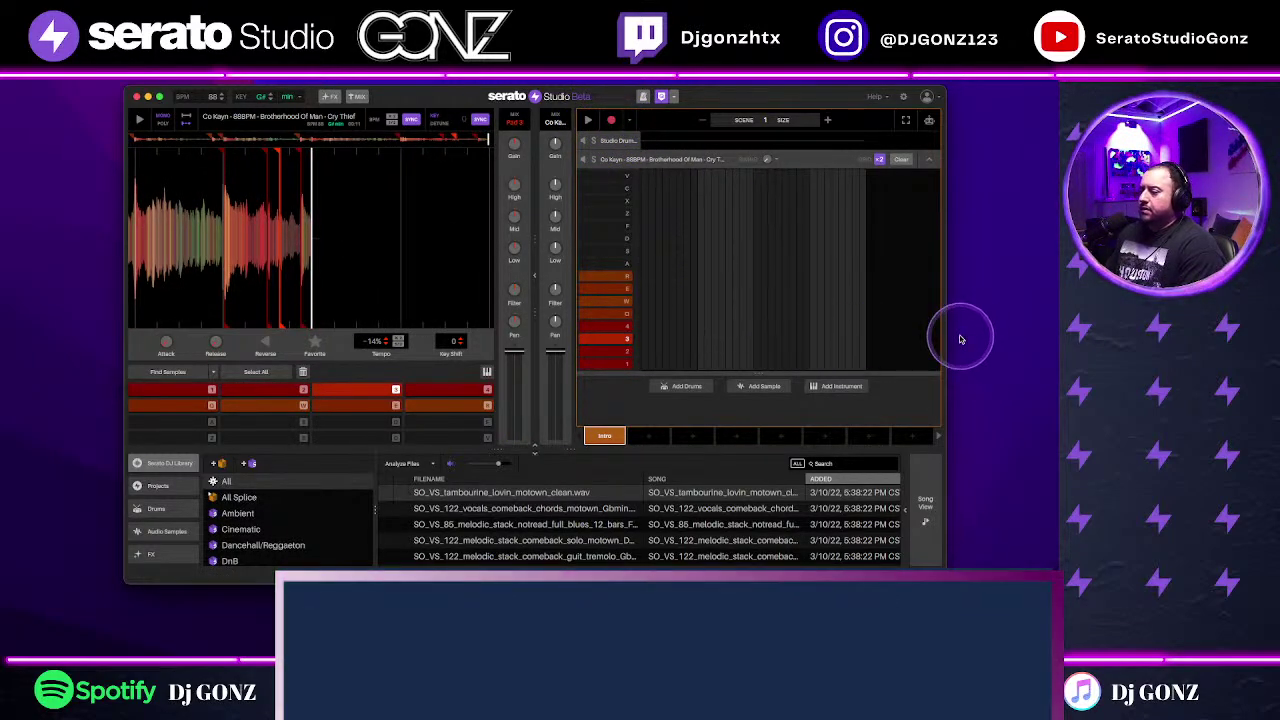
key(2)
key(3)
key(3)
key(3)
key(3)
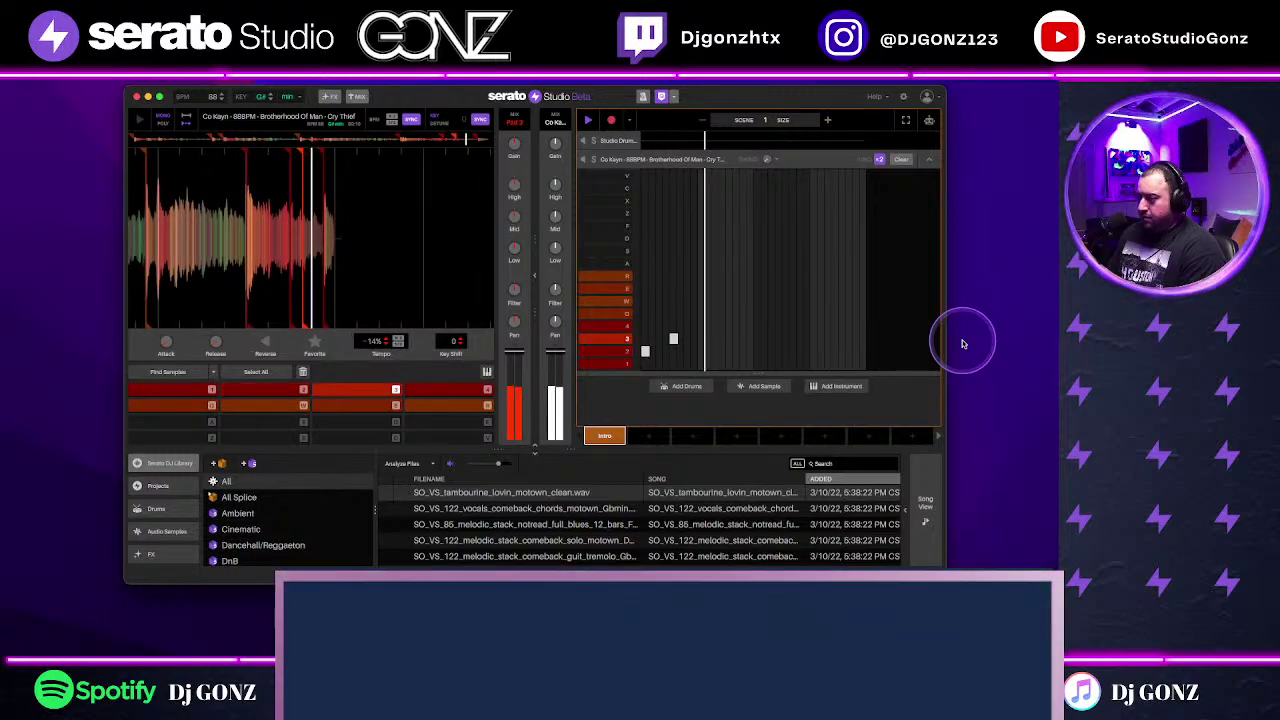
key(3)
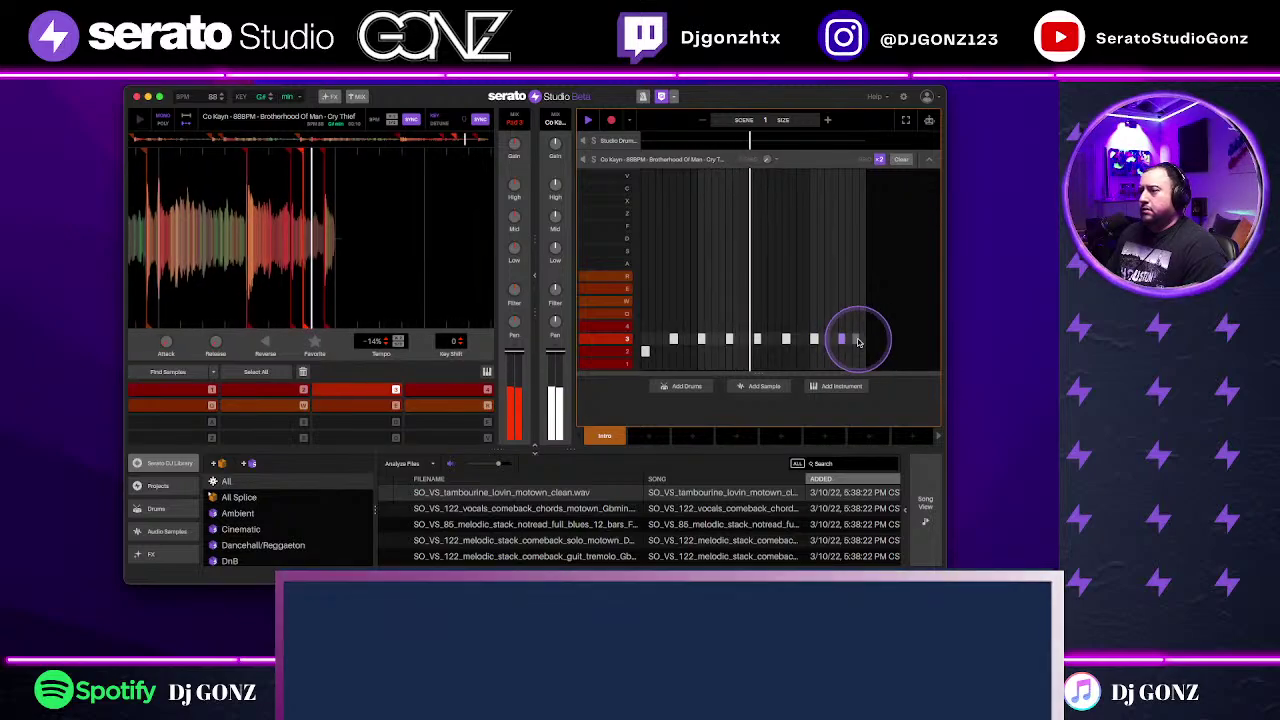
Step: Add a second scene, test chop 4 there, and collapse the sample track's note grid
click(828, 120)
click(797, 122)
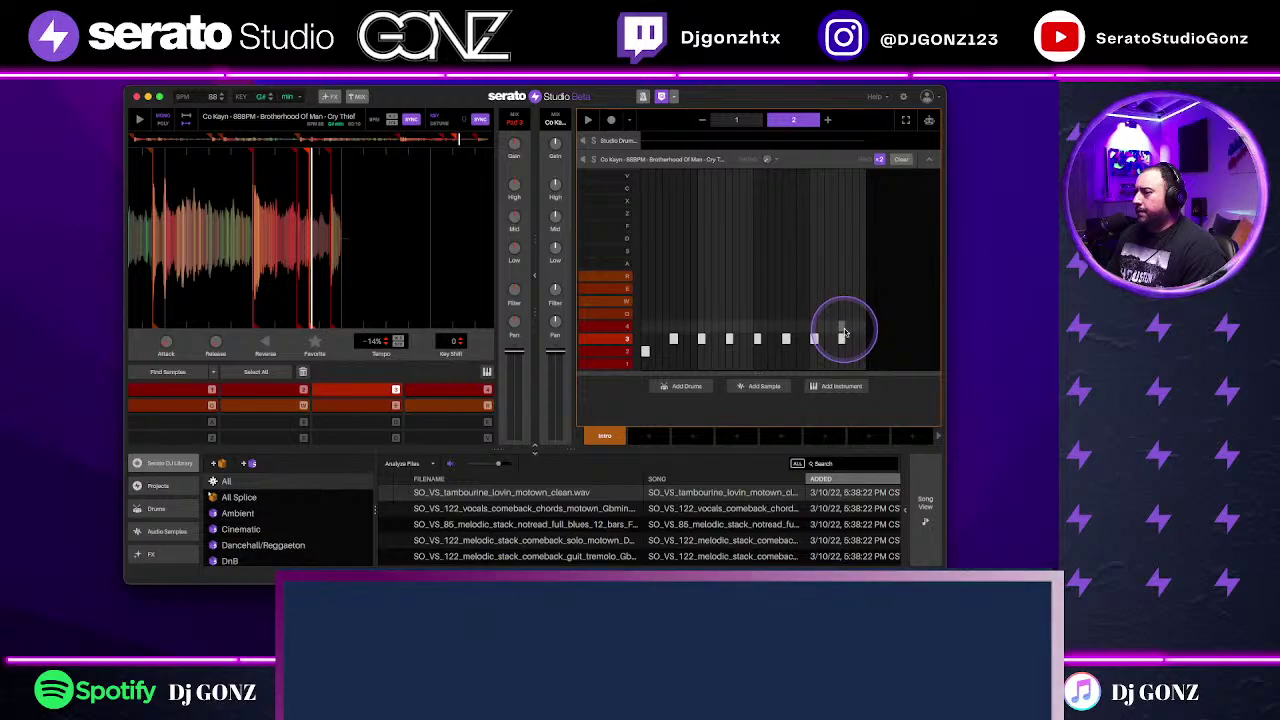
key(f)
click(840, 338)
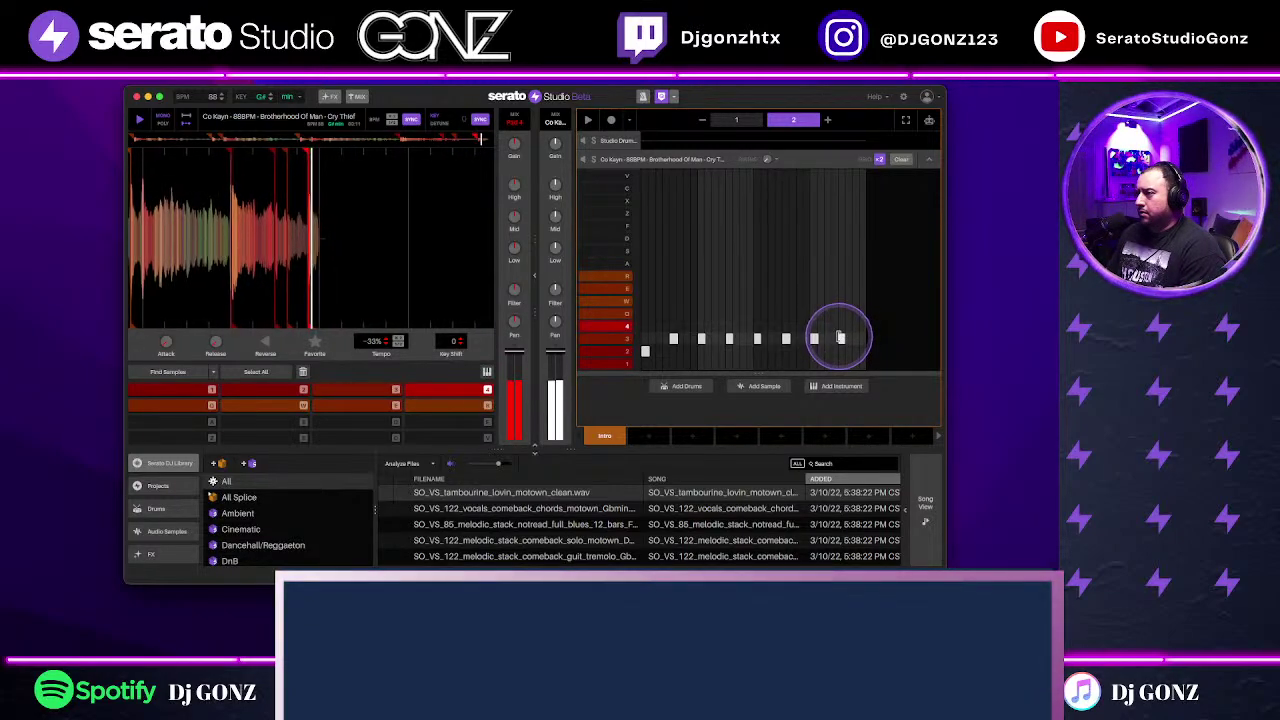
click(842, 339)
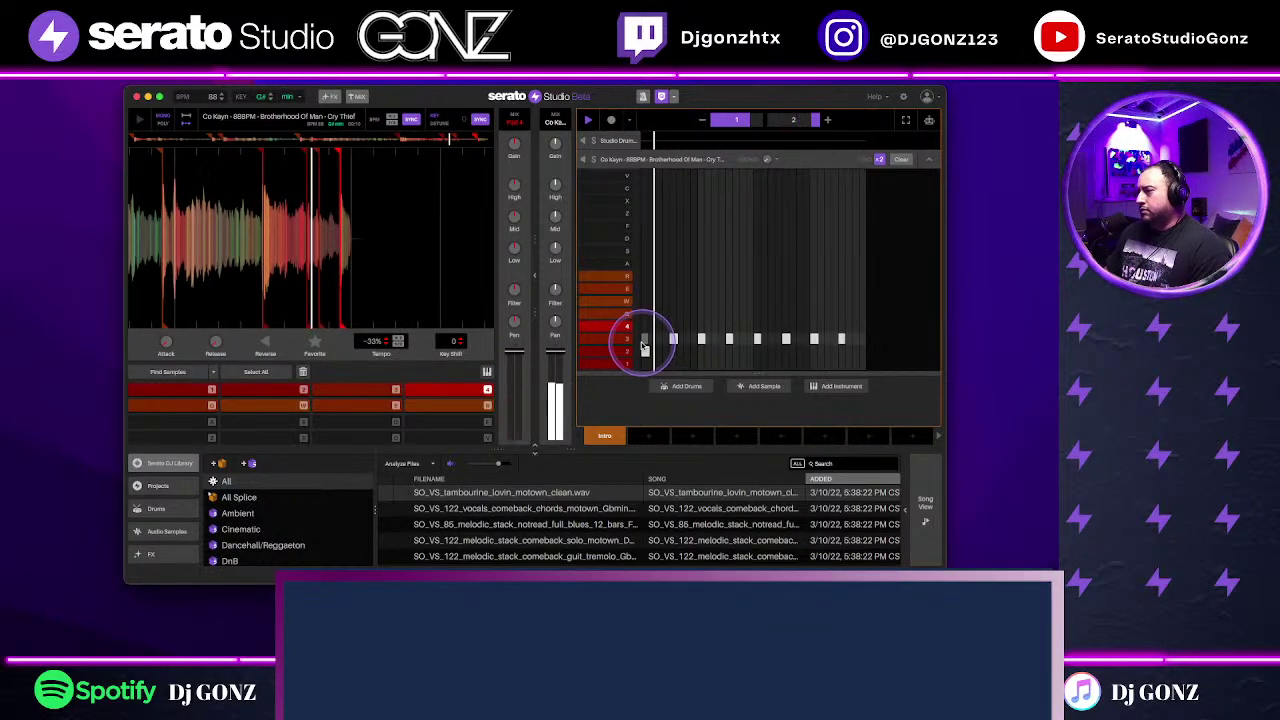
click(928, 159)
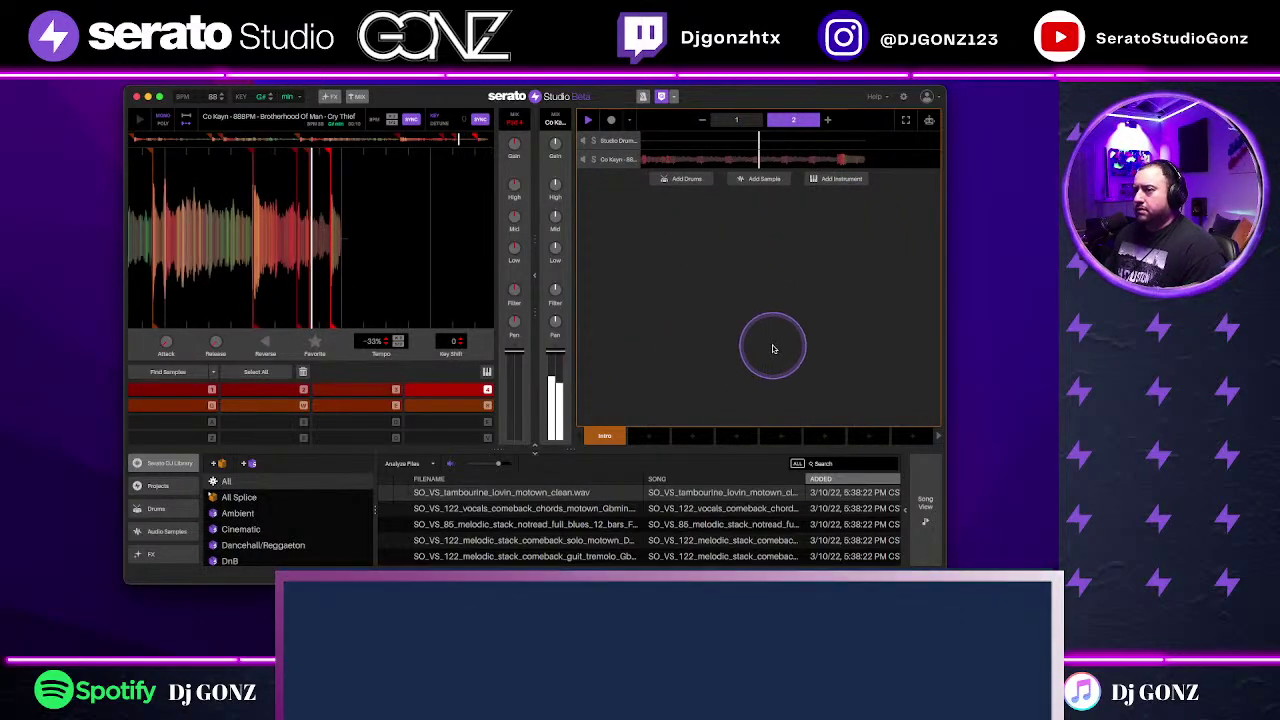
Step: Browse the Audio Samples library into the Cinematic collection
click(168, 531)
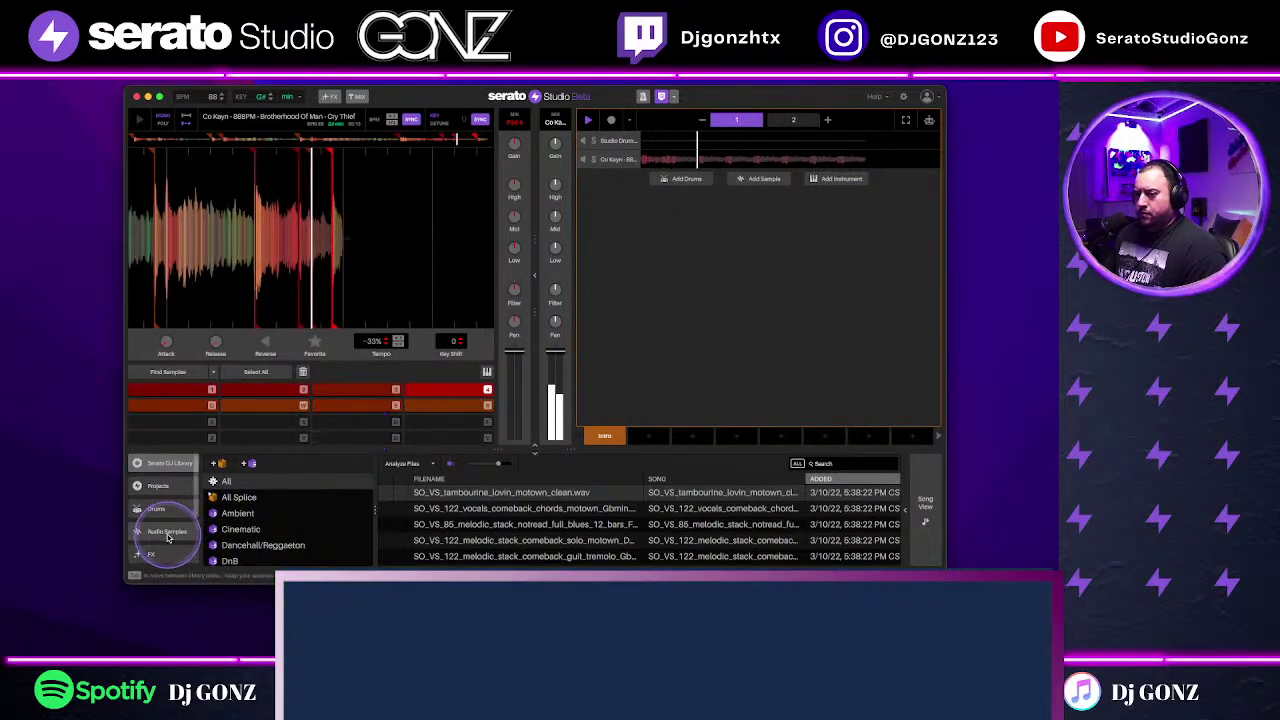
scroll(279, 528, down, 3)
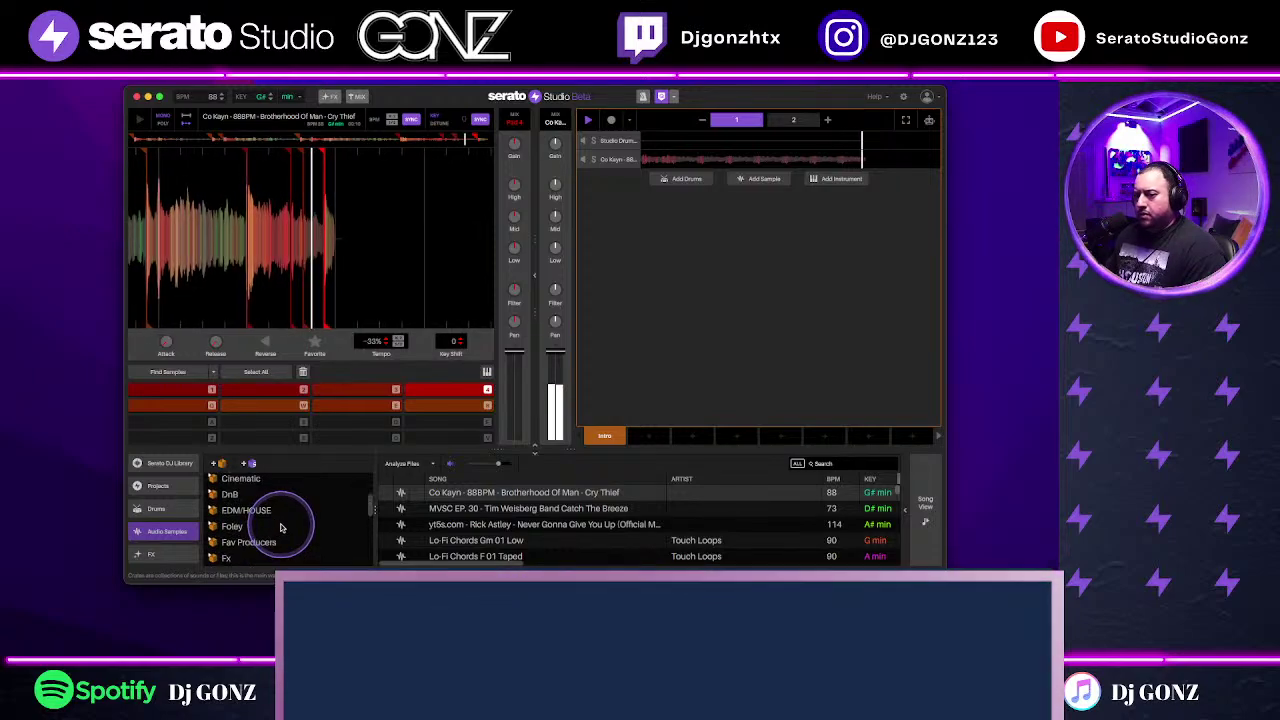
scroll(281, 528, up, 2)
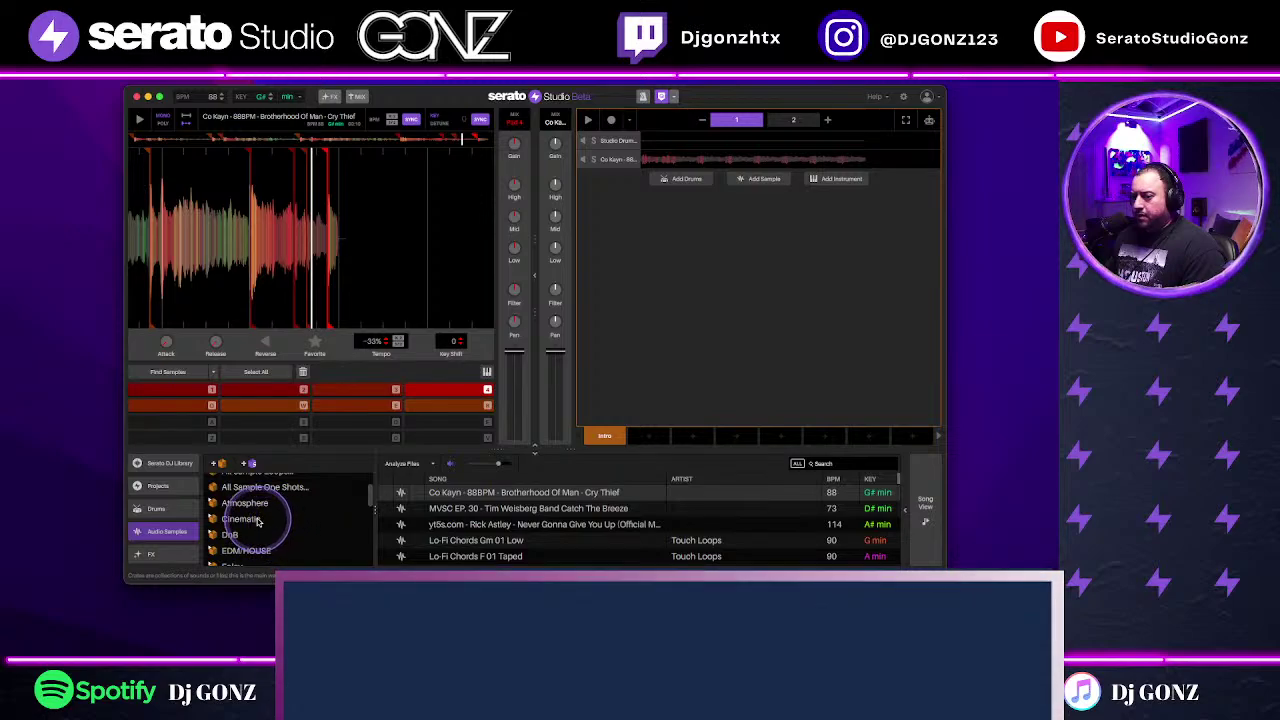
click(255, 519)
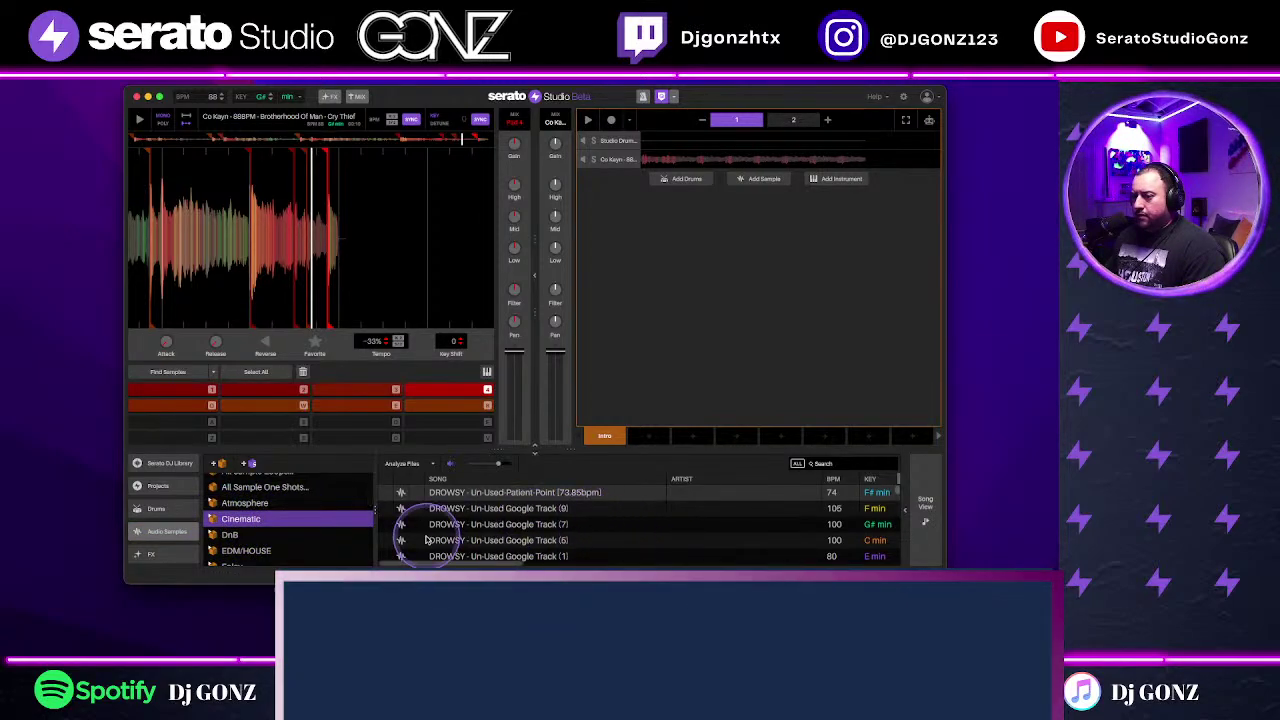
scroll(283, 545, down, 2)
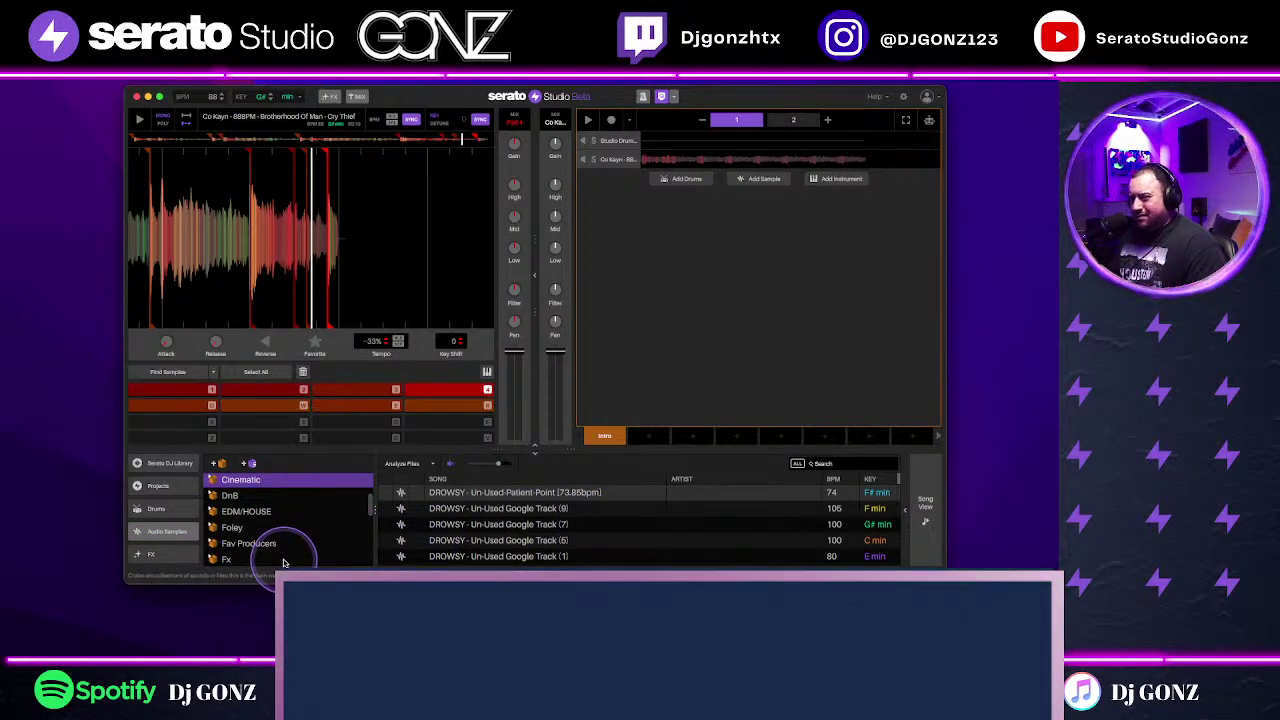
scroll(255, 497, down, 2)
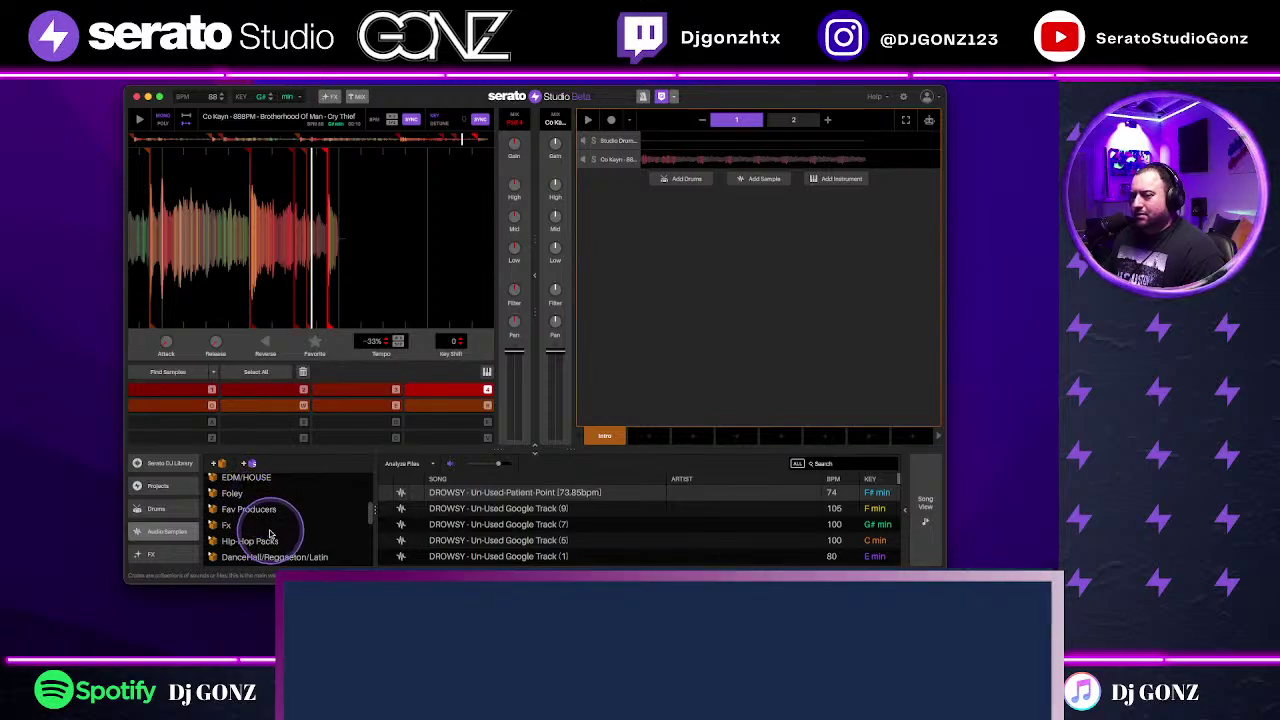
scroll(325, 513, up, 4)
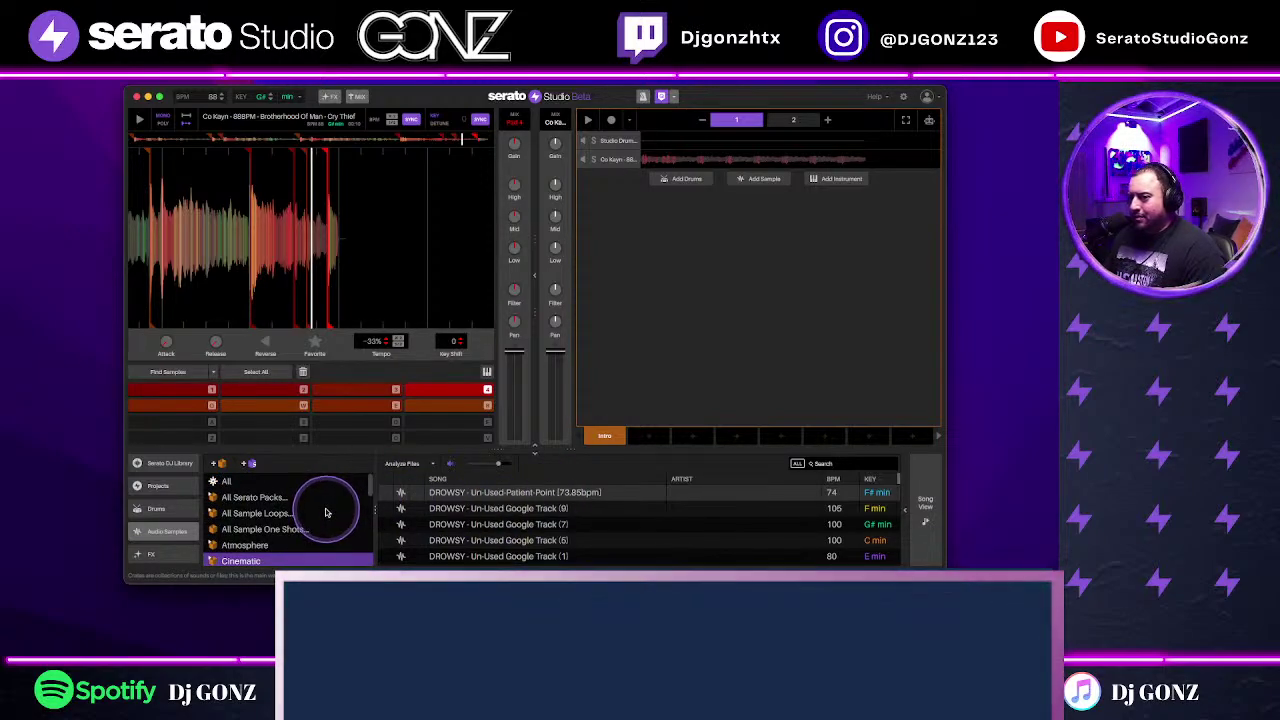
scroll(325, 511, down, 1)
Step: Pick pad77_d from the Atmosphere samples and drag it into the arrangement as a new track
click(211, 532)
click(262, 515)
scroll(268, 515, down, 2)
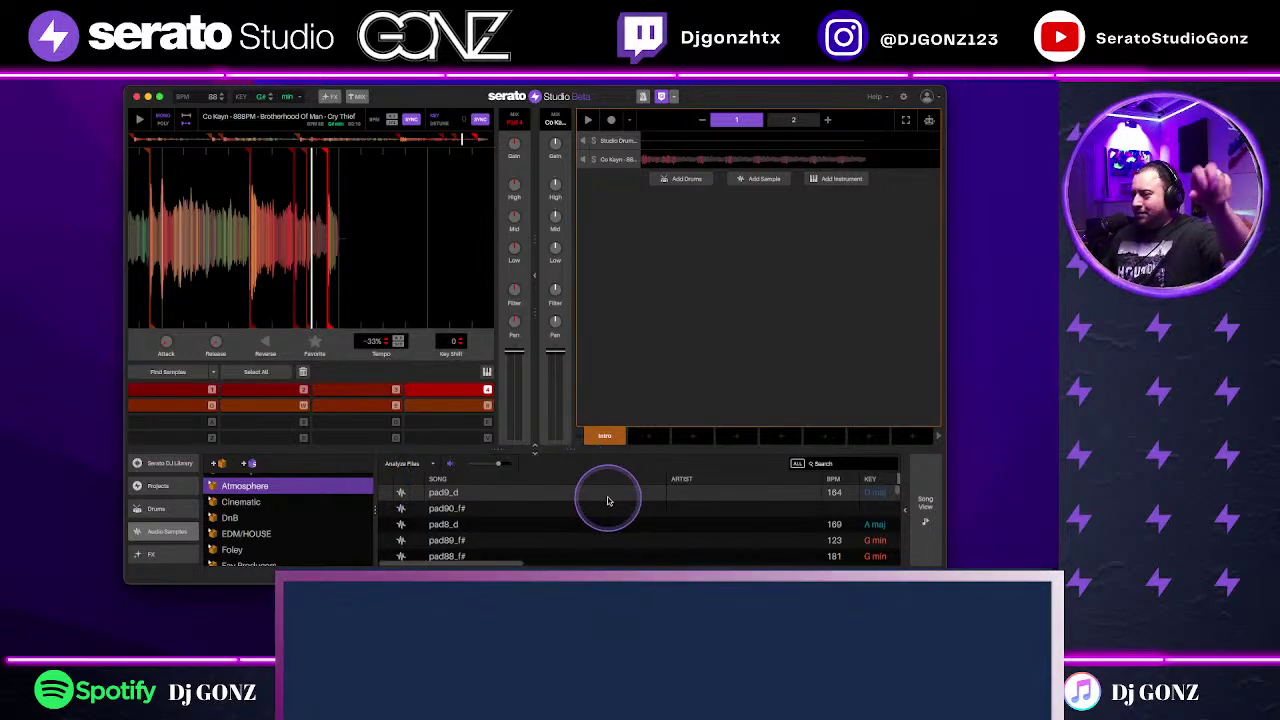
scroll(602, 498, down, 4)
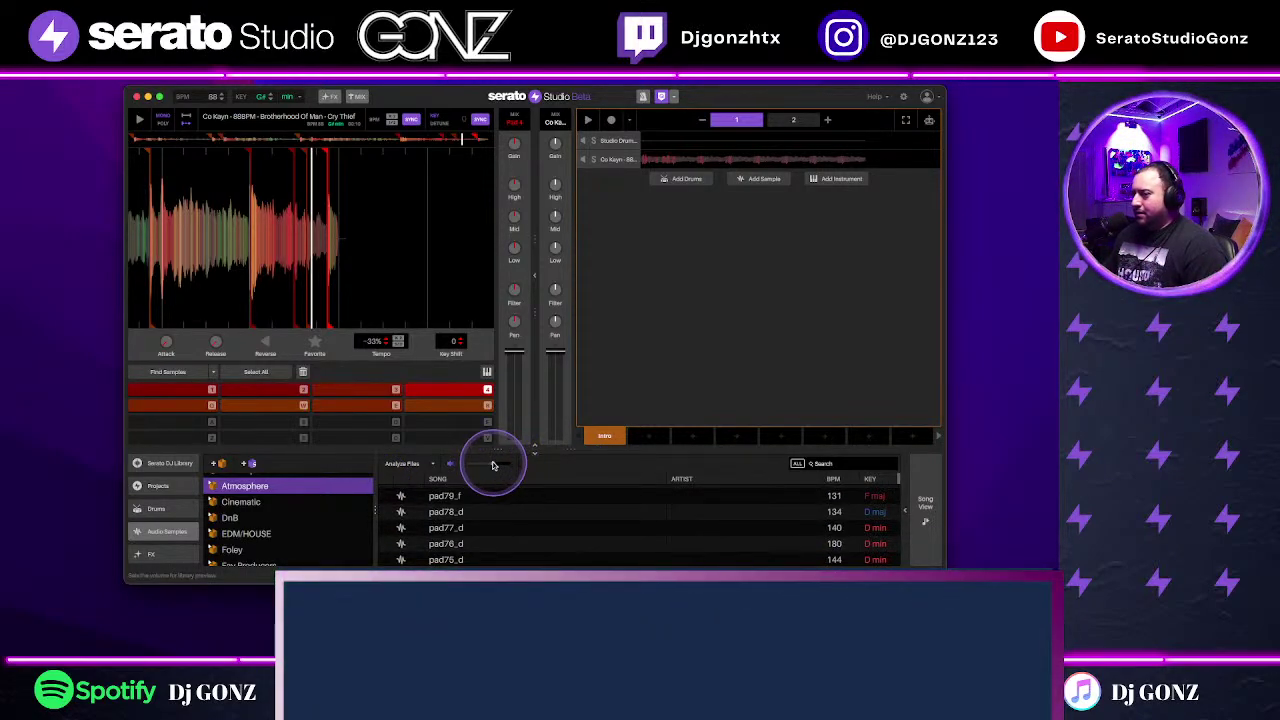
click(563, 530)
scroll(537, 533, down, 1)
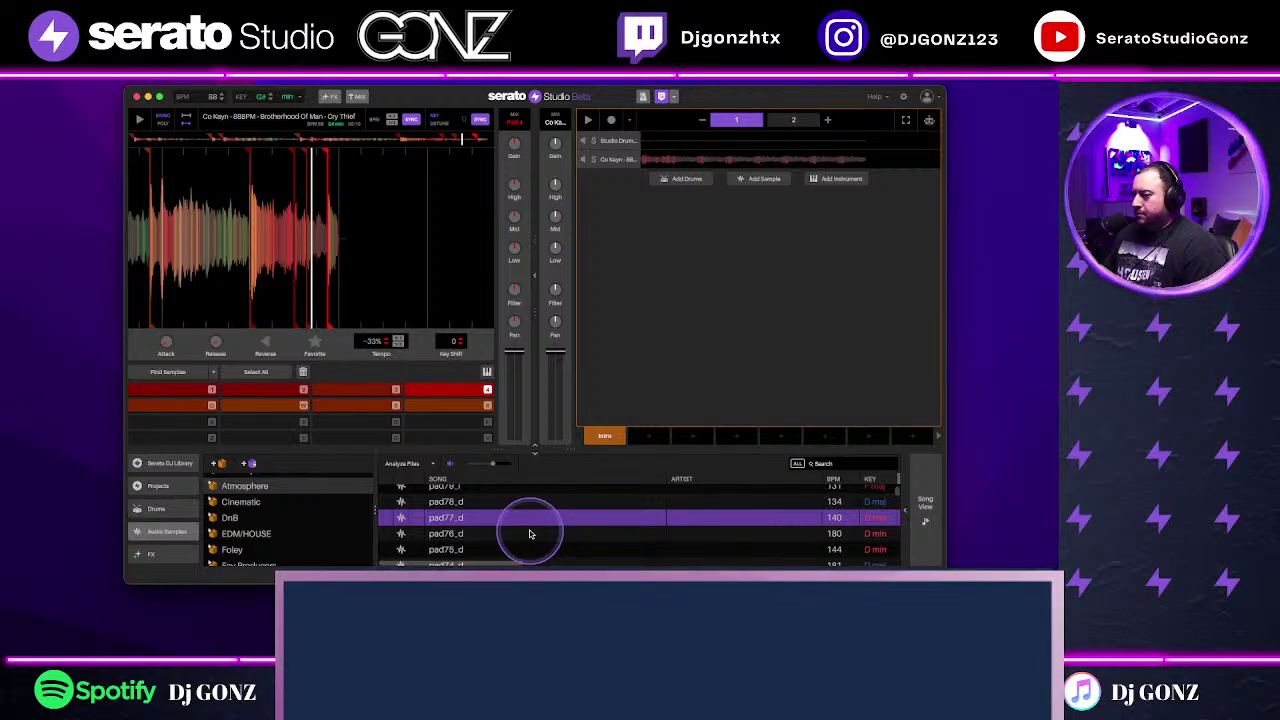
drag(730, 320, 763, 271)
Step: Place the pad77_d note on pad 1 at step 1 and play the pattern
right_click(710, 328)
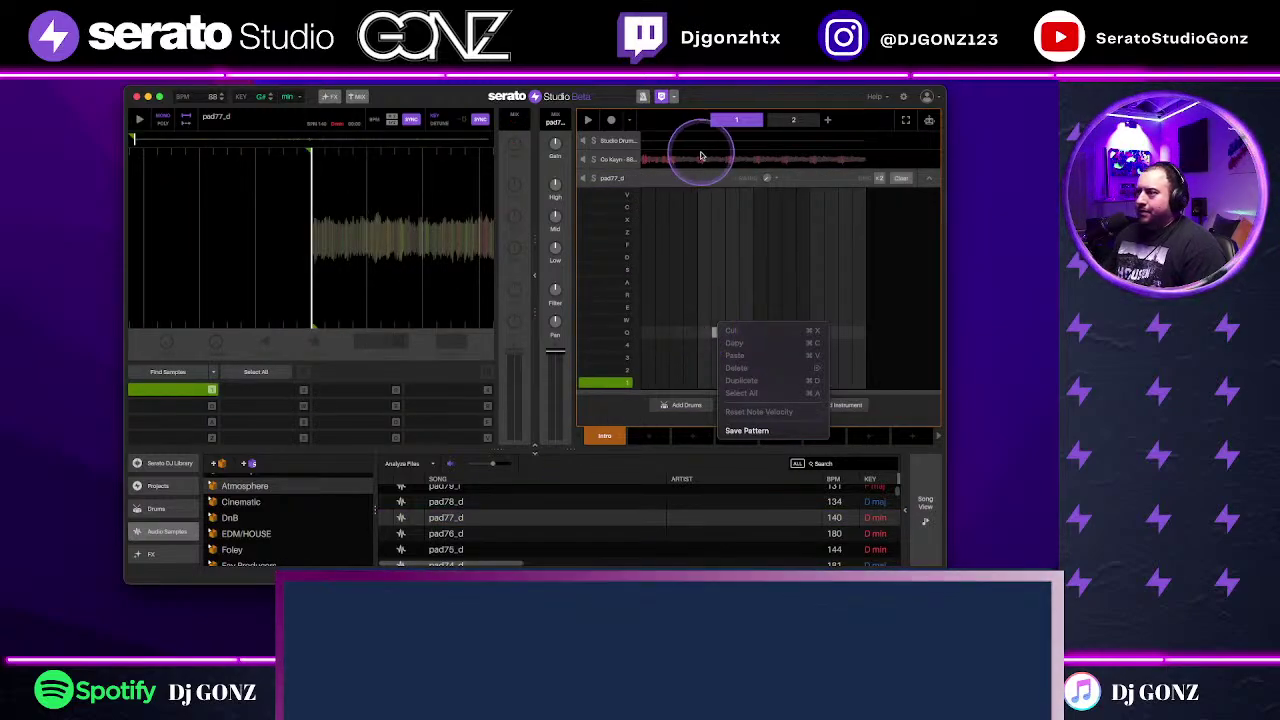
click(640, 392)
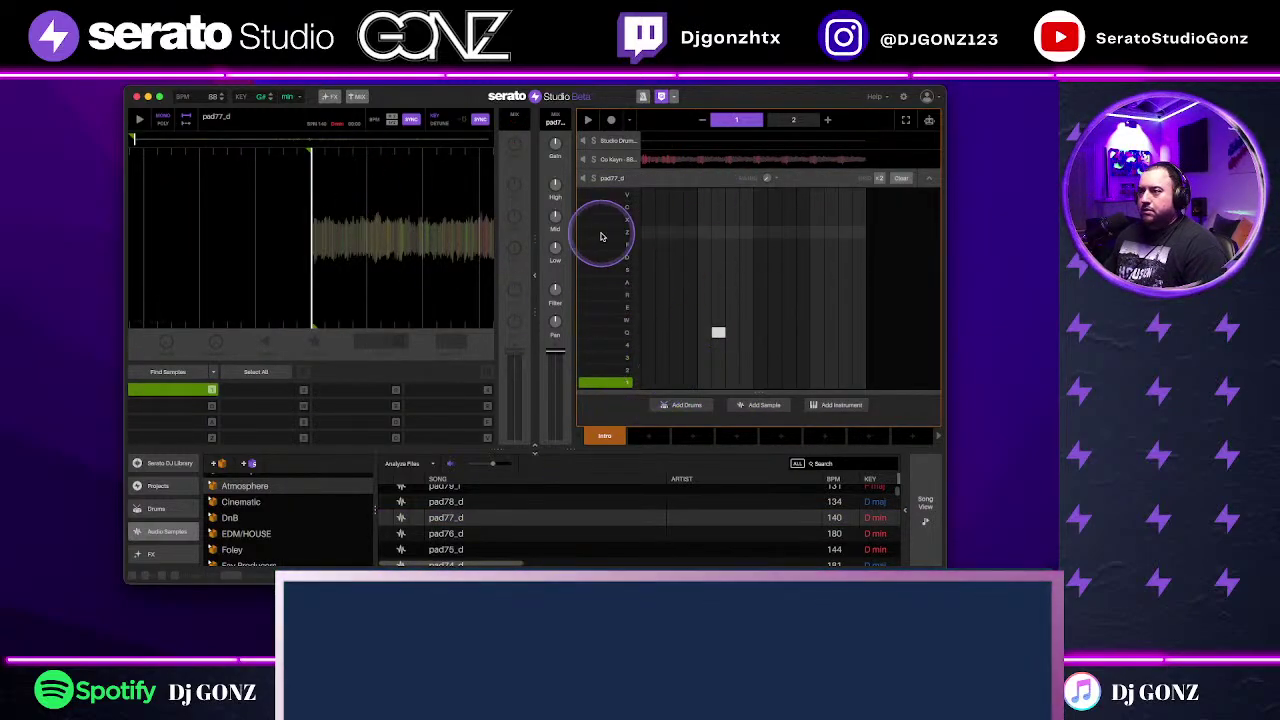
drag(717, 334, 651, 376)
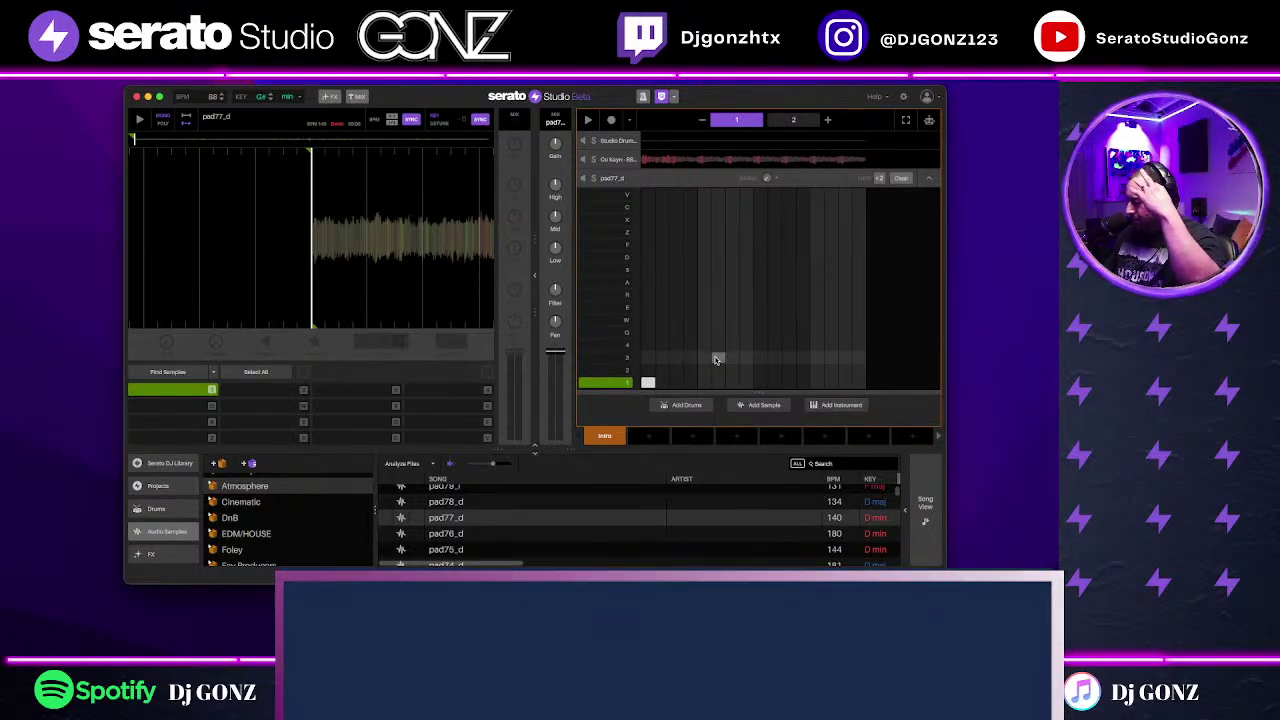
click(738, 381)
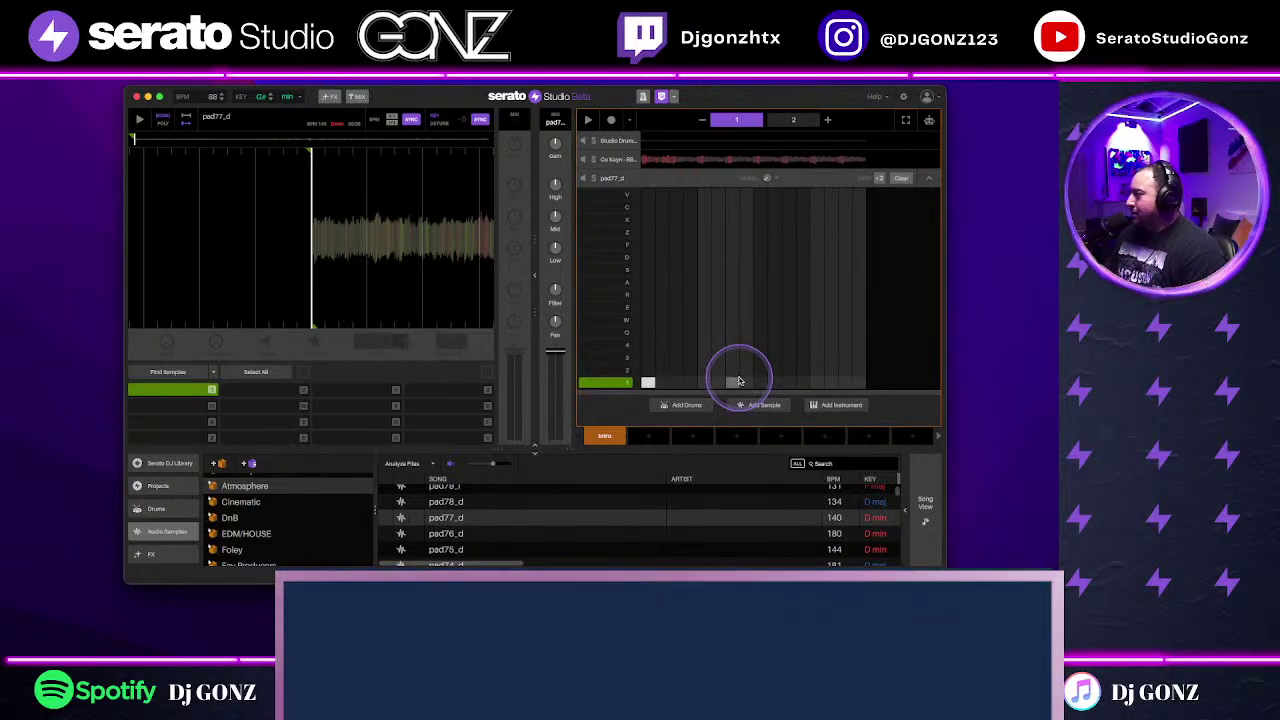
key(space)
Step: Turn down the pad track's filter and set its volume to -0.70 dB
drag(558, 316, 557, 291)
drag(553, 356, 556, 350)
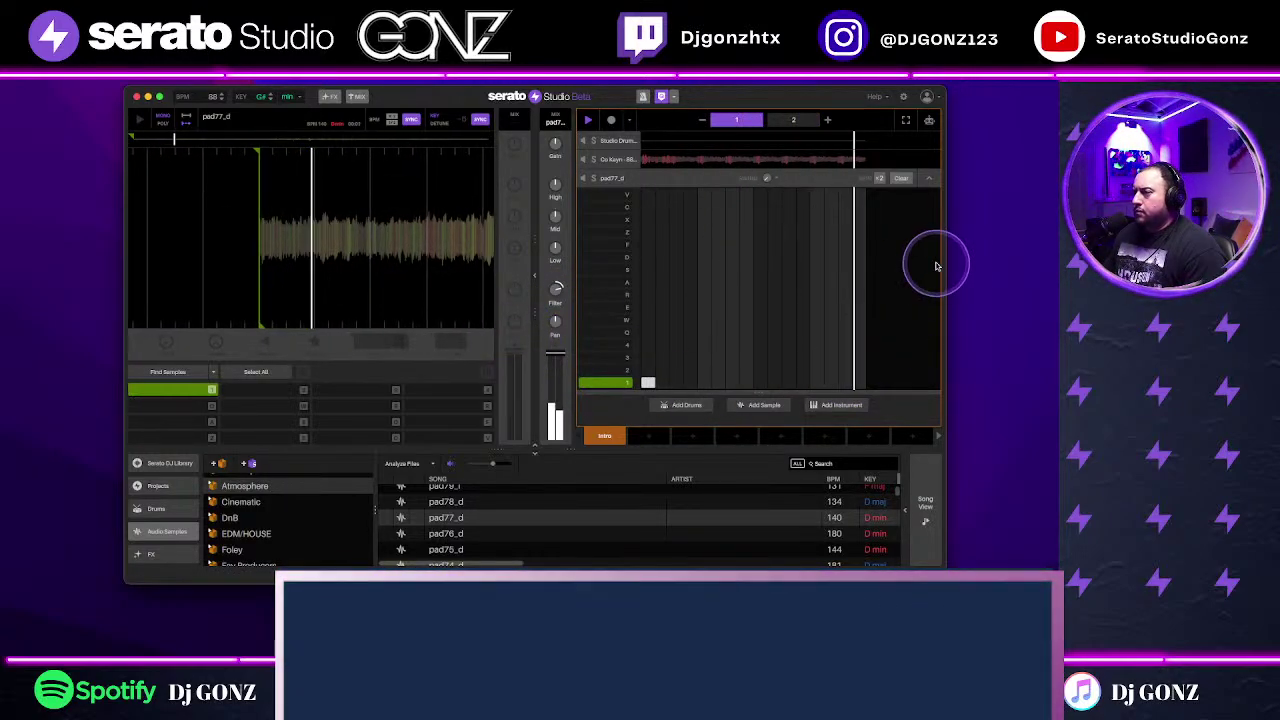
click(930, 178)
drag(555, 353, 556, 355)
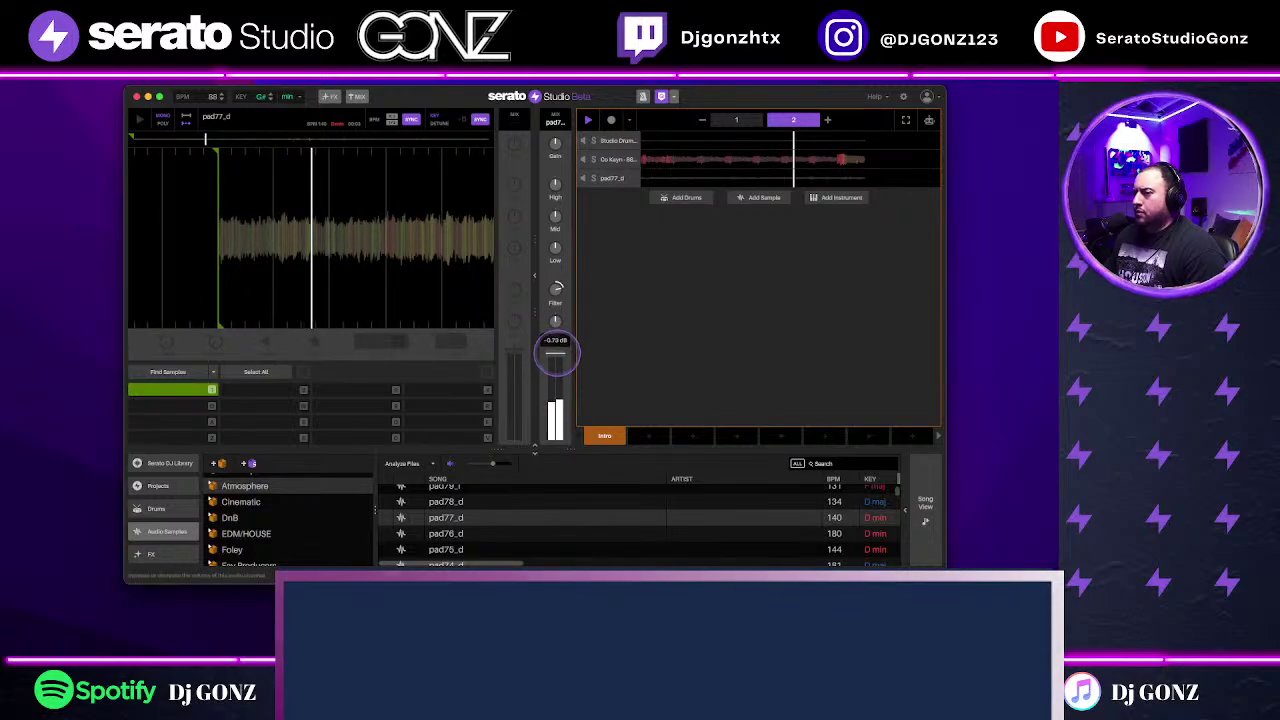
Step: Check the Co Kayn note grid, then browse to the Serato DJ library's Splice folders
click(751, 159)
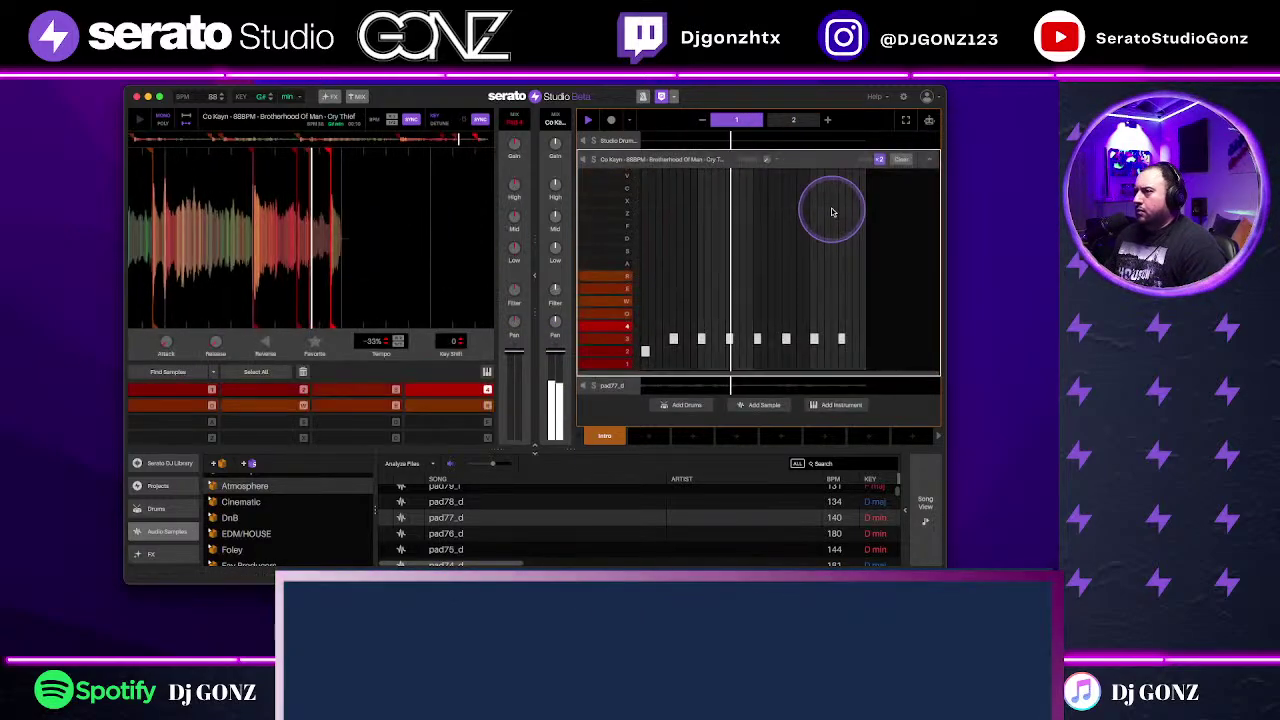
click(927, 159)
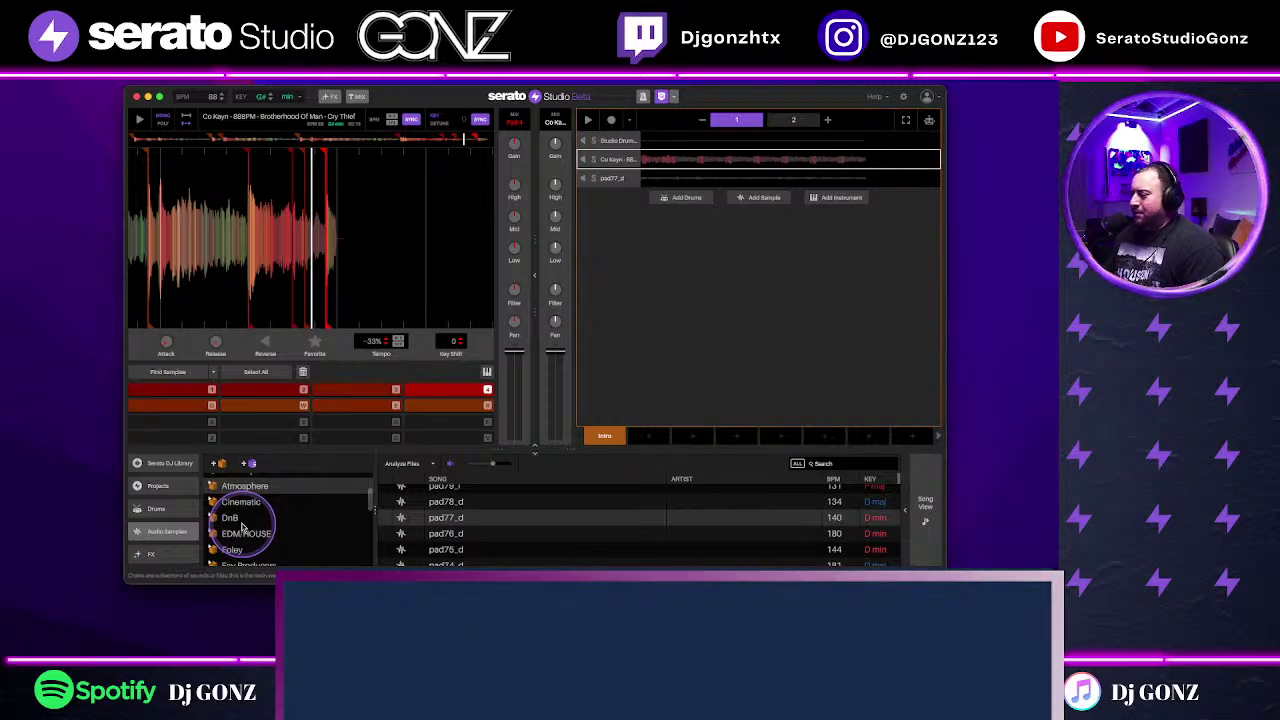
scroll(240, 540, down, 3)
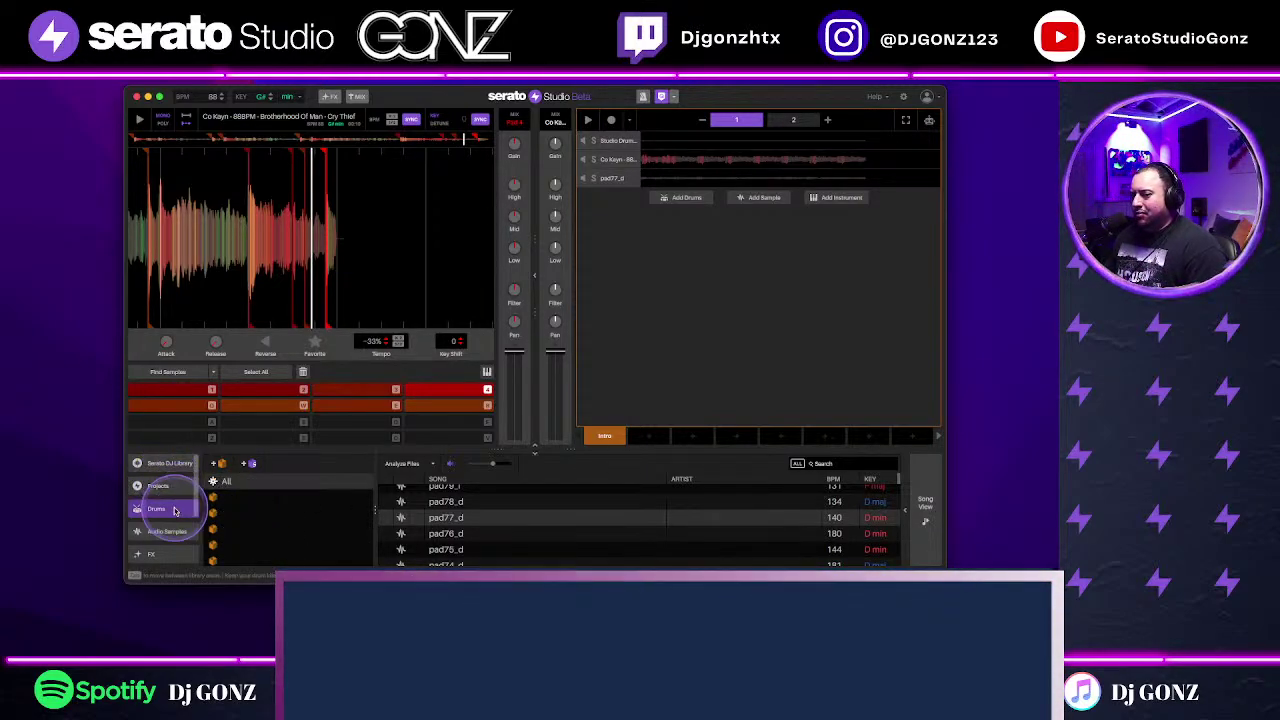
click(156, 508)
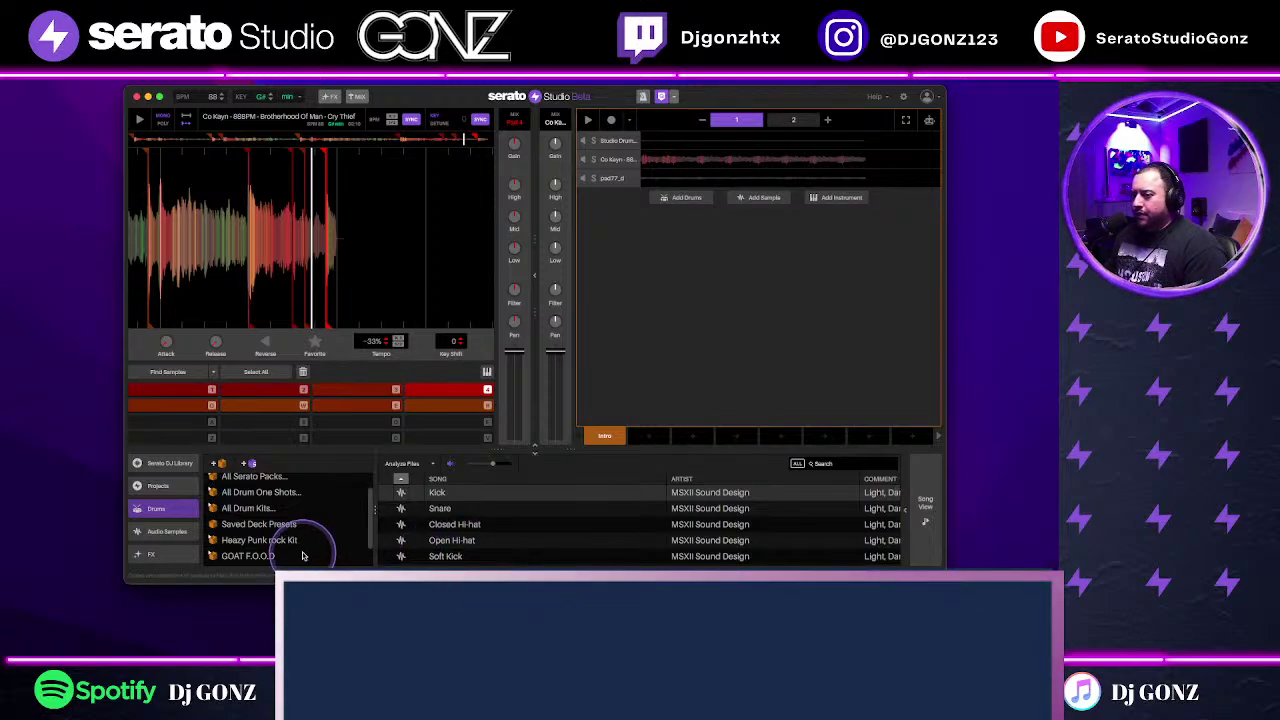
scroll(298, 541, up, 2)
click(170, 463)
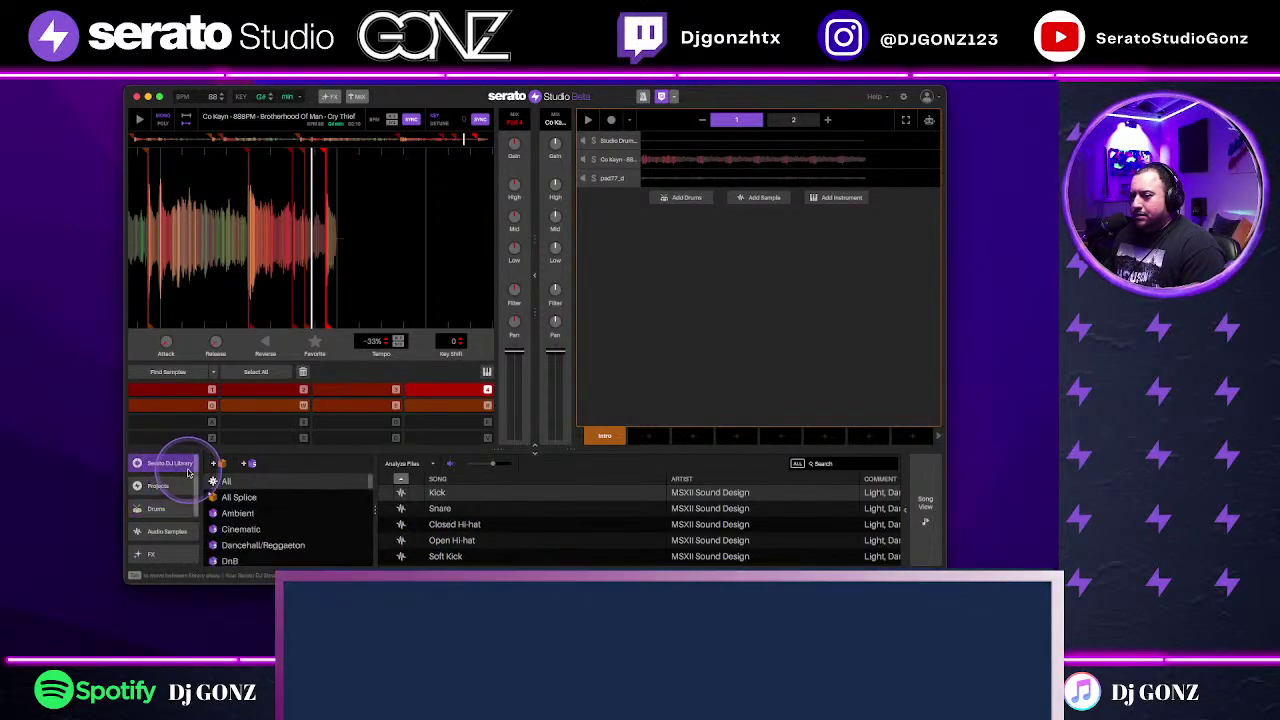
Step: Search the library for 'drum' and audition the chill motown, myrtle, mulberry and cucumber loops
click(820, 461)
text(drum)
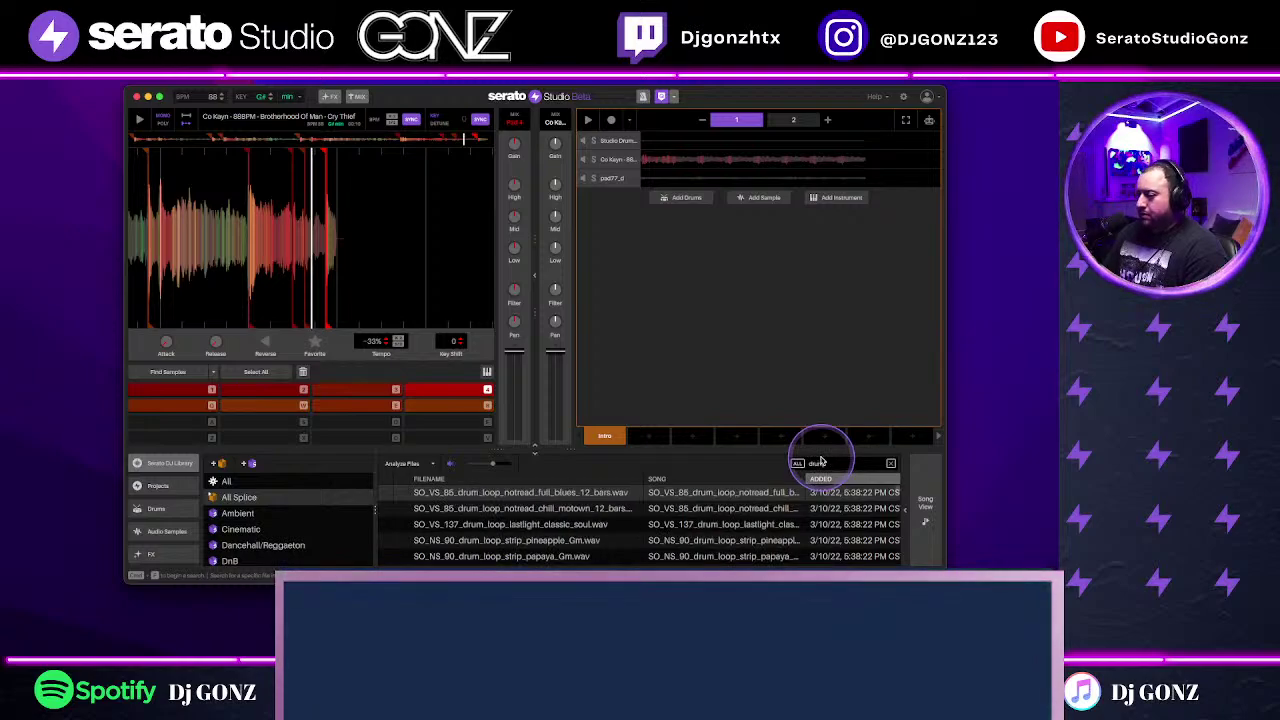
click(738, 508)
scroll(730, 540, down, 1)
click(776, 554)
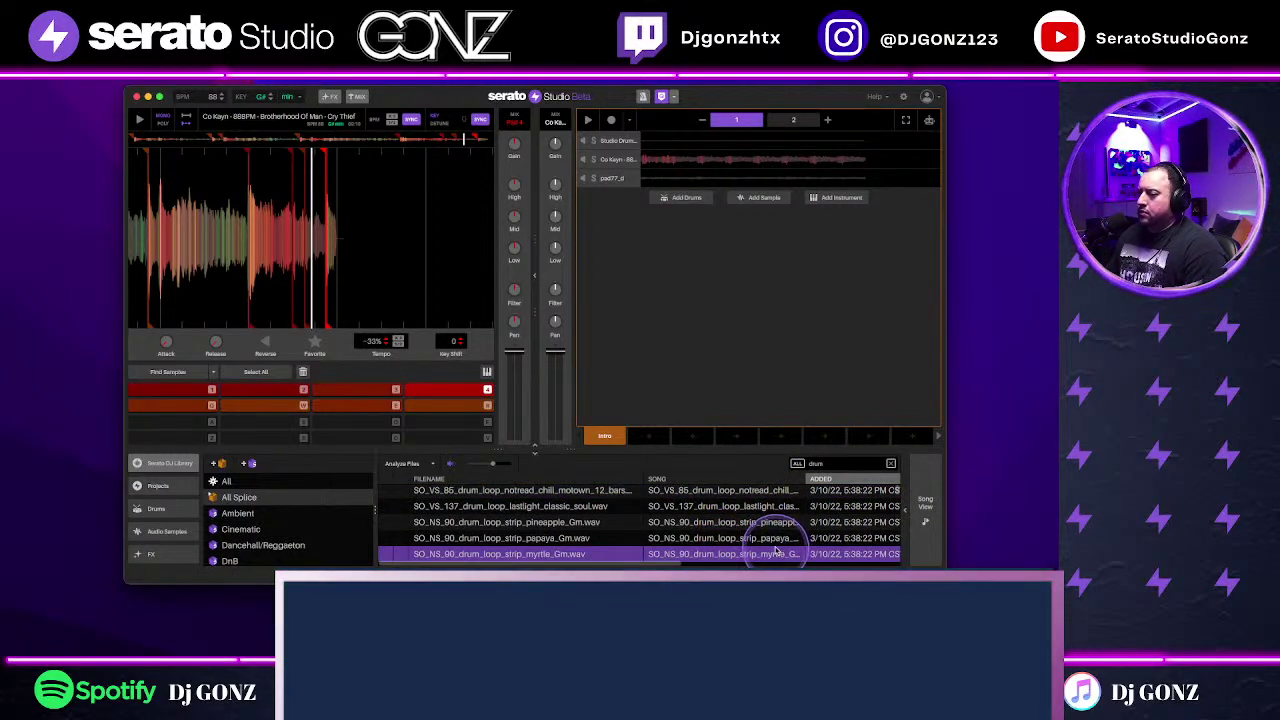
scroll(745, 537, down, 2)
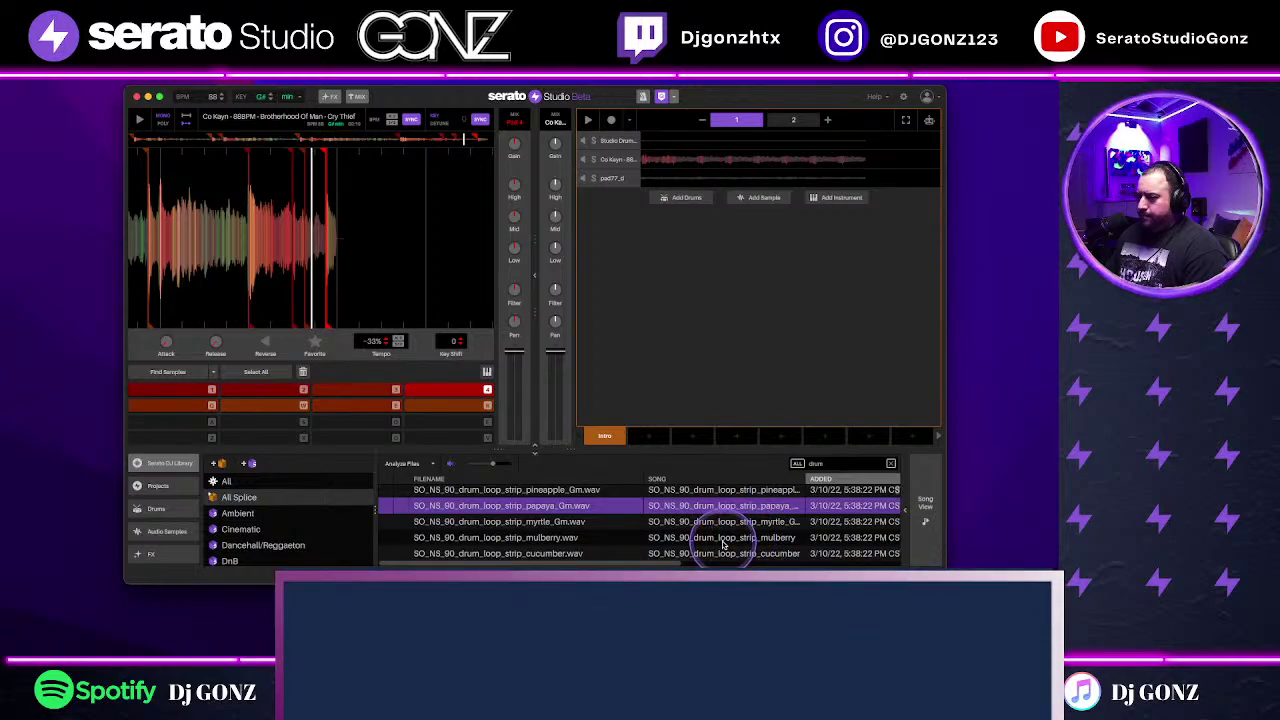
click(722, 540)
scroll(722, 542, down, 2)
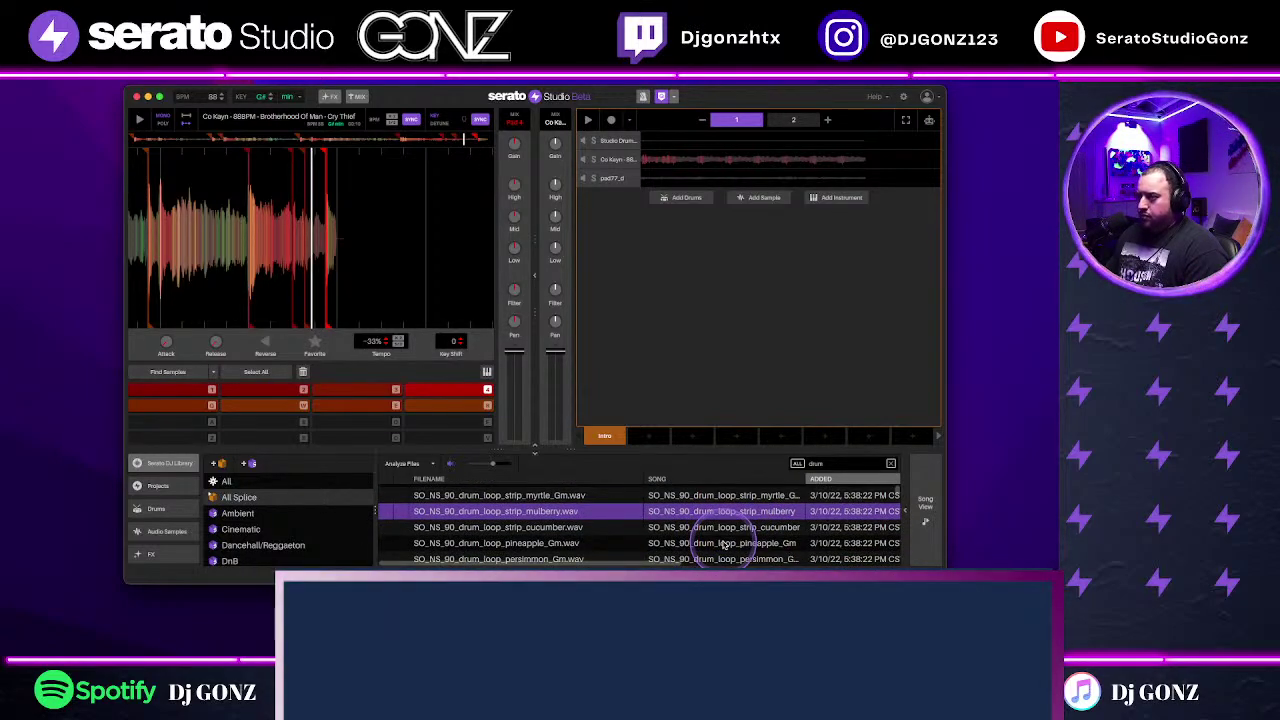
click(725, 527)
Step: Audition persimmon and pineapple, then add the pineapple_Gm drum loop as a new track
scroll(728, 541, down, 2)
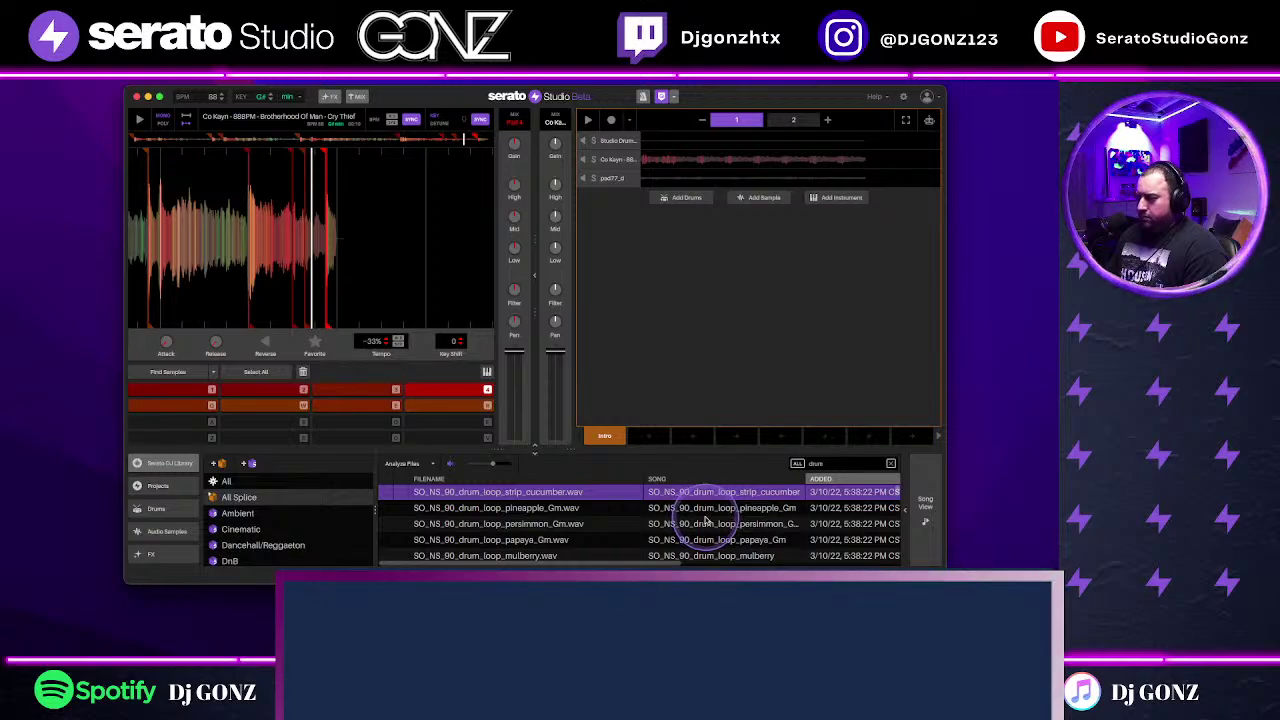
click(706, 523)
click(717, 508)
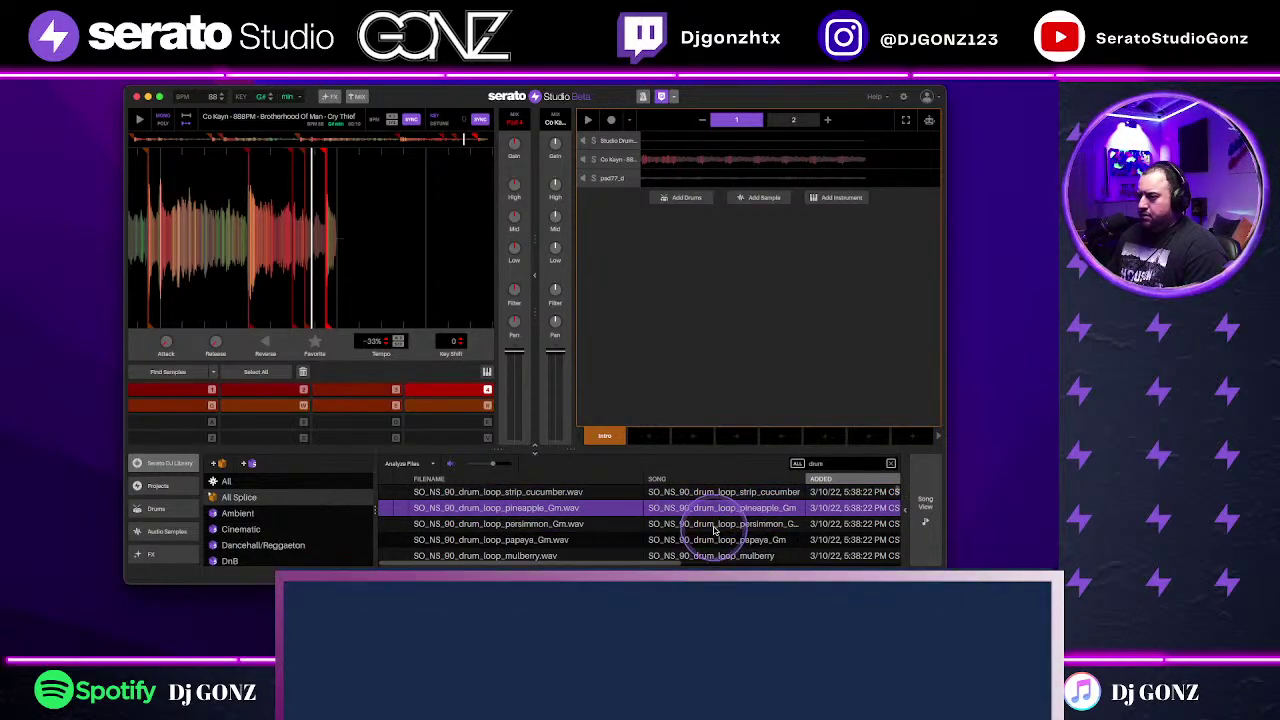
drag(723, 510, 757, 306)
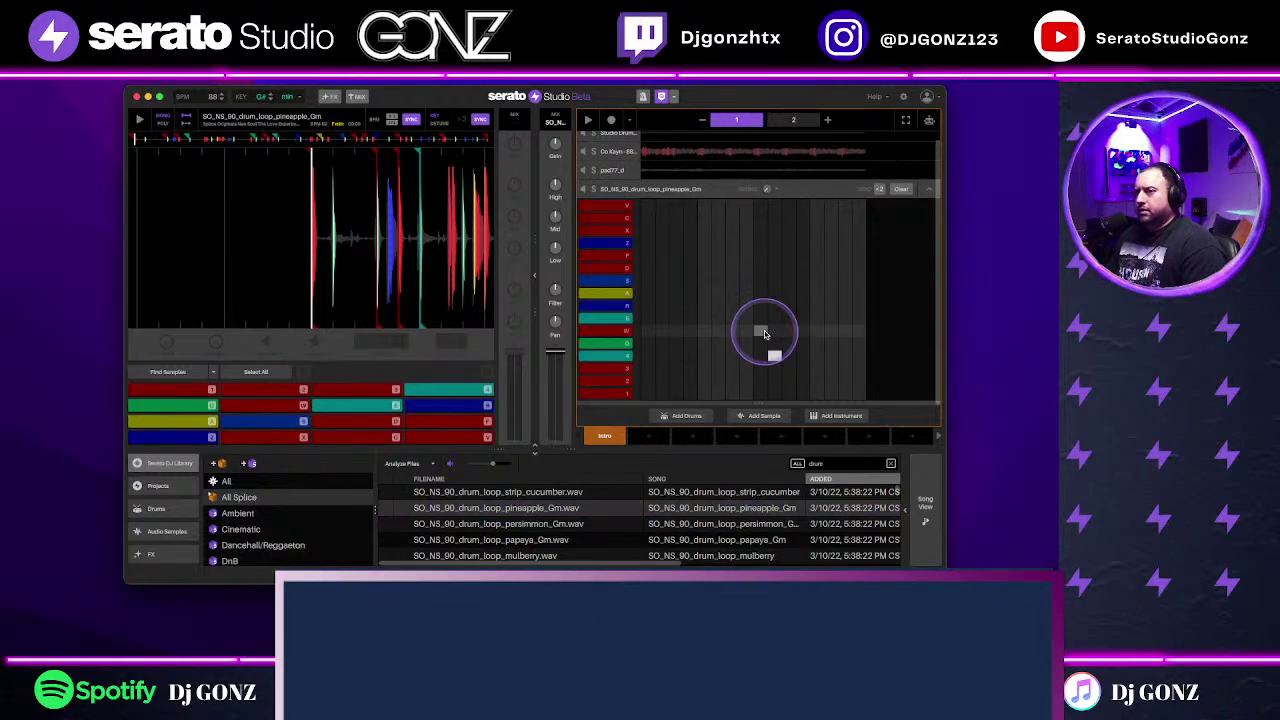
Step: Place a step on the bottom slice row, then swap the drum track's loop to papaya
click(624, 330)
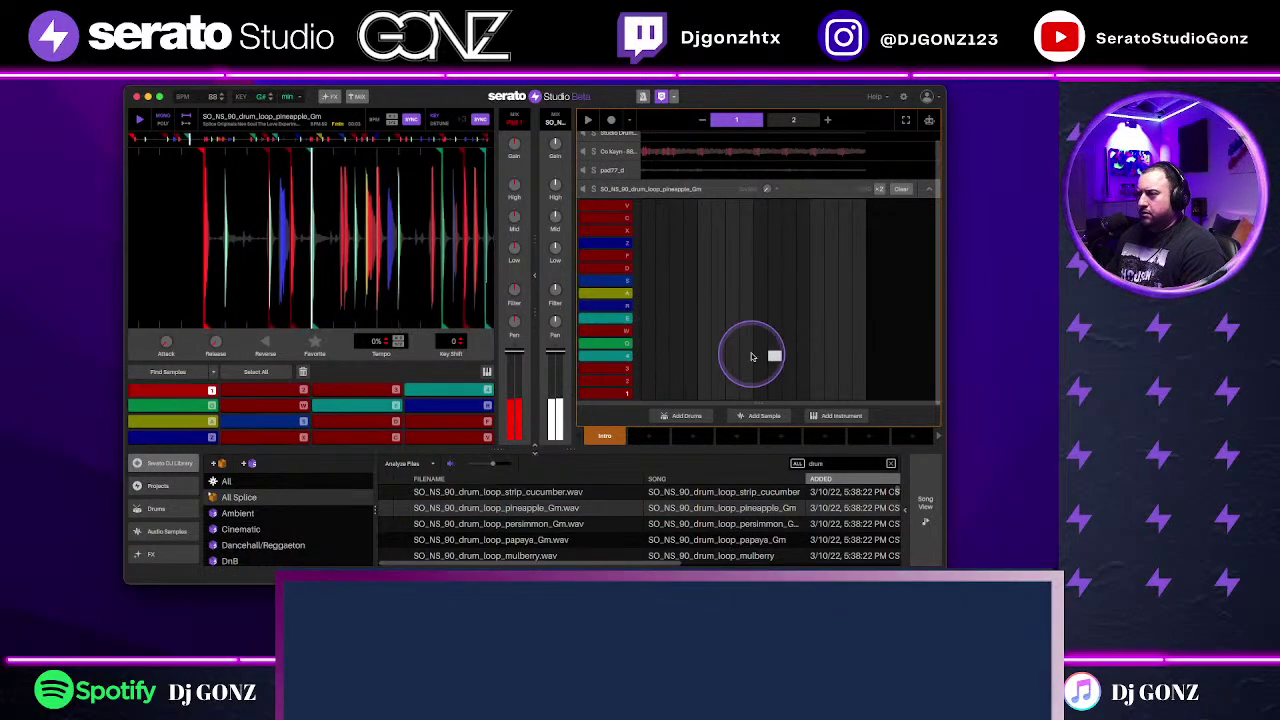
click(649, 396)
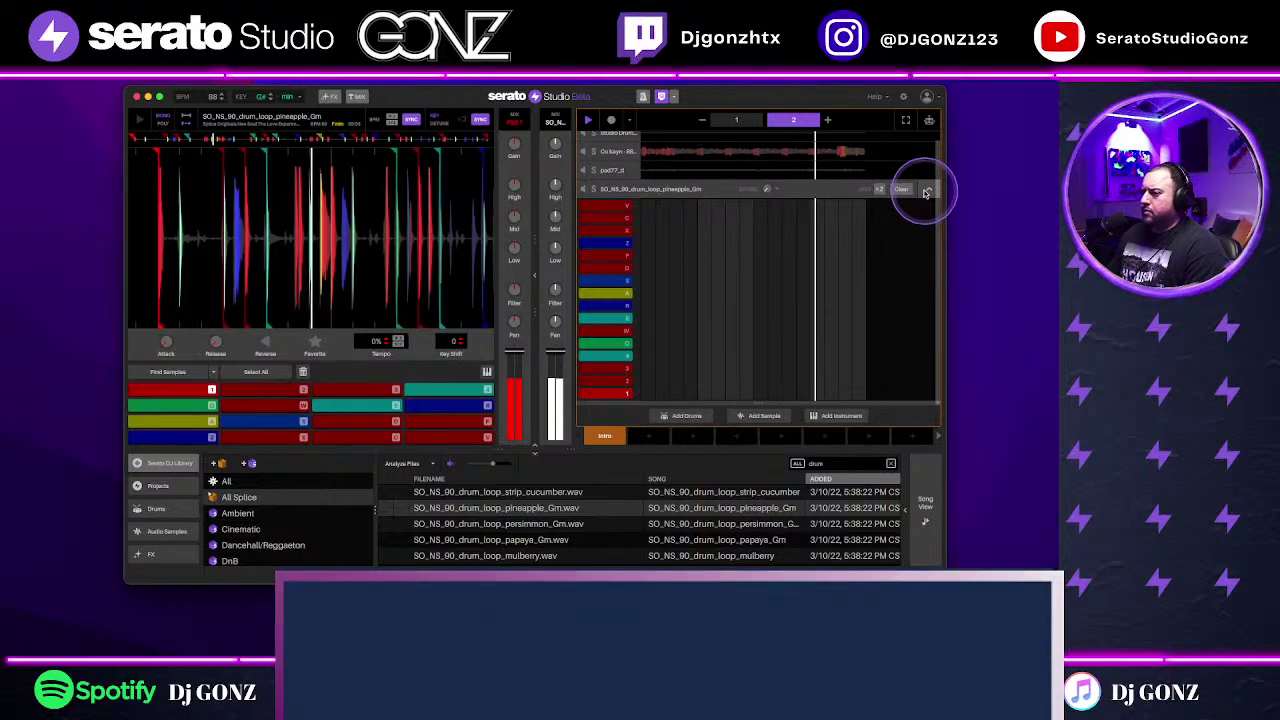
click(691, 540)
scroll(692, 543, down, 1)
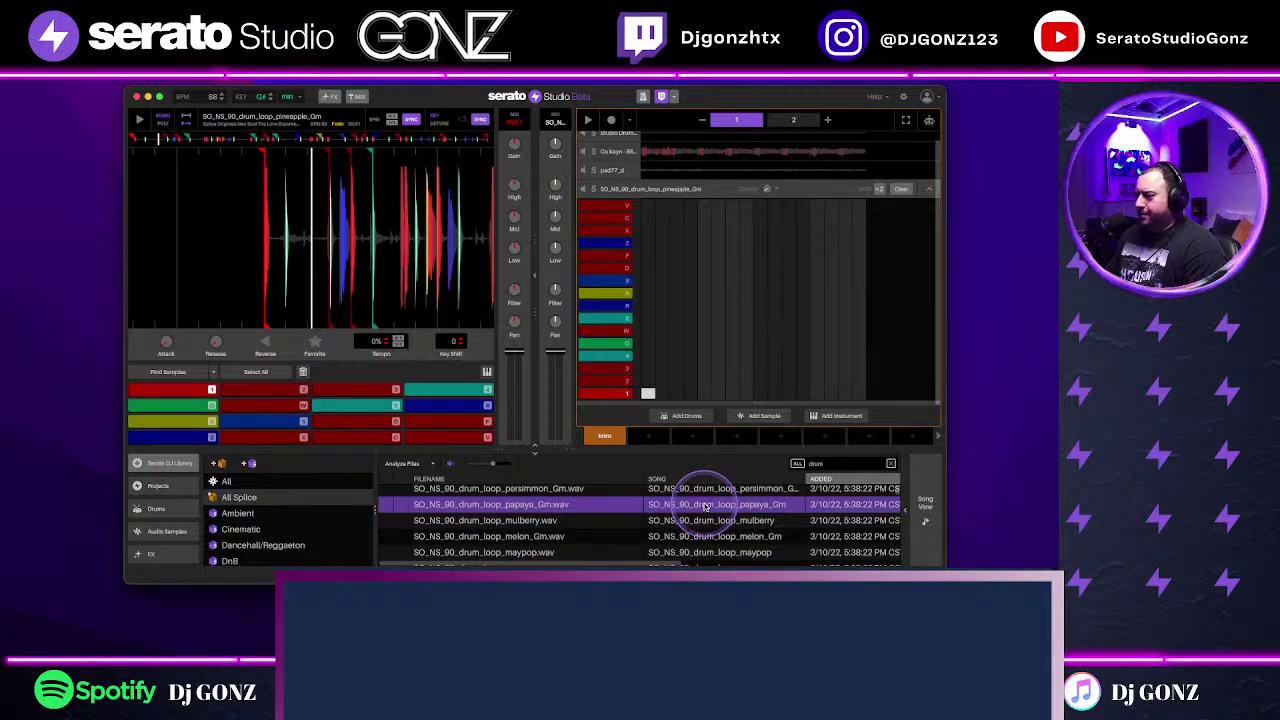
drag(703, 503, 743, 321)
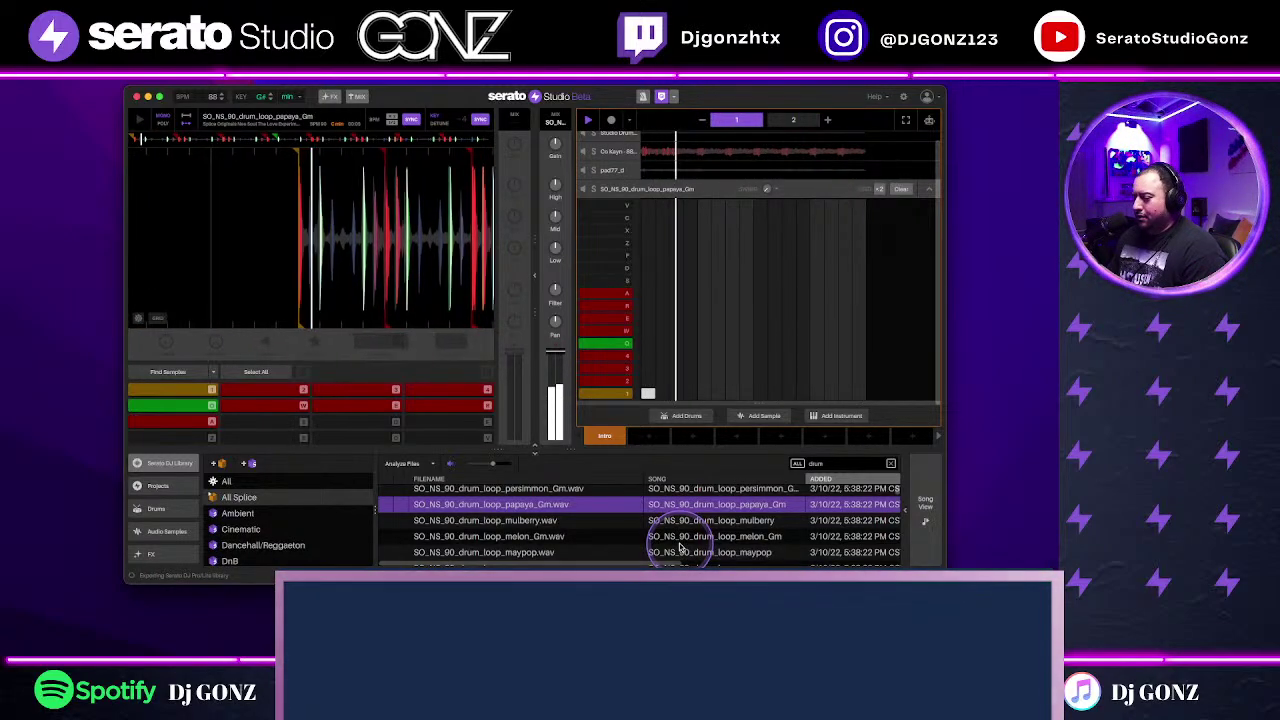
key(space)
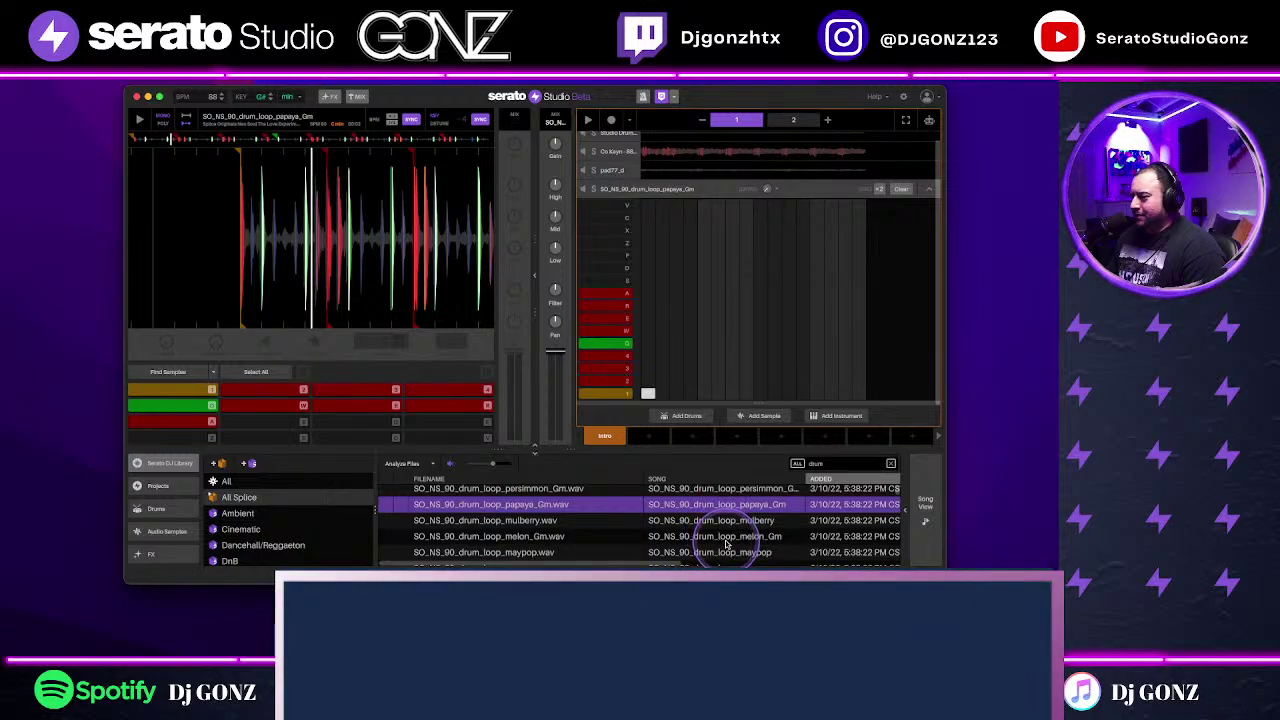
Step: Audition further loops, settle on the cherry loop, play the song and collapse its pattern editor
key(Down)
key(Down)
key(Down)
key(Down)
key(Down)
key(Down)
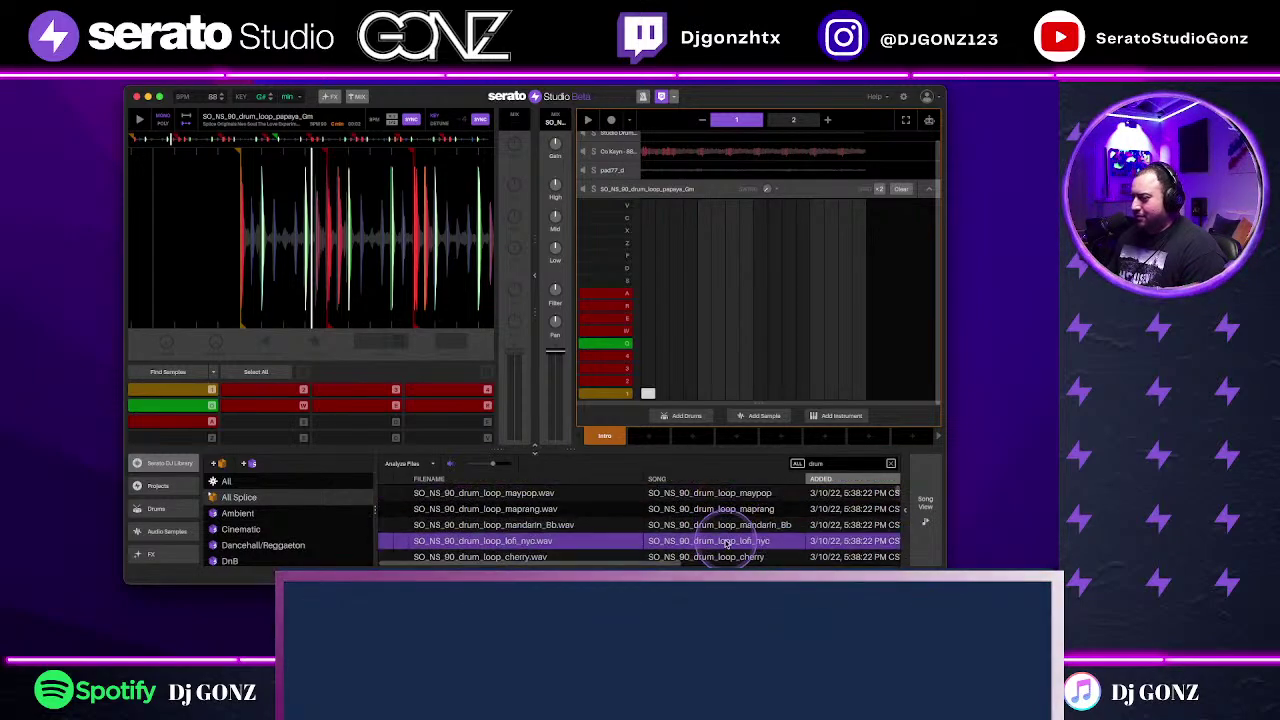
scroll(727, 541, down, 1)
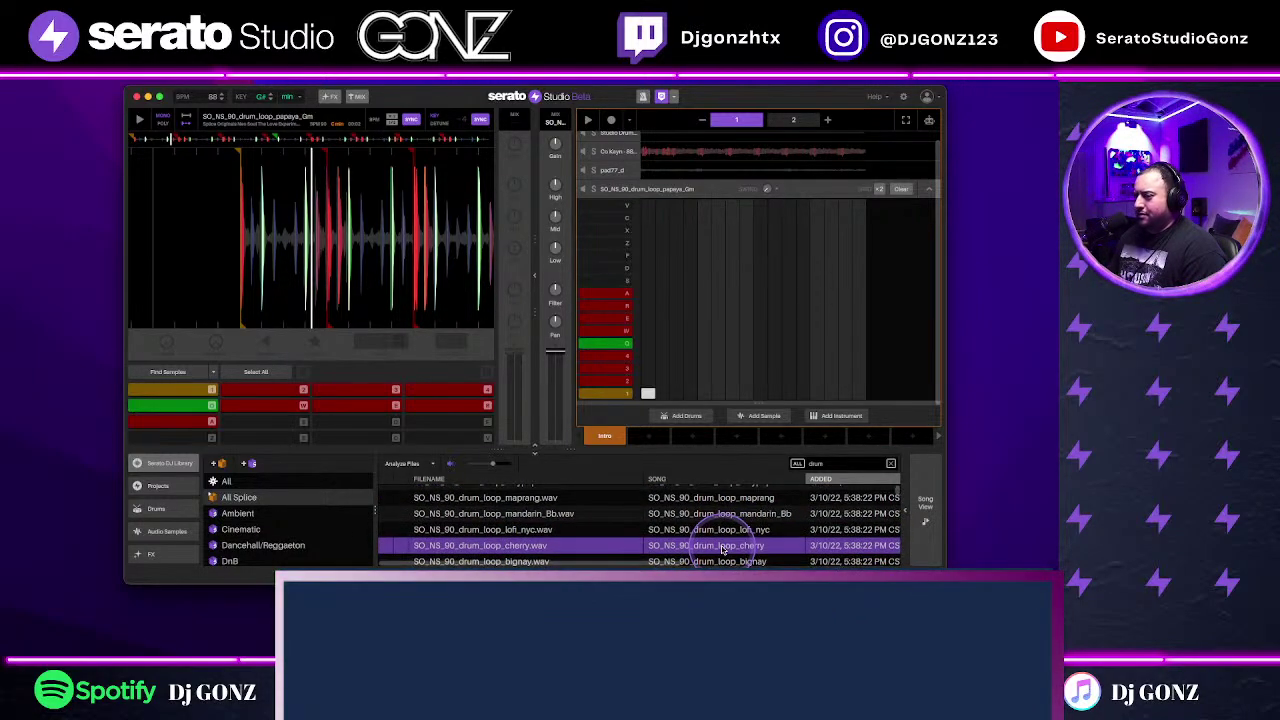
scroll(722, 550, down, 1)
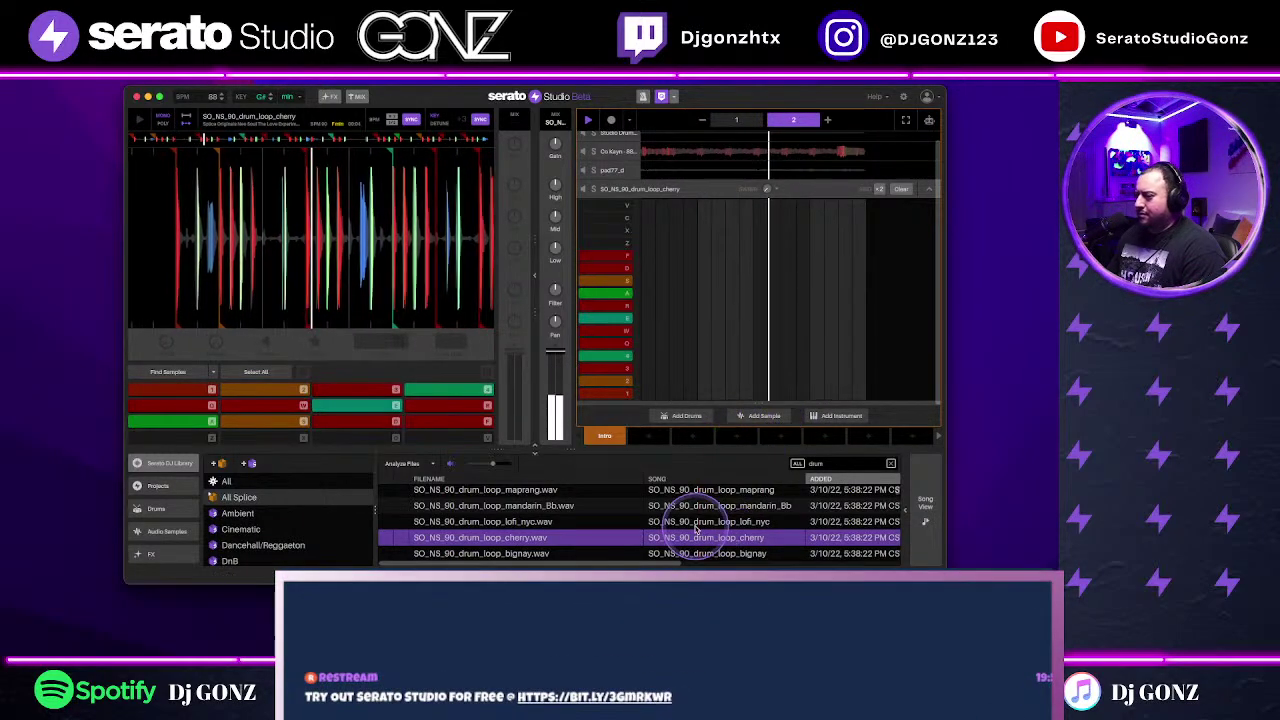
scroll(719, 537, down, 3)
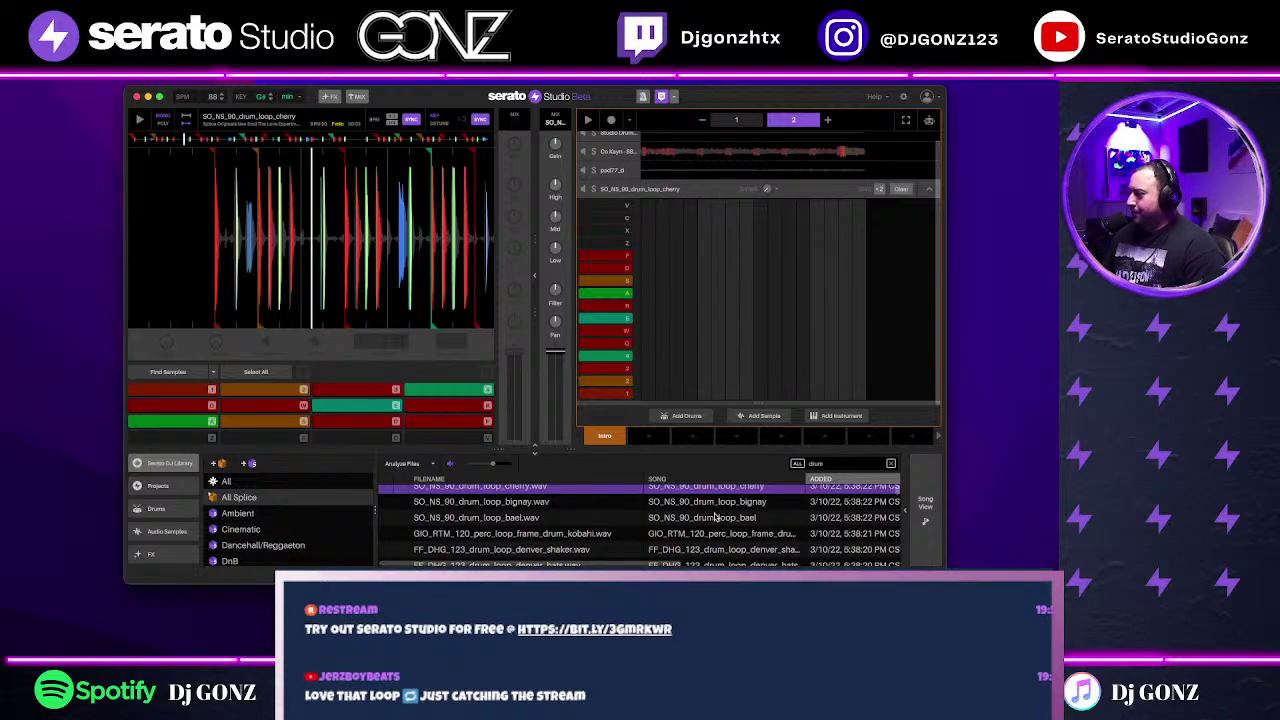
key(space)
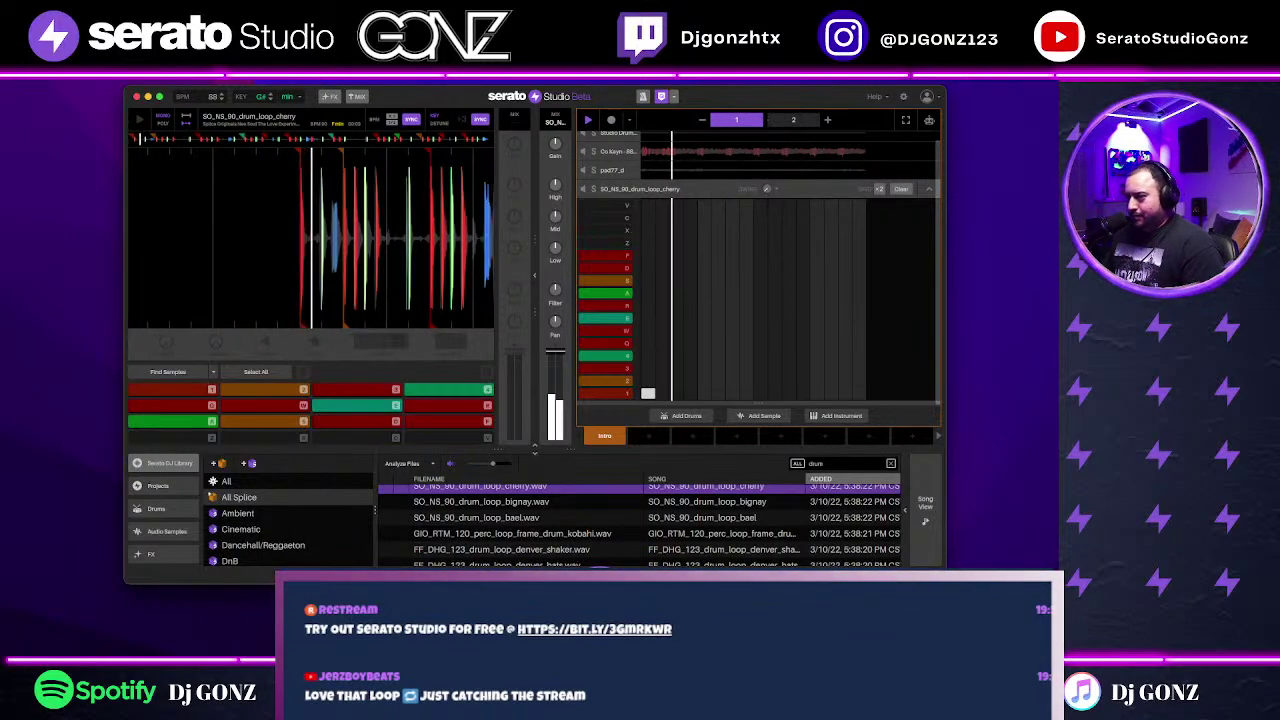
scroll(610, 534, up, 1)
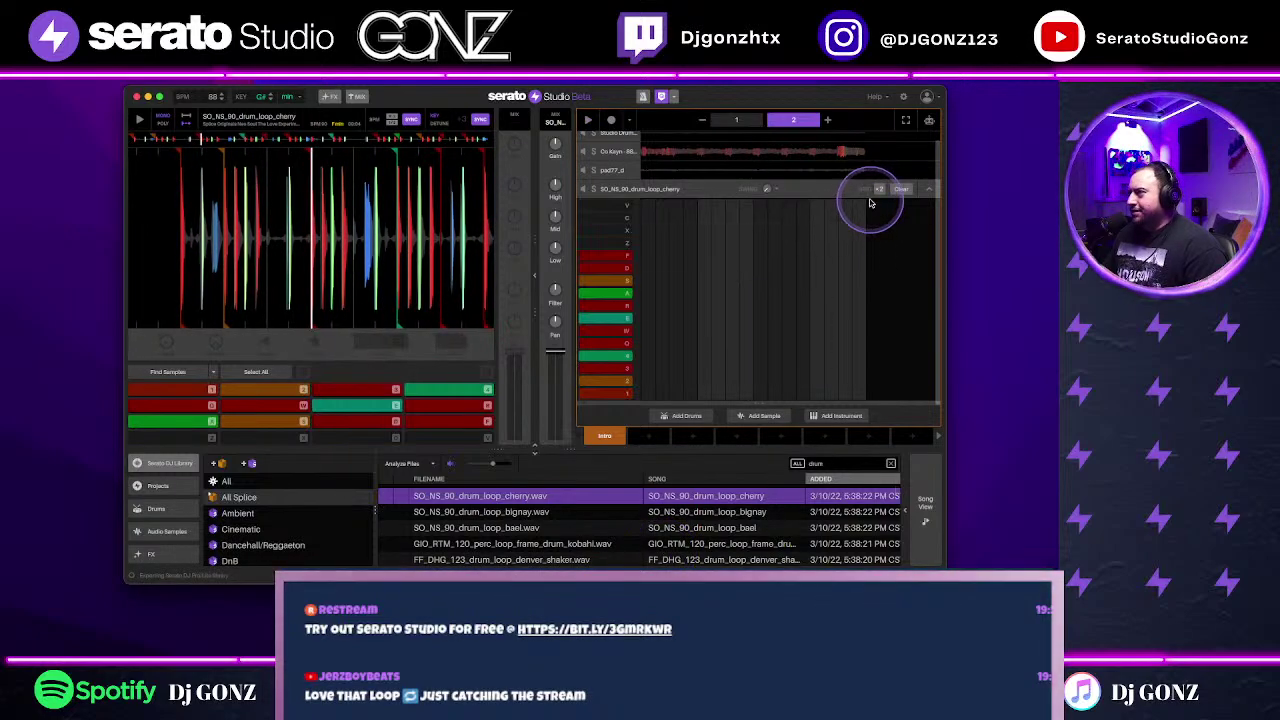
click(926, 189)
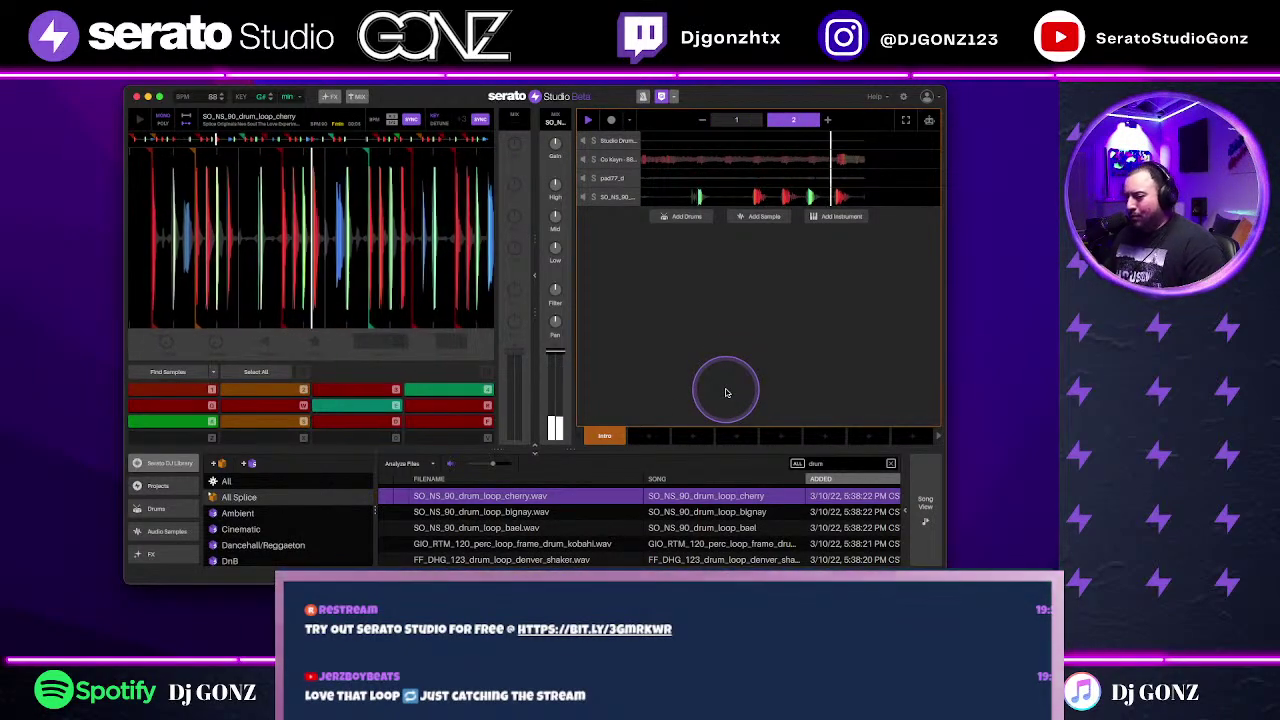
Step: Save the project under the new name "last call don't post beat"
click(165, 531)
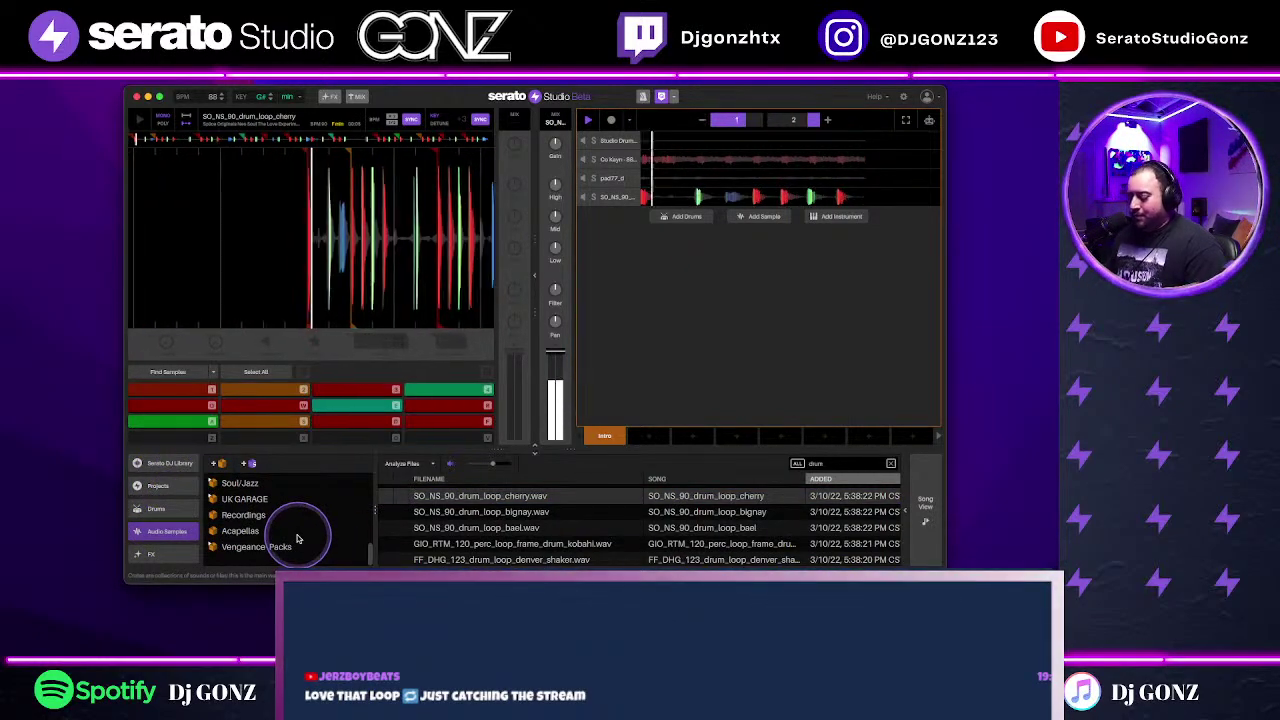
key(super+s)
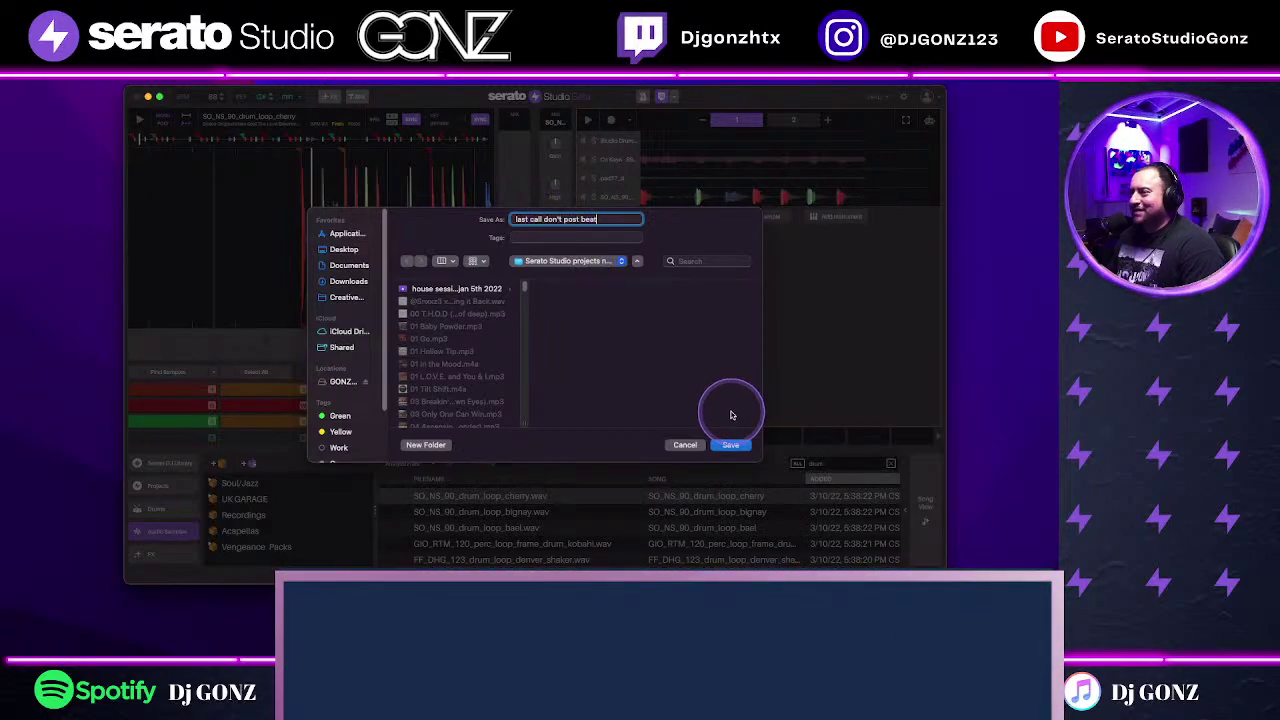
click(728, 448)
Step: Start playback and switch the library to the Instruments categories
key(space)
scroll(165, 520, down, 2)
click(168, 527)
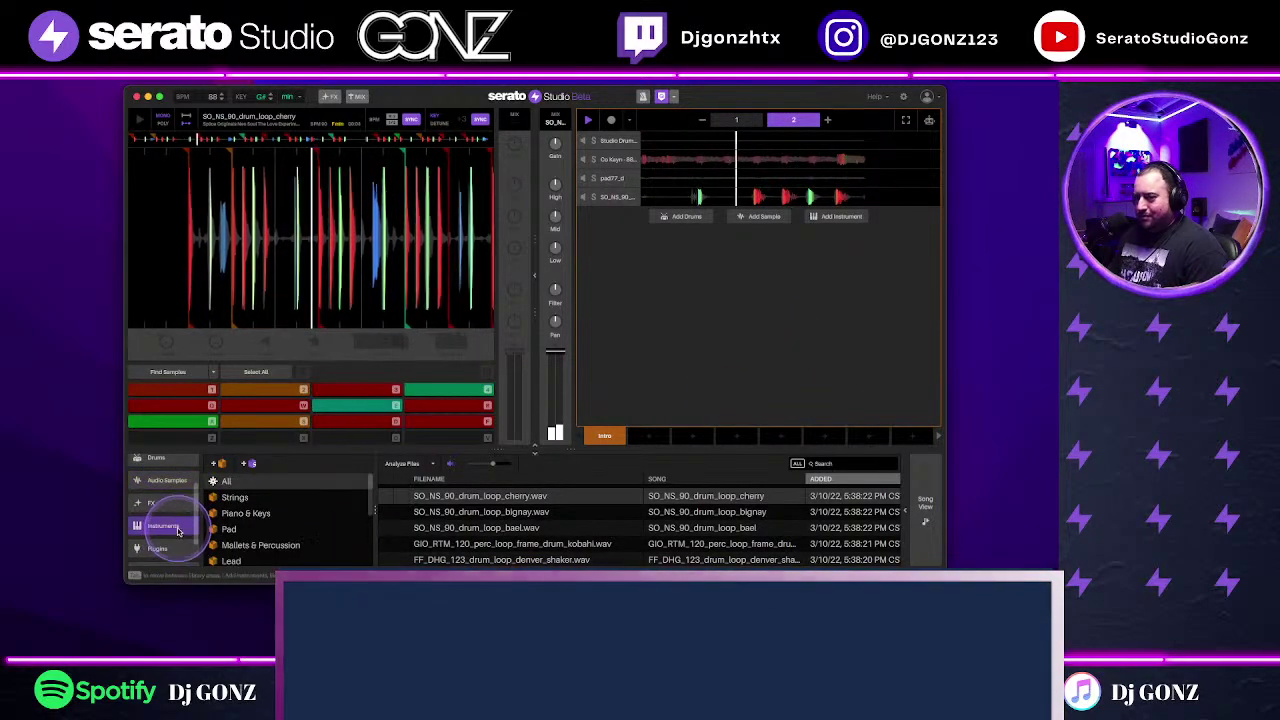
Step: Drag Acoustic Piano from Piano & Keys into the arrangement as a new instrument track
click(254, 515)
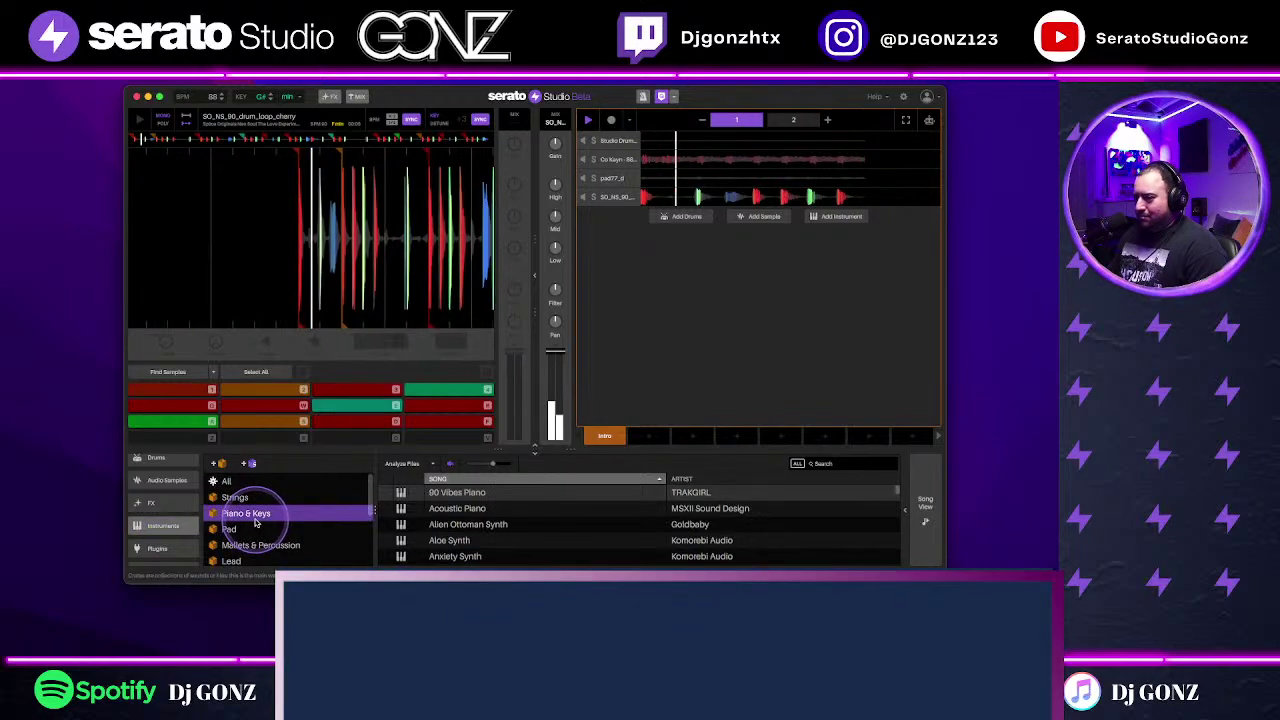
click(567, 510)
drag(568, 511, 760, 335)
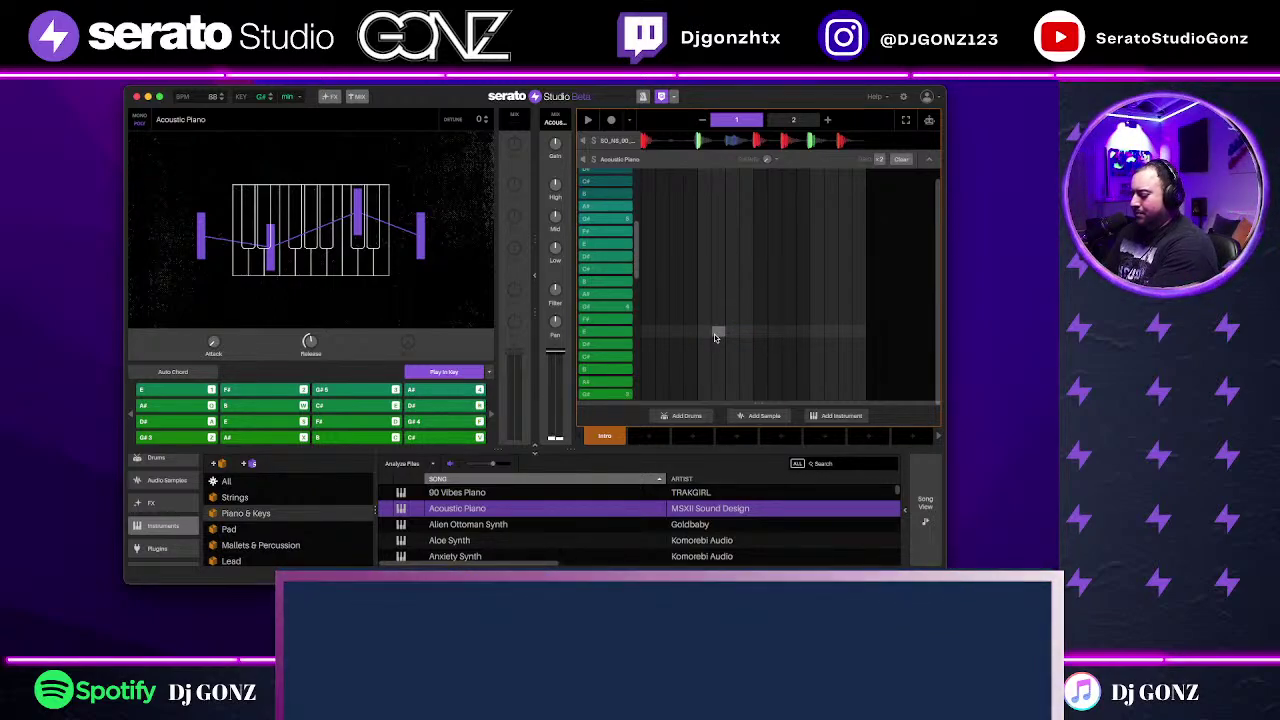
click(826, 443)
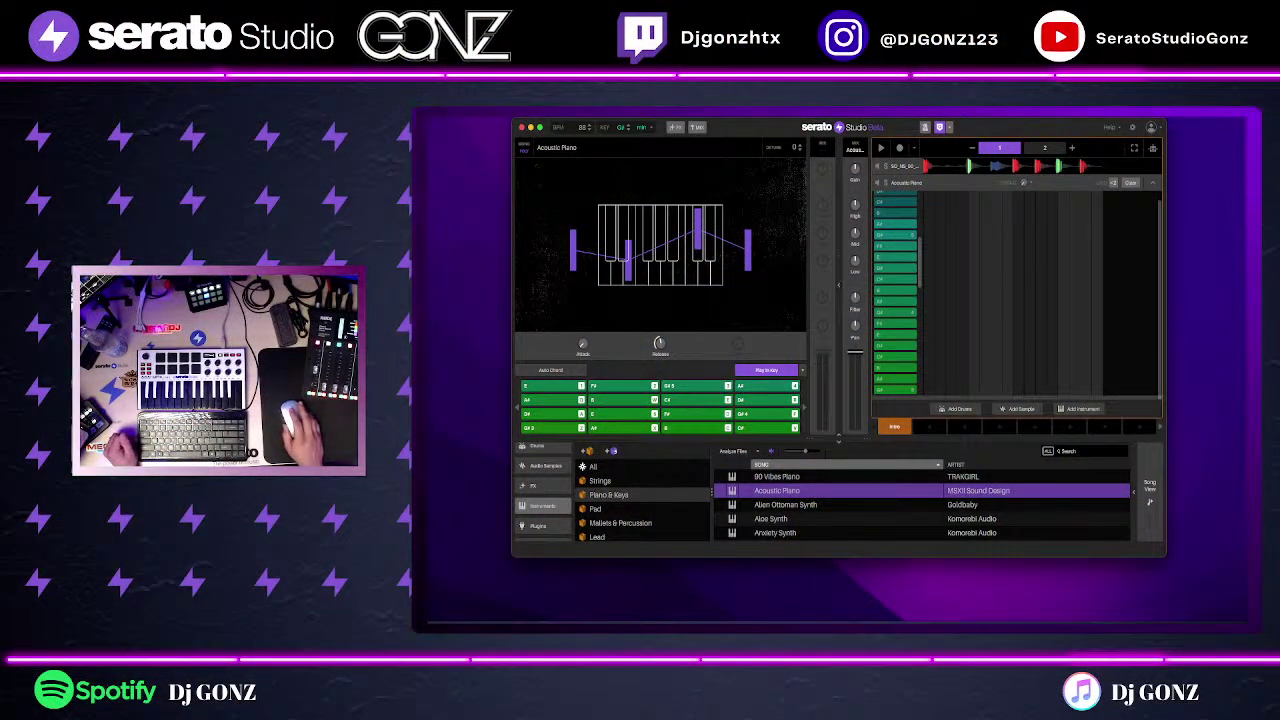
key(super+alt+space)
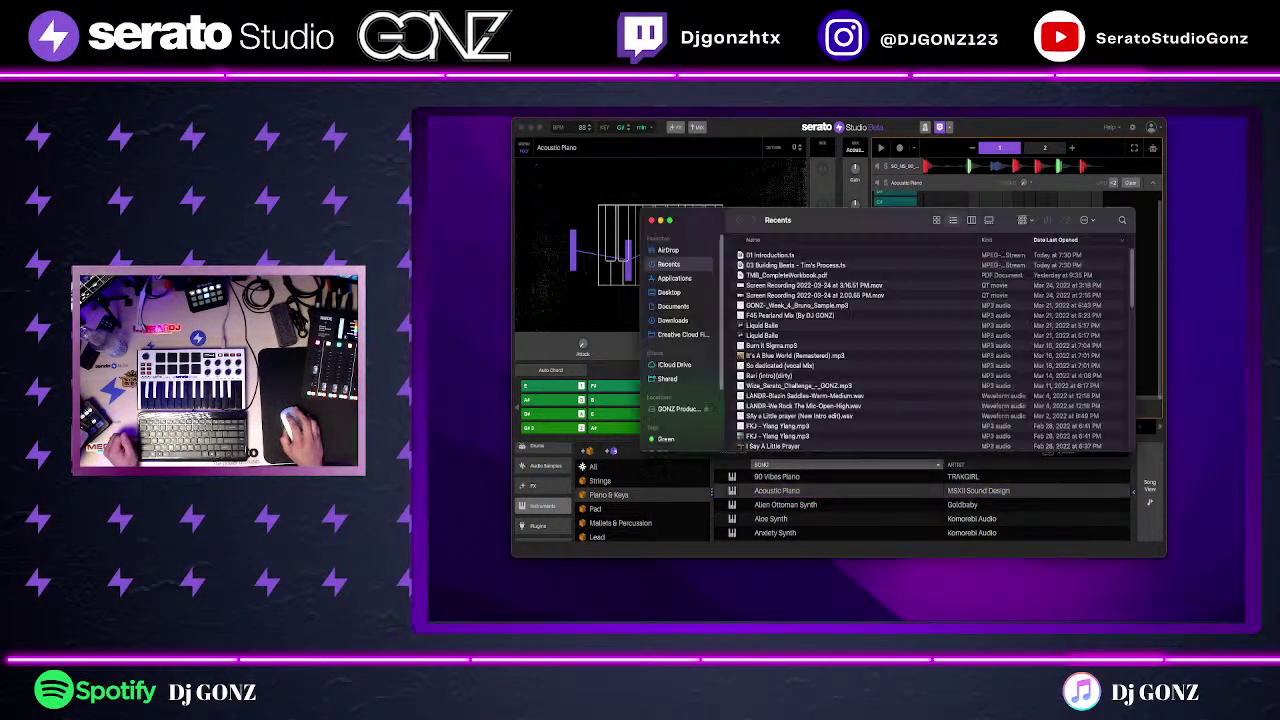
key(super+w)
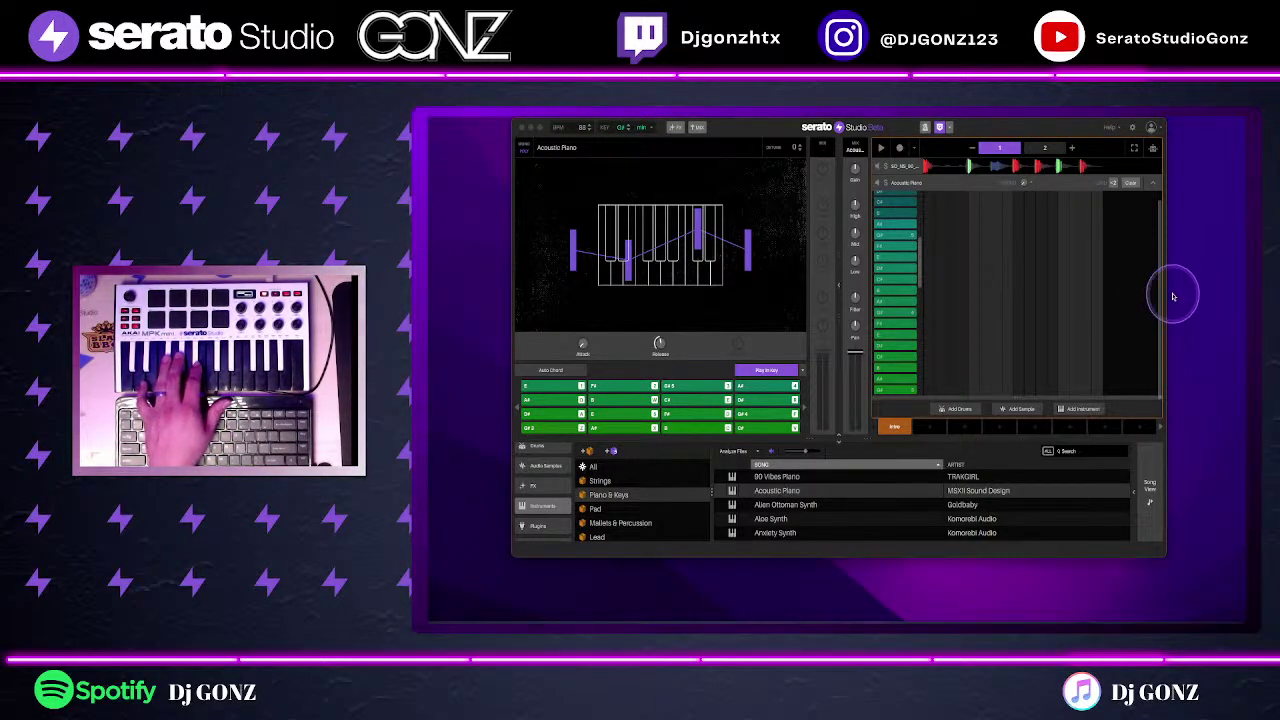
Step: Switch the Acoustic Piano pads to Play in Key keyboard mode and try notes
click(765, 371)
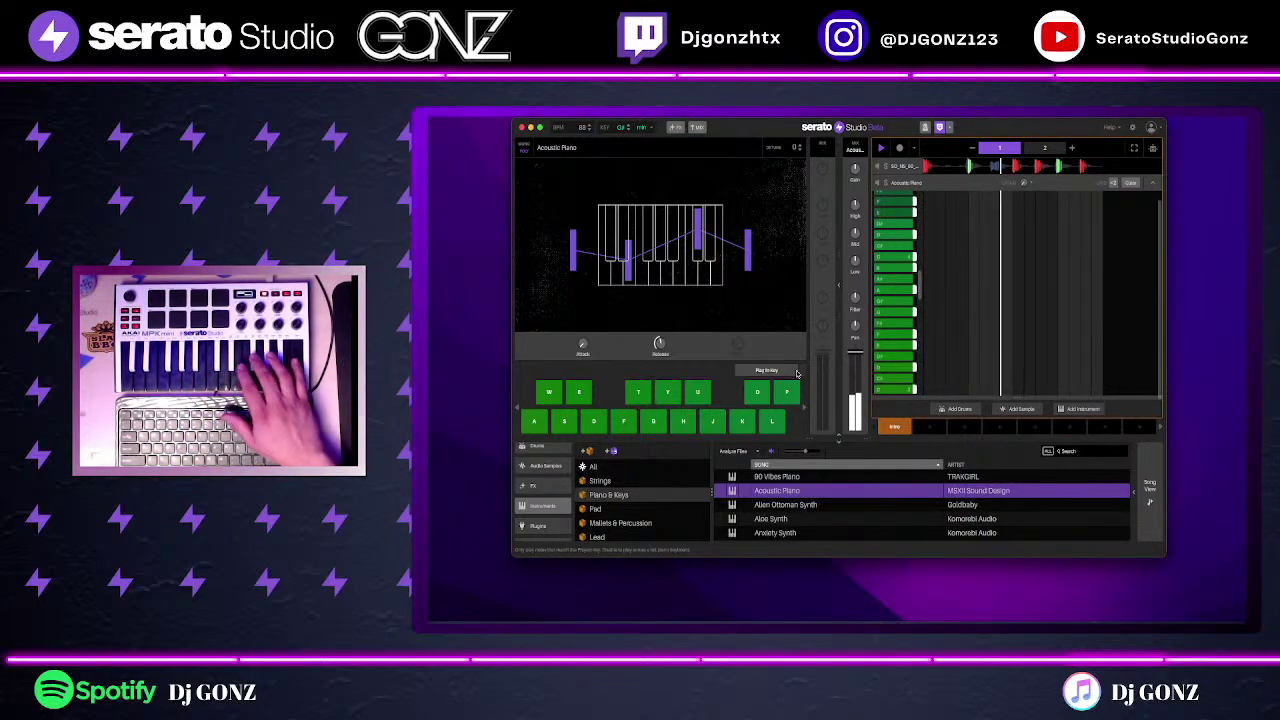
click(797, 373)
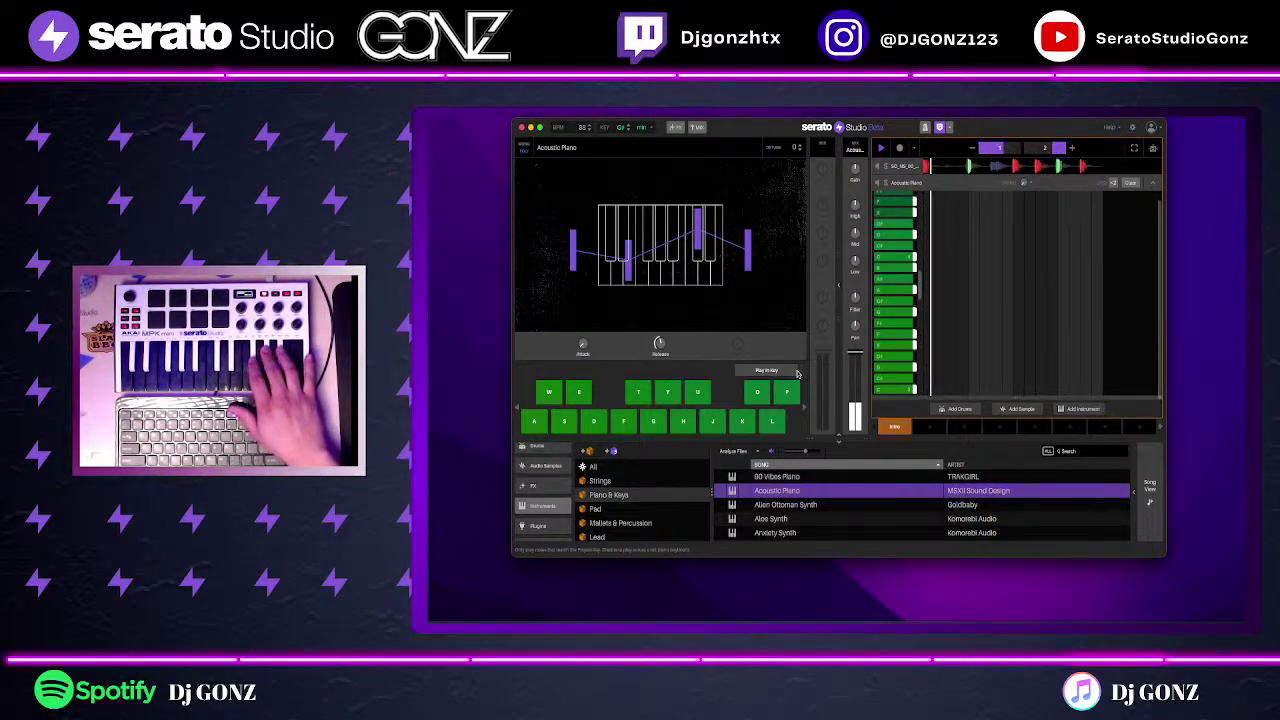
click(797, 373)
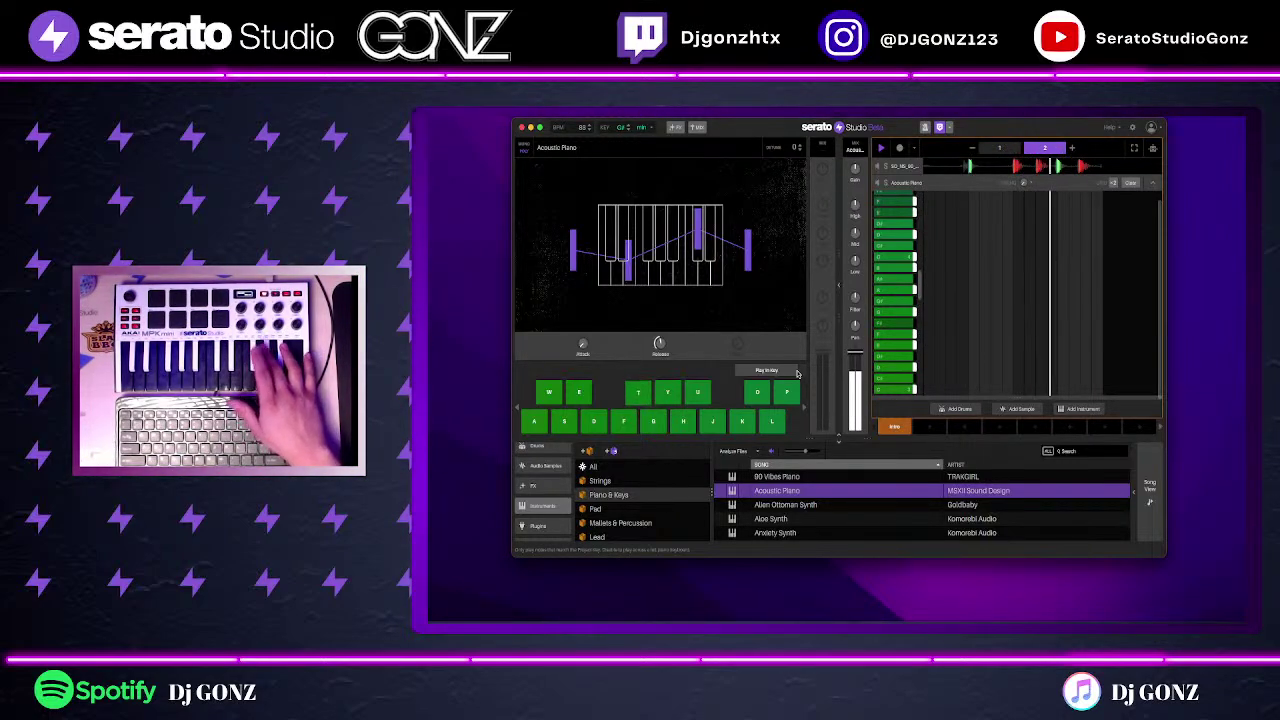
click(797, 373)
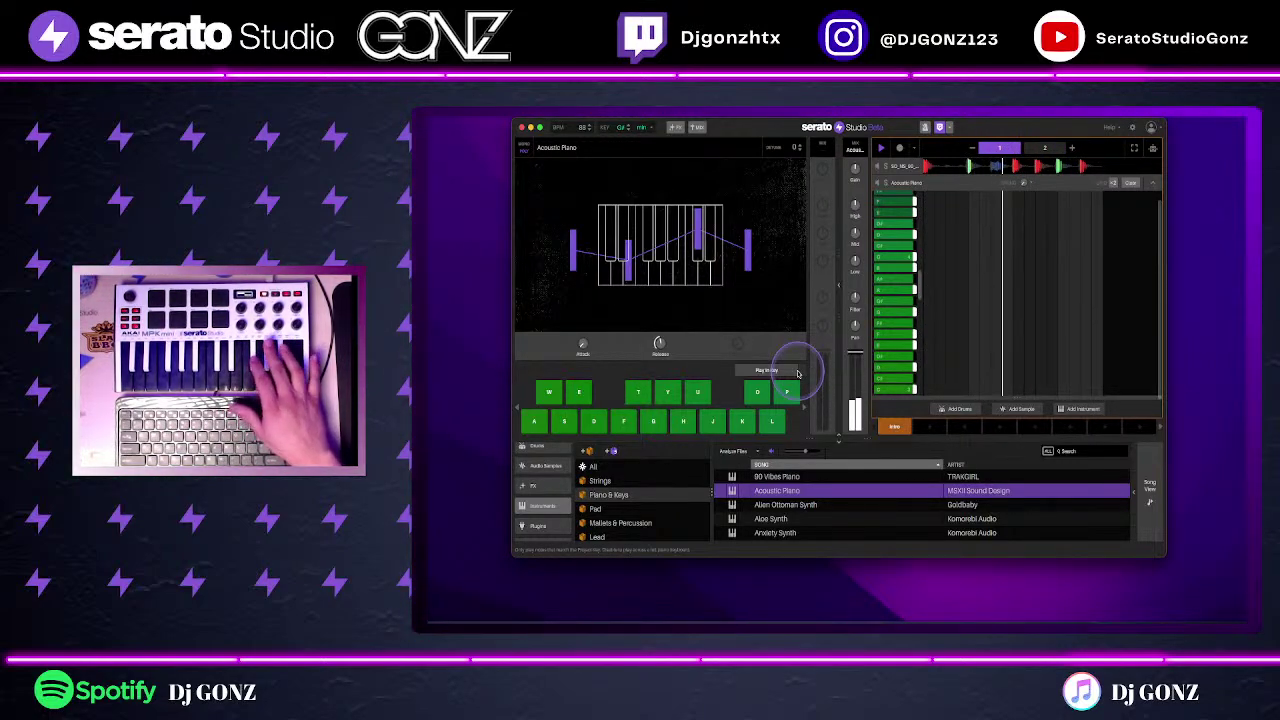
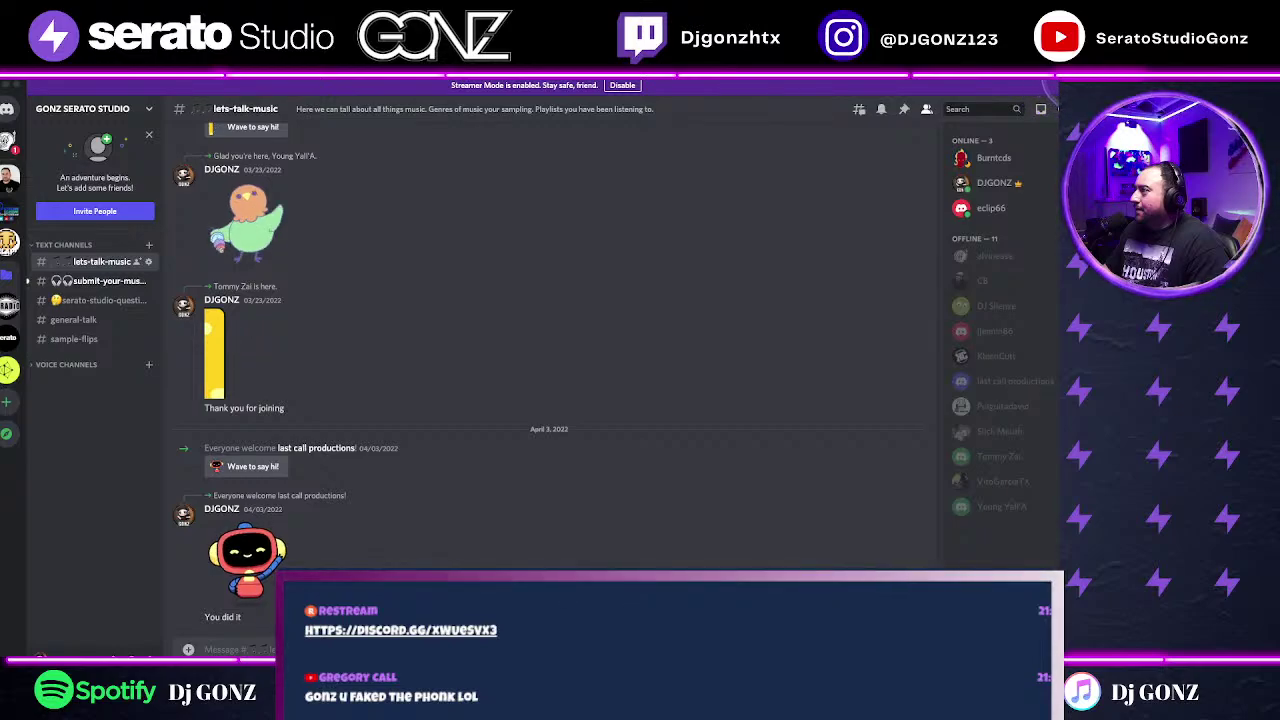
Step: Shrink the Discord chat window, move it toward the top, then close it
drag(1050, 88, 810, 208)
drag(663, 214, 719, 93)
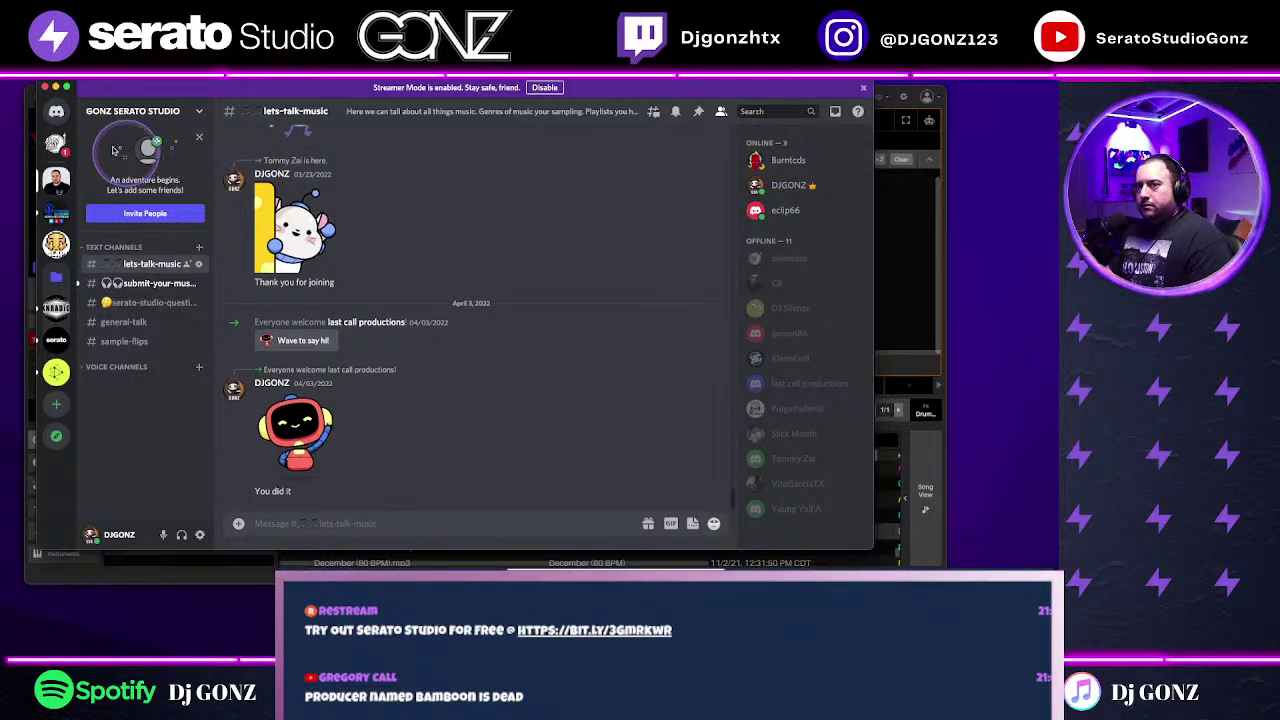
click(43, 88)
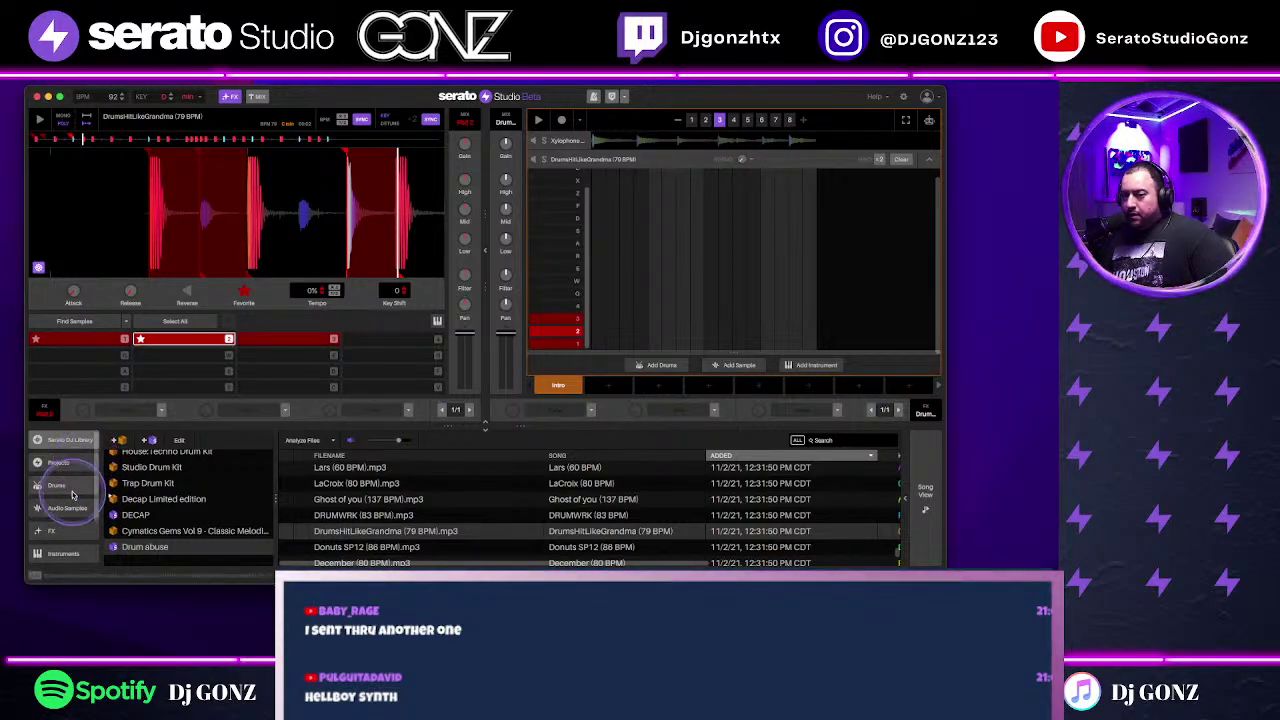
Step: Browse the Drums and Plugins categories in the library sidebar
click(72, 492)
scroll(72, 494, down, 2)
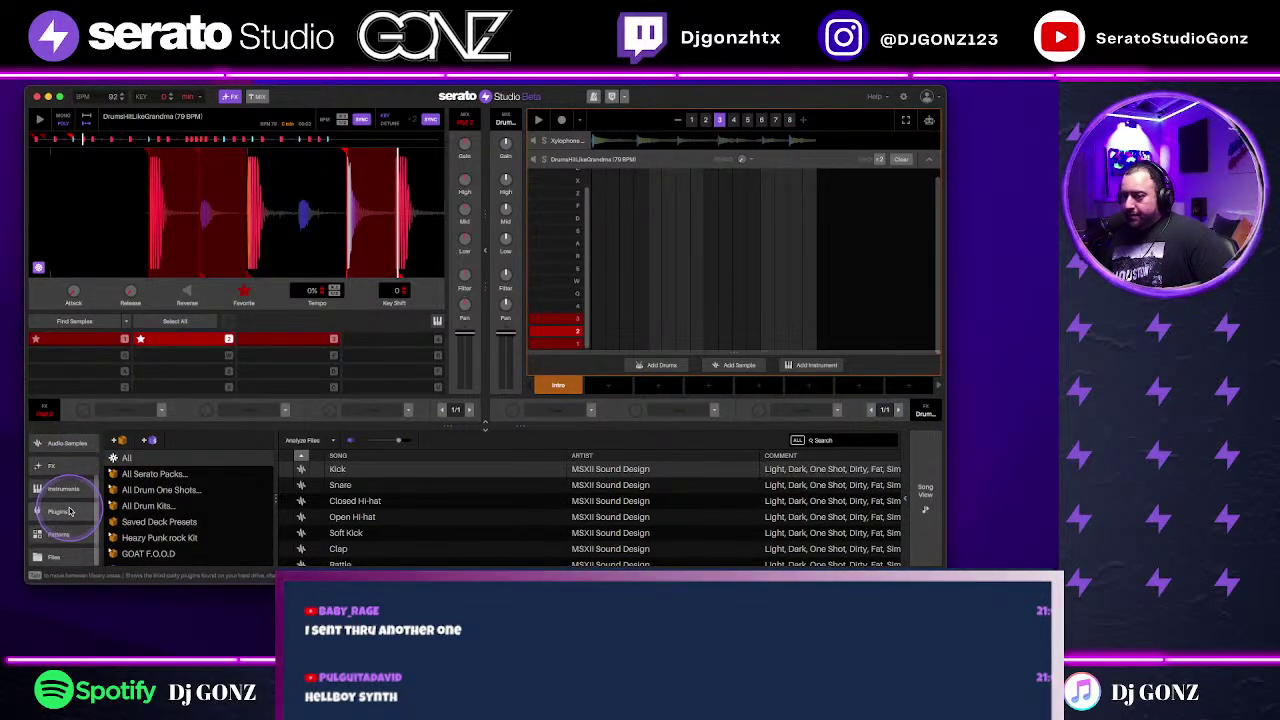
click(70, 511)
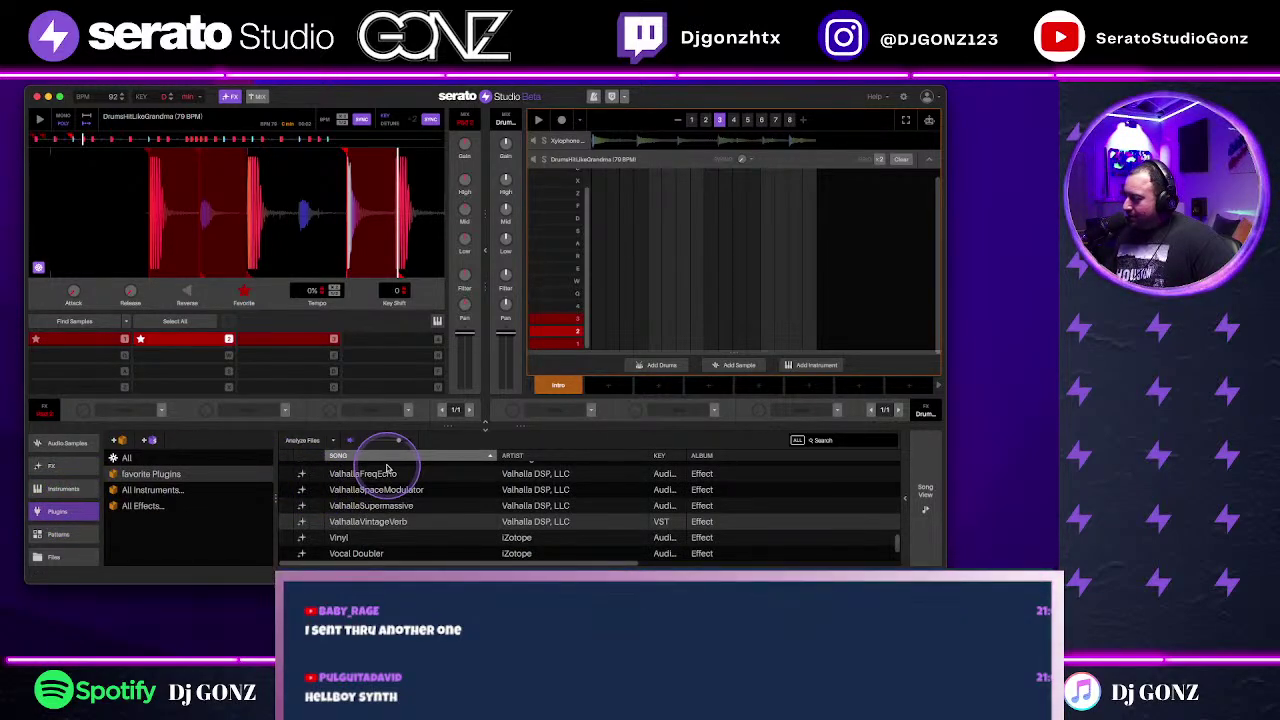
scroll(380, 500, down, 1)
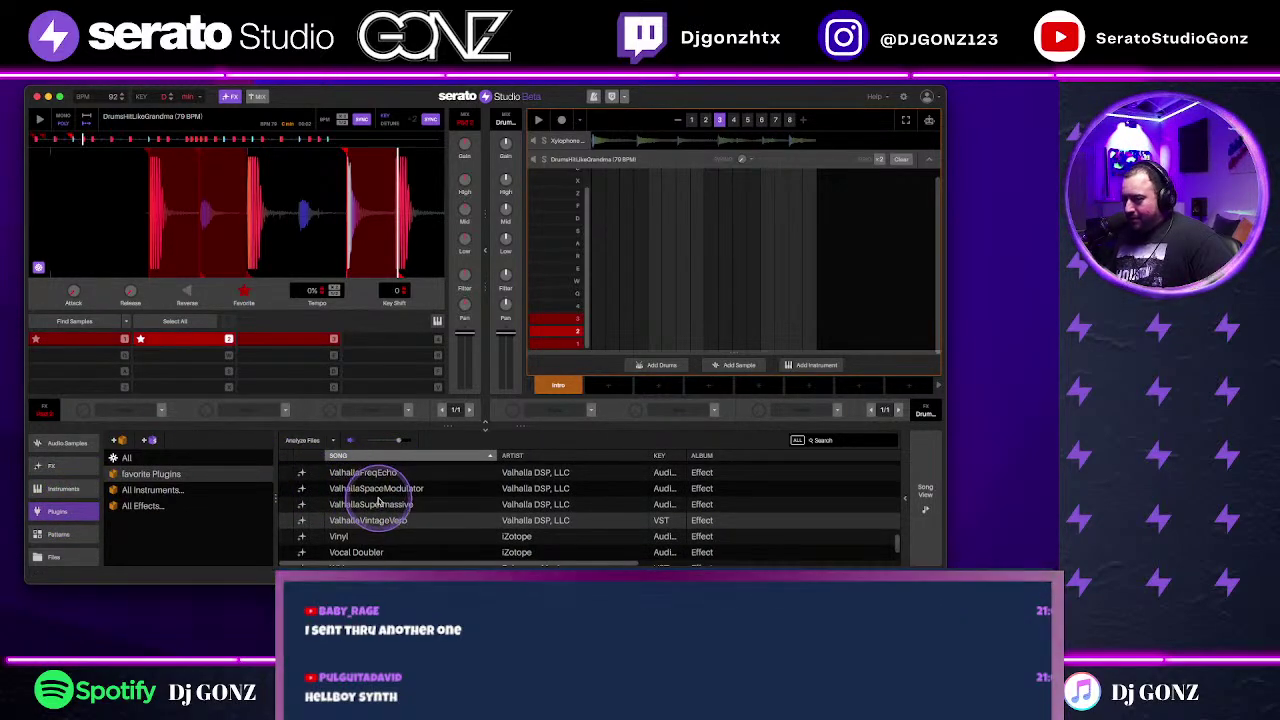
scroll(378, 500, down, 1)
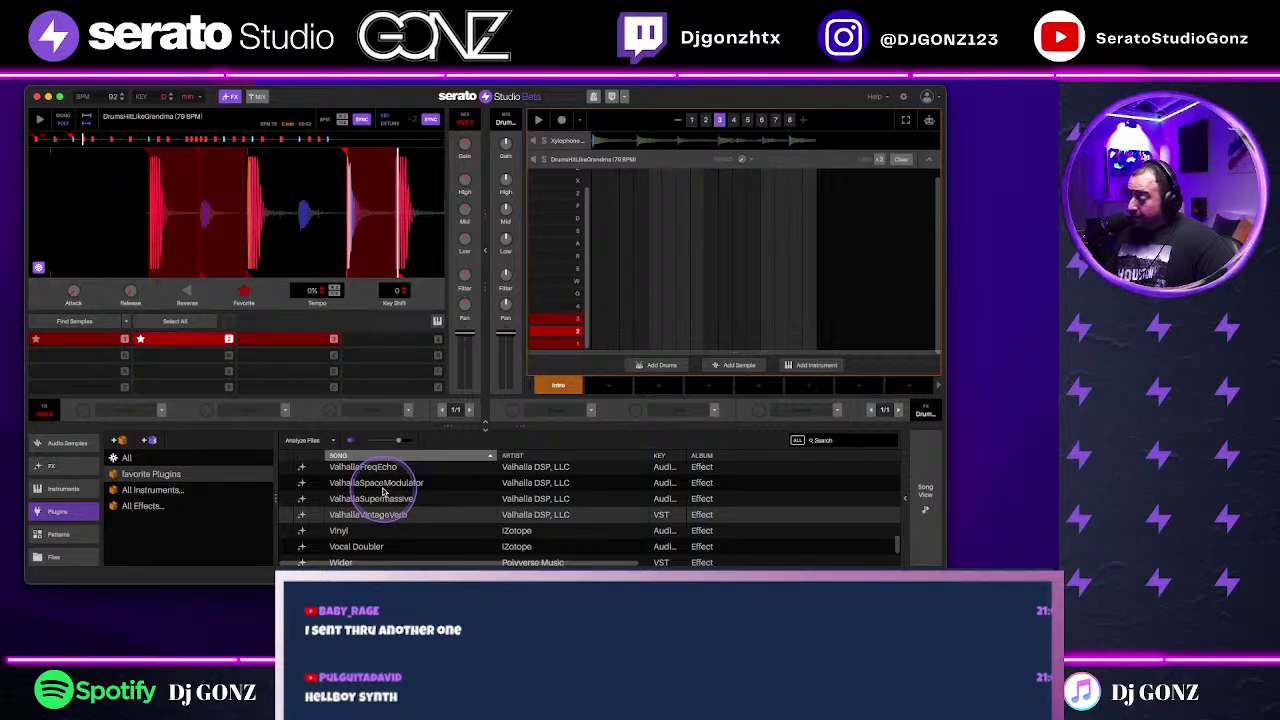
scroll(385, 490, up, 1)
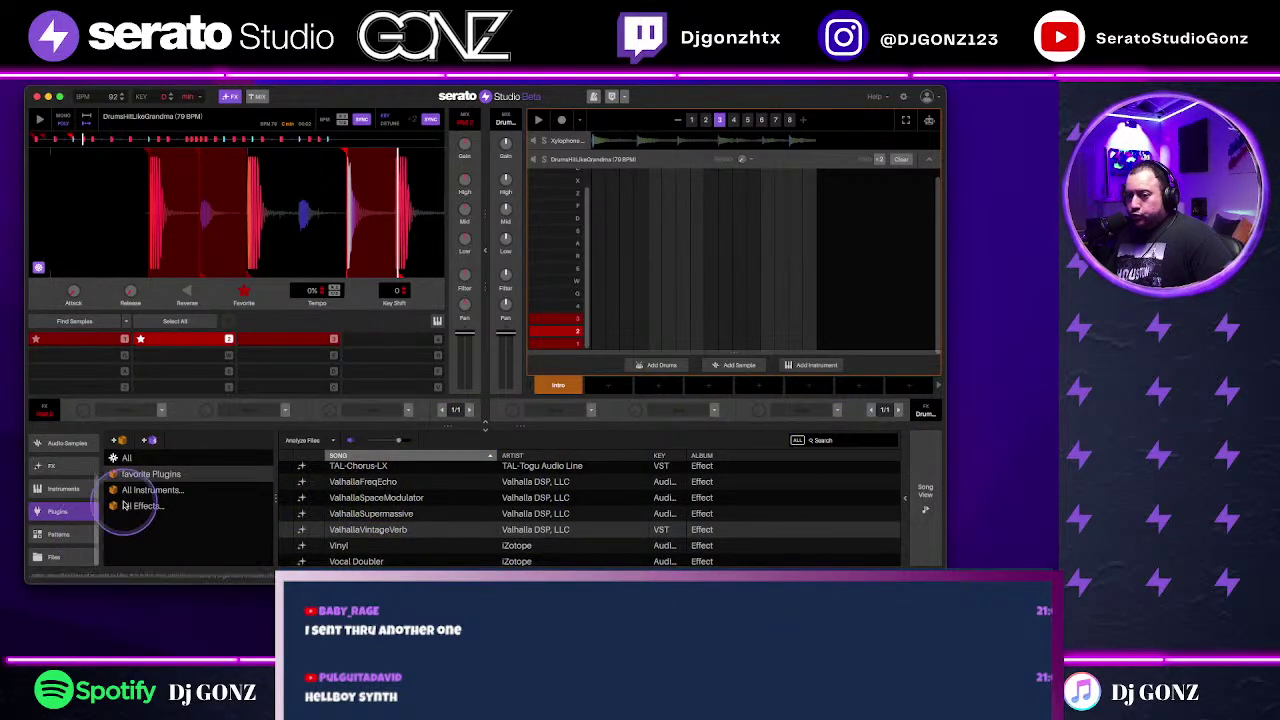
Step: Look through the Wind, Mallets & Percussion and Strings instruments, then show All and focus search
click(63, 488)
scroll(140, 540, down, 1)
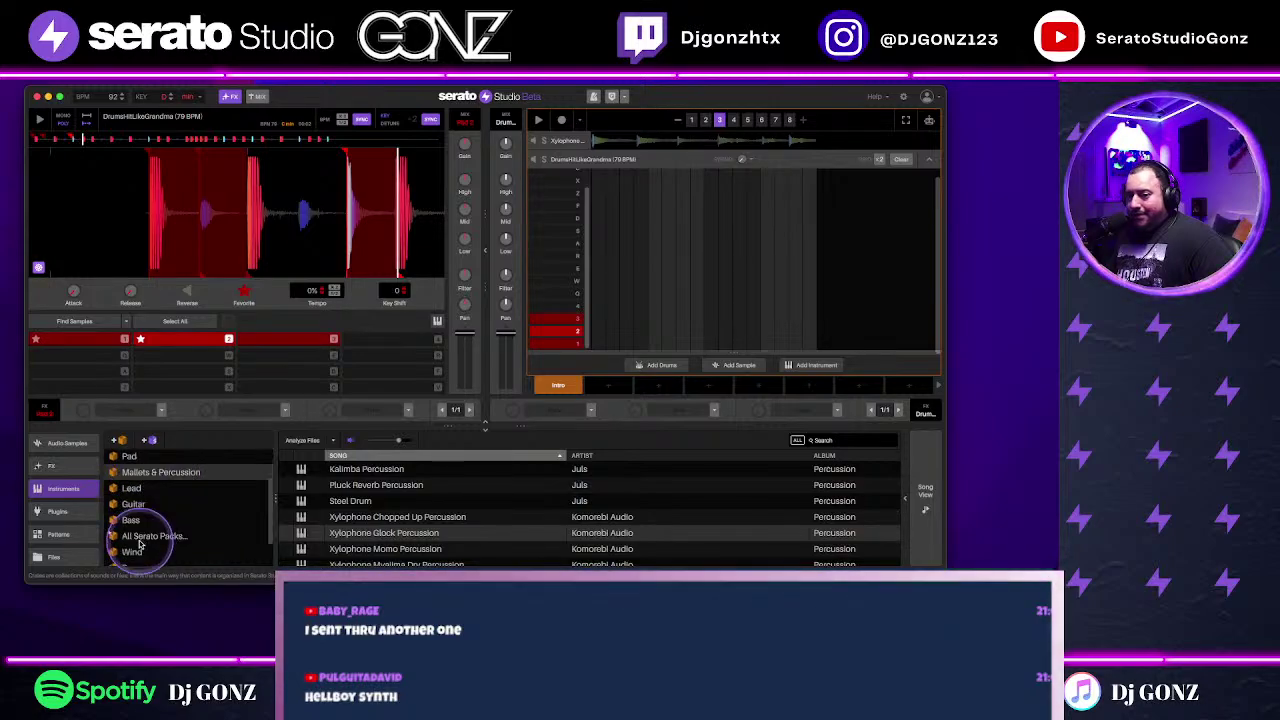
click(138, 549)
scroll(150, 525, up, 3)
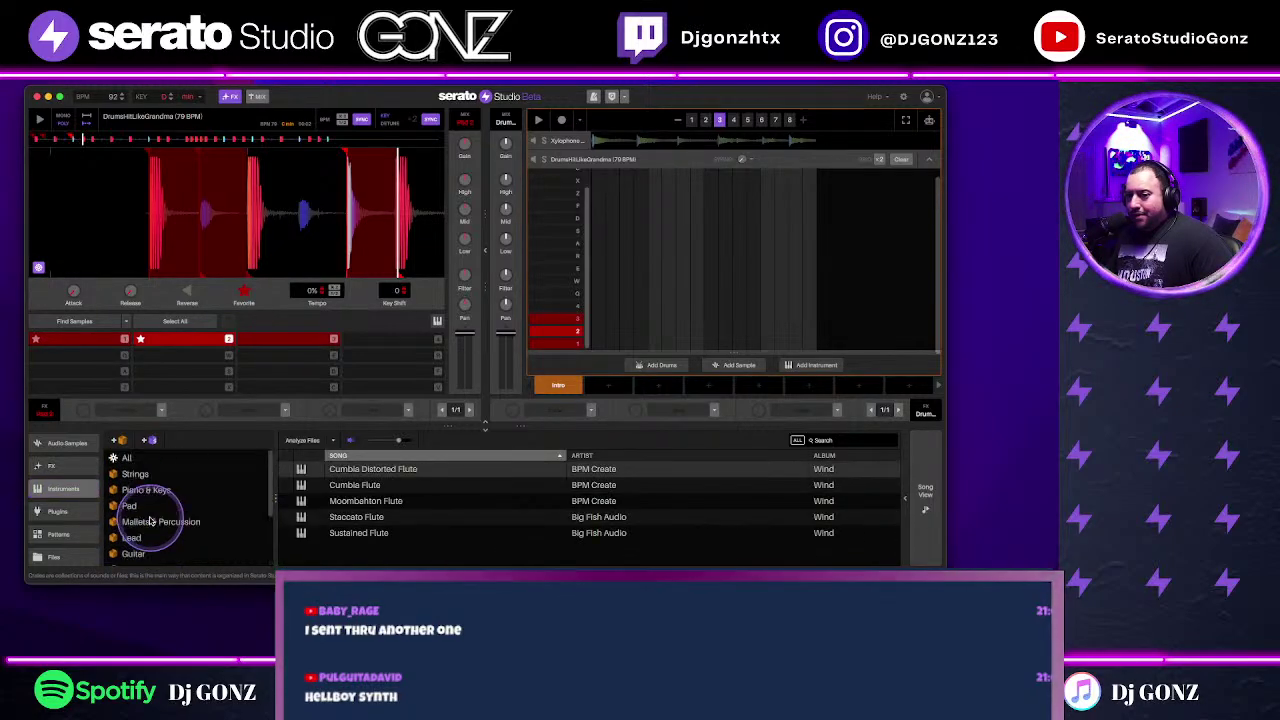
scroll(152, 525, down, 4)
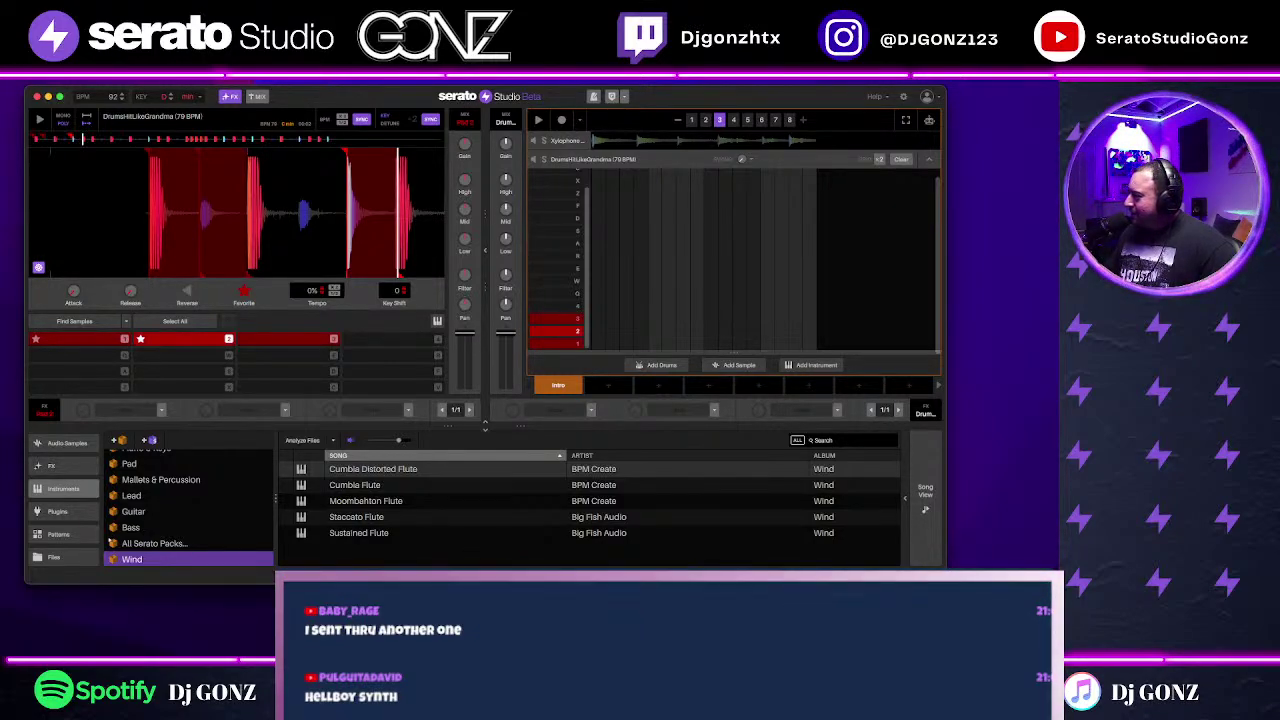
scroll(165, 525, up, 4)
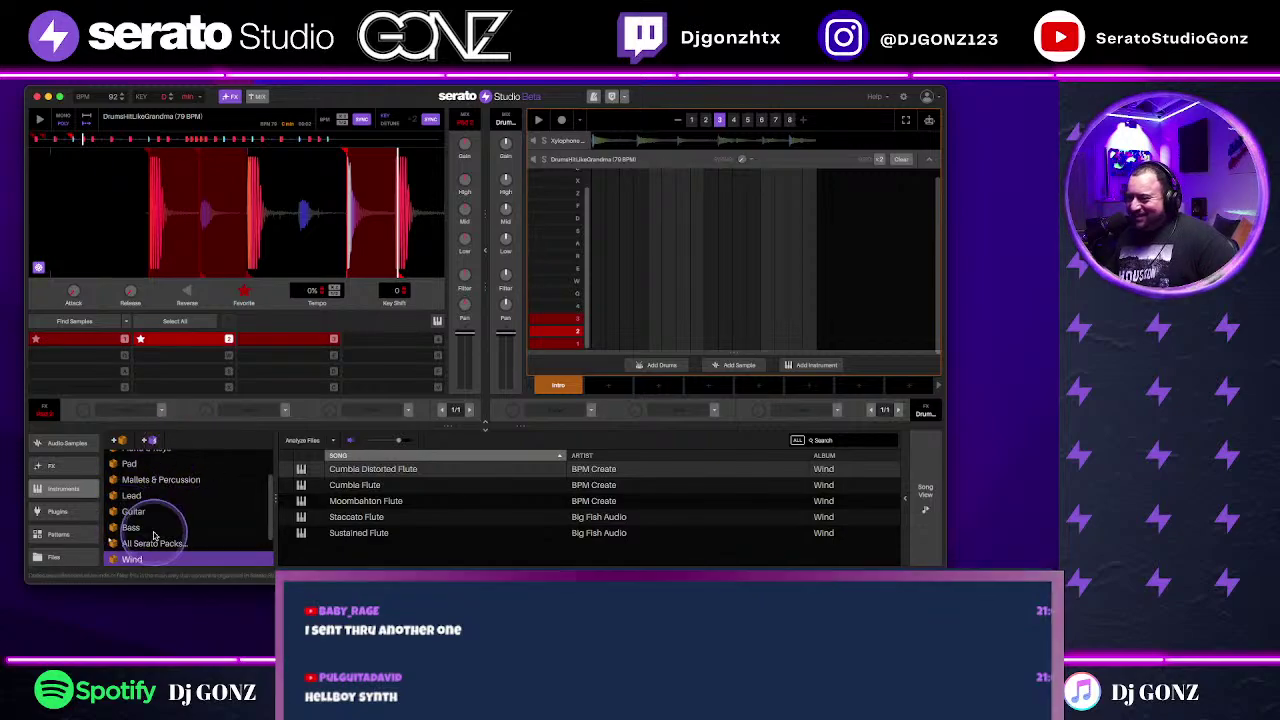
click(158, 521)
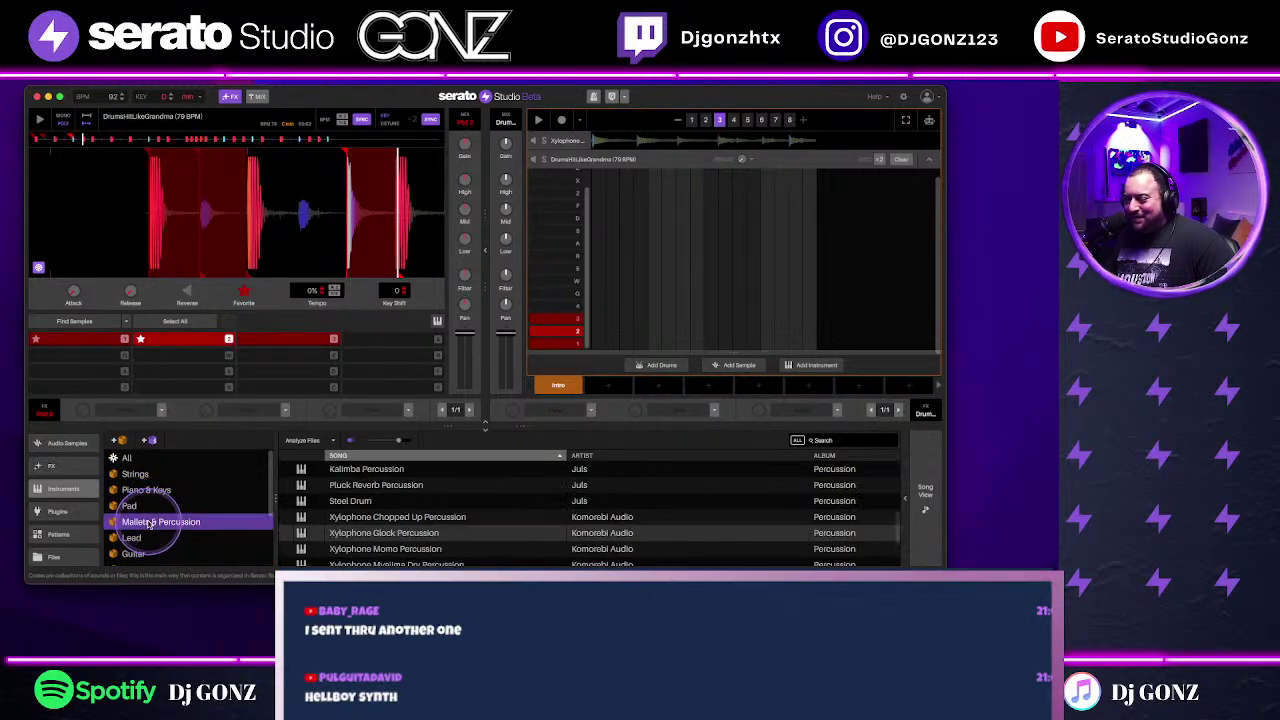
click(138, 474)
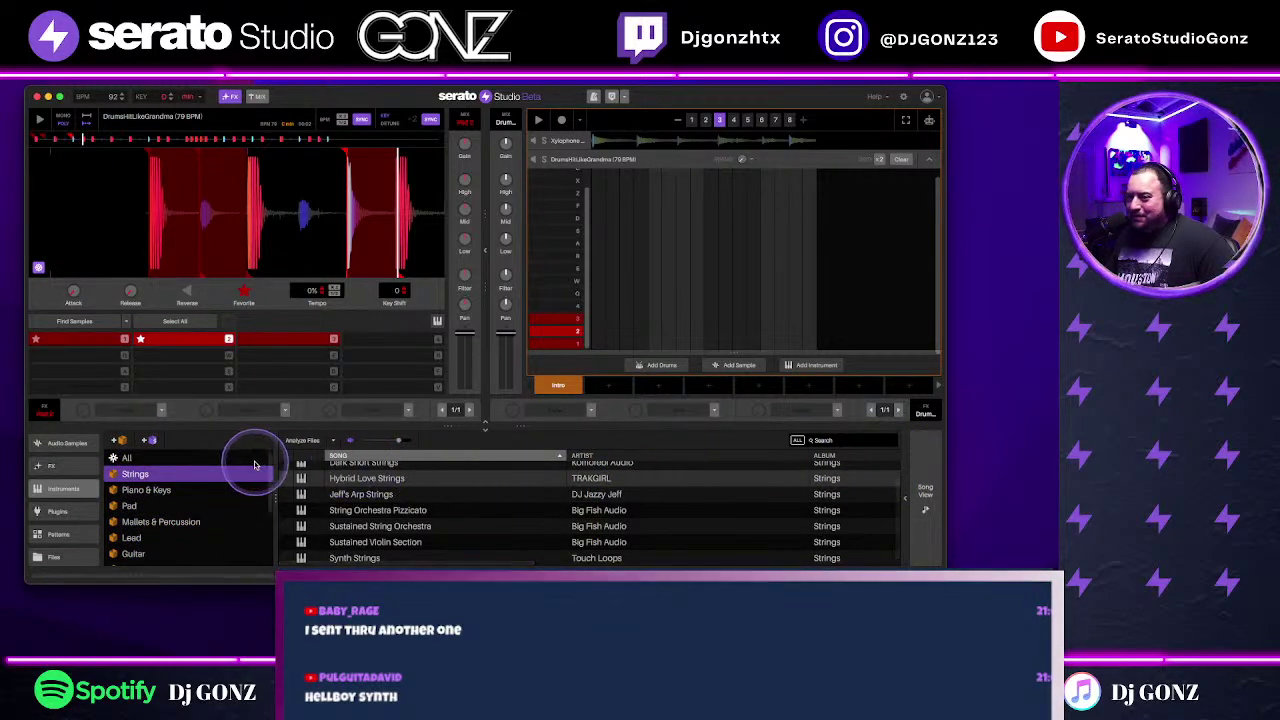
click(127, 457)
click(826, 442)
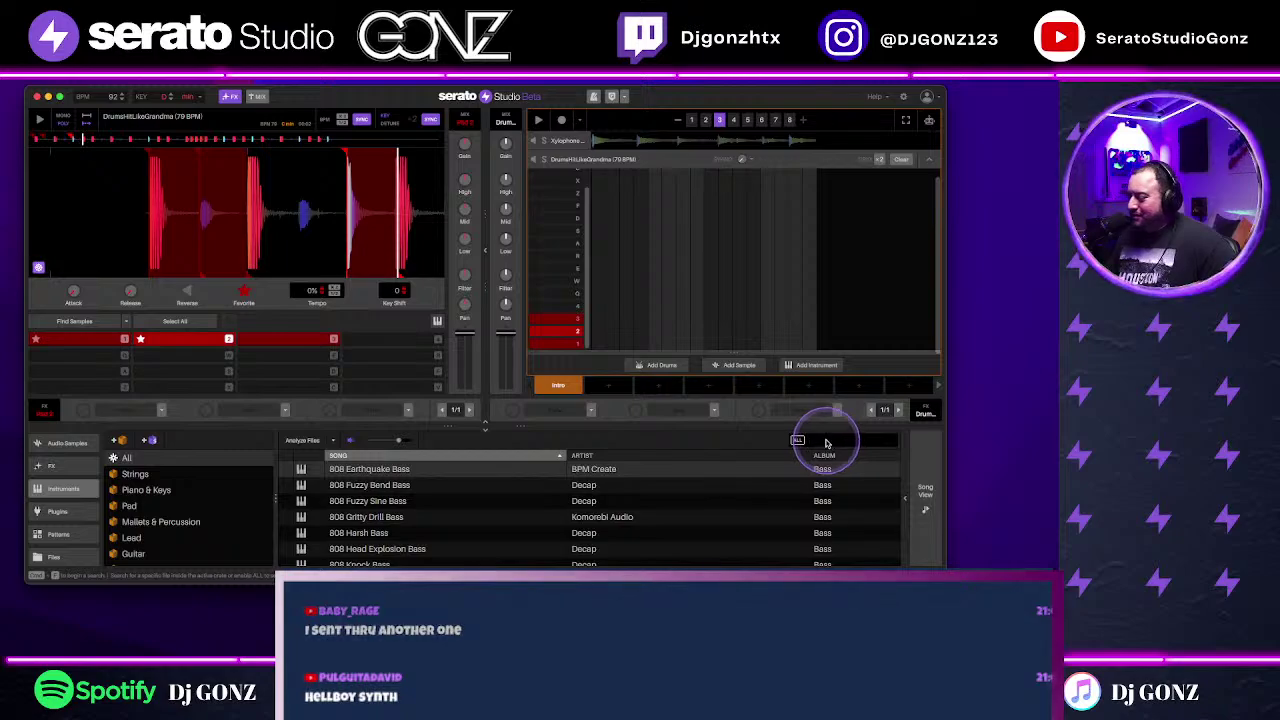
Step: Search 'hel' and drag Hellboy Synth into the sequencer as a new track
text(hell)
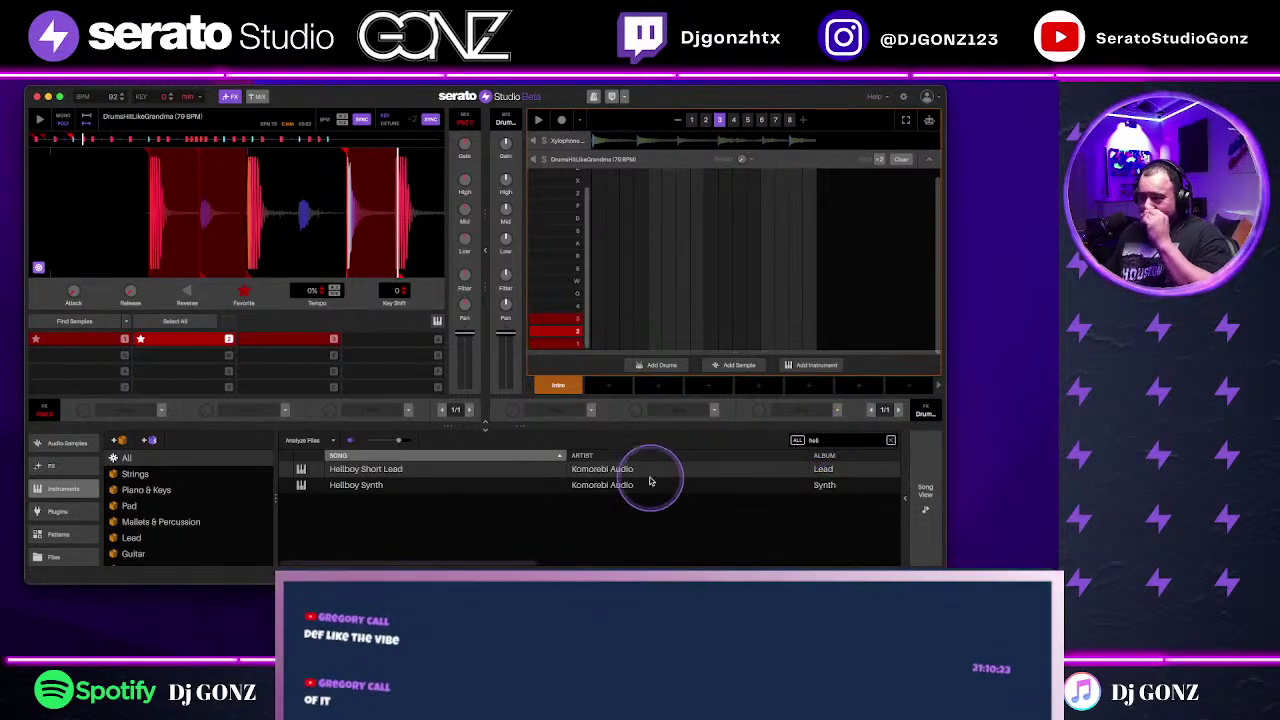
click(598, 484)
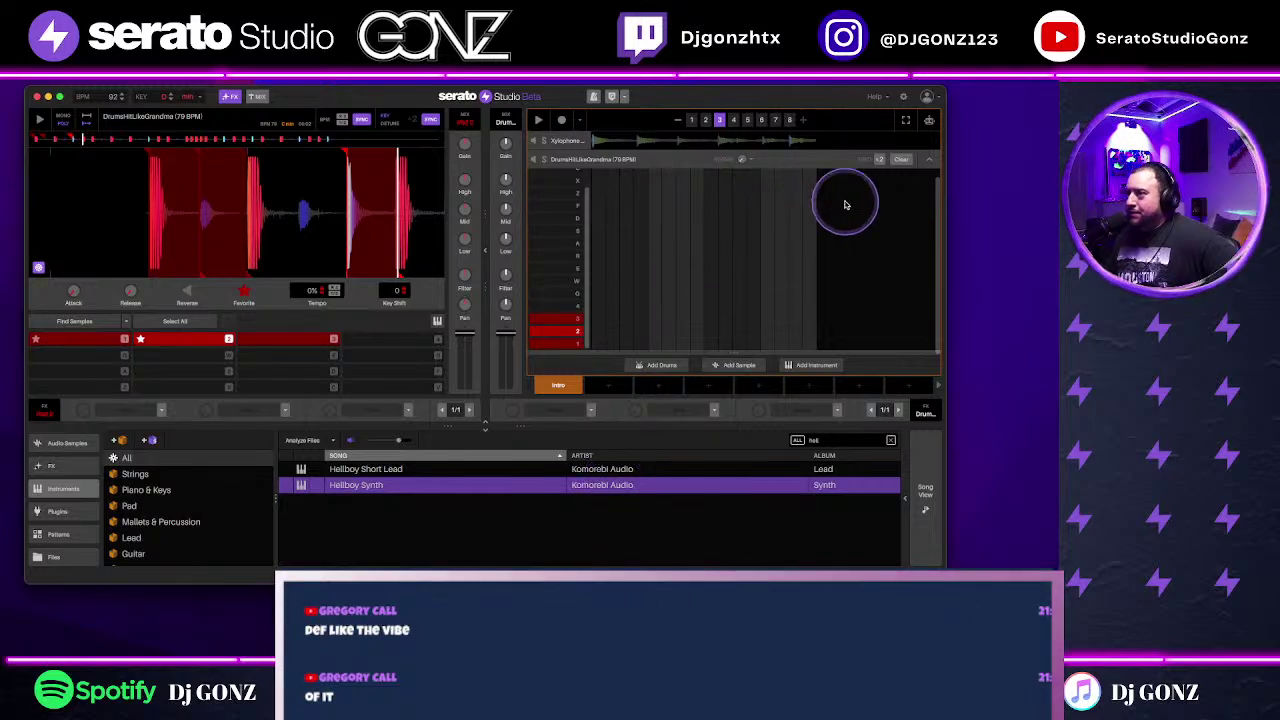
click(929, 158)
drag(429, 486, 608, 366)
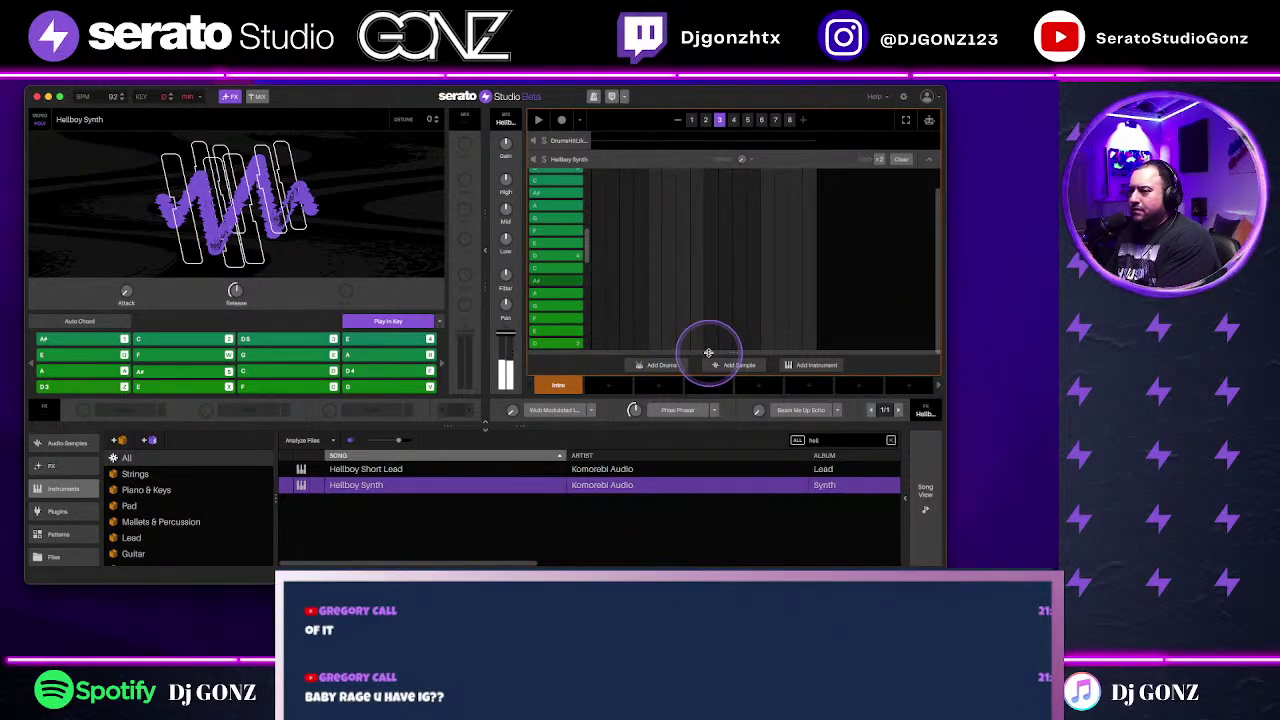
Step: Enable Beam Me Up Echo at 4/1, lengthen the attack to about 3.25 s, and add Wub Modulated LPF
click(777, 409)
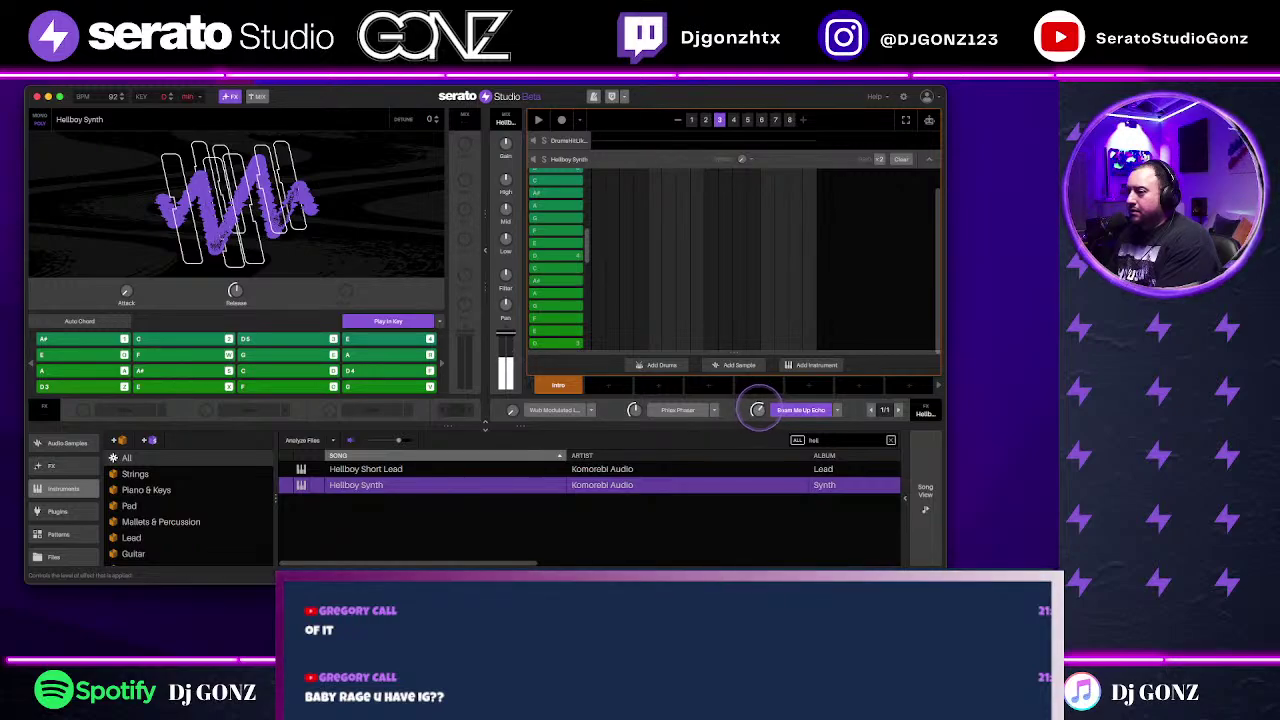
click(901, 410)
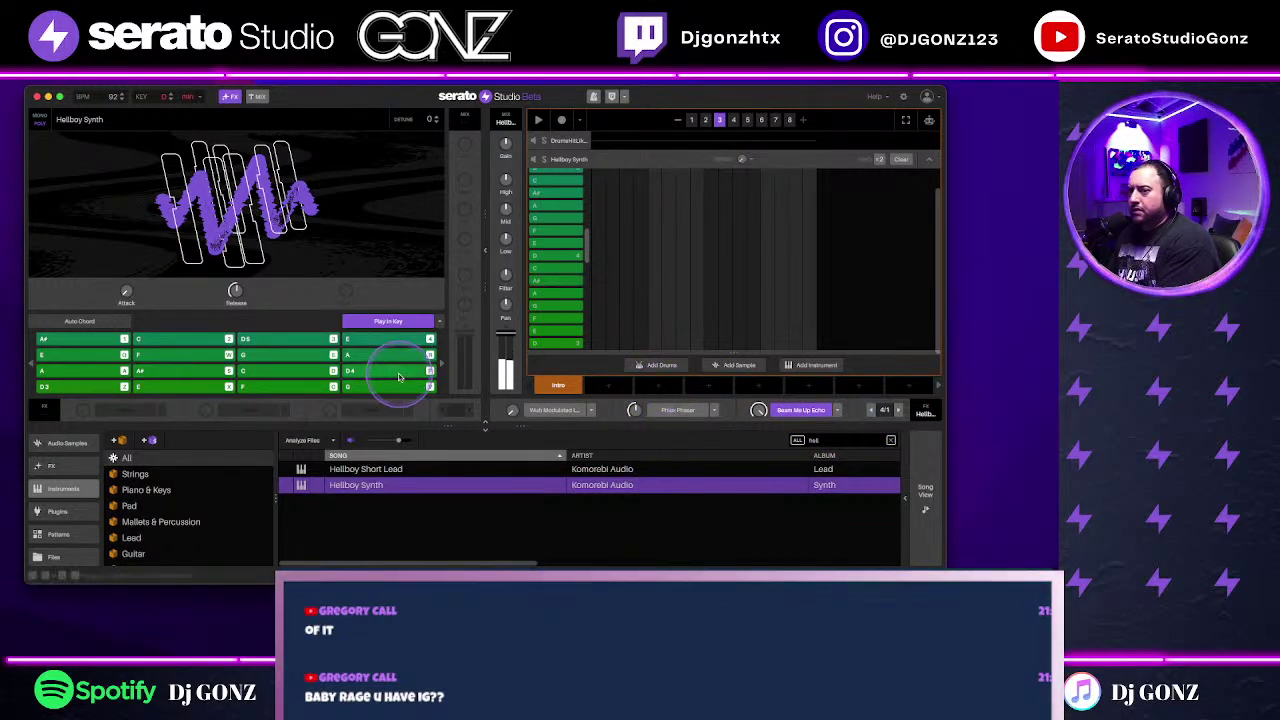
drag(128, 297, 126, 292)
click(512, 411)
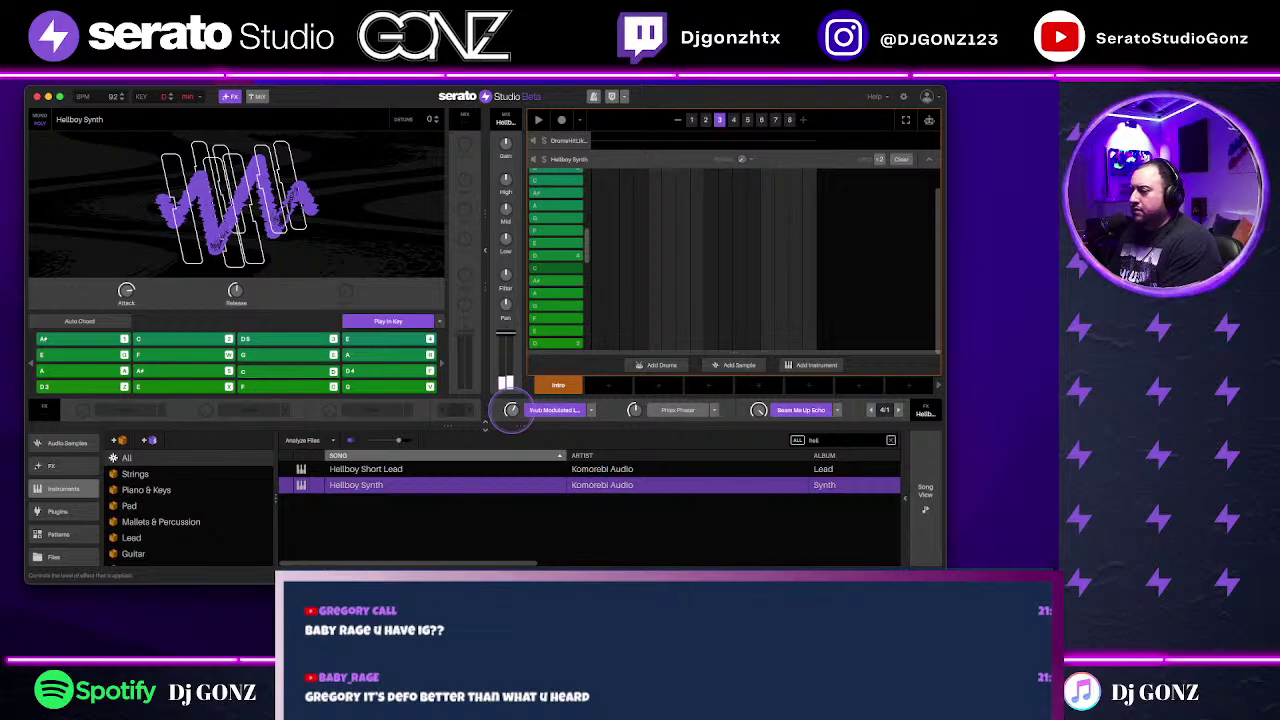
click(349, 337)
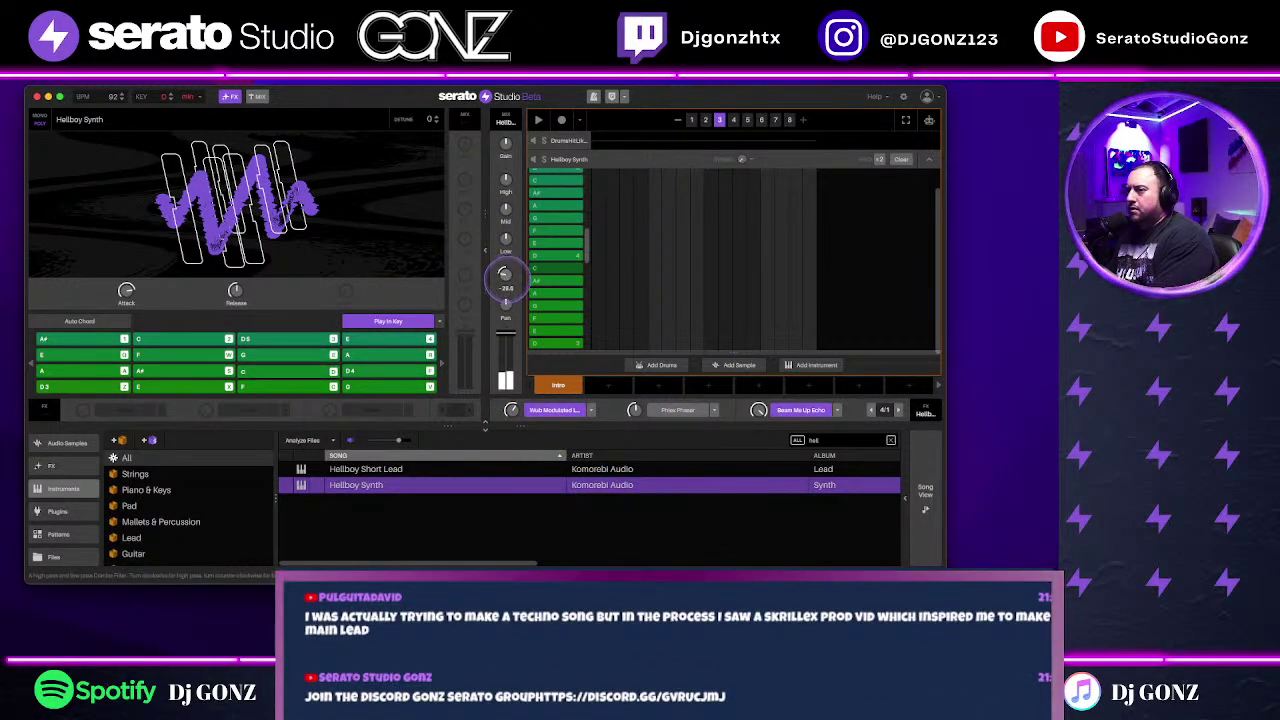
Step: Filter the synth channel to -32.8, fine-tune the attack, and enlarge the window slightly
drag(504, 274, 504, 272)
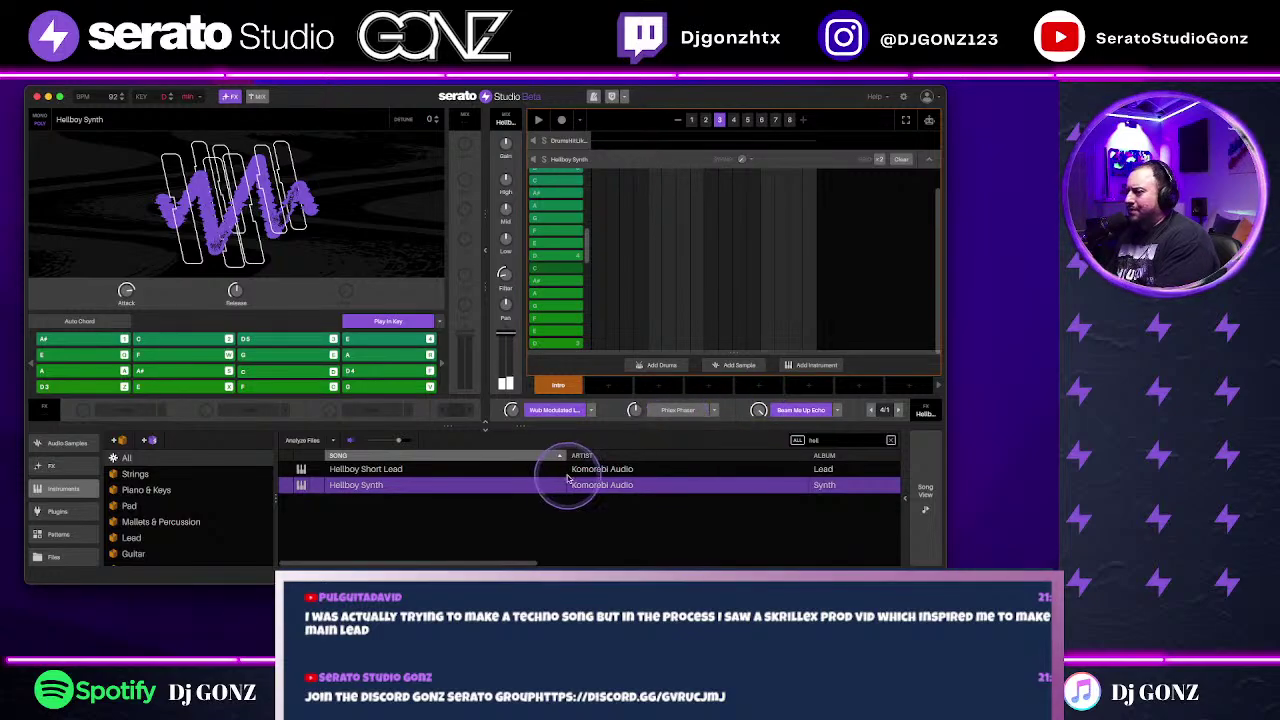
click(126, 291)
drag(126, 291, 126, 288)
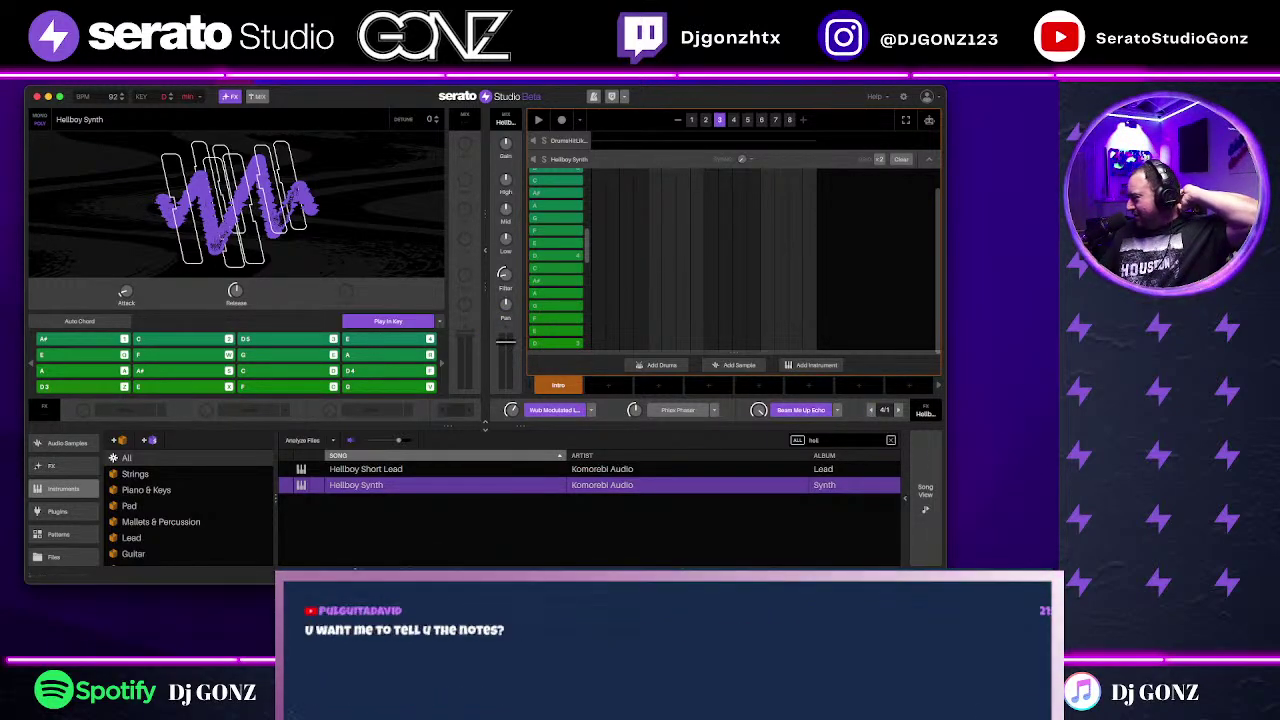
click(887, 338)
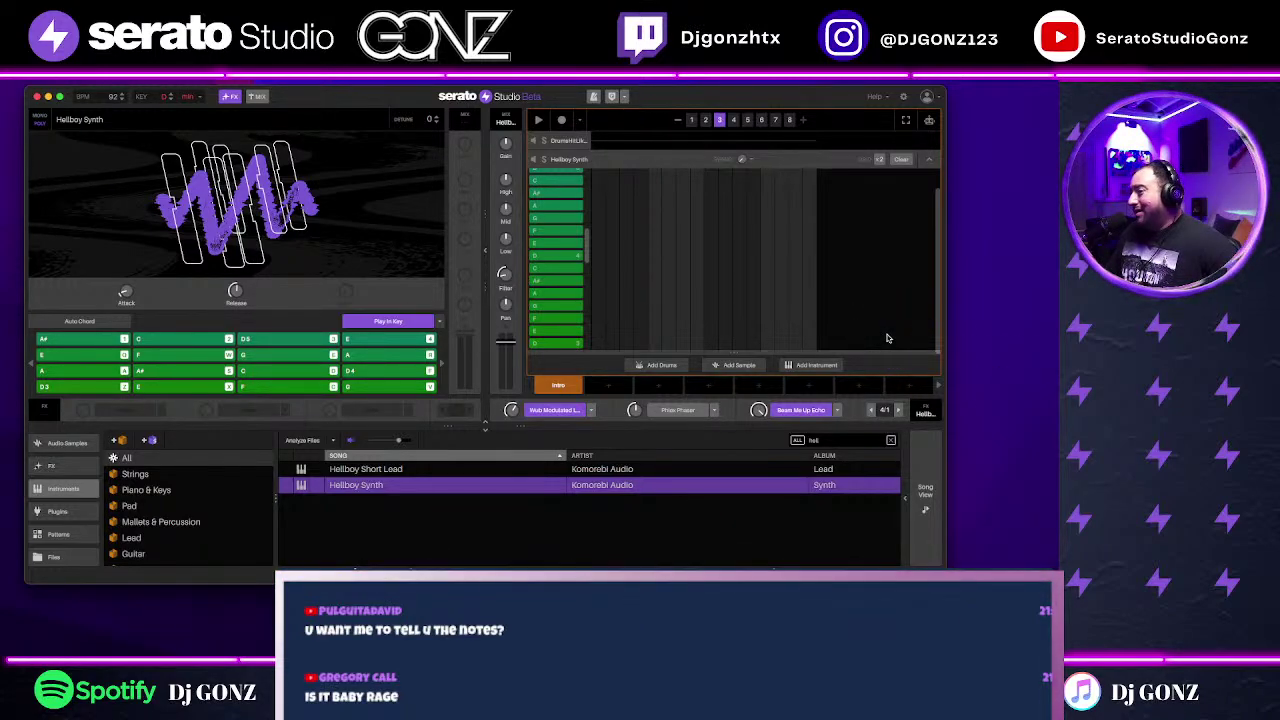
click(935, 588)
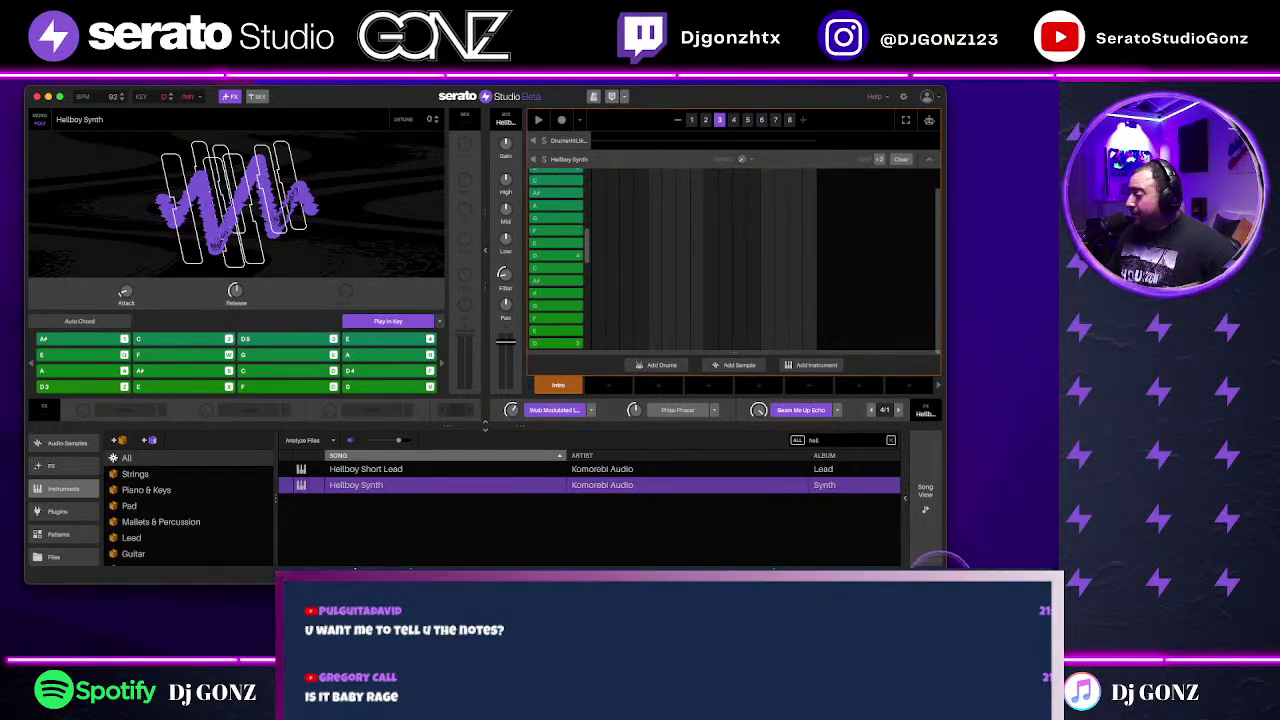
drag(944, 582, 957, 590)
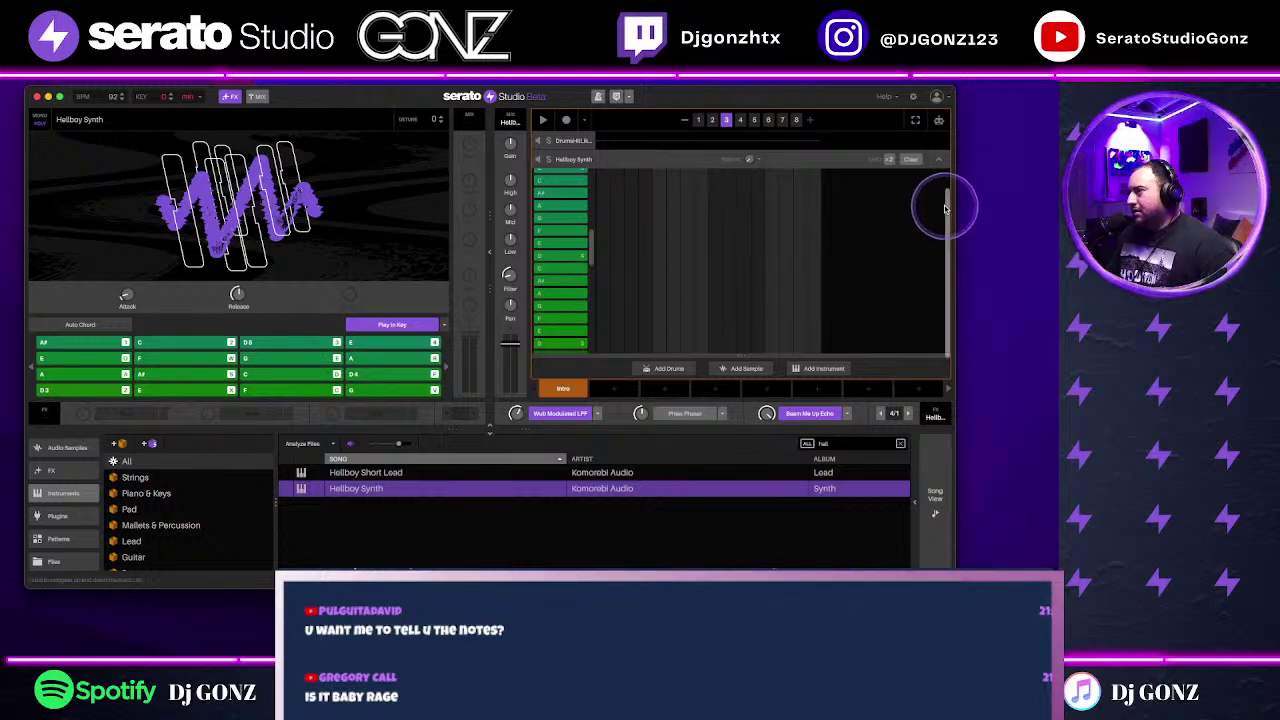
Step: Collapse the Hellboy Synth note lane, shrink and shift the Serato window, then open File
scroll(945, 170, up, 3)
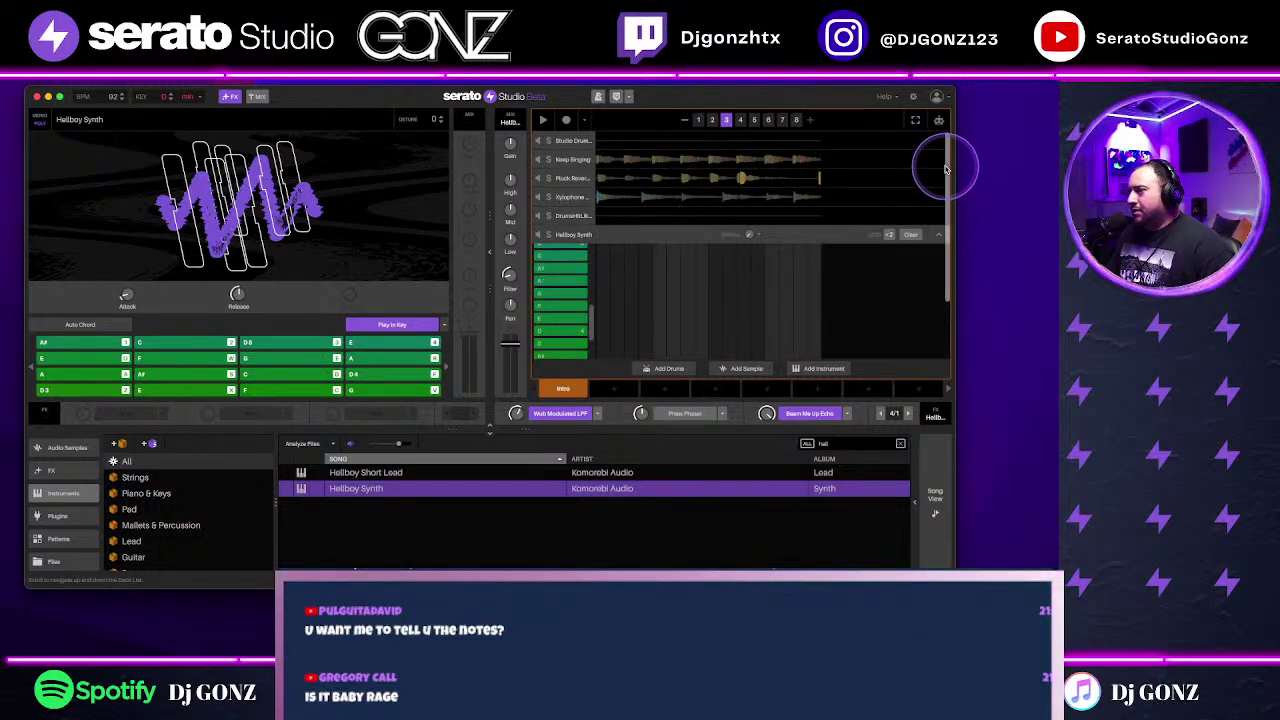
click(938, 235)
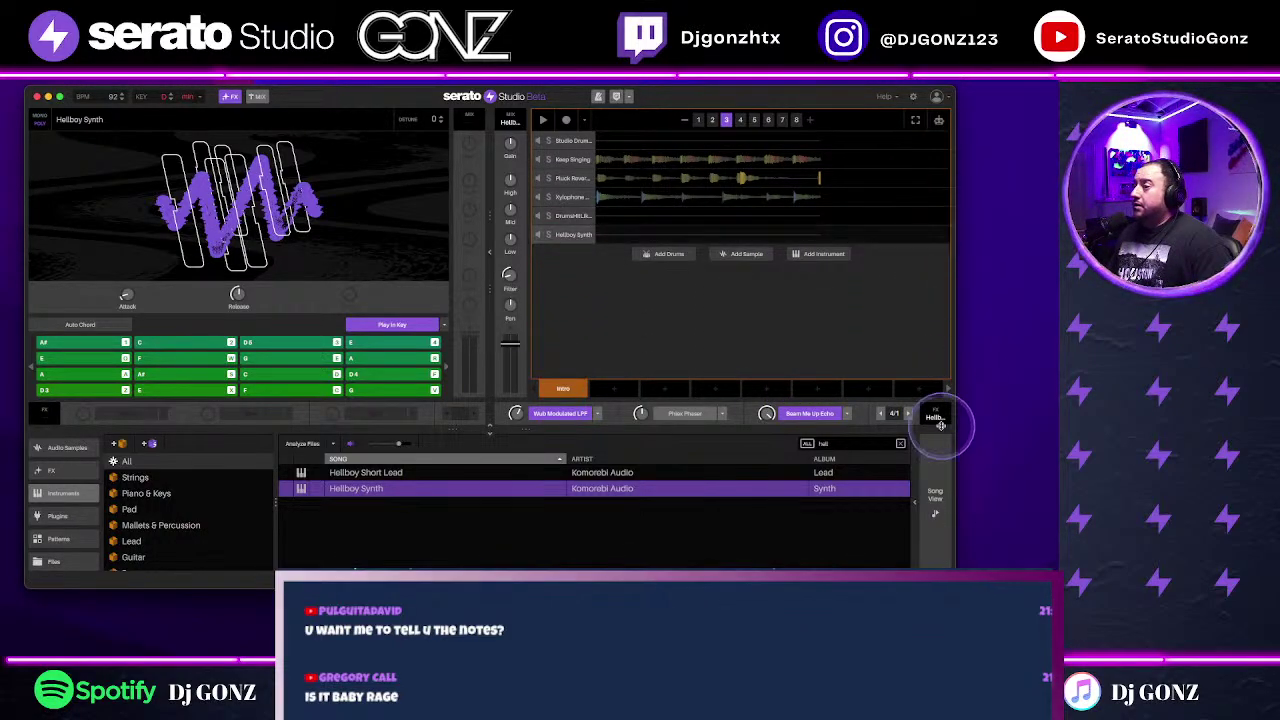
drag(955, 567, 874, 560)
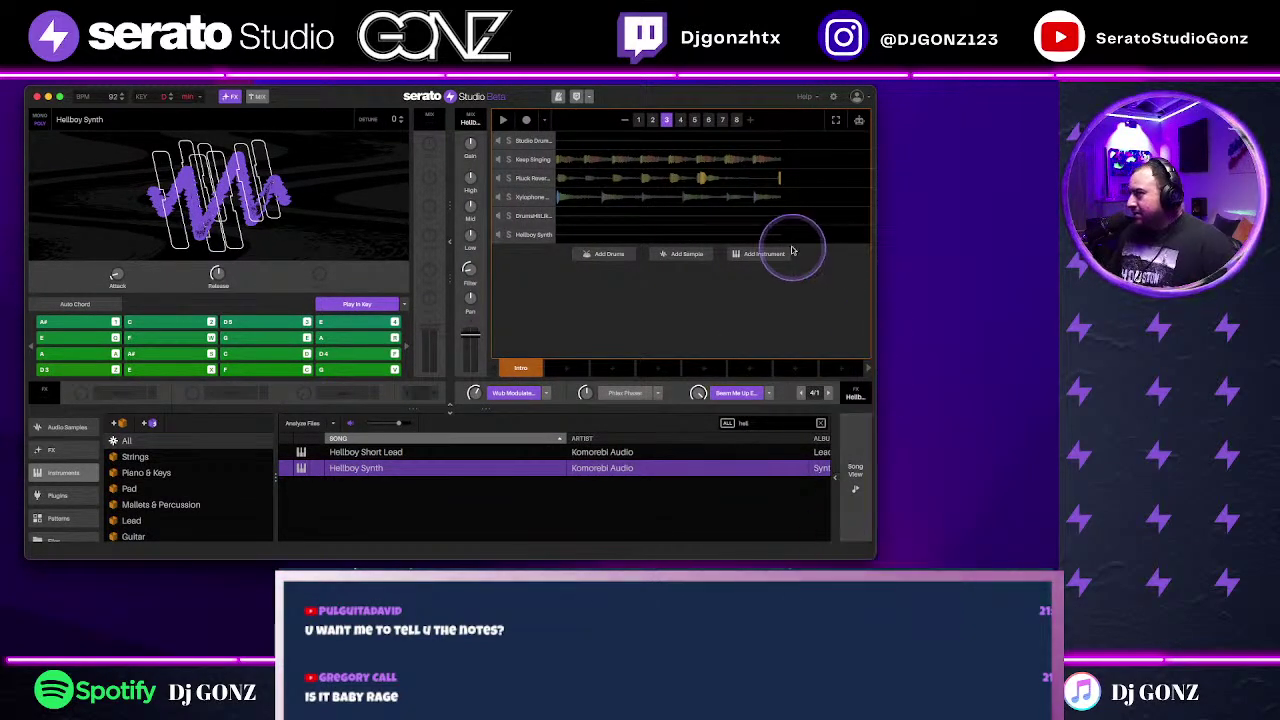
drag(645, 97, 697, 98)
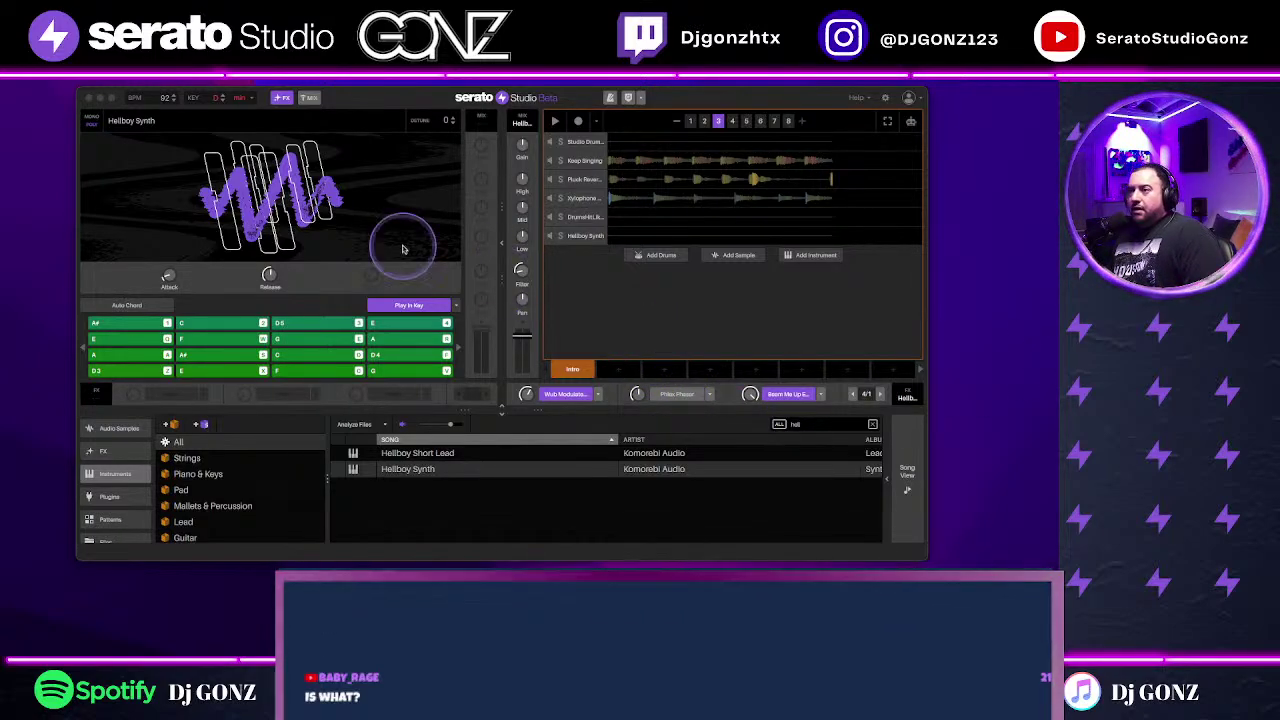
click(90, 78)
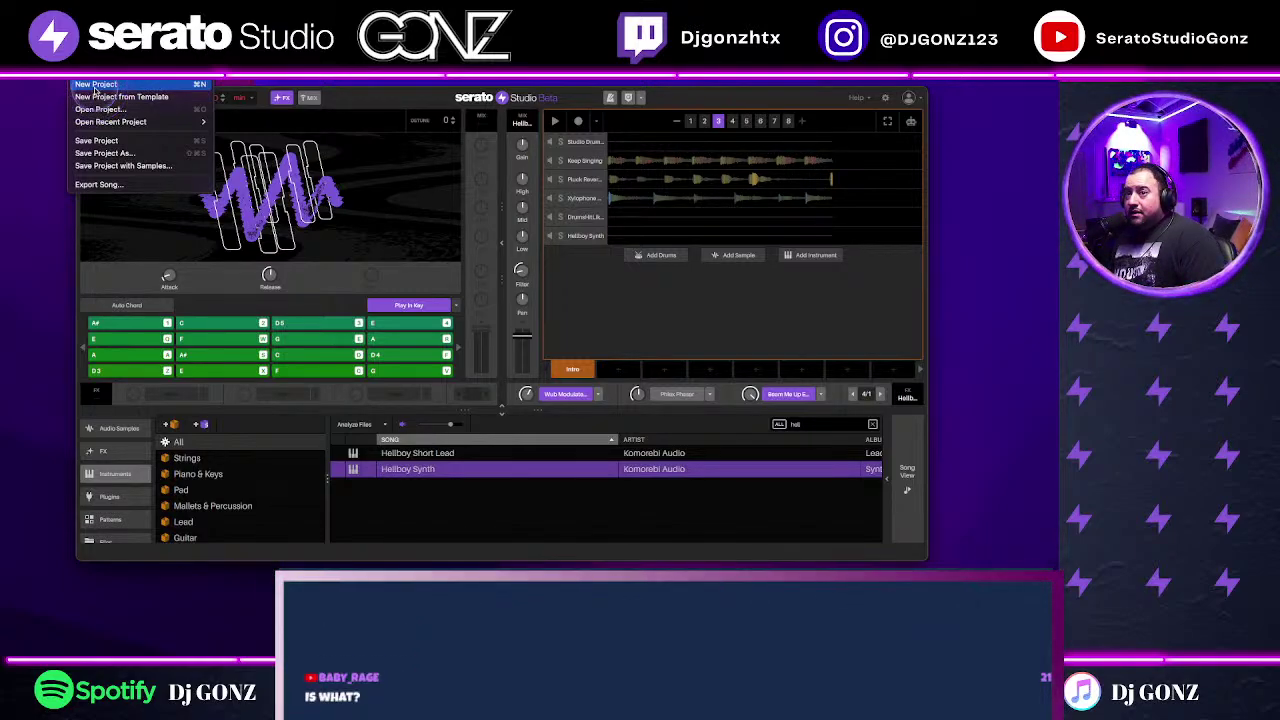
Step: Choose New Project and save the current project as 'keep singin rick roll'
click(95, 84)
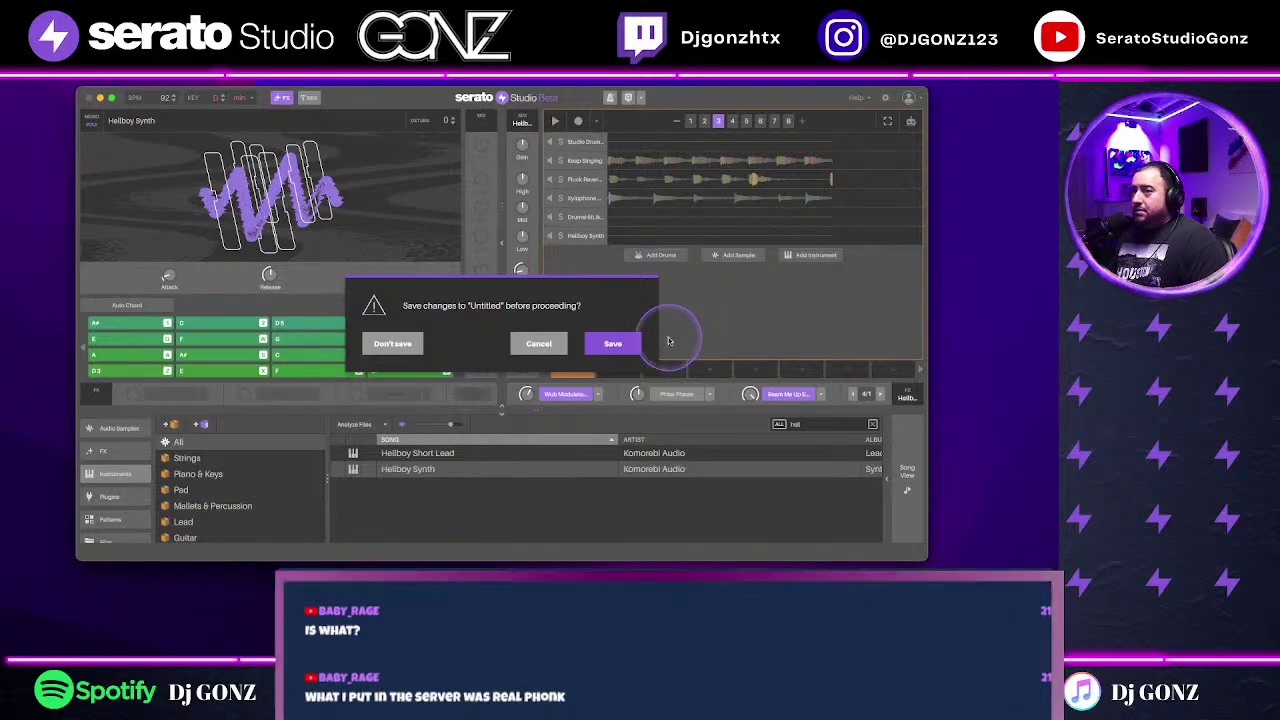
click(601, 347)
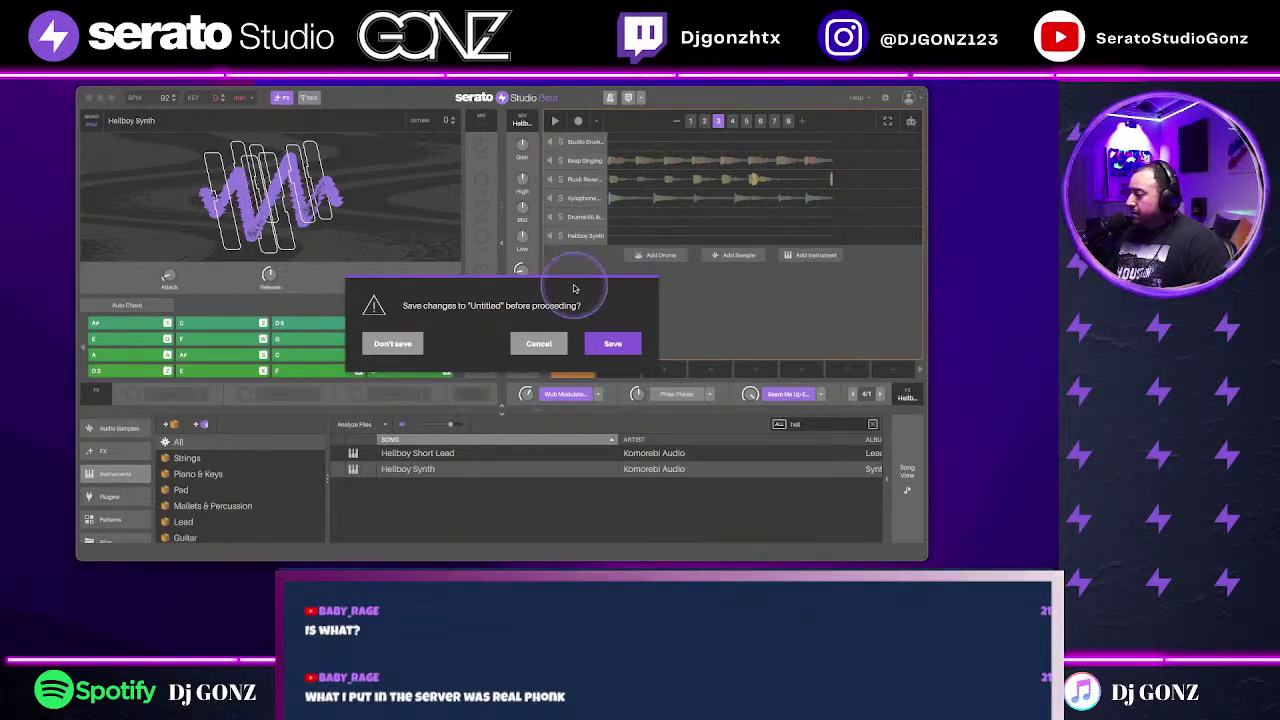
click(613, 343)
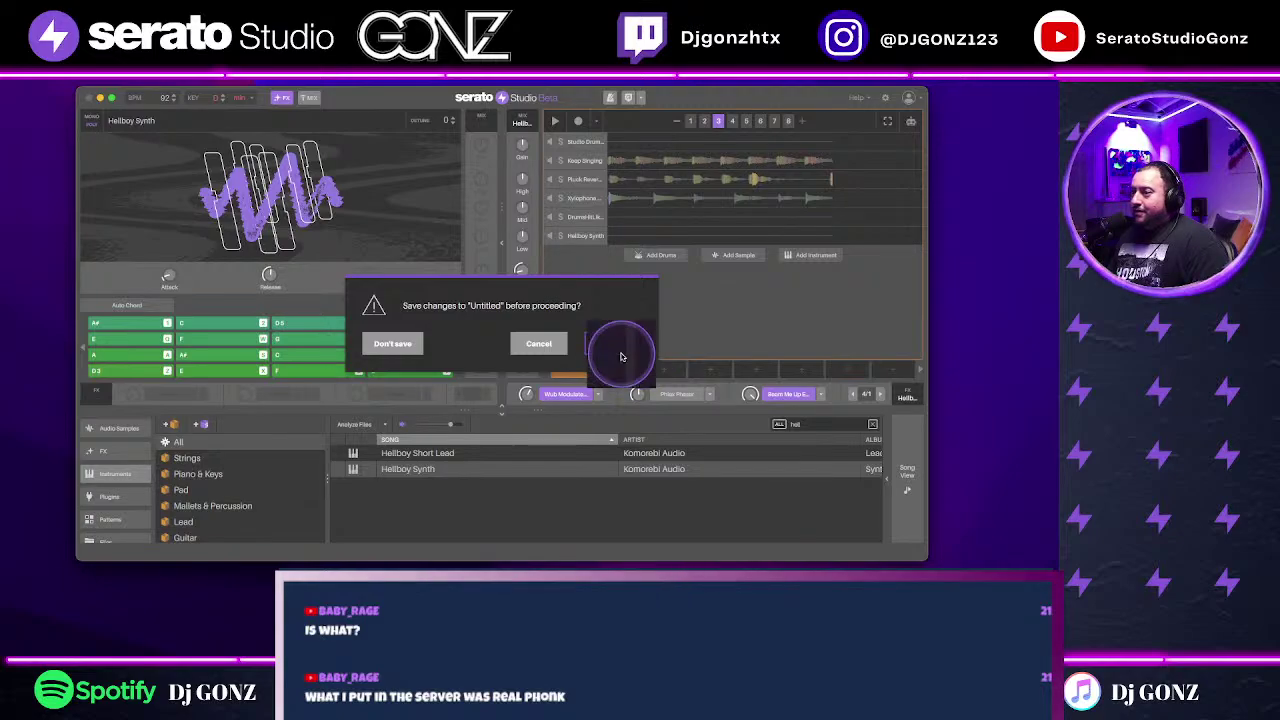
click(612, 345)
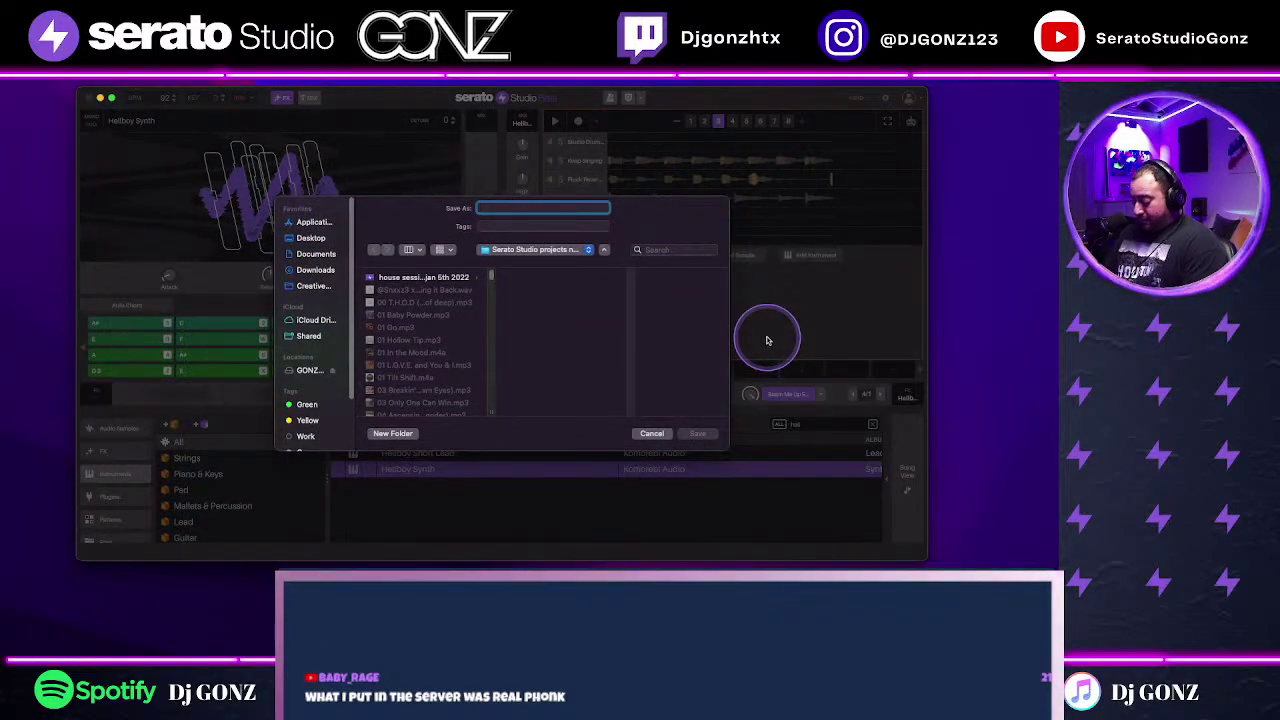
text(keep singin)
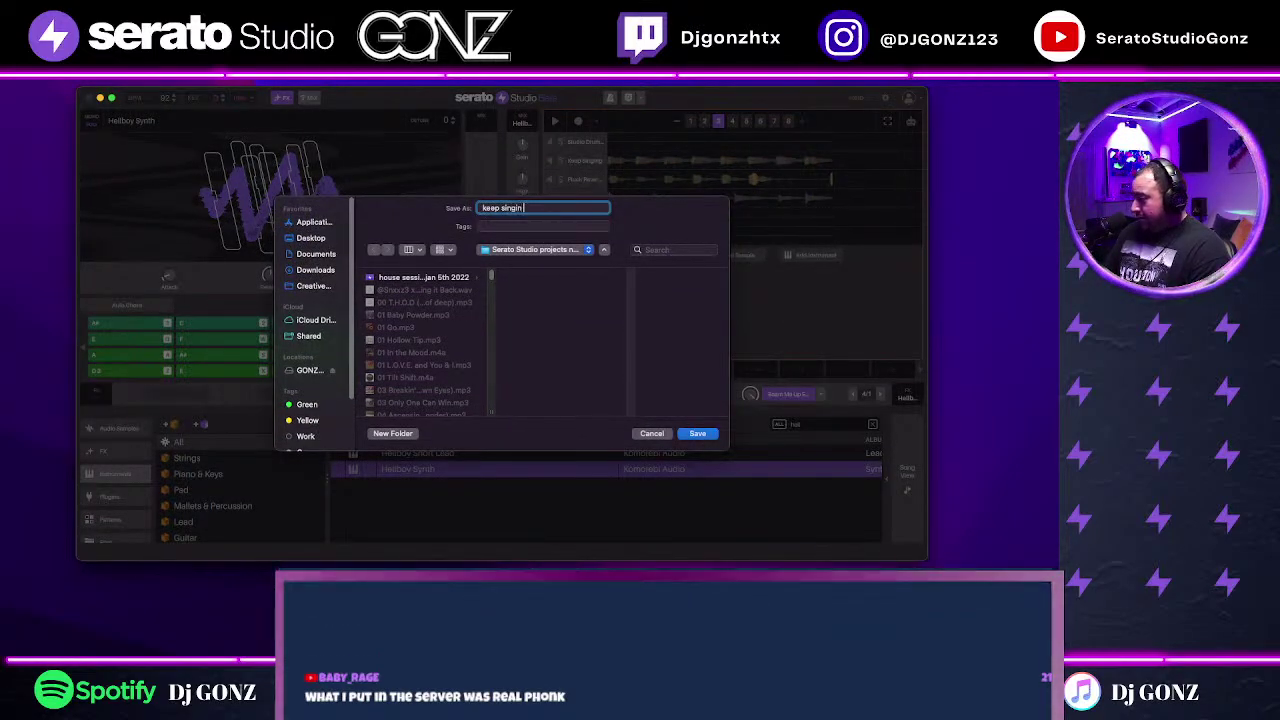
text( rick roll)
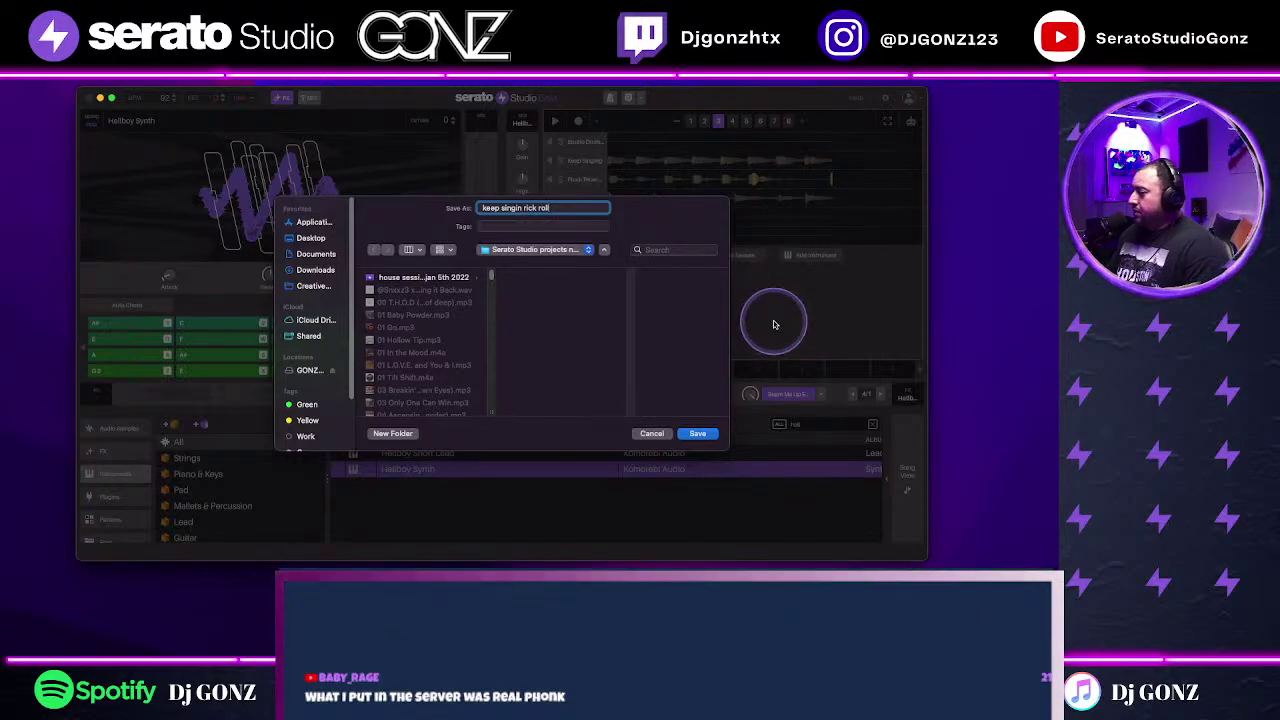
click(697, 434)
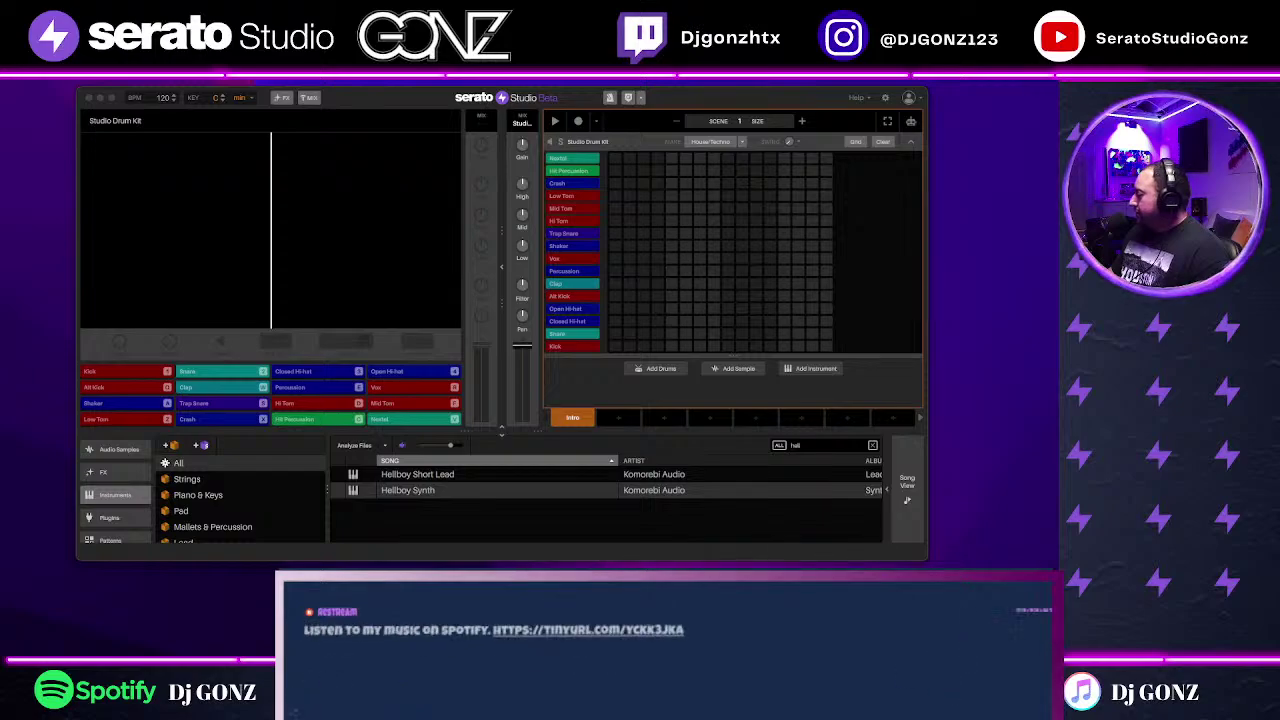
Step: Drag the YouTube browser window over the new empty Studio Drum Kit project
drag(1279, 206, 512, 221)
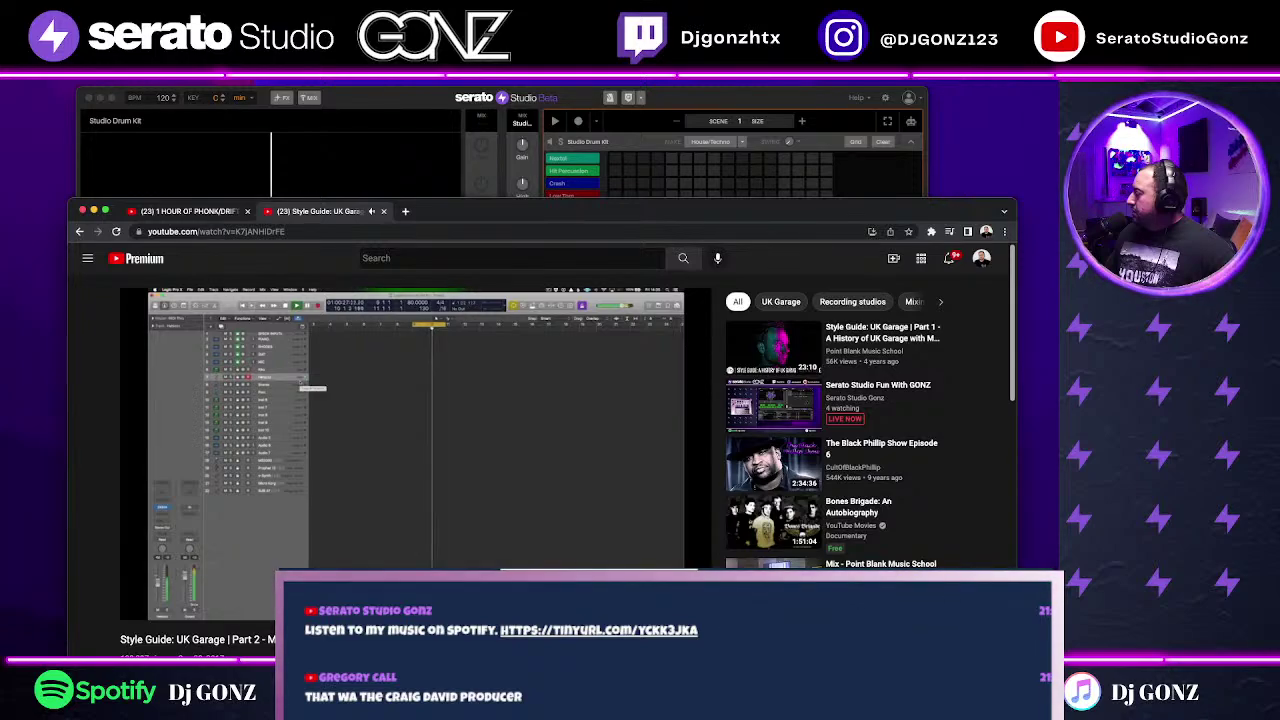
Step: Pause Style Guide: UK Garage Part 2 at 2:12 in the YouTube player
click(976, 432)
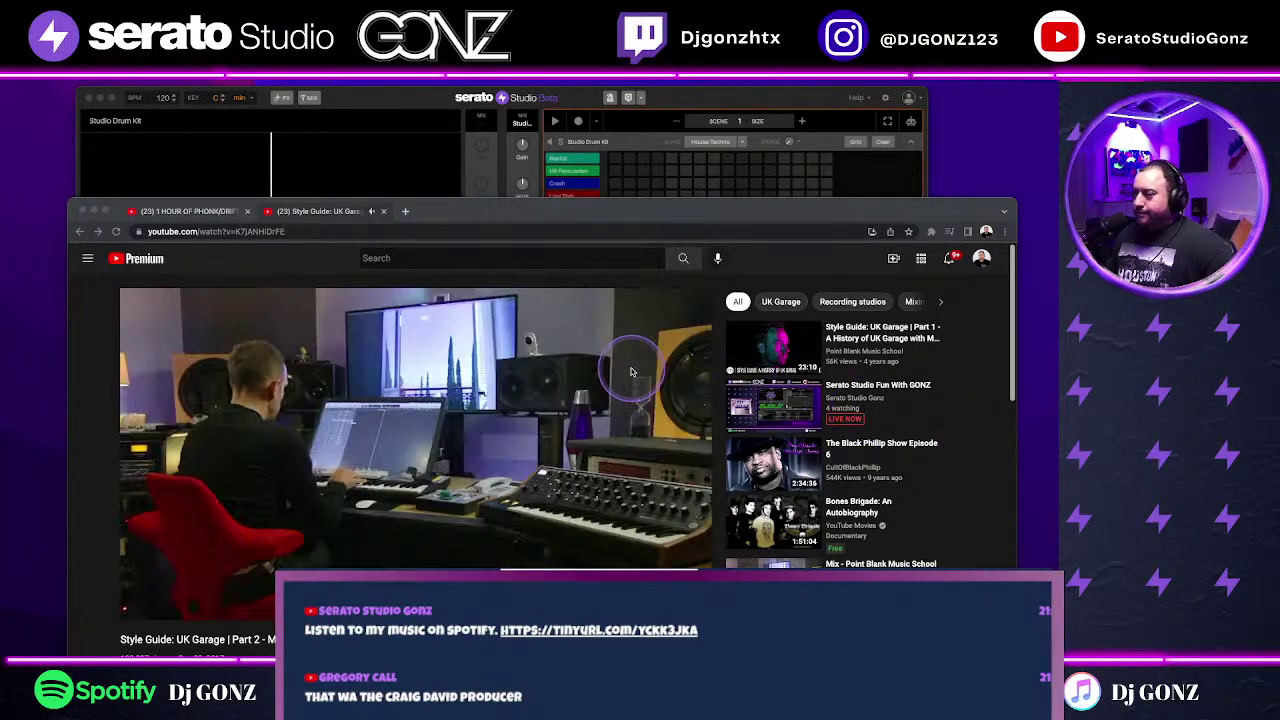
click(133, 614)
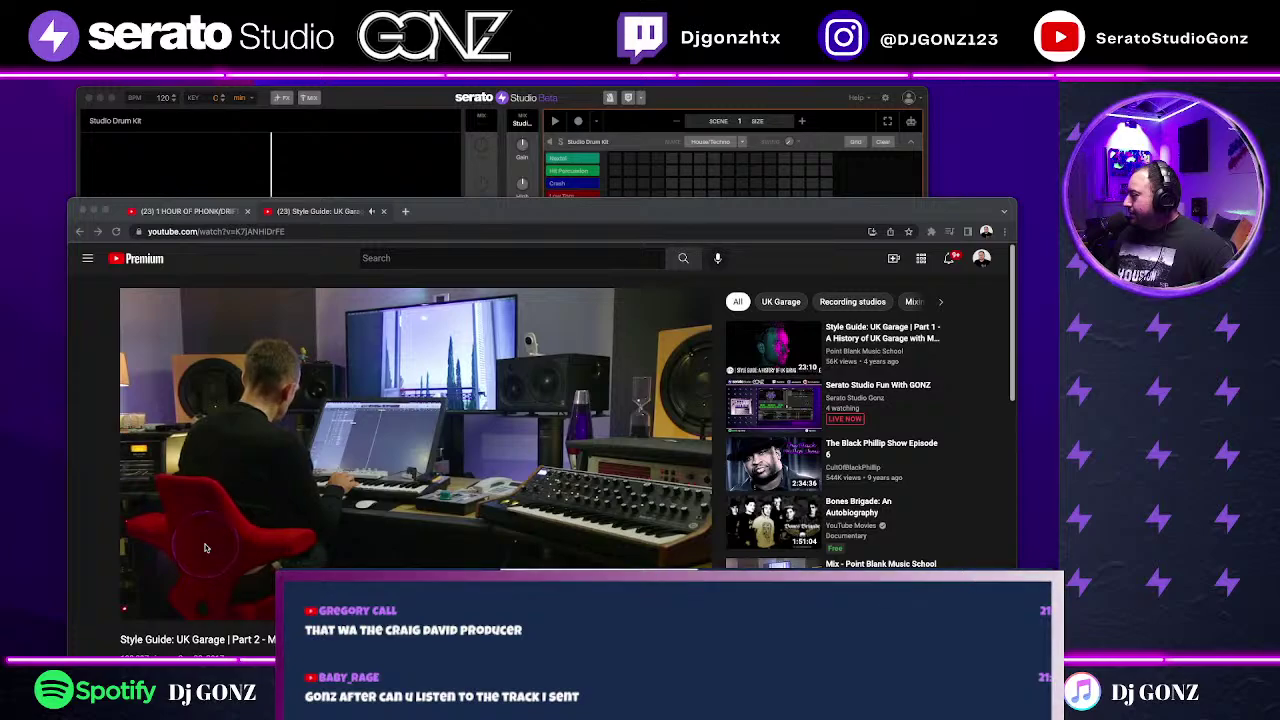
click(202, 542)
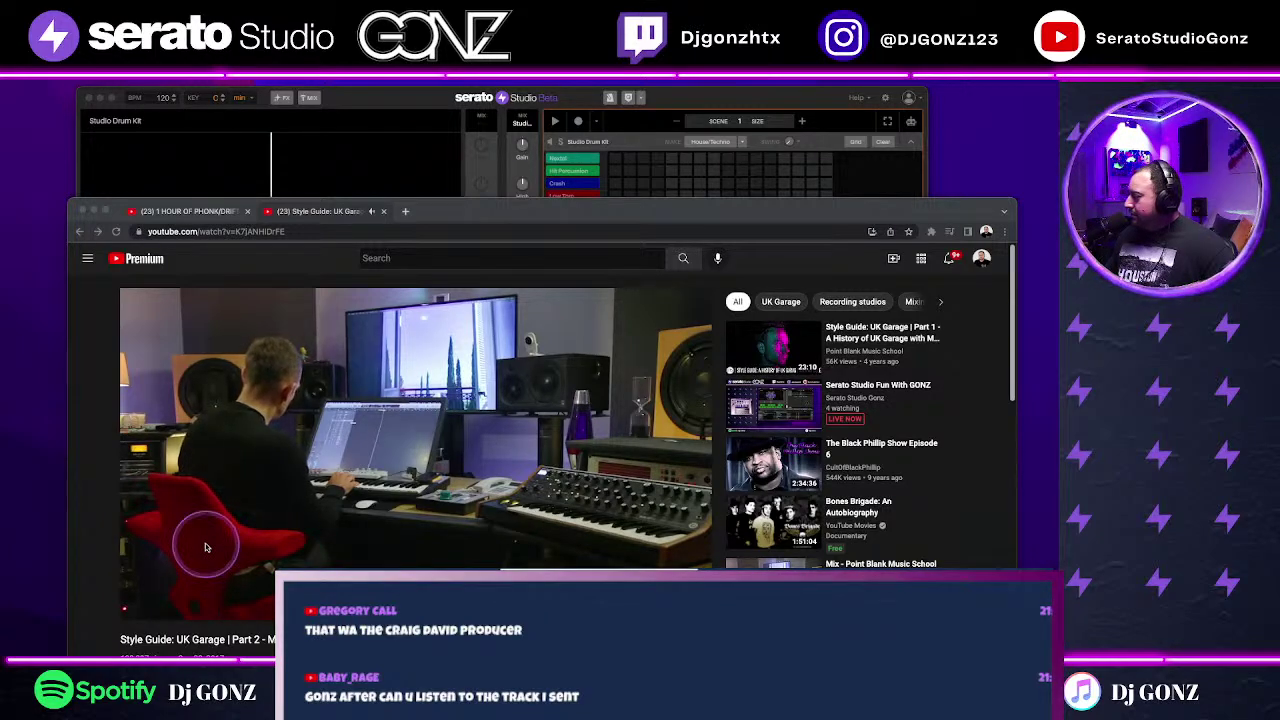
click(257, 516)
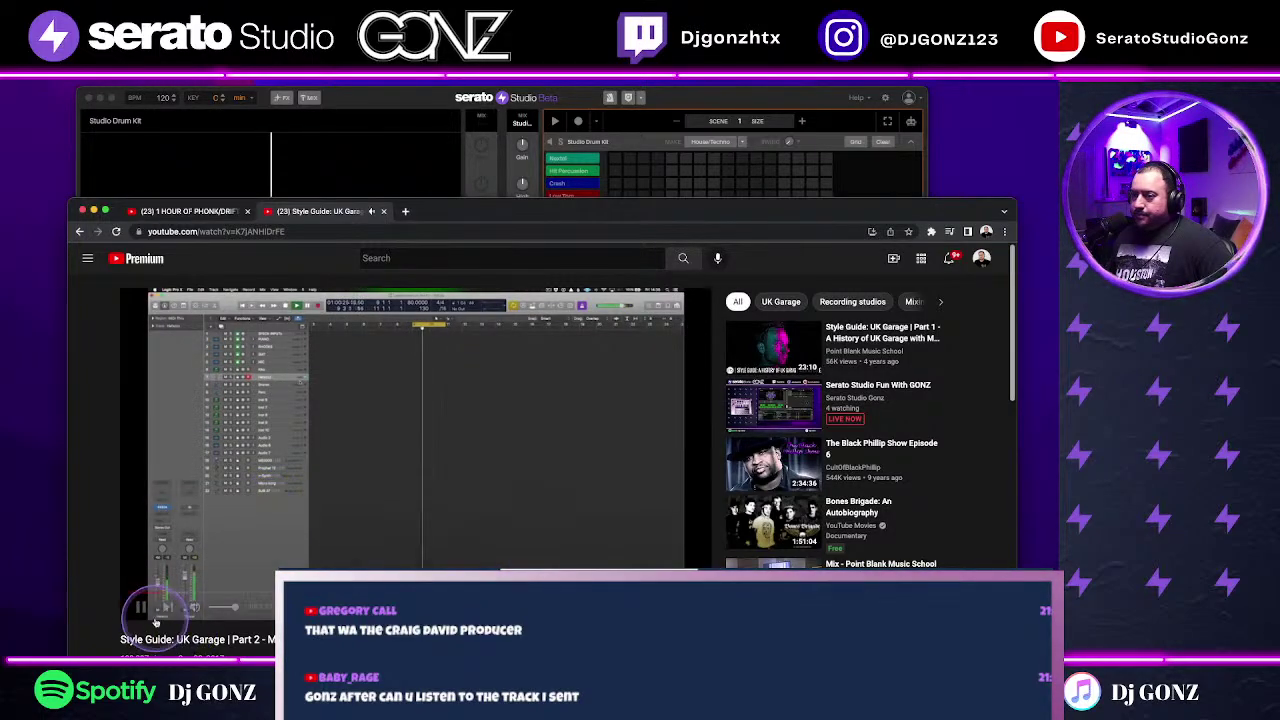
mouse_move(138, 603)
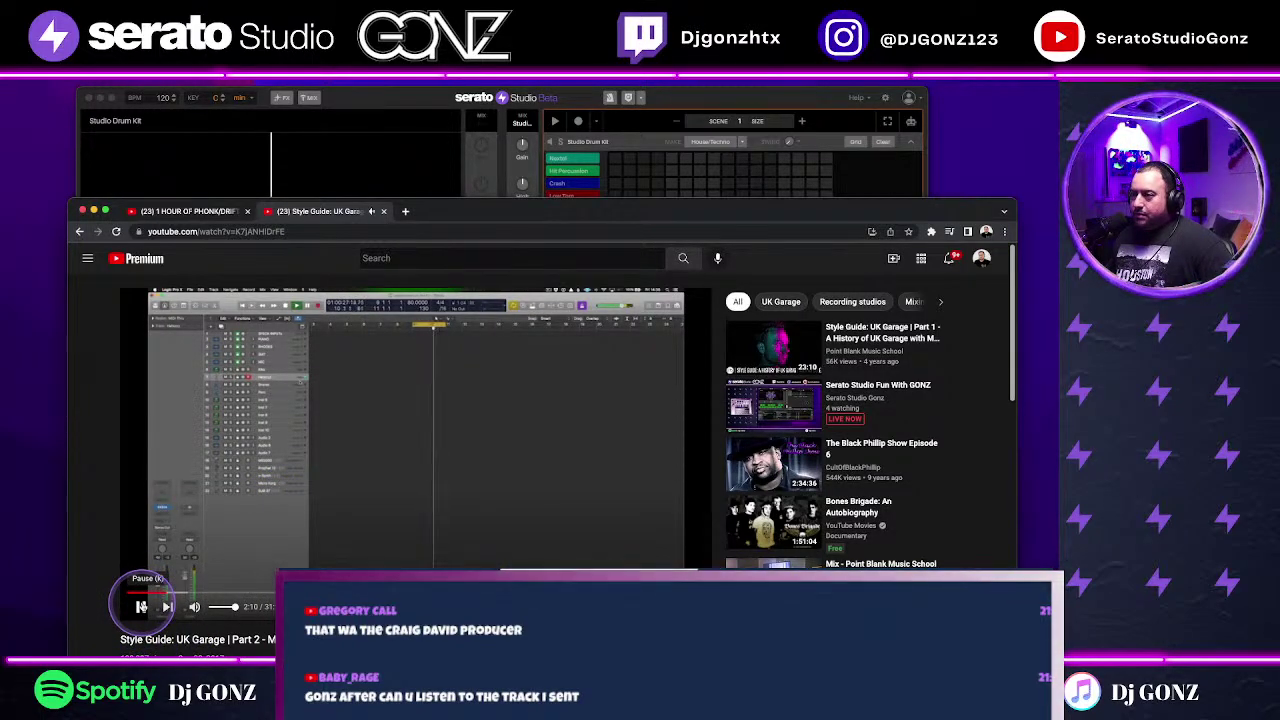
click(141, 606)
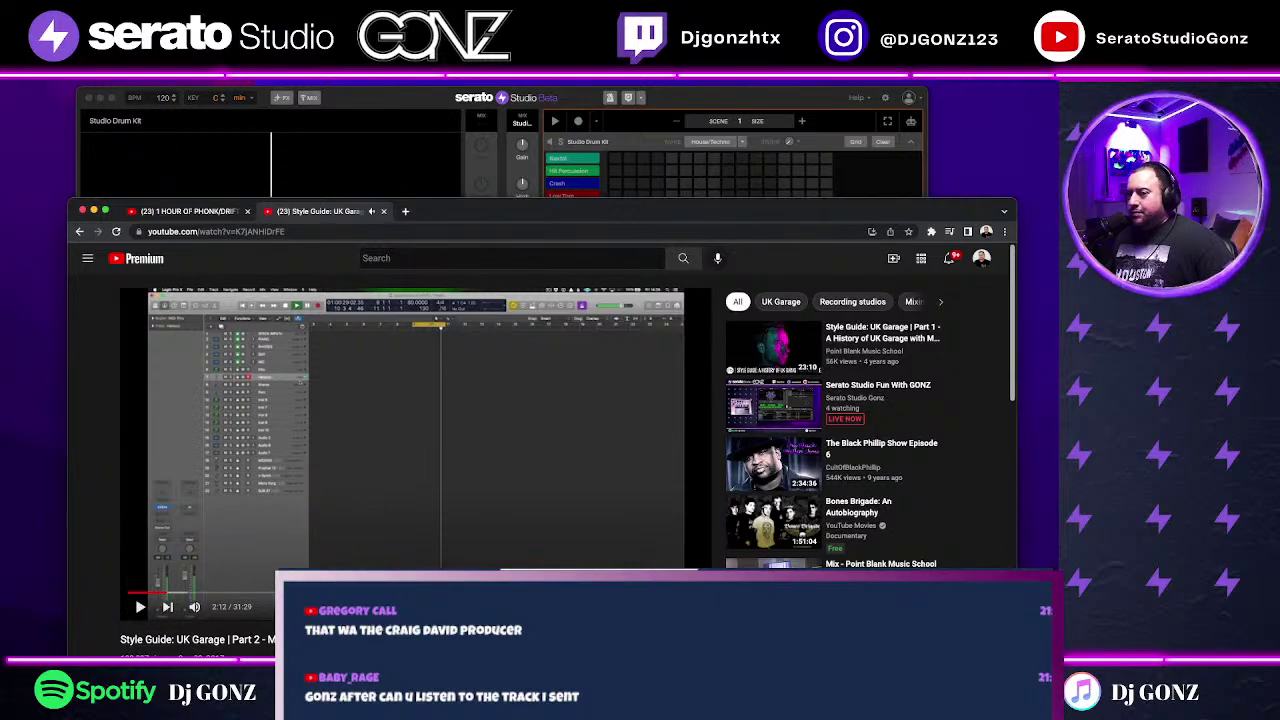
scroll(300, 540, down, 3)
scroll(577, 523, up, 2)
Step: Copy the video's short share link for the stream chat, then close the share panel
click(506, 578)
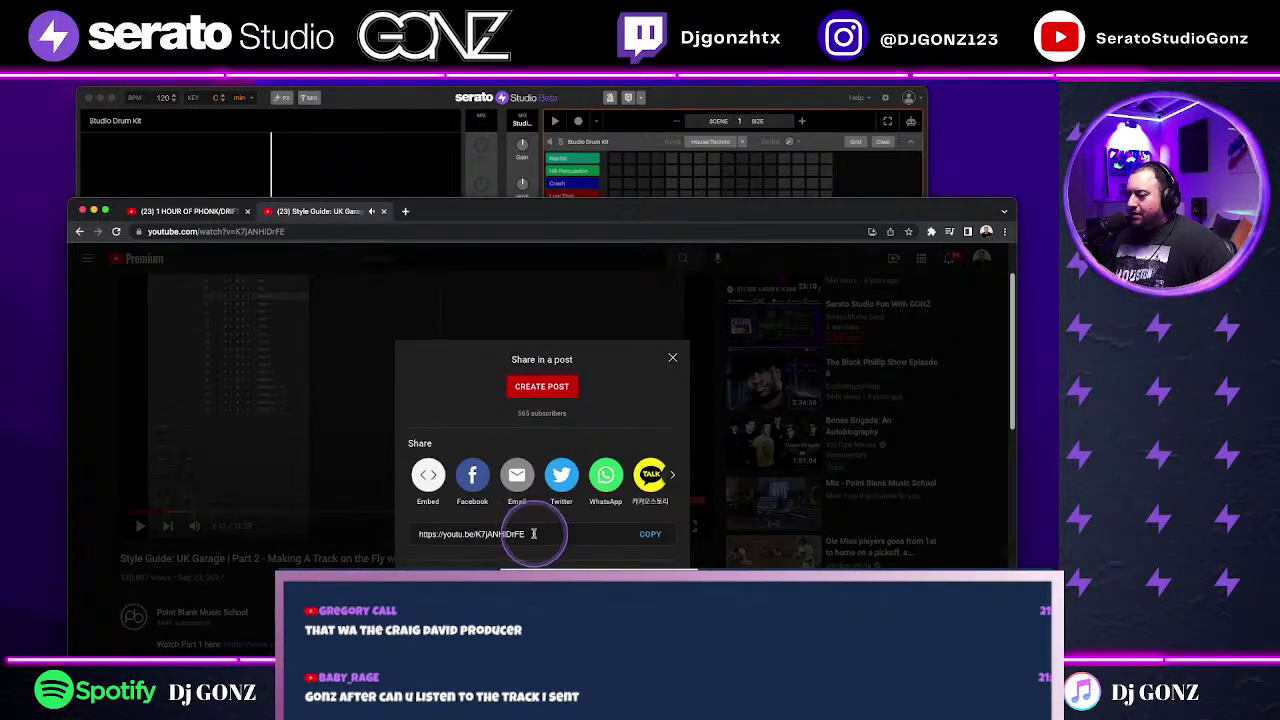
click(530, 534)
right_click(440, 534)
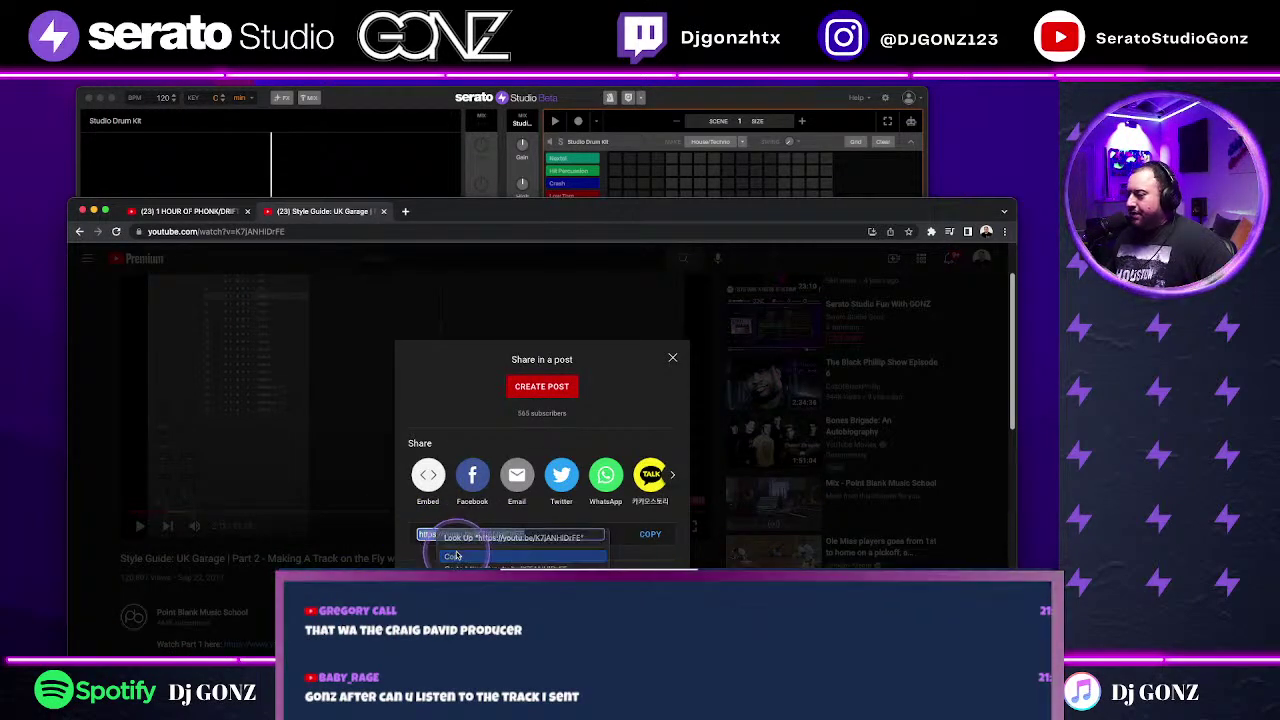
click(458, 553)
key(super+Tab)
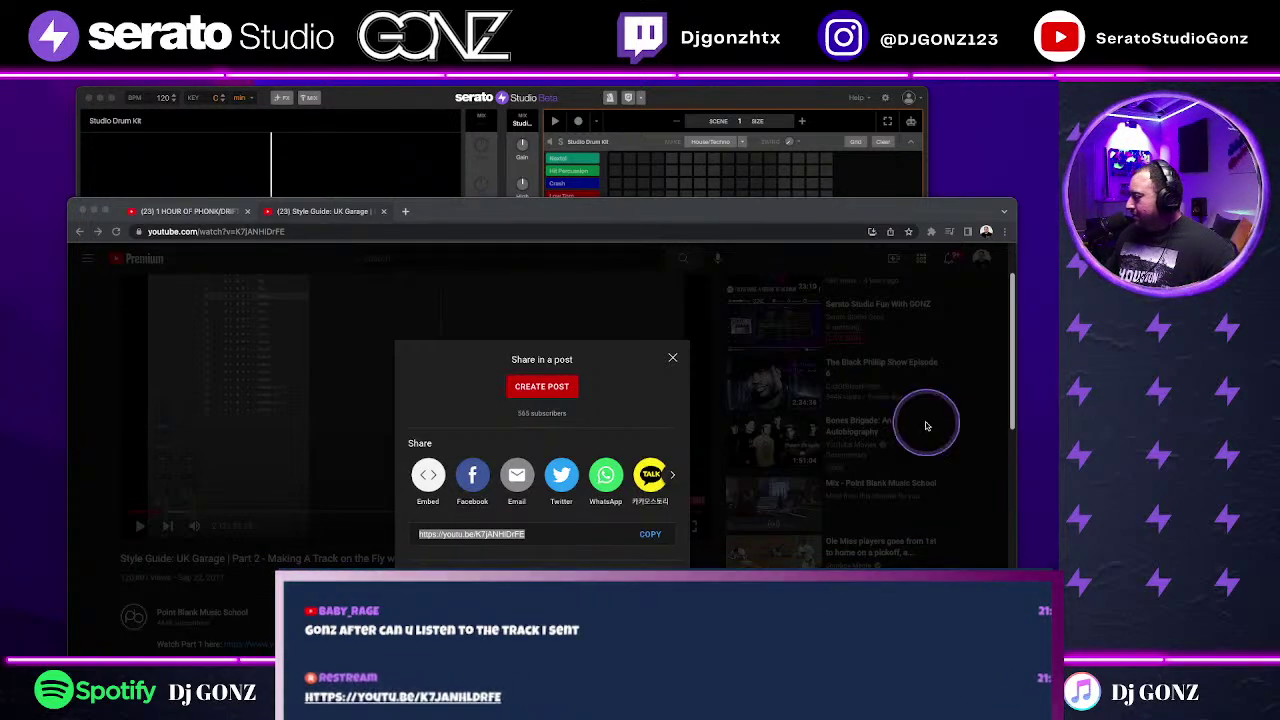
click(672, 358)
click(672, 358)
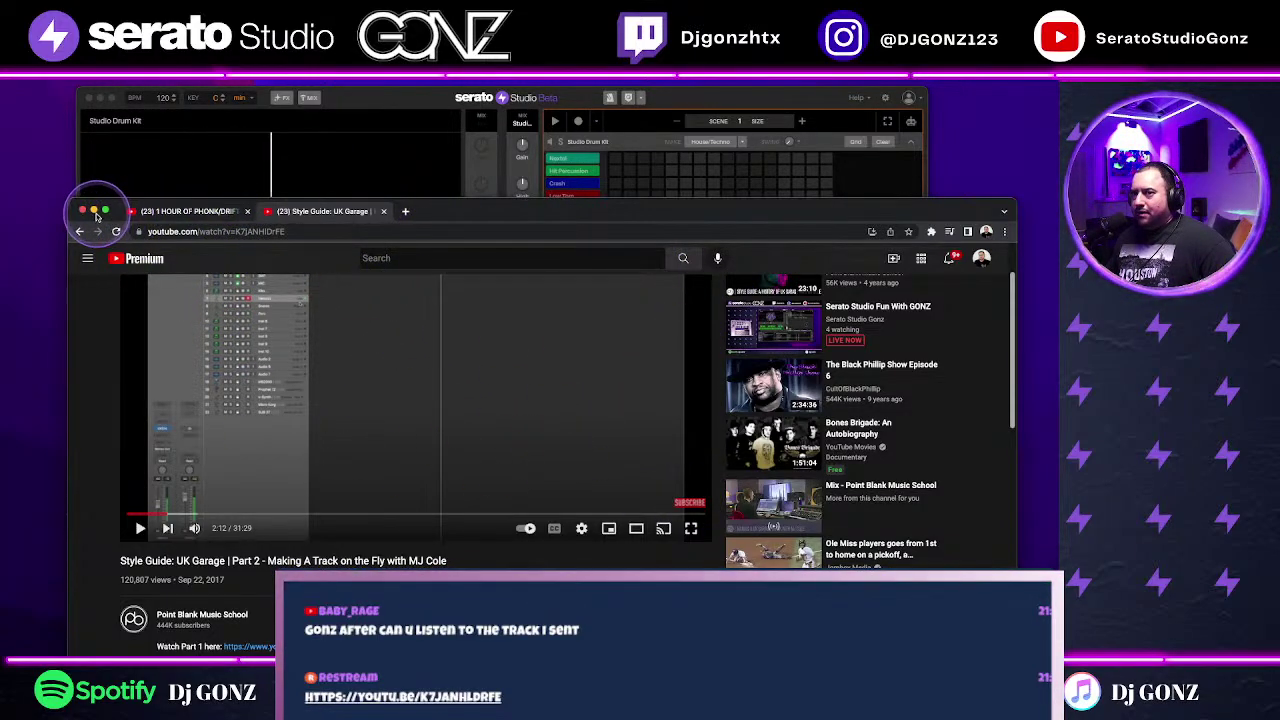
Step: Minimize Chrome, wave to the new lets-talk-music member in Discord, and move Discord aside
click(93, 211)
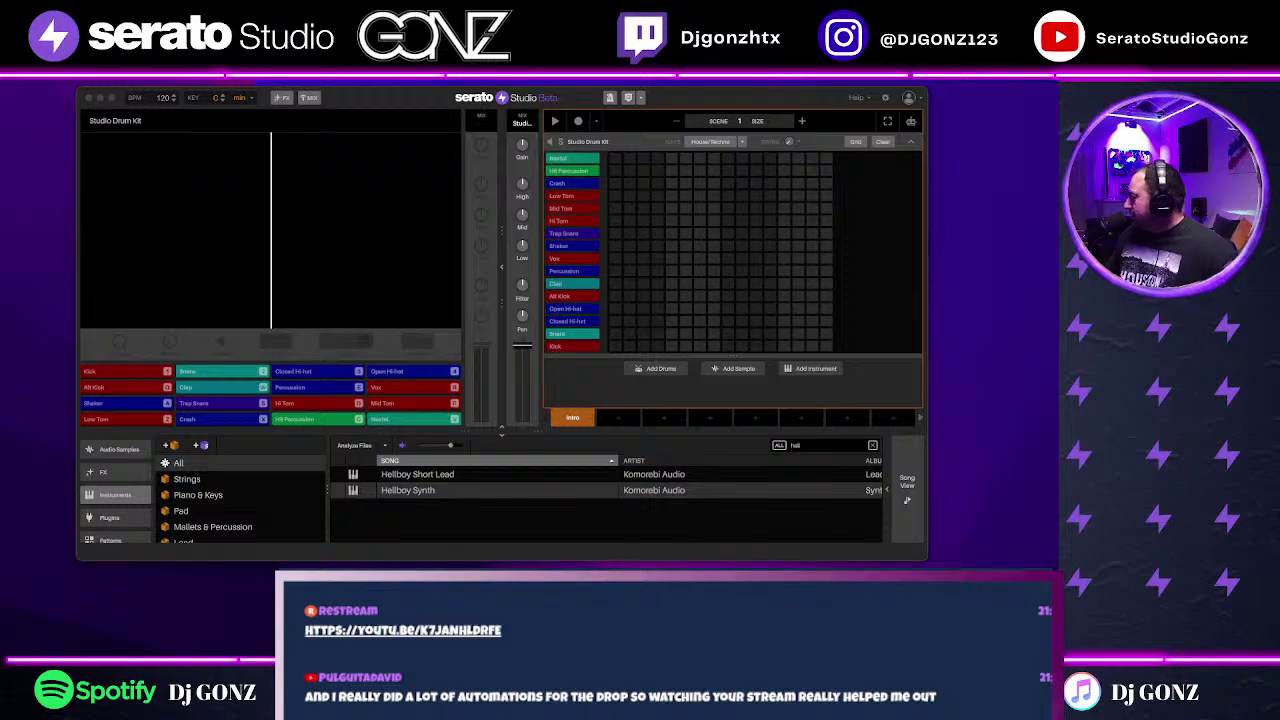
key(super+Tab)
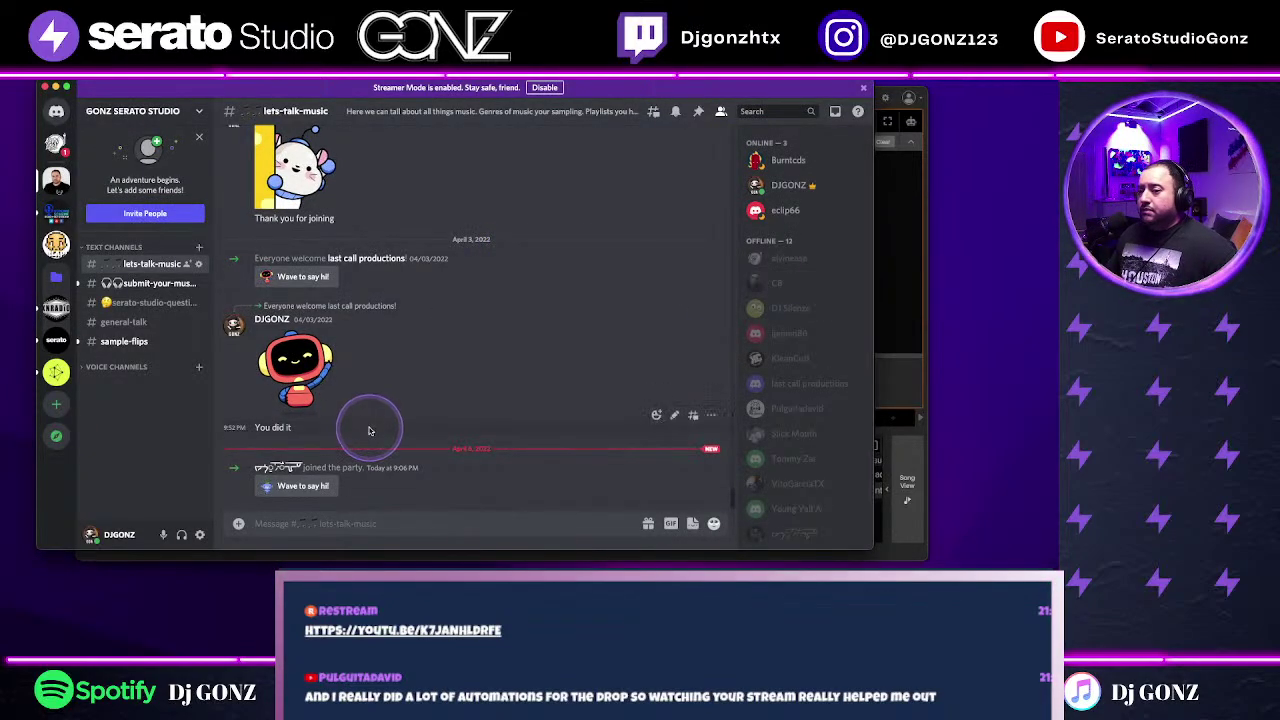
click(303, 486)
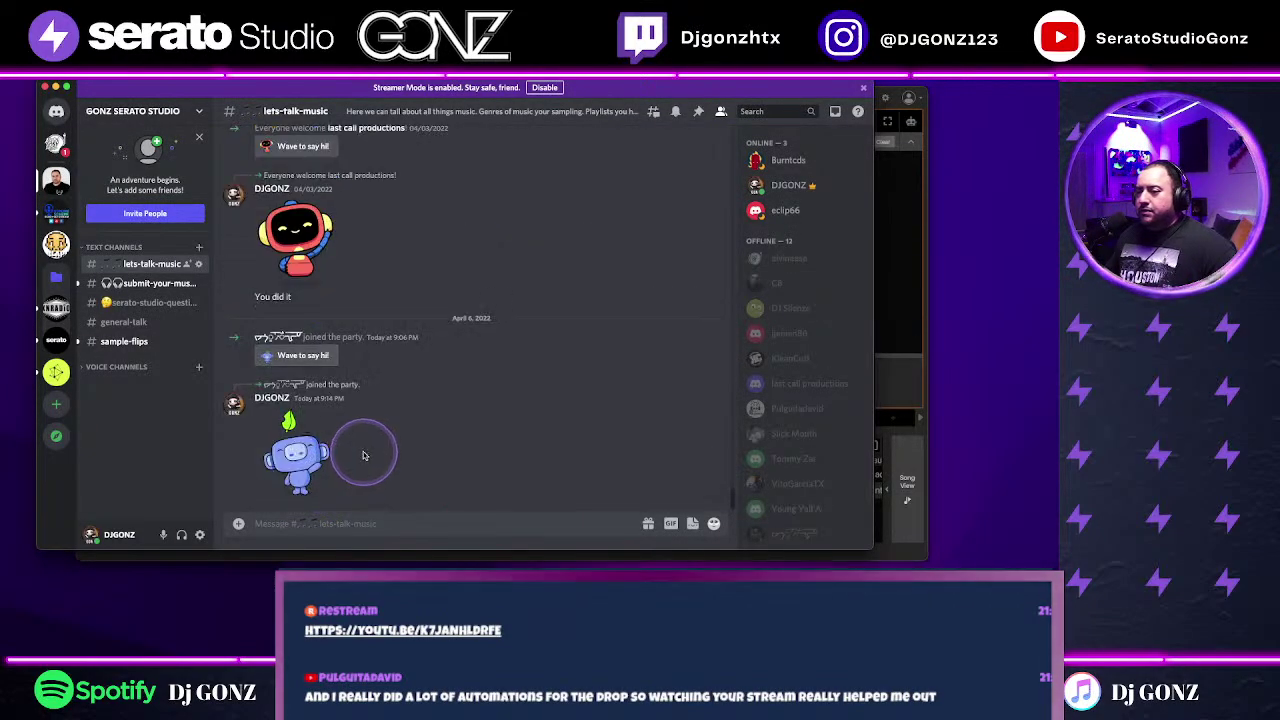
scroll(508, 423, up, 5)
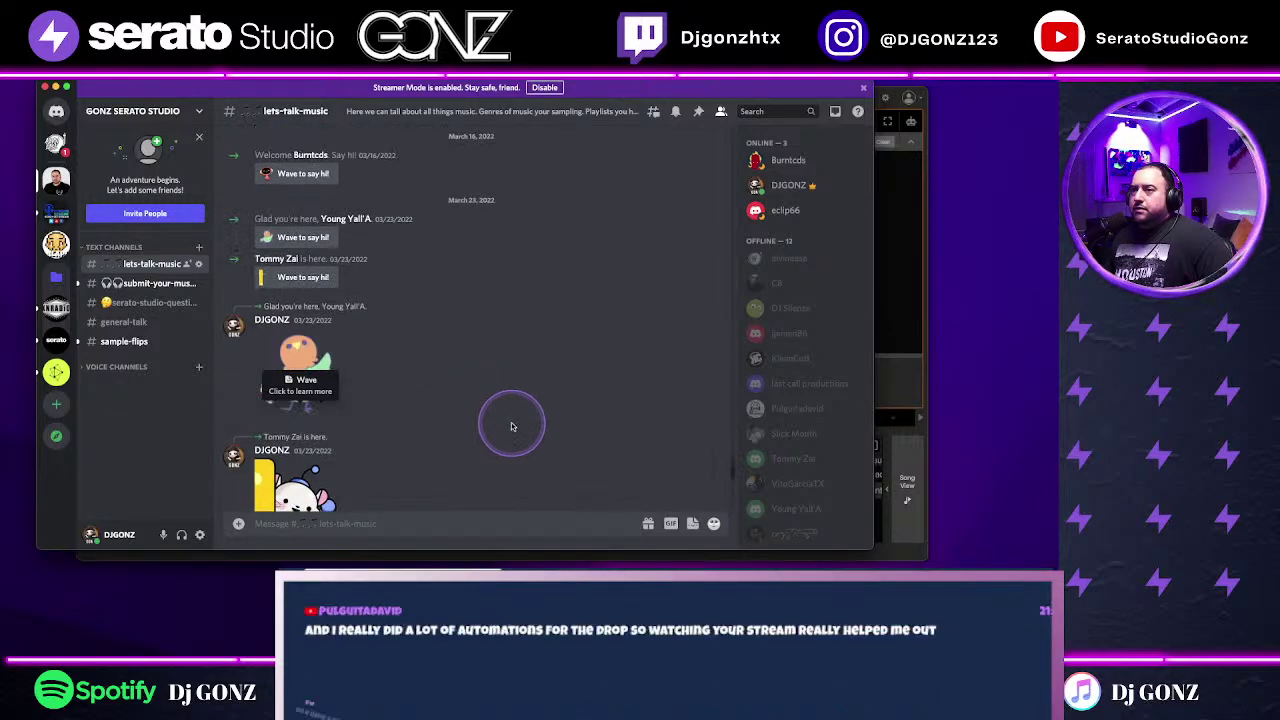
scroll(508, 423, down, 5)
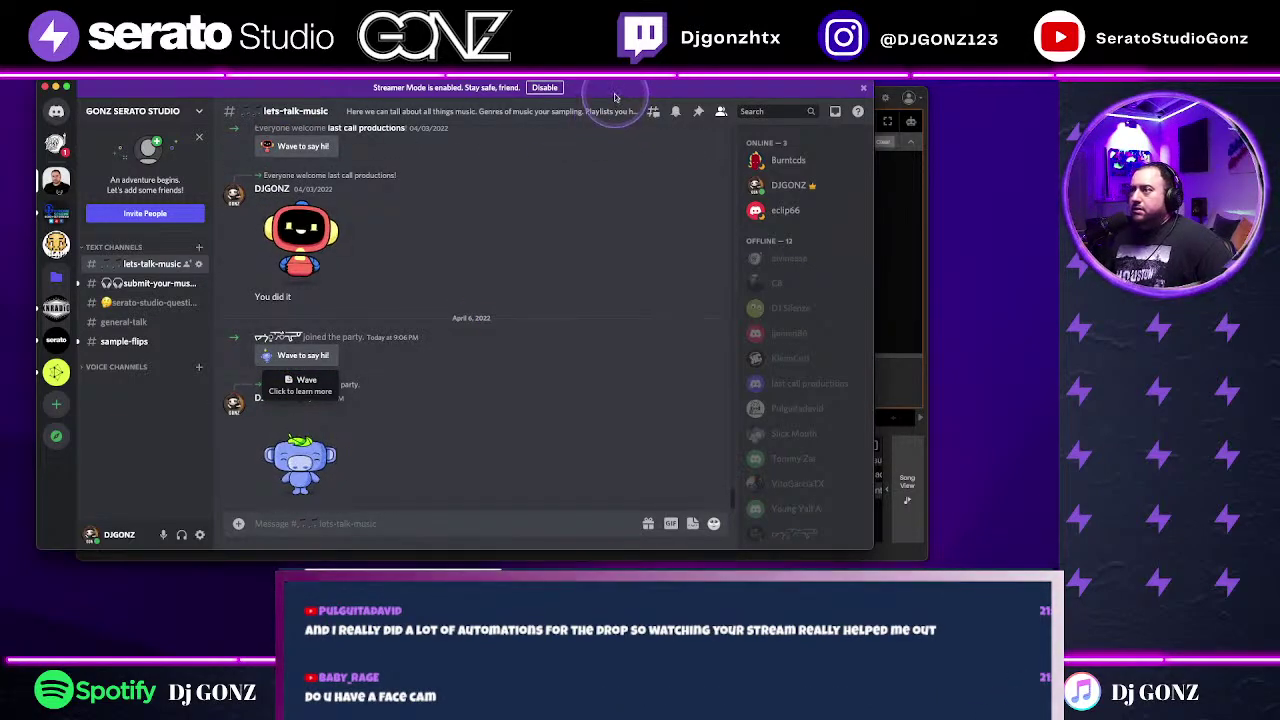
drag(609, 94, 1279, 197)
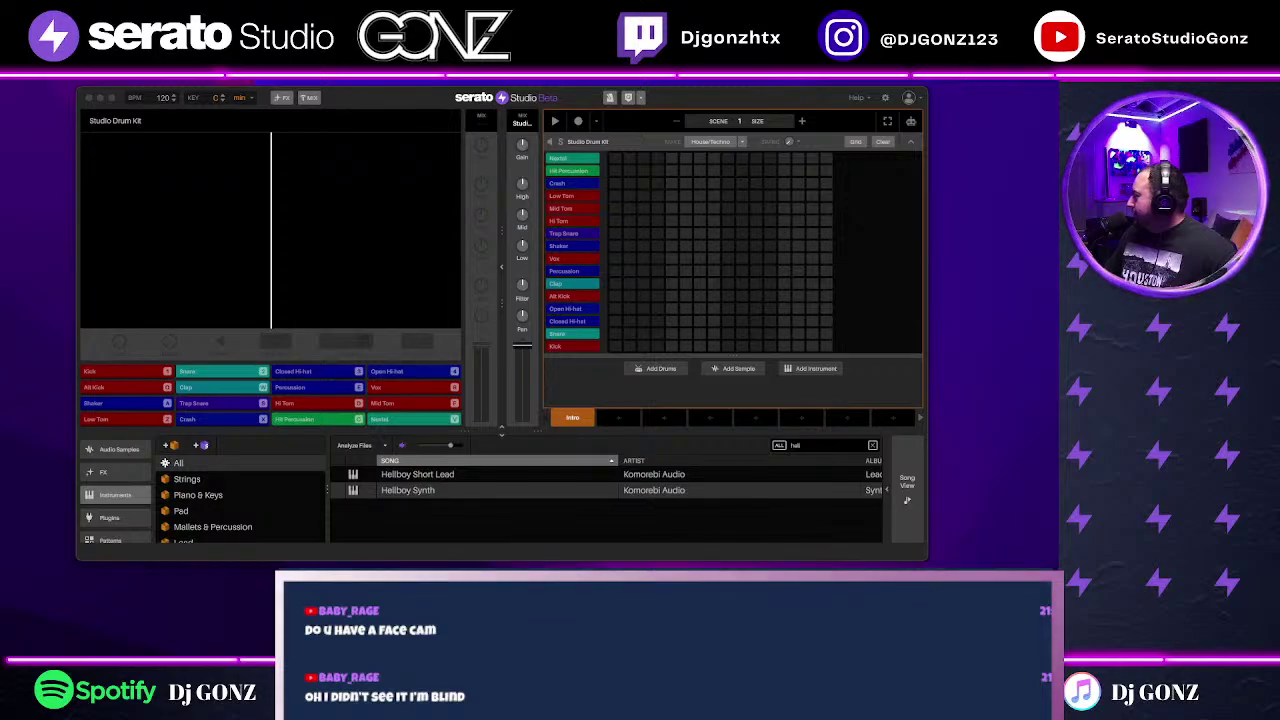
key(super+Tab)
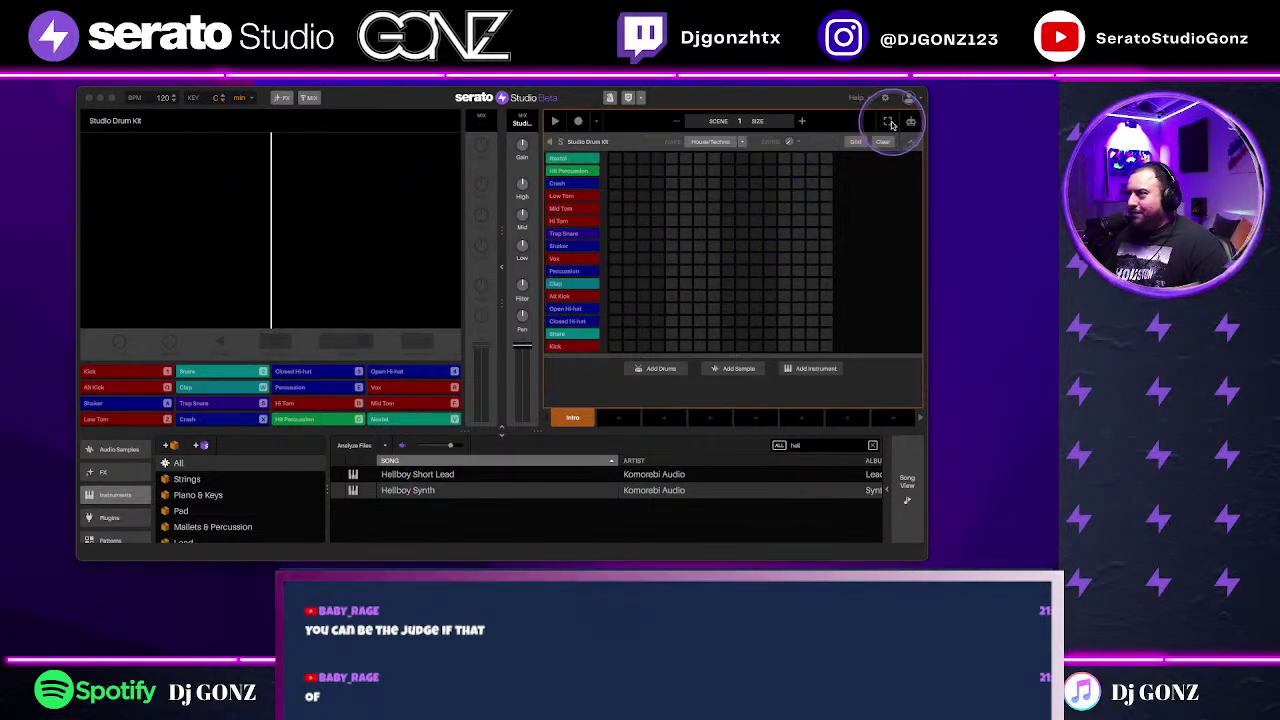
Step: Collapse the Studio Drum Kit's pad step grid down to its single track row
click(910, 145)
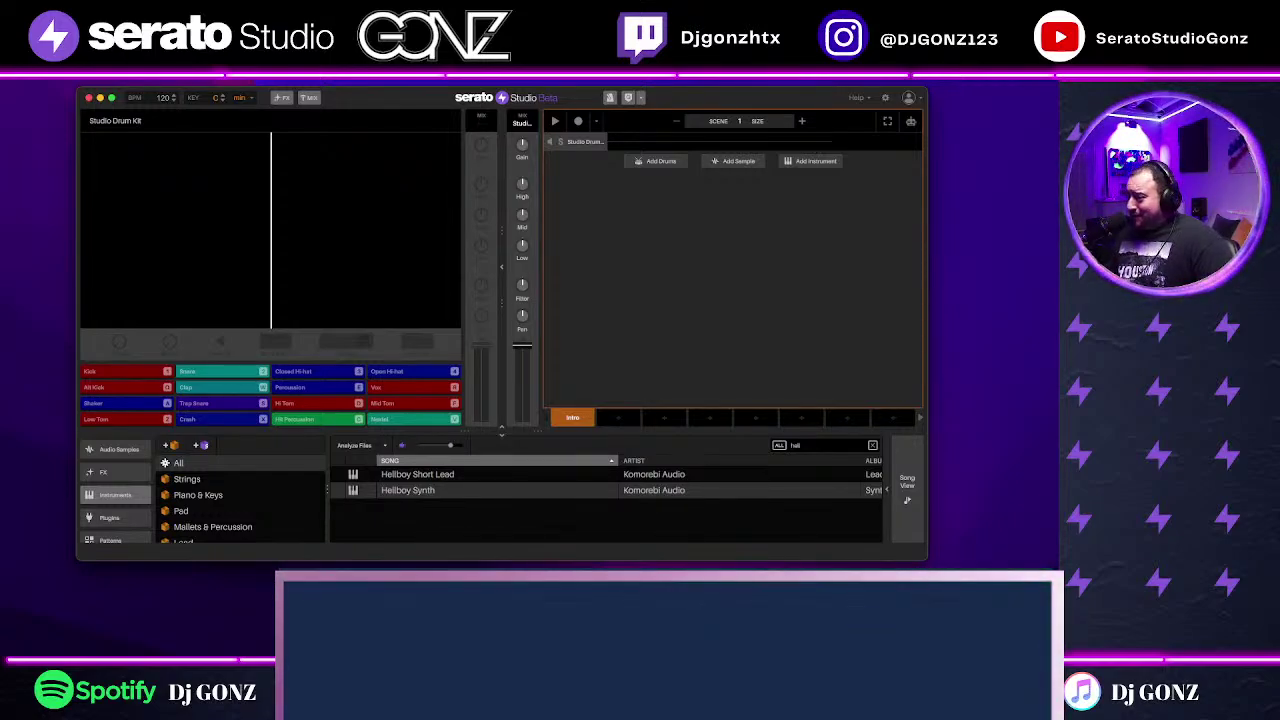
Step: Enlarge the Serato Studio window and browse the audio samples collection
drag(922, 562, 964, 596)
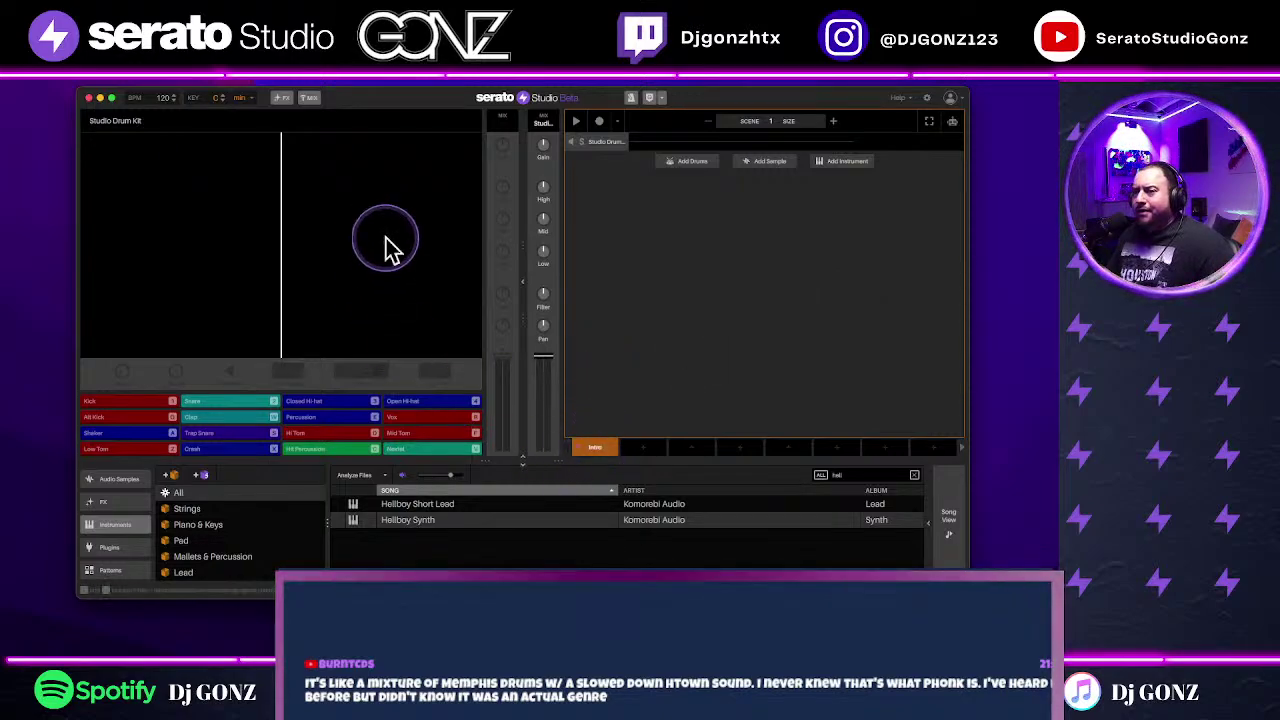
double_click(161, 98)
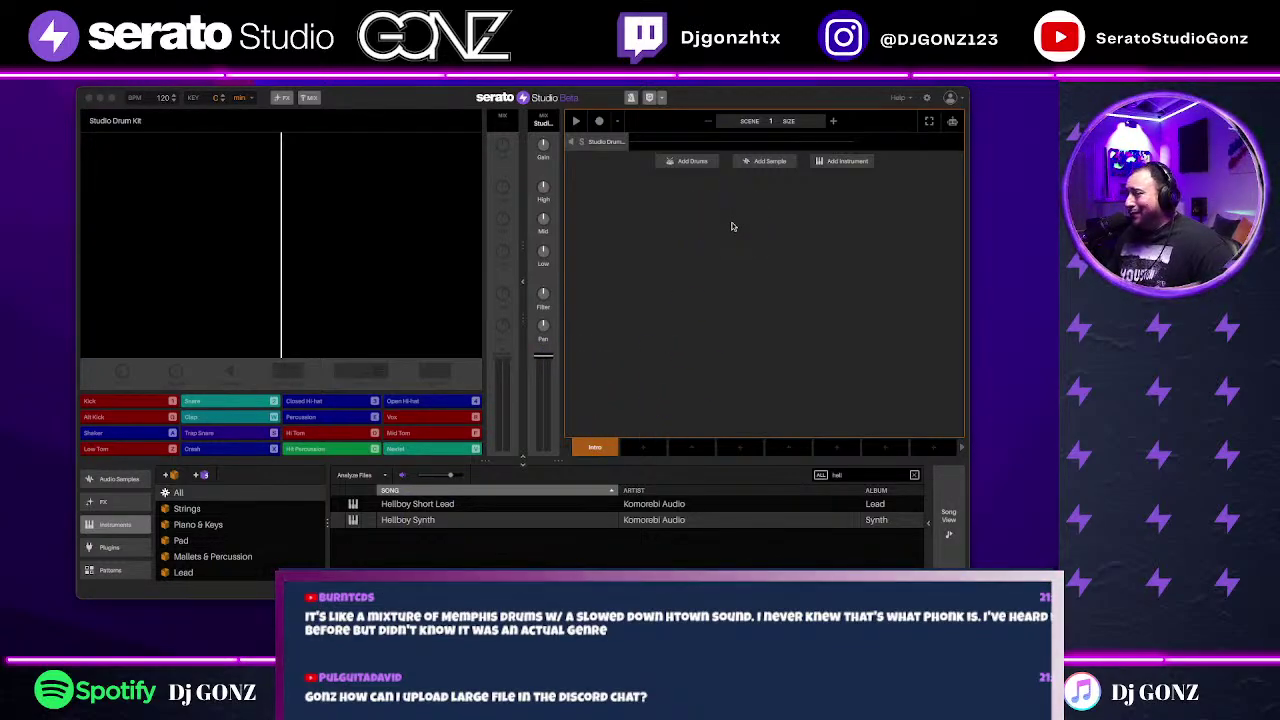
click(763, 370)
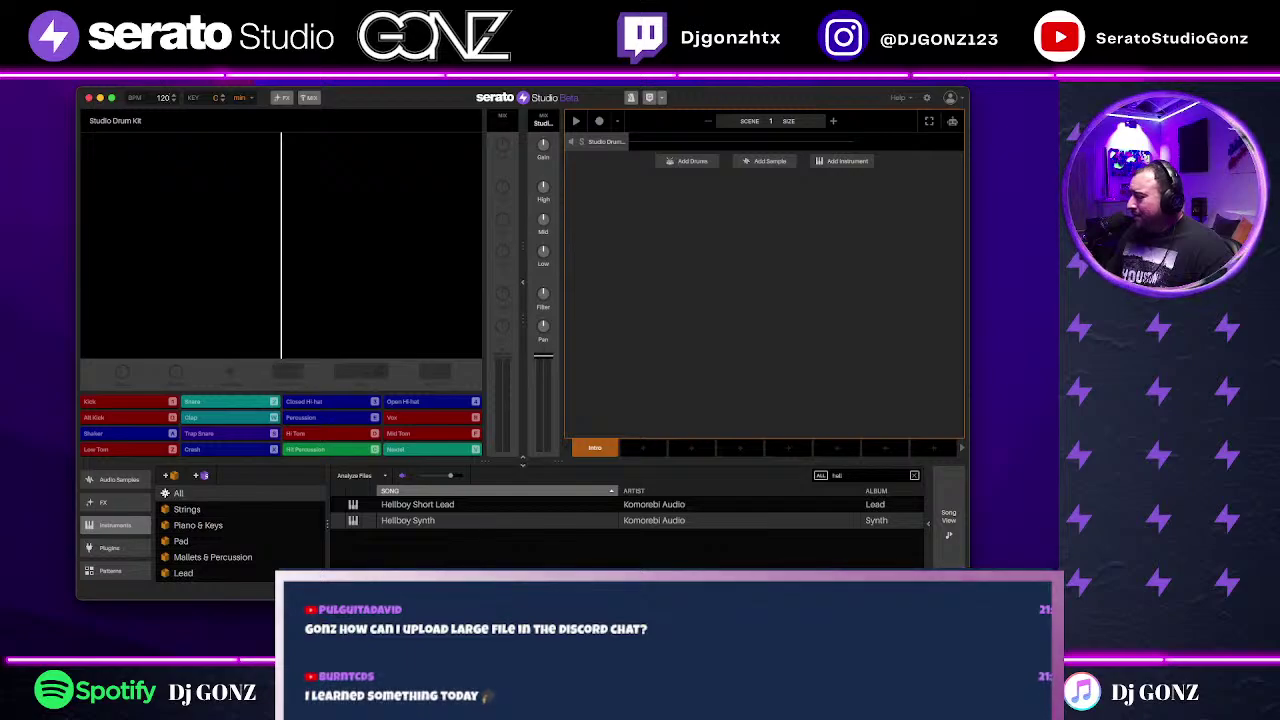
scroll(115, 540, up, 3)
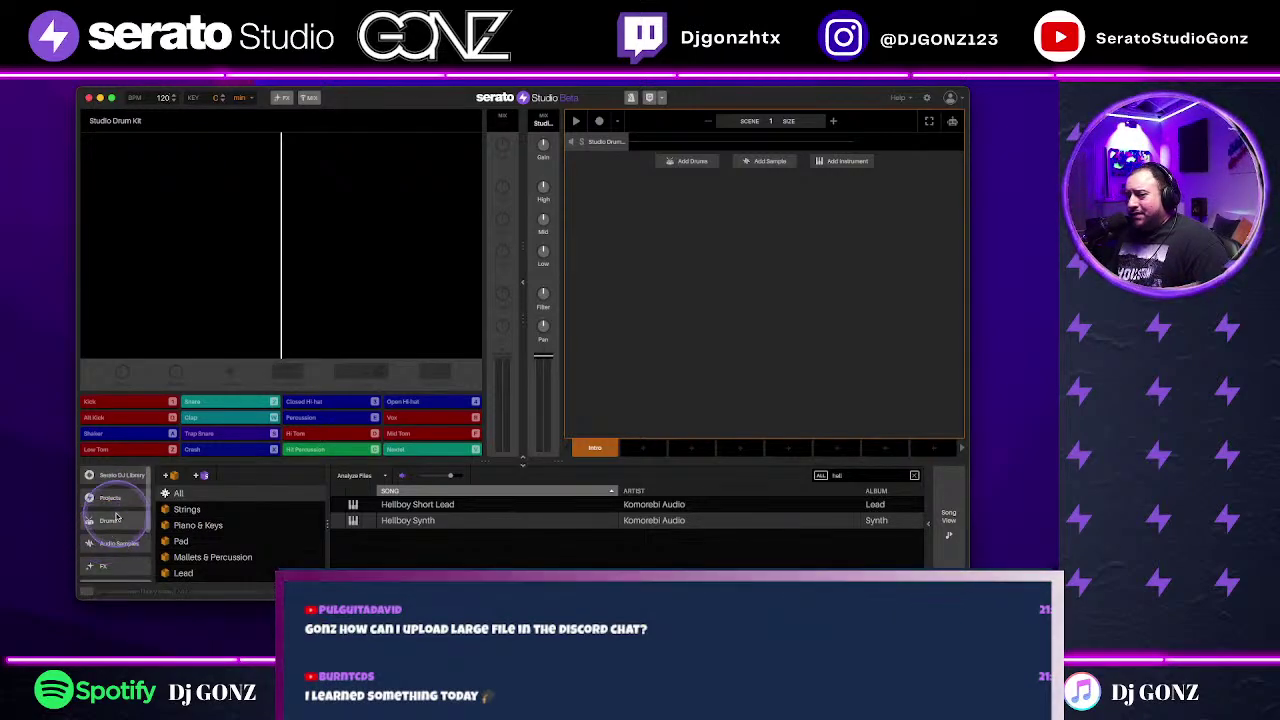
click(115, 542)
click(226, 541)
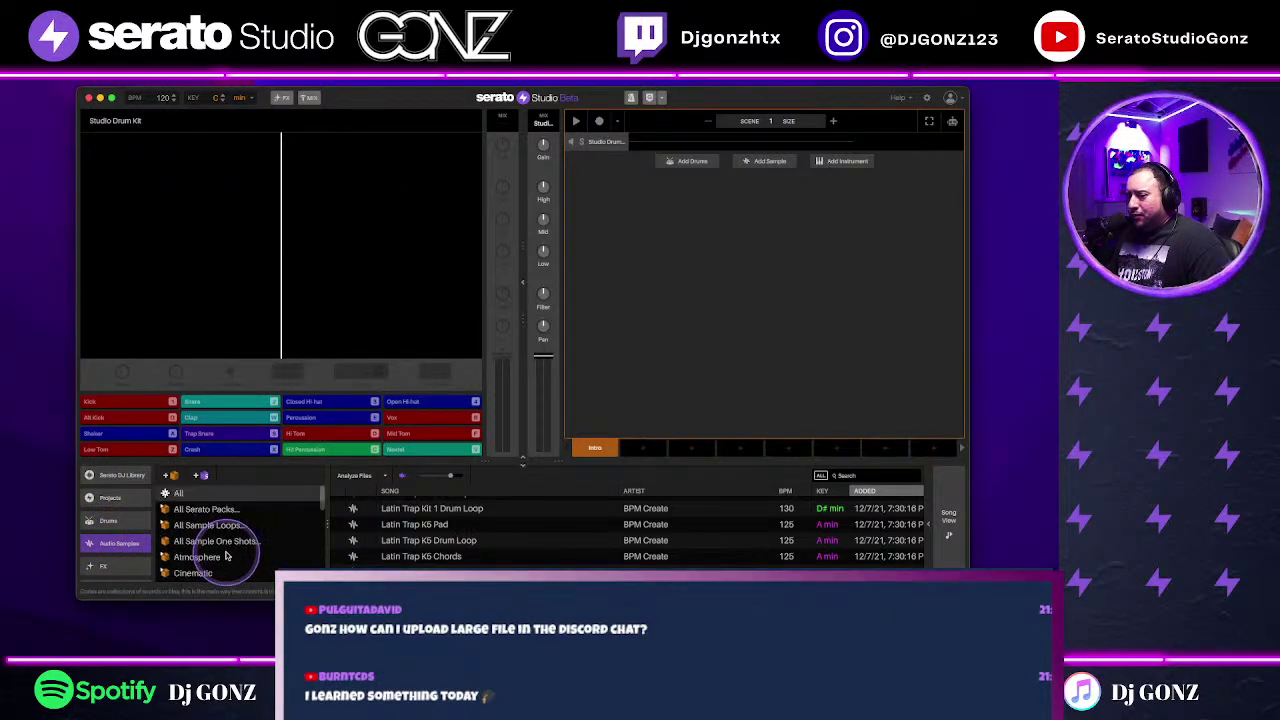
Step: Search 'pad' within the All Splice crate of the Serato DJ Library
click(857, 477)
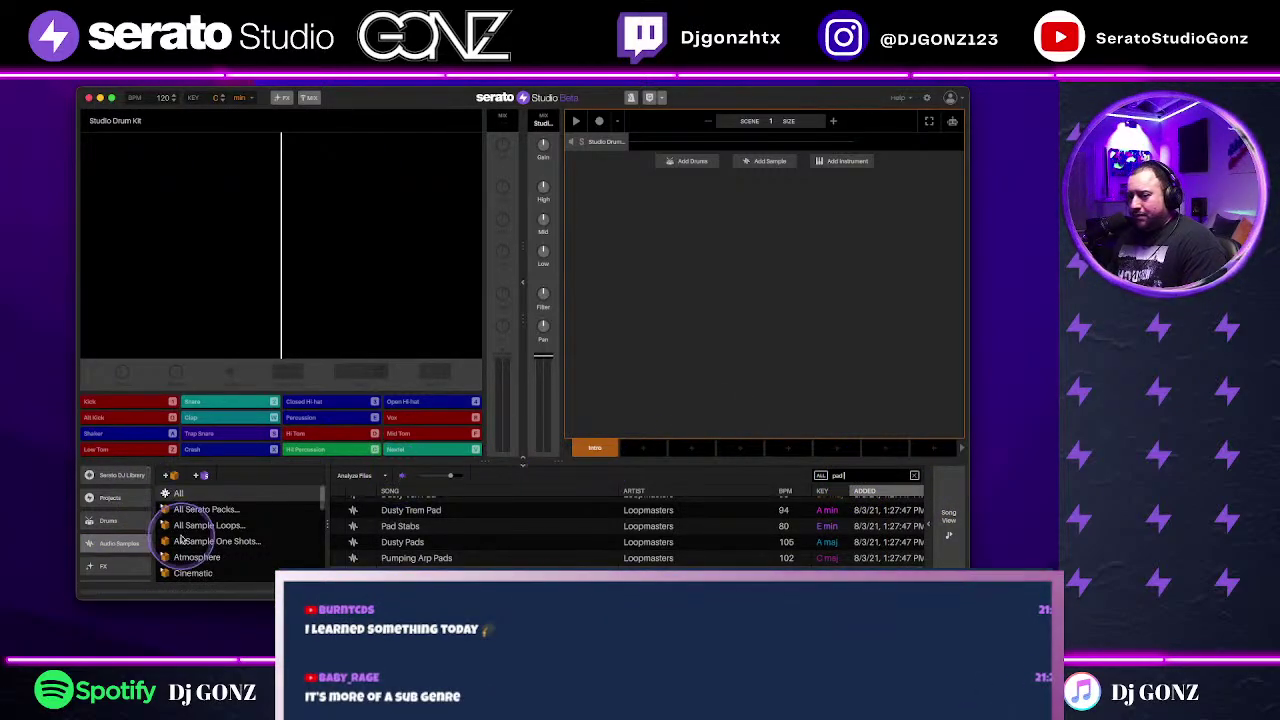
click(118, 475)
scroll(219, 533, up, 10)
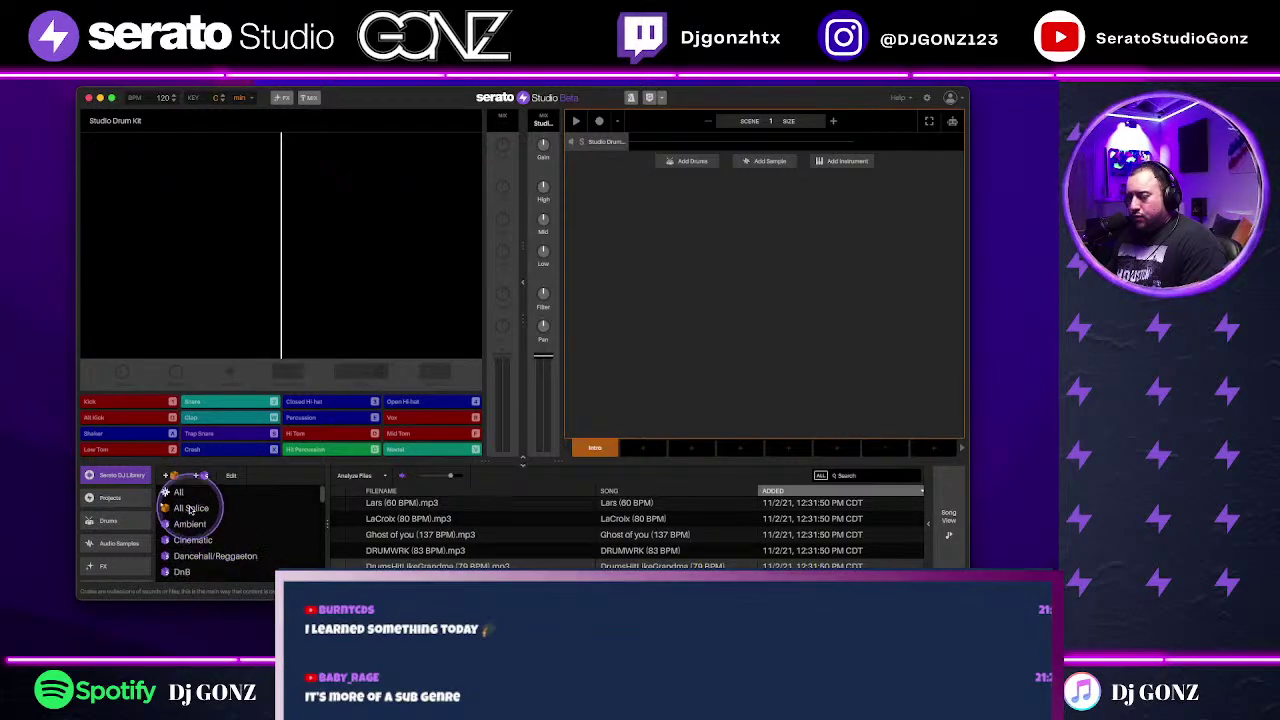
click(190, 508)
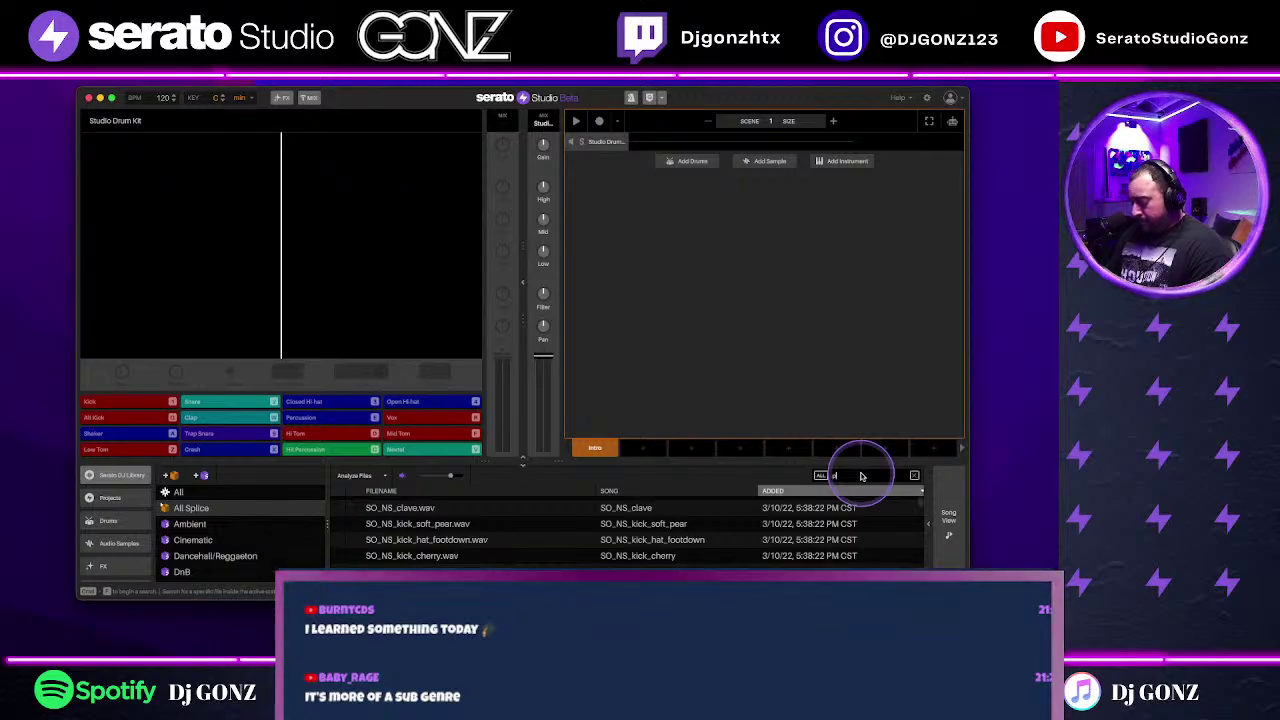
text(pad)
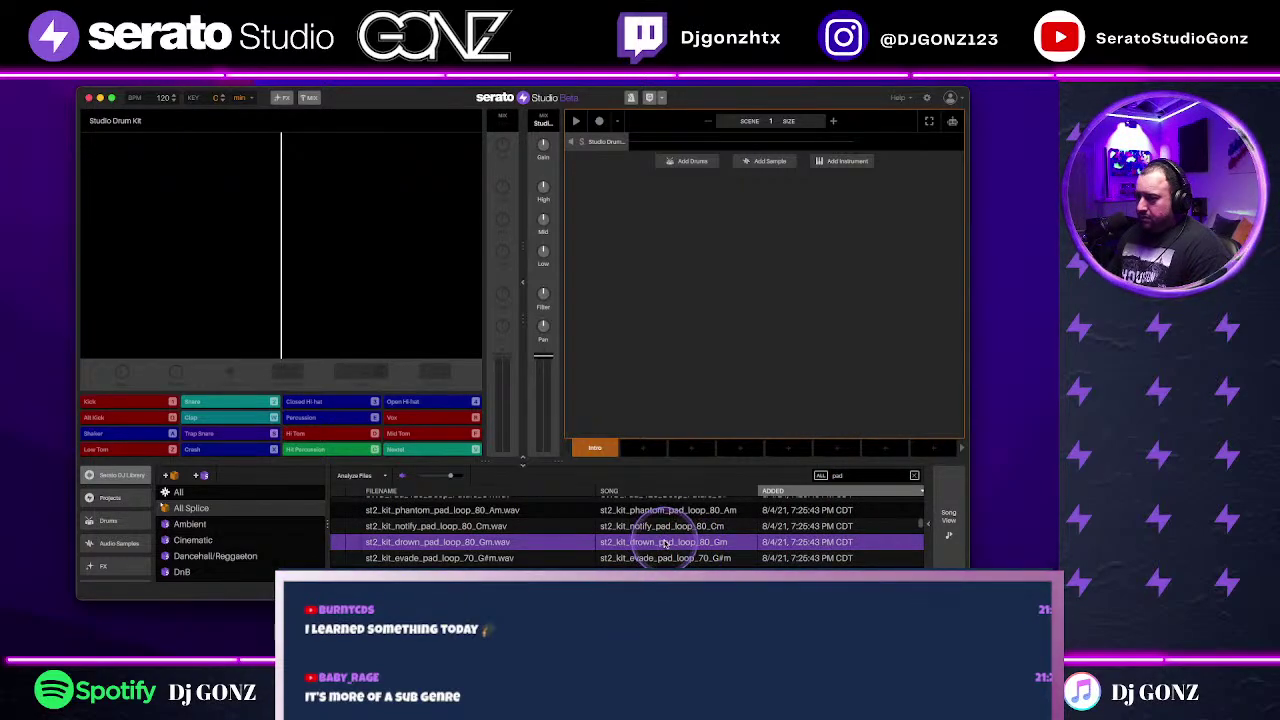
Step: Load the st2_kit_drown_pad_loop_80_Gm sample into the scene as a pad track
drag(687, 549, 760, 326)
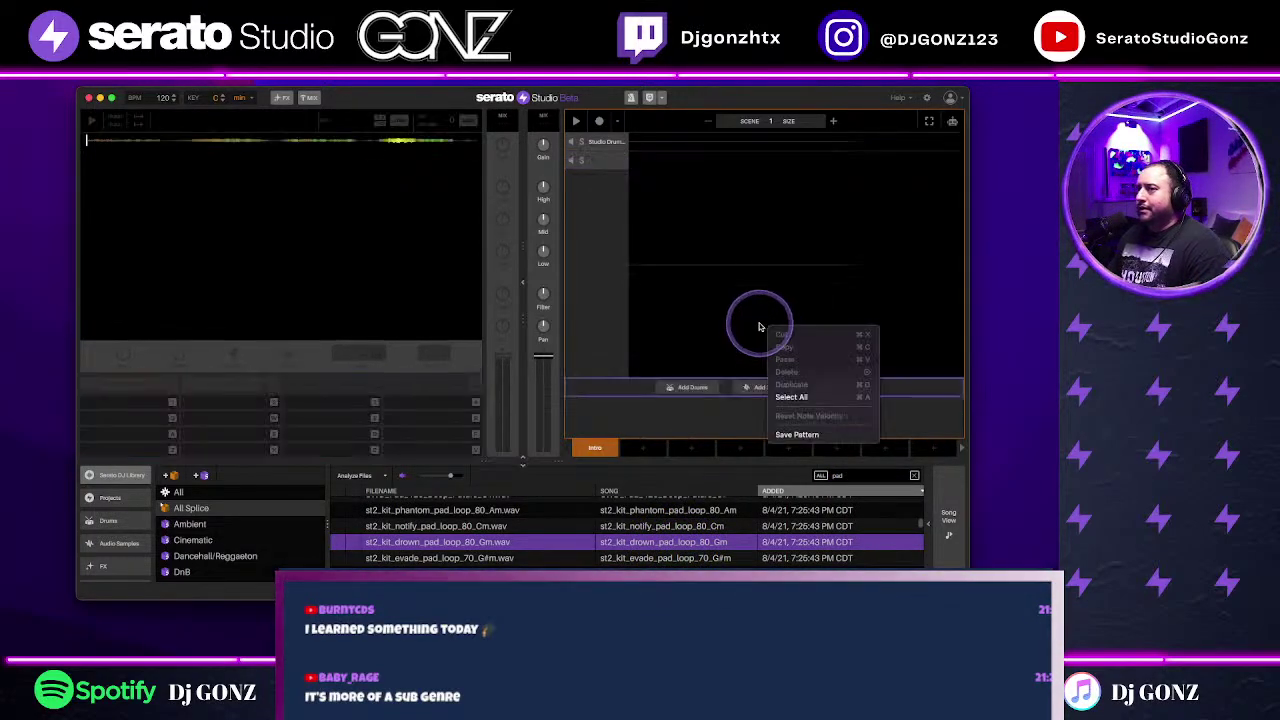
right_click(768, 330)
click(748, 391)
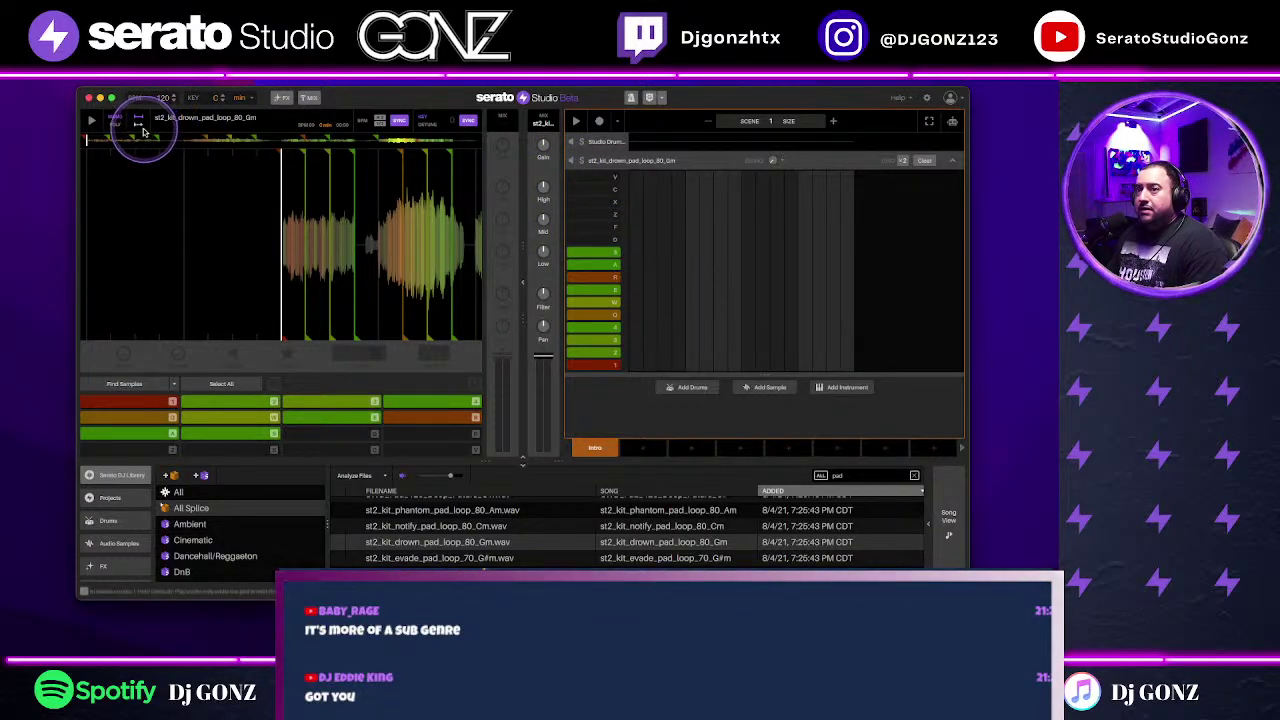
Step: Set the tempo to 143 BPM and place a note for the first pad
scroll(165, 97, up, 20)
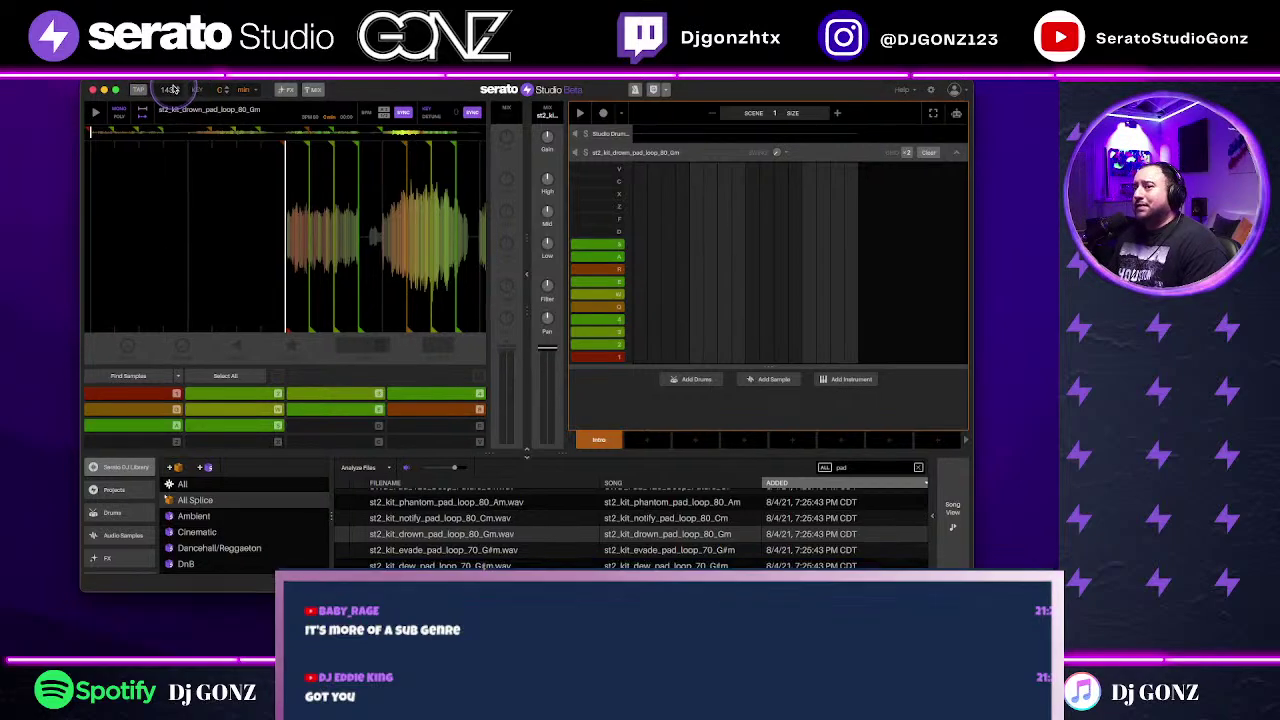
click(820, 330)
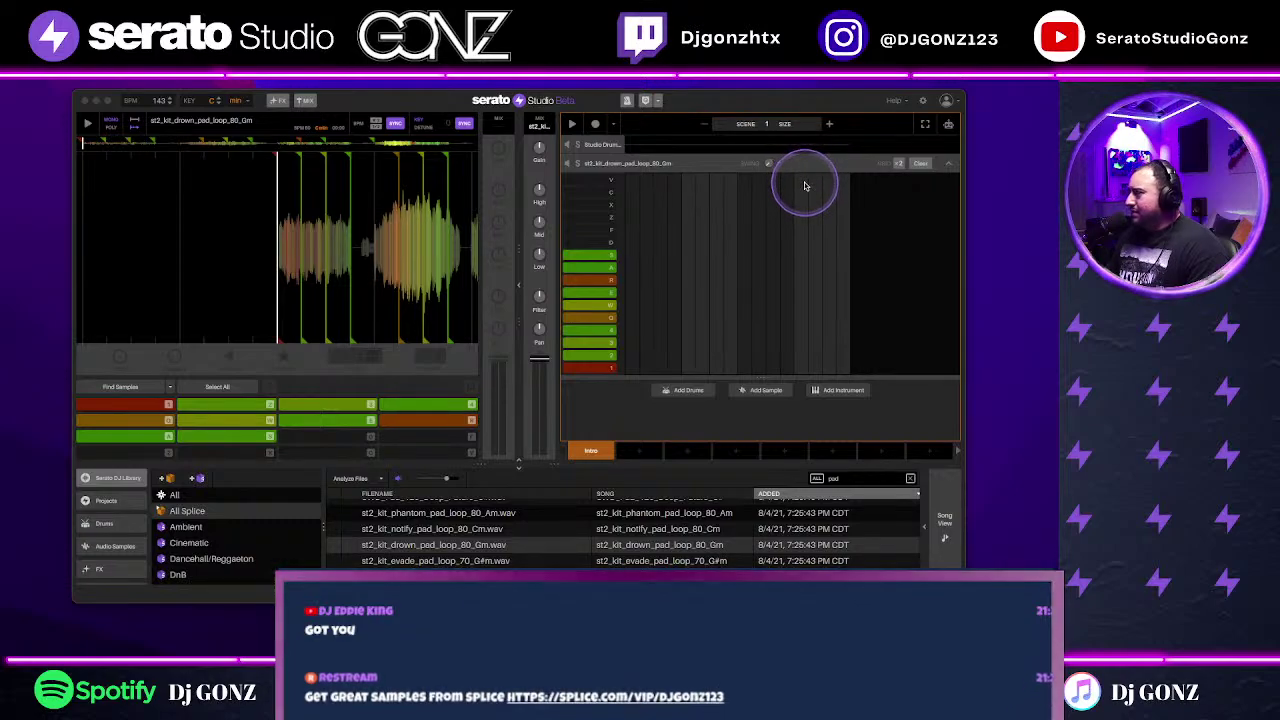
mouse_move(833, 127)
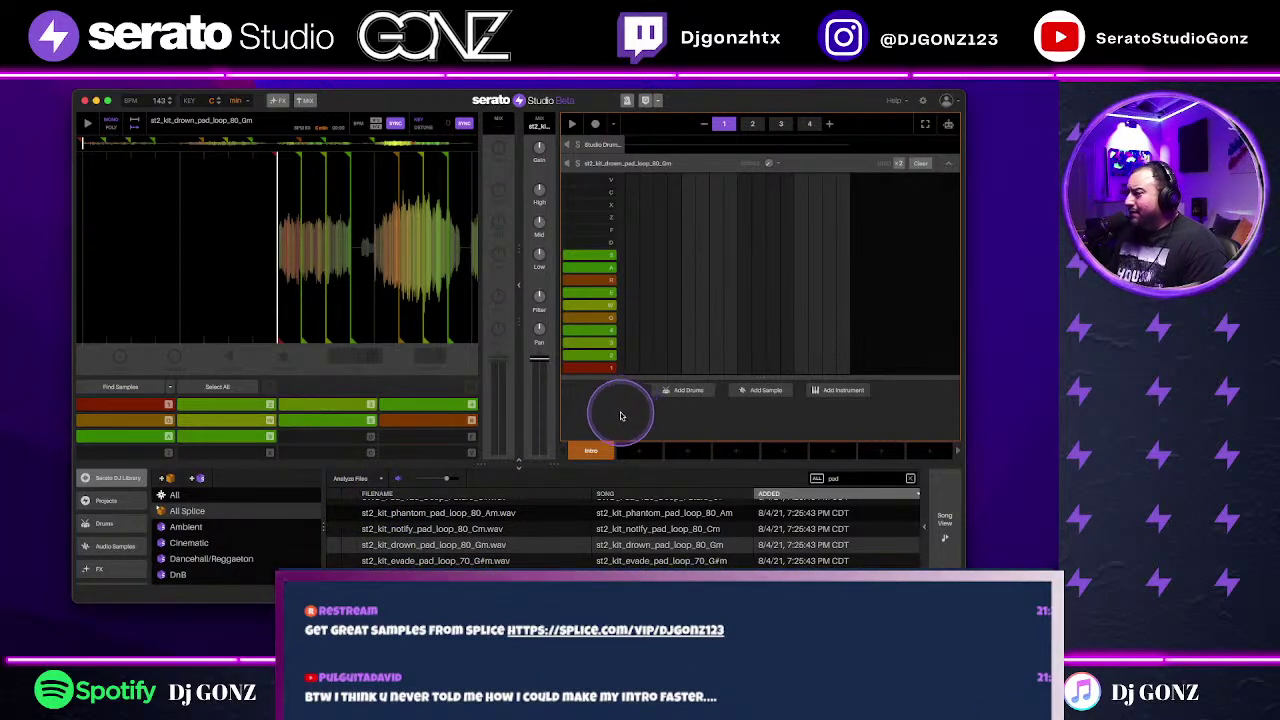
click(633, 368)
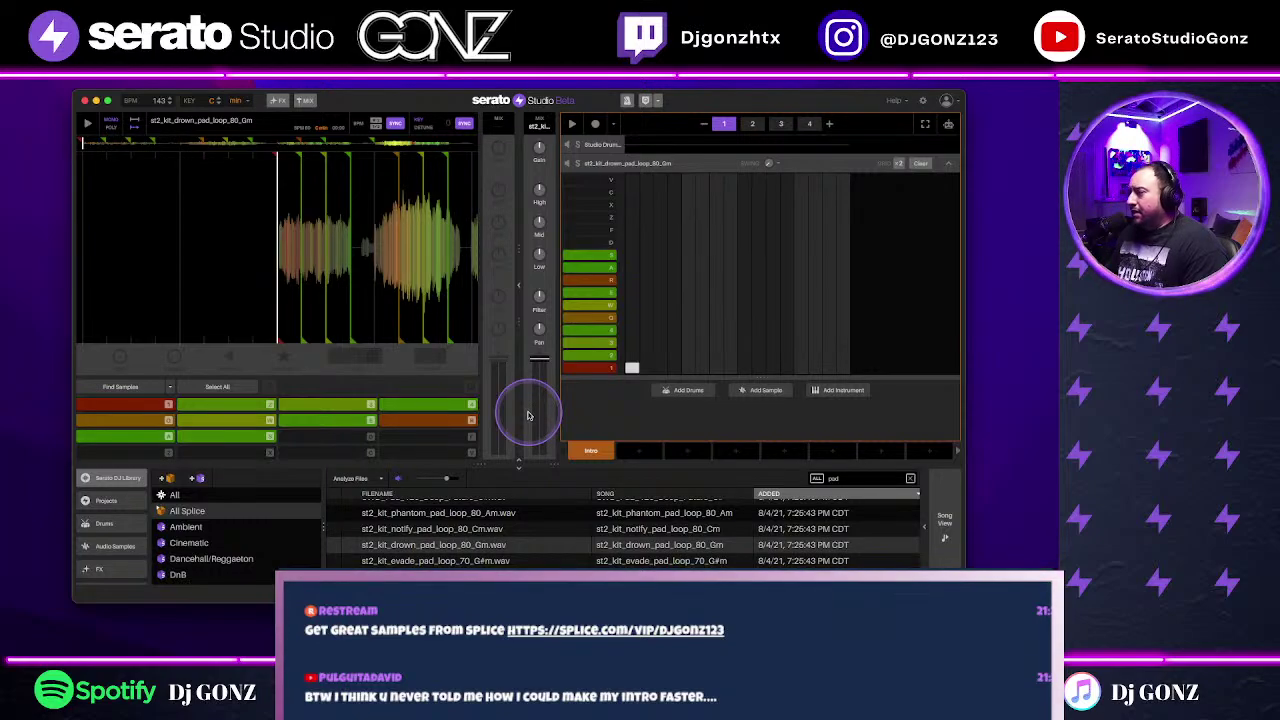
Step: Play the project, raise the tempo to 151 BPM, and trigger cue pad 1
key(space)
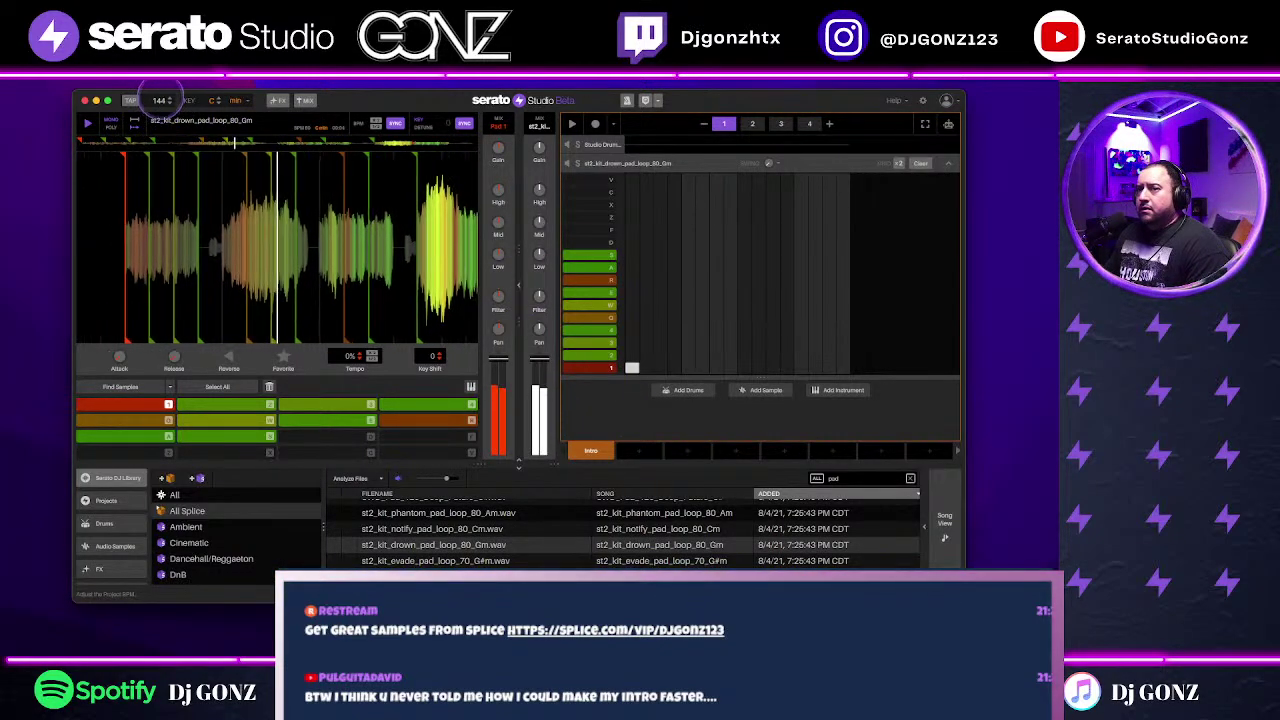
scroll(153, 104, up, 7)
scroll(160, 100, up, 1)
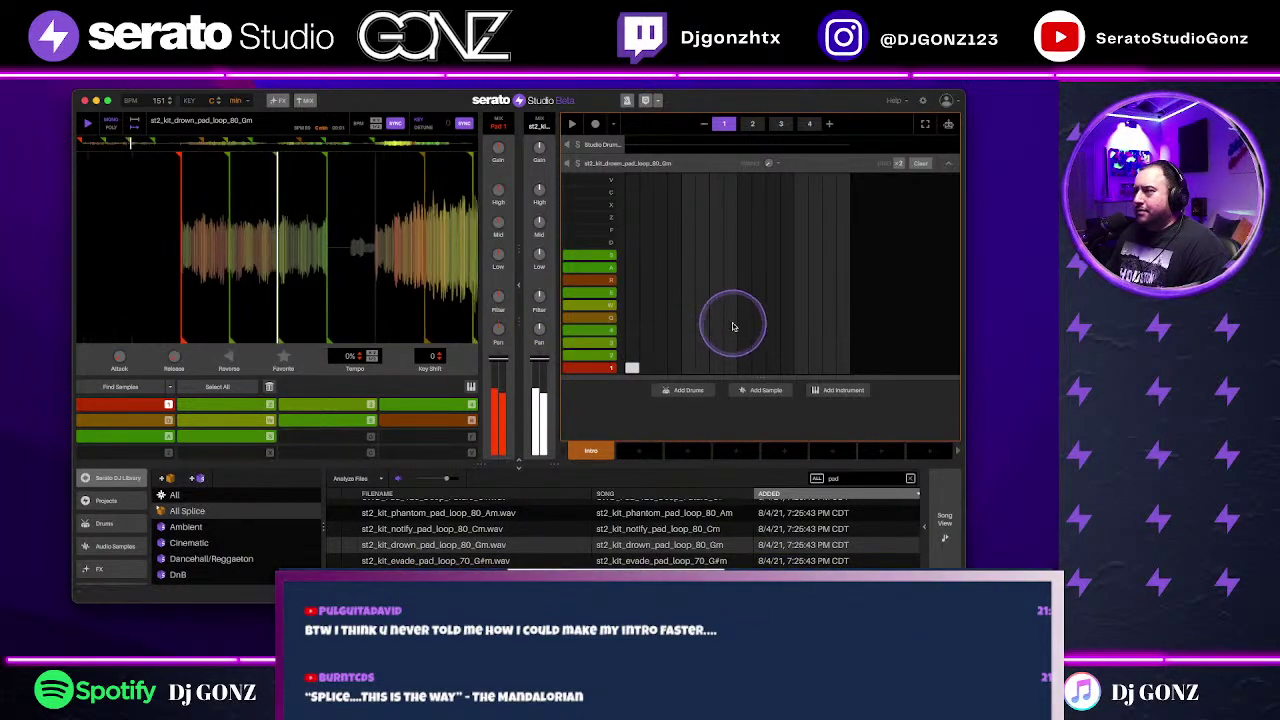
mouse_move(539, 302)
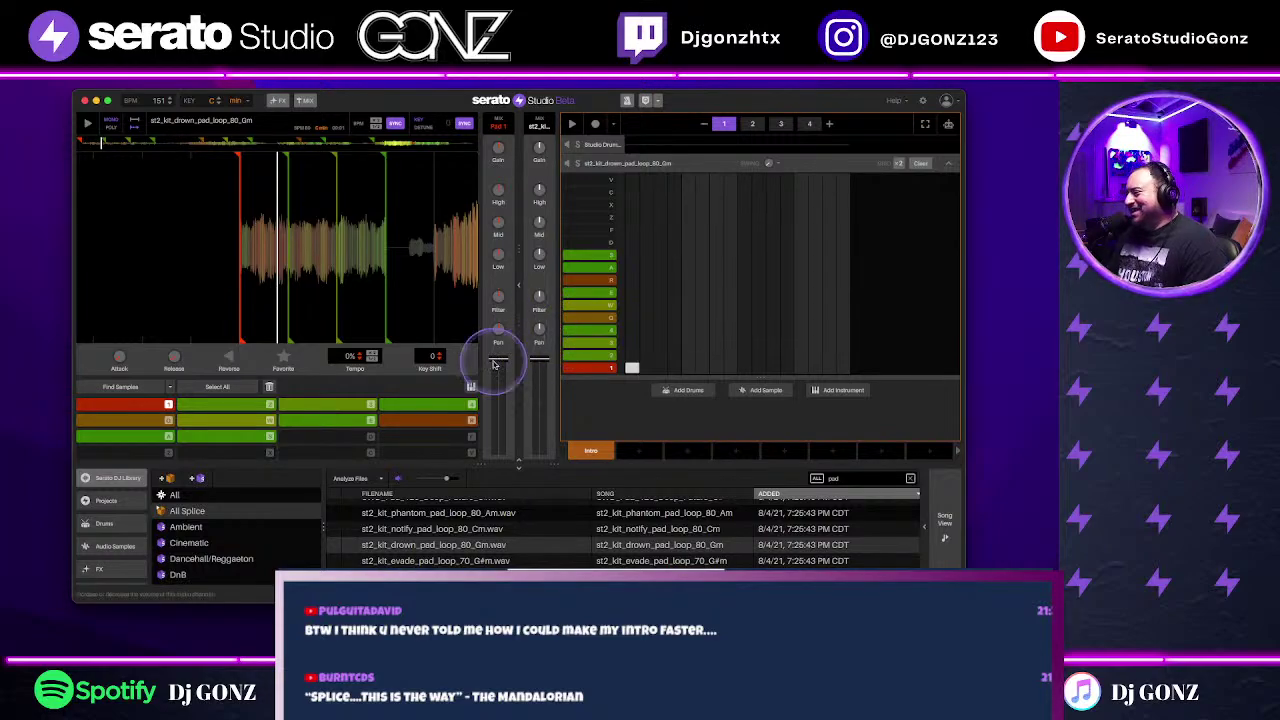
scroll(404, 274, up, 3)
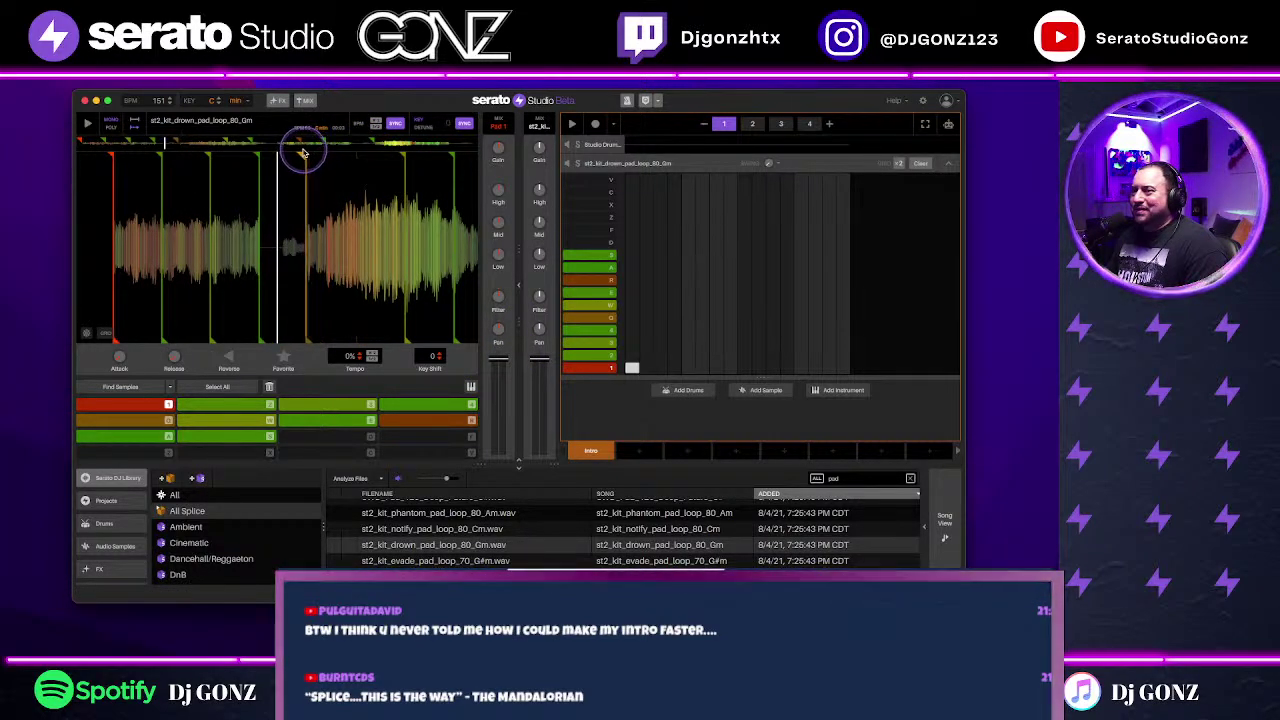
click(130, 404)
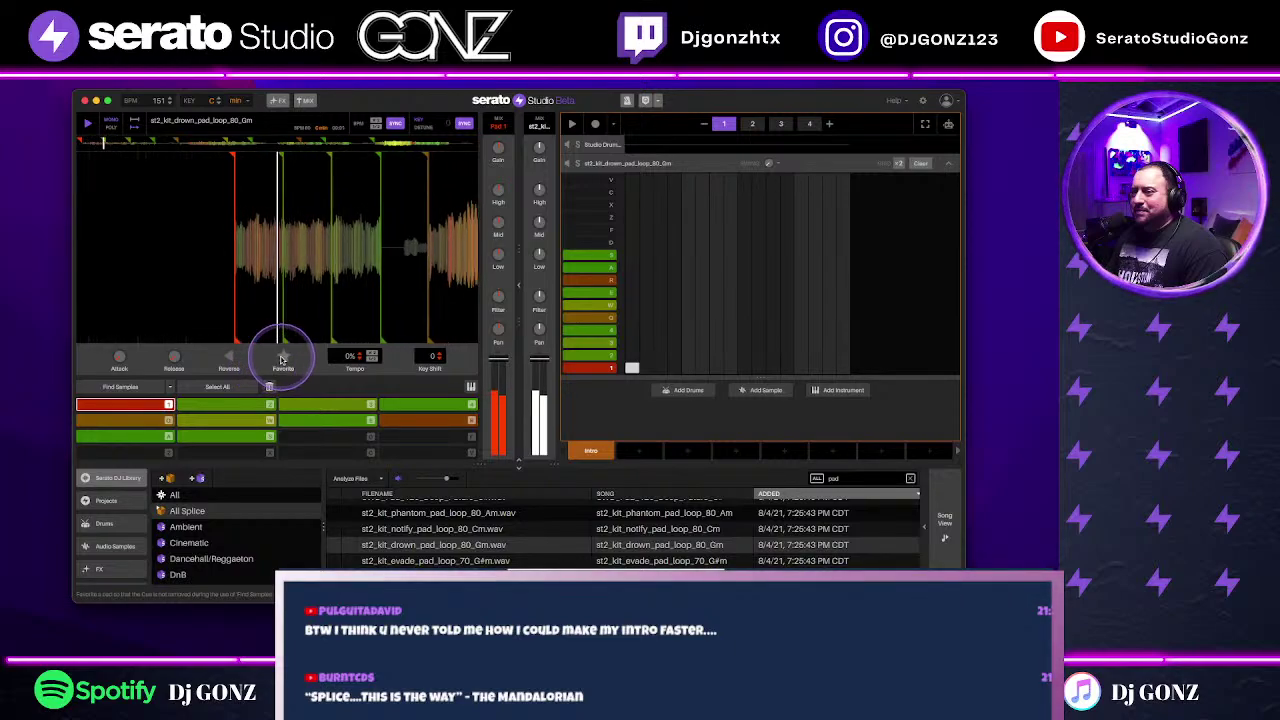
Step: Favourite pad 1, delete all other pads, and set a new cue on pad 2
click(282, 358)
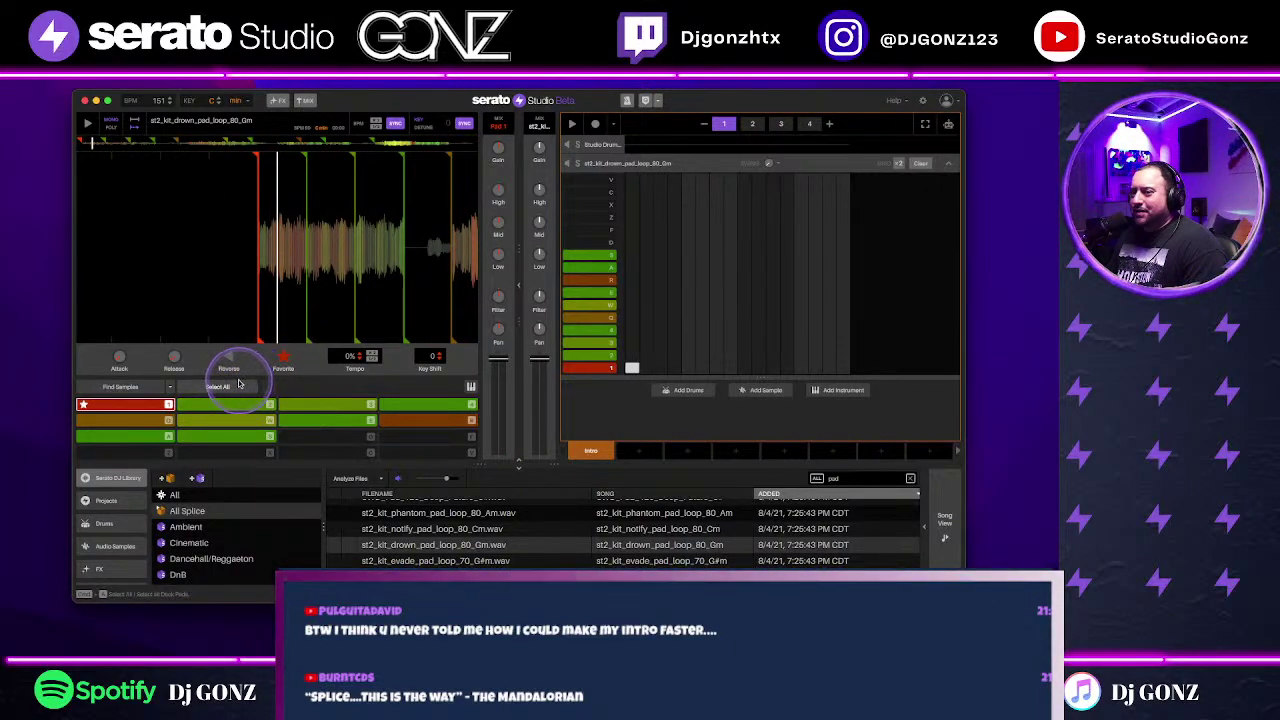
click(240, 386)
key(Delete)
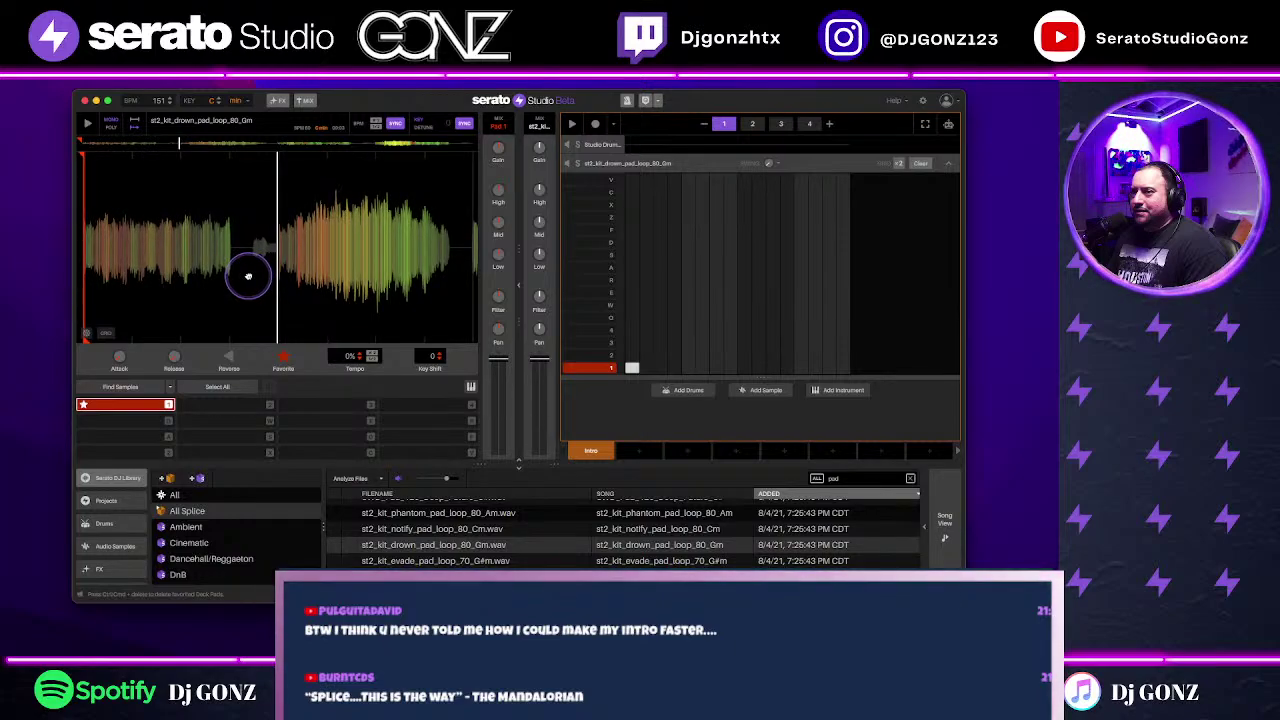
key(2)
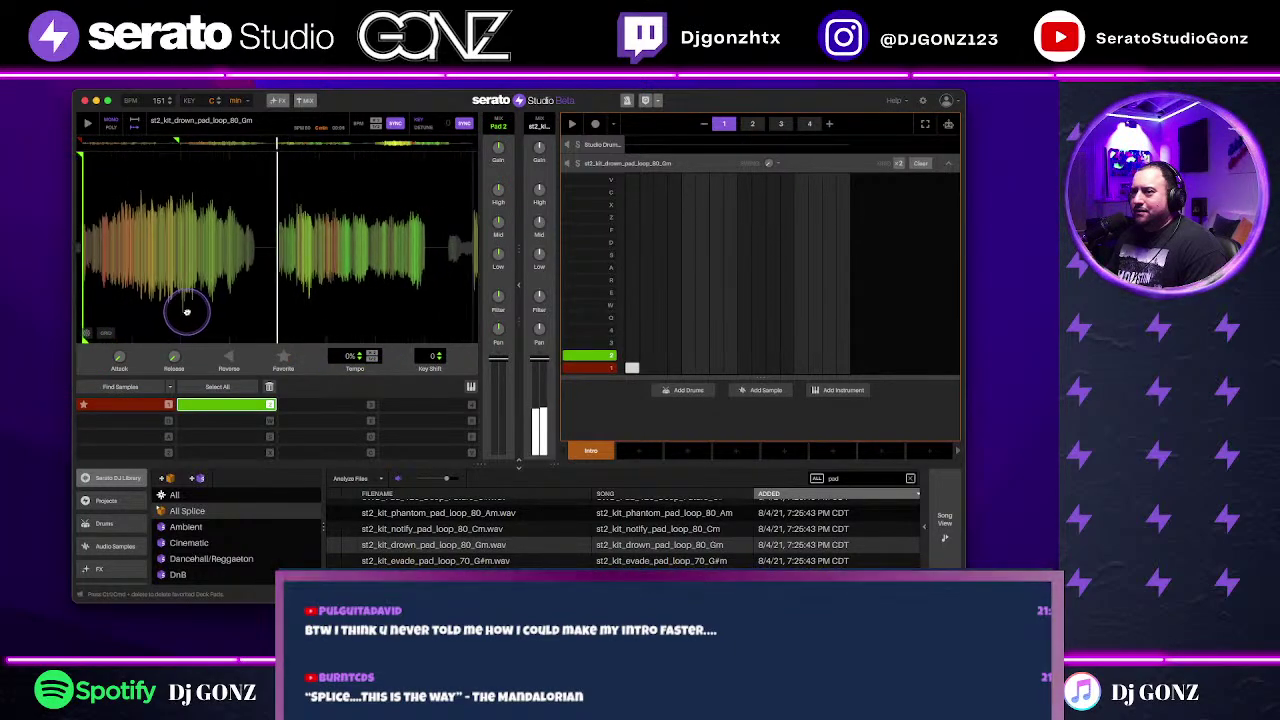
Step: Set cues on pads 3 and 4, then step through sequencer patterns 2, 3 and 4
key(3)
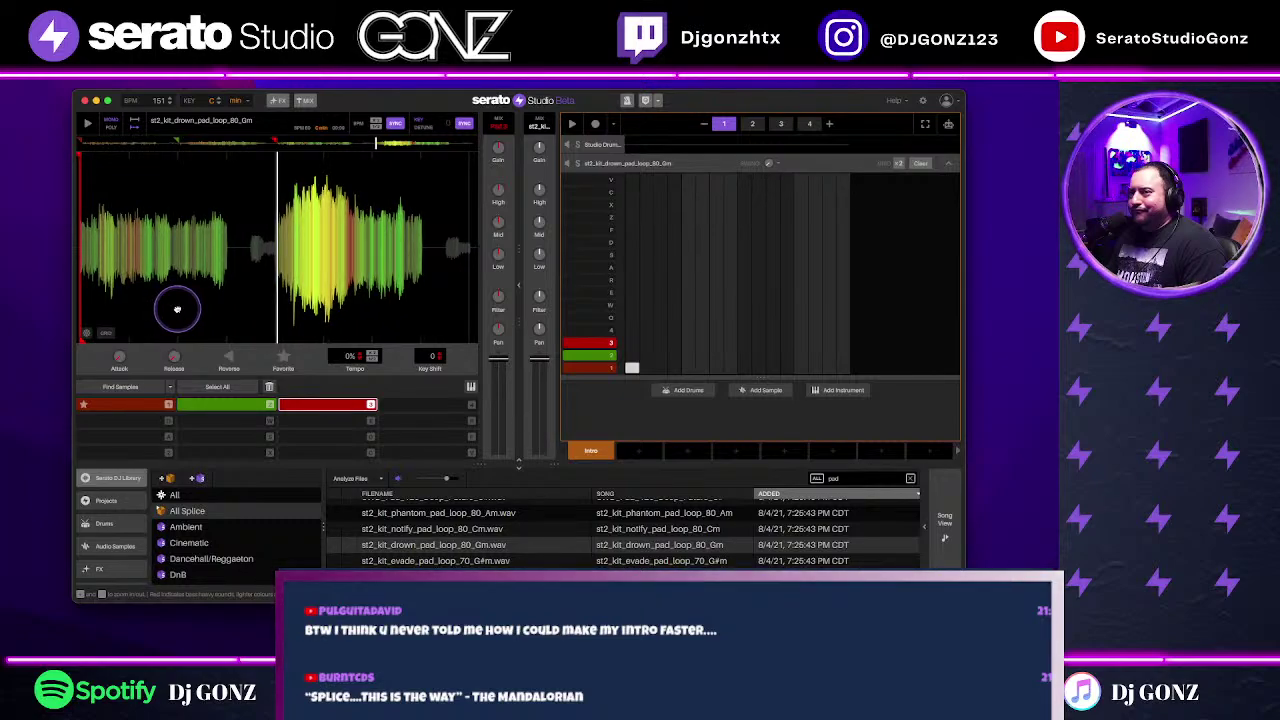
key(4)
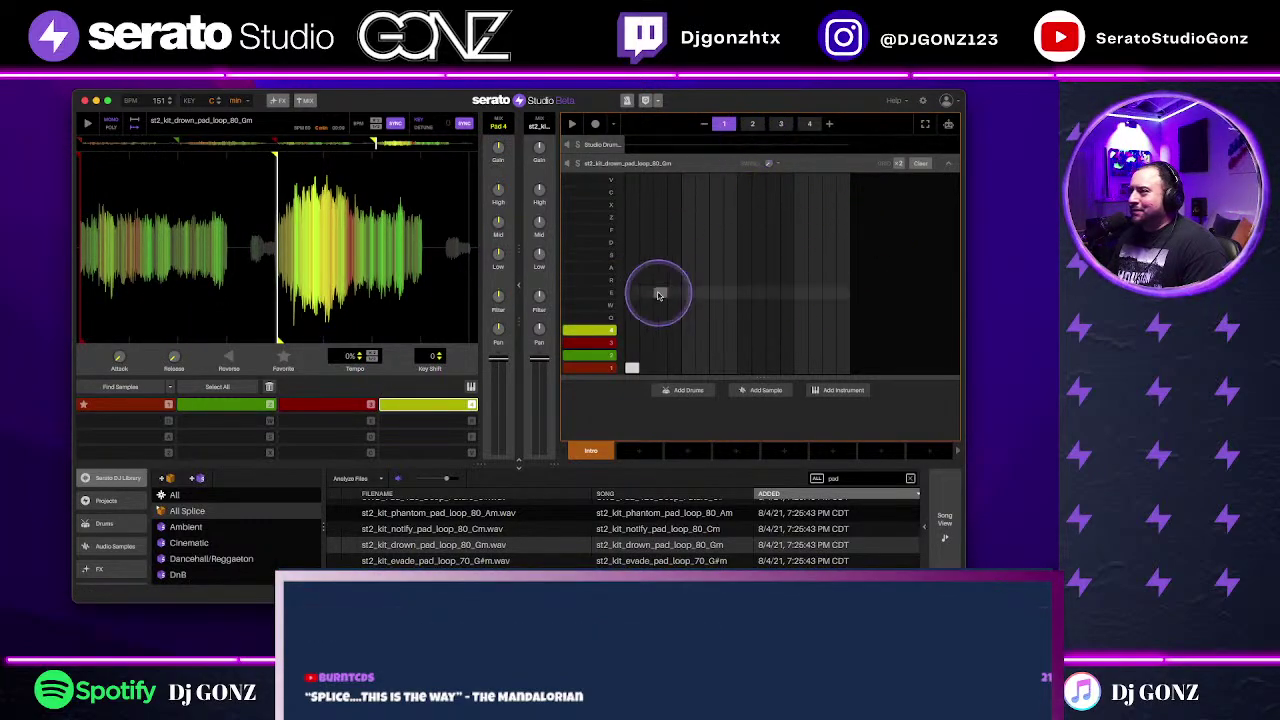
click(752, 123)
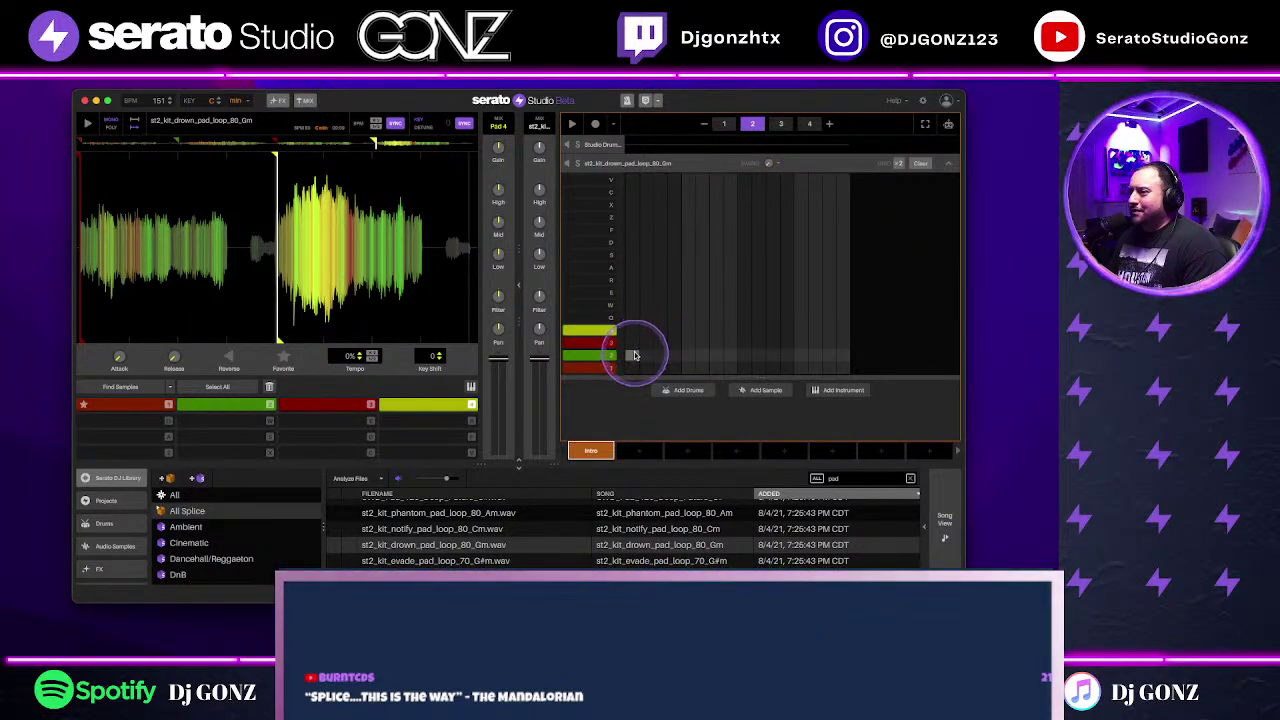
click(780, 123)
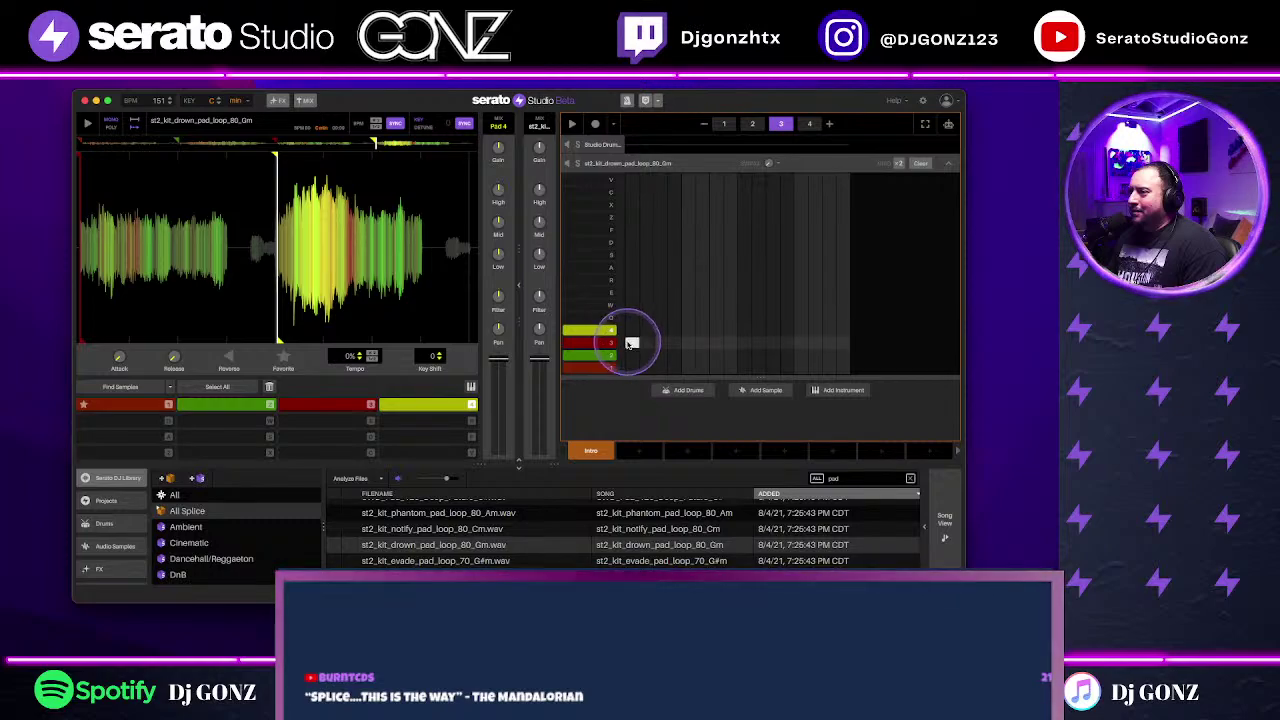
click(809, 123)
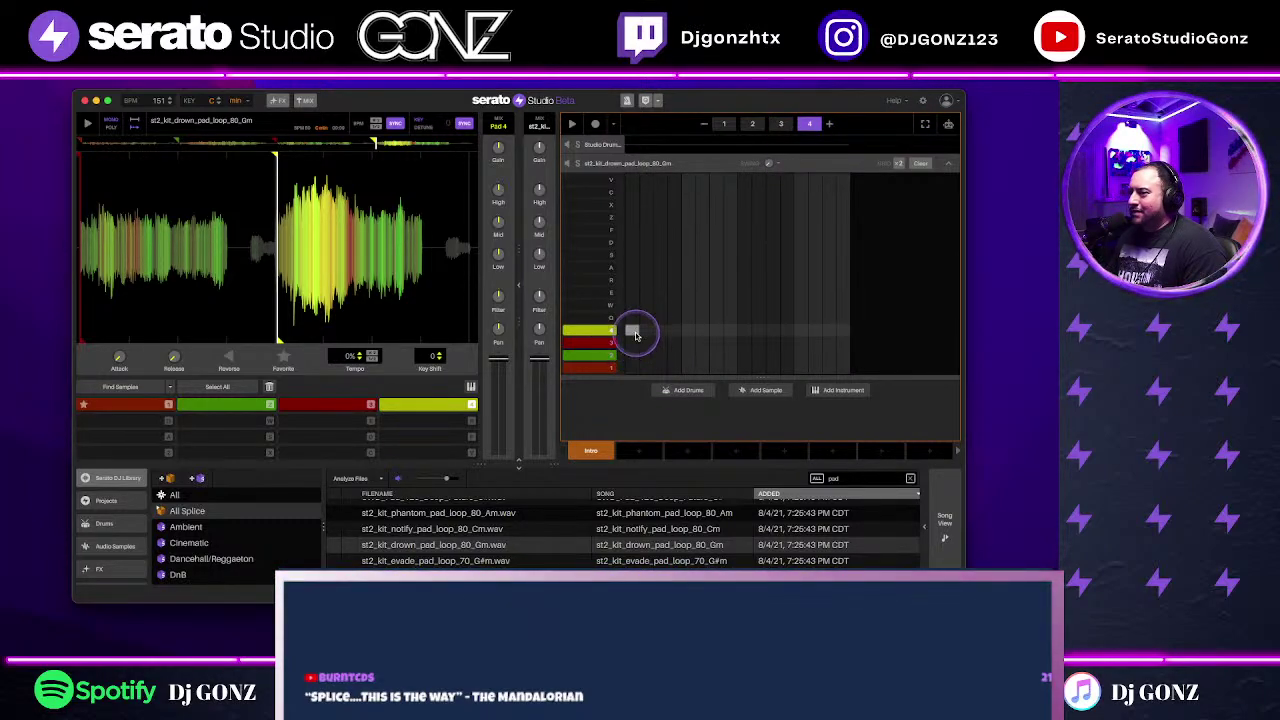
Step: Show the deck's effect slots and browse the list of available effects
click(275, 101)
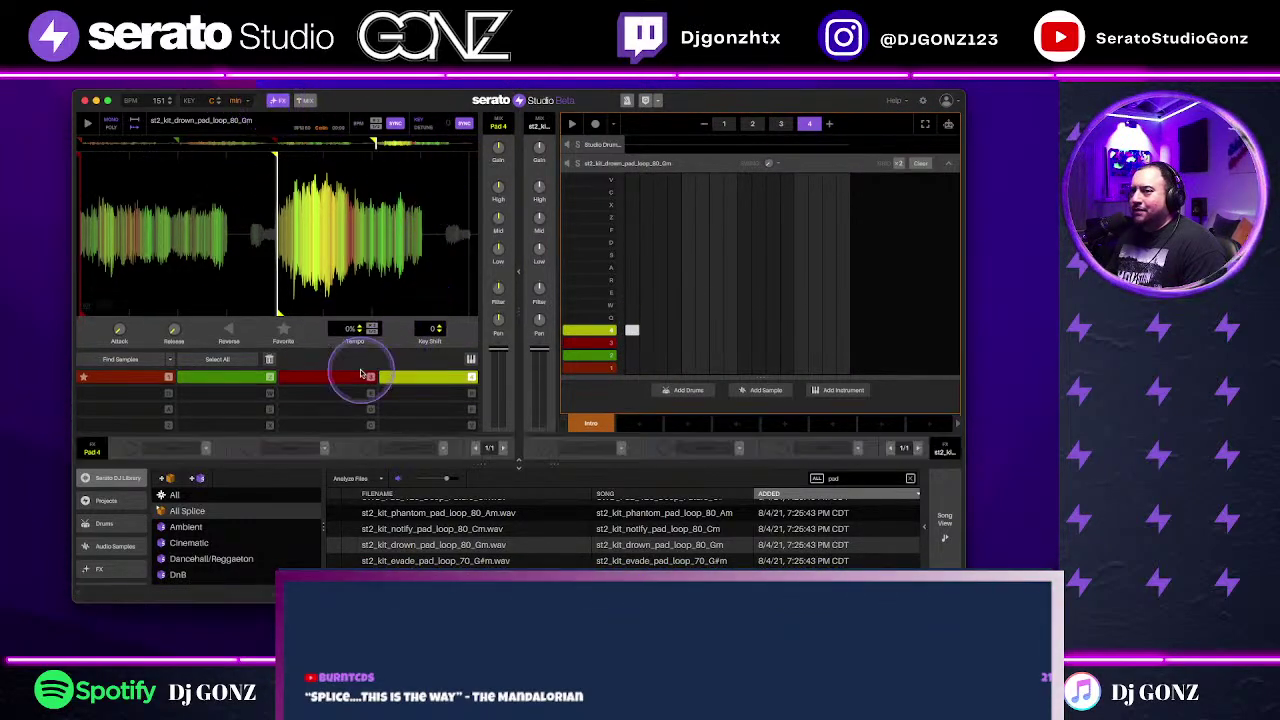
click(617, 449)
mouse_move(594, 508)
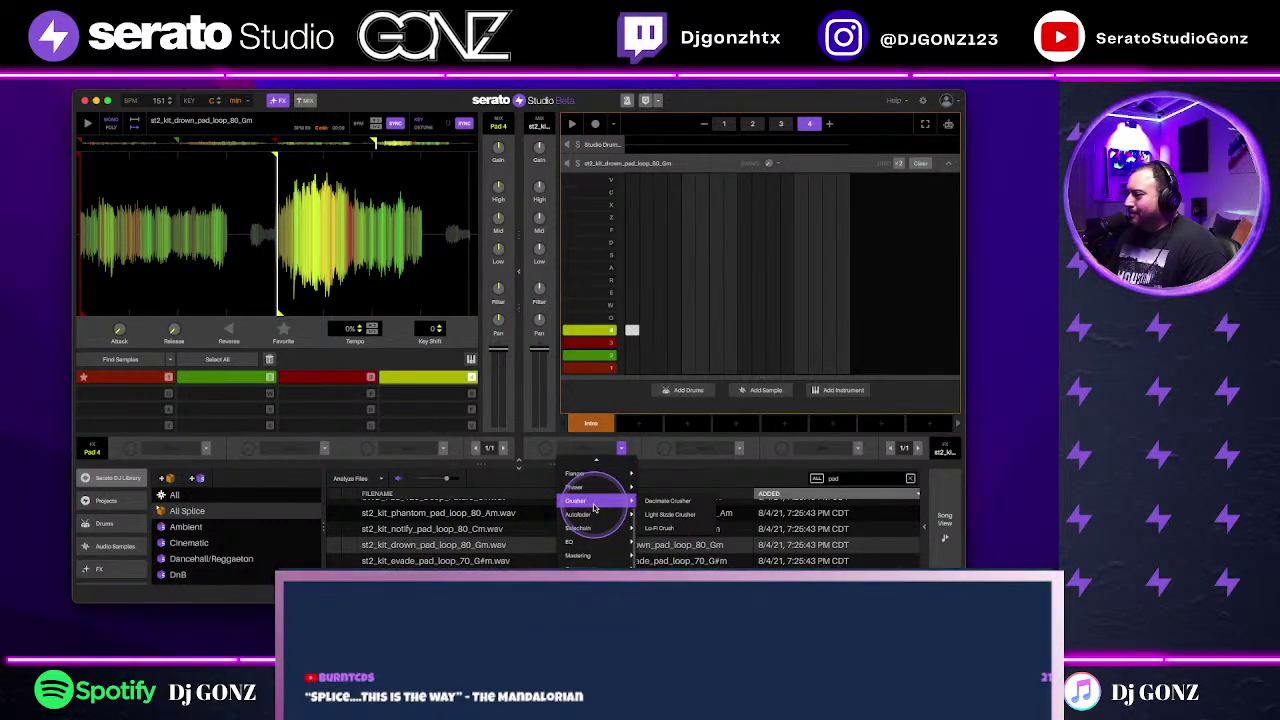
scroll(600, 520, up, 3)
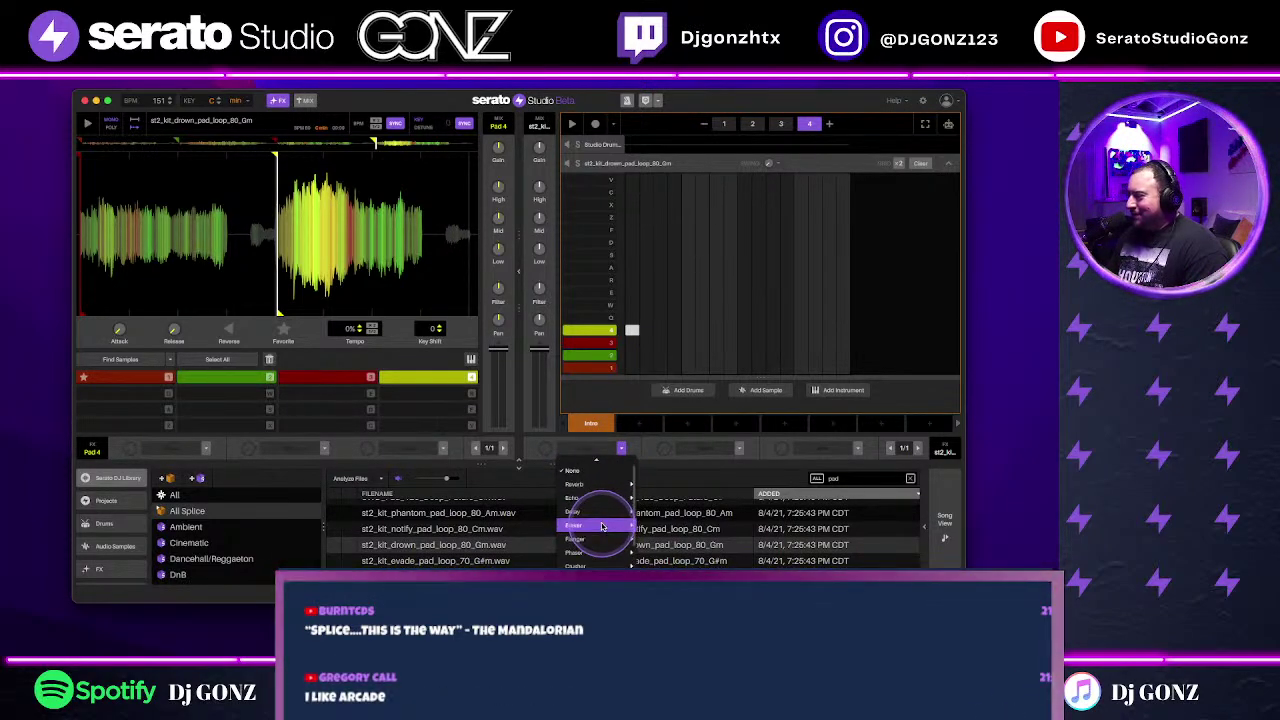
scroll(602, 526, down, 3)
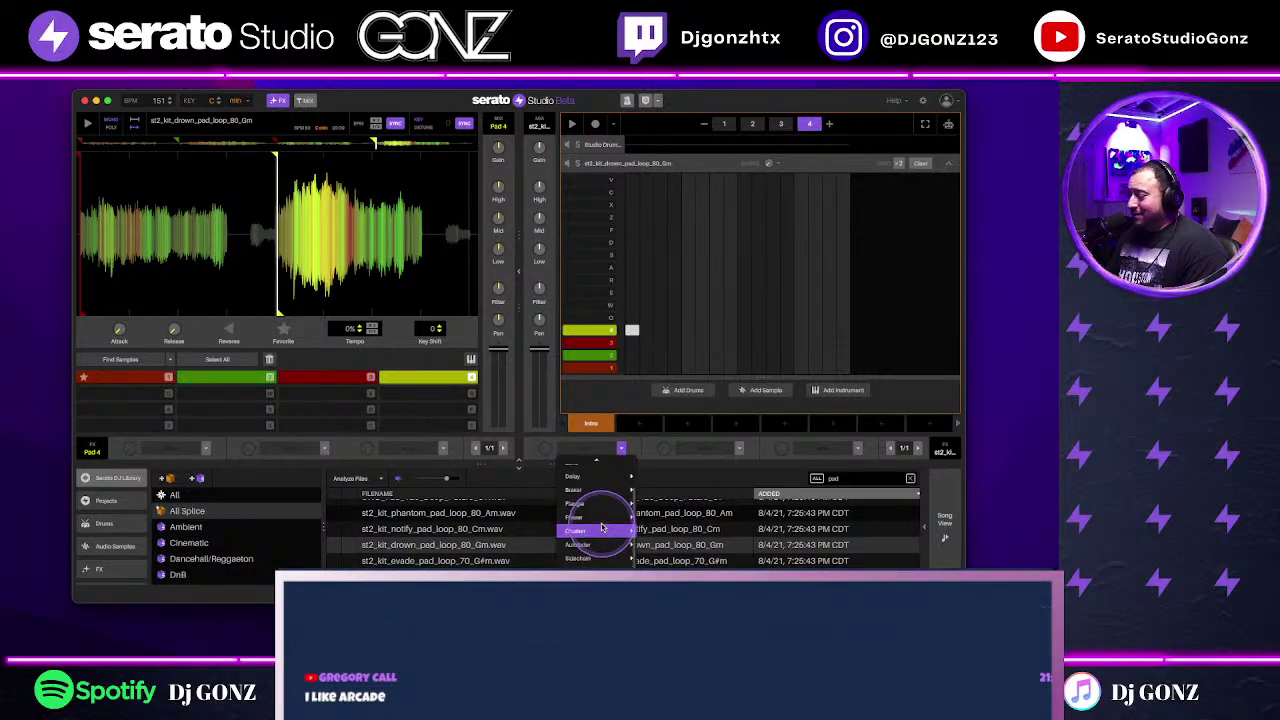
mouse_move(600, 544)
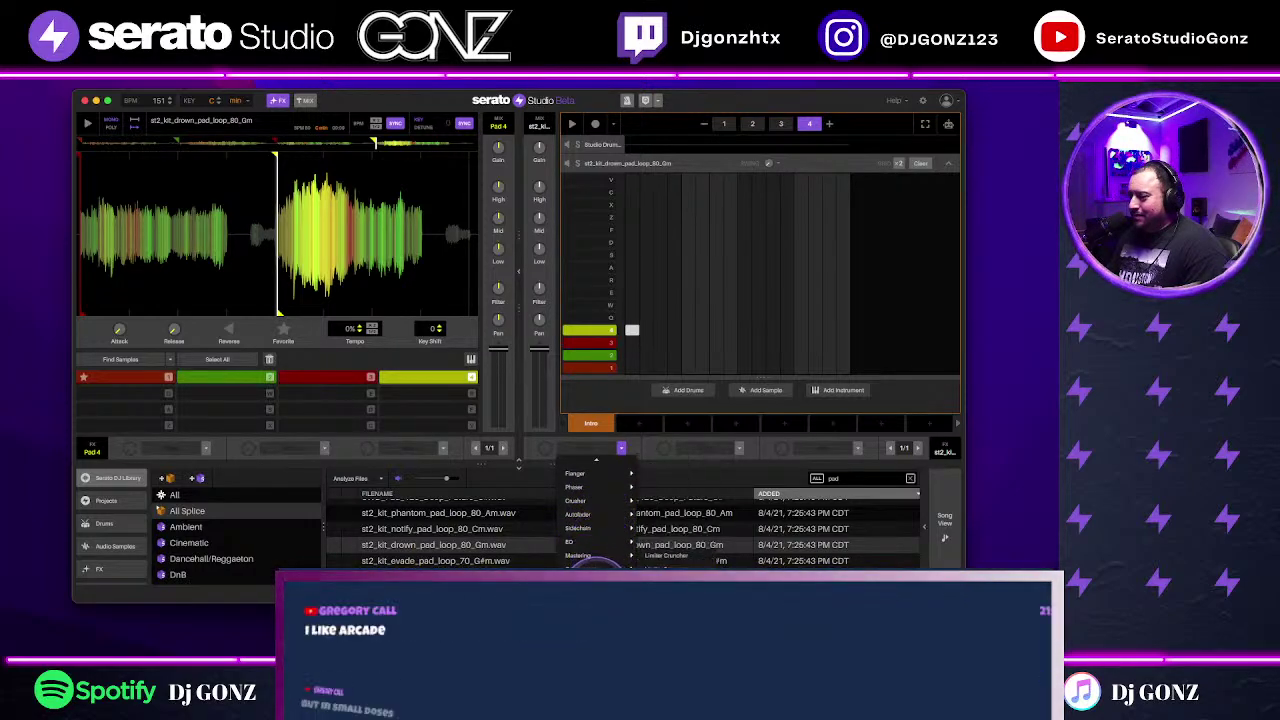
scroll(109, 529, down, 3)
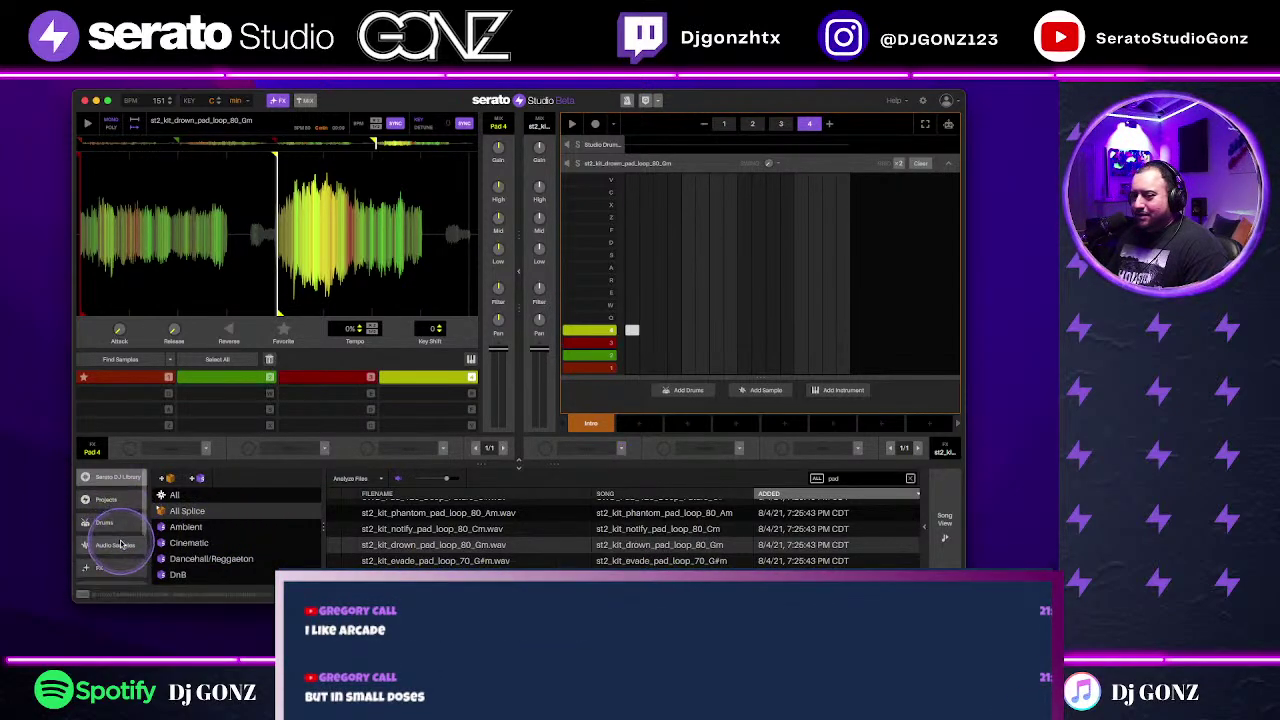
Step: Load ValhallaVintageVerb from Plugins into the deck's FX slot and start playback
click(112, 535)
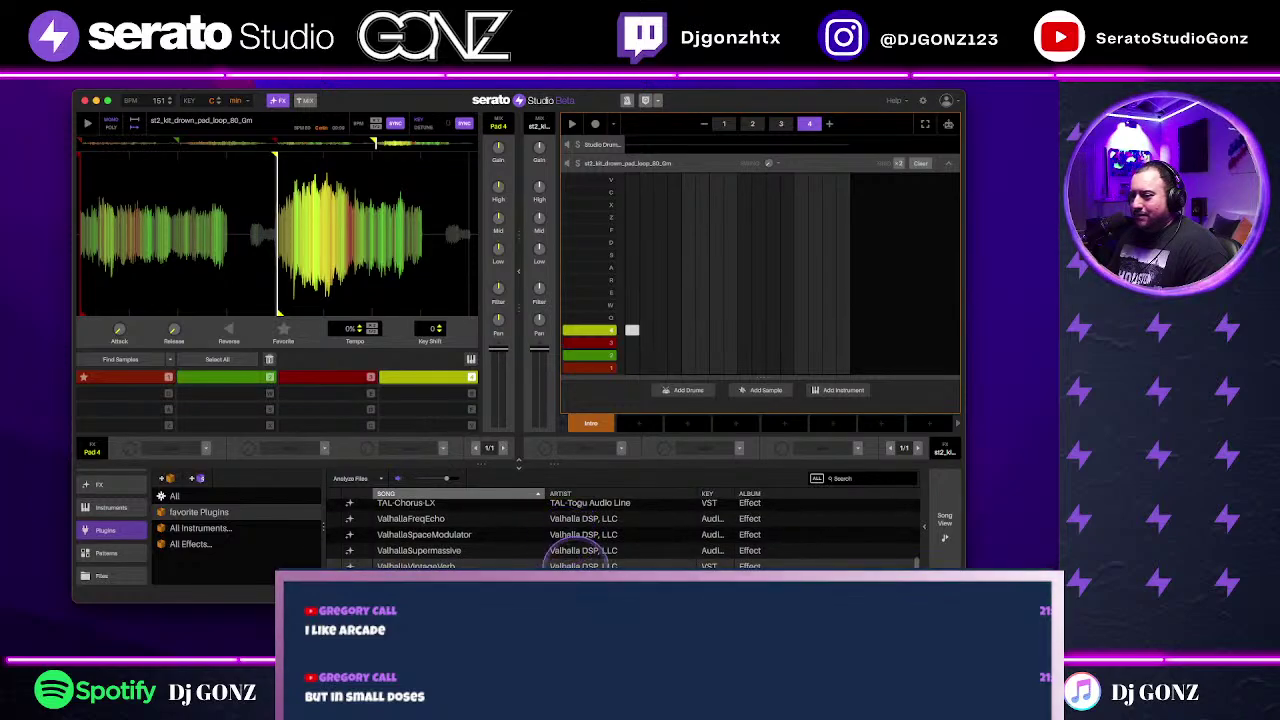
drag(584, 563, 586, 448)
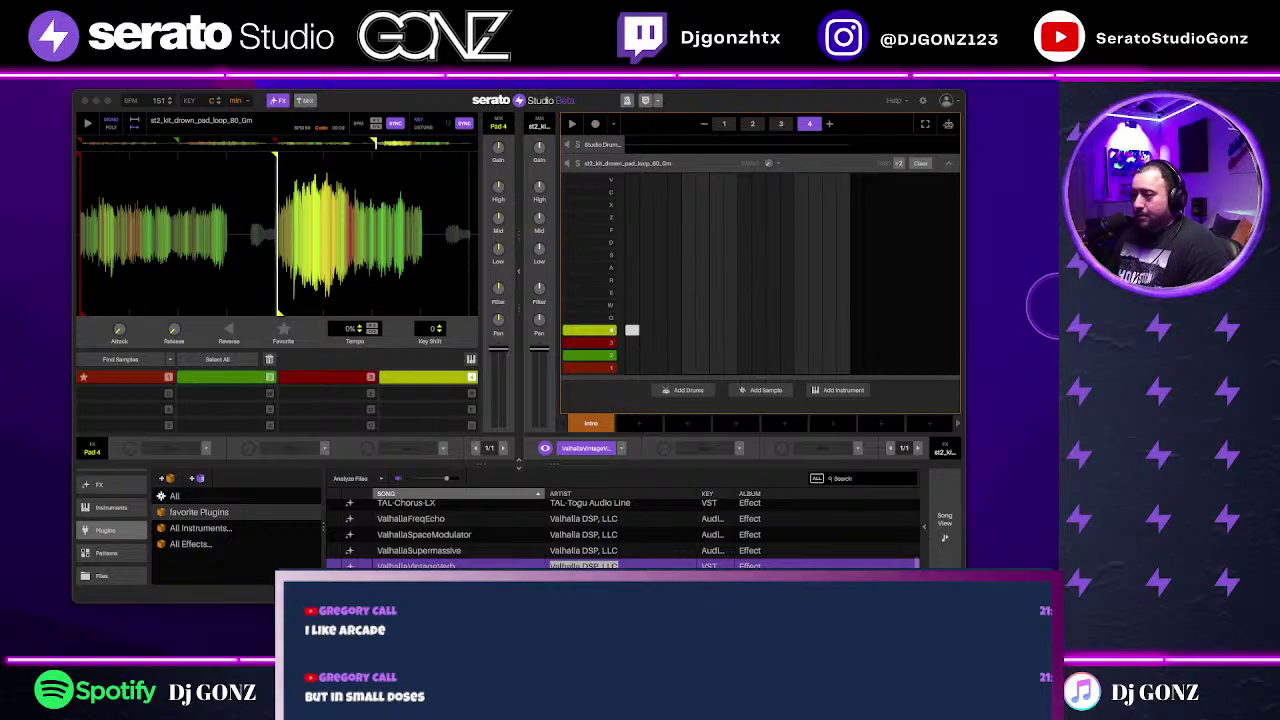
key(space)
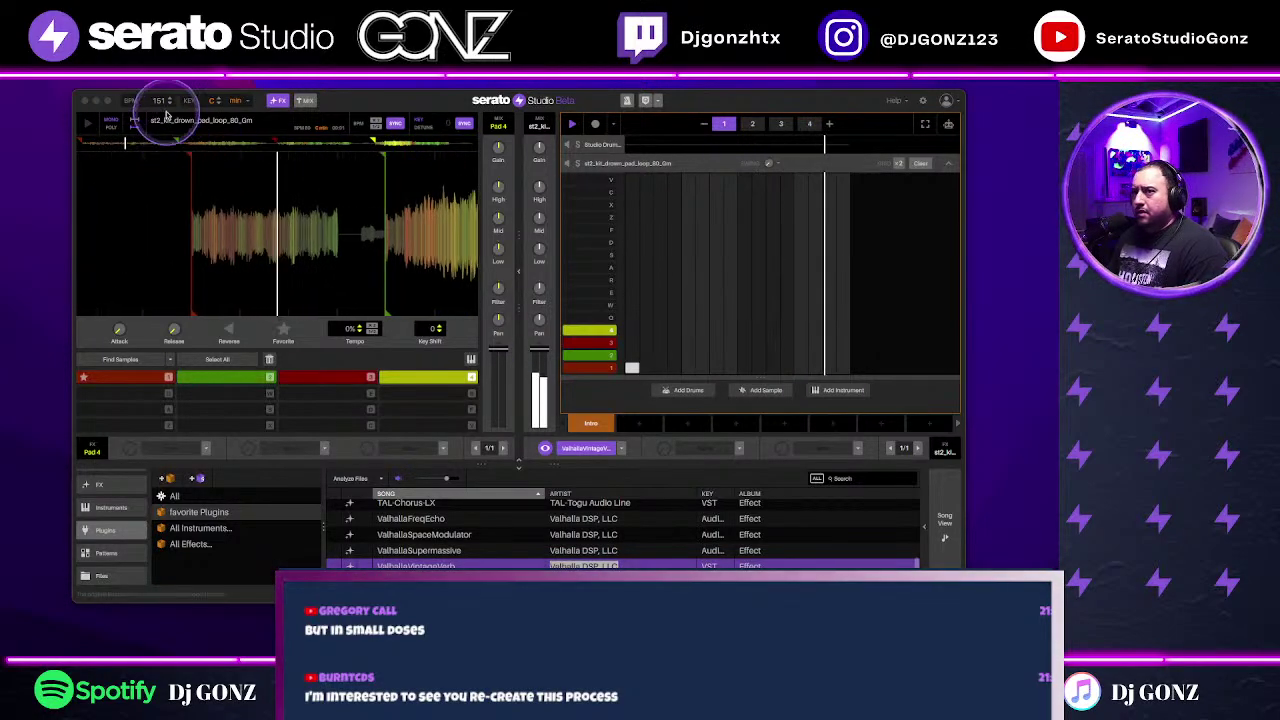
Step: Extend the scene to eight bars, start playback, and audition bars 2 through 4
click(830, 125)
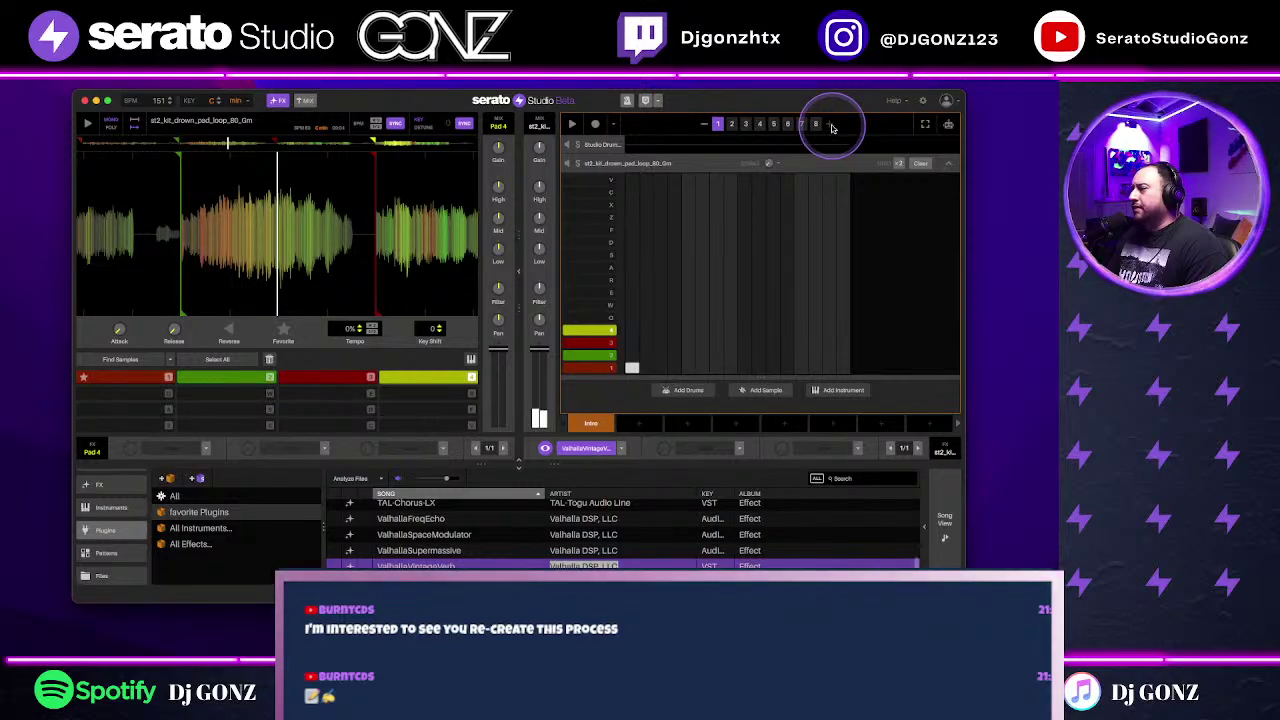
click(298, 152)
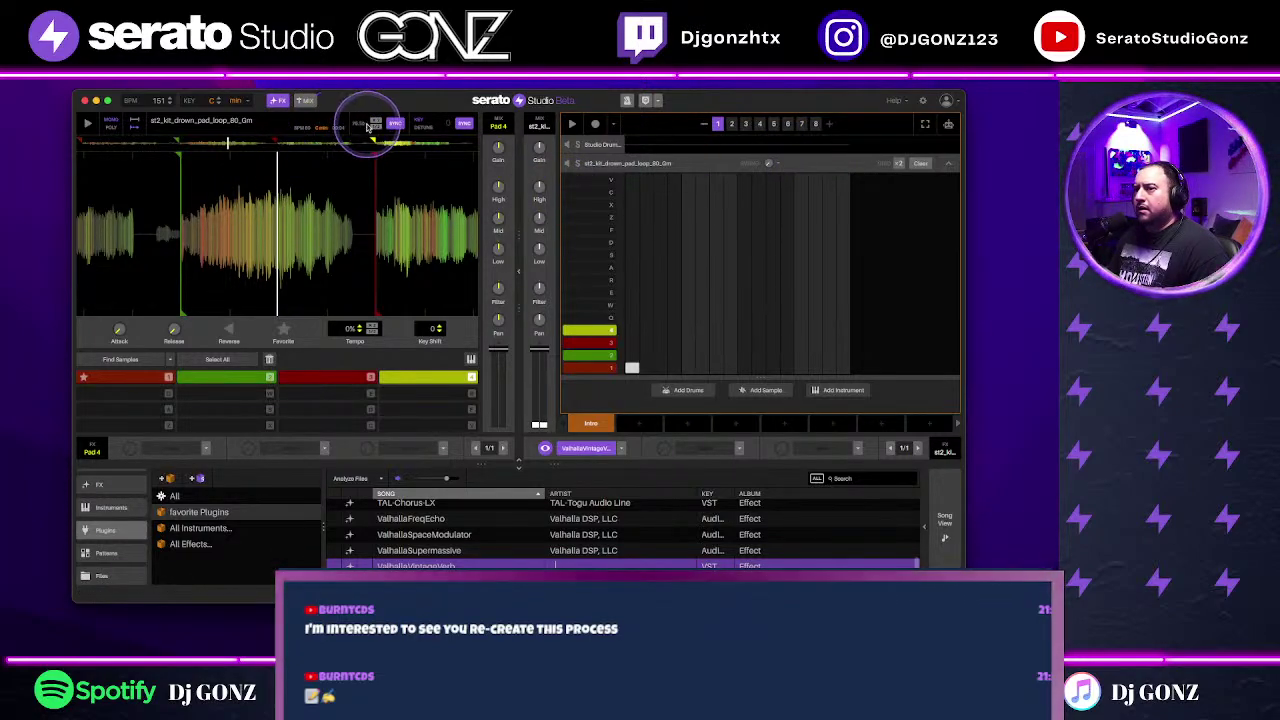
click(571, 124)
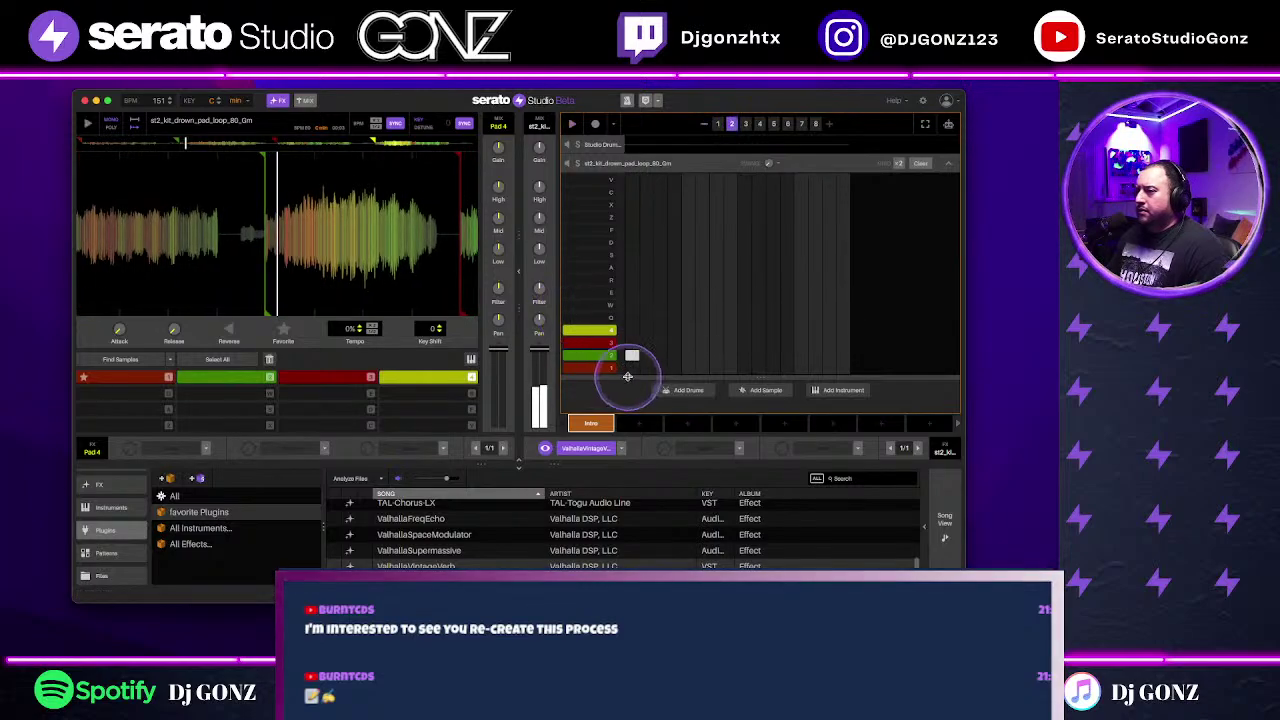
click(731, 125)
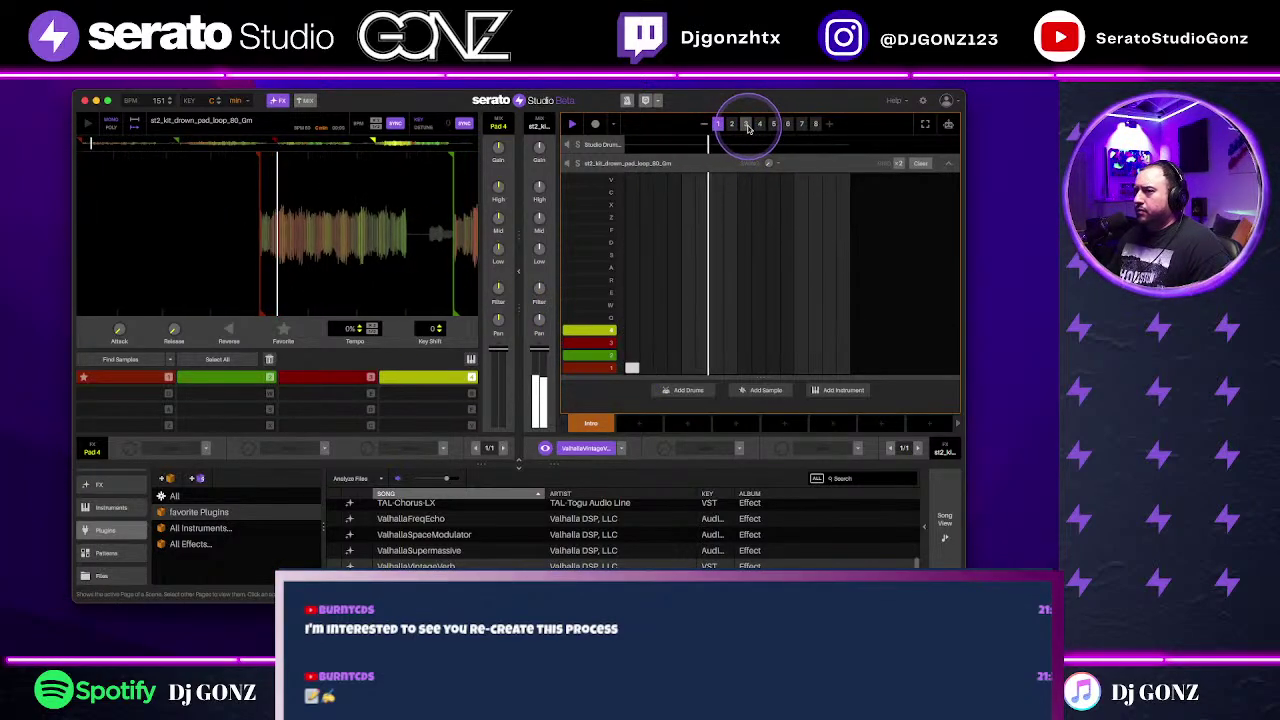
click(746, 124)
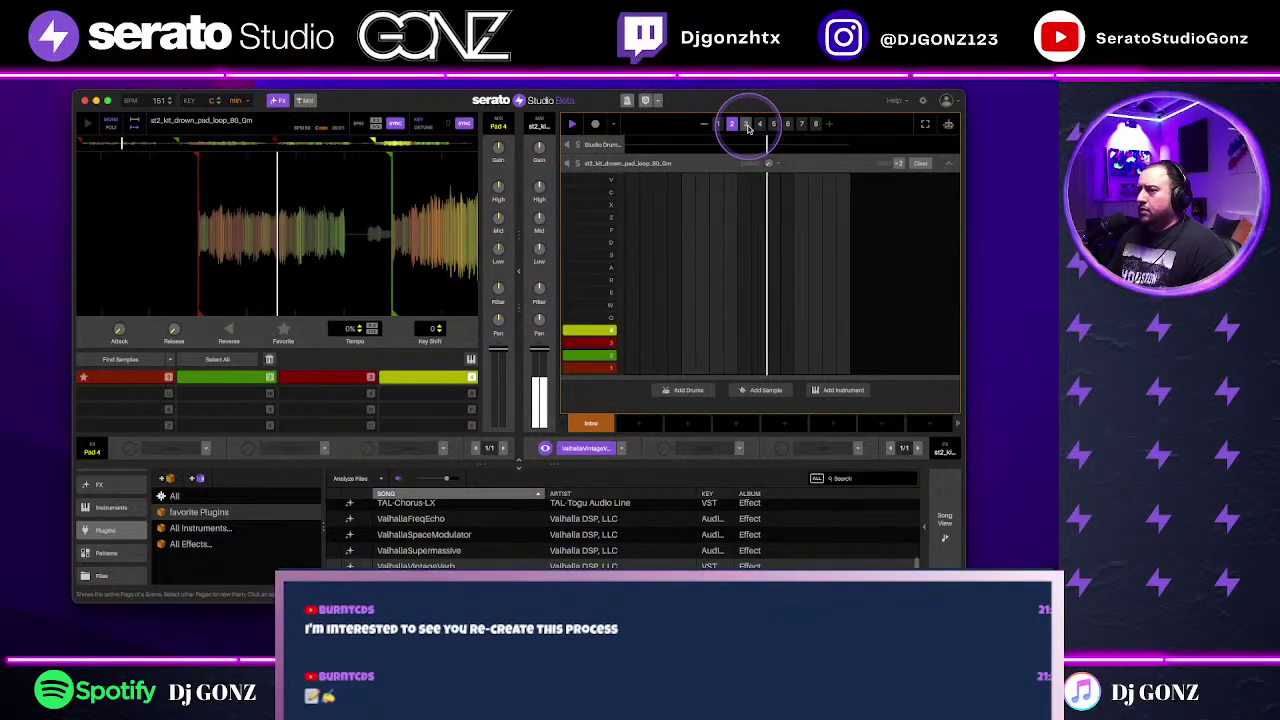
click(631, 354)
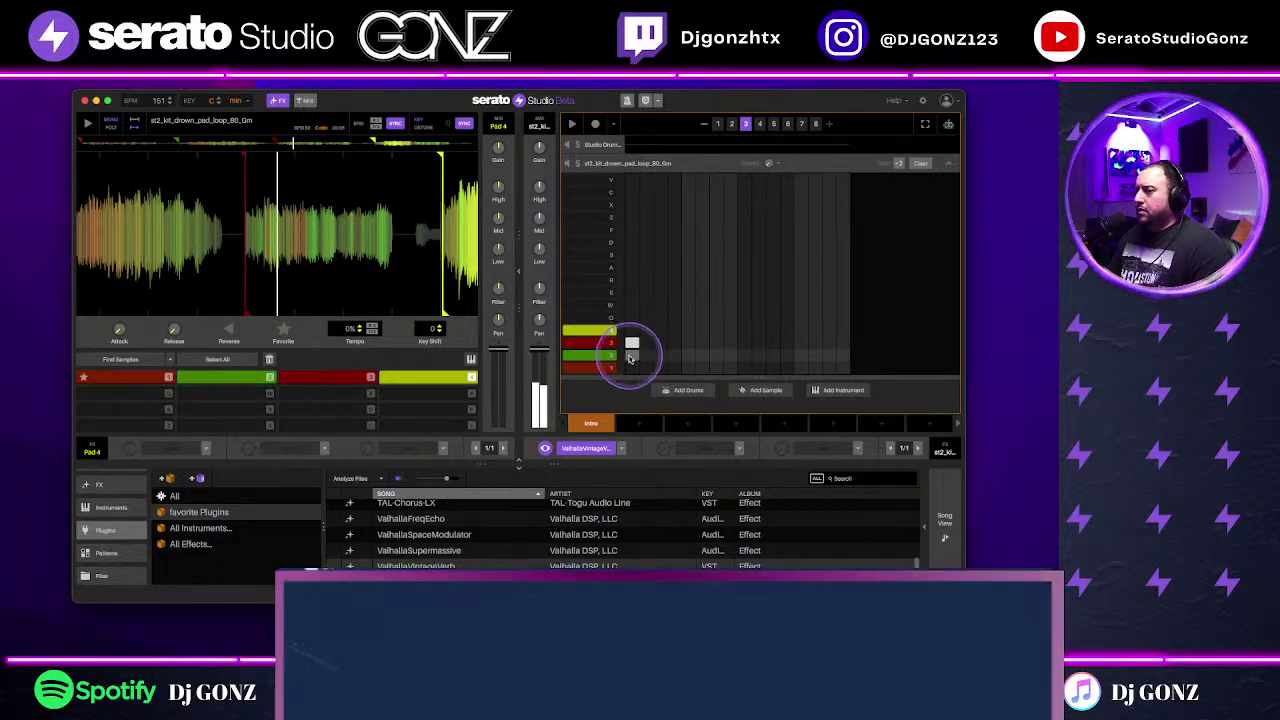
click(732, 124)
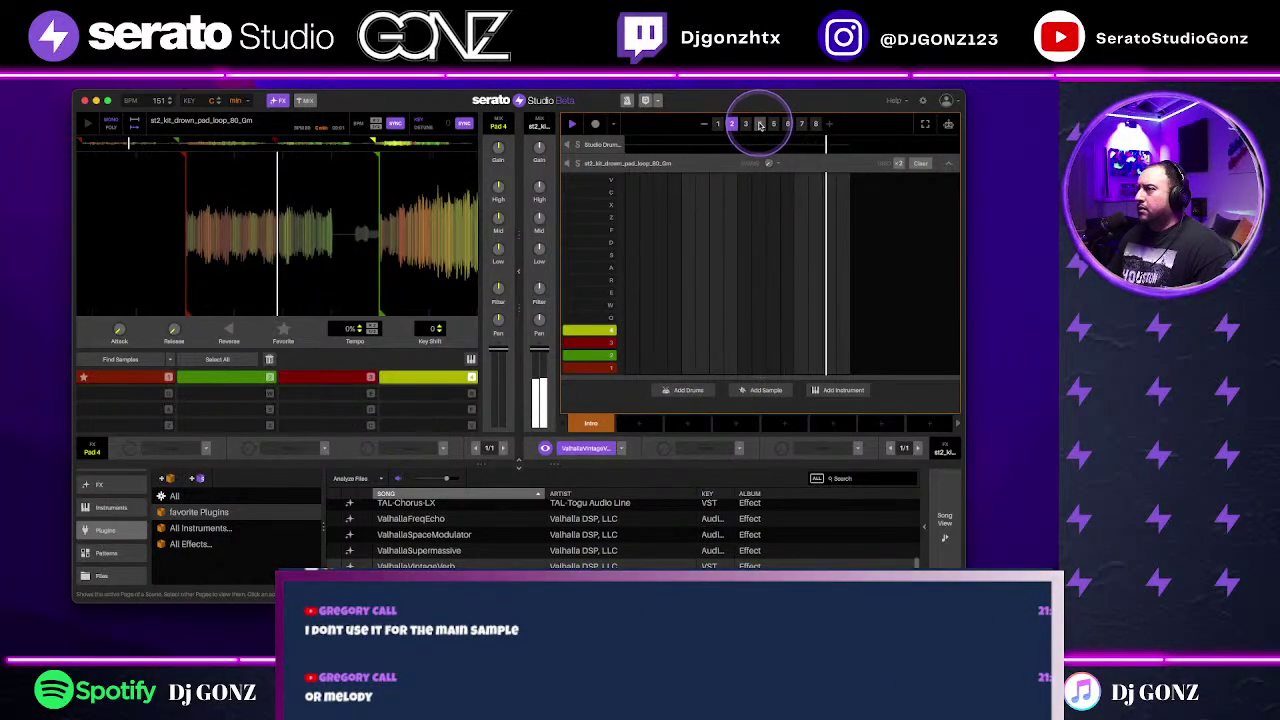
click(747, 124)
click(759, 124)
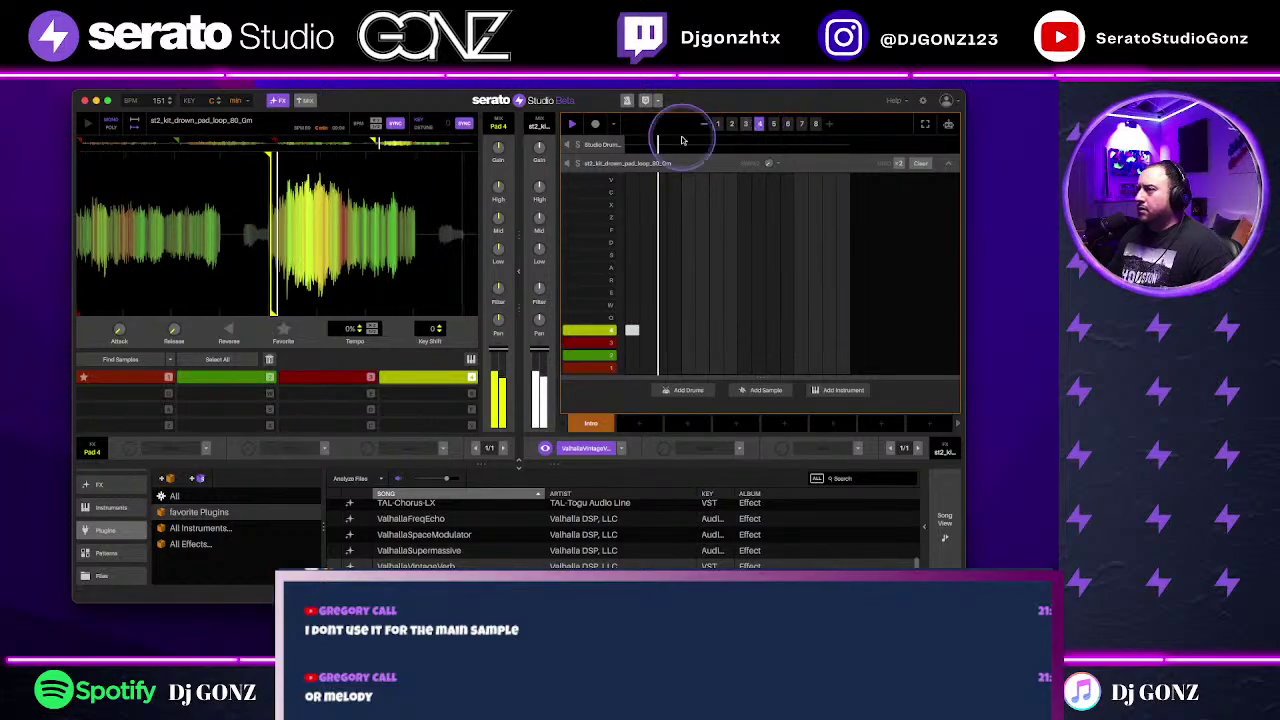
Step: Audition bars 4 to 7 while adding row steps, then shrink the scene to four bars
click(632, 330)
click(773, 124)
click(632, 342)
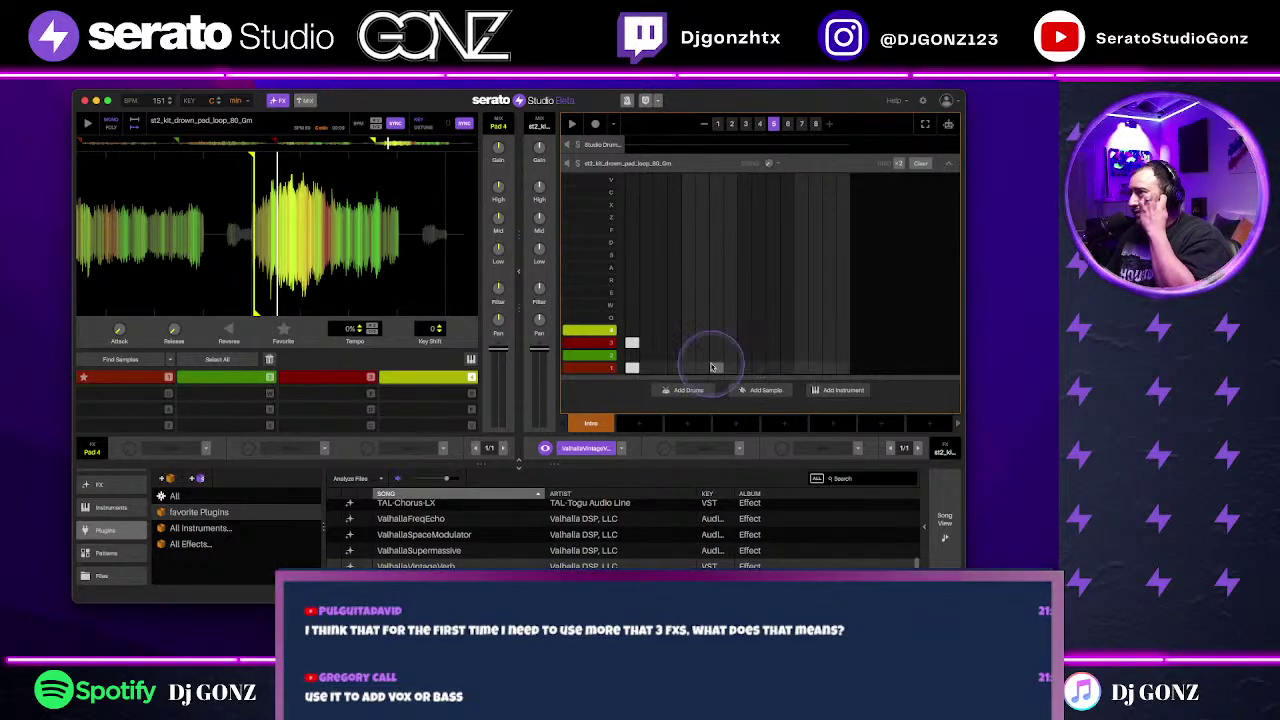
click(759, 126)
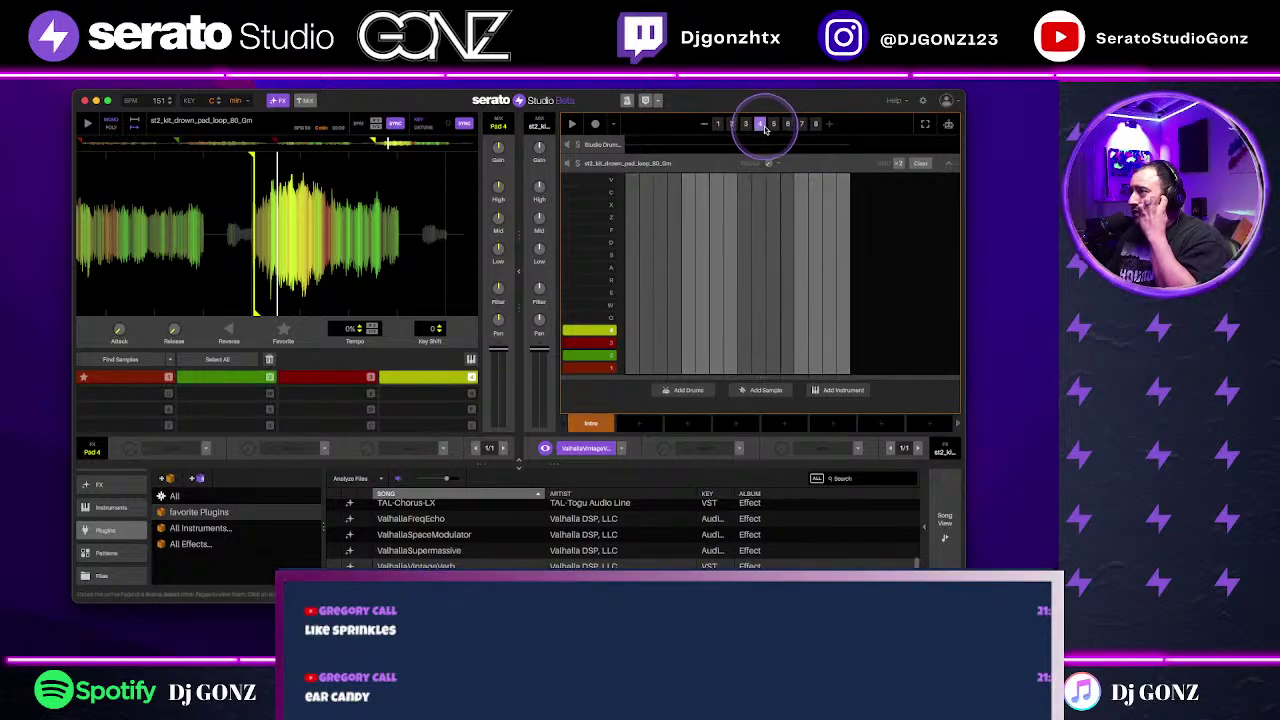
click(773, 124)
click(632, 367)
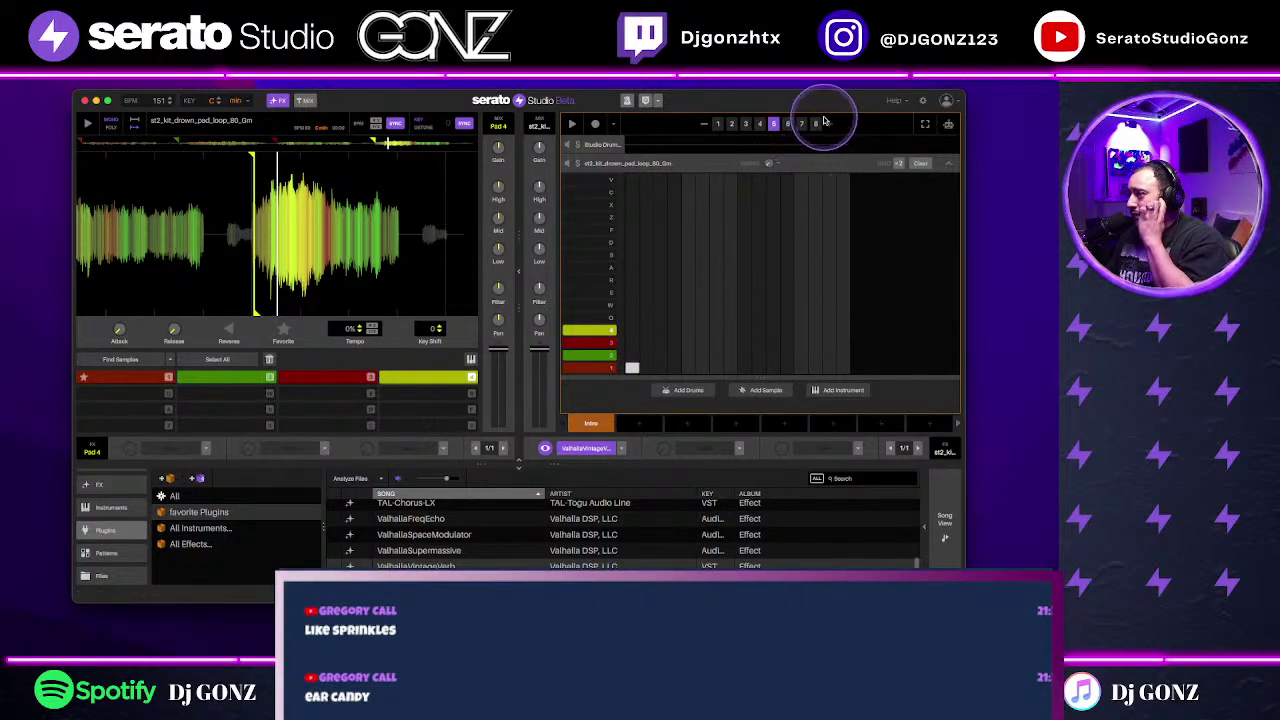
click(787, 124)
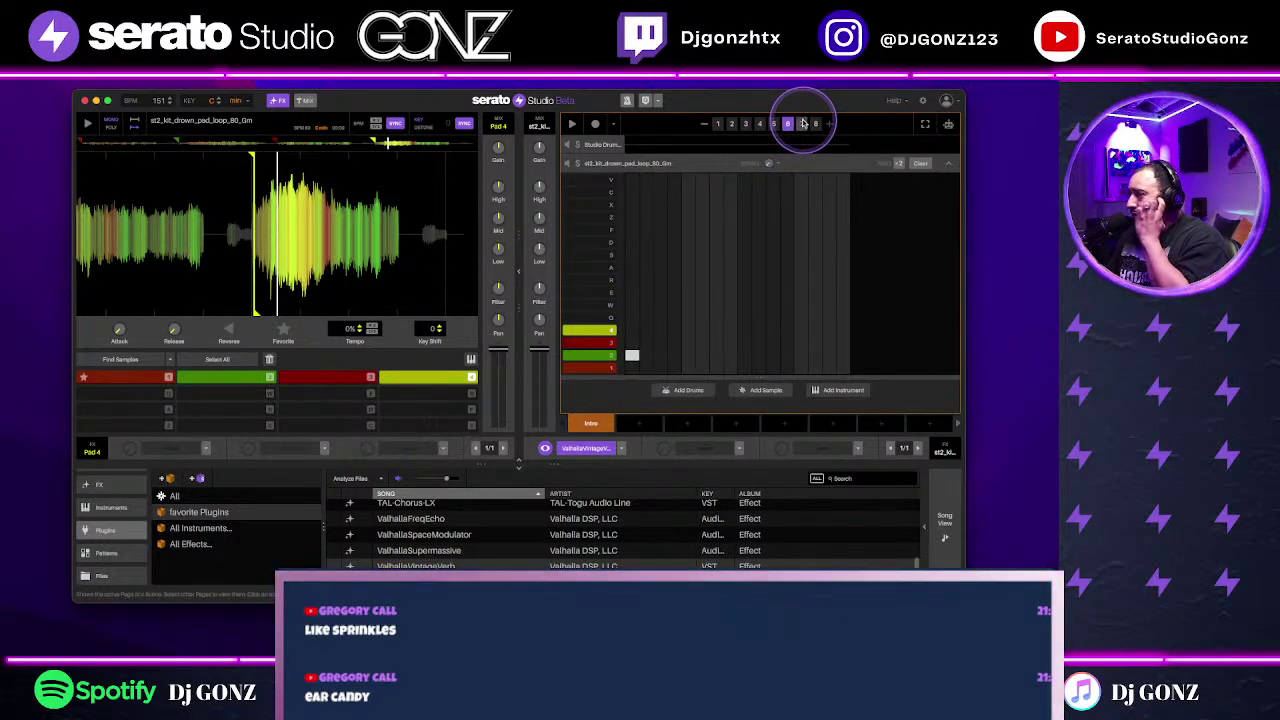
click(802, 124)
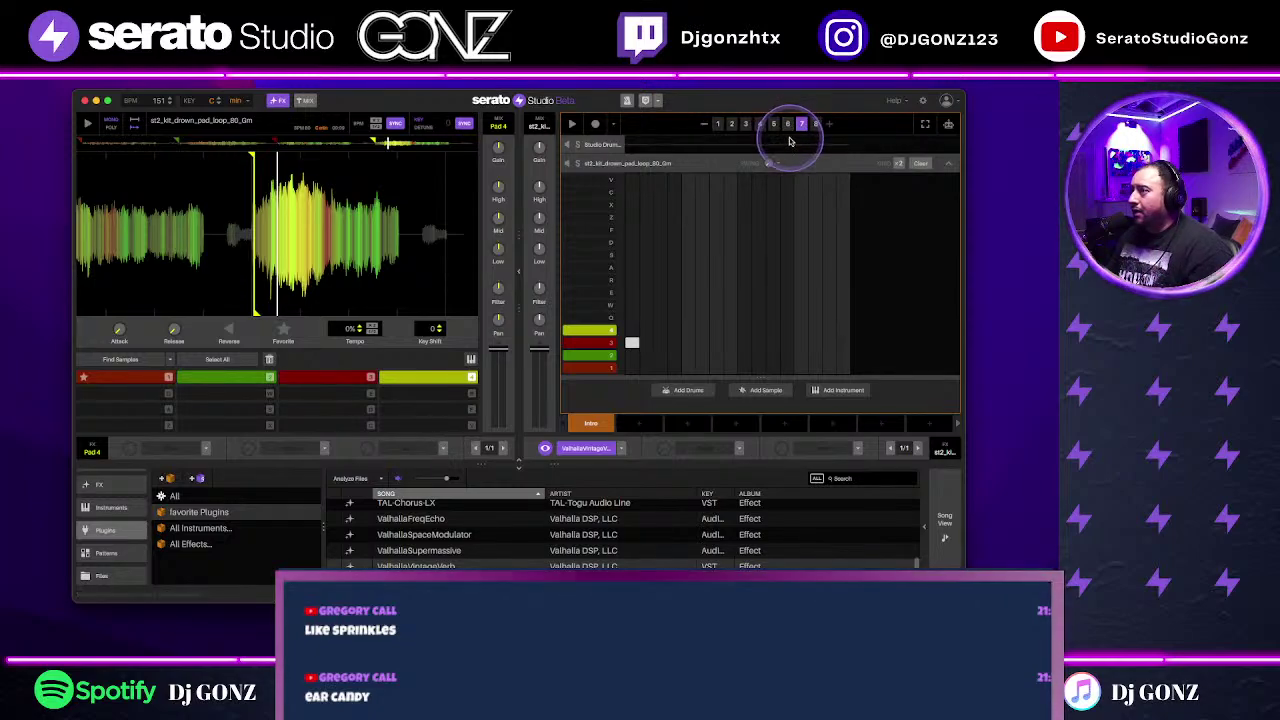
click(703, 127)
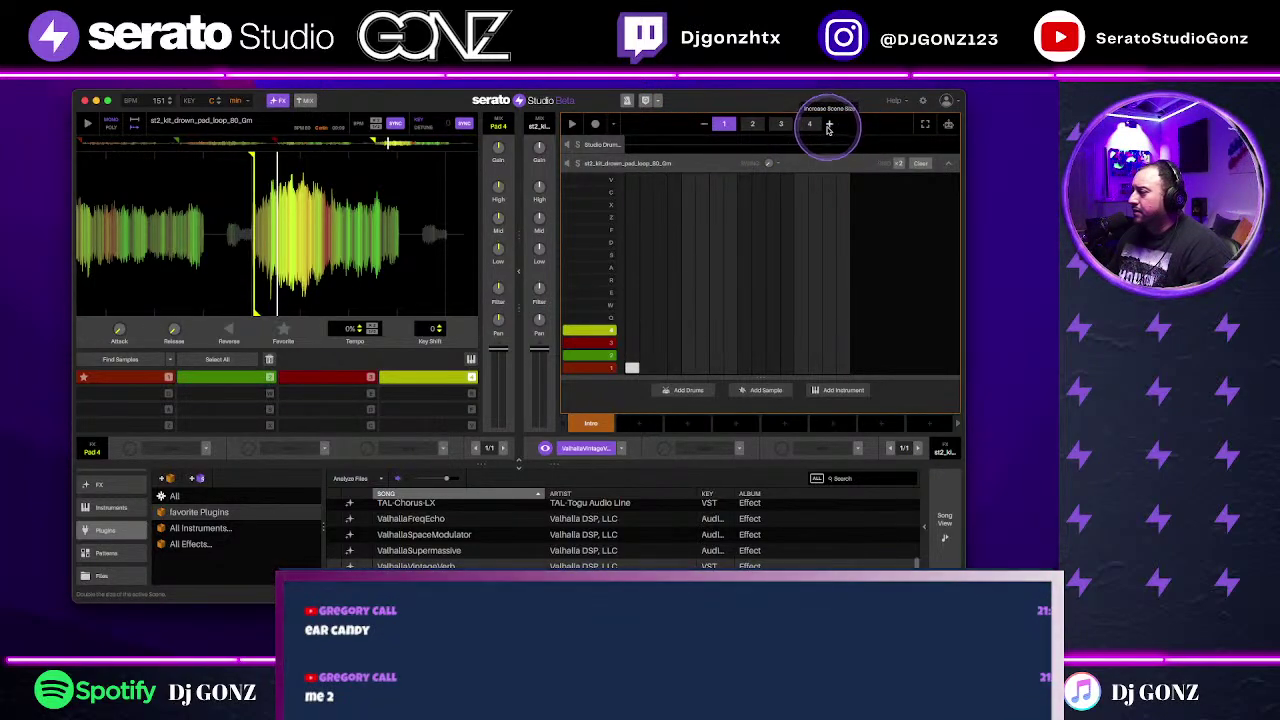
key(space)
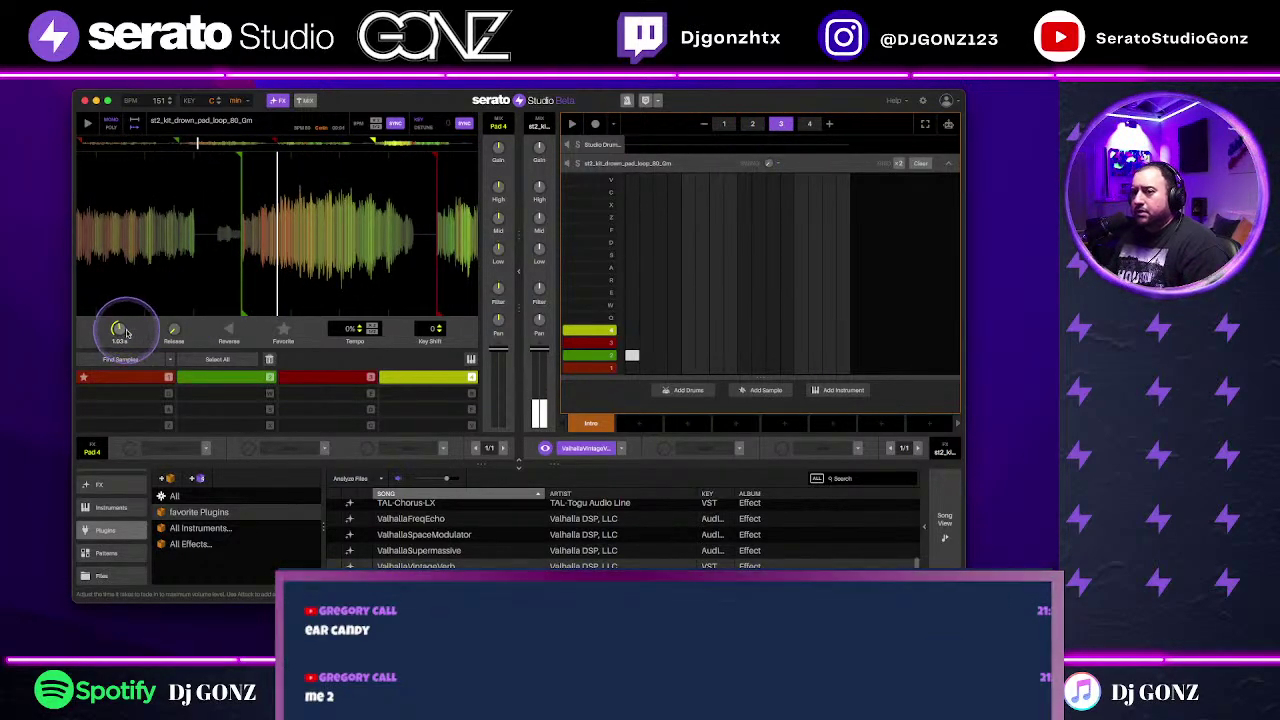
key(space)
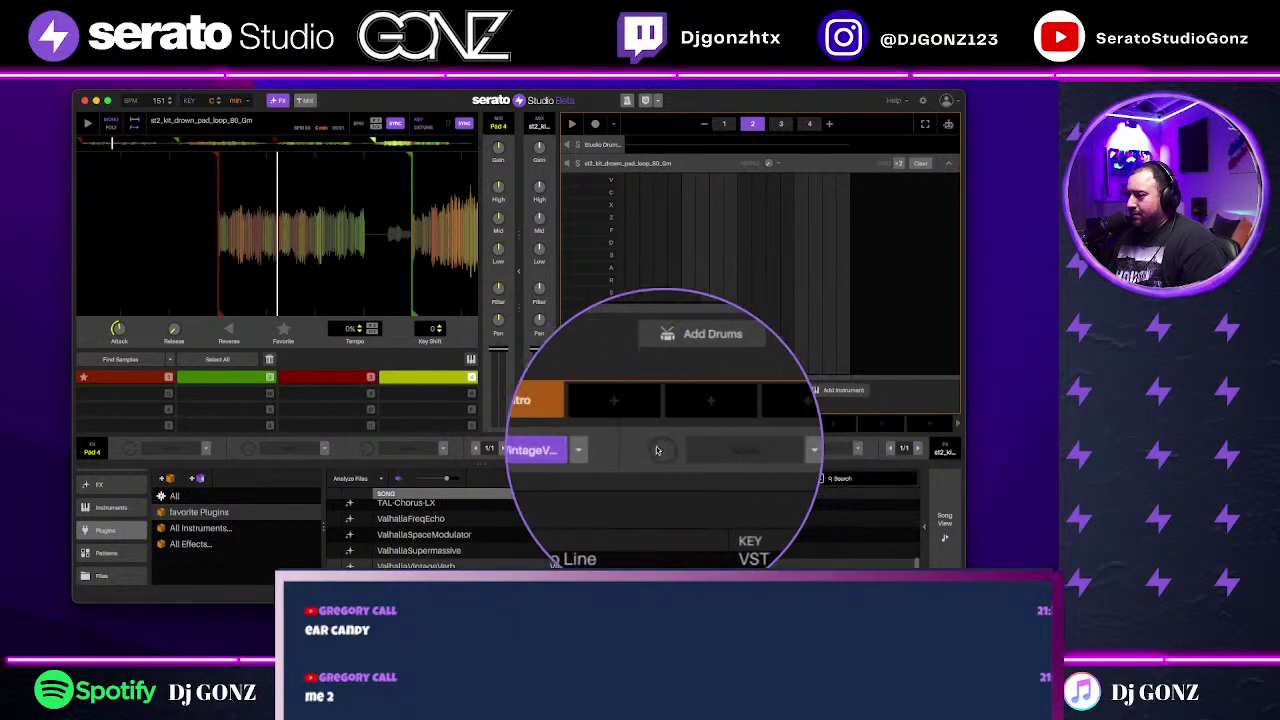
Step: Add an Echo preset in the second FX slot, shorten the scene to two bars, and trigger Pad 1
mouse_move(752, 430)
key(space)
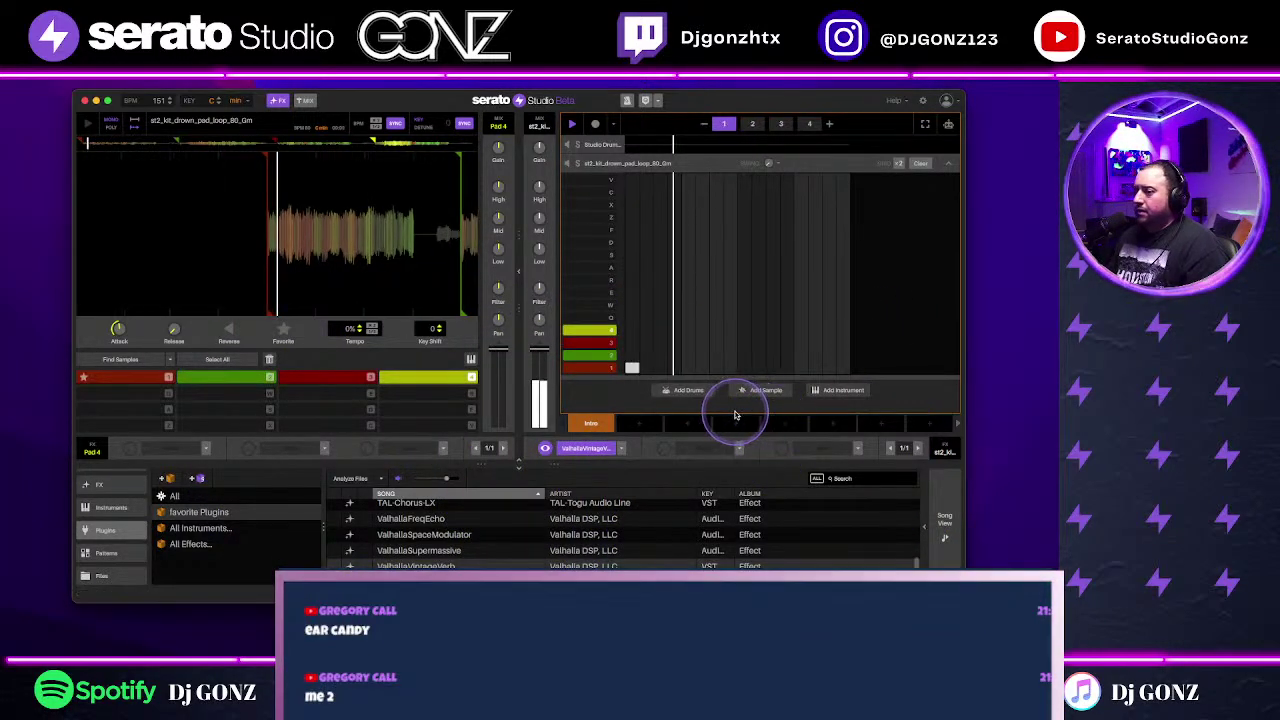
click(739, 449)
mouse_move(715, 498)
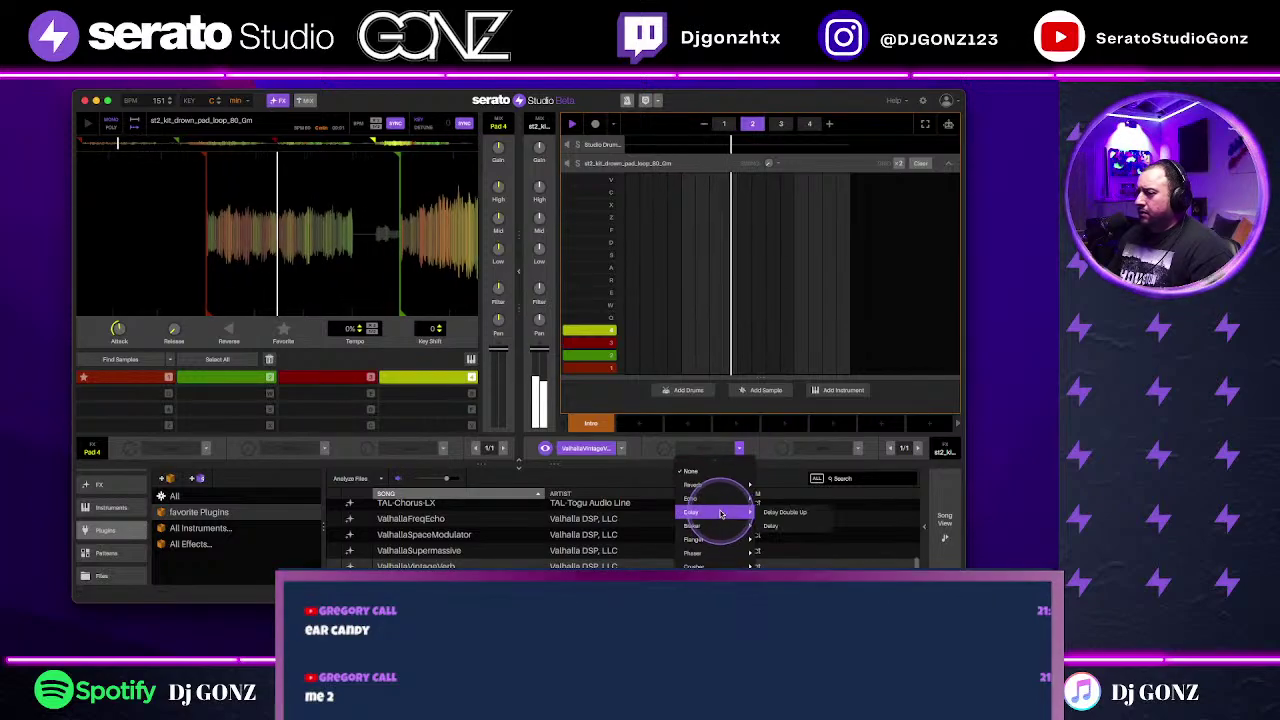
click(786, 509)
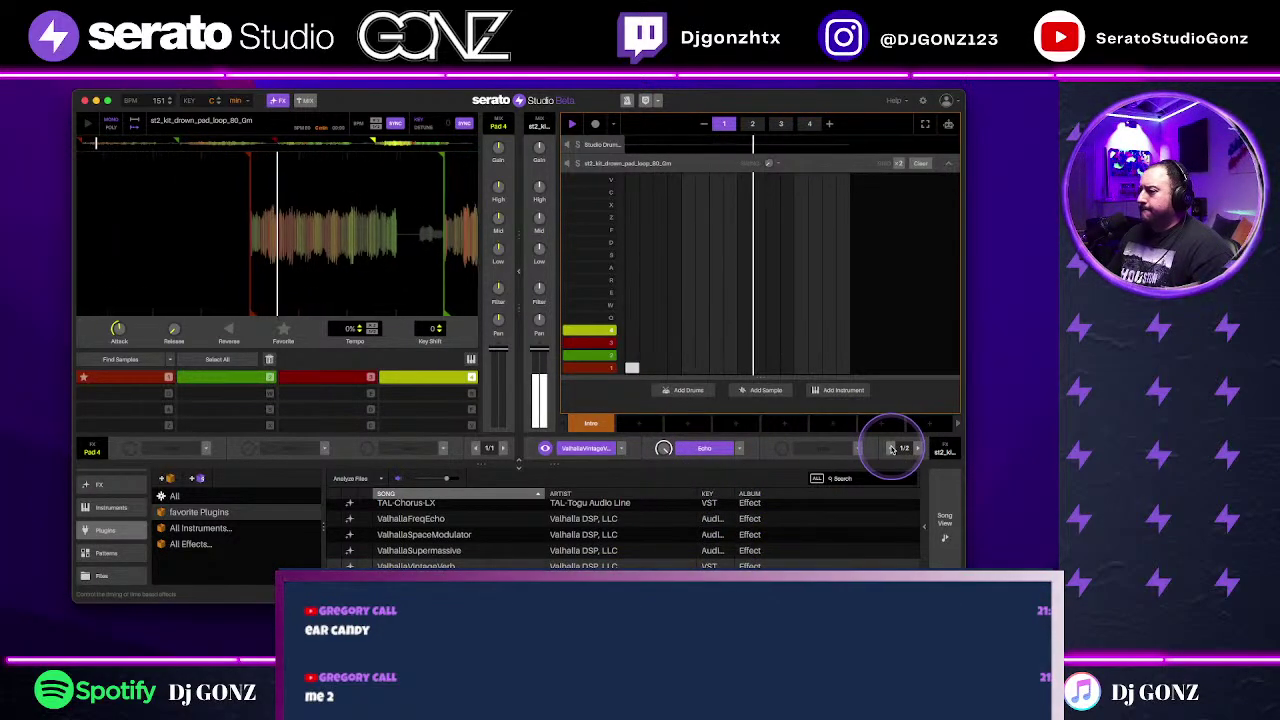
click(705, 124)
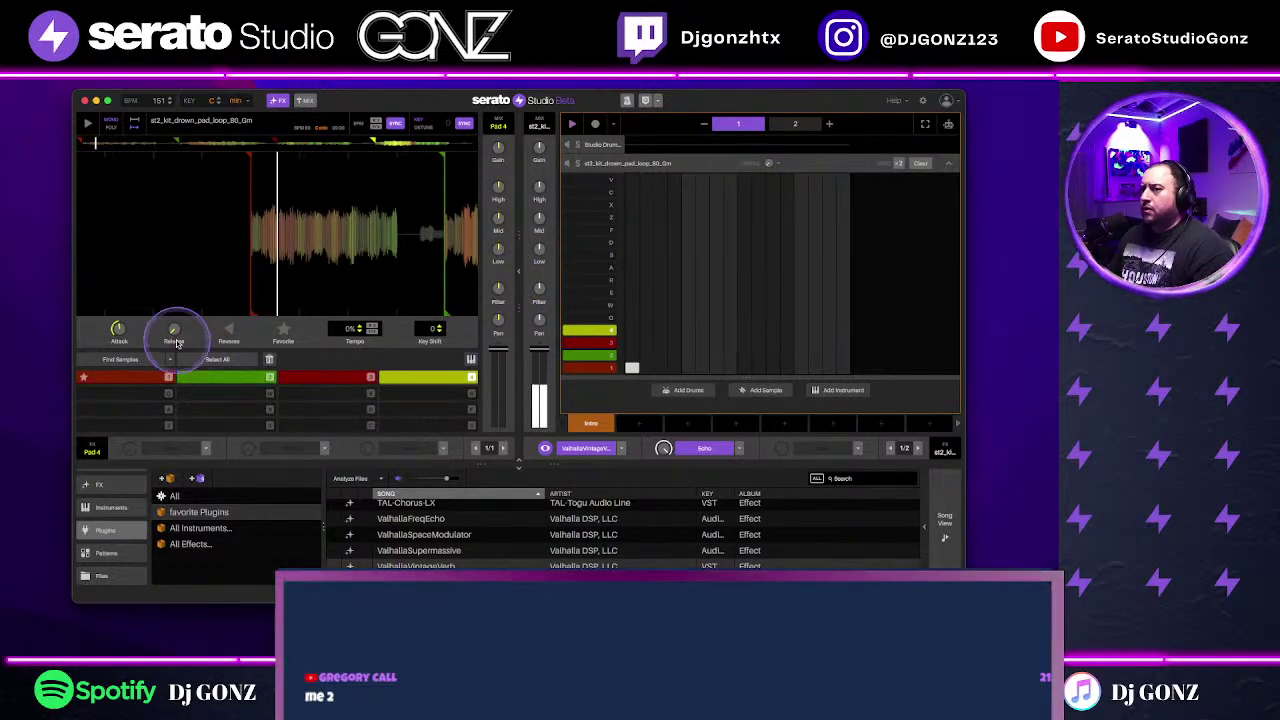
click(120, 376)
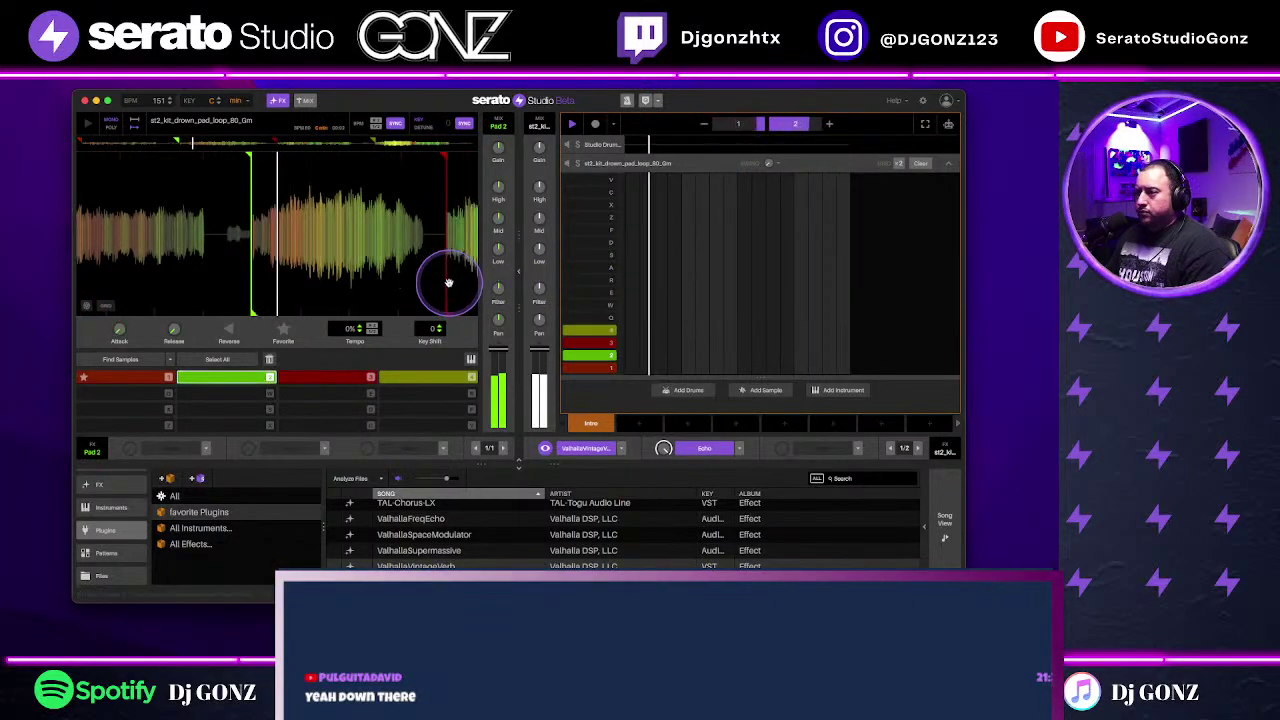
Step: Place a note in sequencer row 2, restart playback, and open the Serato DJ Library
click(630, 357)
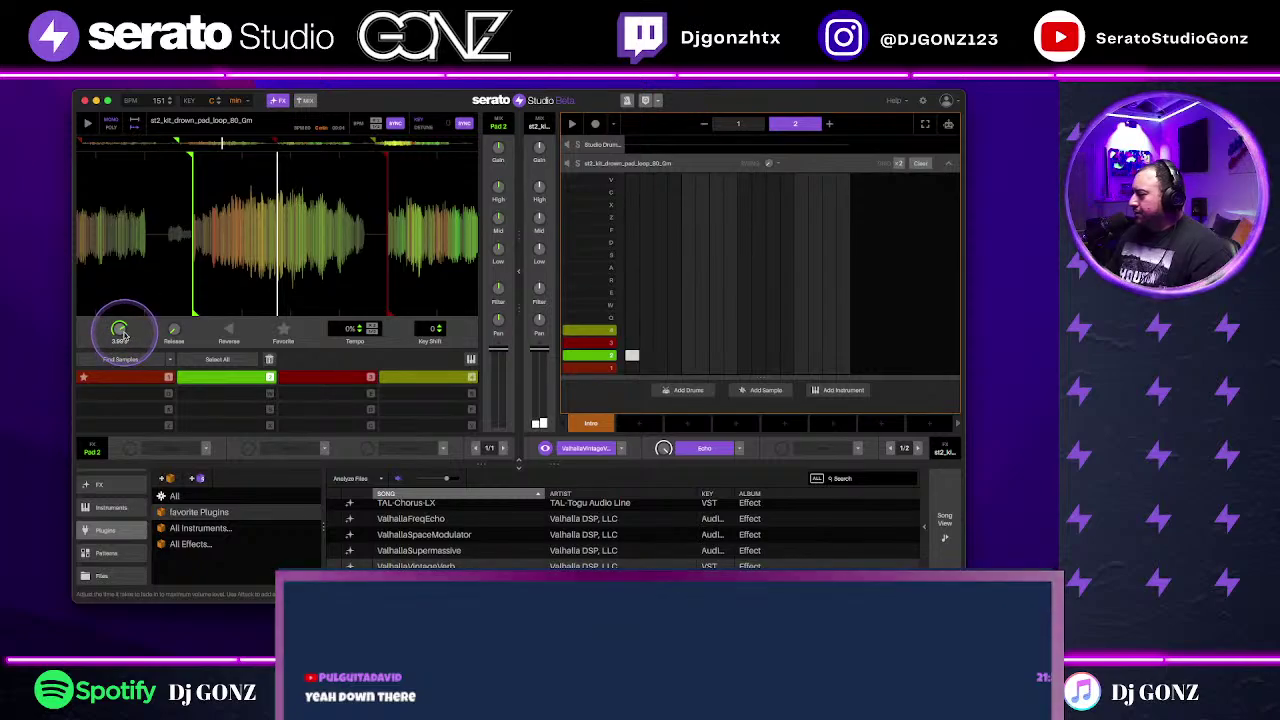
key(space)
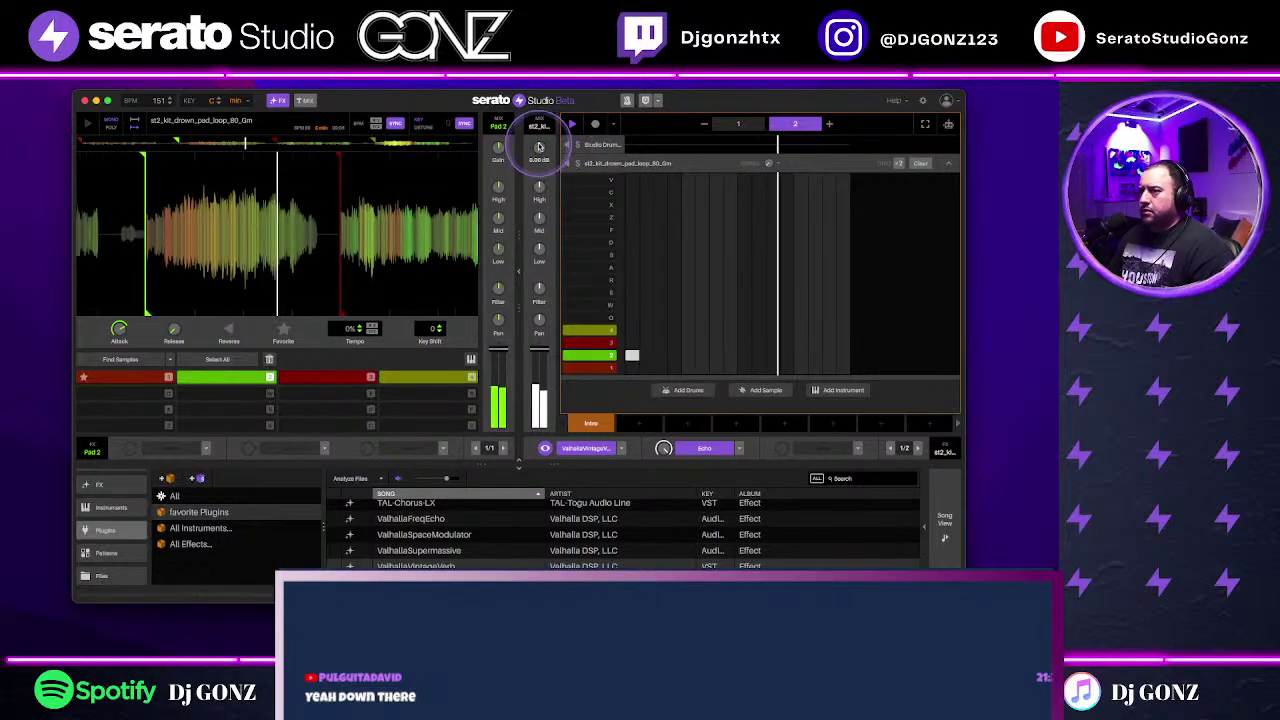
mouse_move(118, 330)
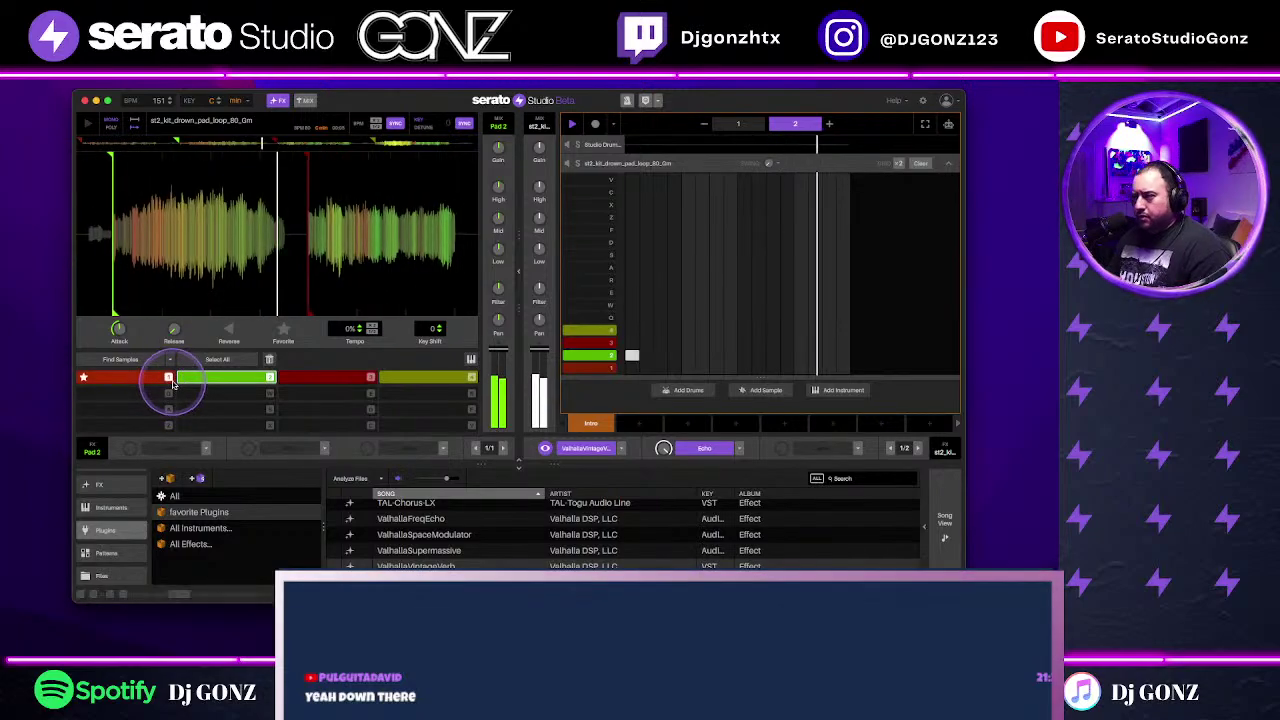
scroll(110, 525, up, 2)
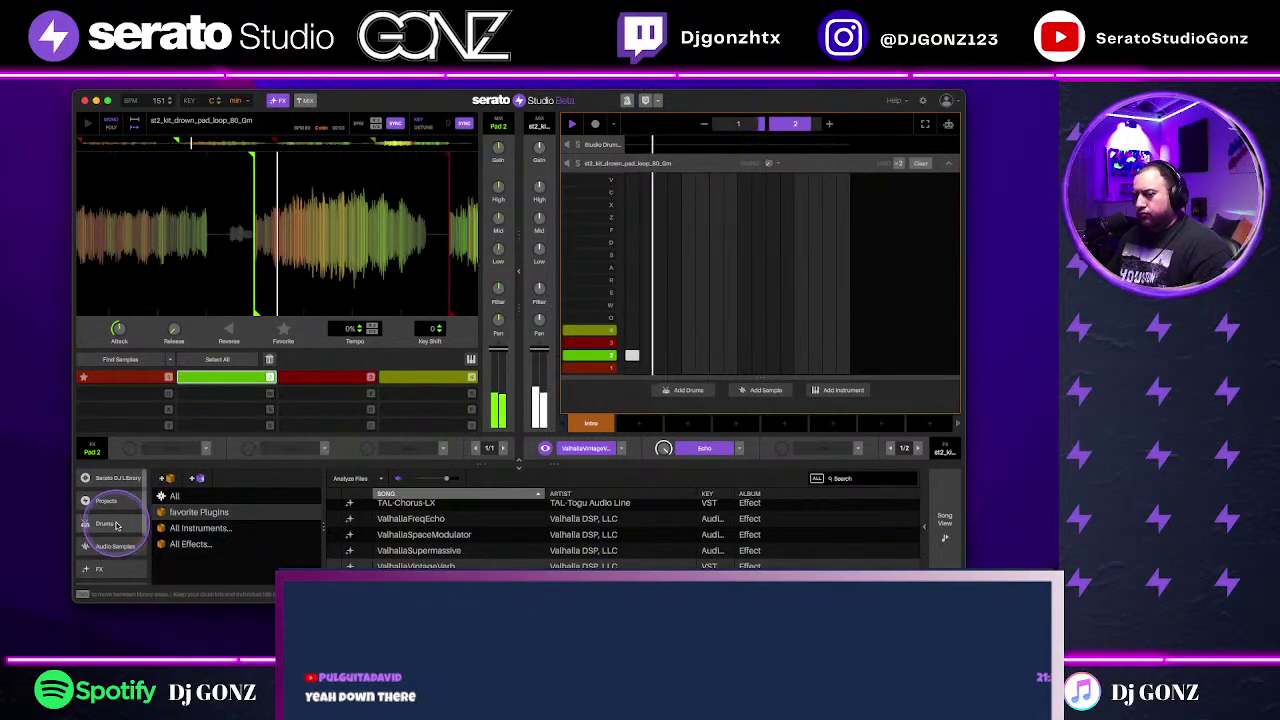
click(104, 523)
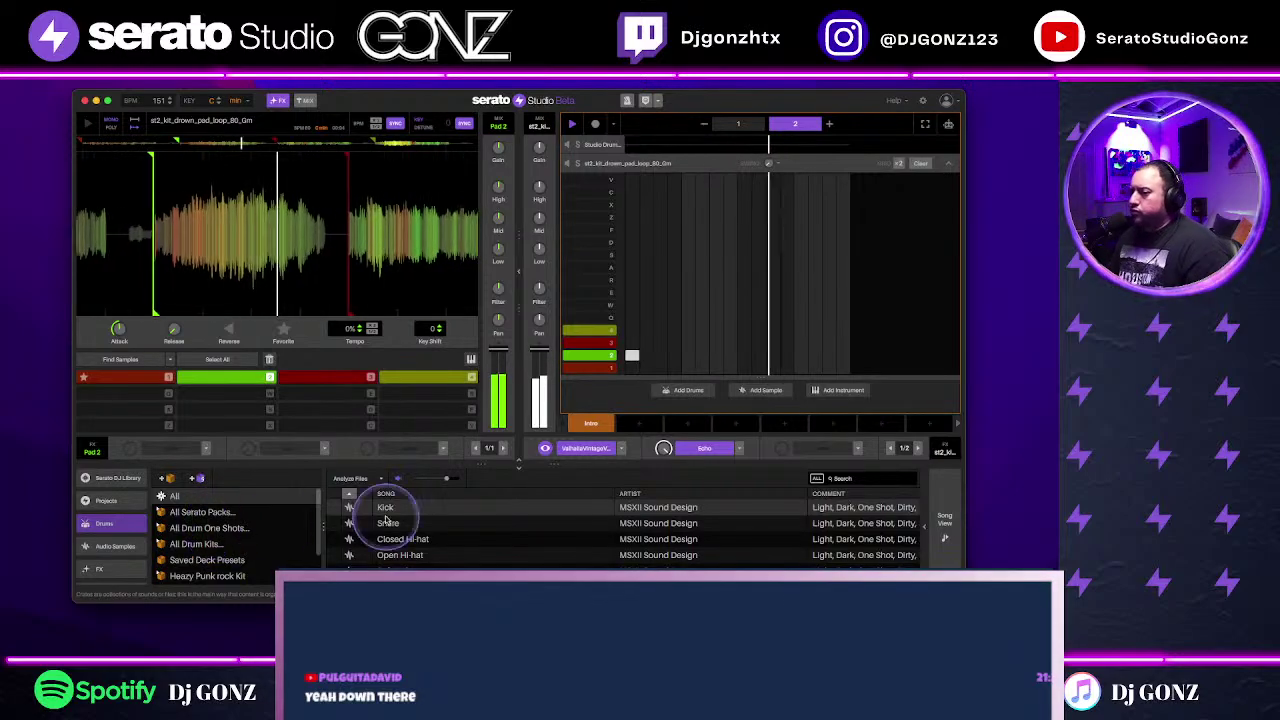
click(117, 480)
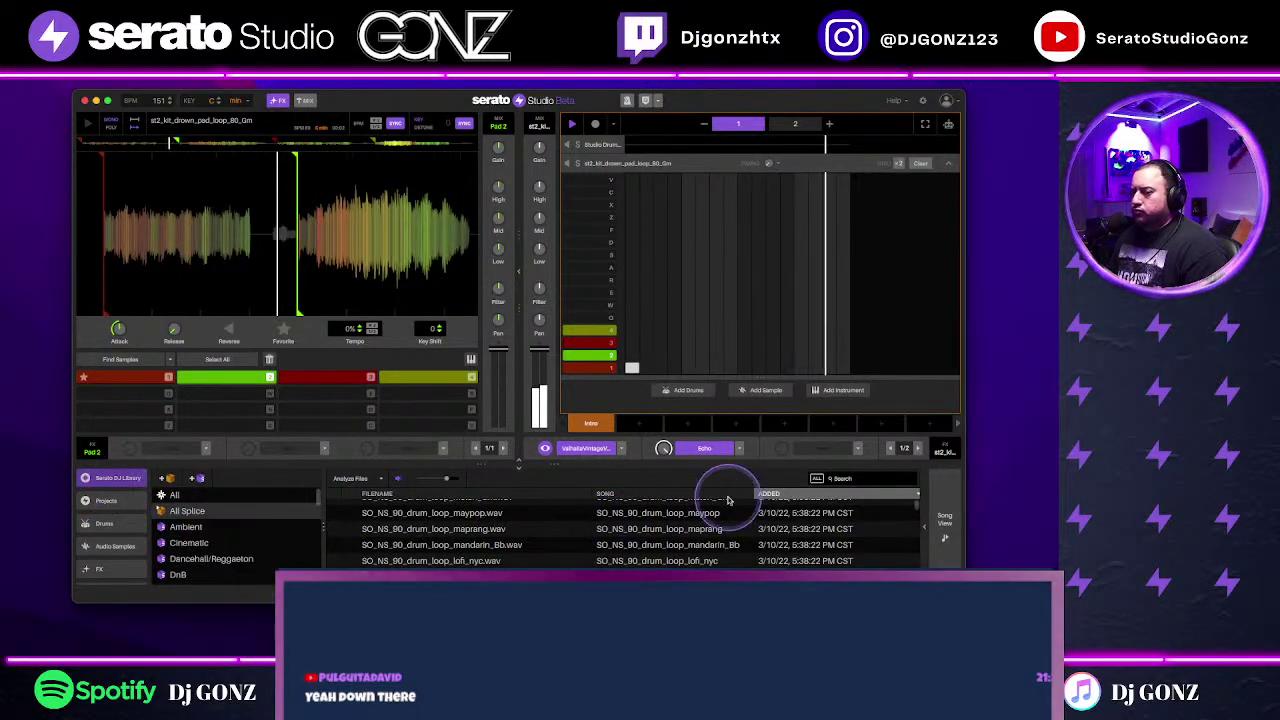
Step: Search 'trap' and drag CHW_HiHat_Void_Walker_130.wav into the sequencer as a new track
click(873, 483)
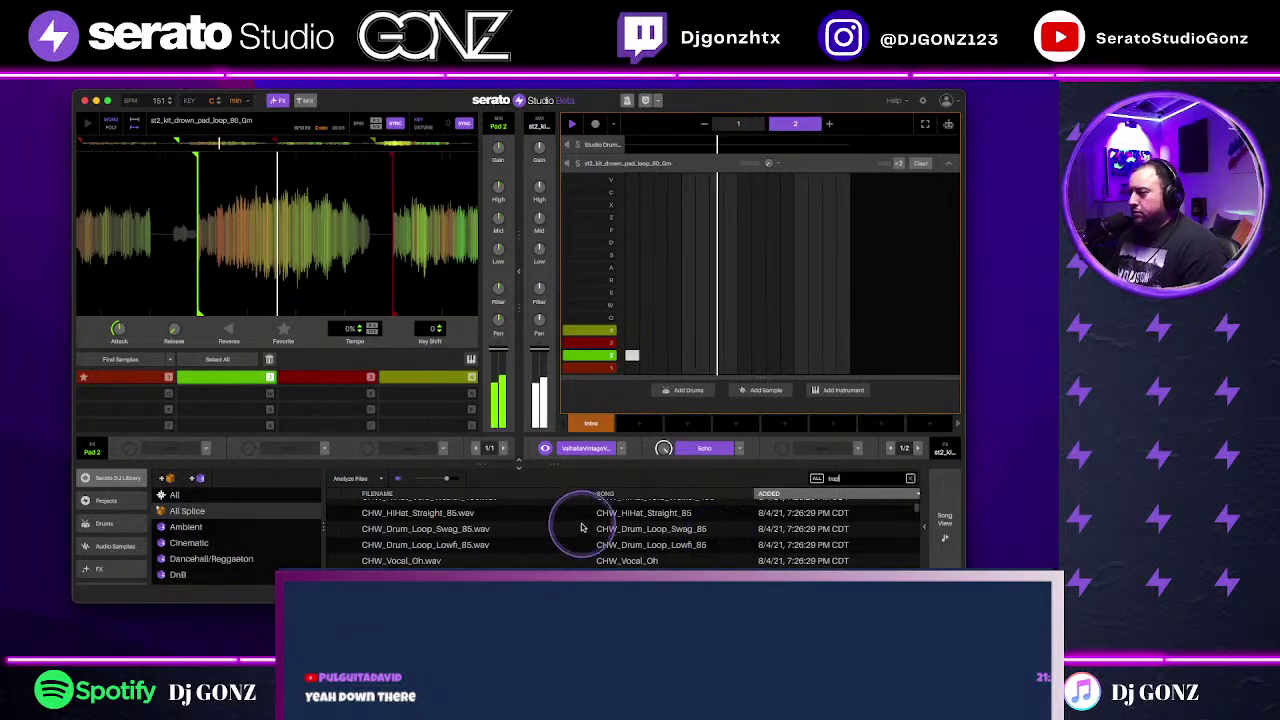
click(580, 520)
scroll(665, 553, down, 2)
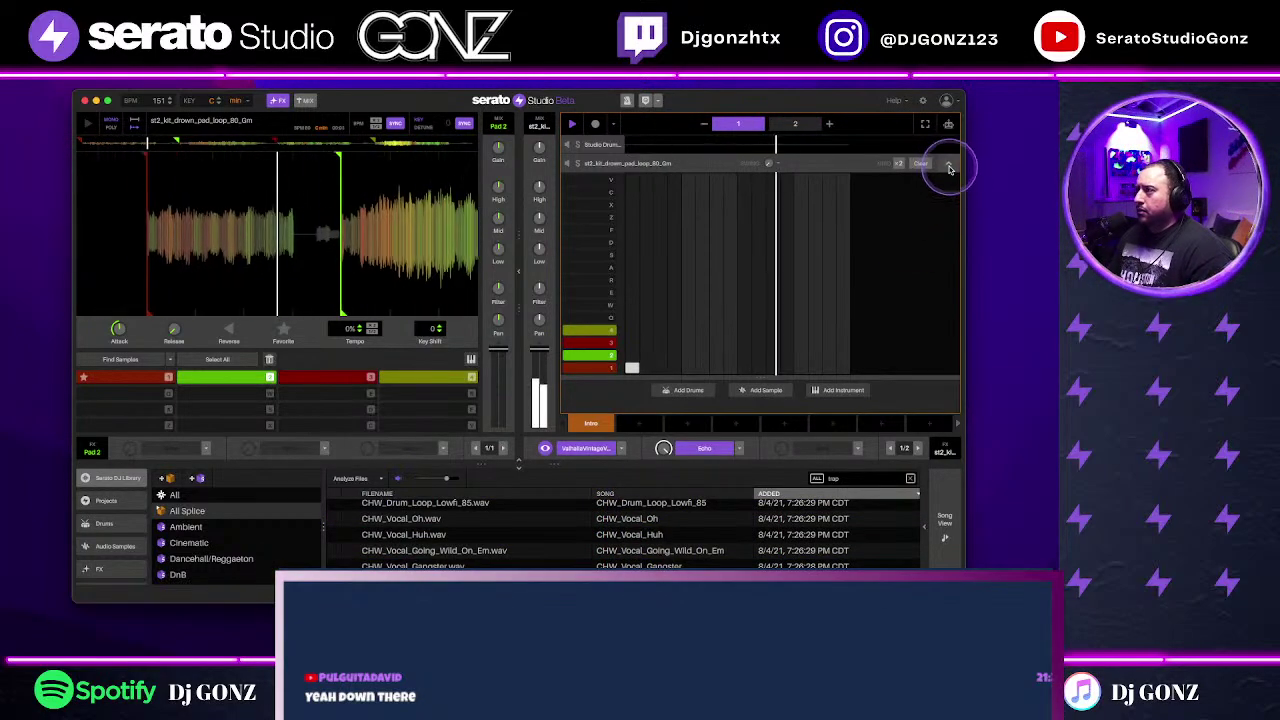
click(946, 164)
scroll(558, 545, up, 3)
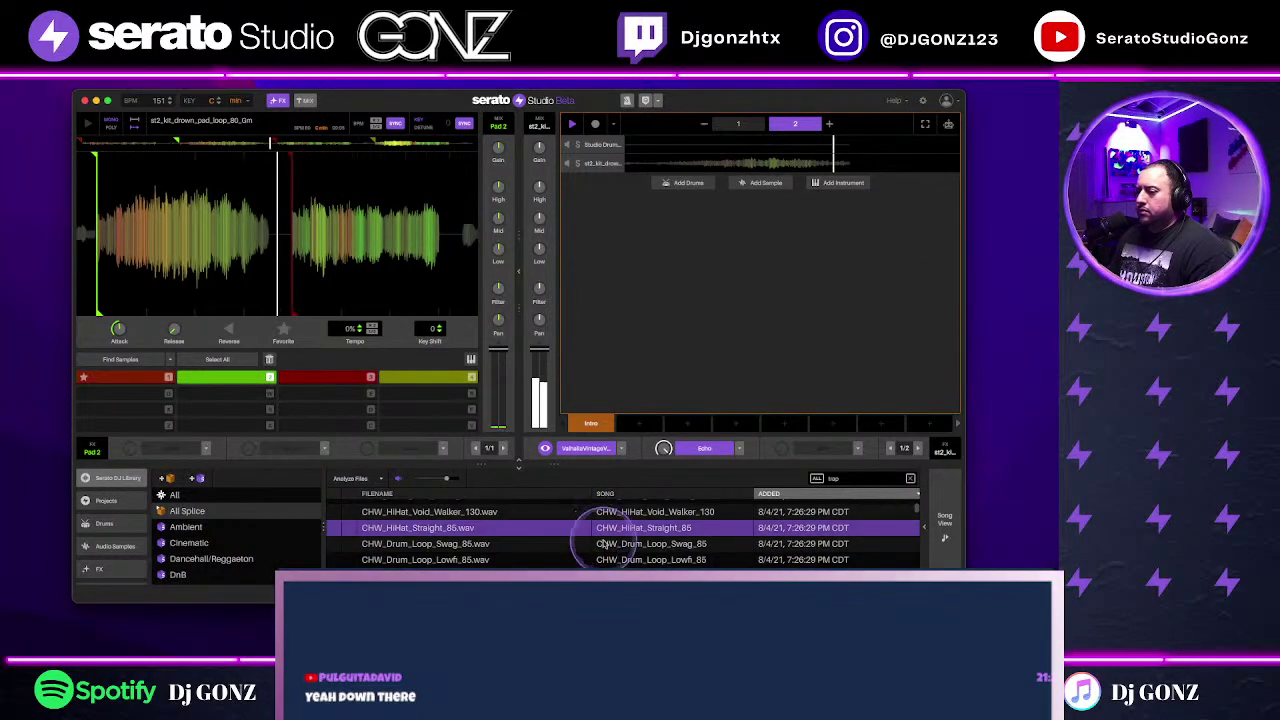
click(655, 512)
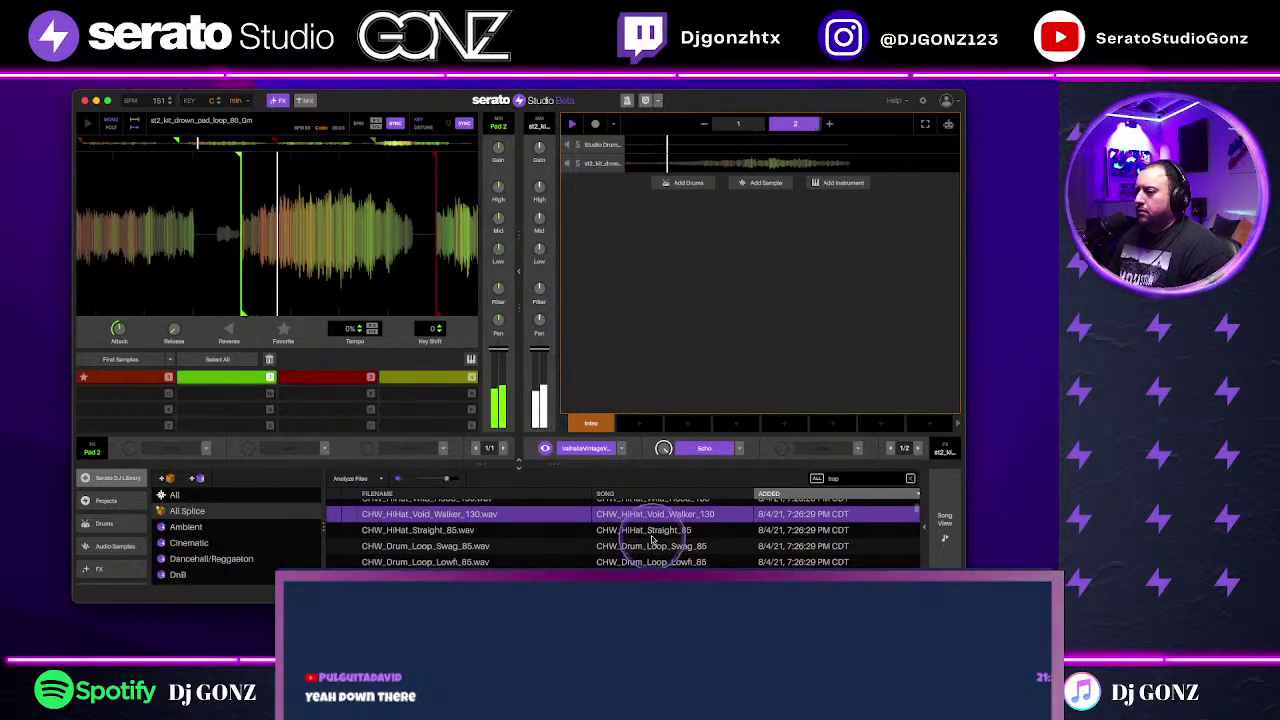
drag(655, 518, 663, 263)
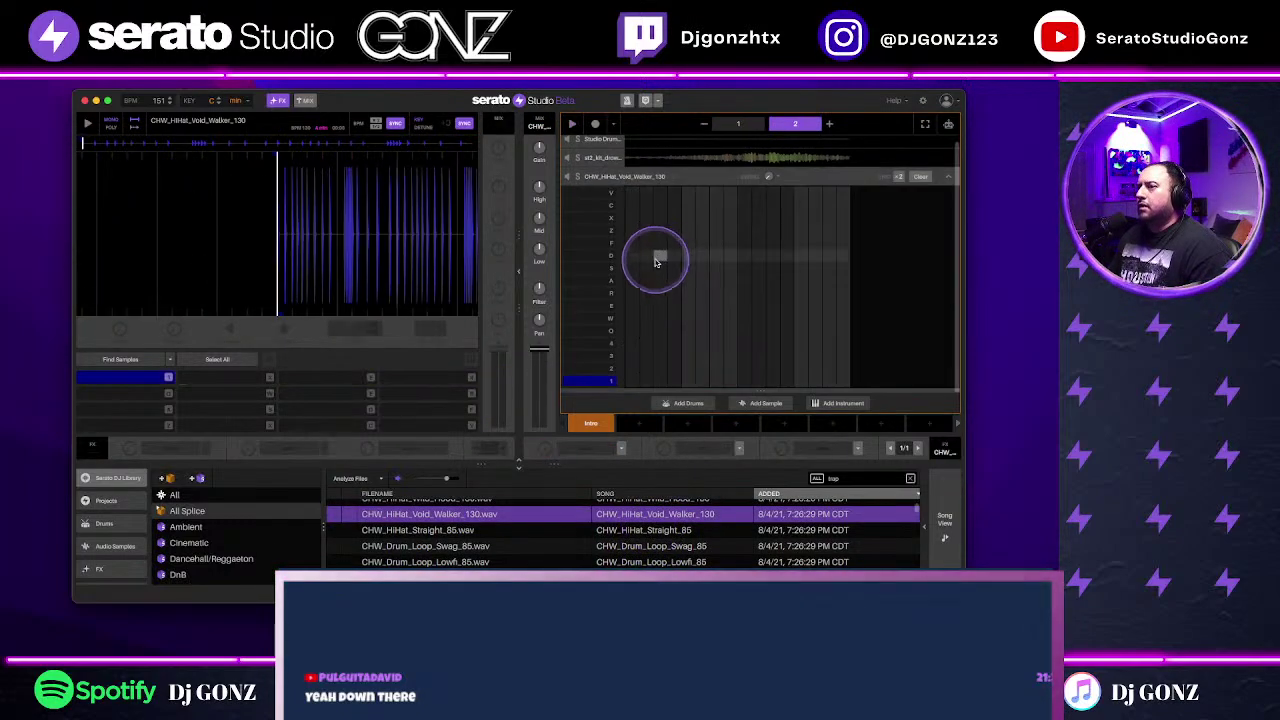
Step: Place a hi-hat hit on the first step and browse the track's effect list
click(636, 384)
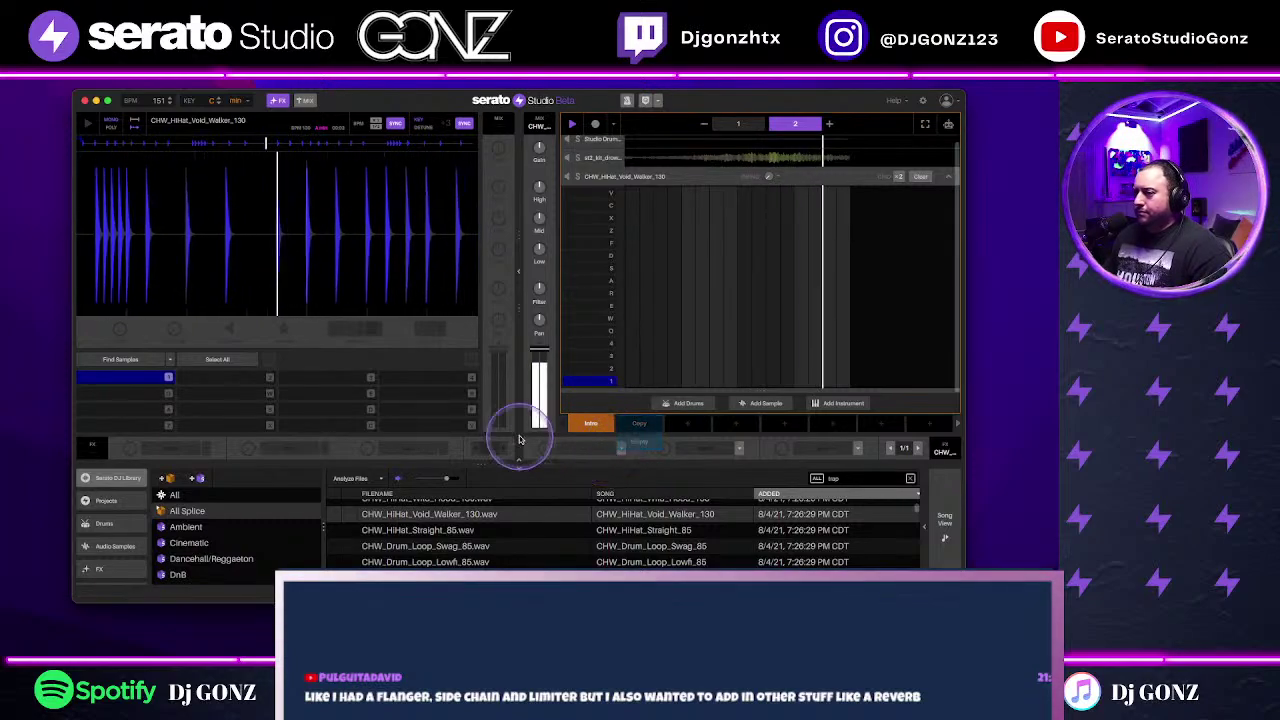
click(621, 448)
scroll(590, 480, down, 3)
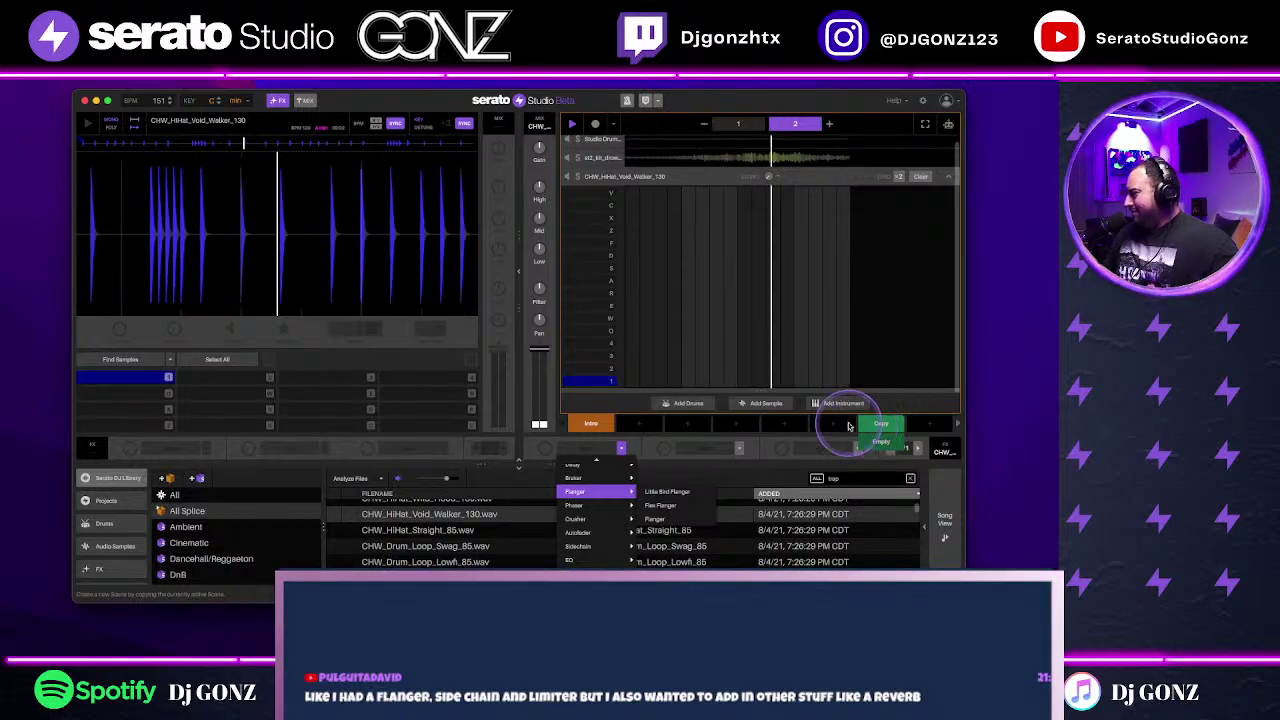
click(632, 380)
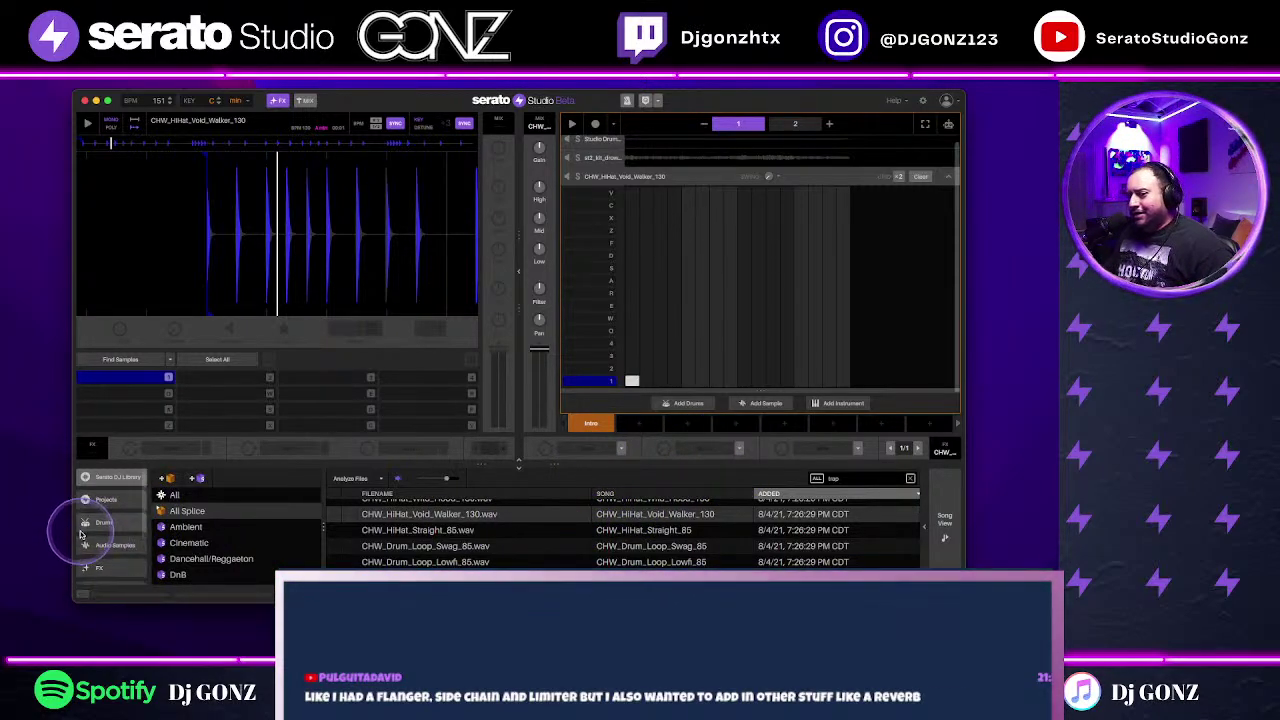
click(500, 517)
click(620, 447)
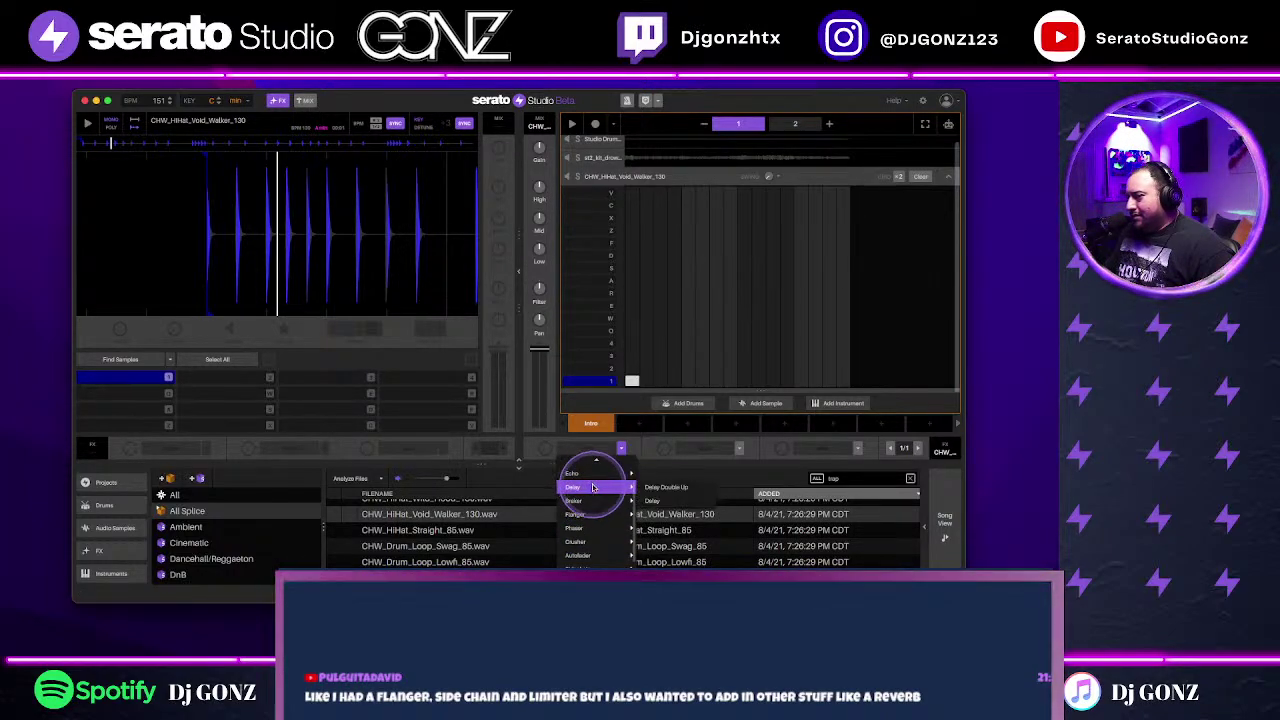
Step: List the installed plugins in the browser and collapse the hi-hat piano roll
click(124, 548)
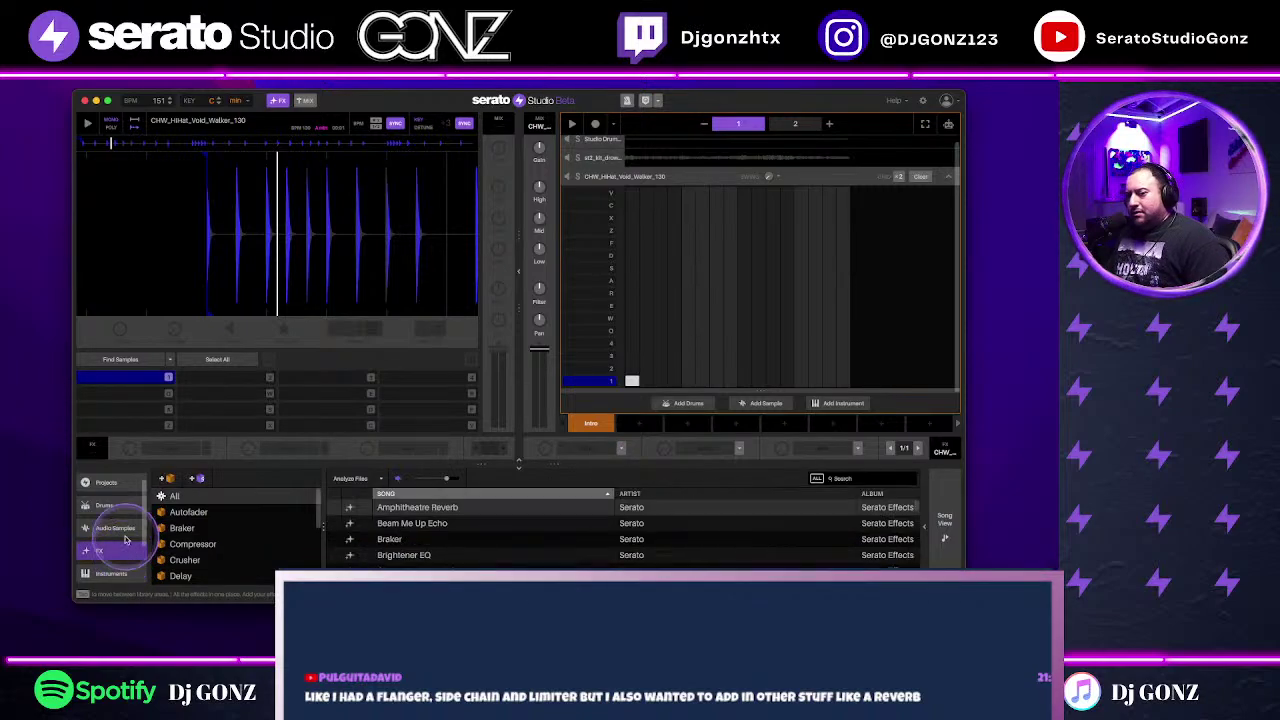
click(118, 527)
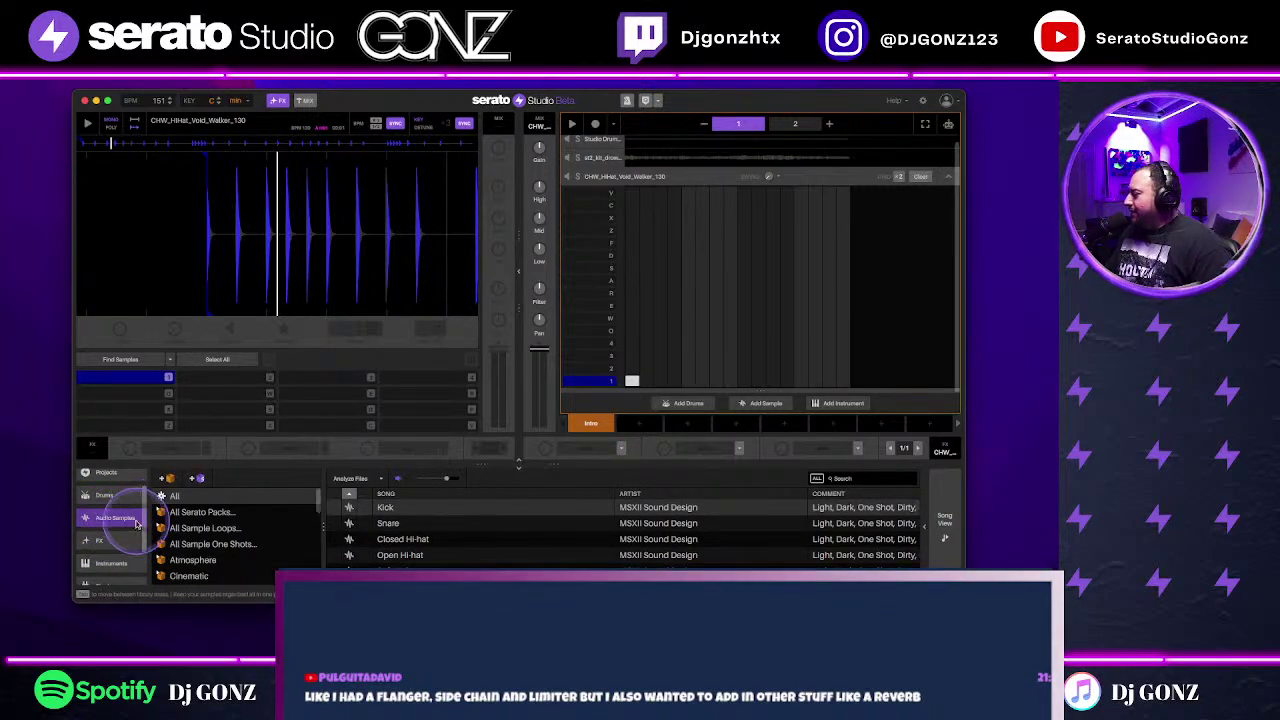
scroll(110, 518, down, 2)
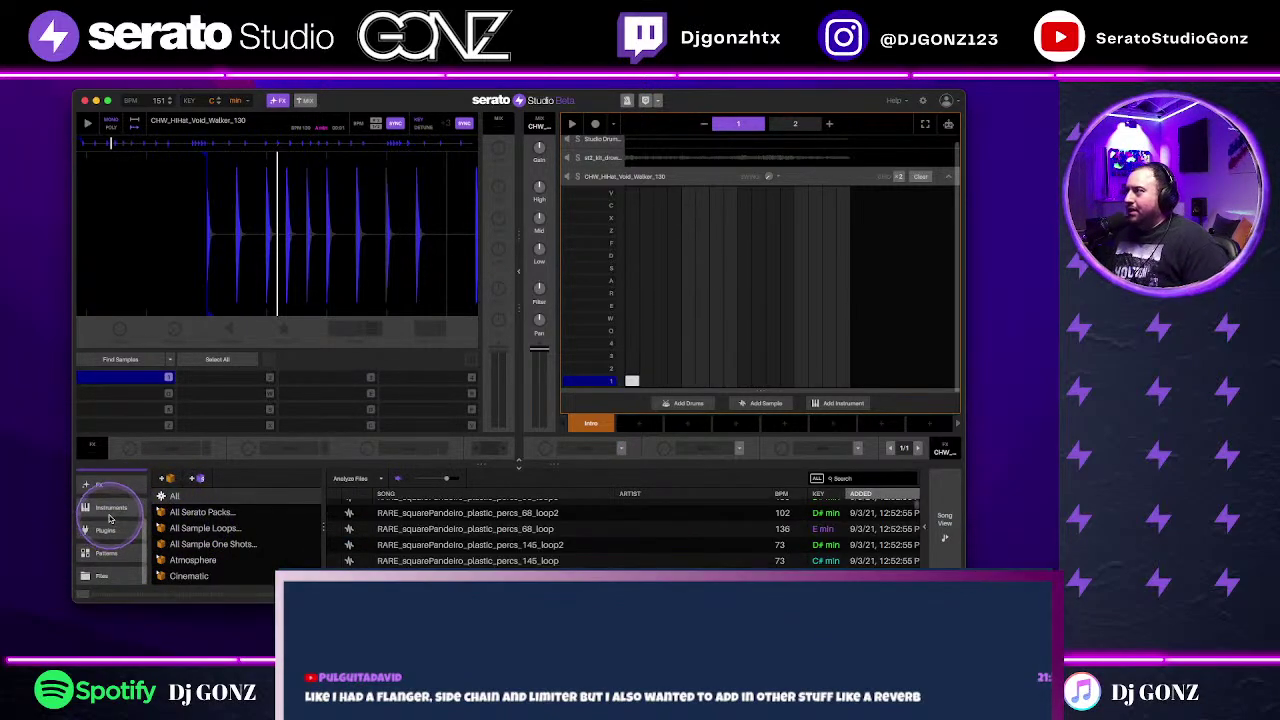
scroll(111, 517, up, 2)
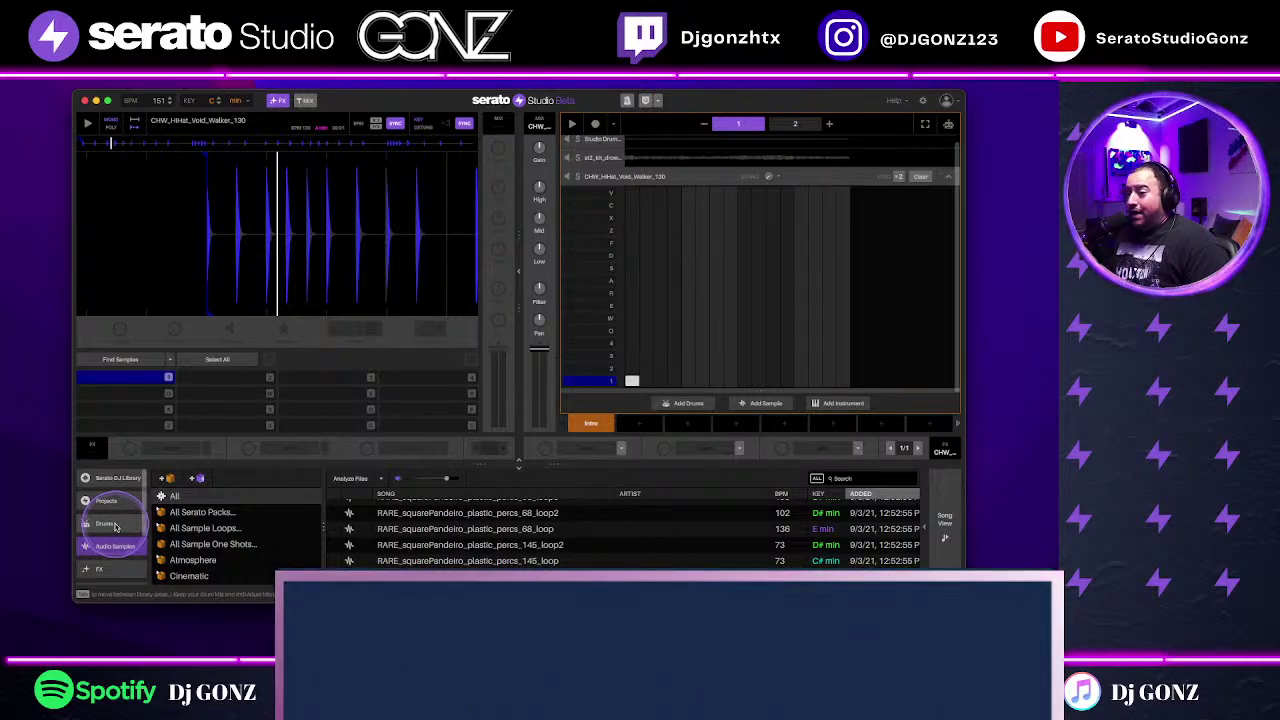
scroll(116, 527, down, 2)
click(107, 530)
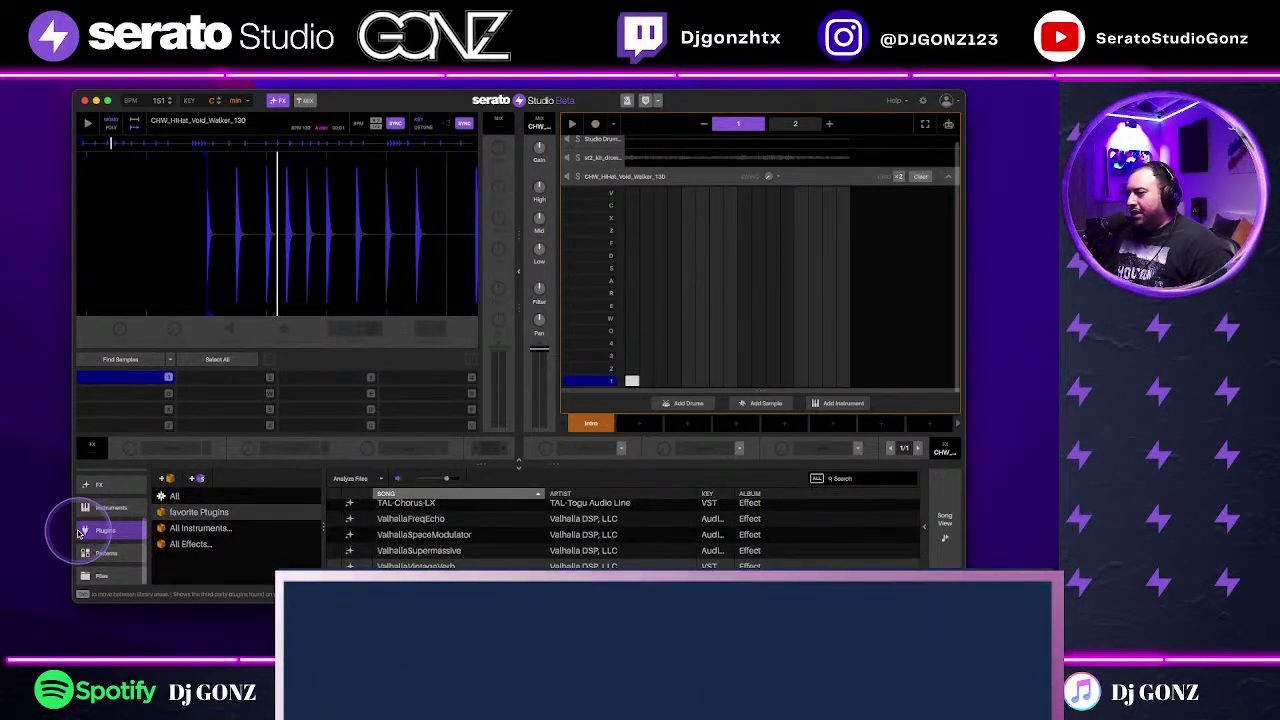
scroll(553, 537, down, 1)
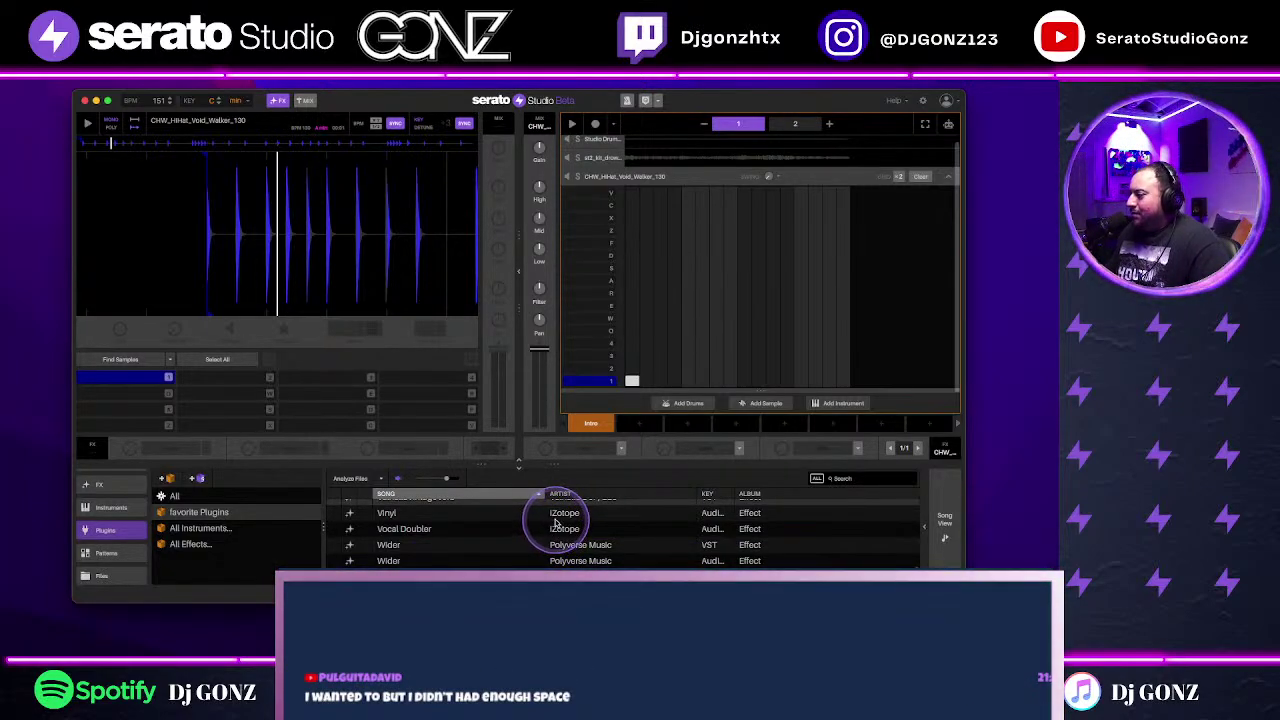
click(948, 176)
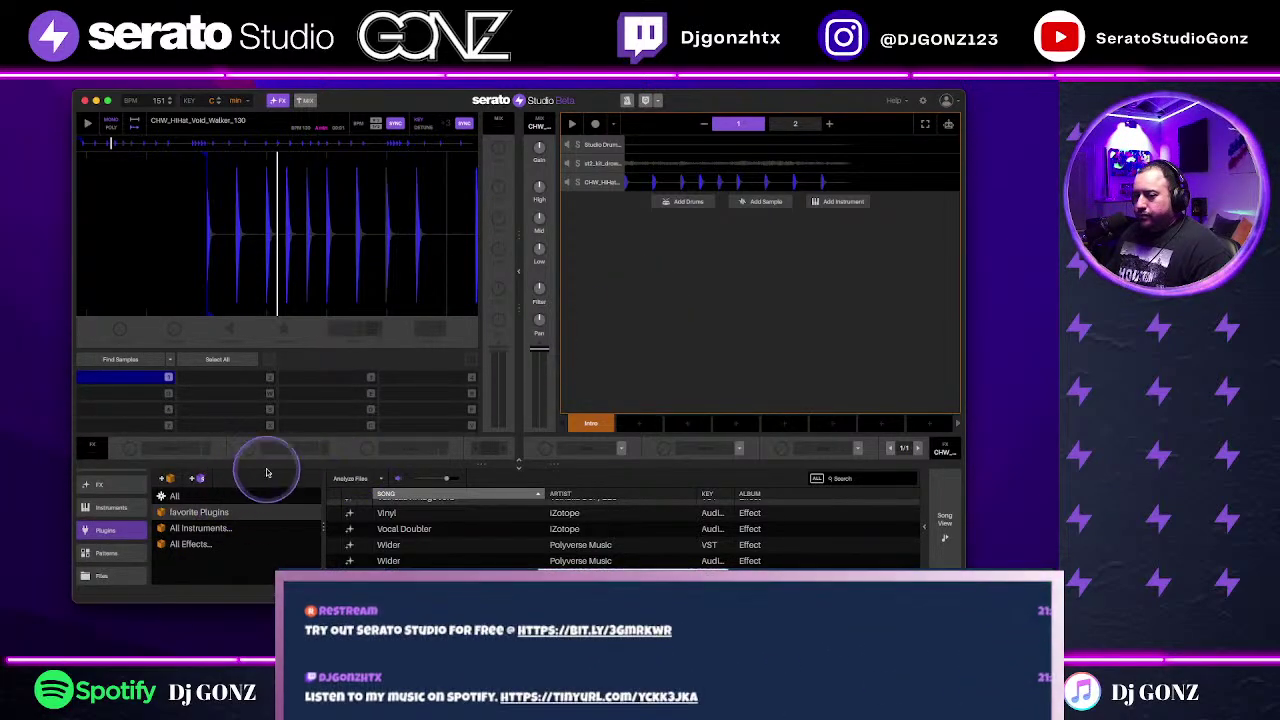
Step: Add the Wider plugin to the hi-hat track's FX slot and play to hear it
click(573, 560)
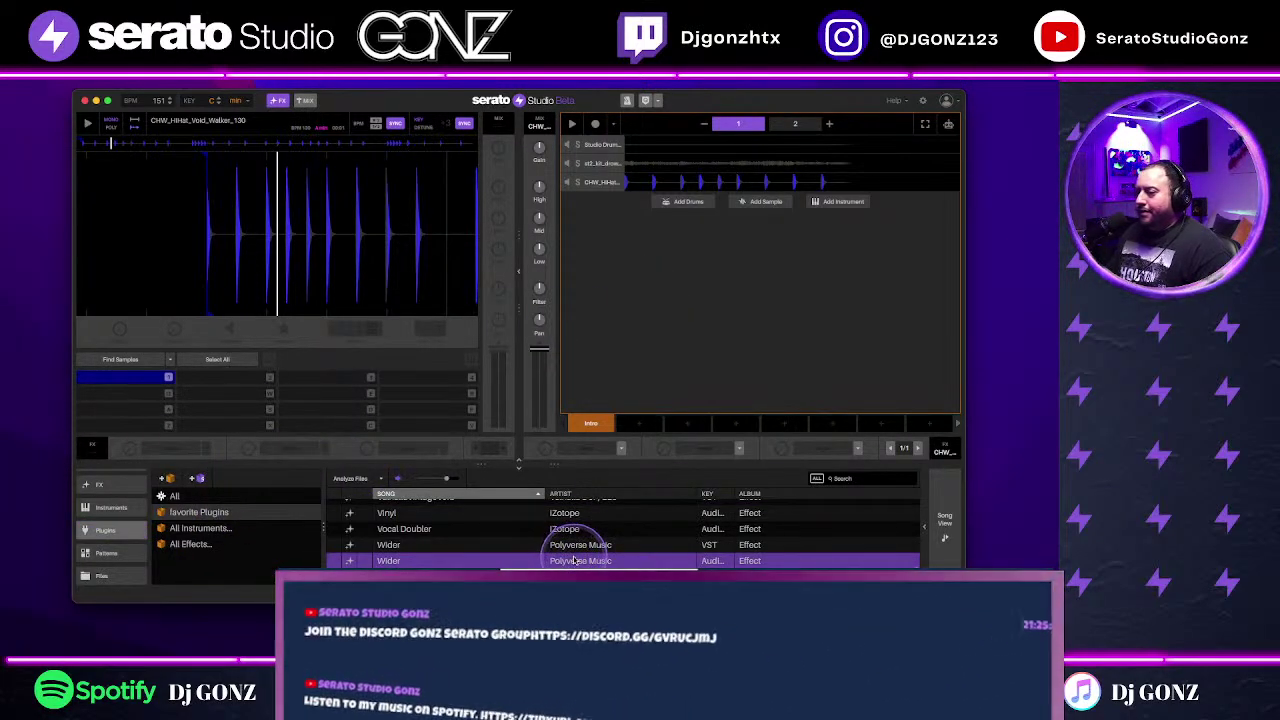
drag(576, 562, 600, 446)
key(space)
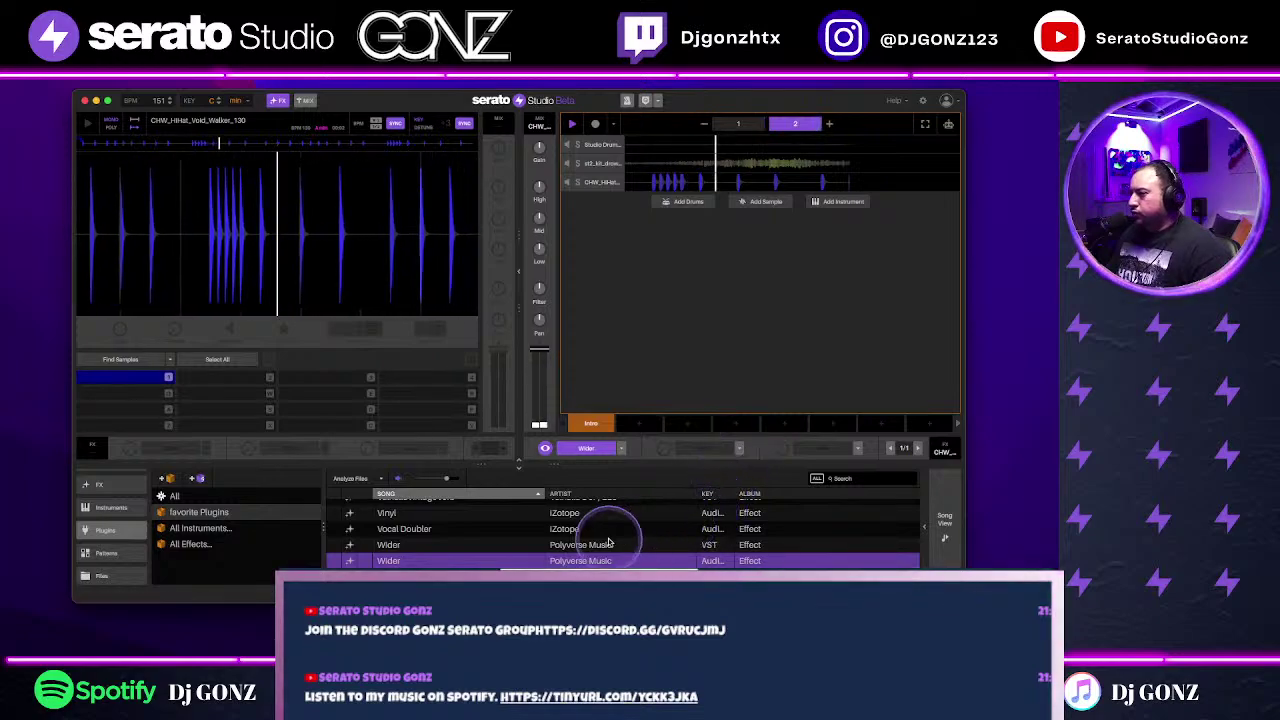
scroll(610, 535, up, 10)
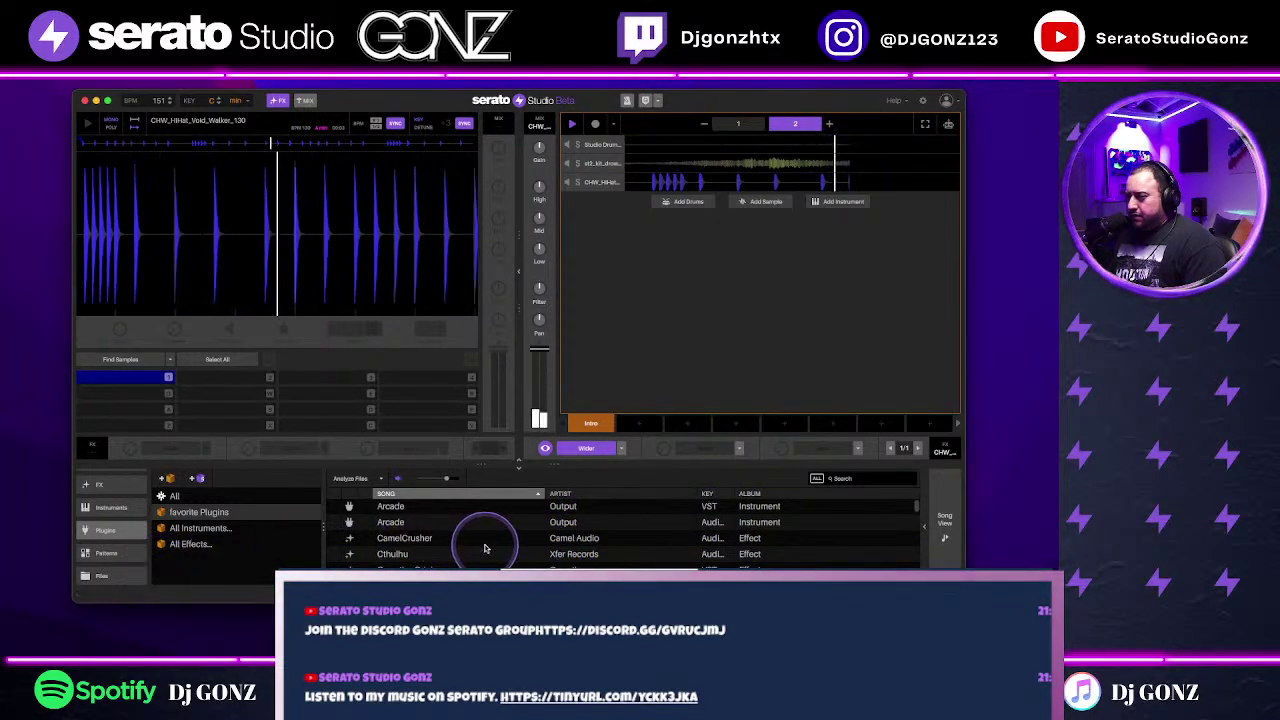
scroll(484, 547, down, 1)
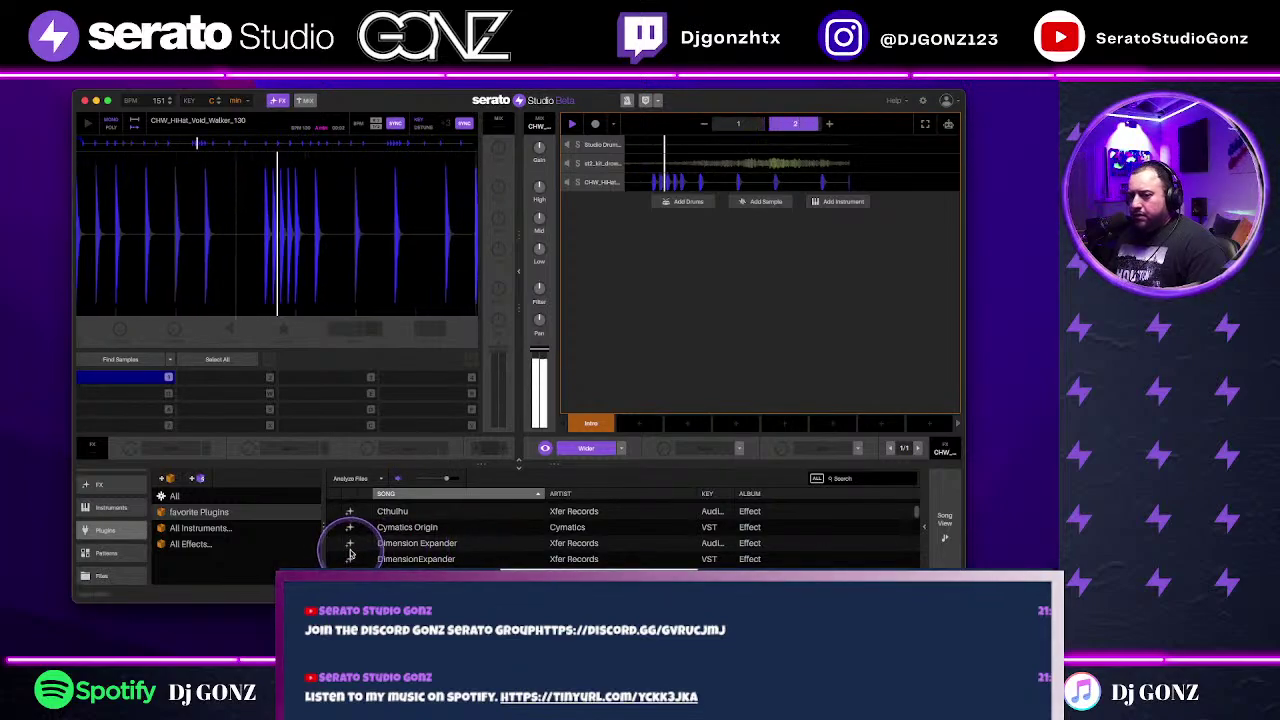
Step: Load Reverb > Light Tail Reverb into the hi-hat track's next FX slot
click(738, 448)
mouse_move(714, 484)
click(781, 526)
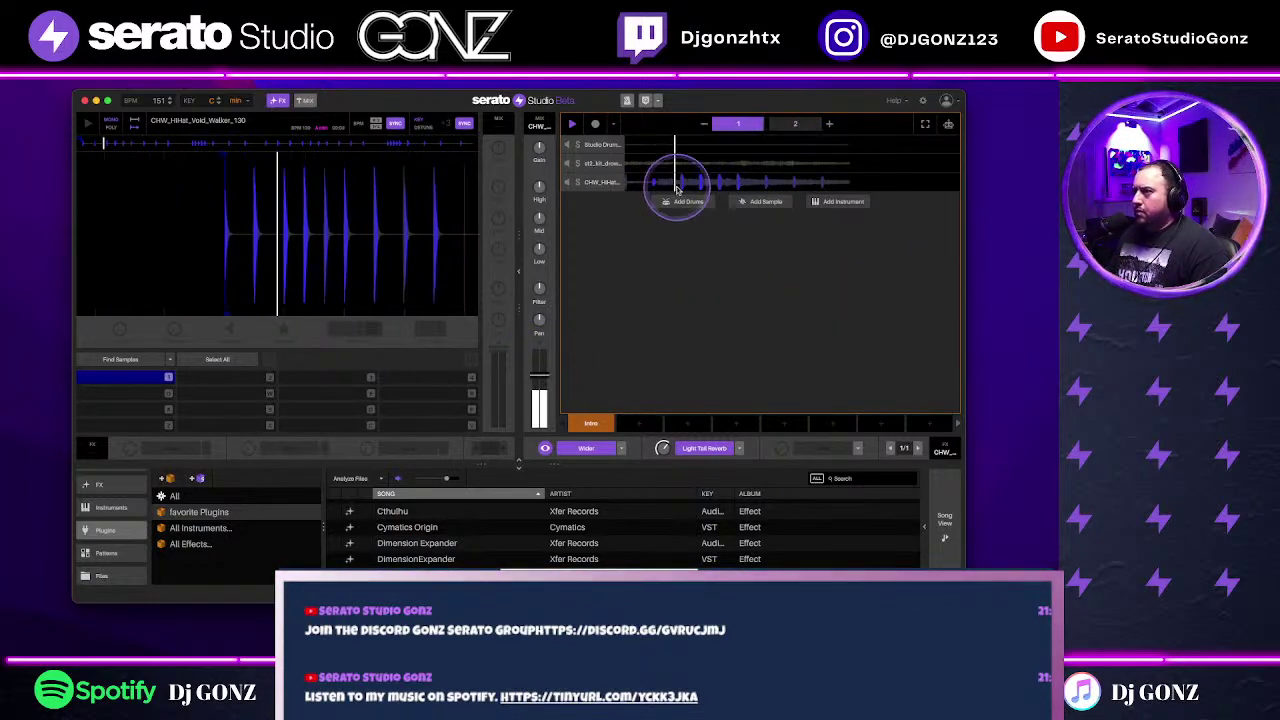
Step: Reopen the hi-hat track to check its effects, then show the Serato DJ Library
click(684, 147)
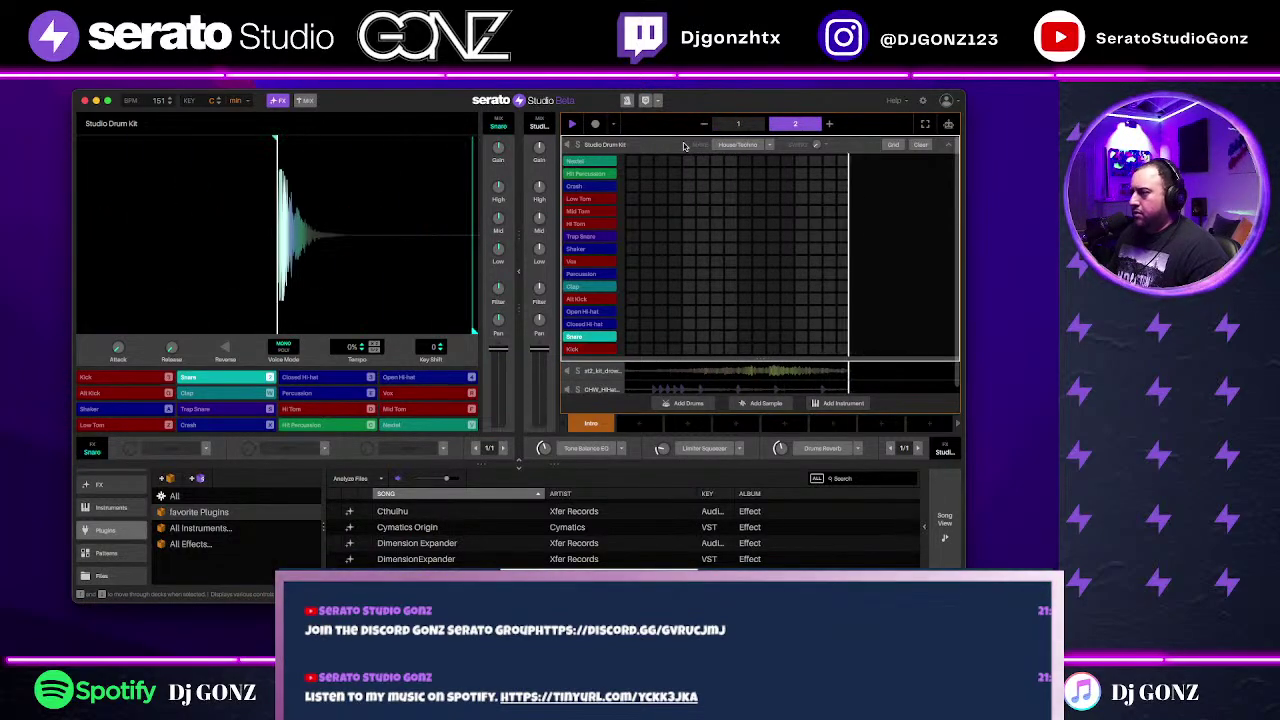
click(720, 377)
click(712, 381)
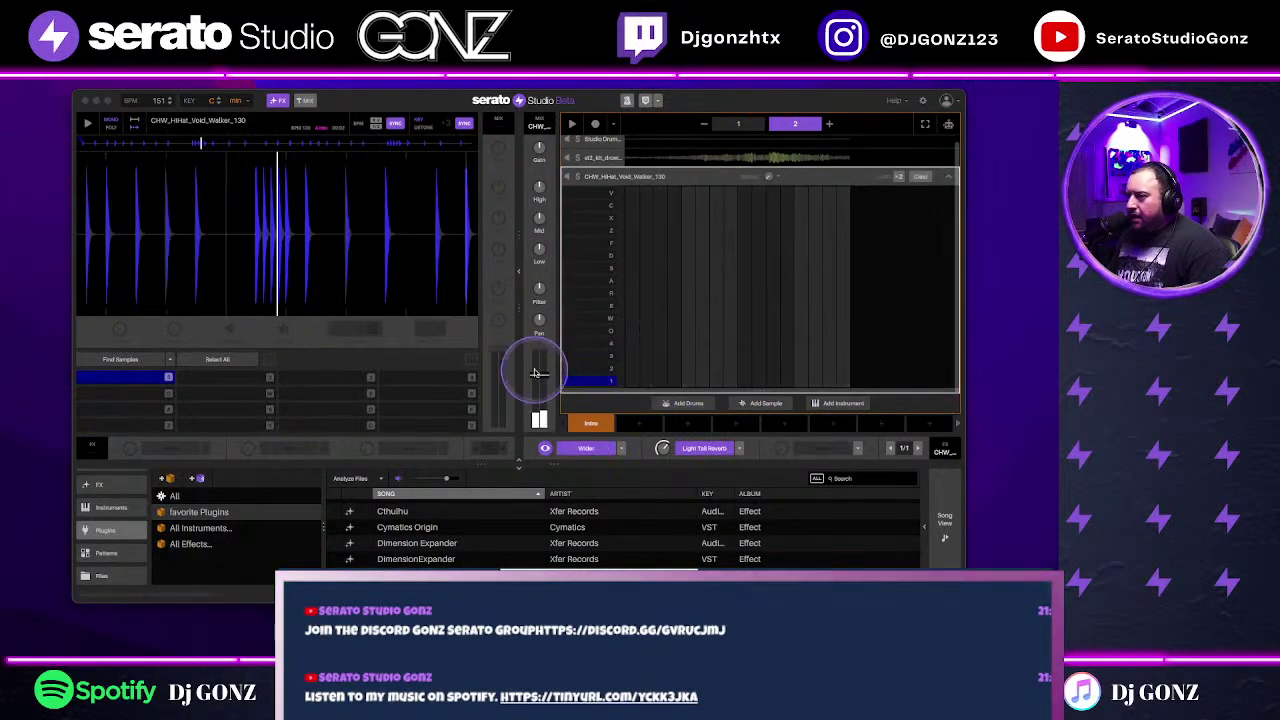
click(664, 451)
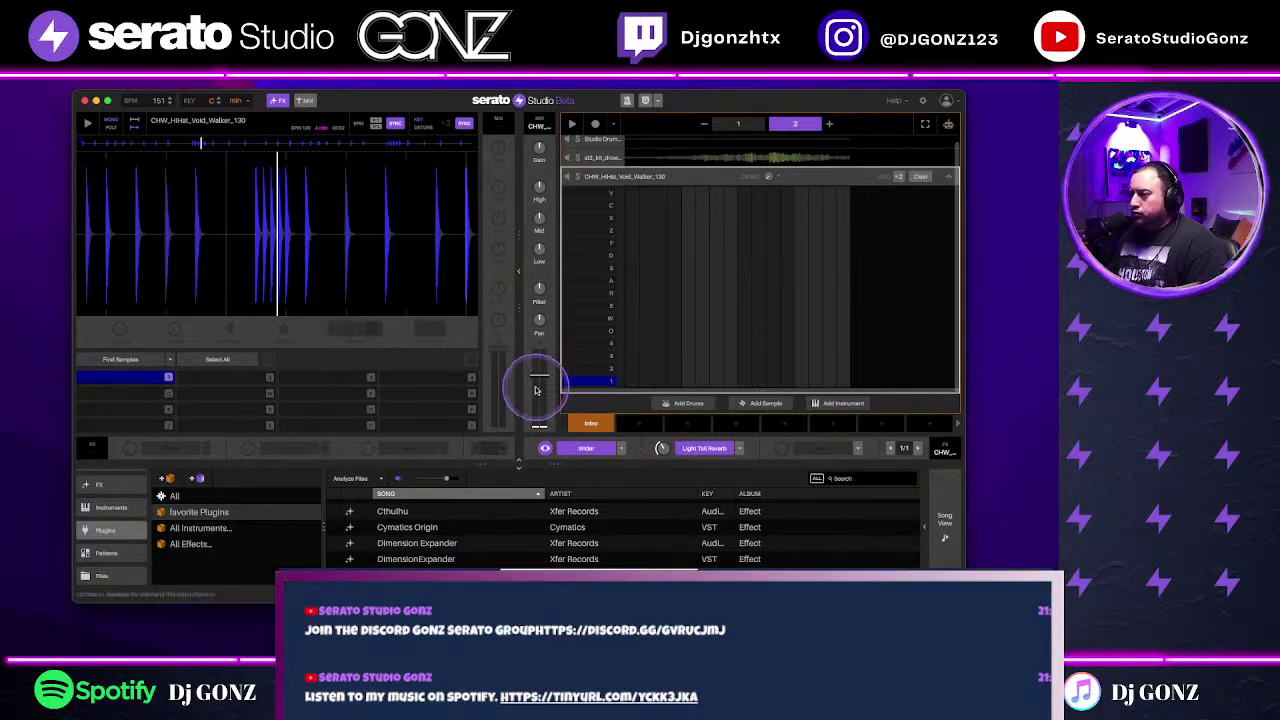
click(947, 186)
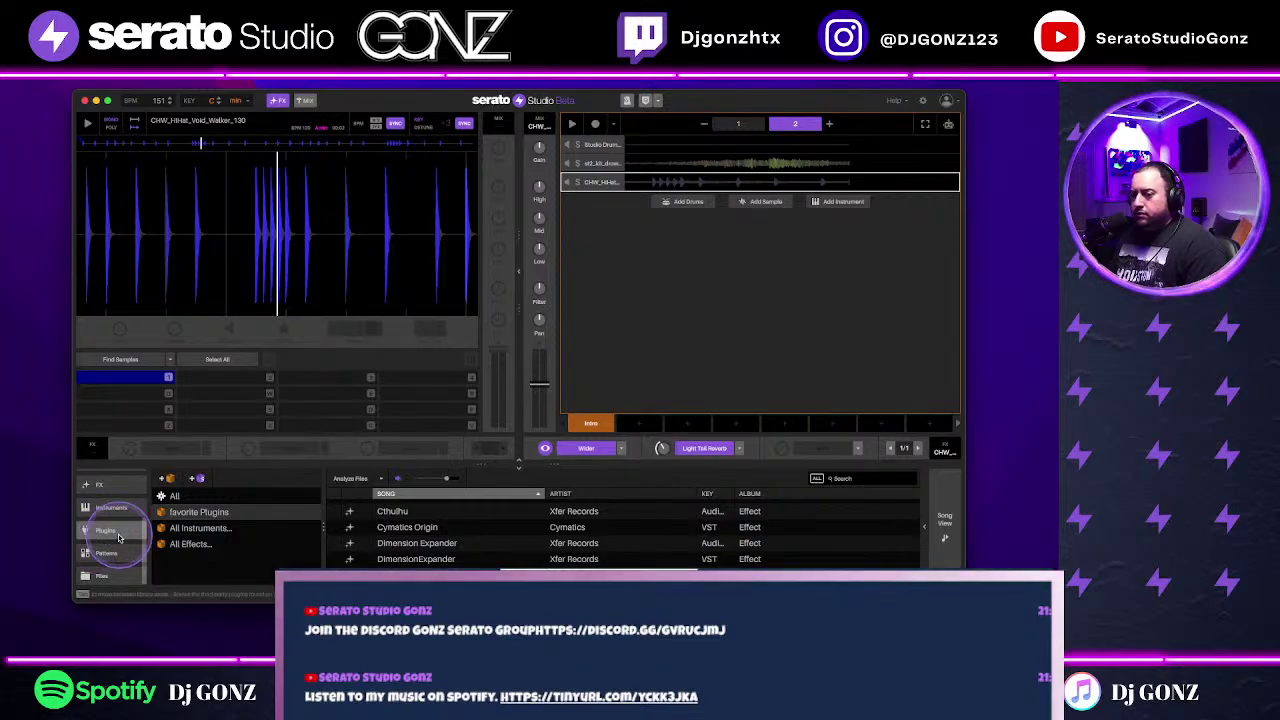
scroll(118, 530, up, 3)
click(127, 477)
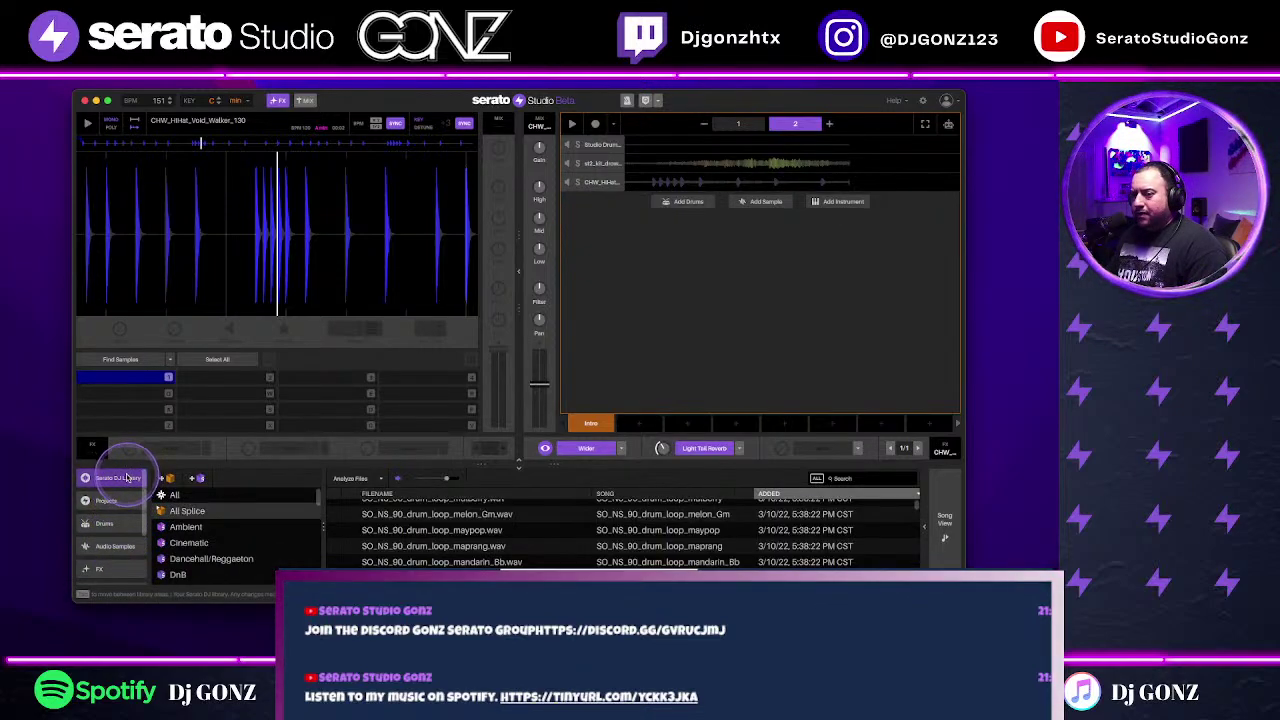
Step: Search the library for 'funk' and add the 169bpm hi-hat loop as a new track
click(173, 495)
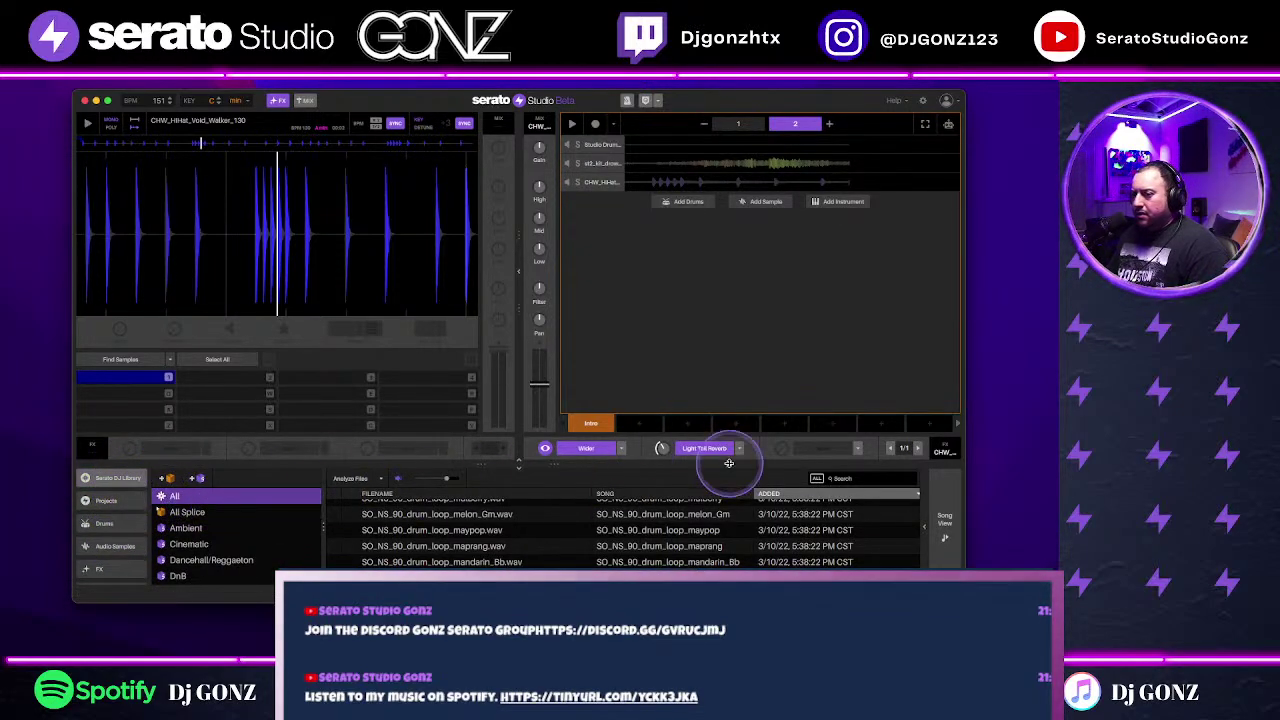
click(850, 478)
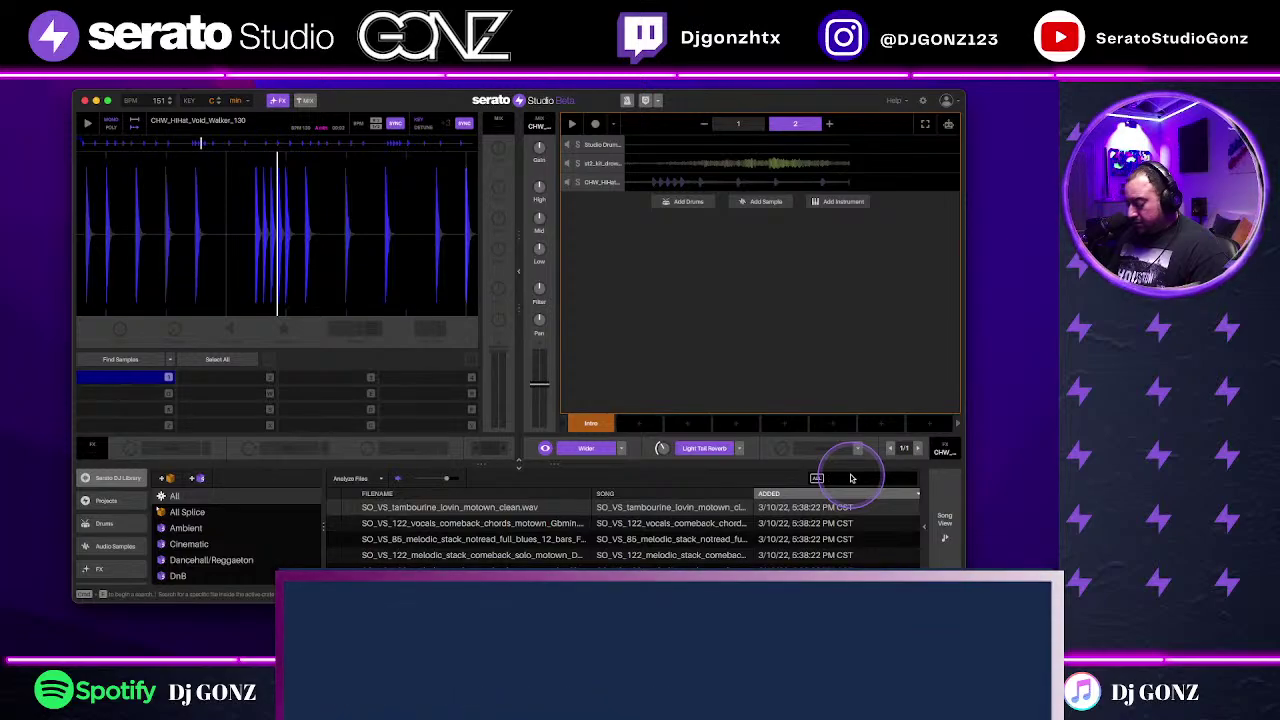
text(funk)
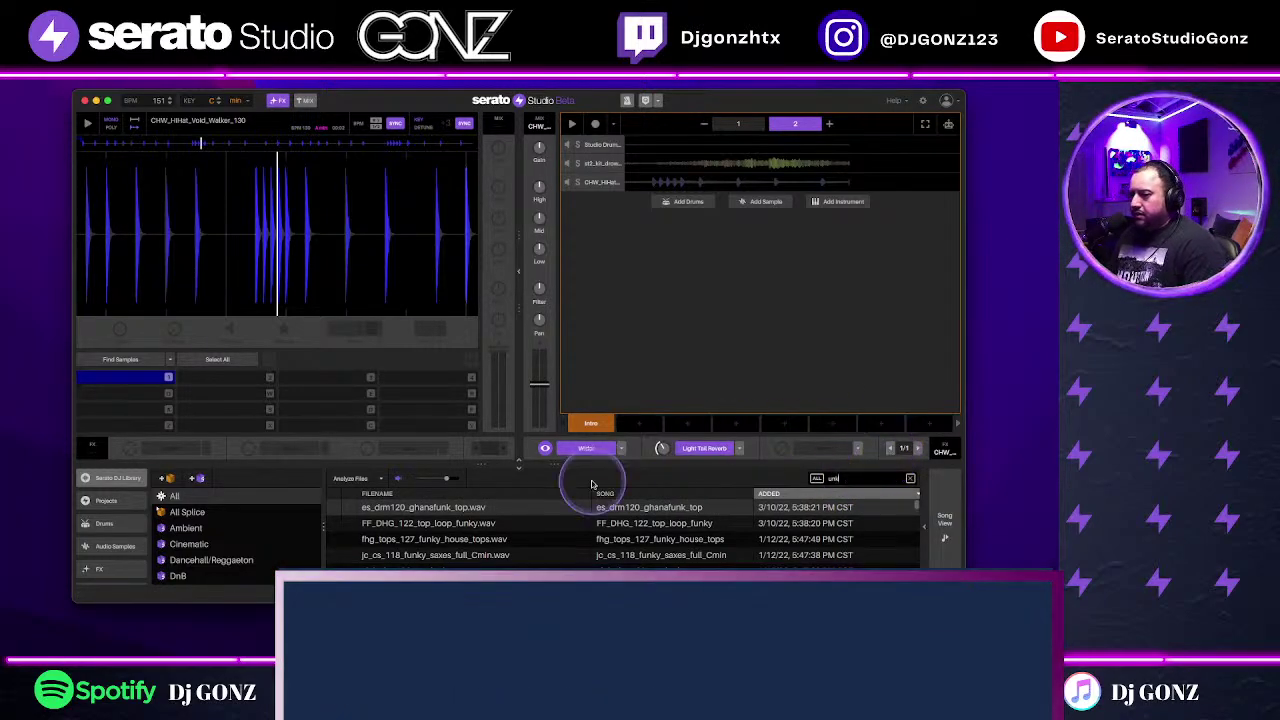
click(656, 555)
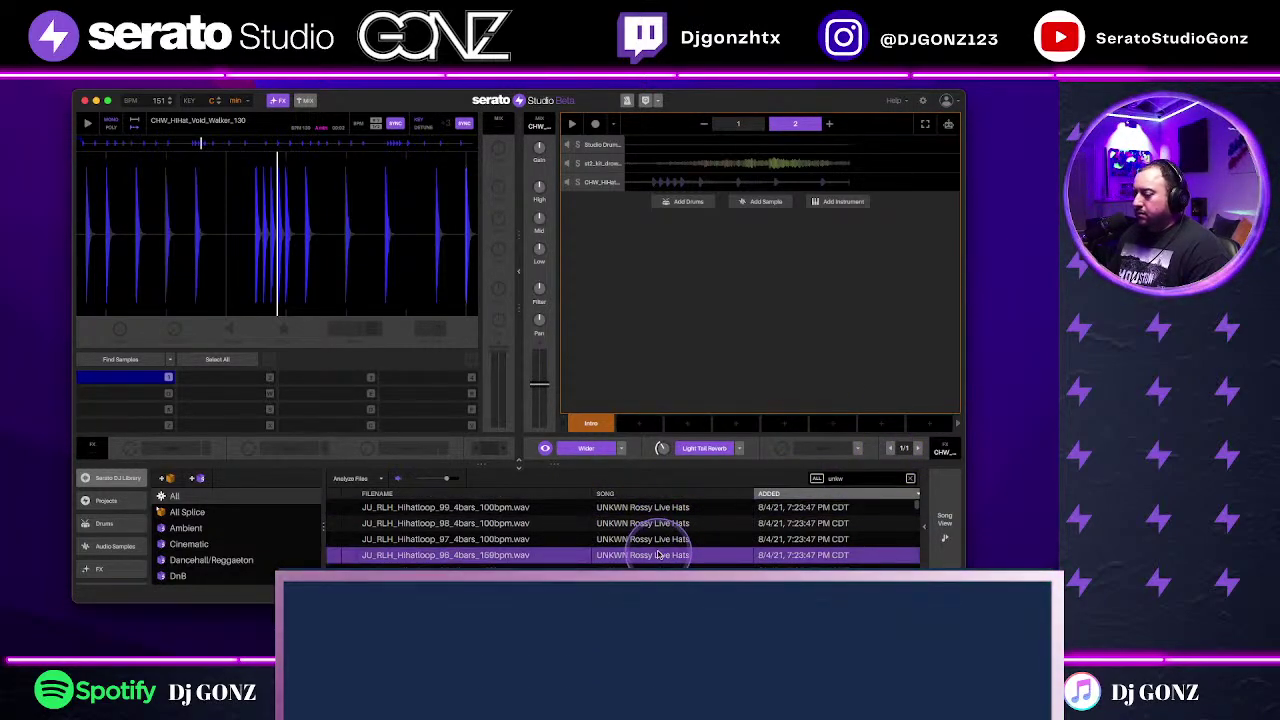
drag(656, 555, 686, 207)
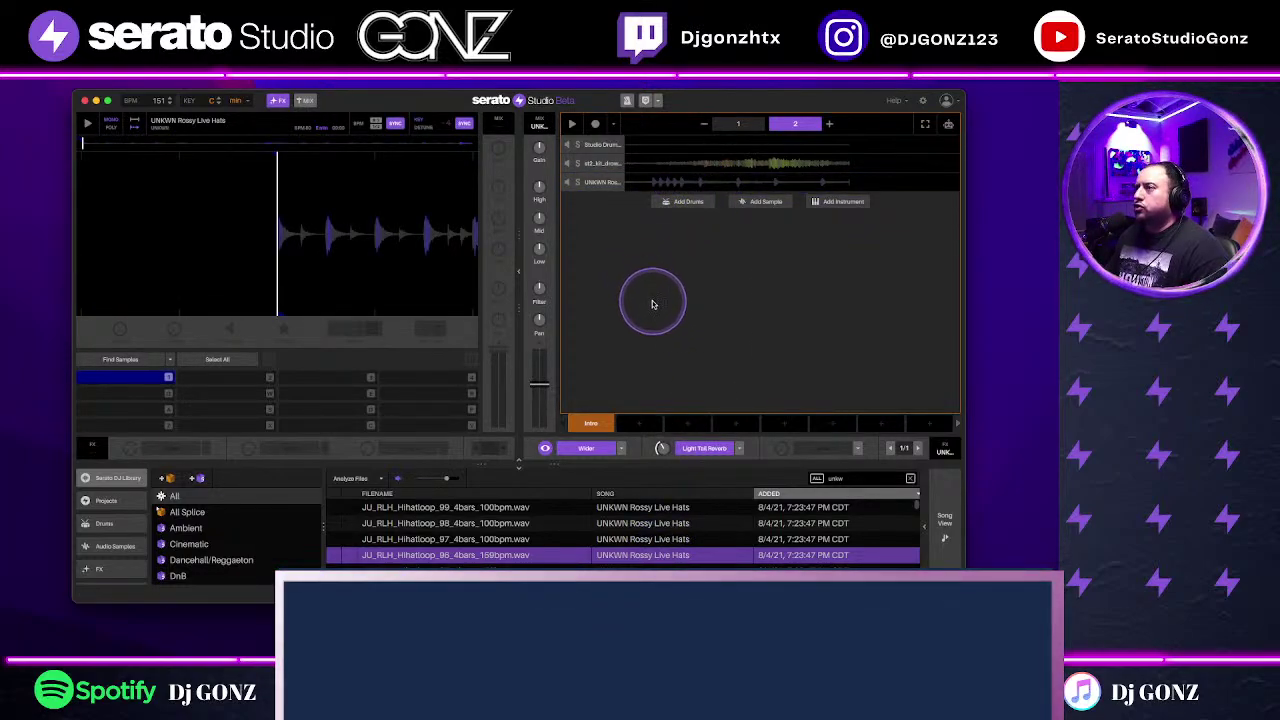
key(space)
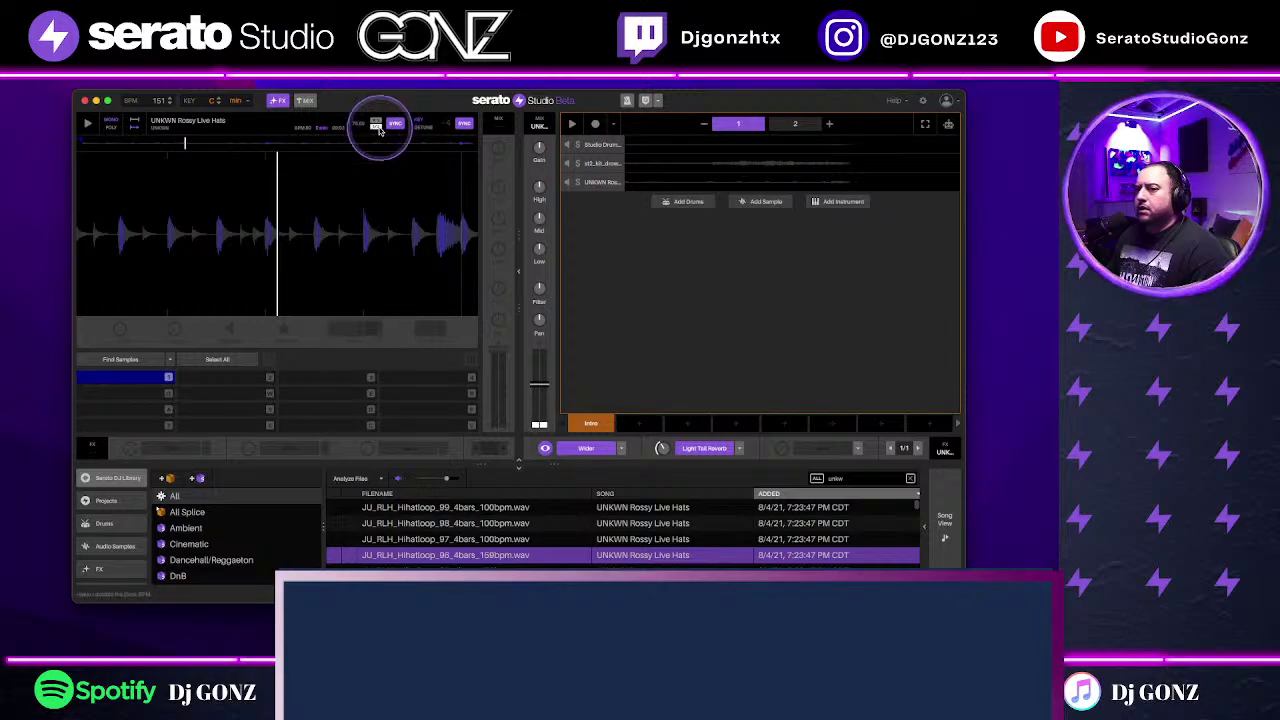
Step: Halve the hi-hat loop's playback tempo from its sample controls
click(379, 130)
click(375, 122)
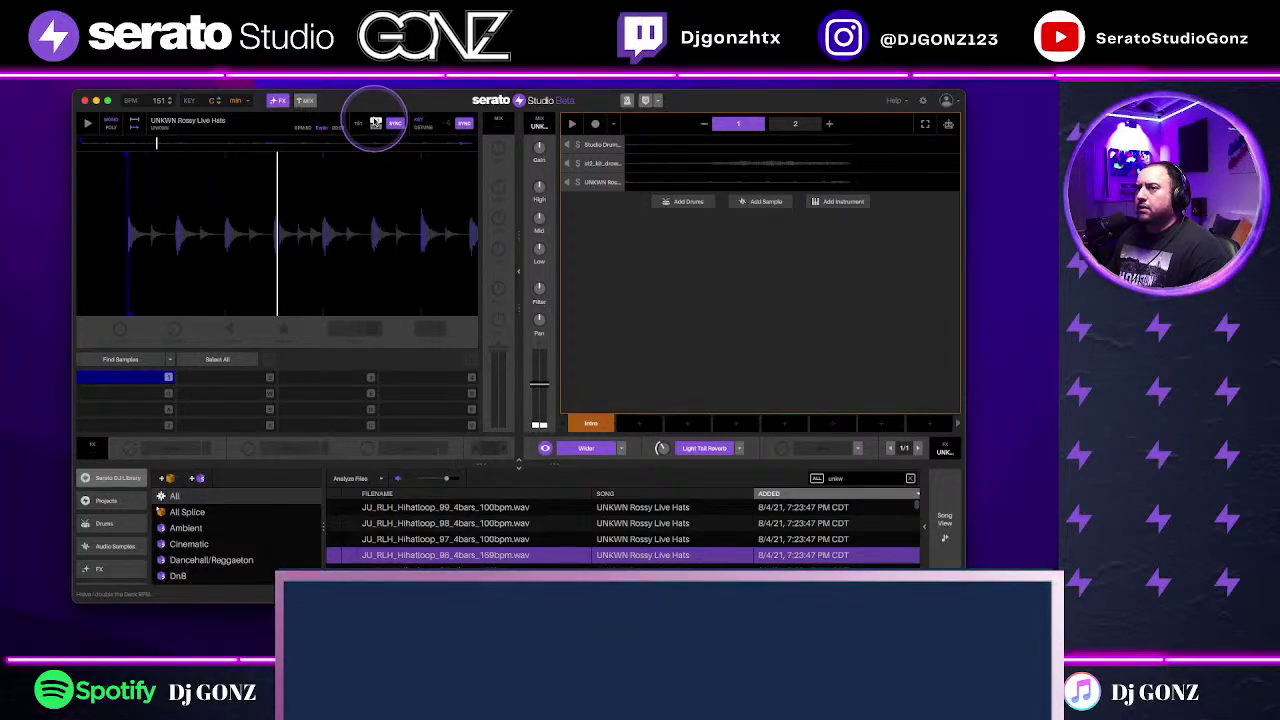
click(126, 376)
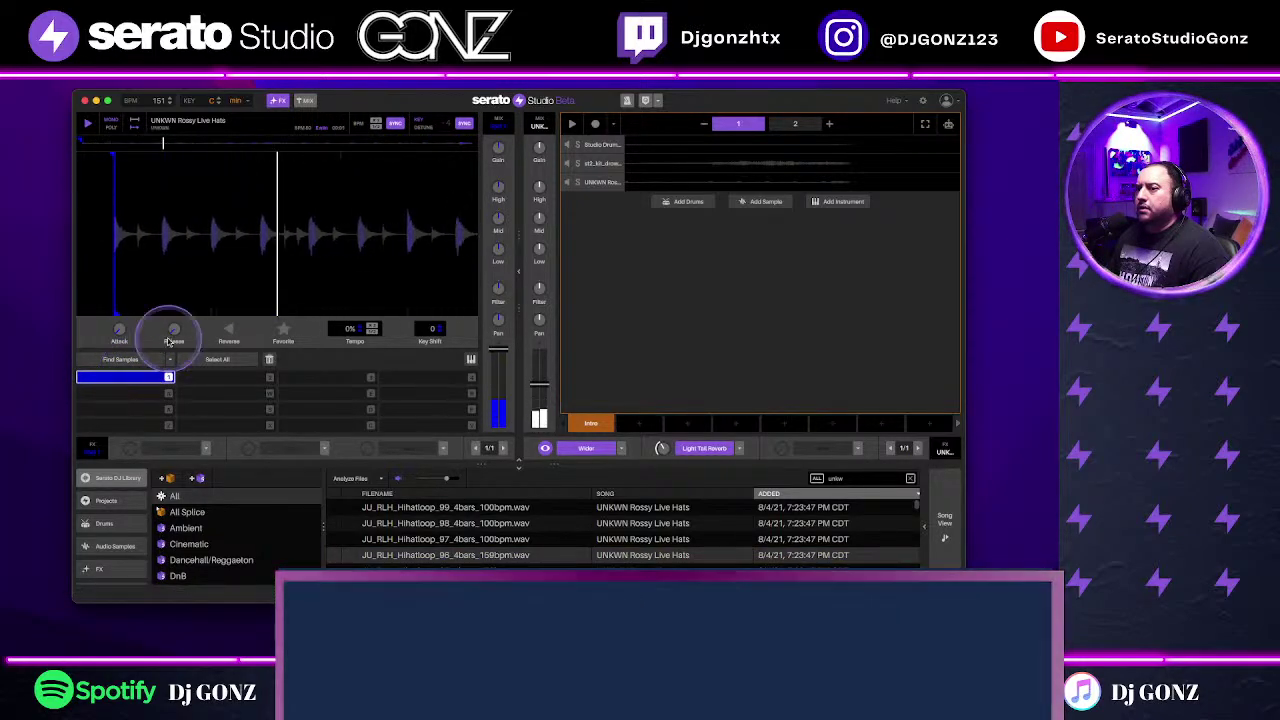
click(372, 333)
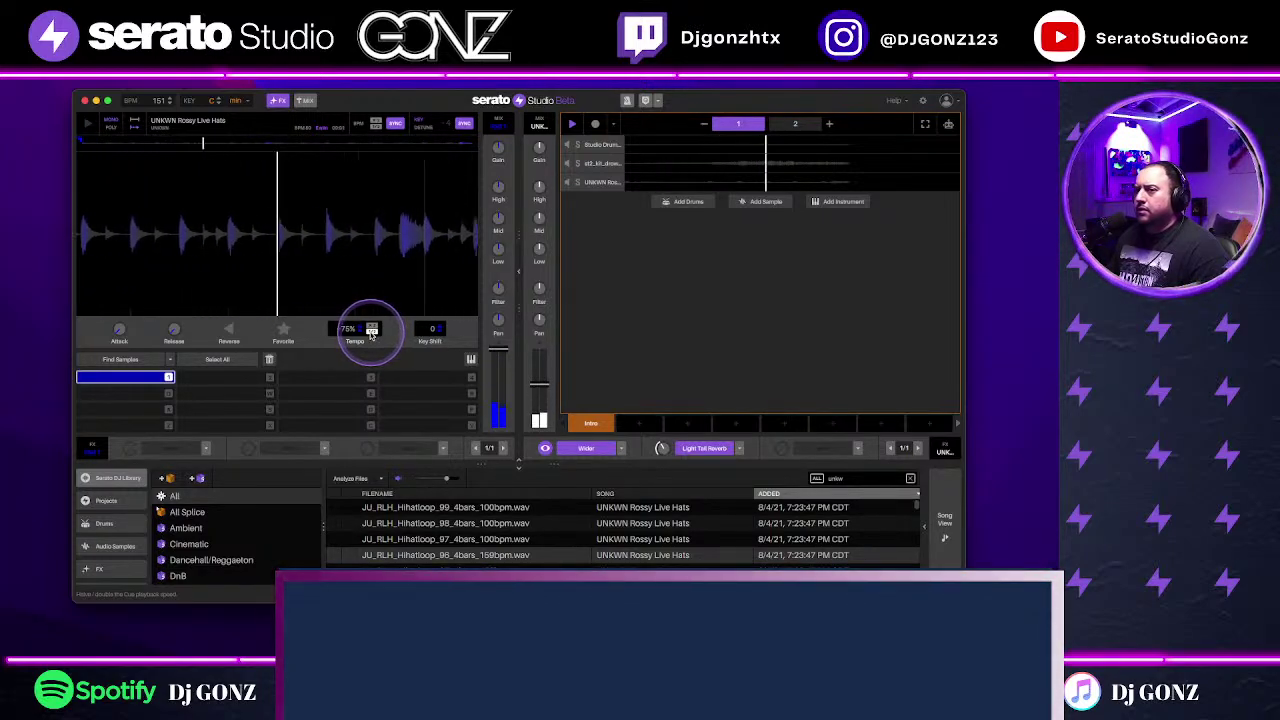
Step: Place, move and remove notes in the hi-hat track's step grid
click(755, 179)
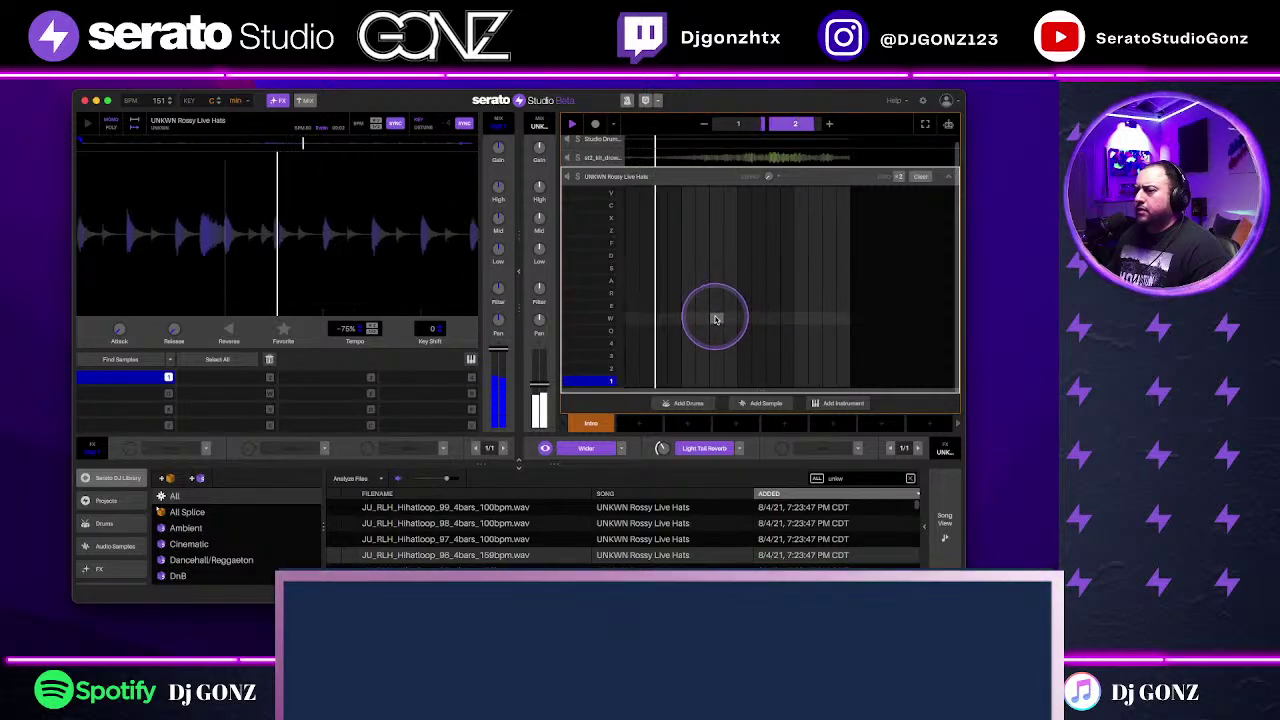
click(630, 378)
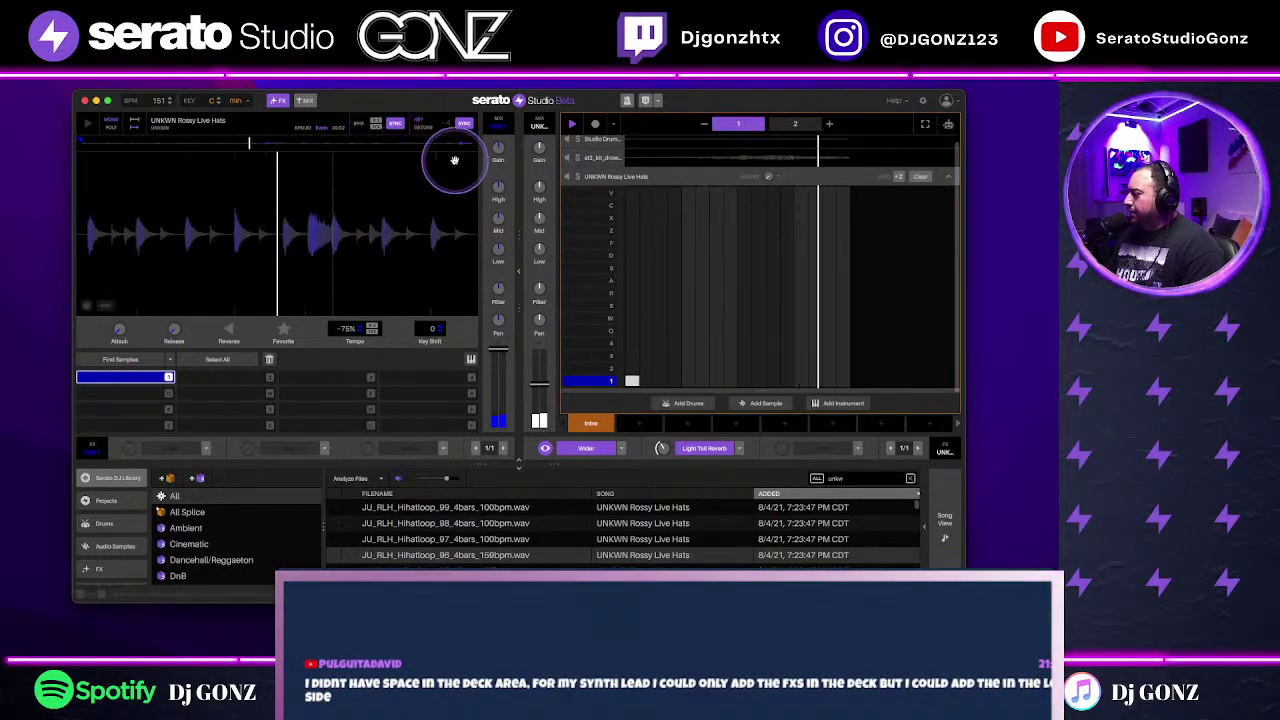
click(830, 244)
drag(833, 246, 770, 281)
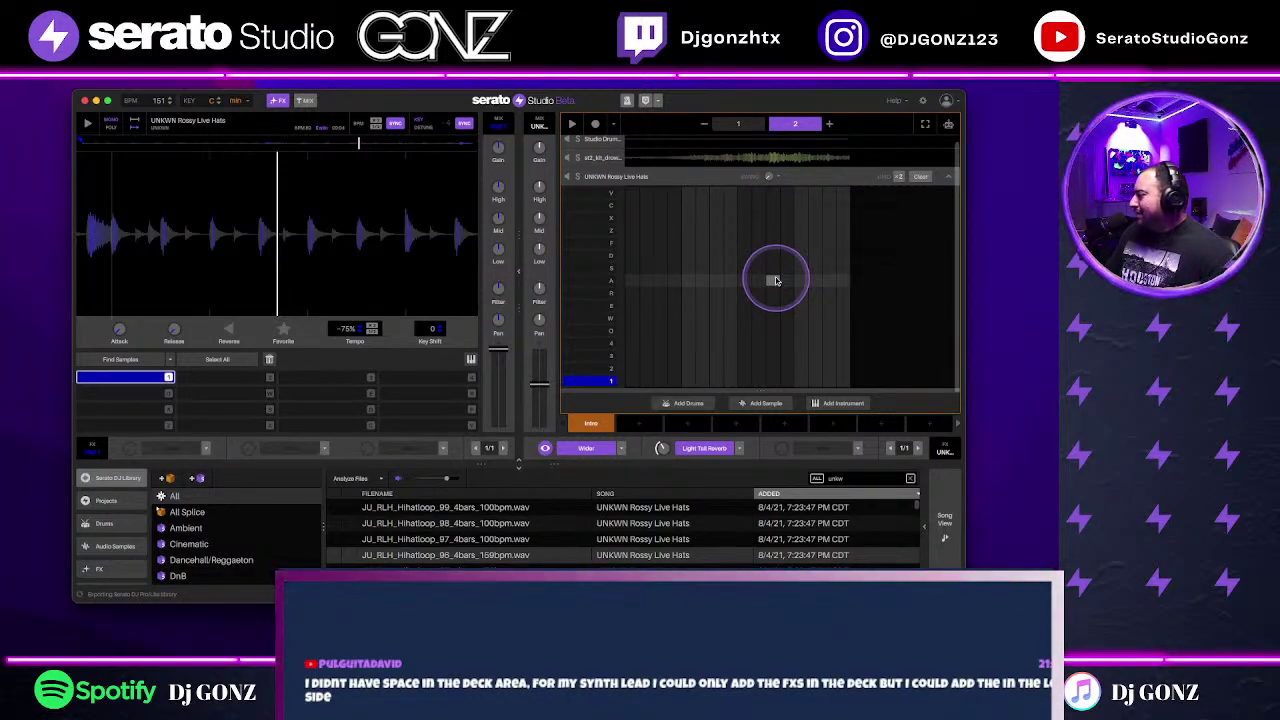
drag(777, 280, 880, 217)
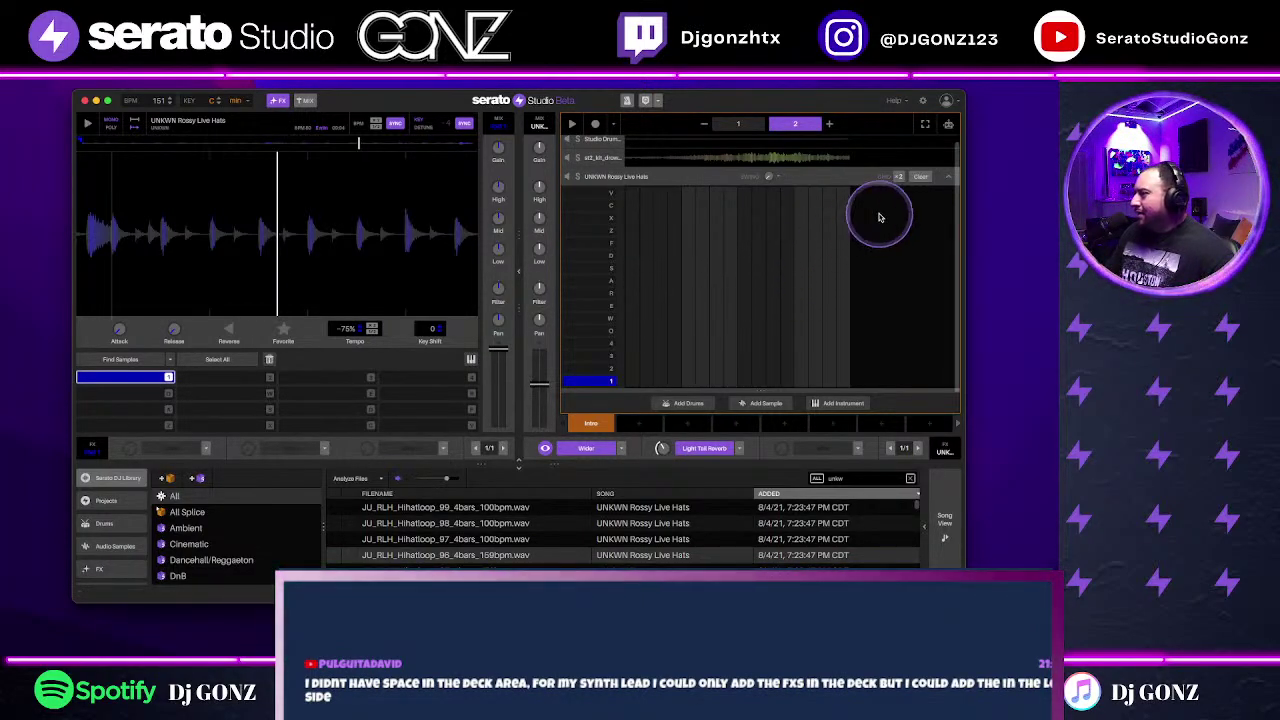
click(940, 183)
Step: Show the instrument sounds library
click(723, 322)
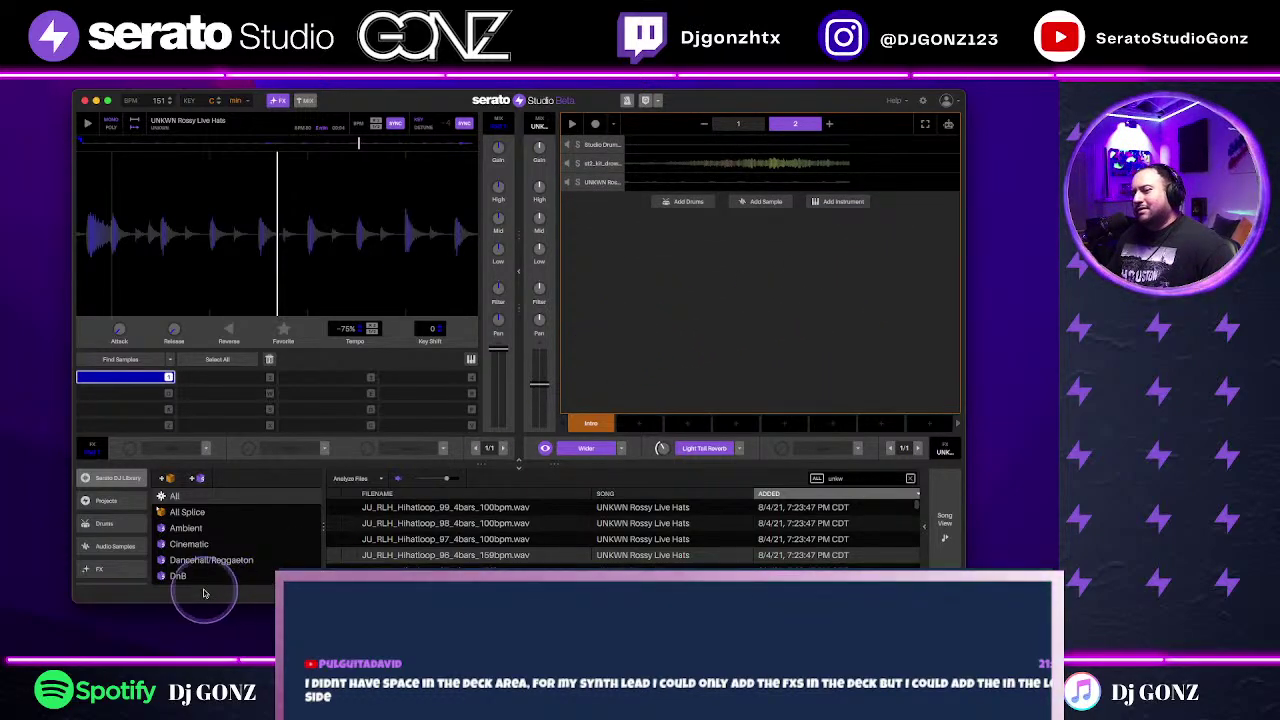
scroll(112, 550, down, 3)
click(110, 551)
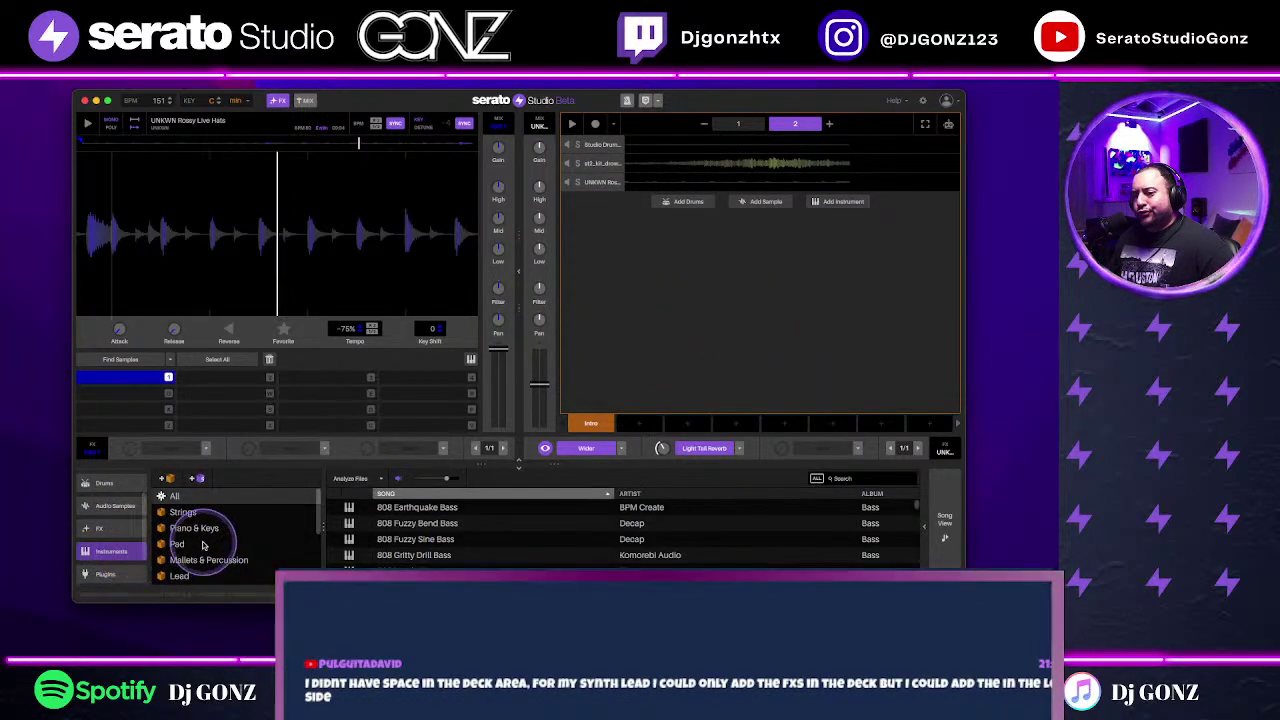
Step: Add Alien Ottoman Synth from Piano & Keys and set all three FX slots to None
click(200, 528)
drag(759, 363, 760, 358)
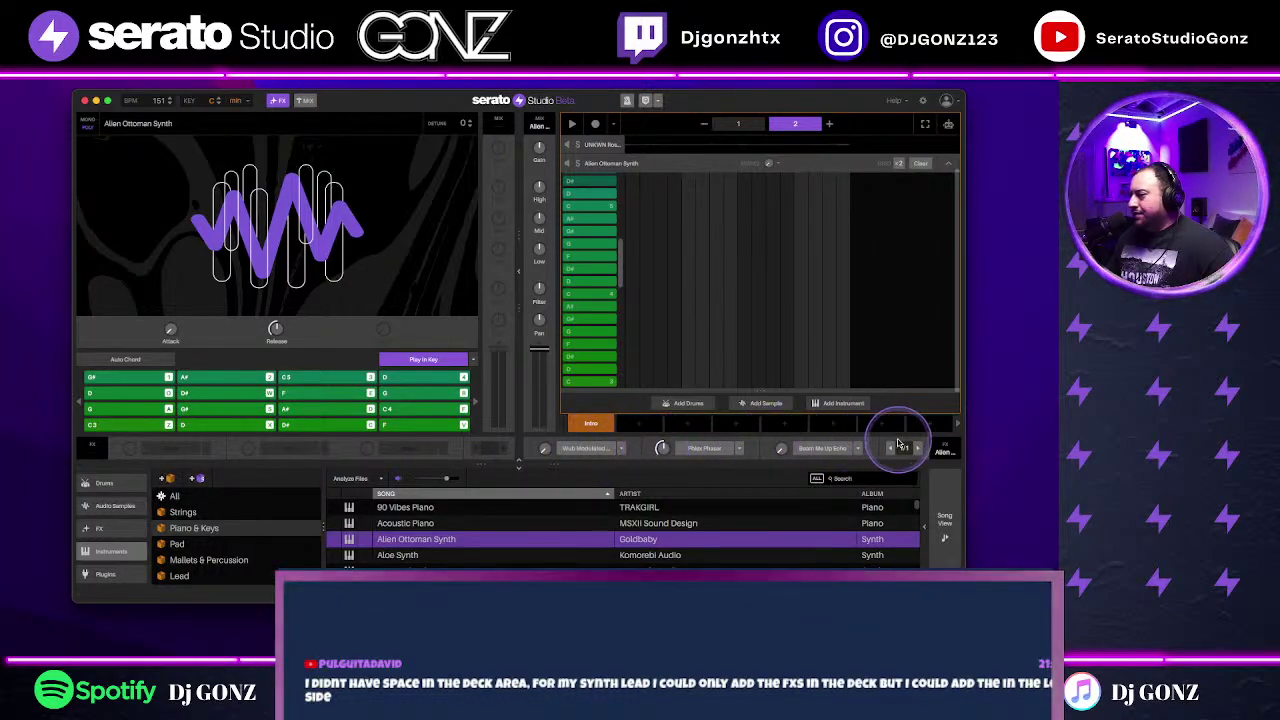
click(598, 449)
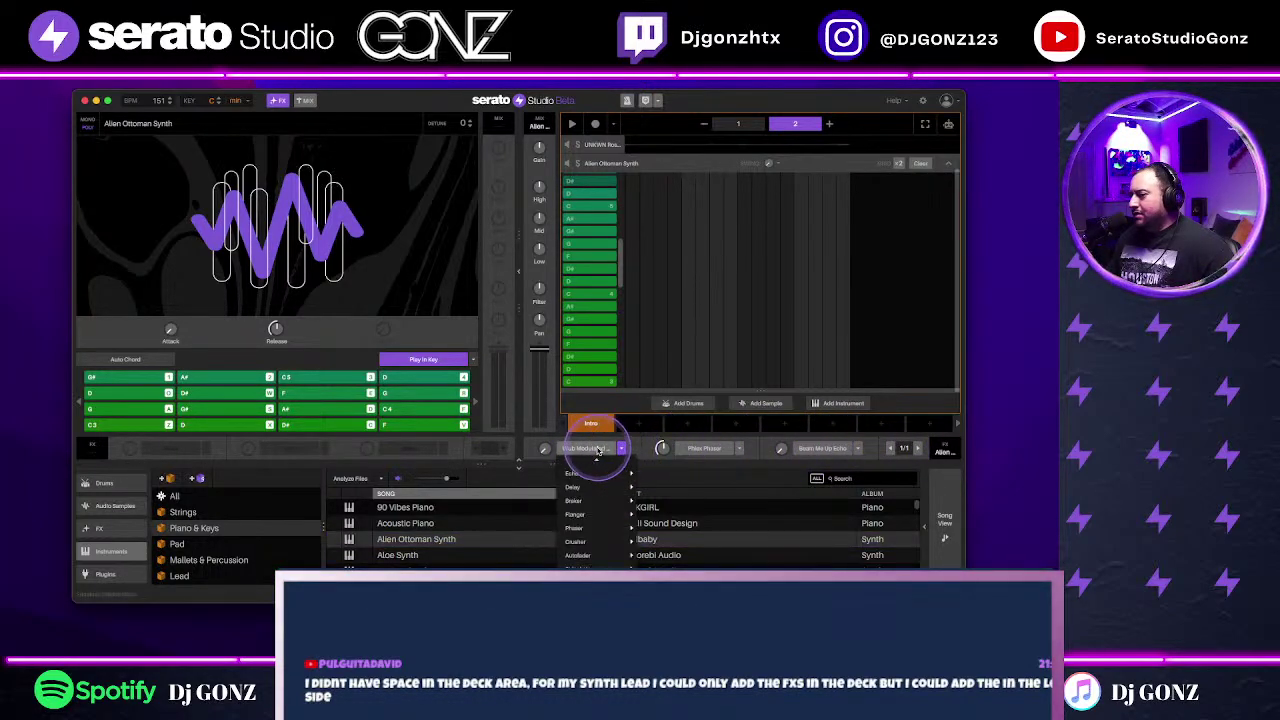
click(573, 471)
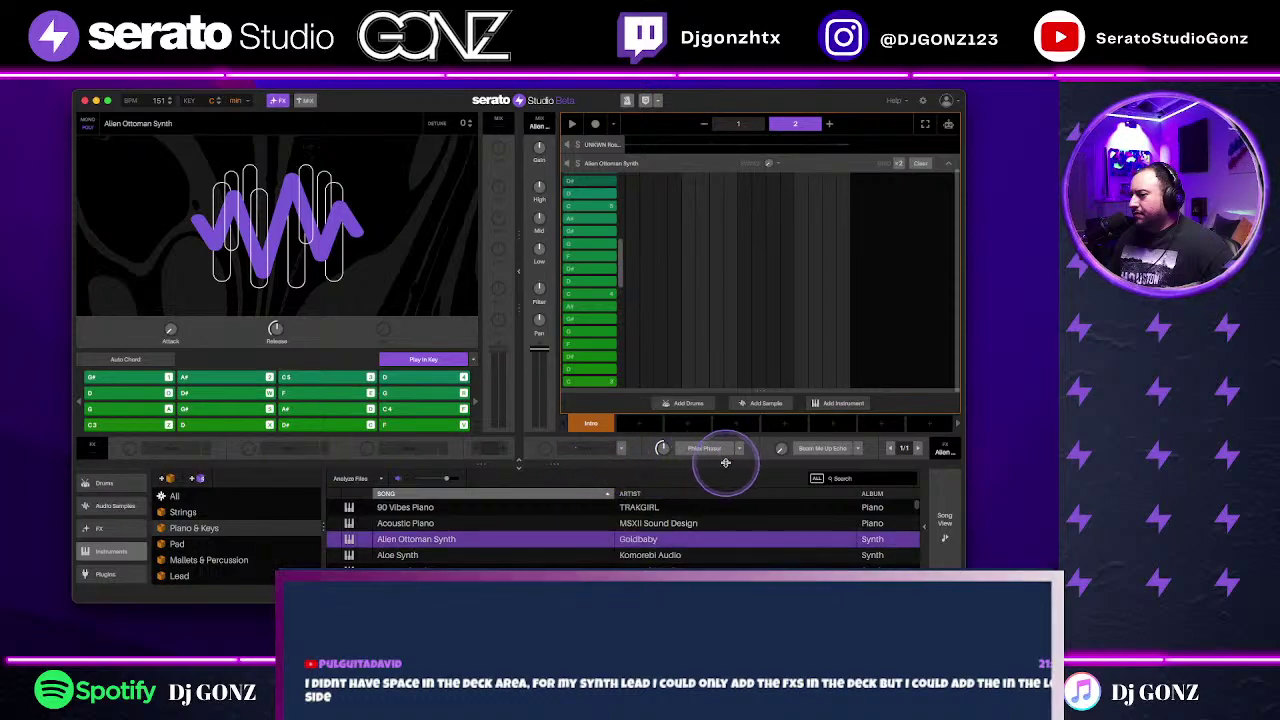
click(740, 448)
click(718, 471)
click(857, 448)
click(840, 472)
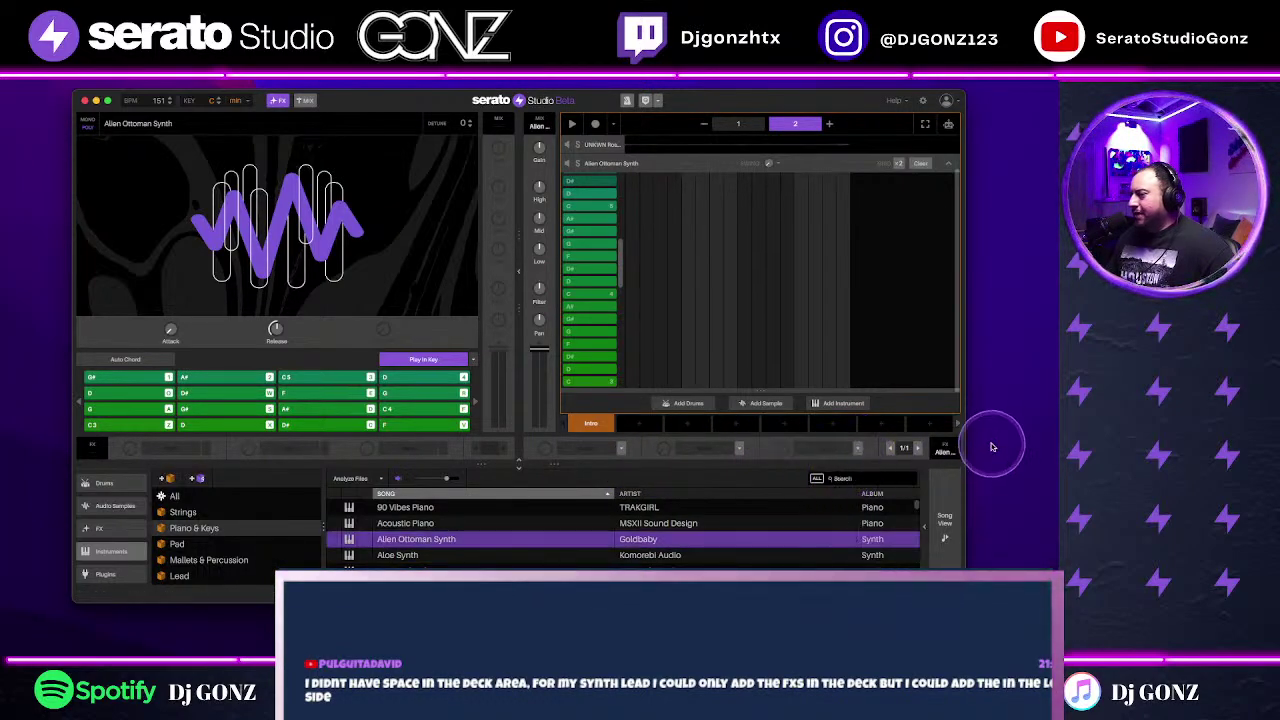
Step: Load Reverb > Drums Reverb into all three of the synth's FX slots
click(612, 450)
mouse_move(605, 485)
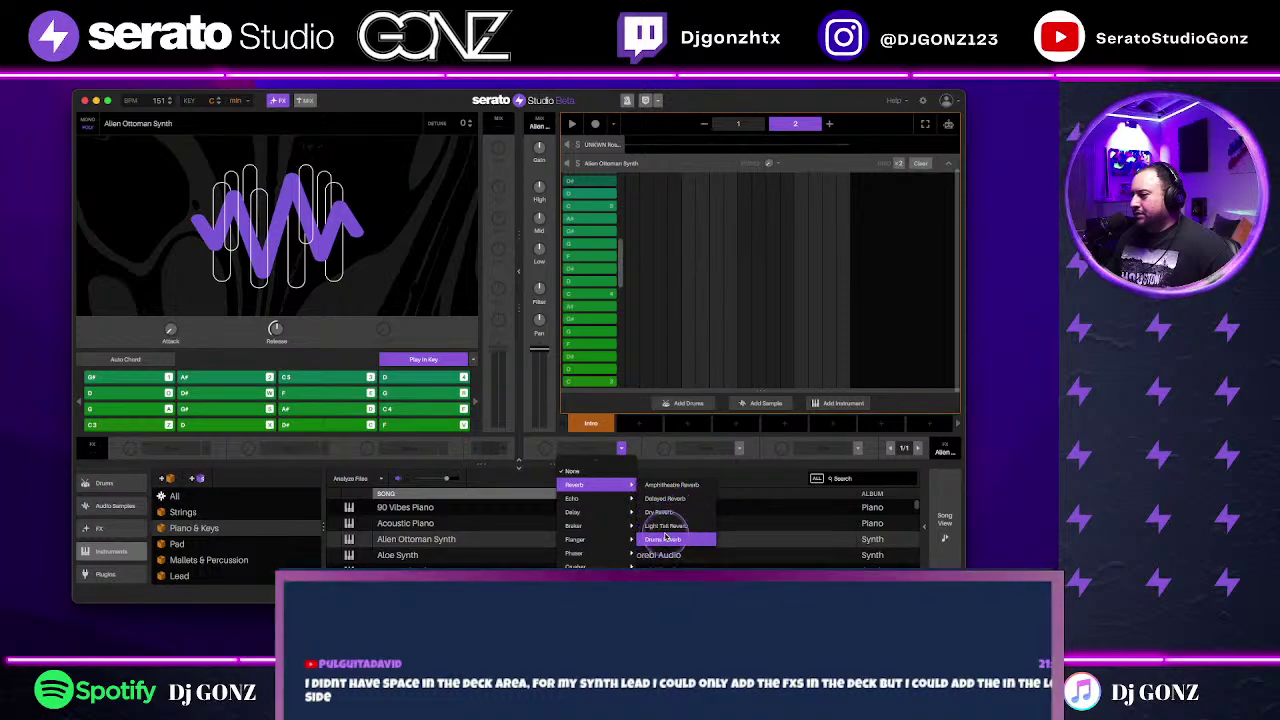
click(665, 539)
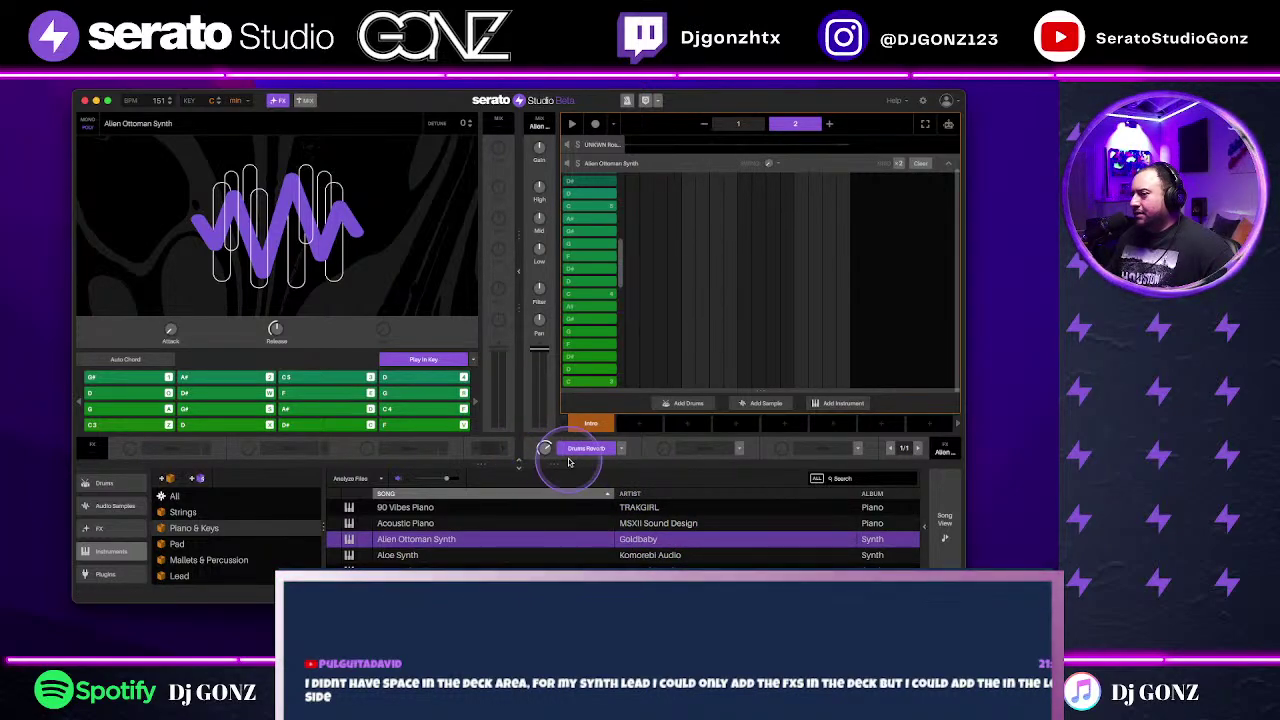
click(740, 450)
mouse_move(752, 487)
click(787, 541)
click(857, 449)
mouse_move(828, 487)
click(902, 540)
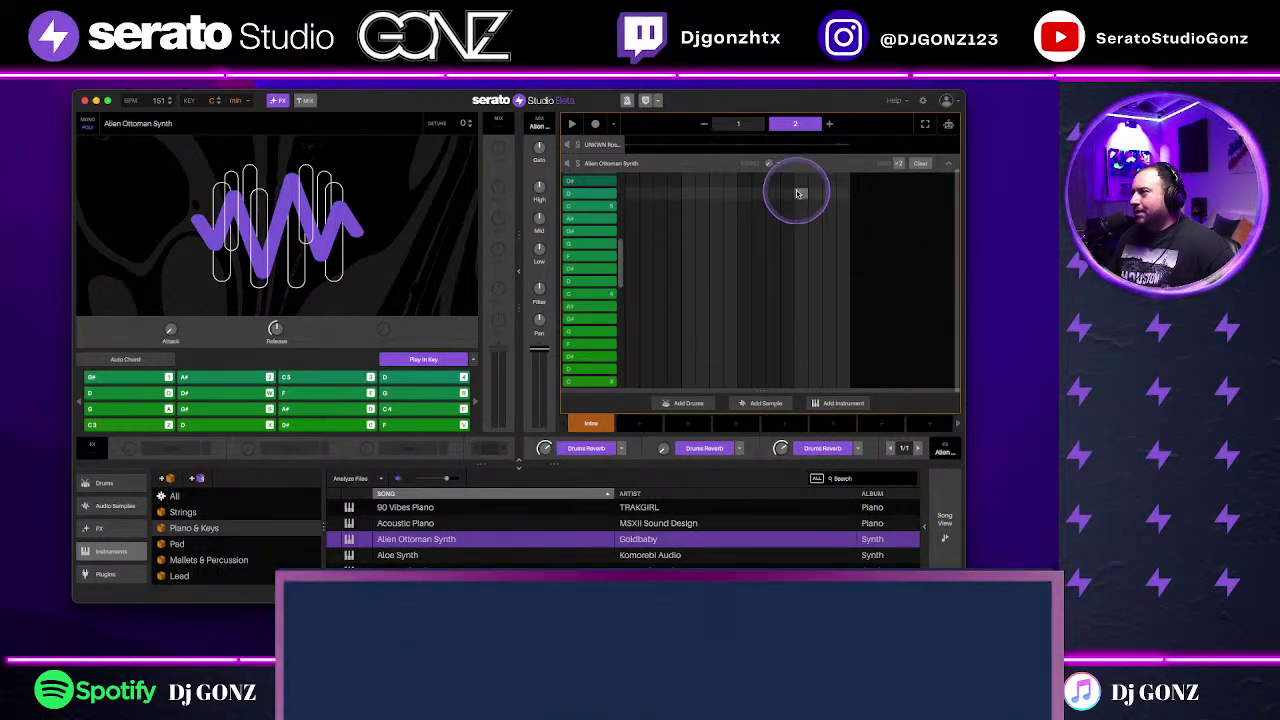
click(948, 163)
Step: Duplicate the Alien Ottoman Synth deck and give the copy Little Bird Flanger in FX slot 1
right_click(784, 199)
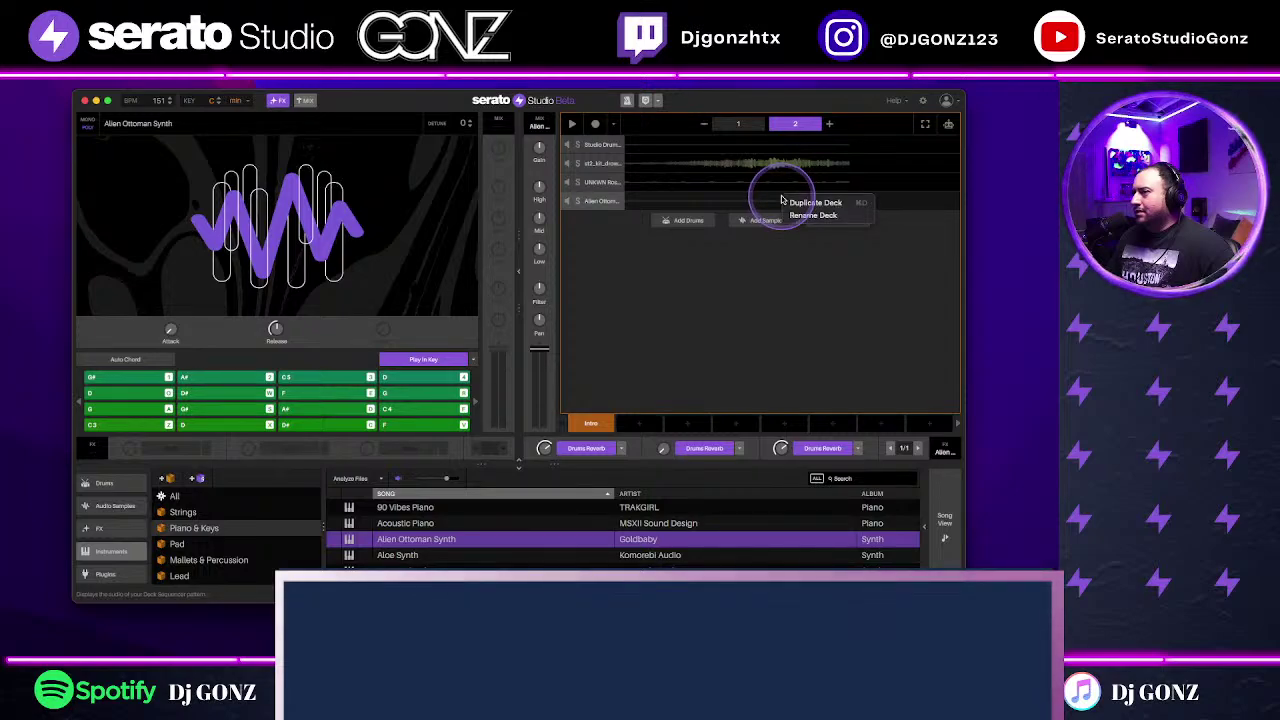
click(806, 204)
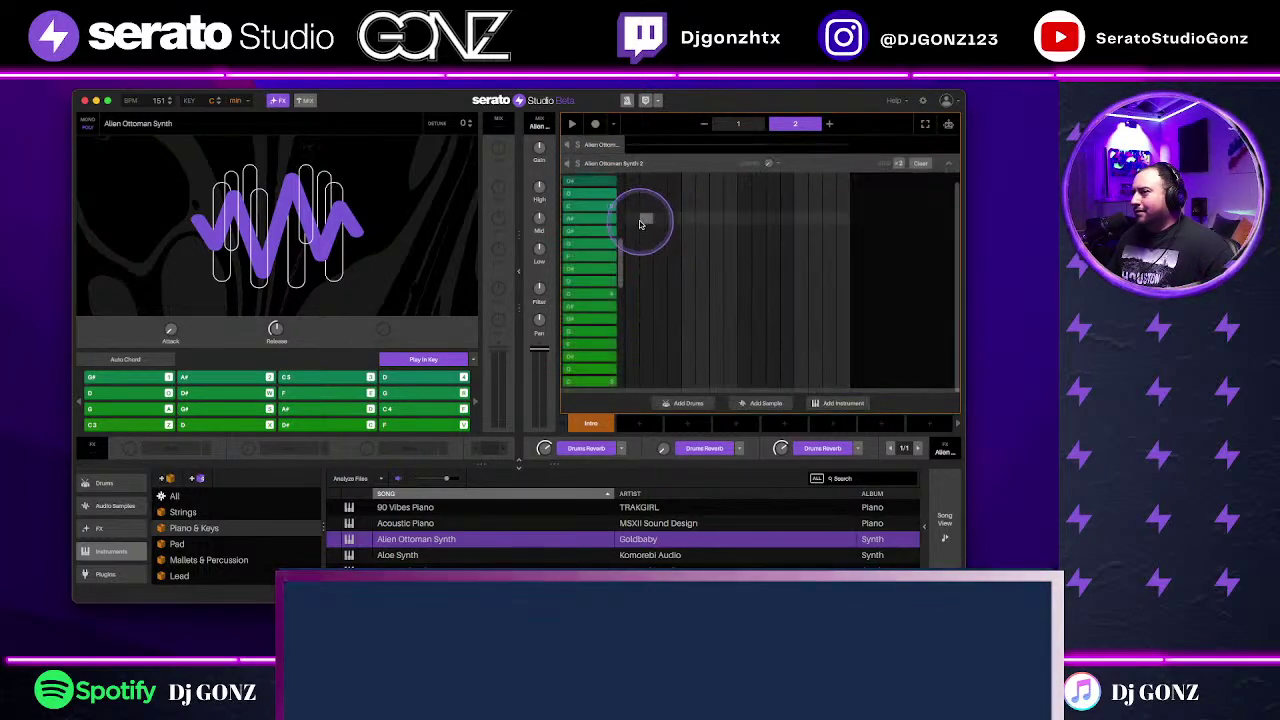
click(618, 450)
mouse_move(583, 507)
click(674, 509)
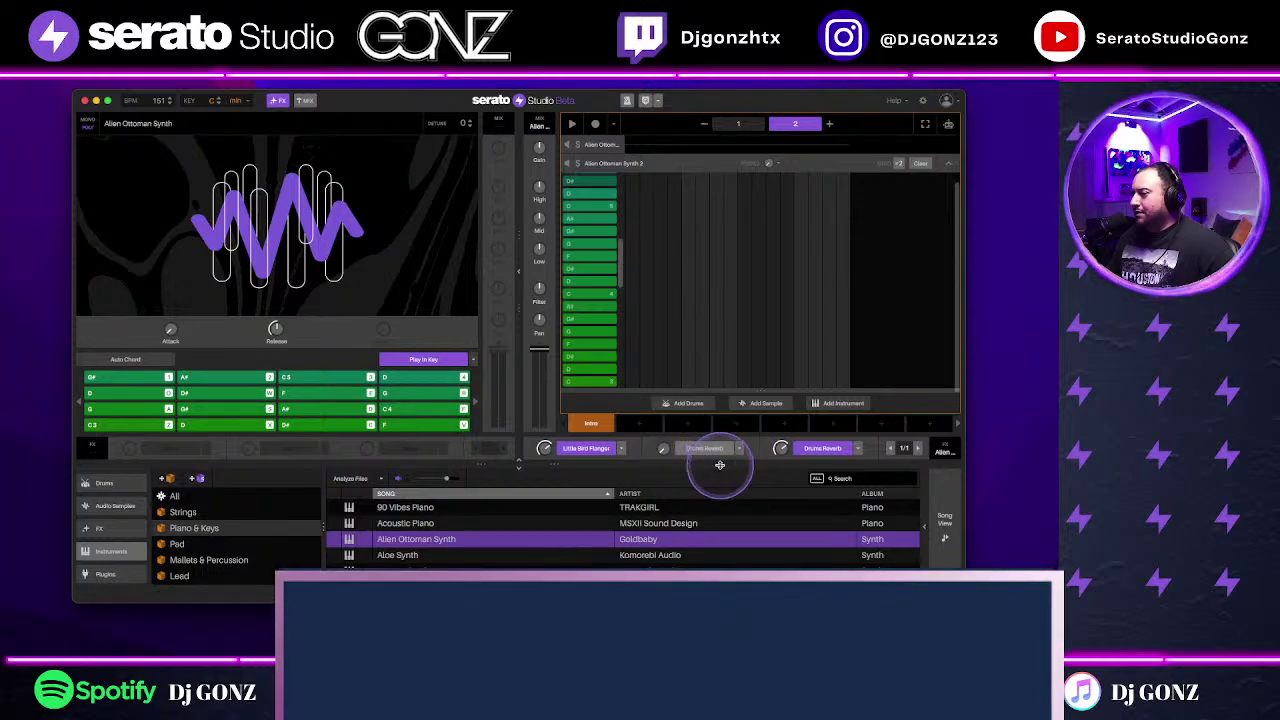
Step: Browse the second and third FX slots' choices and close them unchanged
click(718, 450)
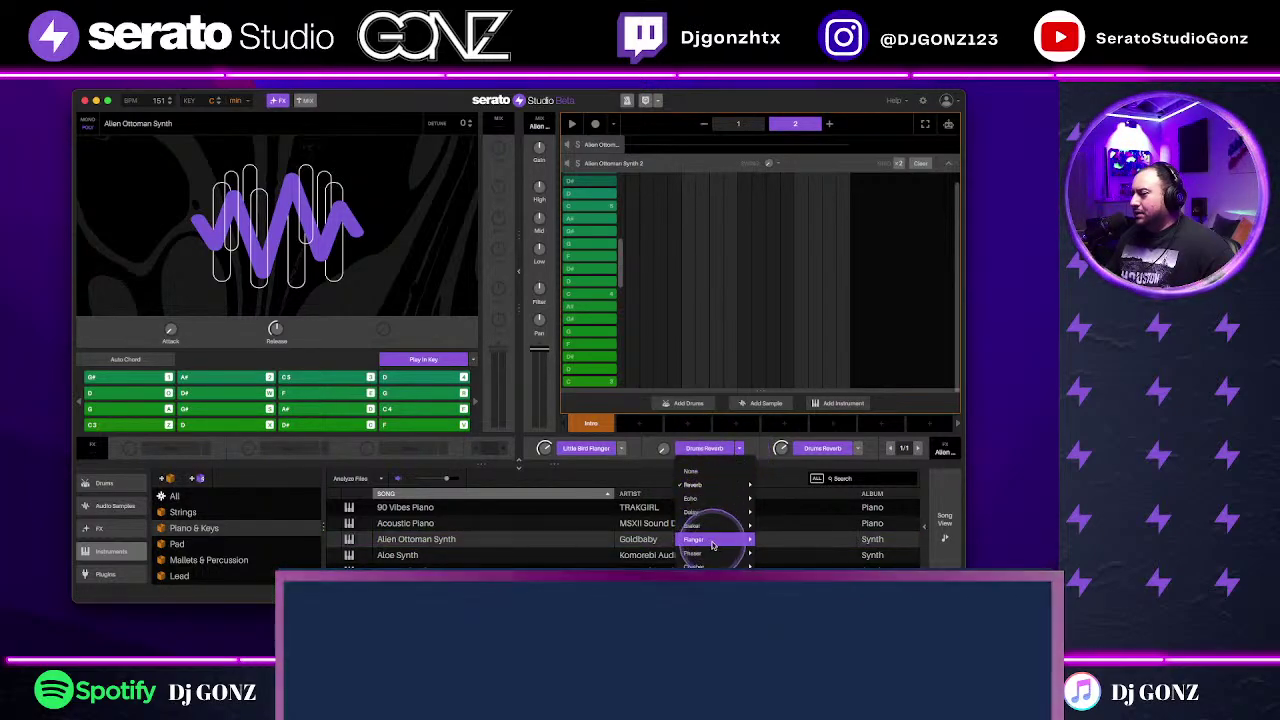
click(865, 455)
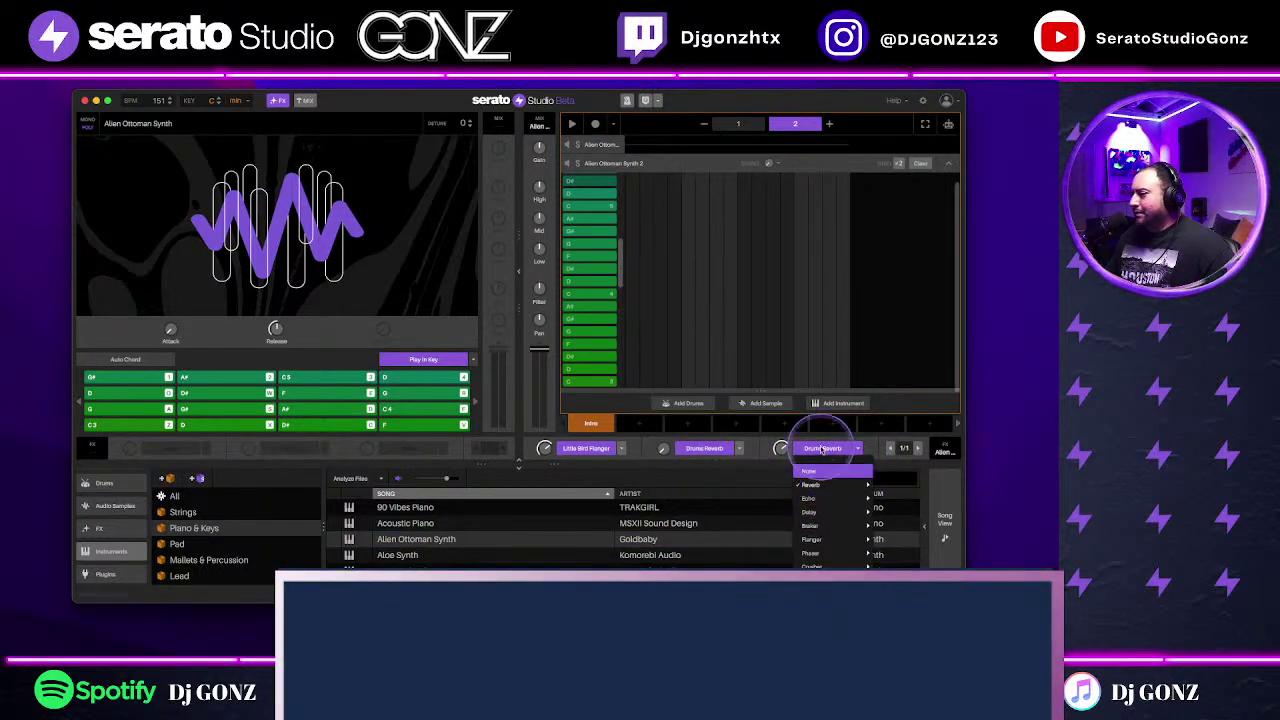
click(808, 163)
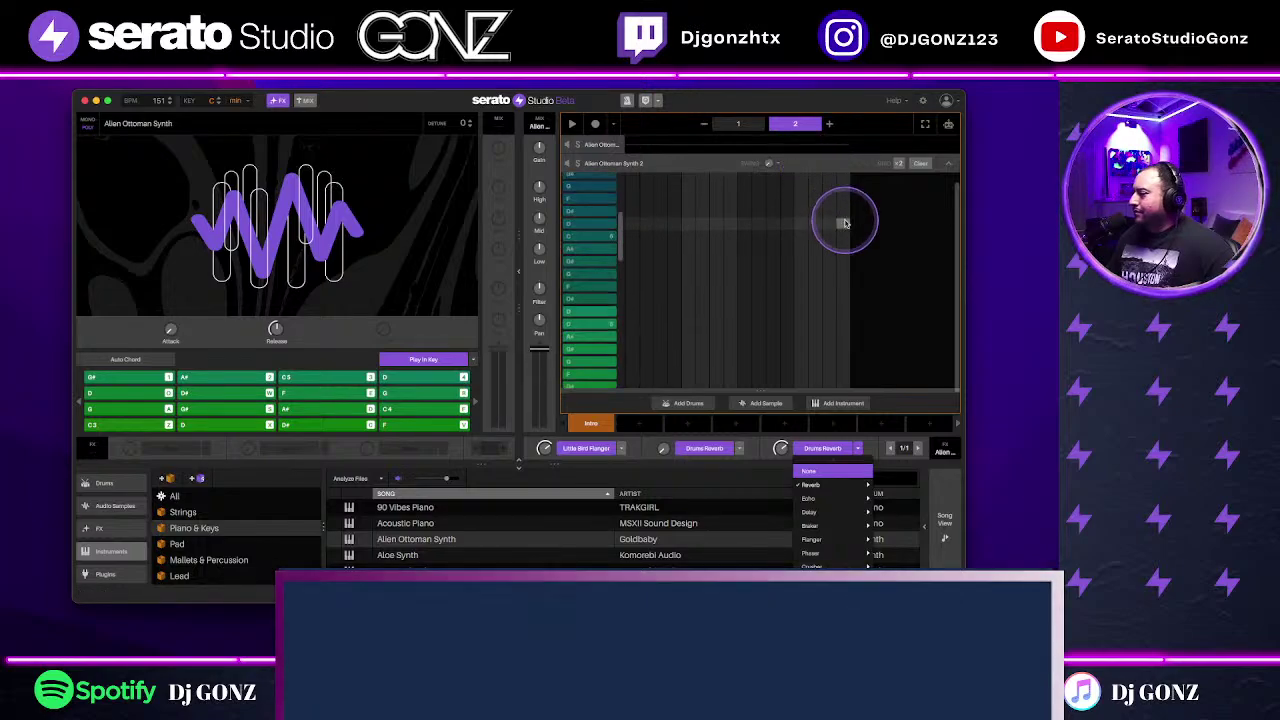
click(841, 170)
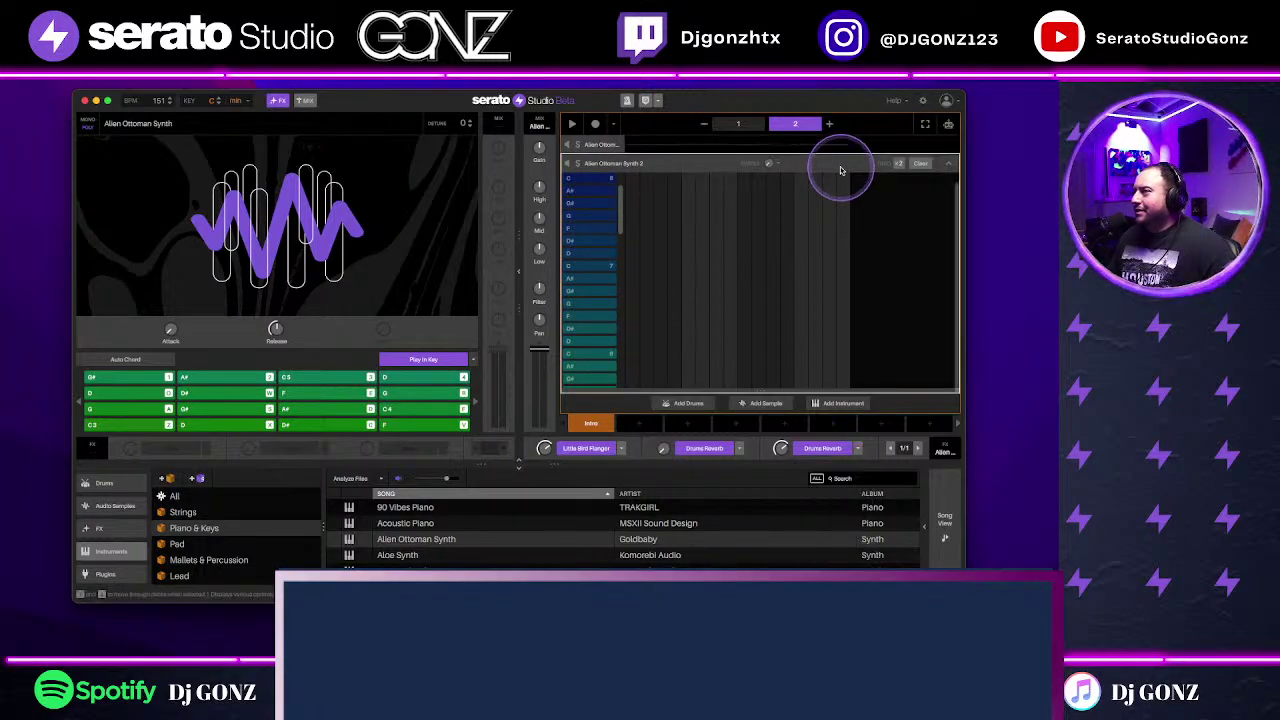
scroll(845, 195, up, 1)
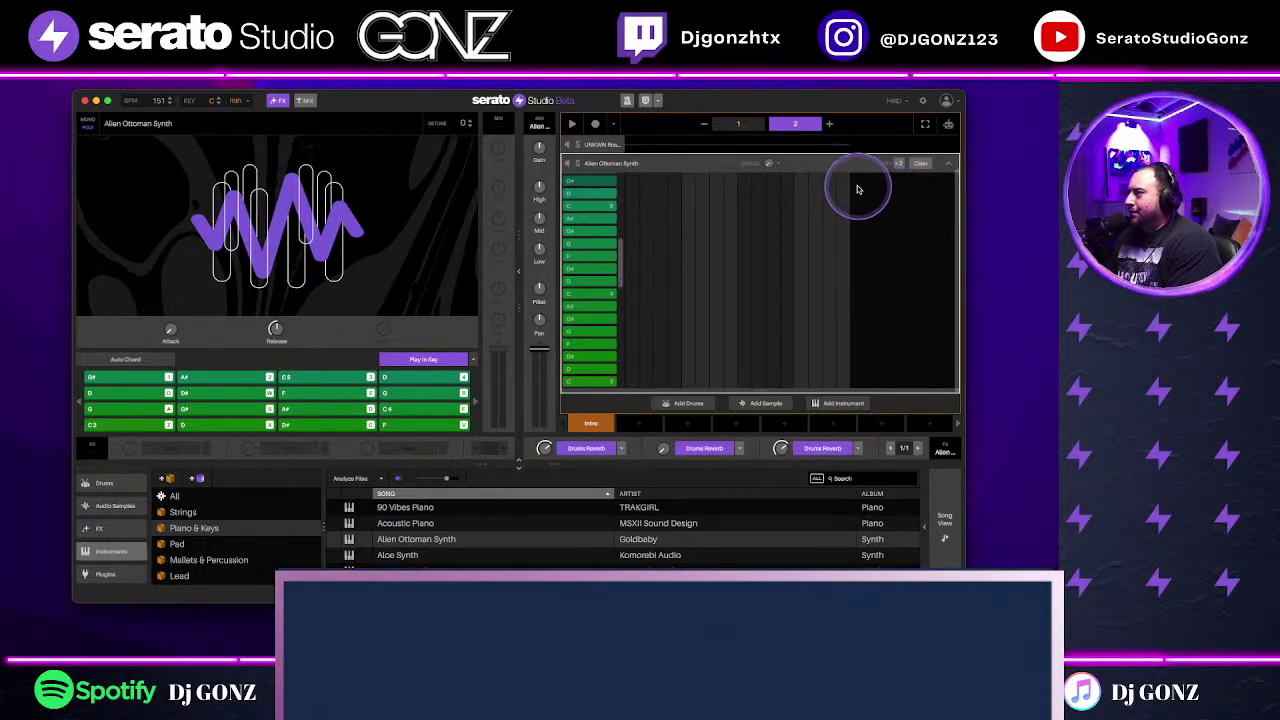
scroll(857, 172, up, 1)
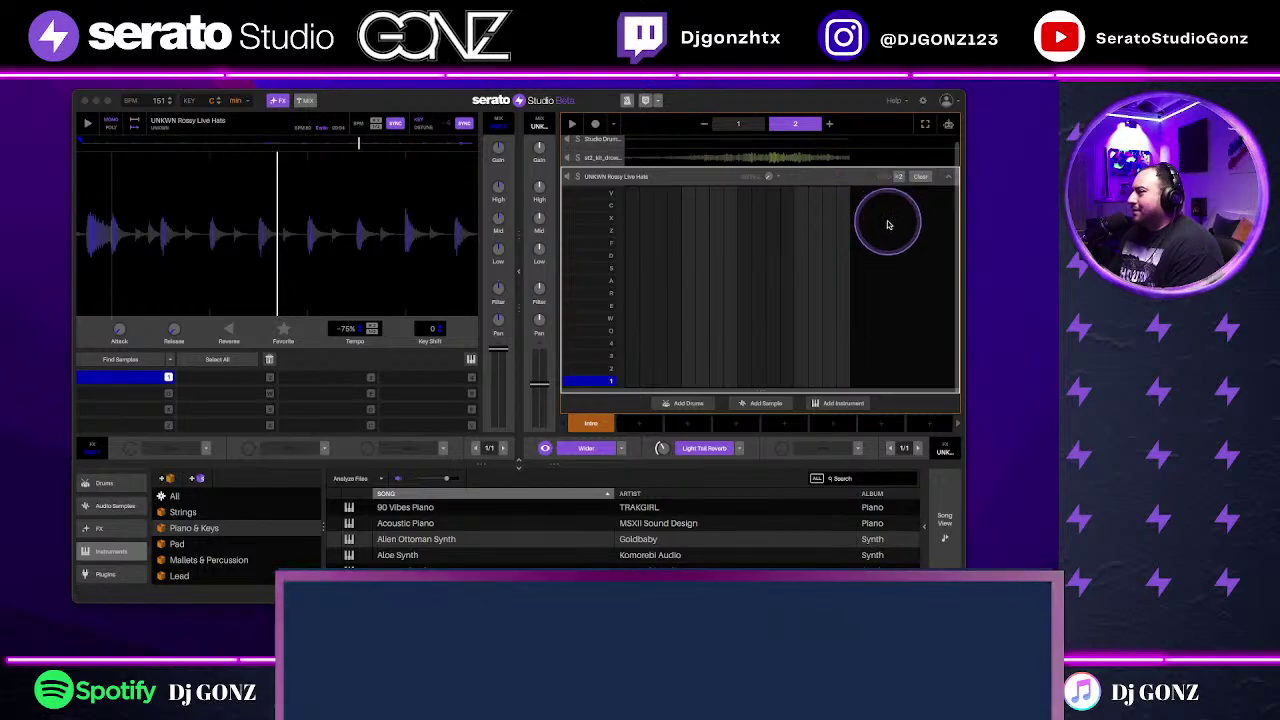
Step: Load the Rim Snare sample onto the Studio Drum Kit's Snare pad
click(945, 179)
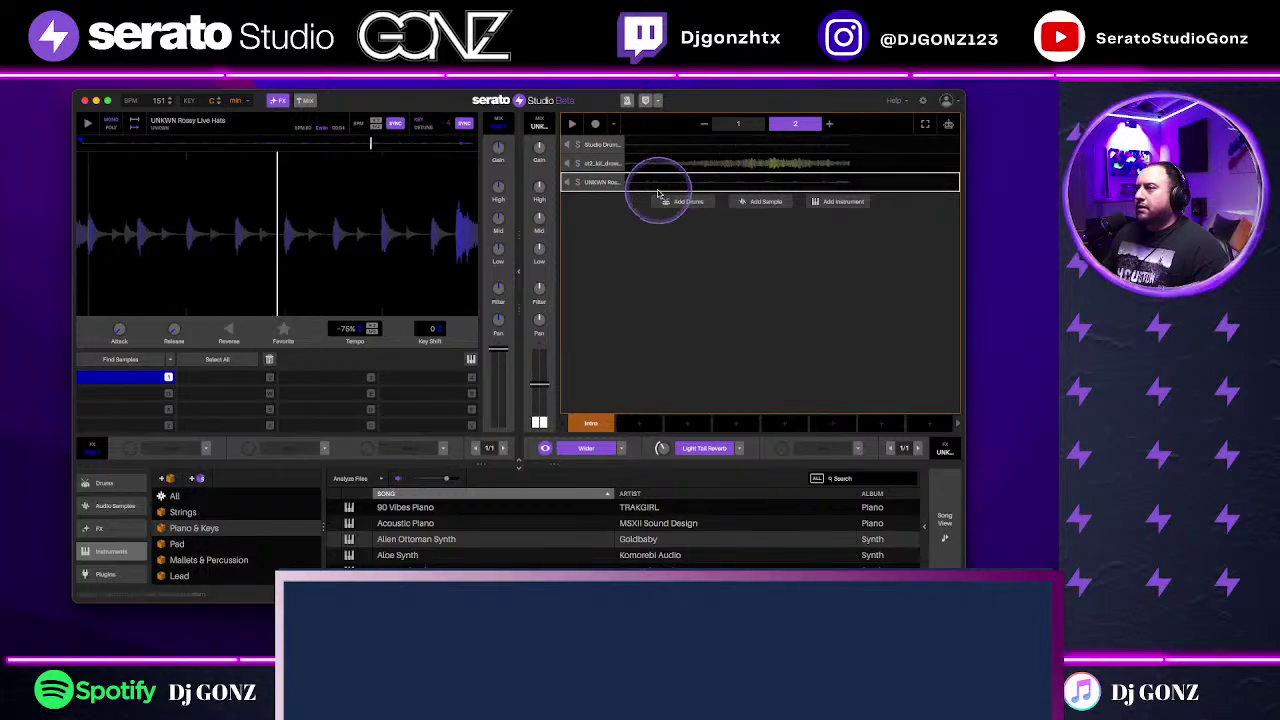
scroll(100, 530, up, 2)
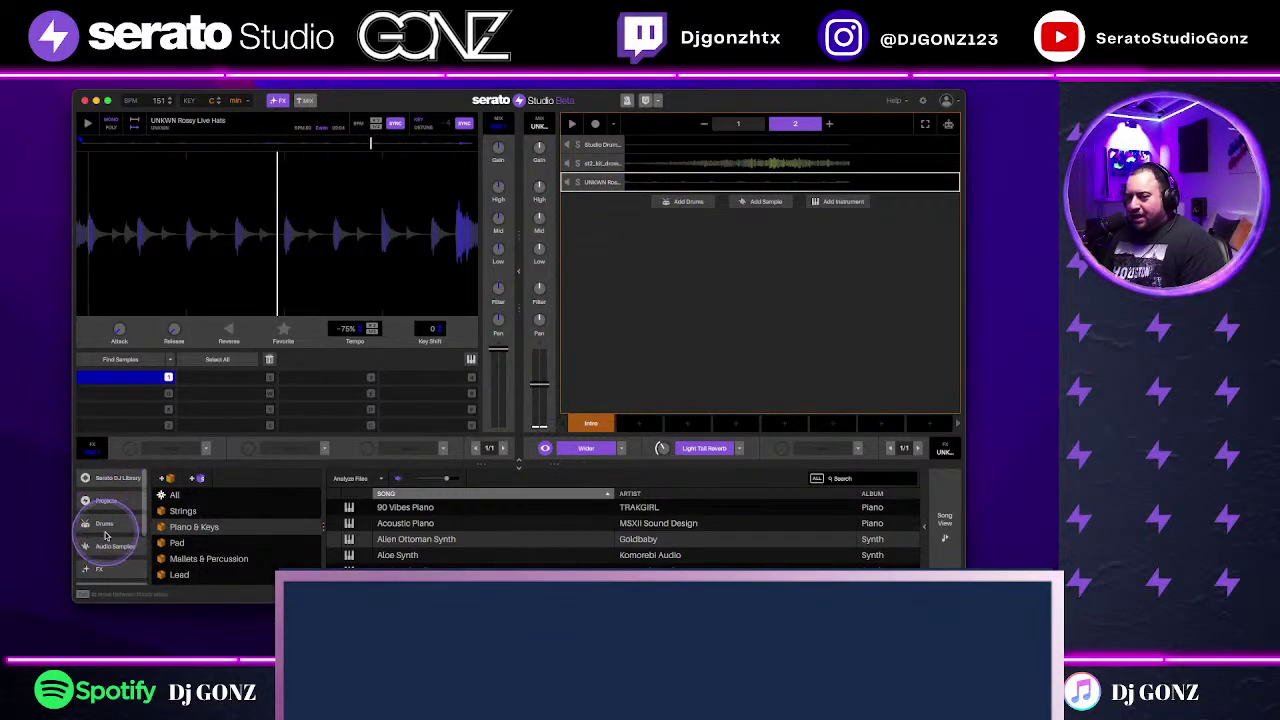
click(105, 524)
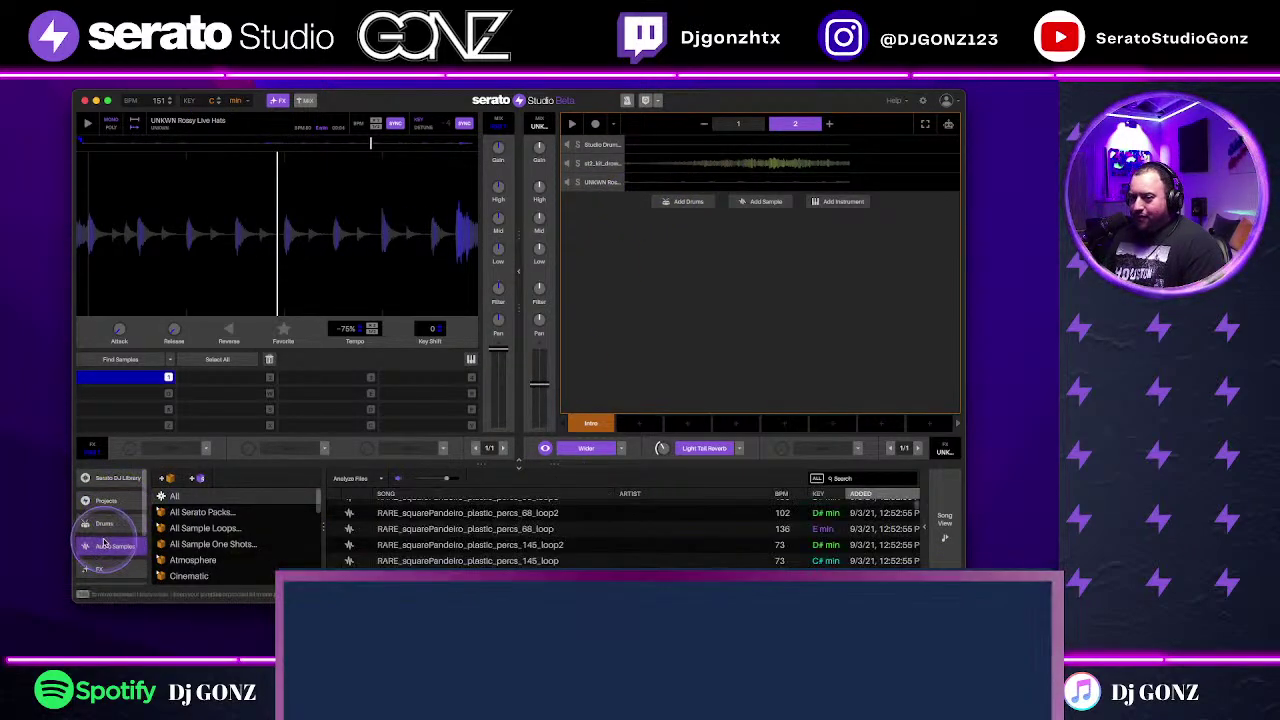
click(560, 555)
scroll(658, 540, down, 3)
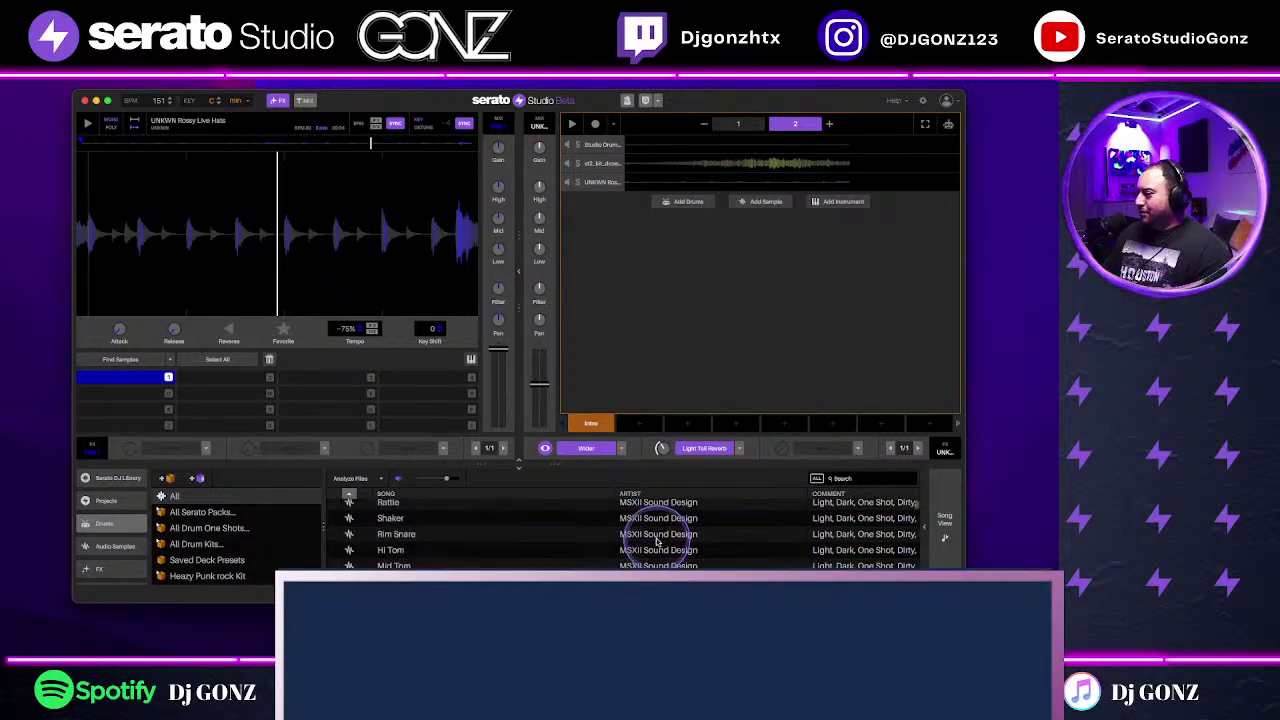
click(643, 143)
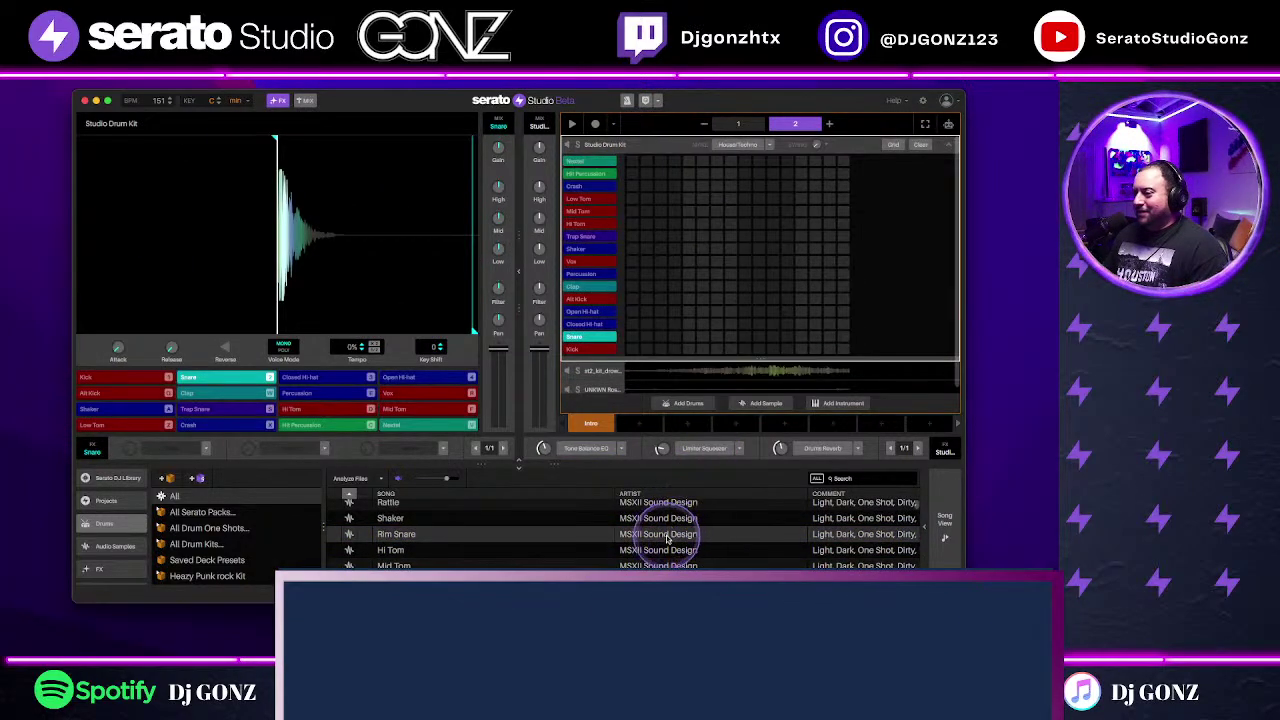
click(662, 538)
drag(662, 538, 217, 386)
Step: Apply the Trap drum pattern and extend the scene to four patterns
click(766, 144)
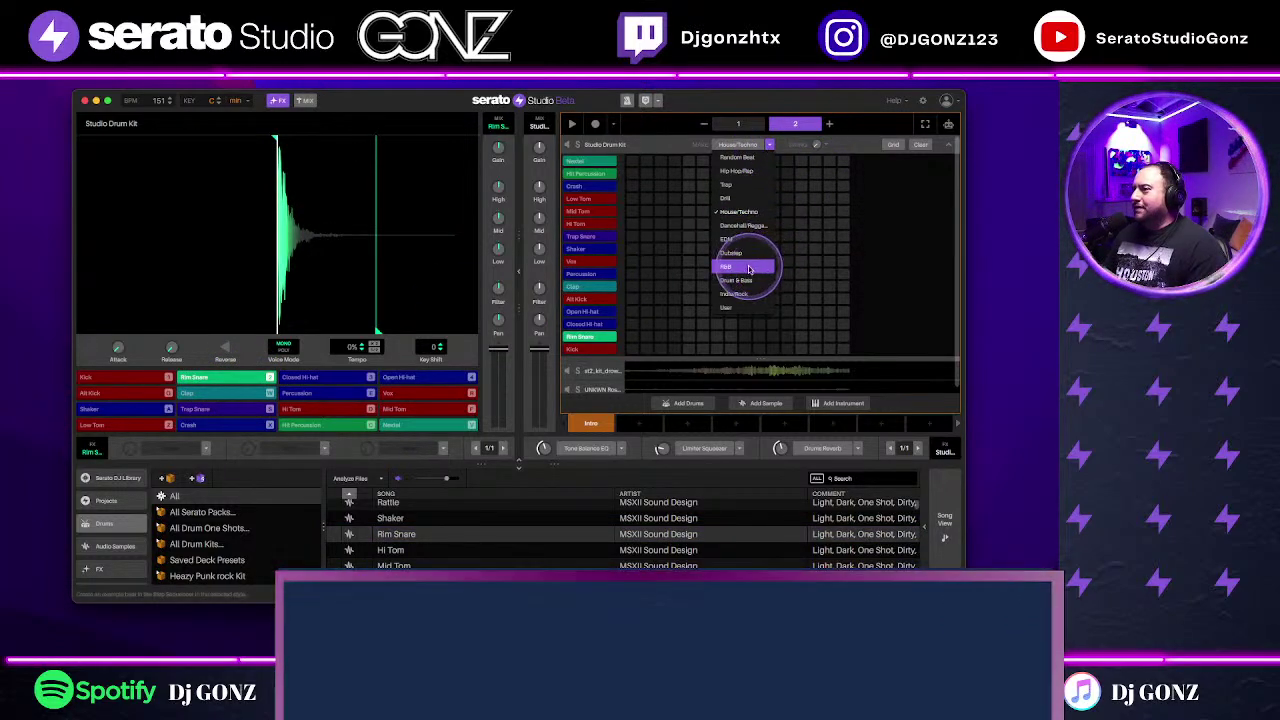
click(733, 185)
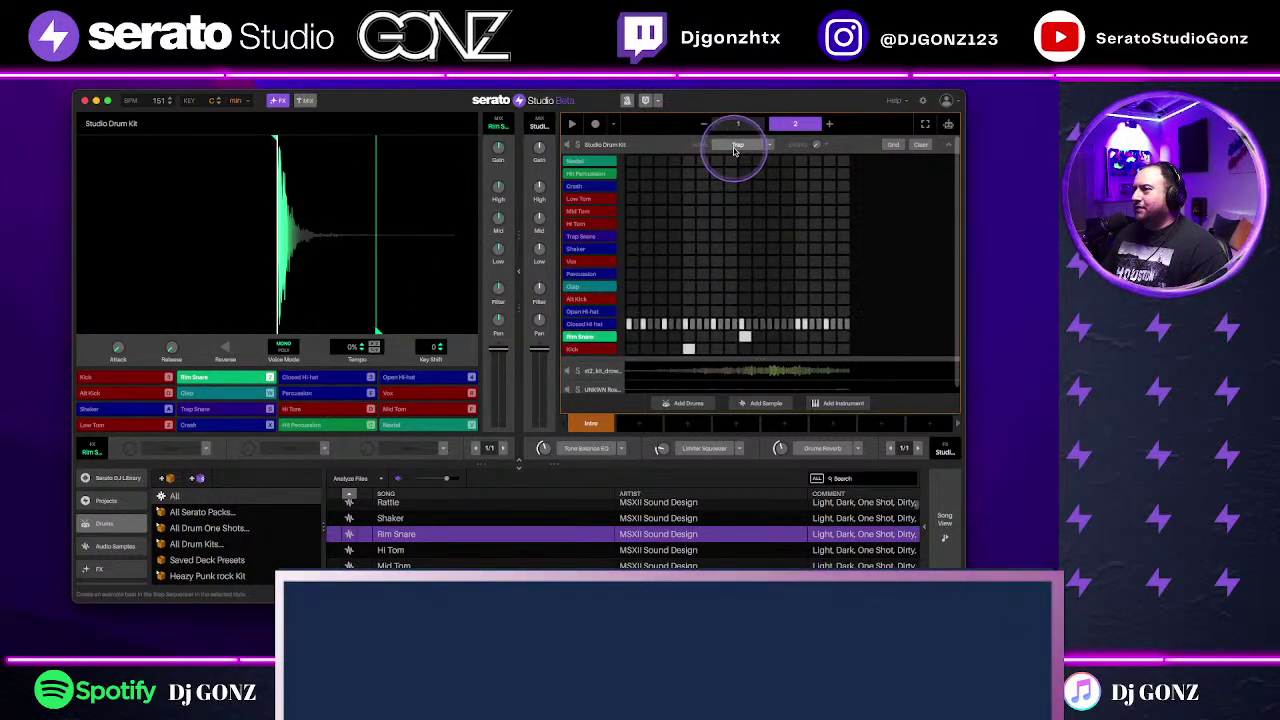
key(space)
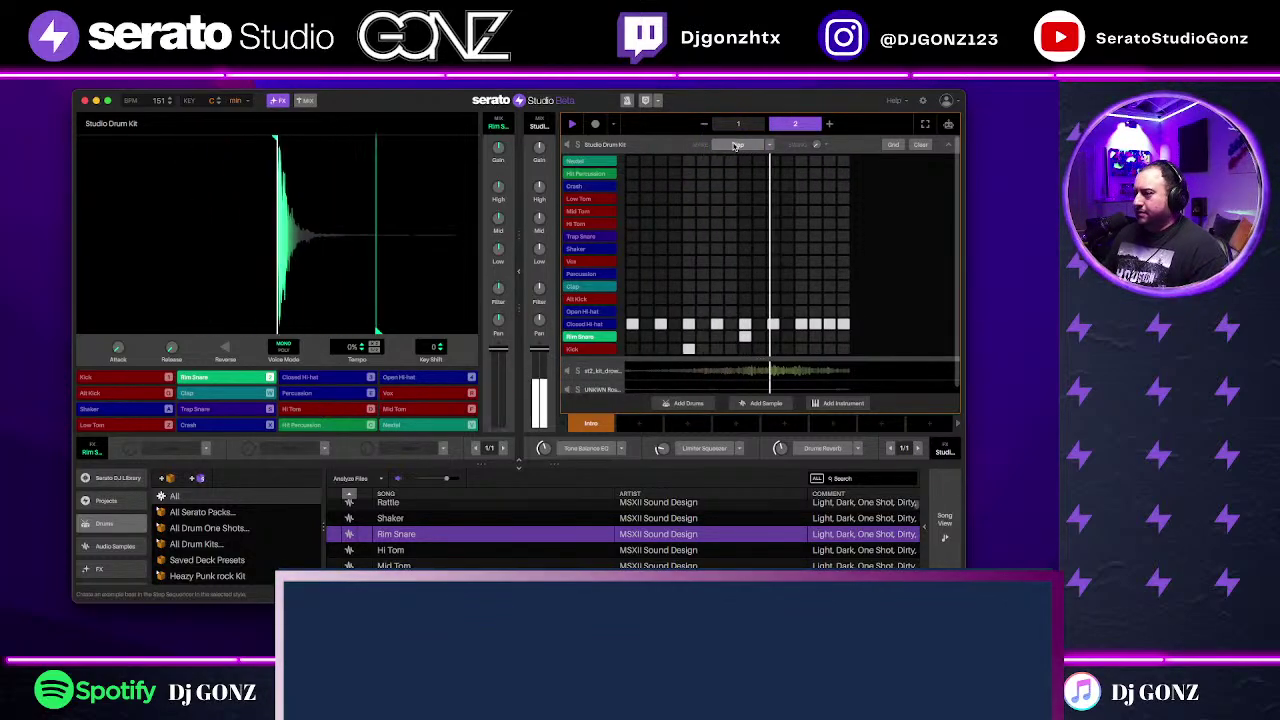
click(829, 124)
click(830, 124)
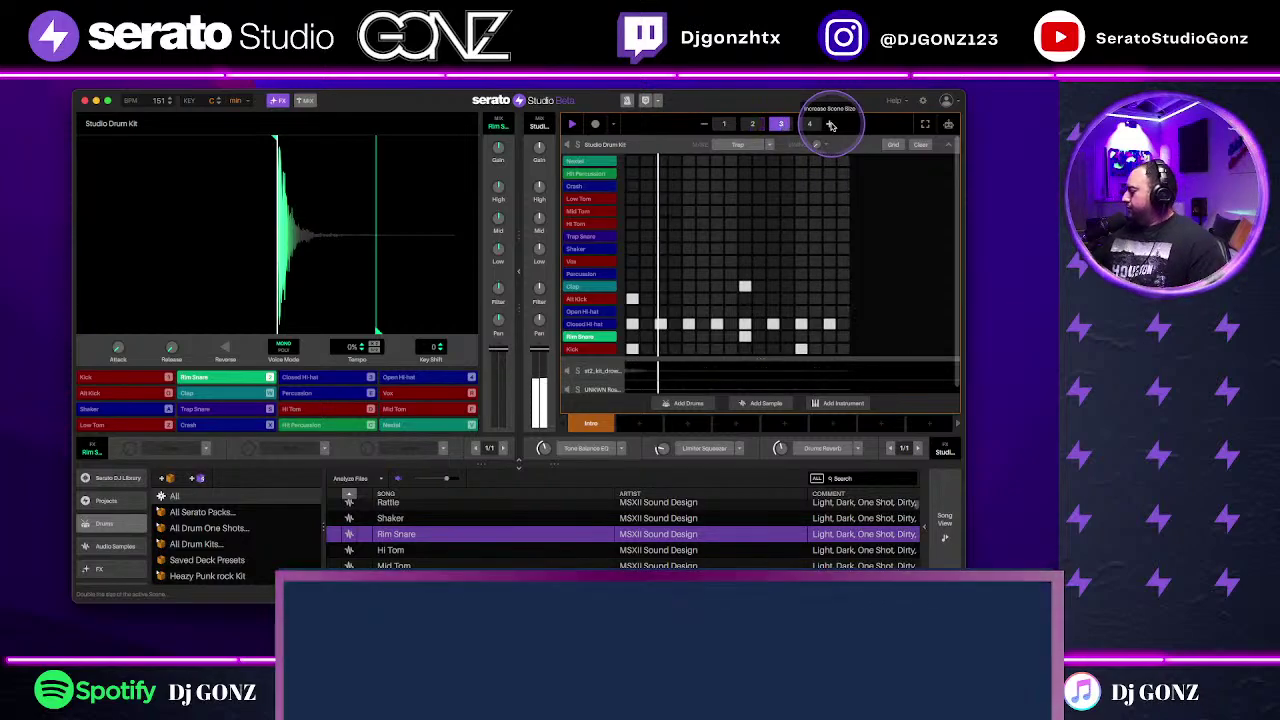
click(744, 257)
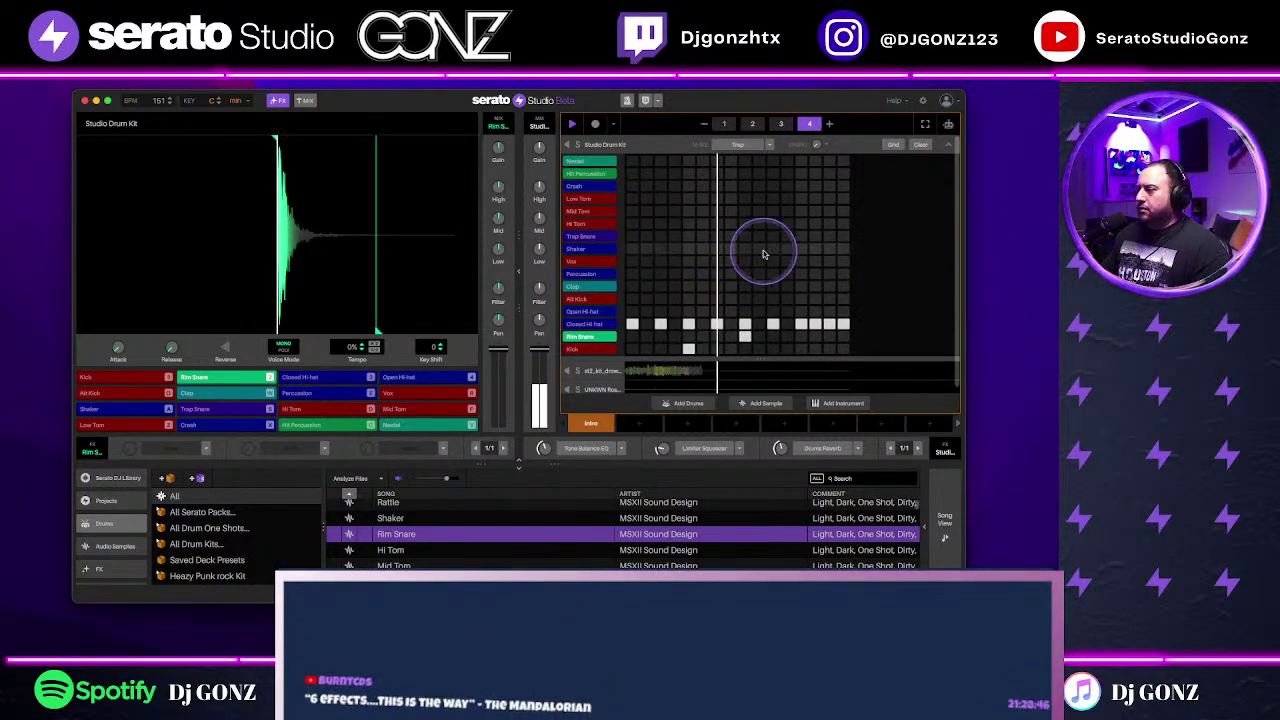
click(493, 198)
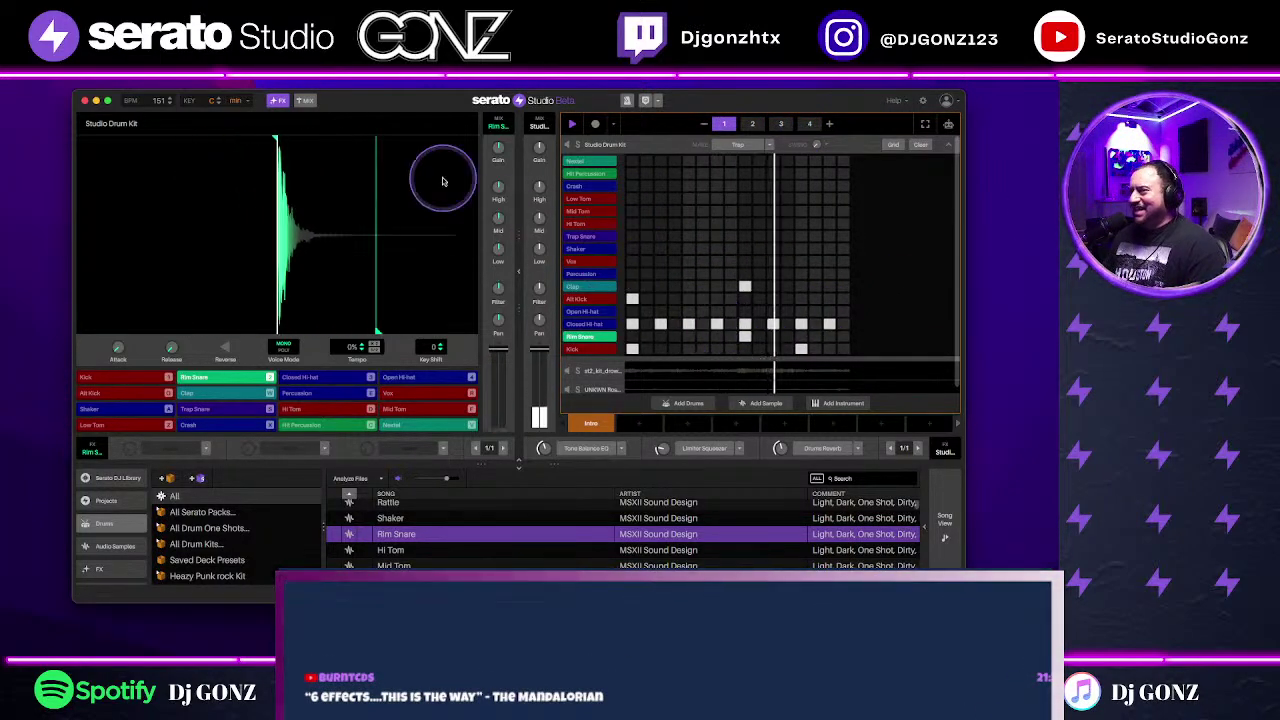
Step: Set the project tempo to 139 BPM
click(160, 101)
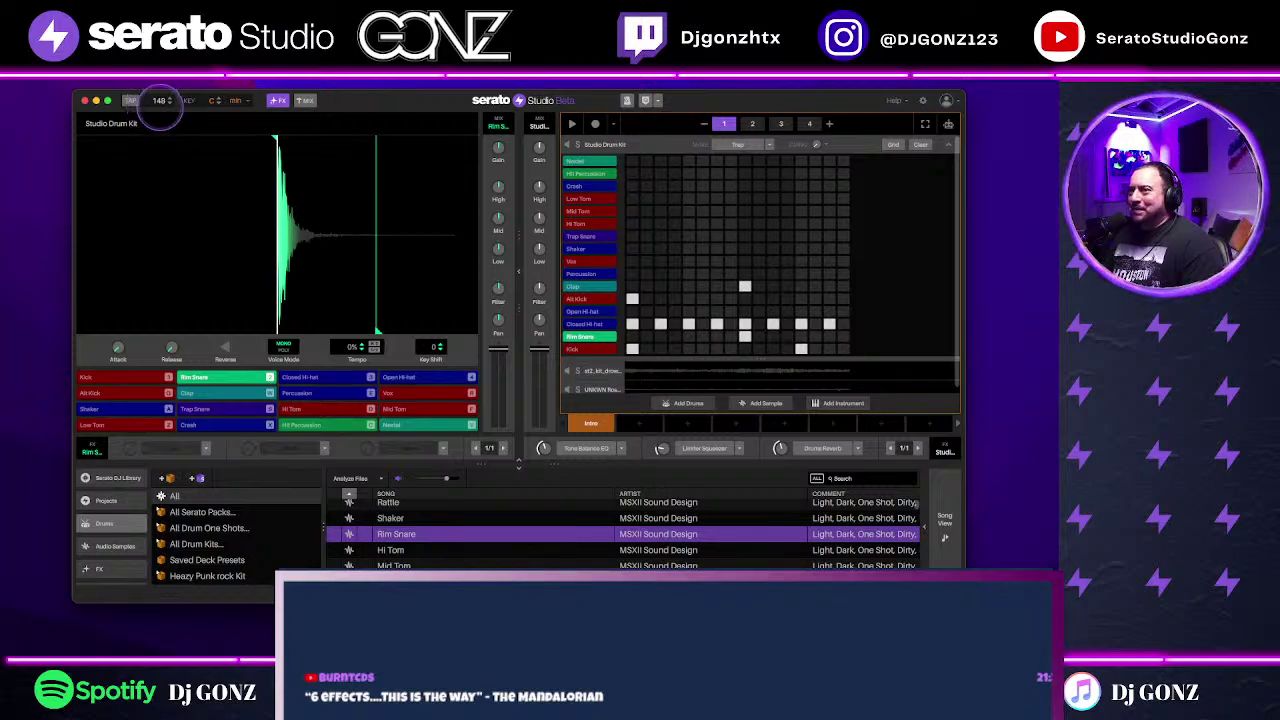
text(139)
key(Return)
key(space)
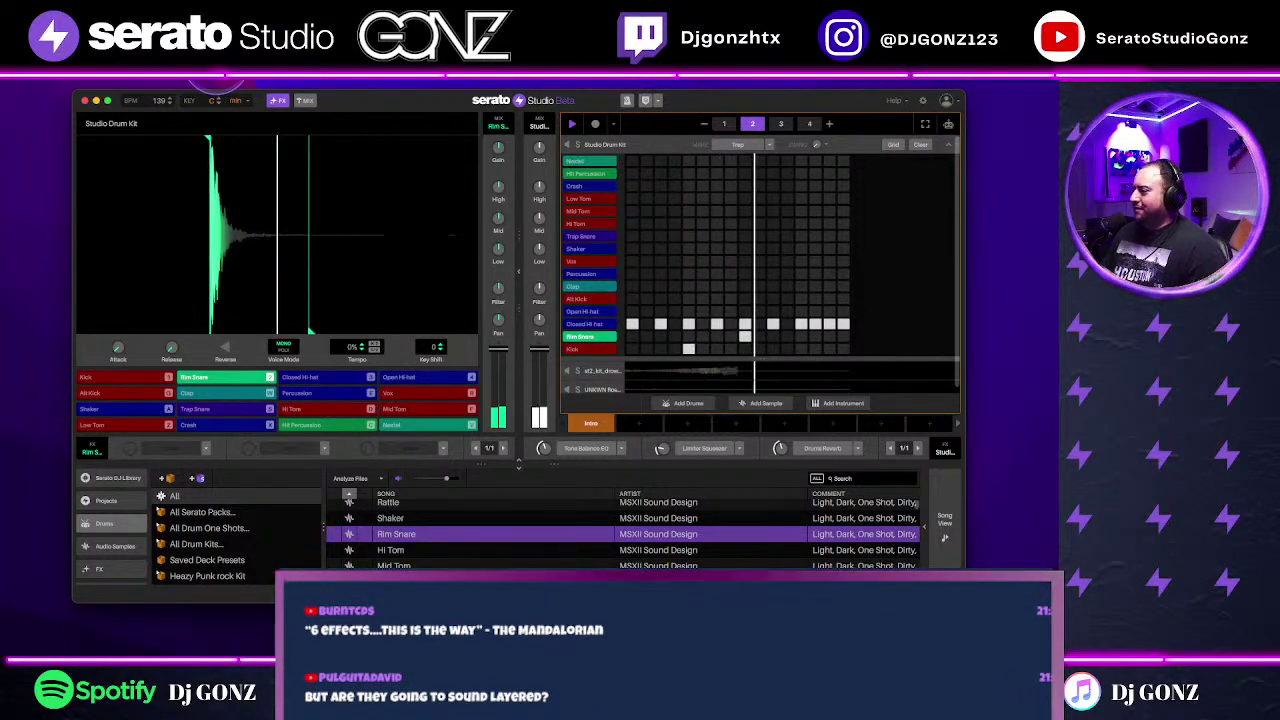
click(947, 143)
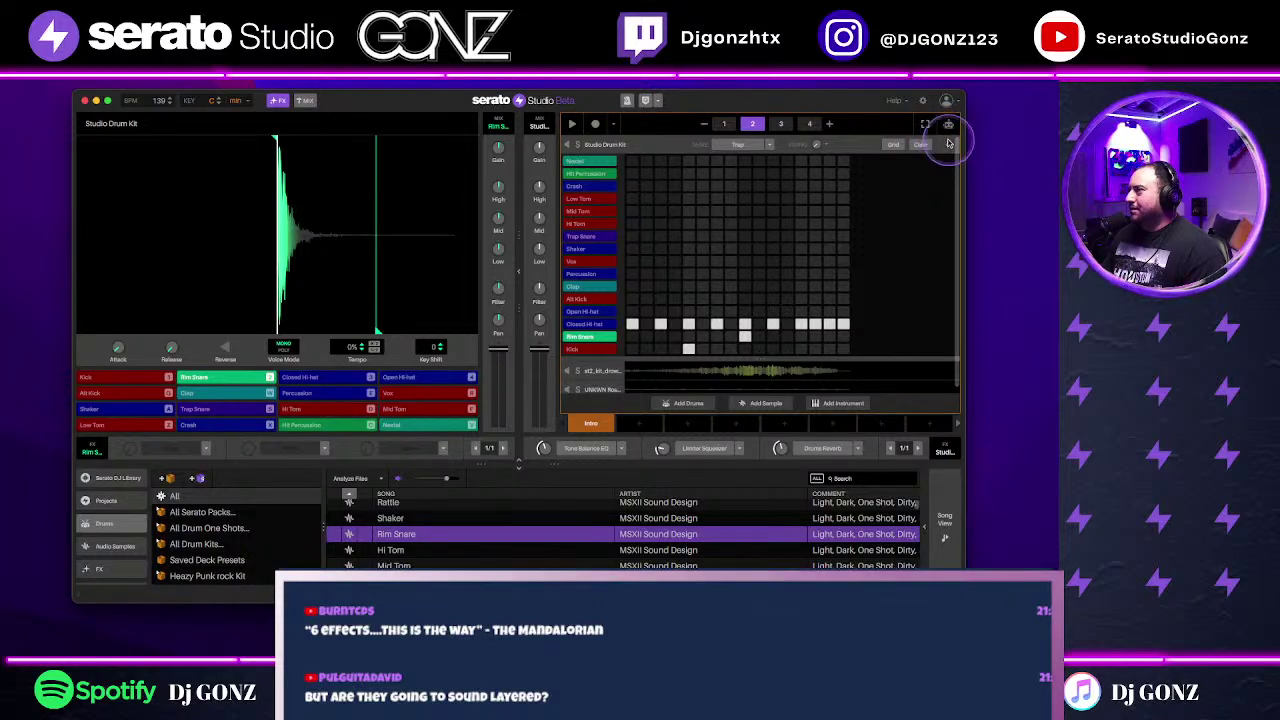
Step: Set the Live Hats channel fader to -5.34 dB and switch to Song View
click(763, 172)
click(755, 188)
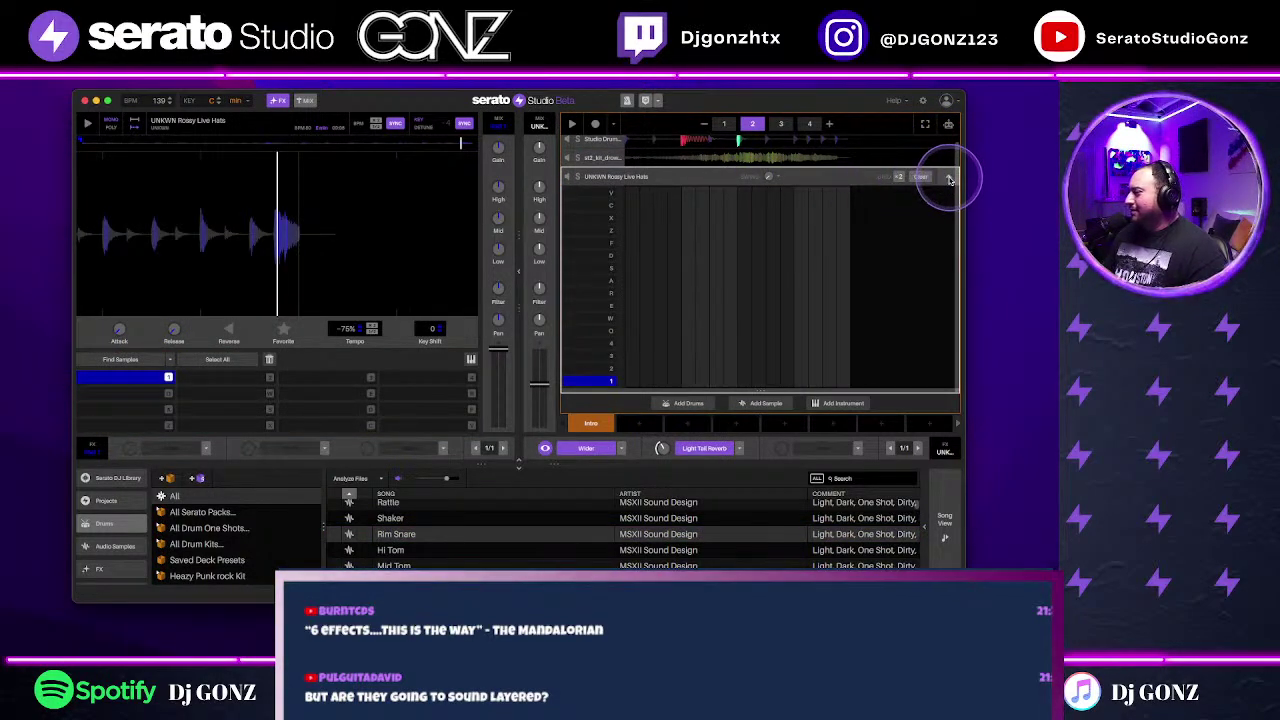
click(949, 178)
click(687, 186)
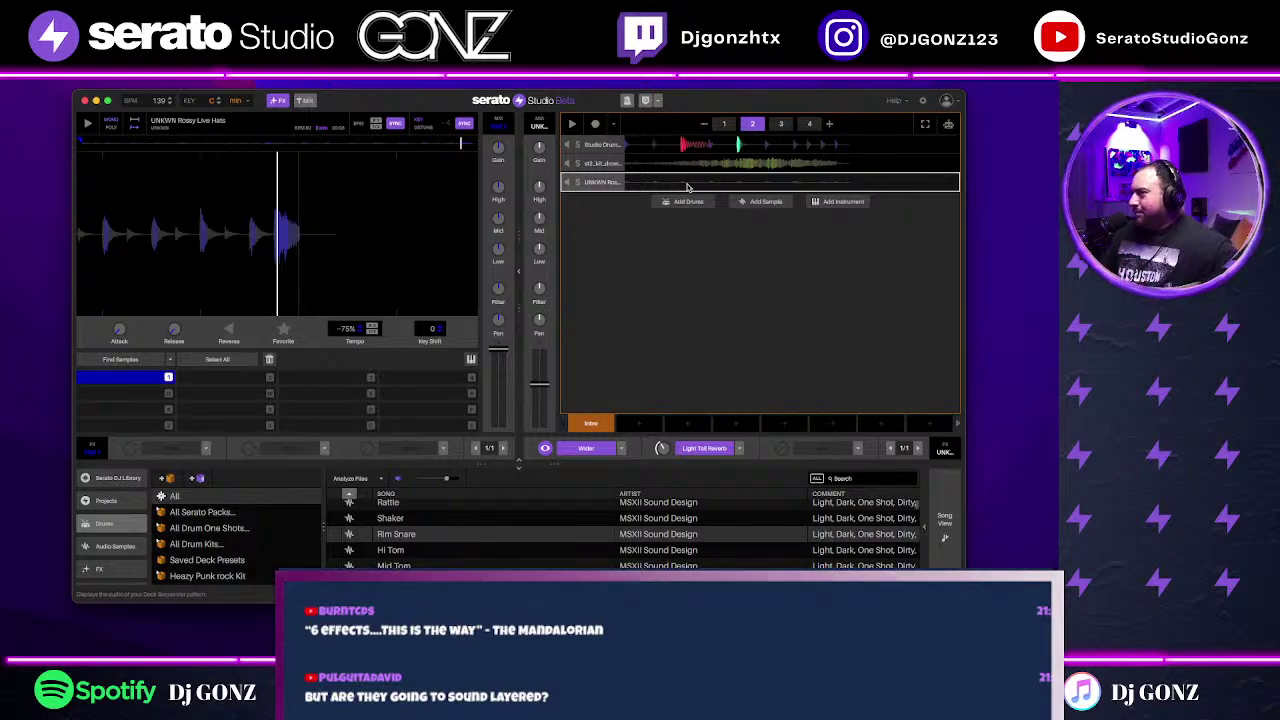
drag(563, 380, 545, 372)
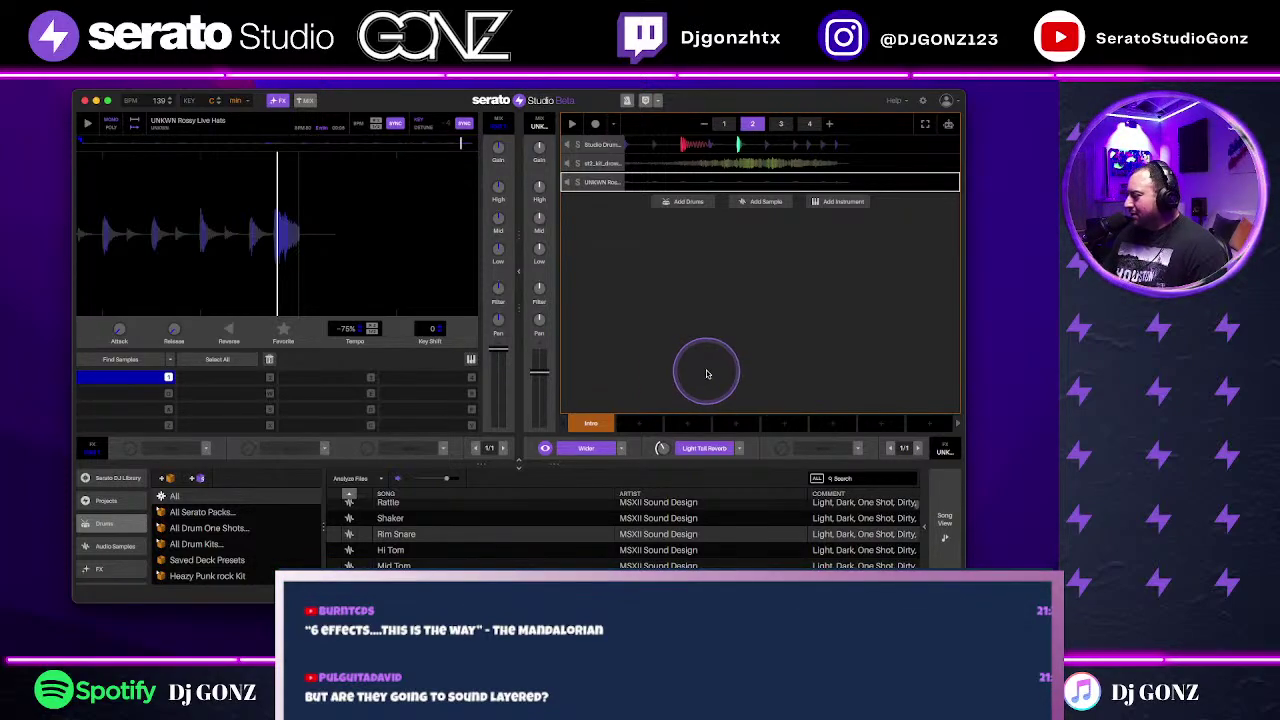
click(944, 520)
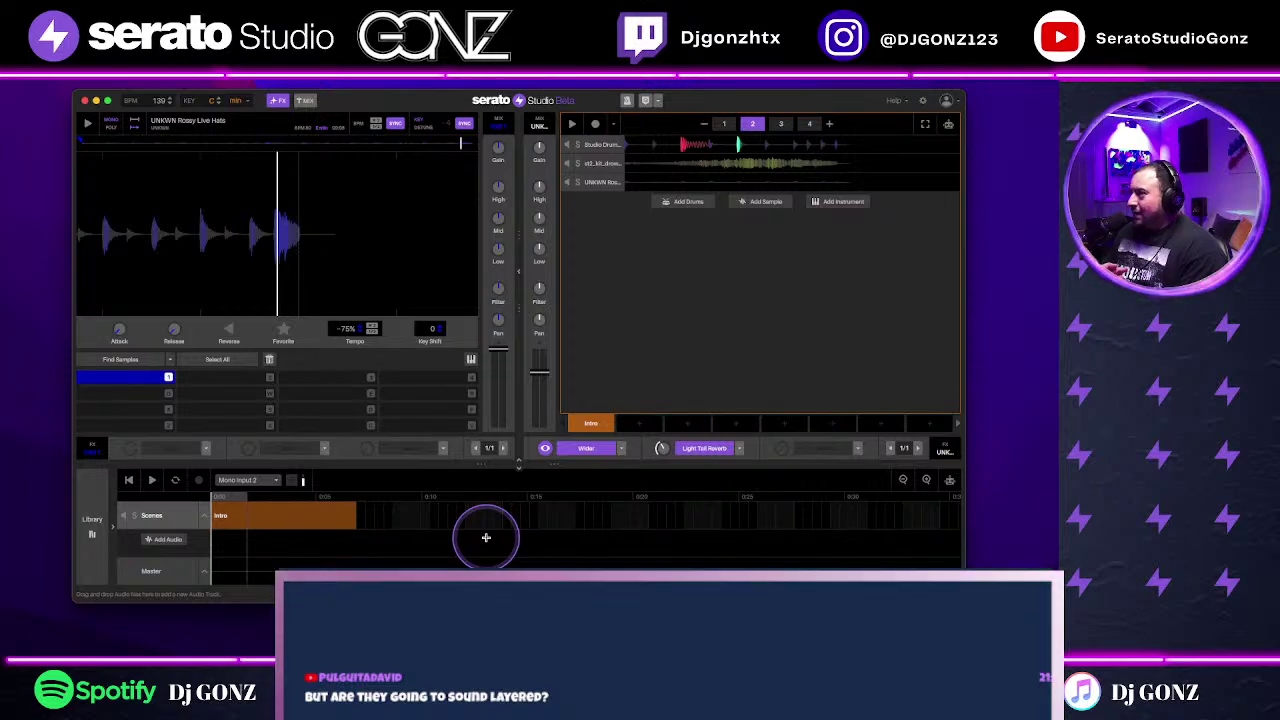
Step: Save the project as 'phonk attempt again its an attempt'
key(super+s)
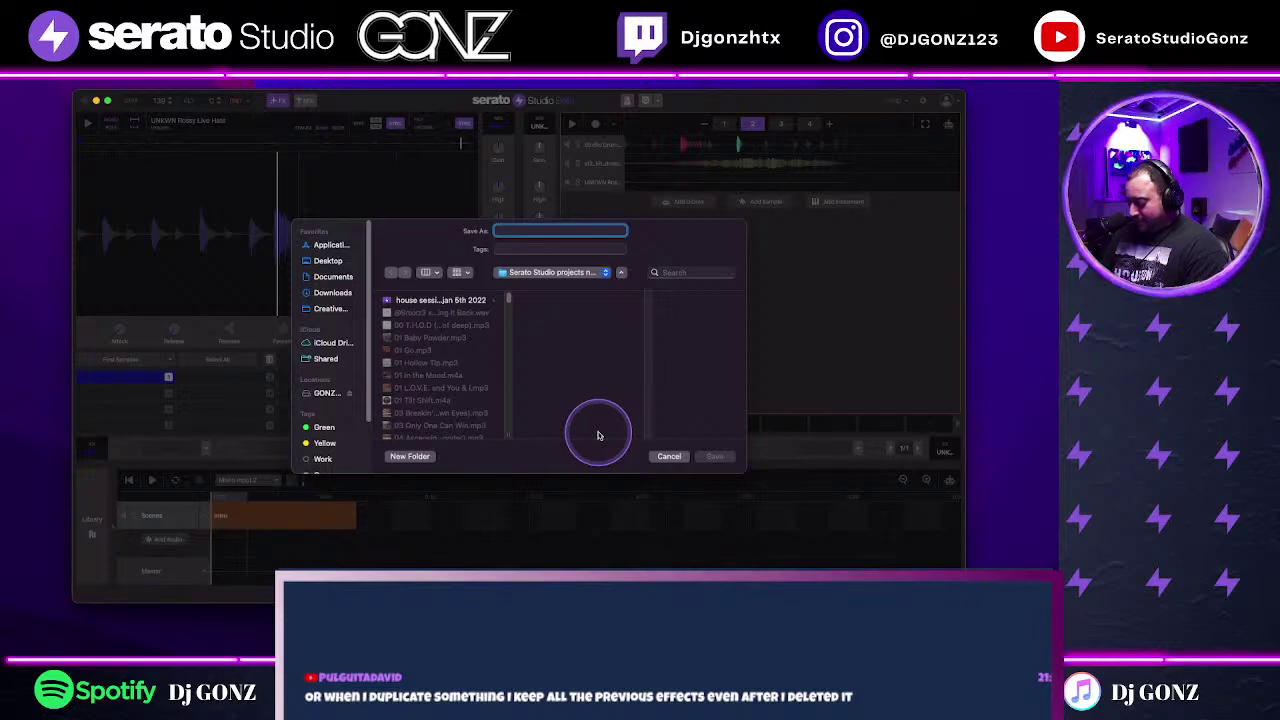
text(nk attempt again its an attempt)
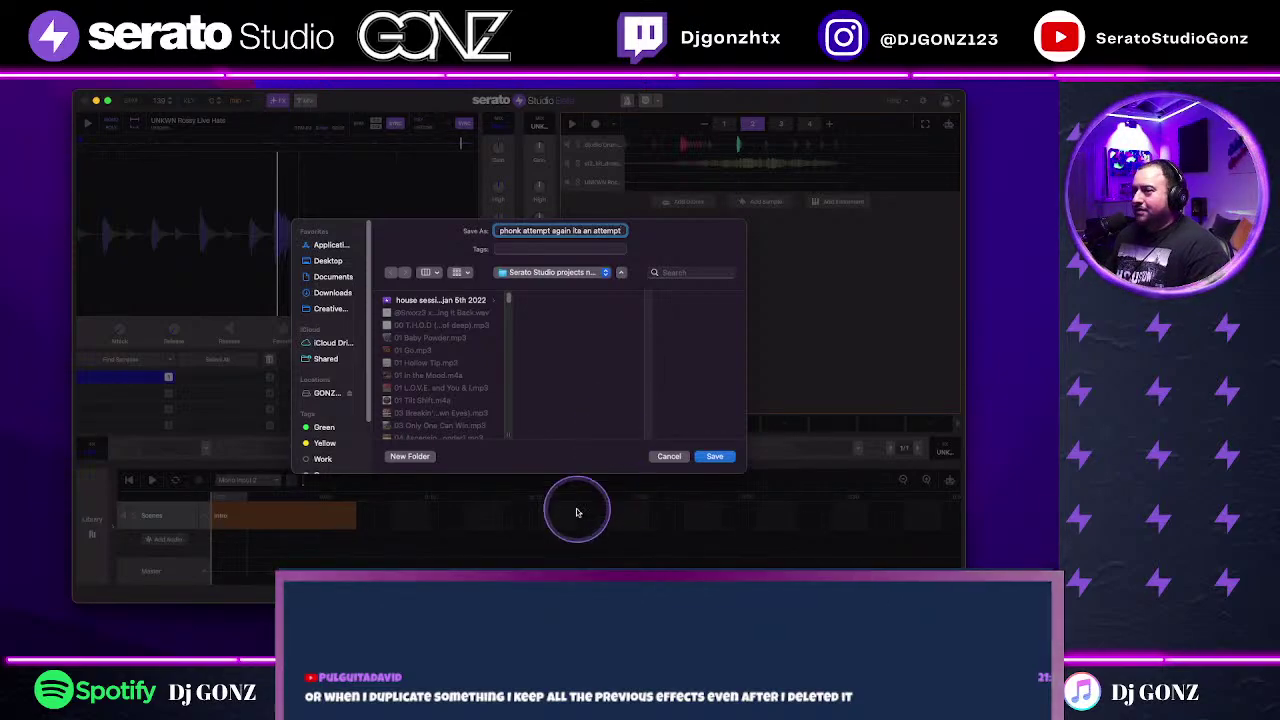
click(714, 456)
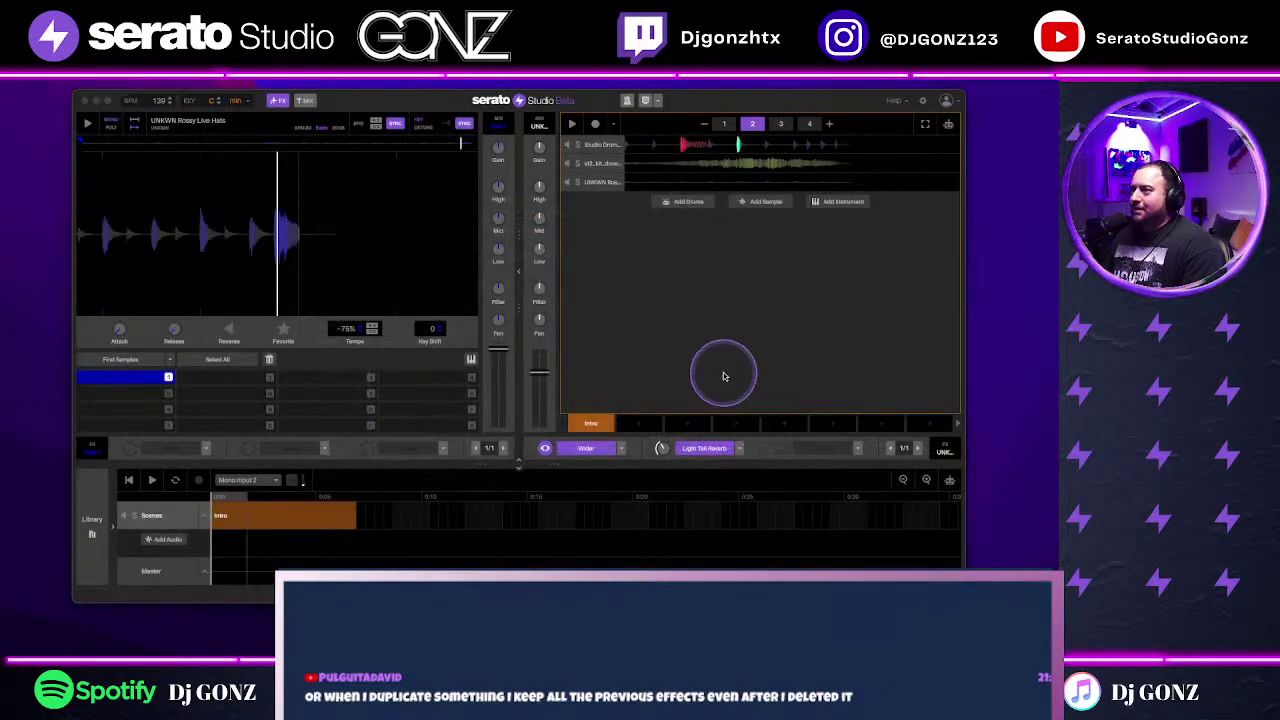
click(60, 72)
mouse_move(76, 80)
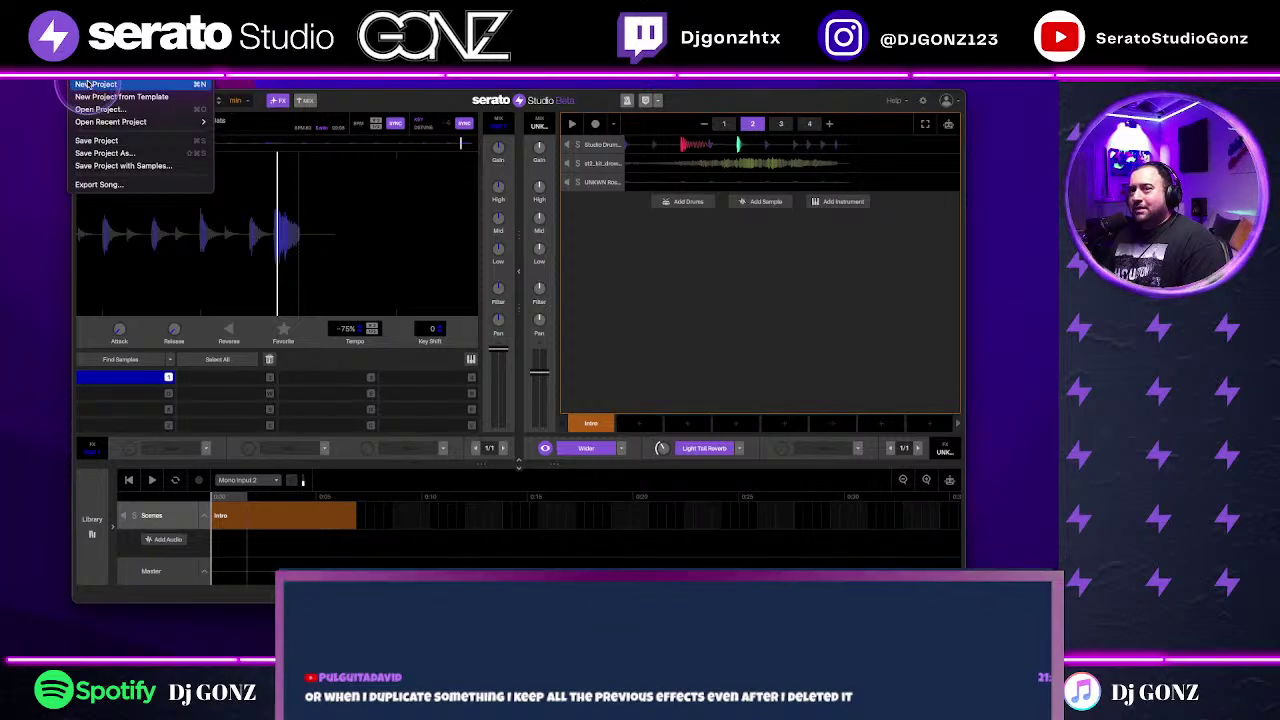
Step: Create a new empty project, collapse its drum grid, and list Instruments in the library
click(88, 84)
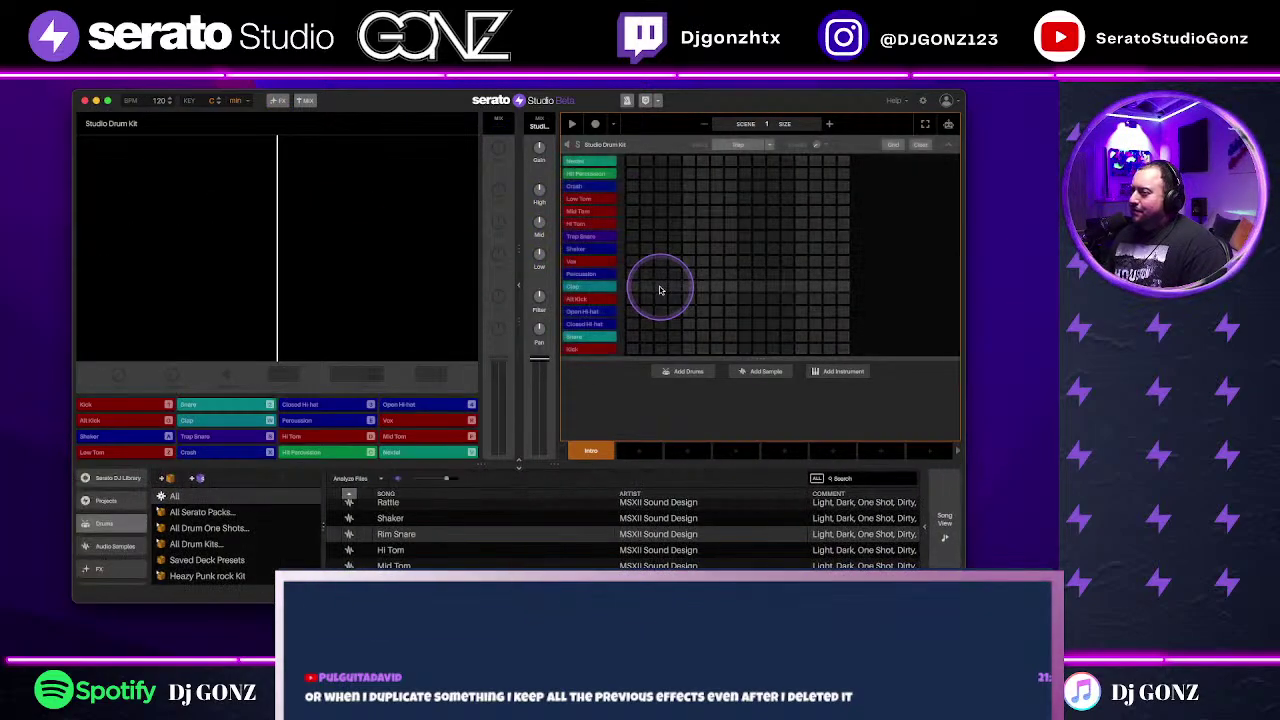
click(947, 144)
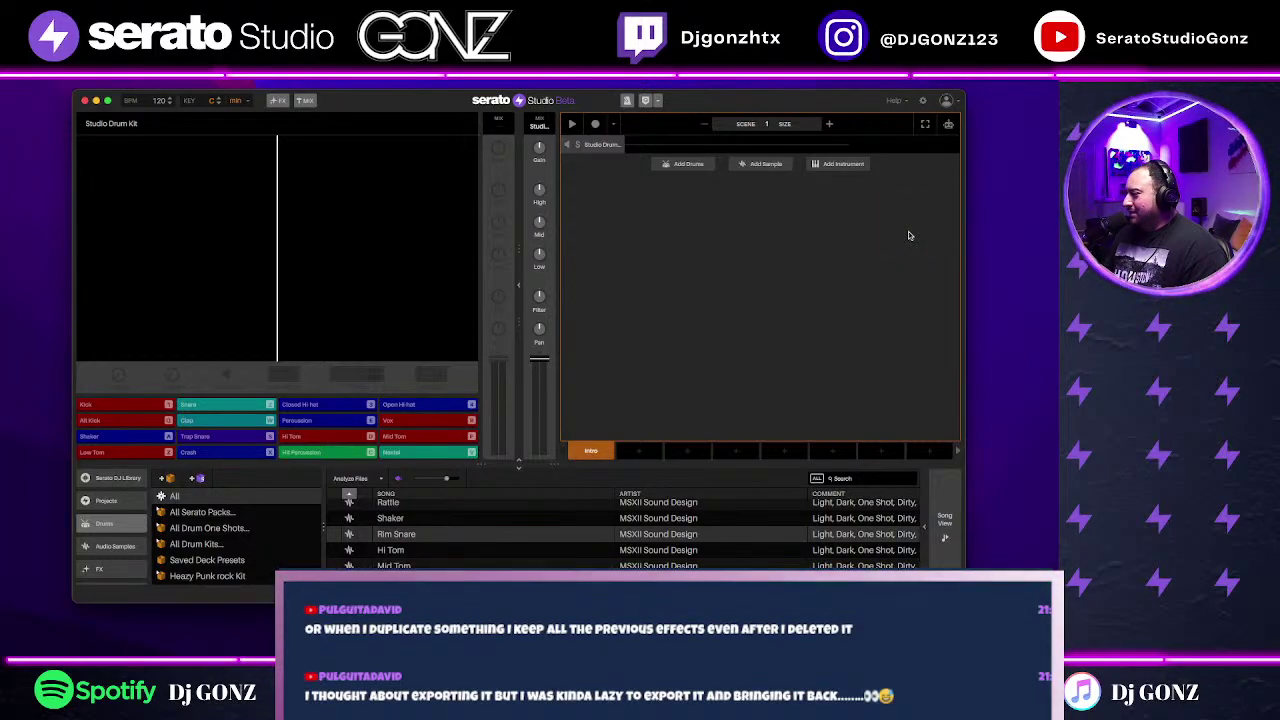
click(945, 522)
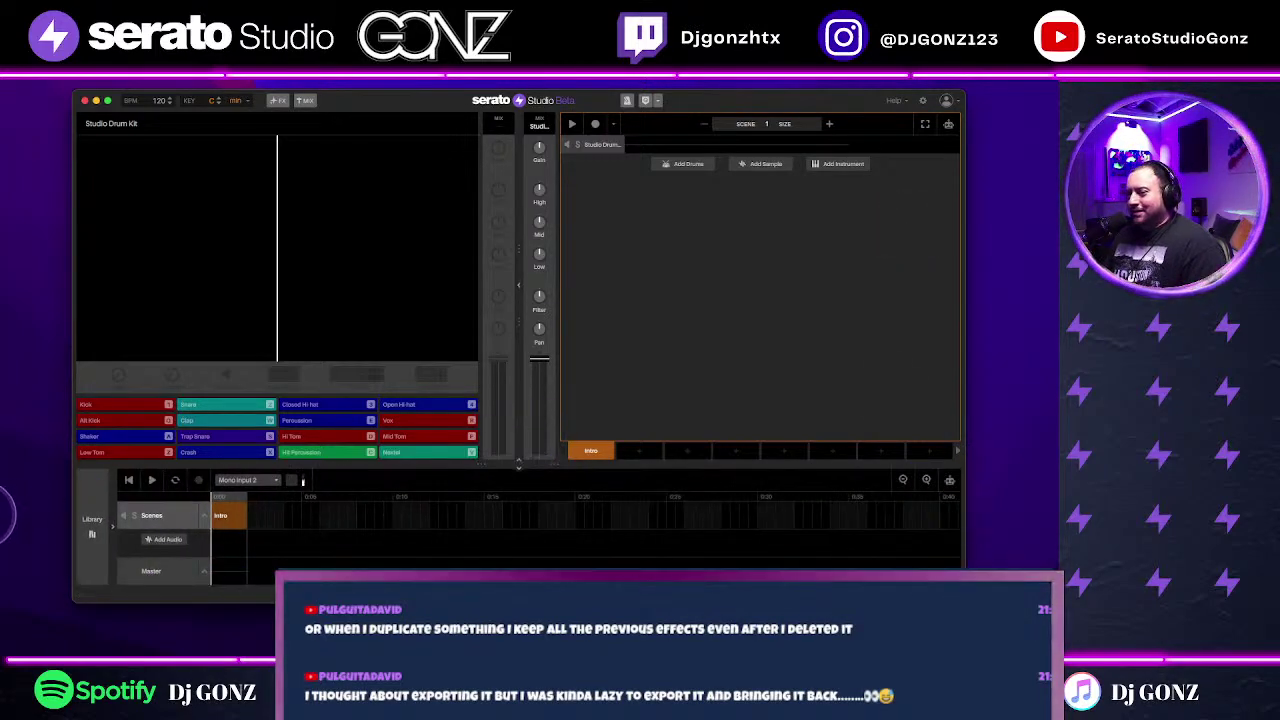
click(80, 530)
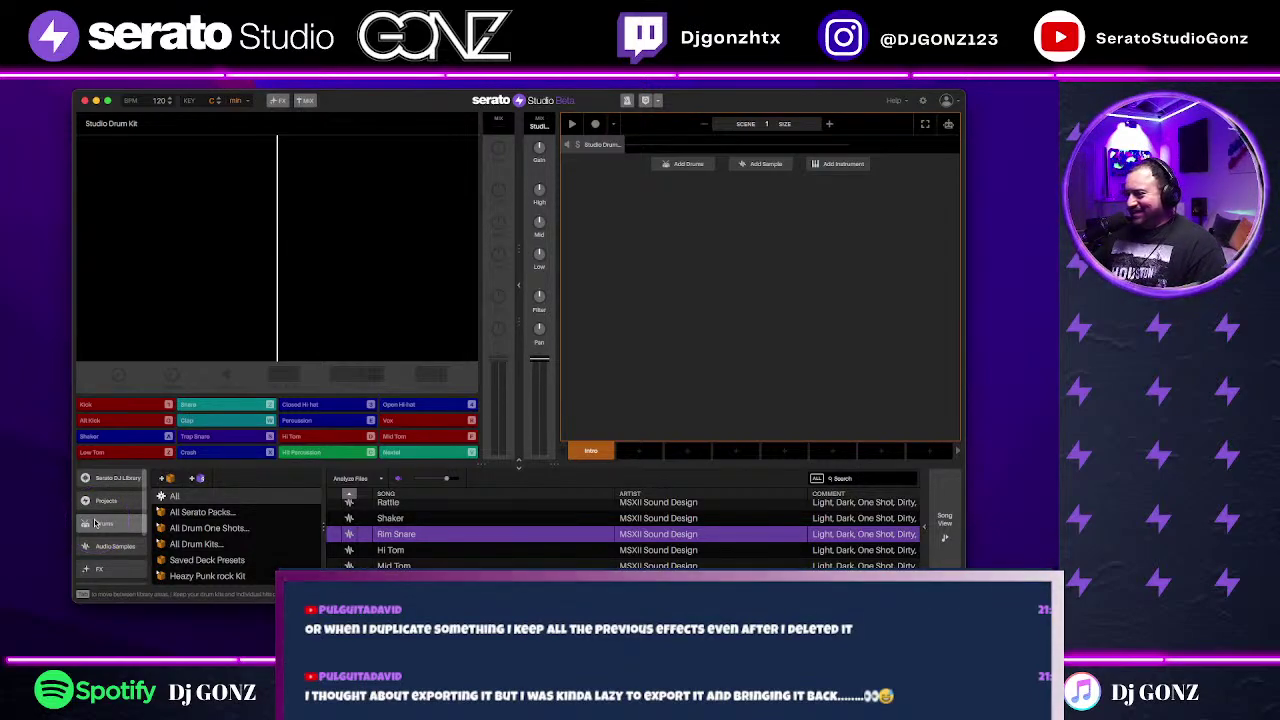
scroll(110, 530, down, 2)
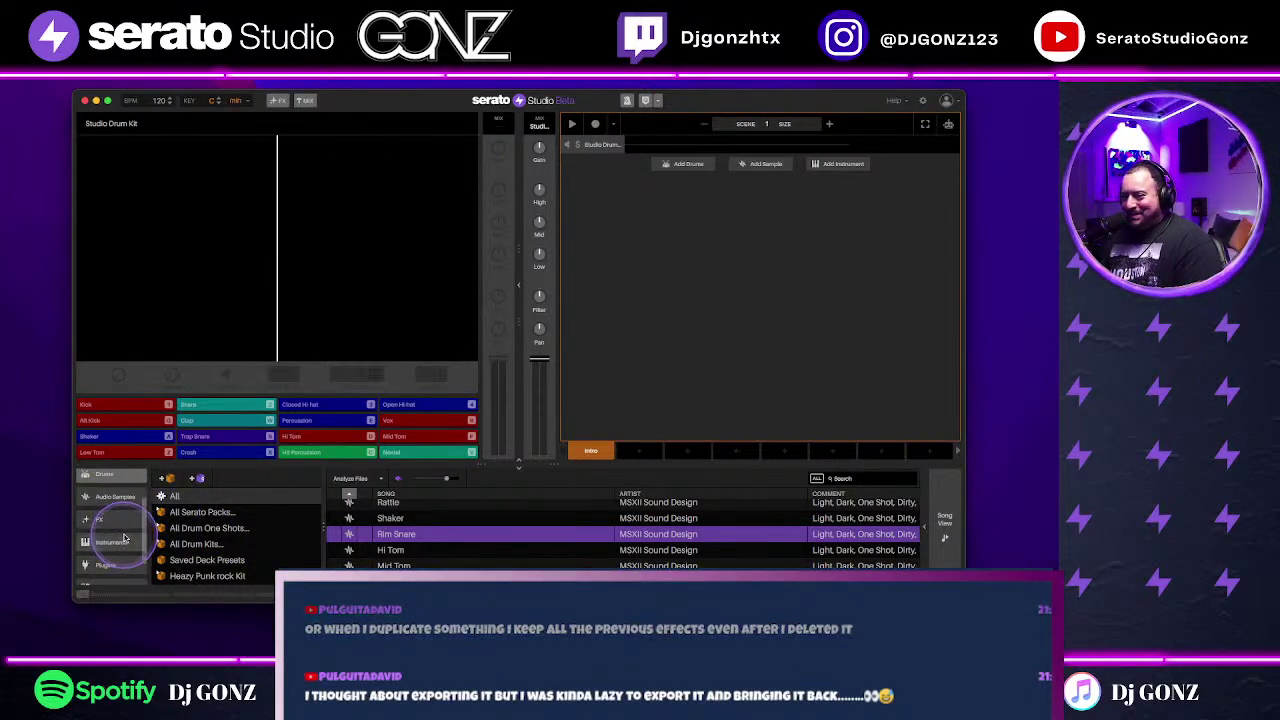
click(112, 543)
Step: Load Acoustic Piano as an instrument deck and turn on automatic chords
click(429, 557)
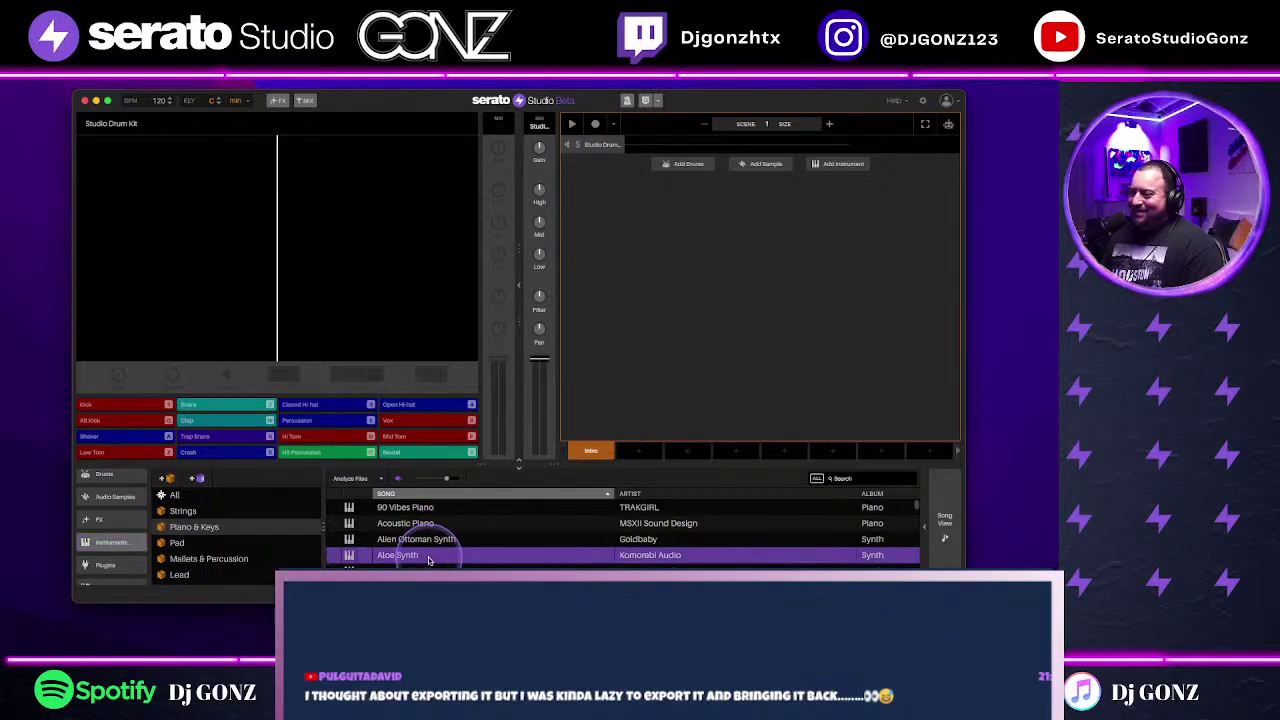
drag(427, 528, 770, 352)
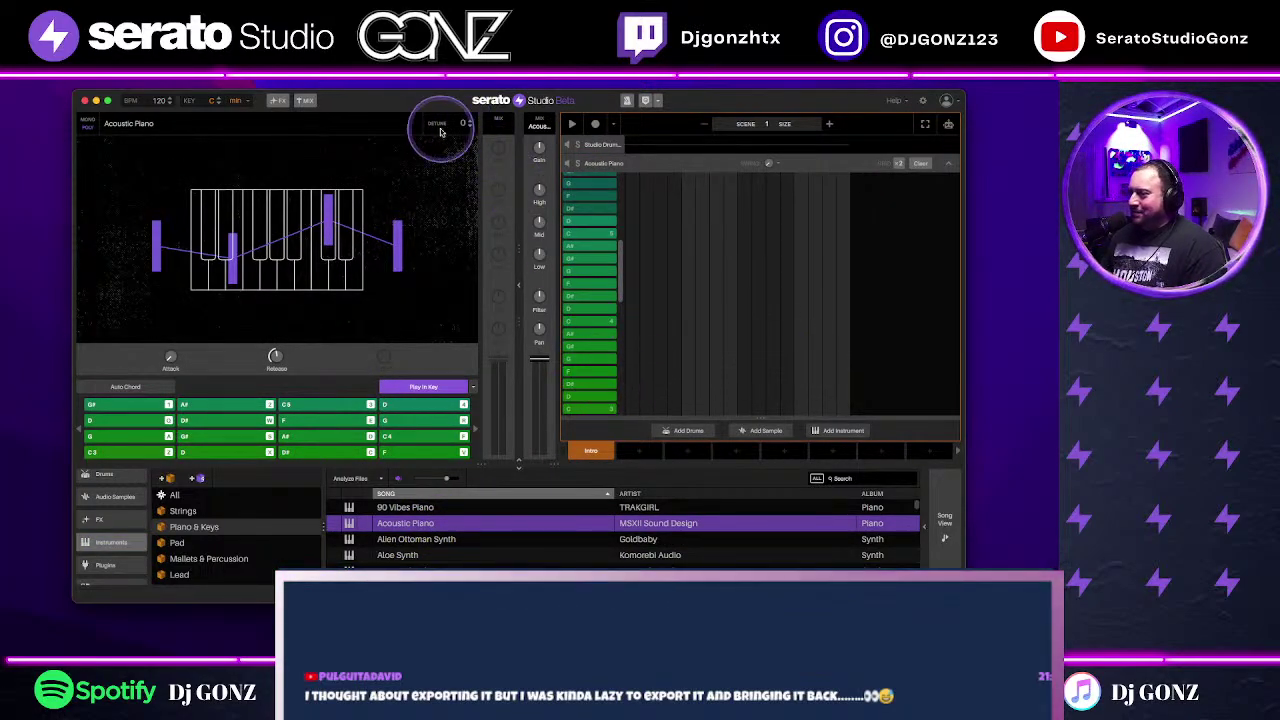
click(277, 101)
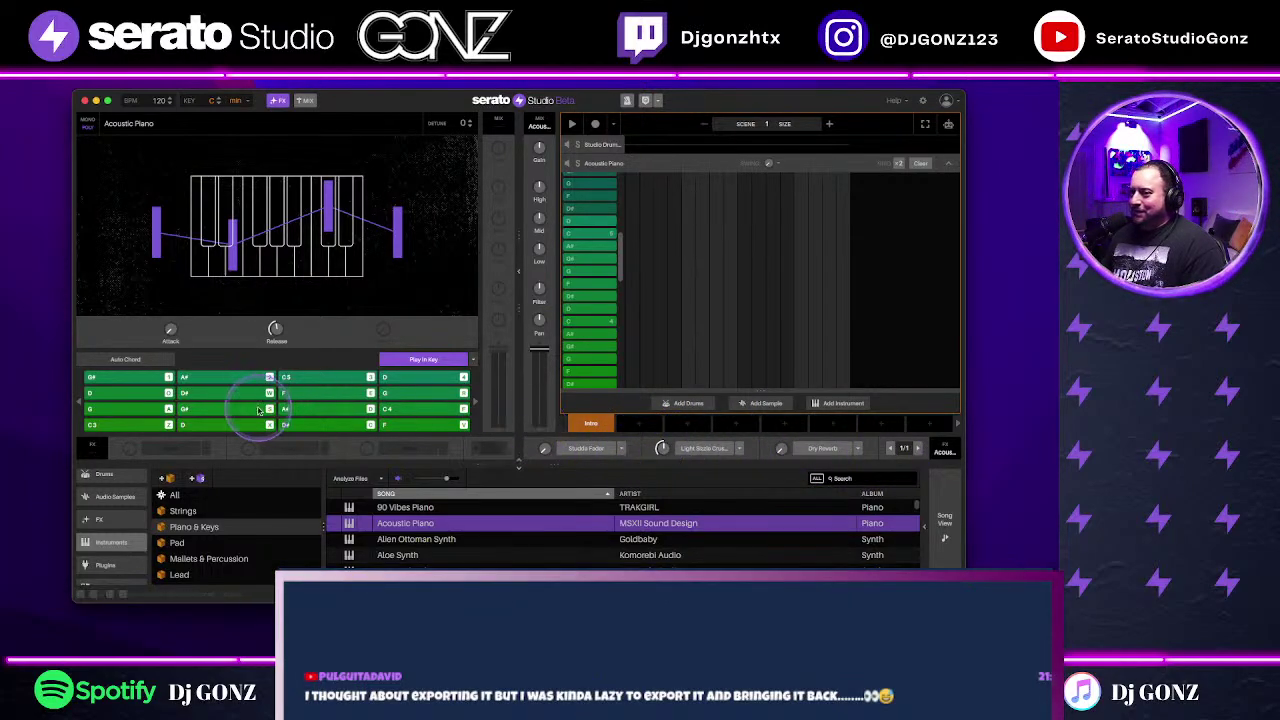
click(135, 359)
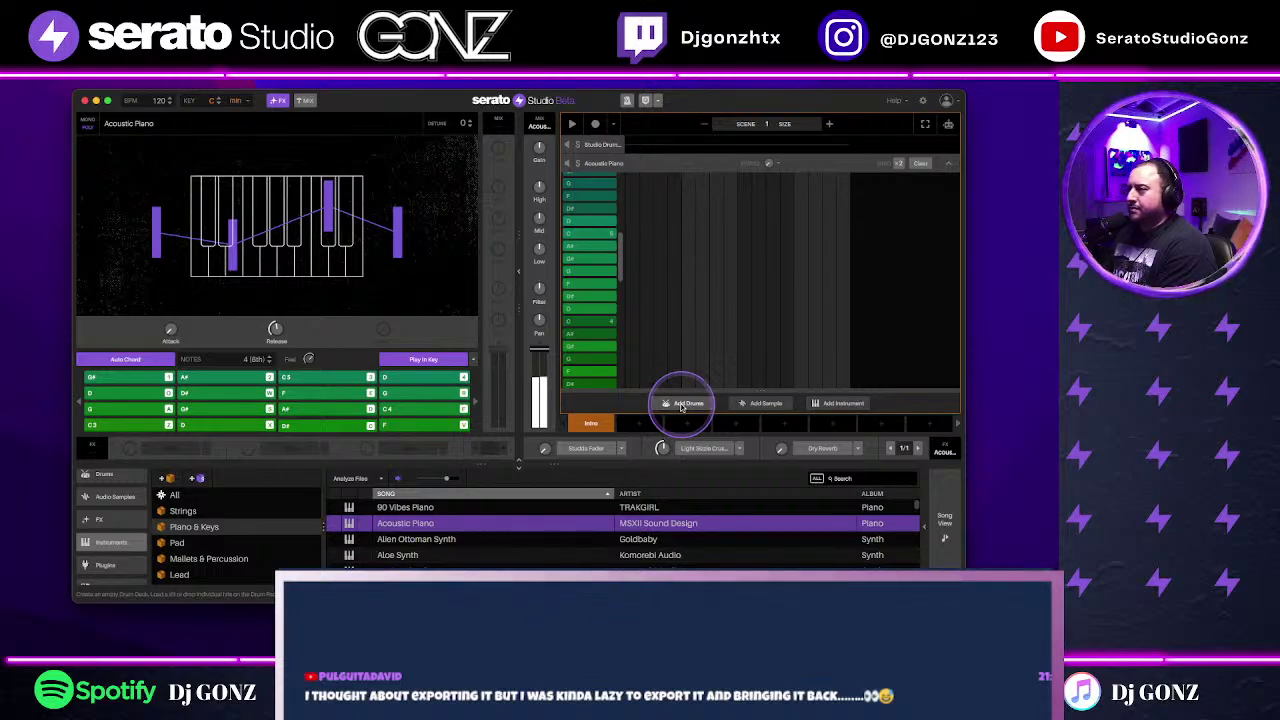
Step: Add pattern 2, set chord feel to 100%, and swap the piano for Azimuth Synth
click(829, 123)
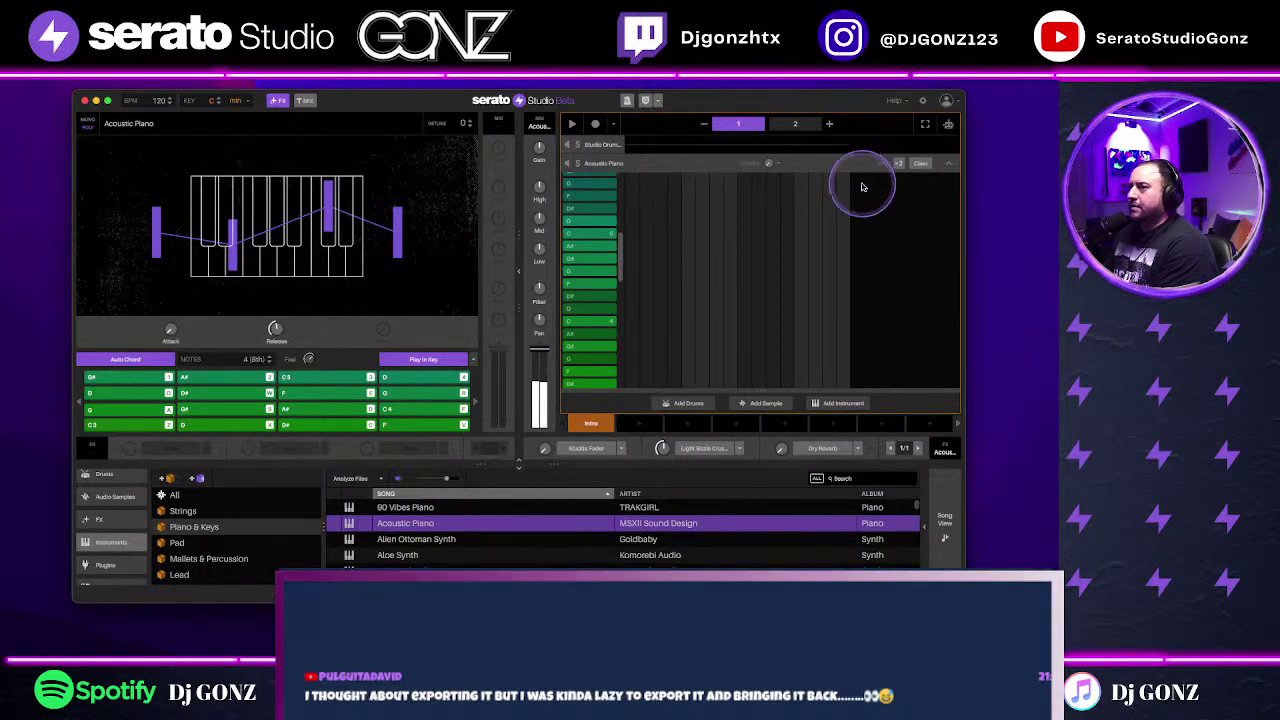
double_click(308, 358)
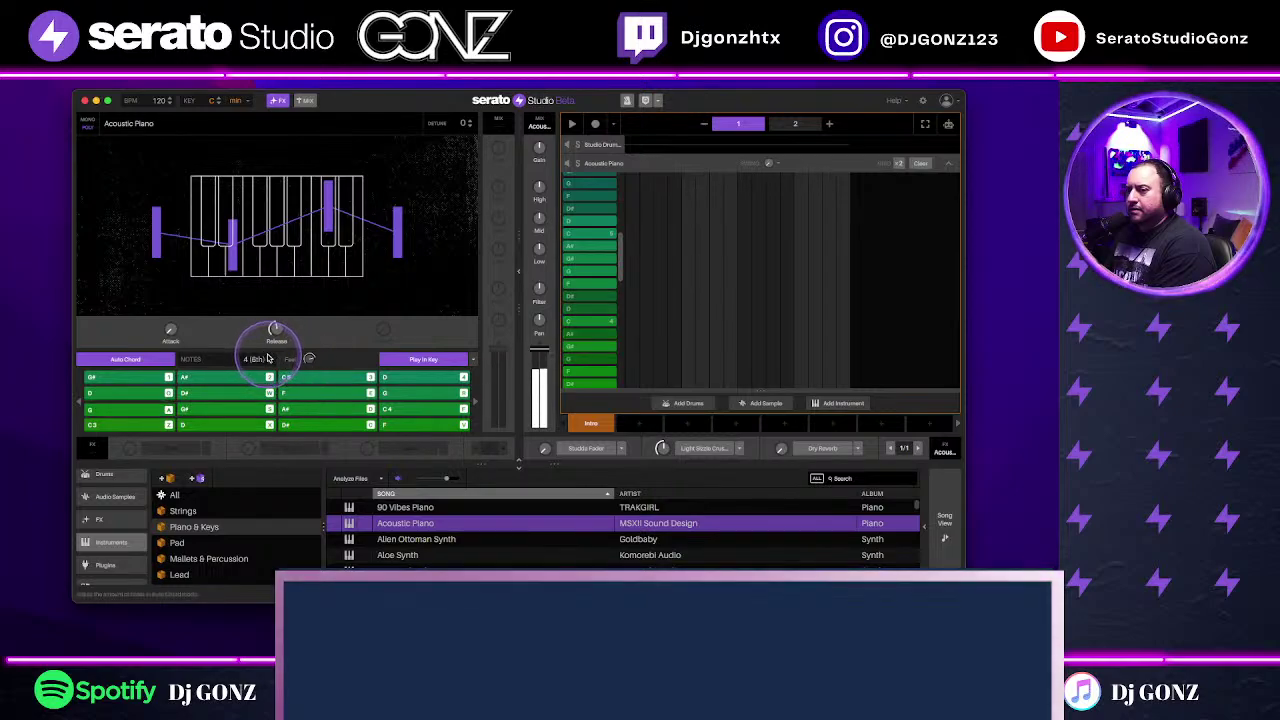
scroll(495, 540, down, 3)
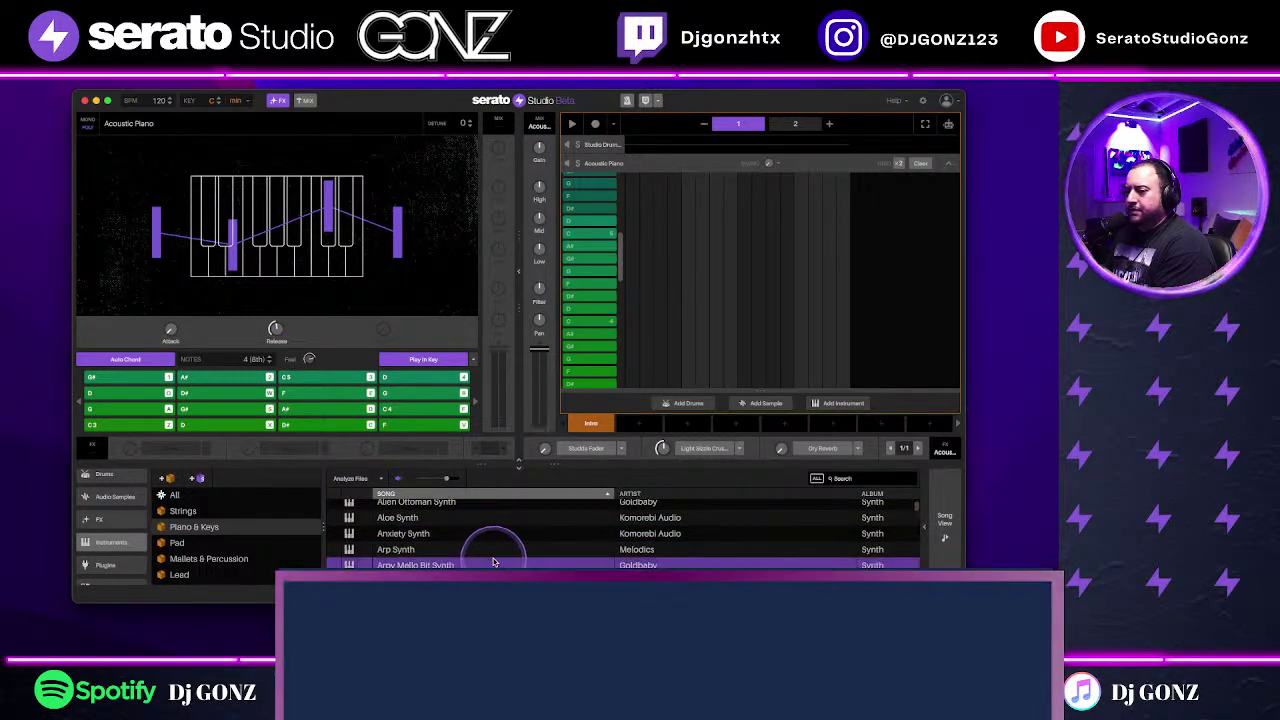
scroll(491, 566, down, 4)
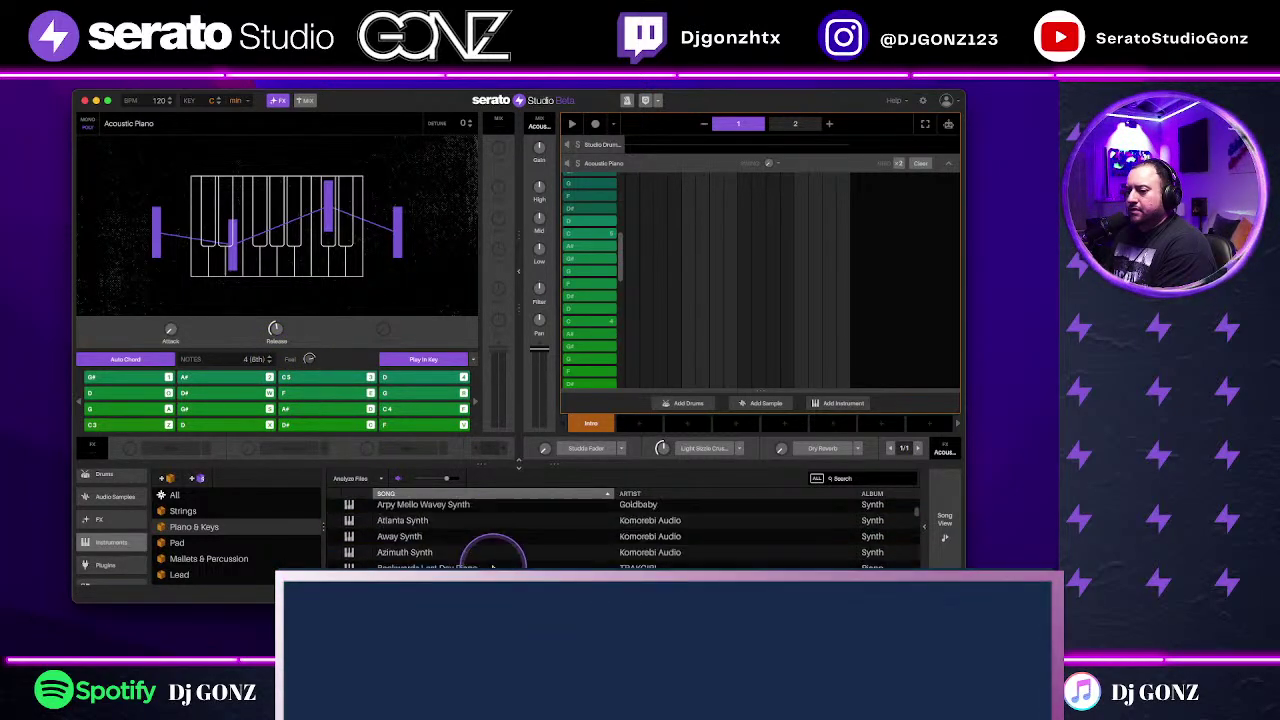
drag(490, 558, 792, 289)
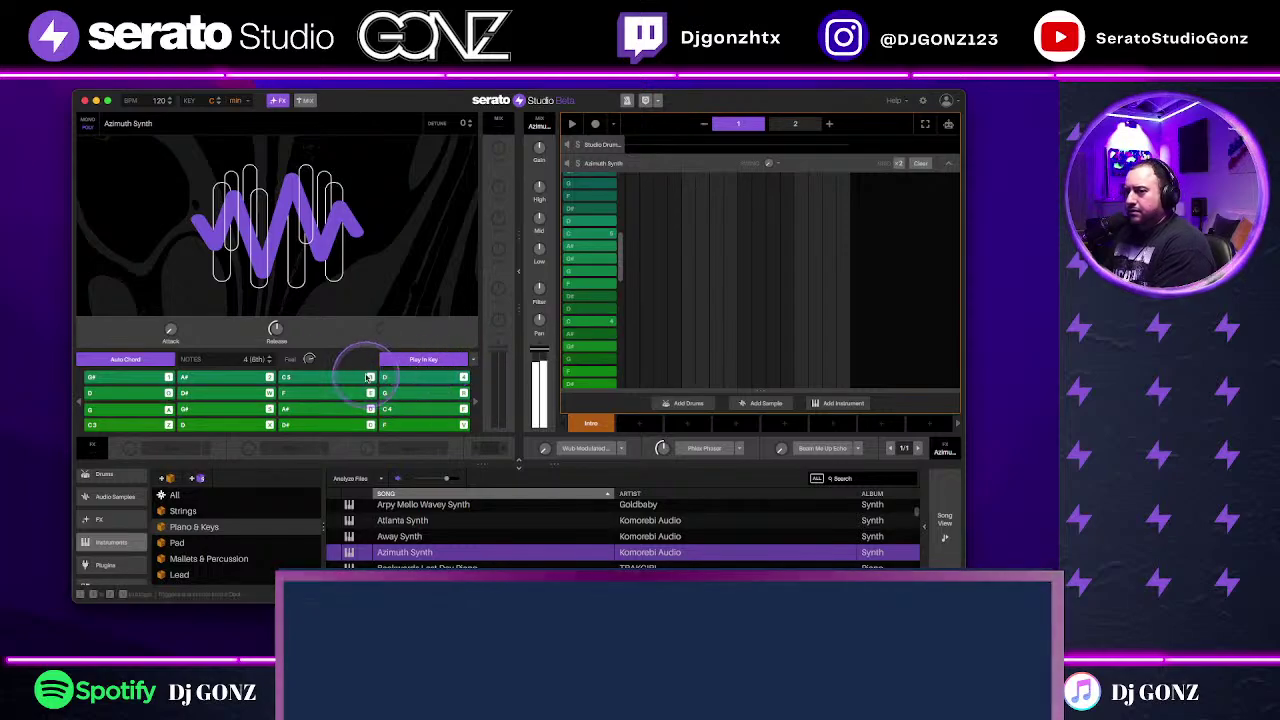
mouse_move(306, 362)
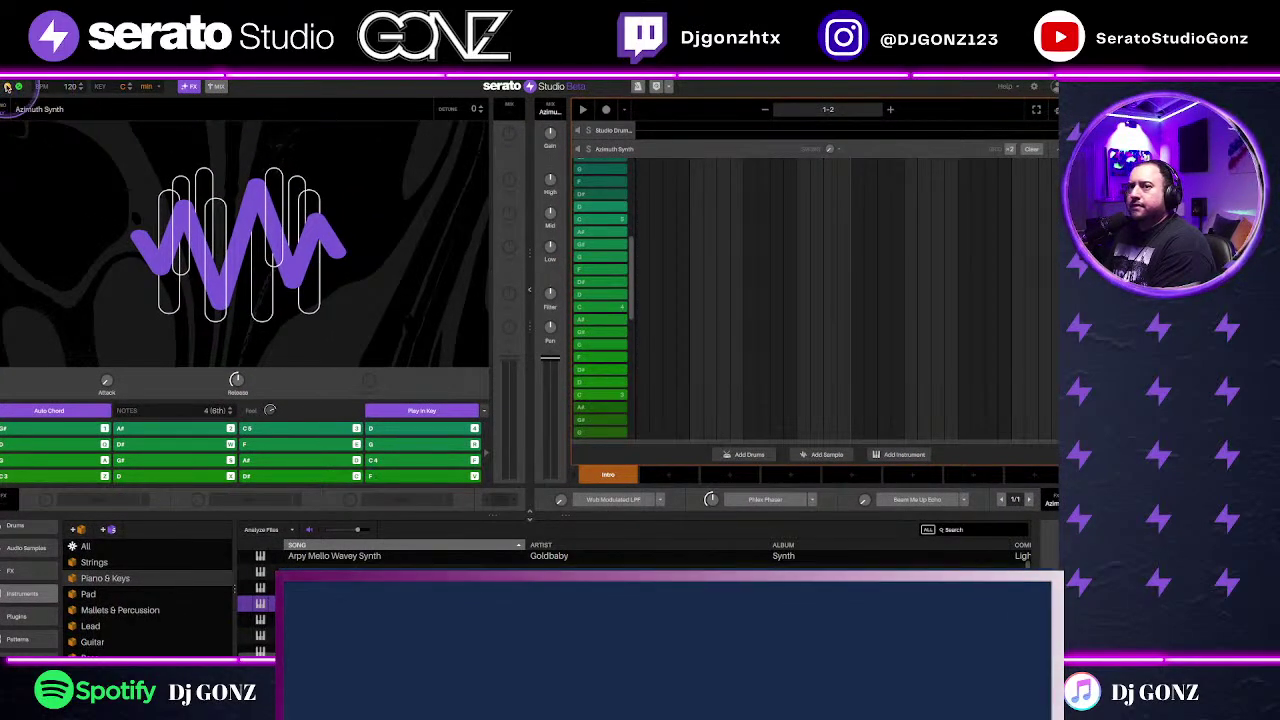
Step: Set the key to A# minor, lower the synth fader, and add four chord notes
click(17, 87)
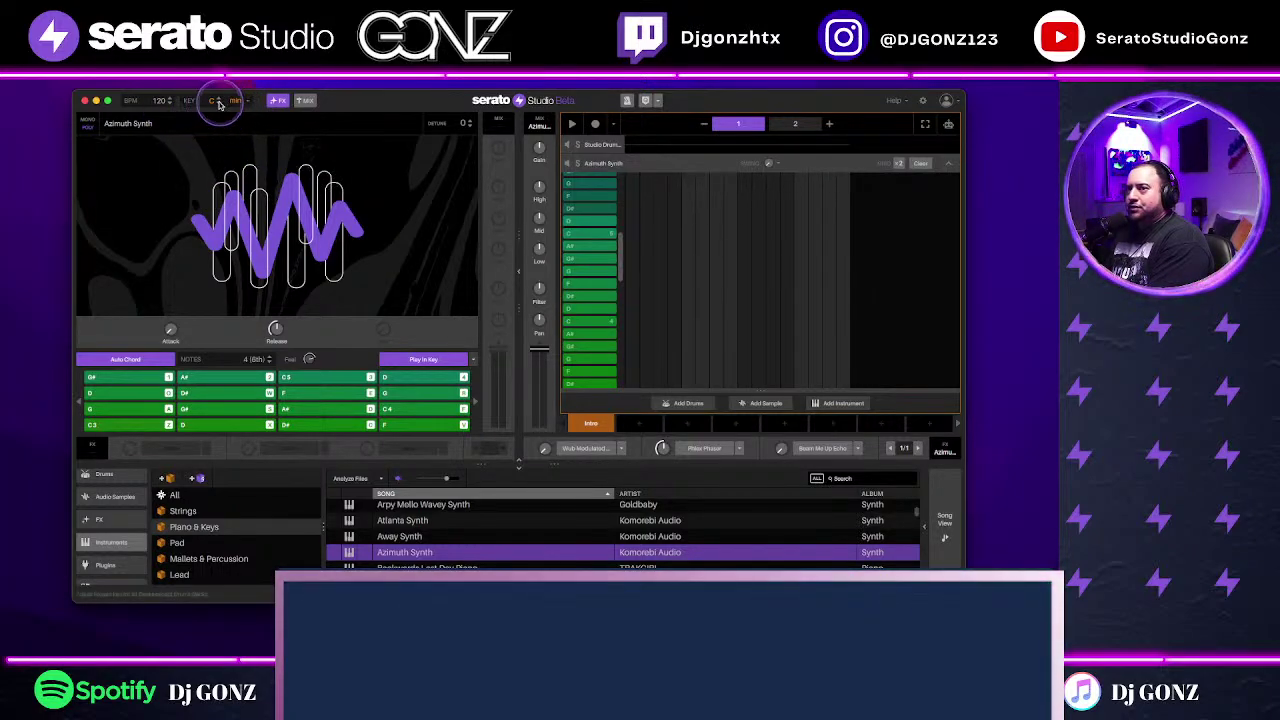
scroll(220, 104, down, 2)
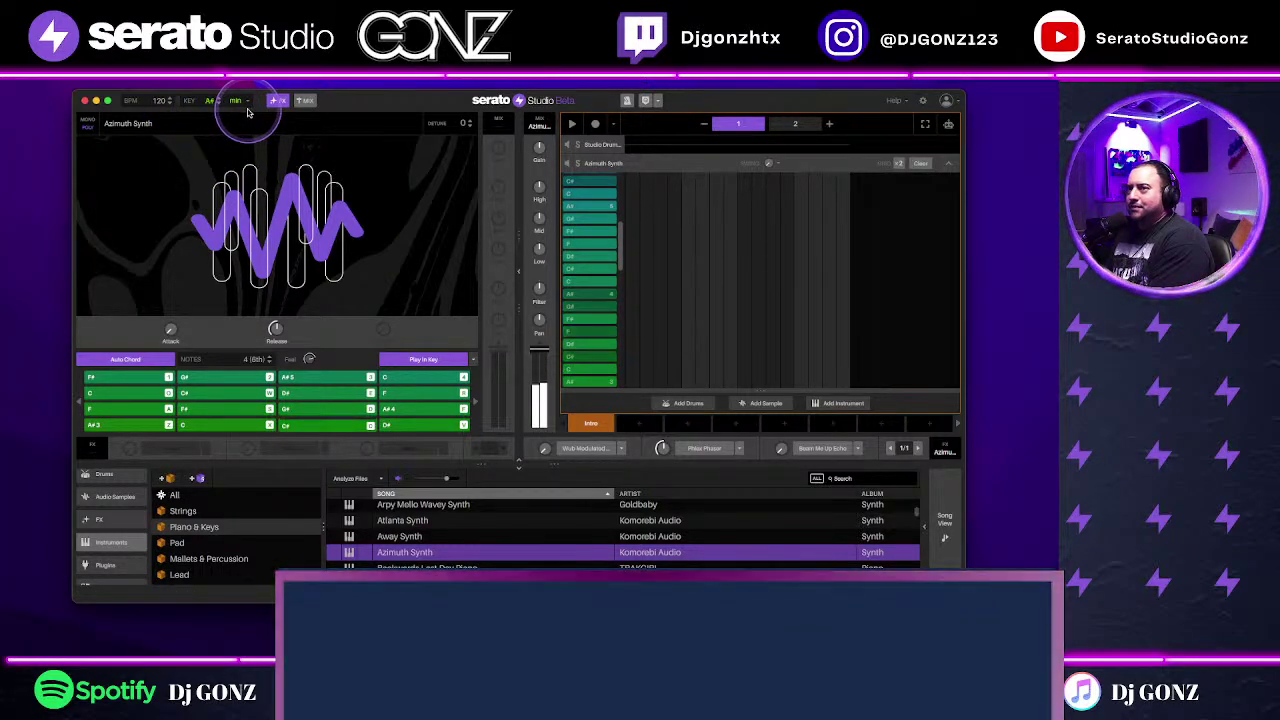
drag(531, 349, 539, 361)
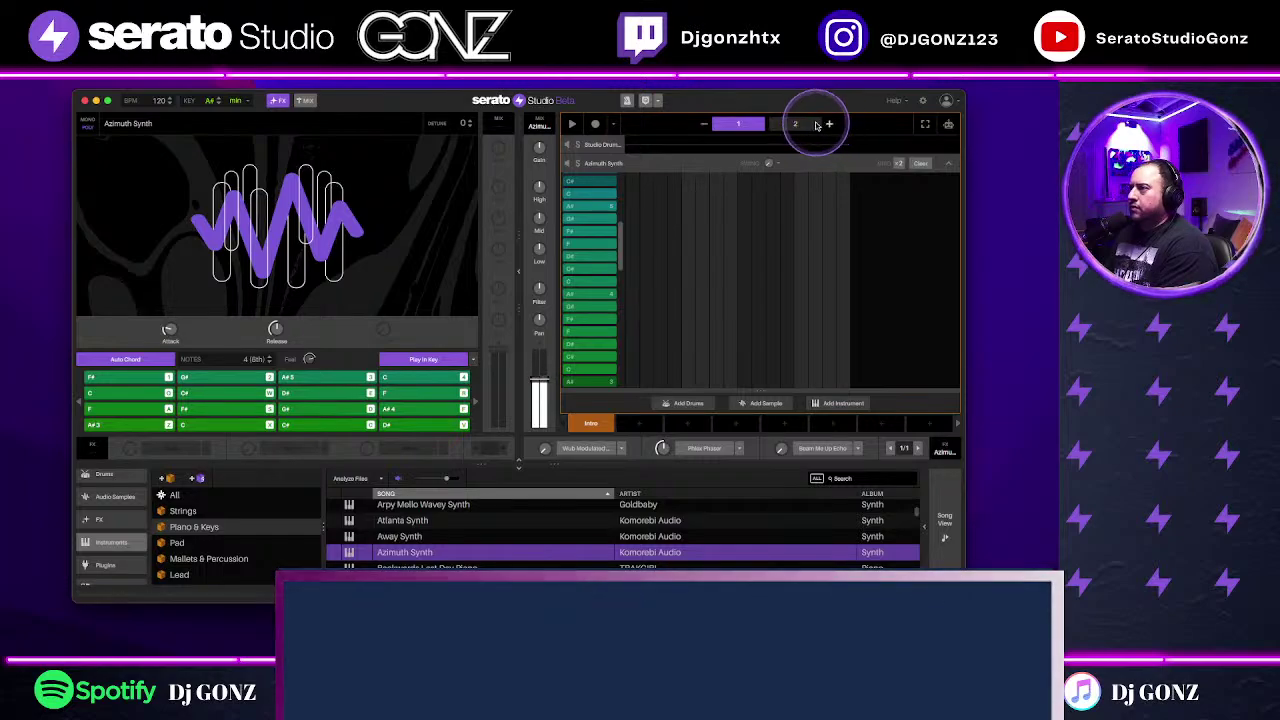
drag(707, 280, 677, 343)
scroll(670, 349, down, 3)
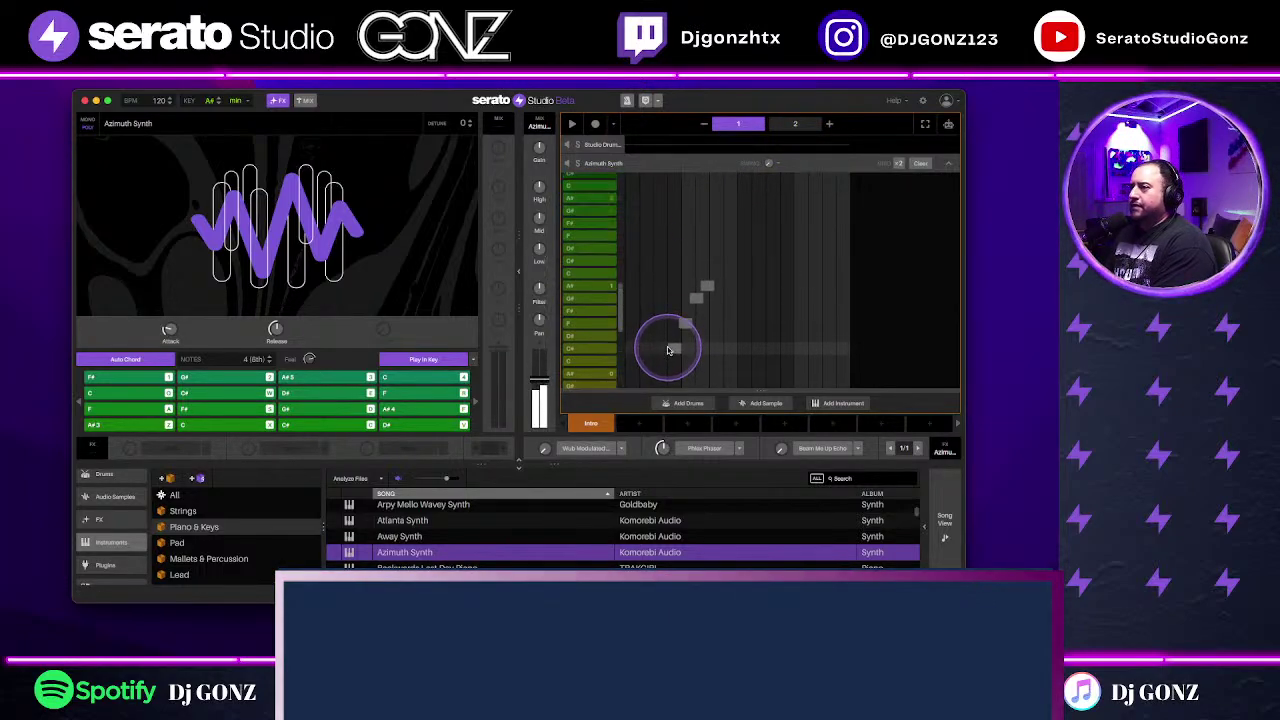
Step: Record the Azimuth Synth chord progression across patterns 1 and 2 with Song View shown
click(595, 123)
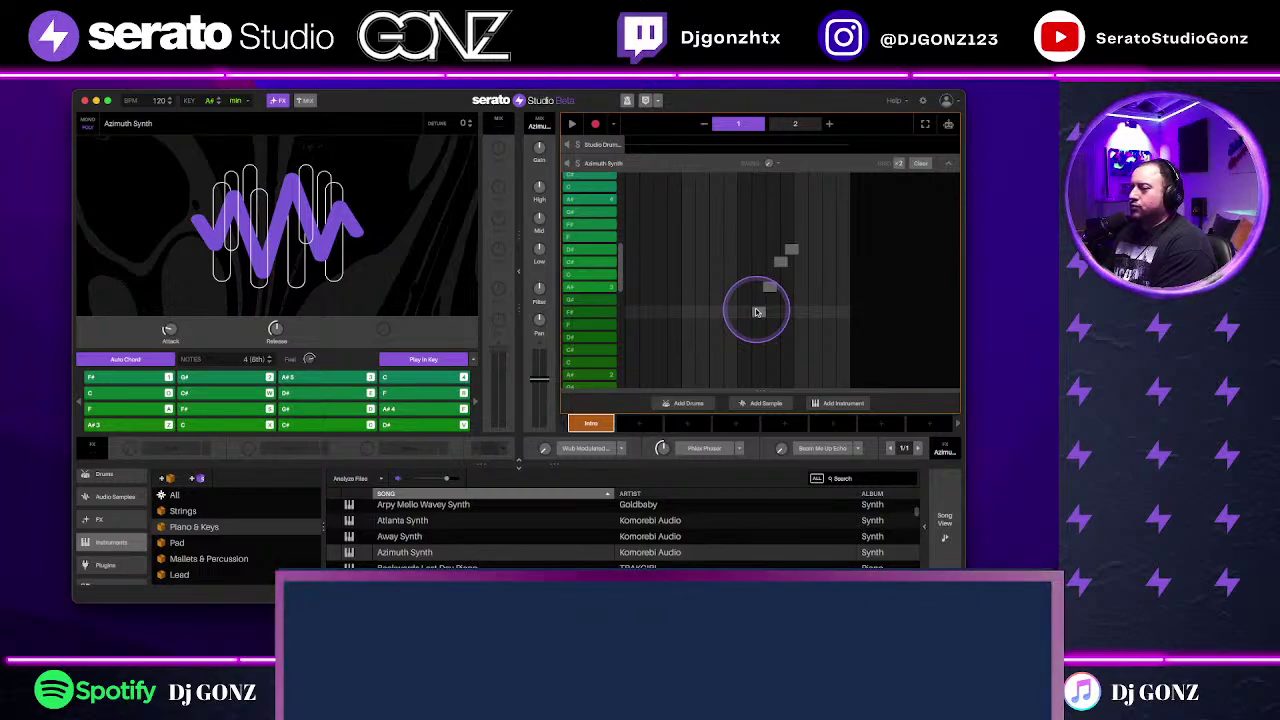
key(space)
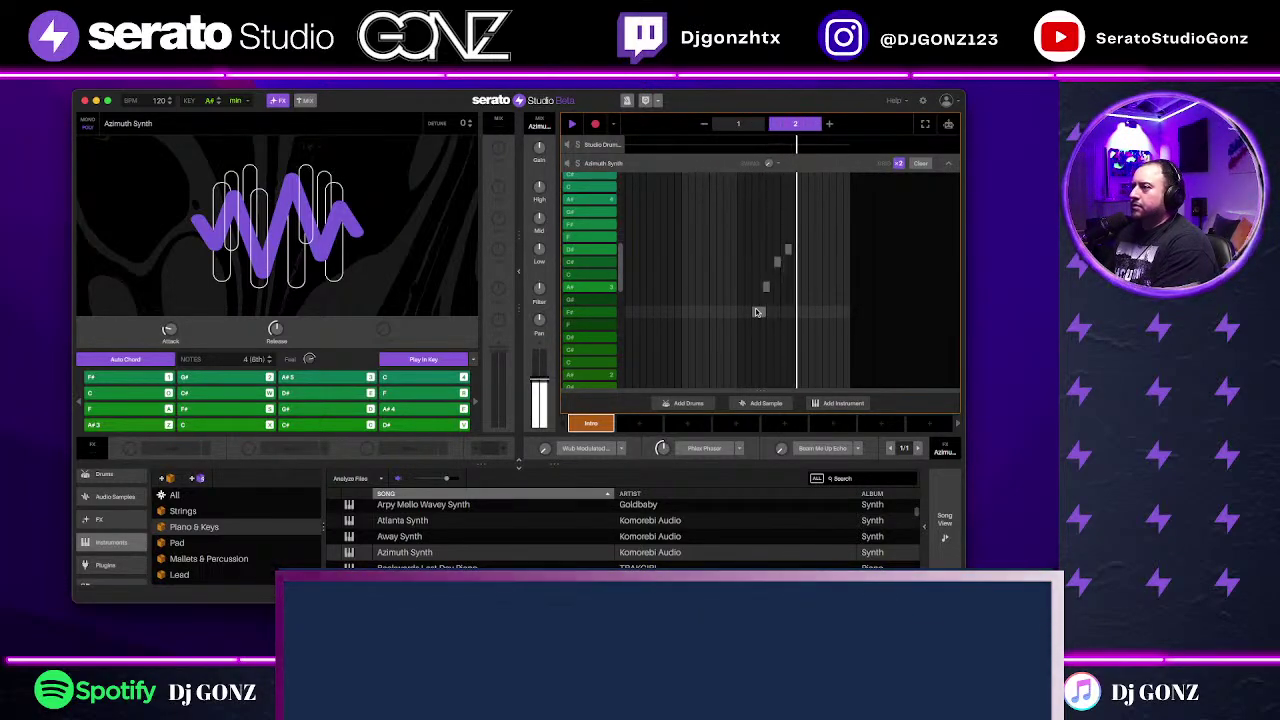
click(941, 530)
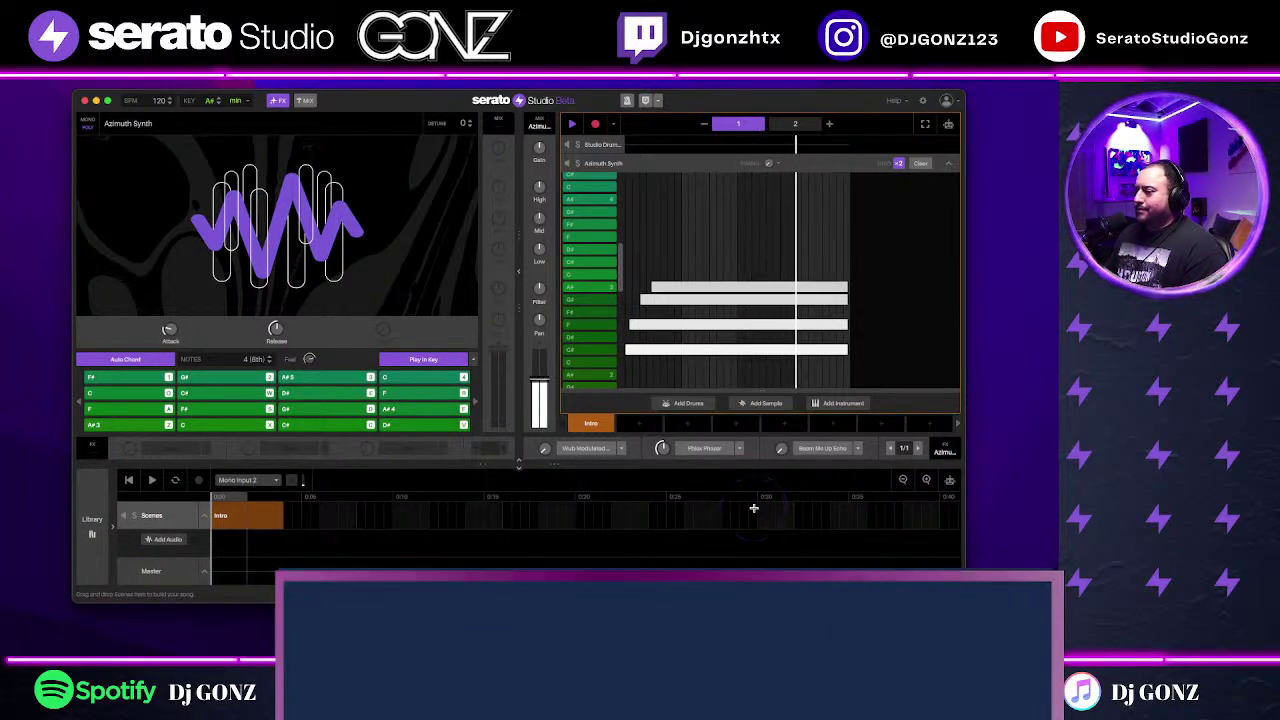
key(space)
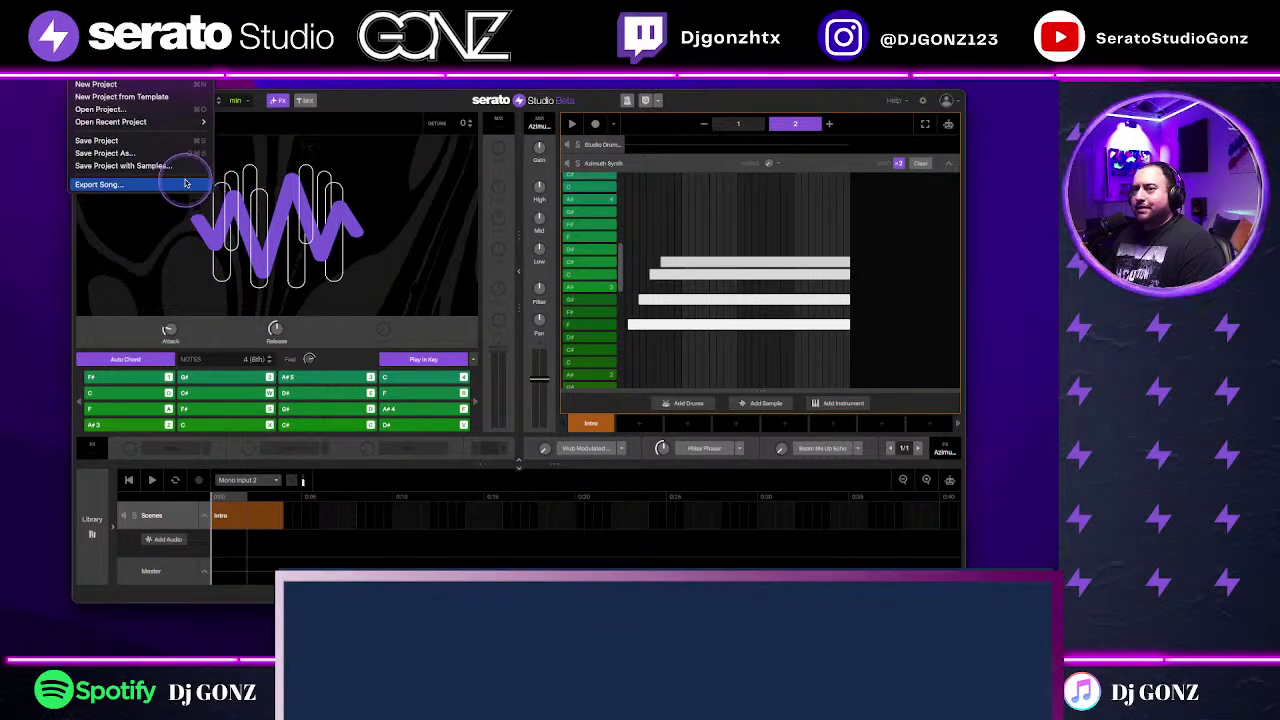
Step: Export the song in MP3 format as 'Cheeky One 94 BPM Emin' on the Desktop
click(186, 182)
click(587, 303)
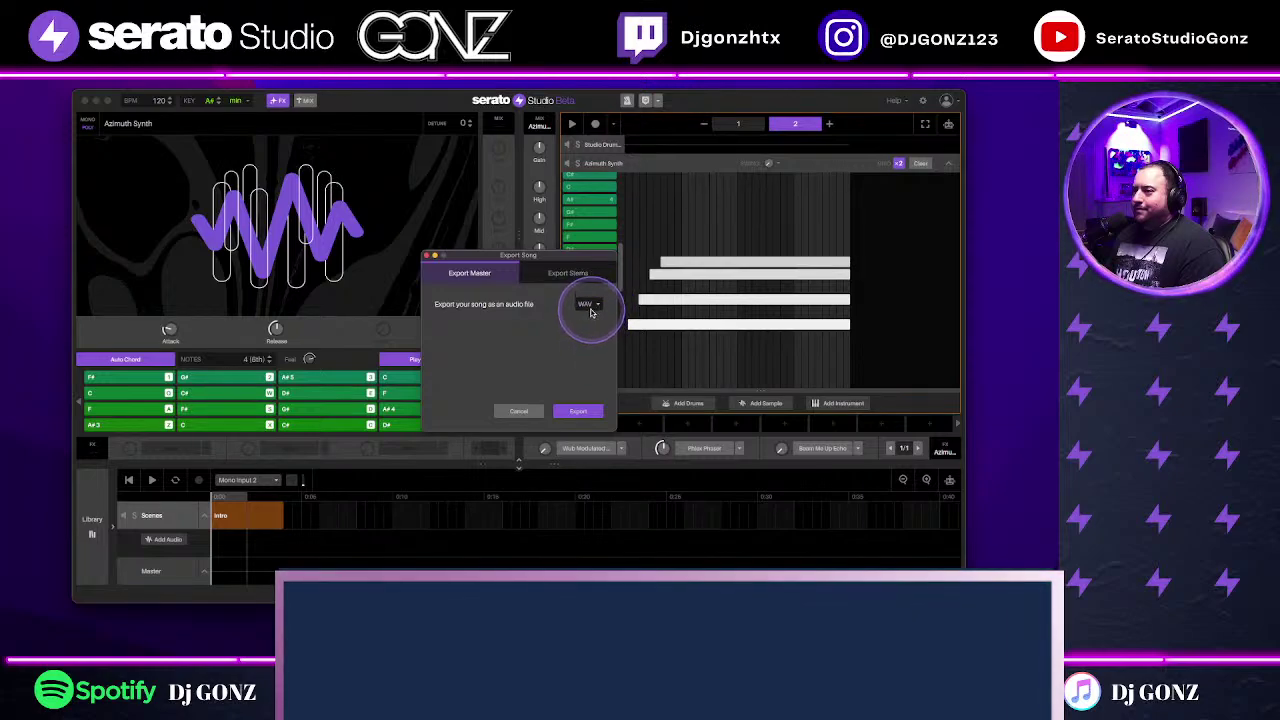
click(590, 315)
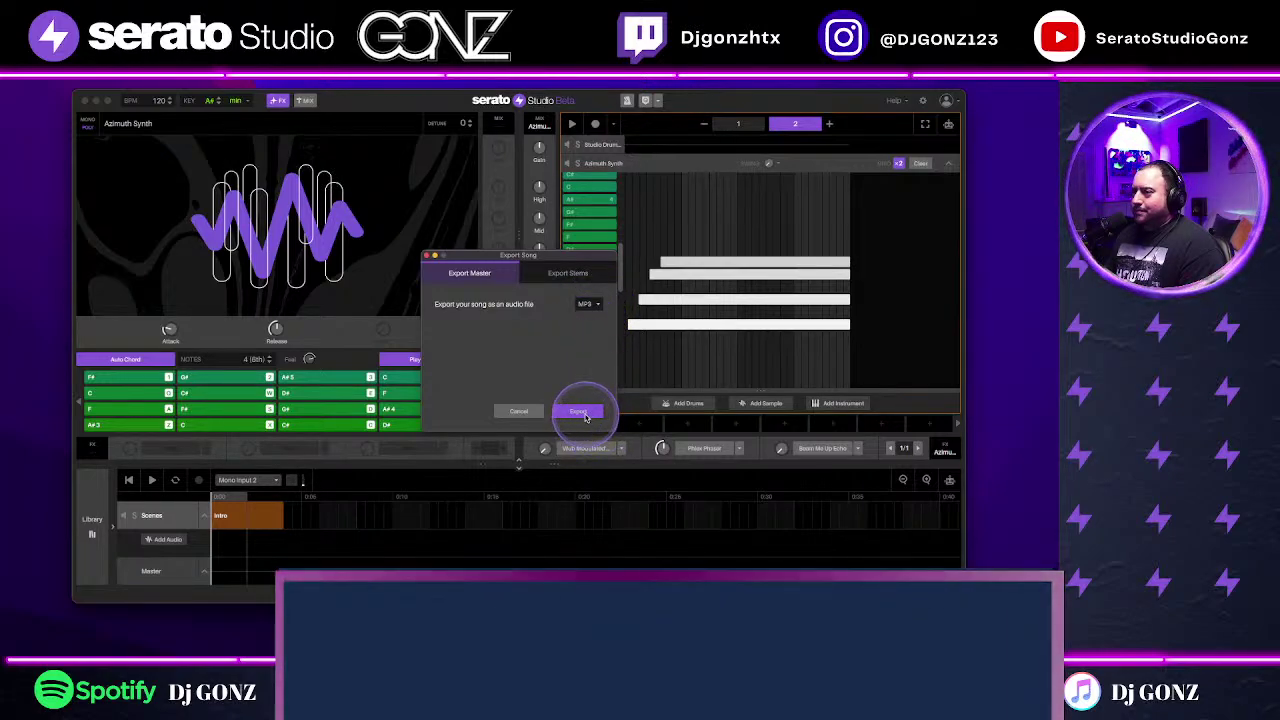
click(579, 411)
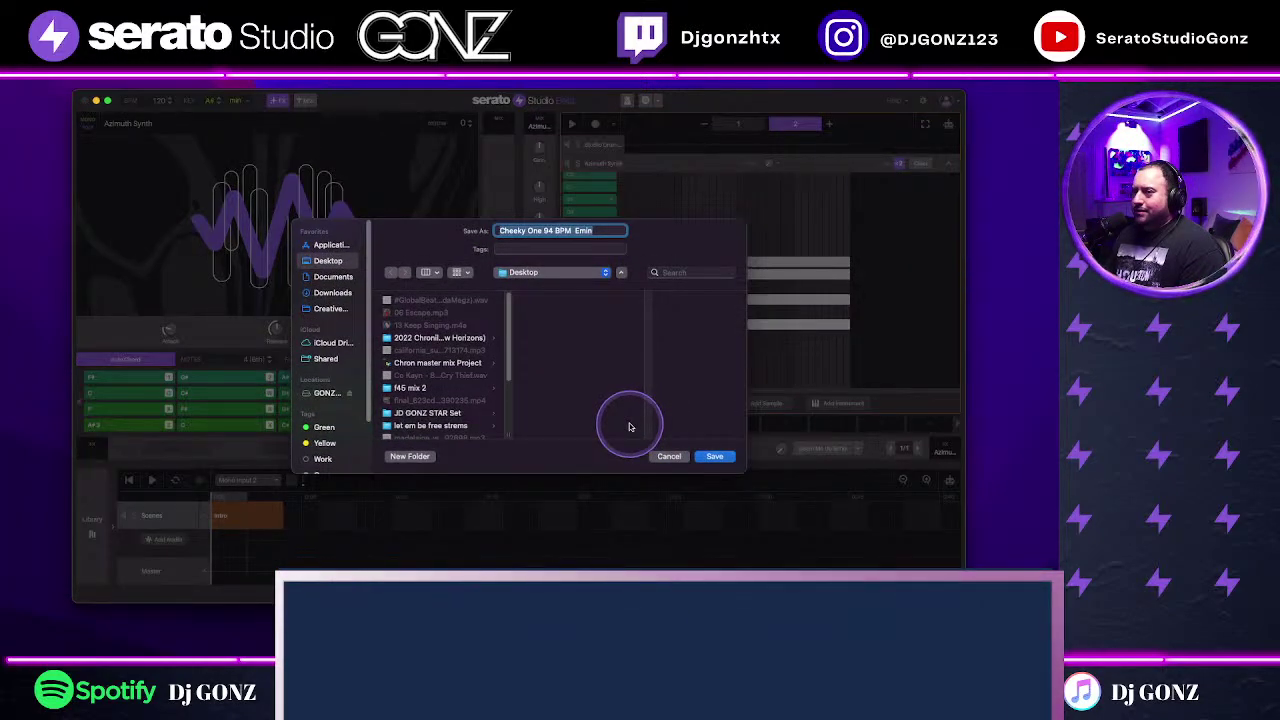
click(722, 460)
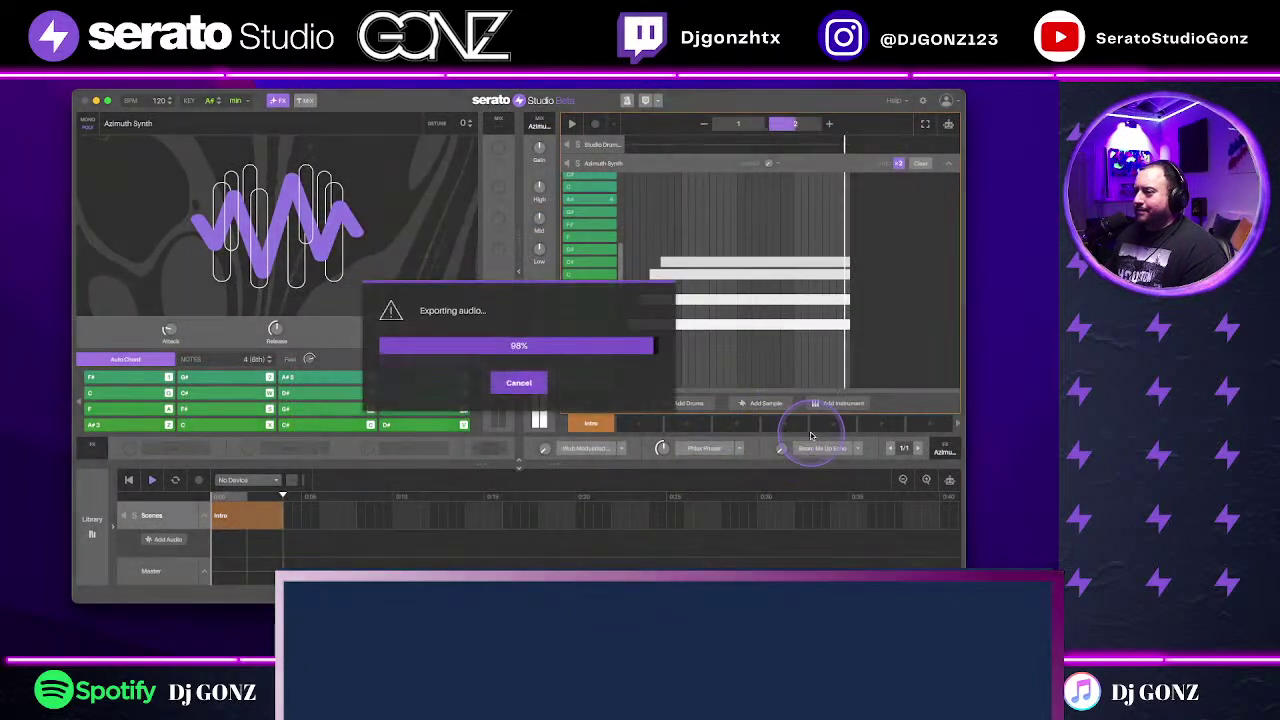
click(849, 428)
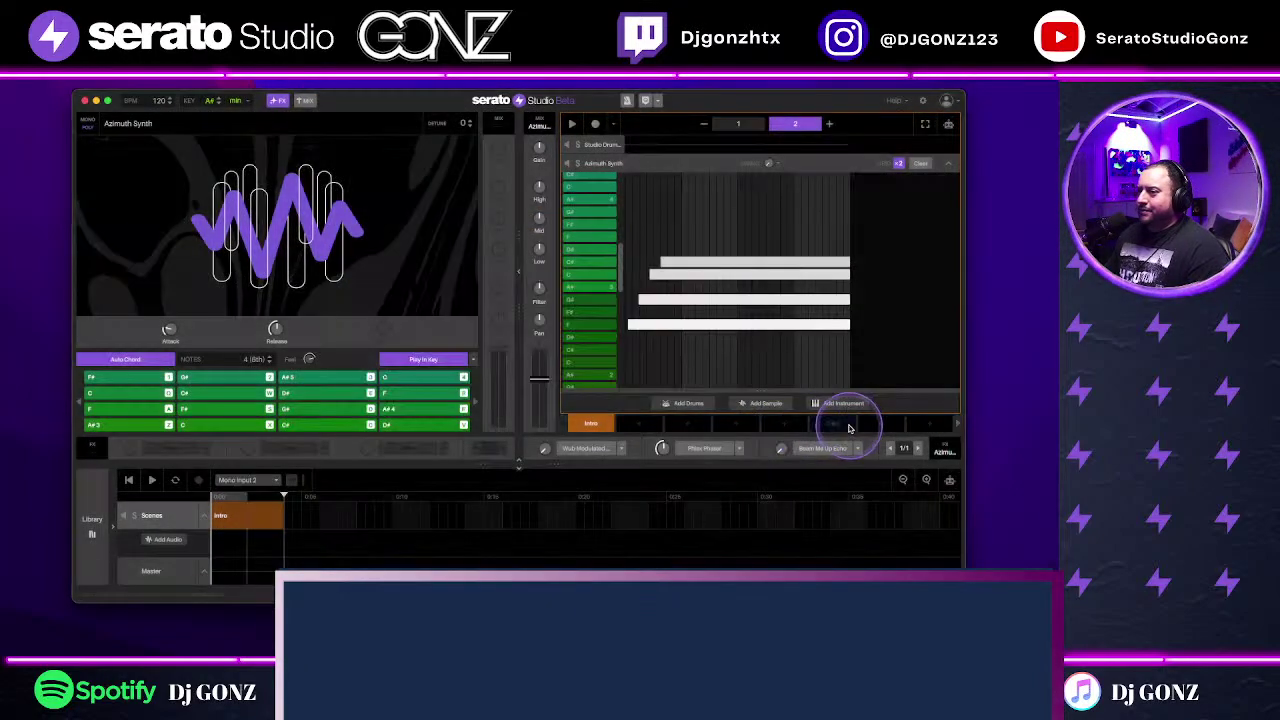
Step: Load the exported Cheeky One MP3 as a sample track and audition it
click(820, 144)
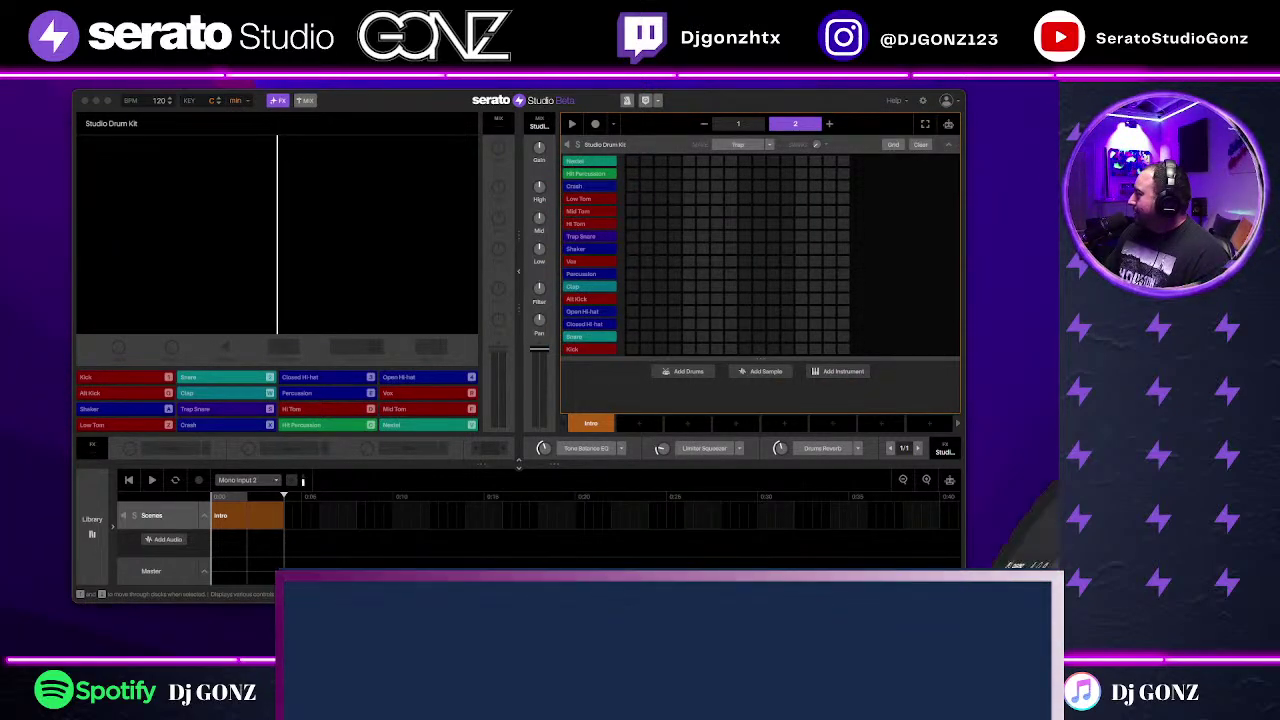
drag(925, 497, 726, 374)
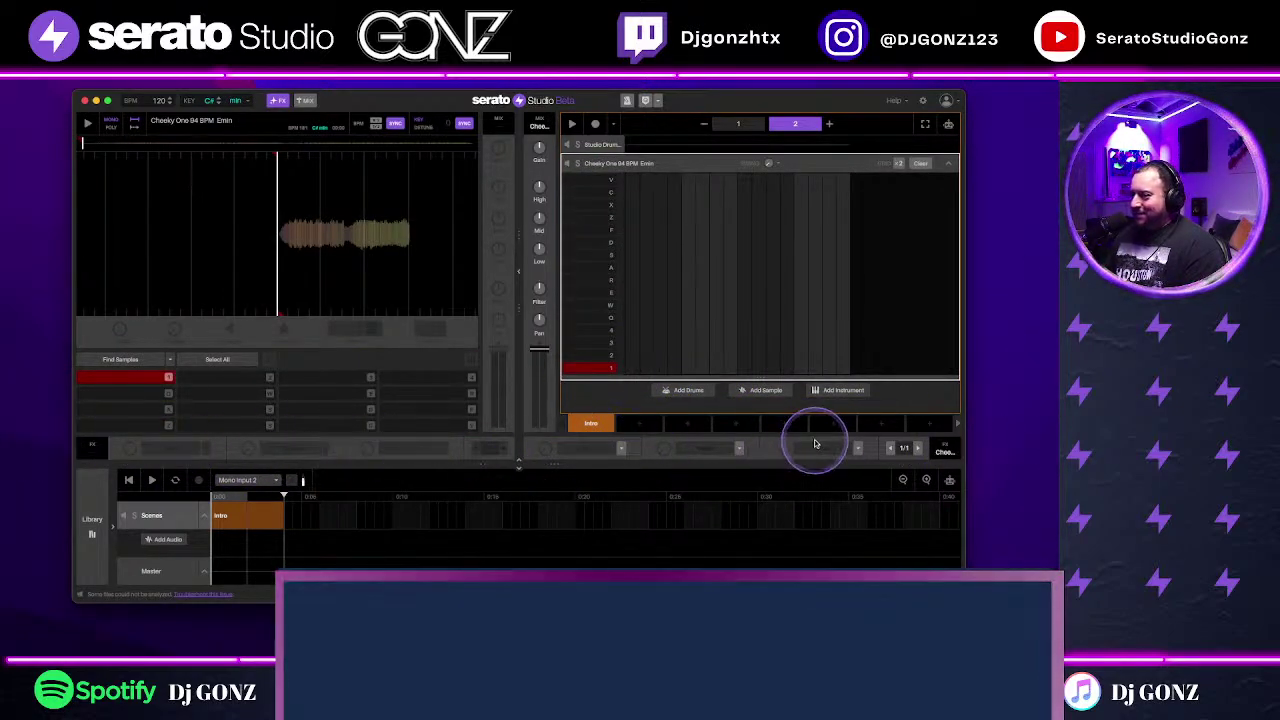
click(948, 163)
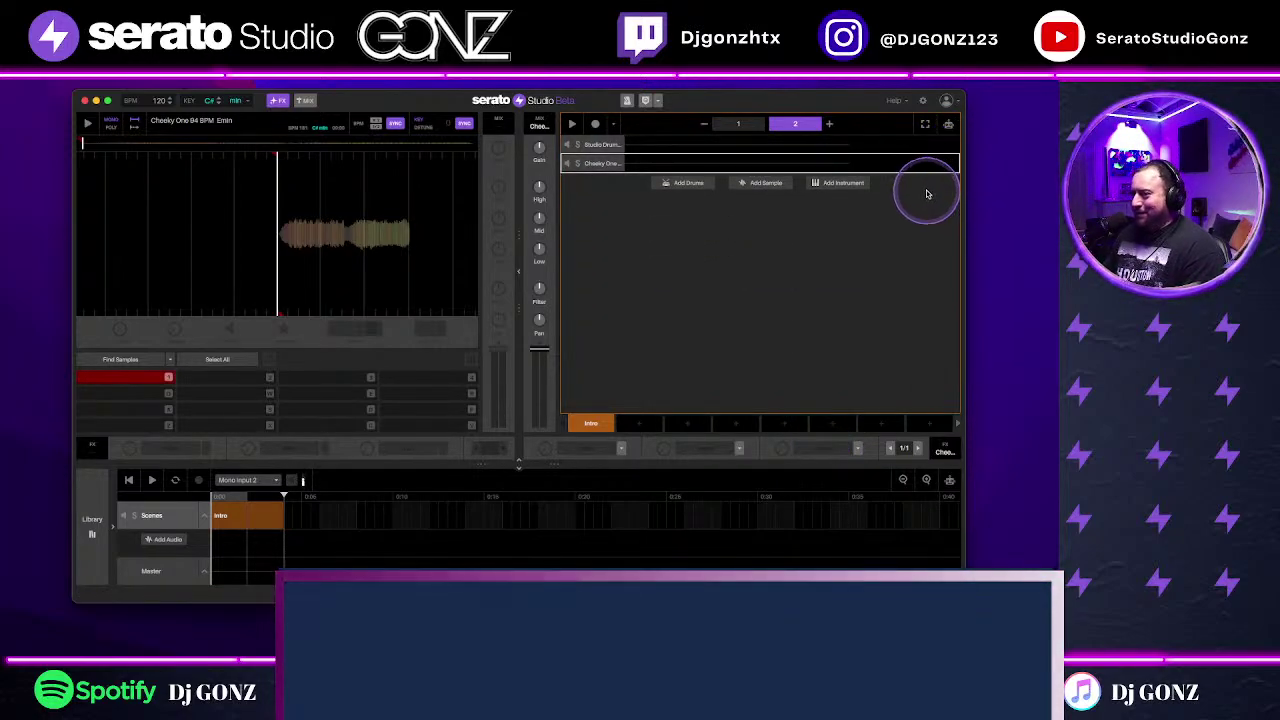
key(1)
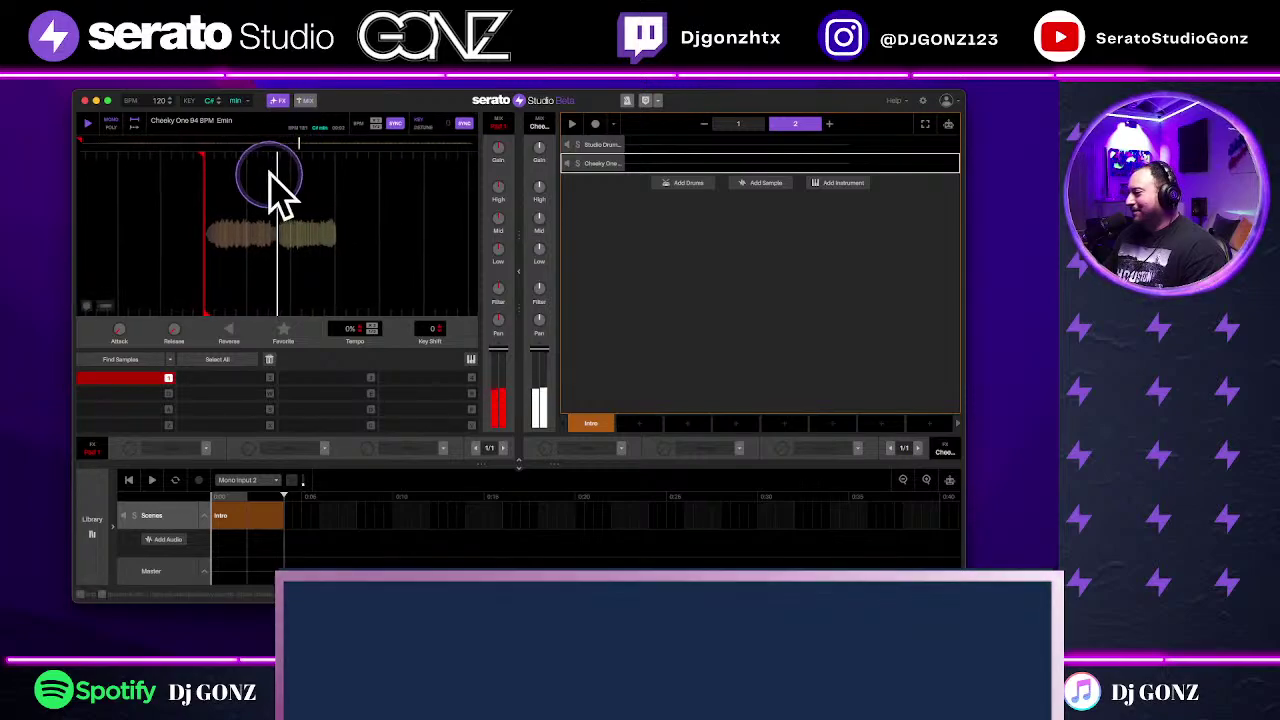
Step: Raise the tempo to 167 BPM and place a pad 1 note on pattern 1's first step
scroll(160, 100, up, 4)
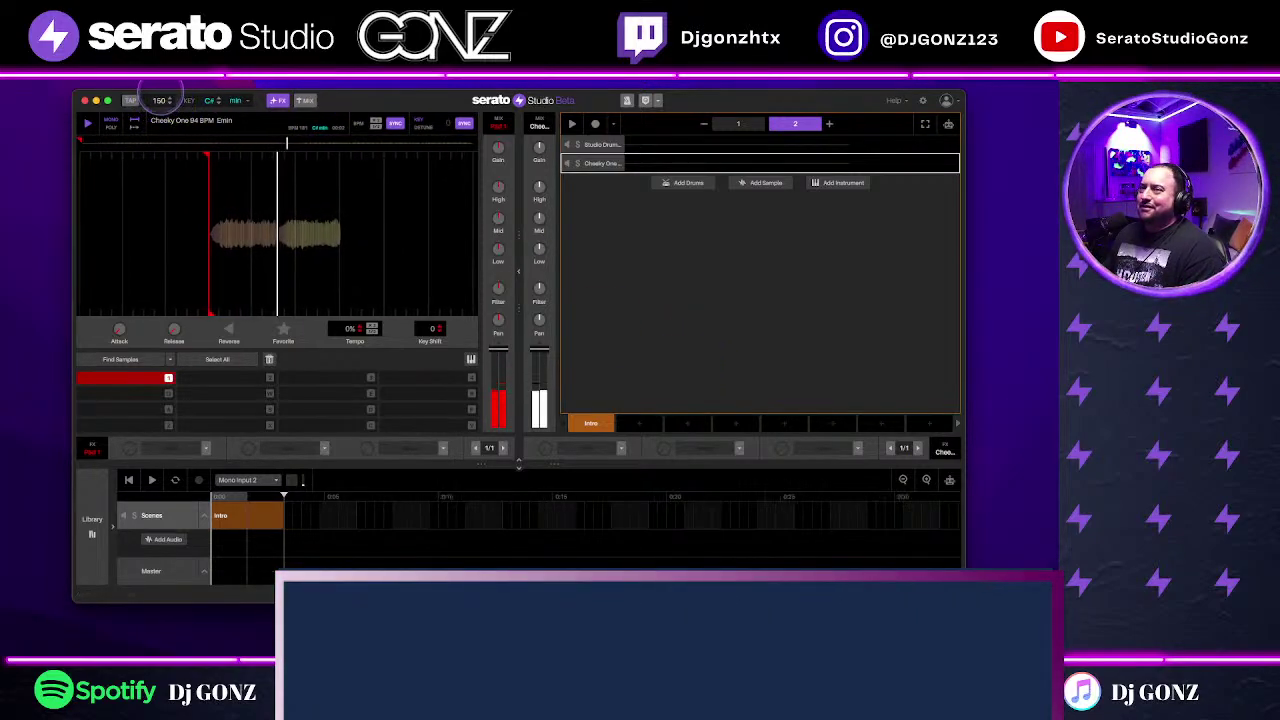
scroll(160, 100, up, 7)
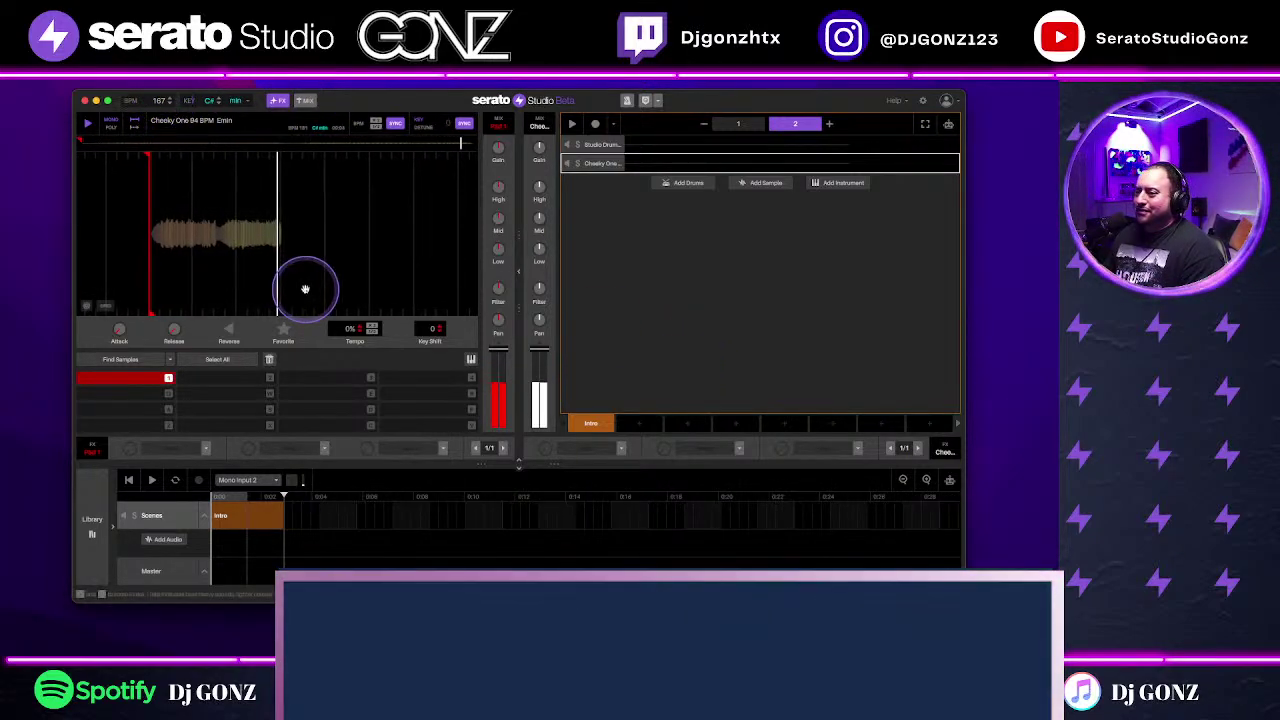
click(686, 160)
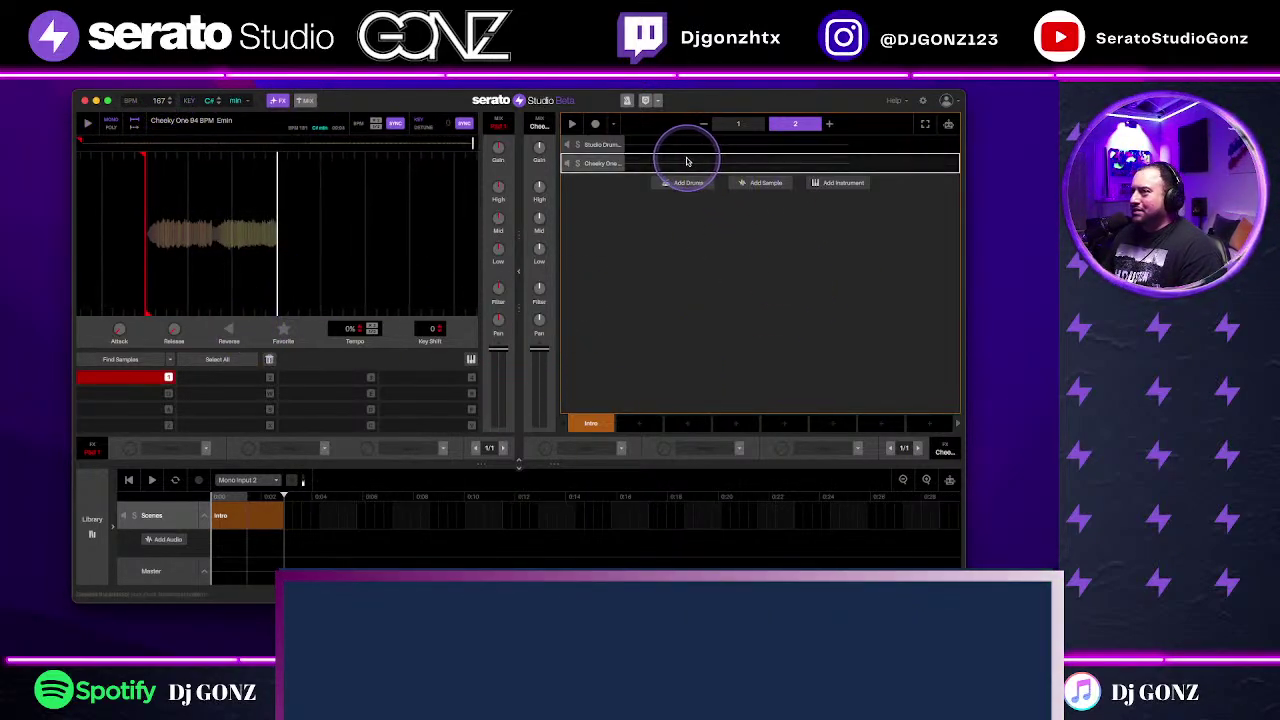
click(738, 123)
click(619, 374)
click(632, 368)
click(136, 170)
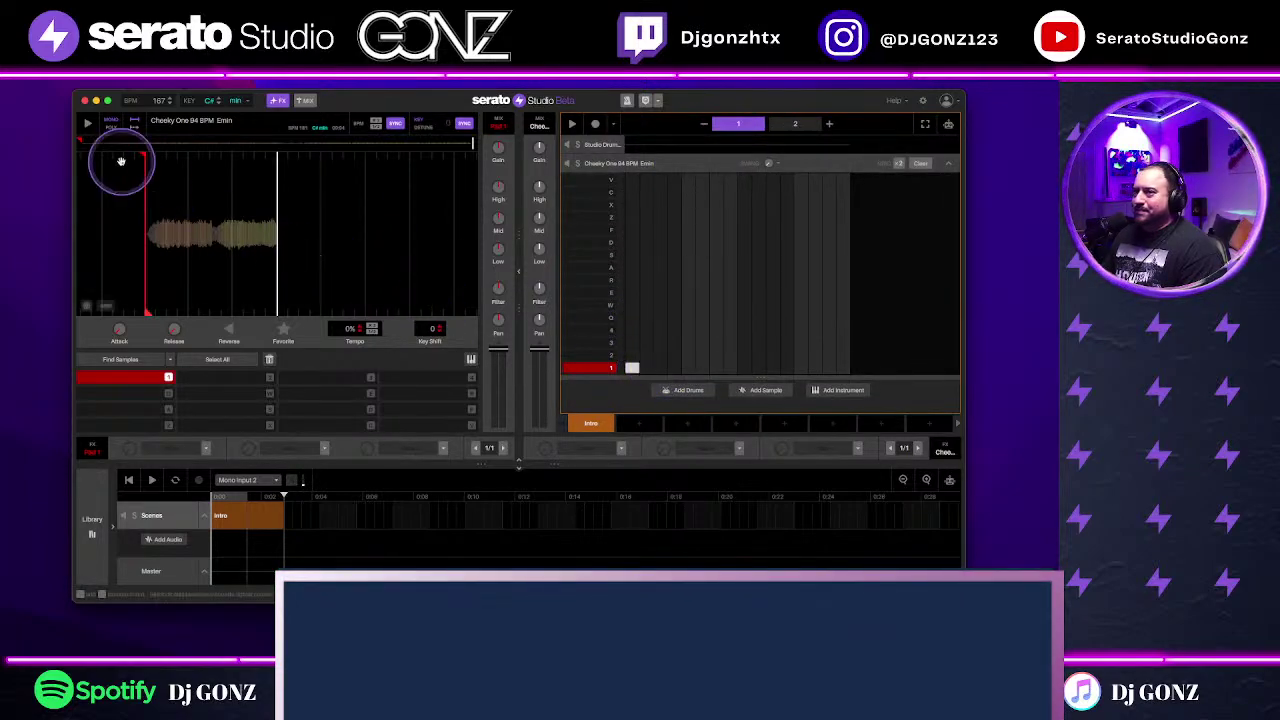
Step: Play the sequence and set a second chop point on pad 2
key(space)
click(795, 124)
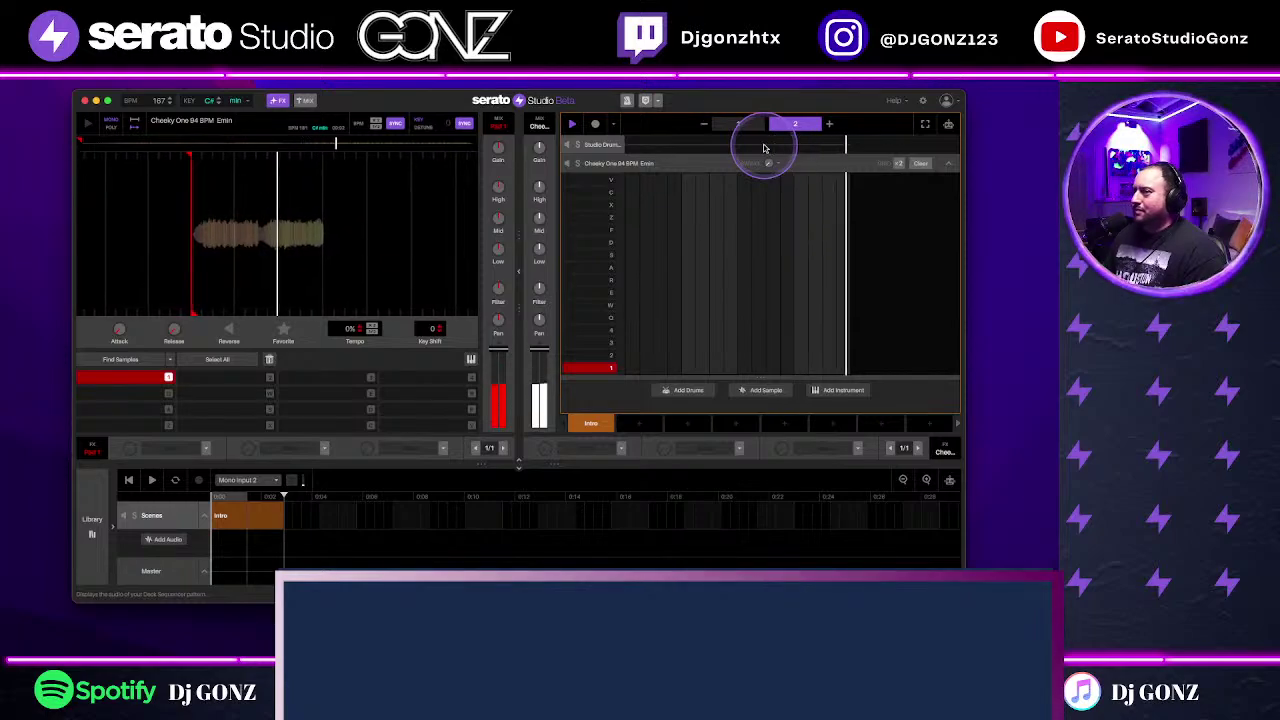
click(353, 274)
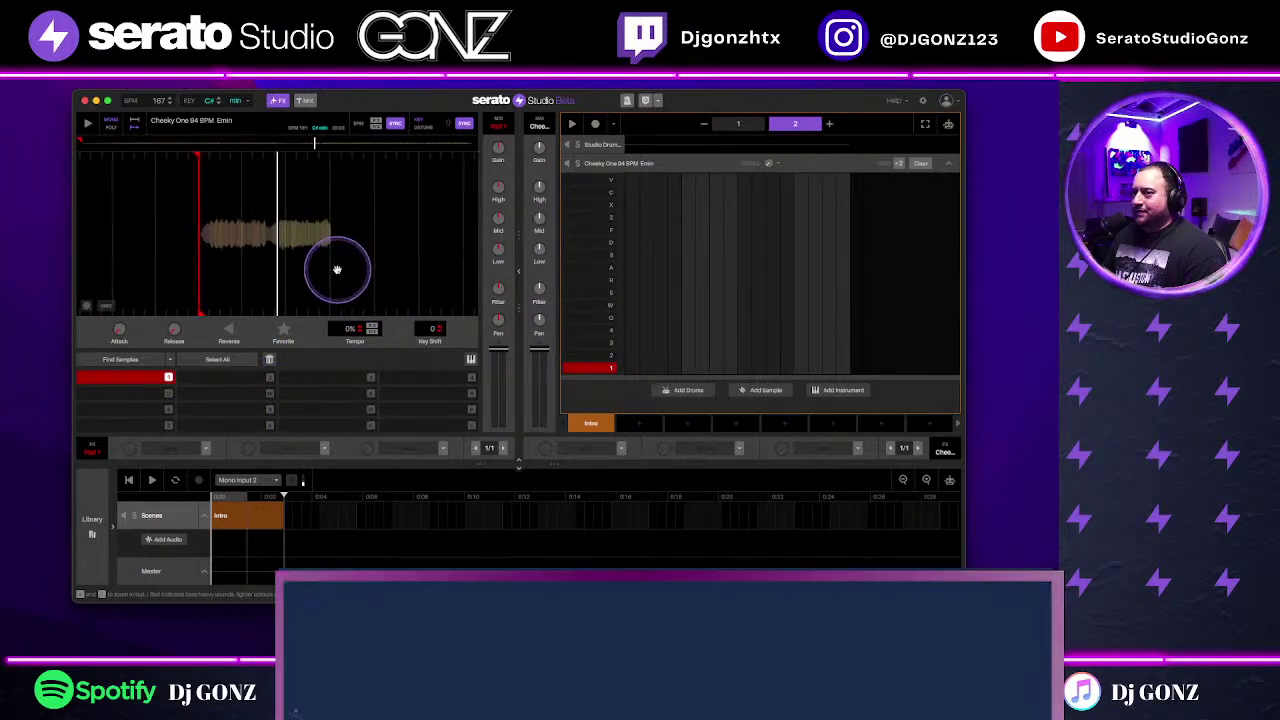
click(239, 378)
click(513, 356)
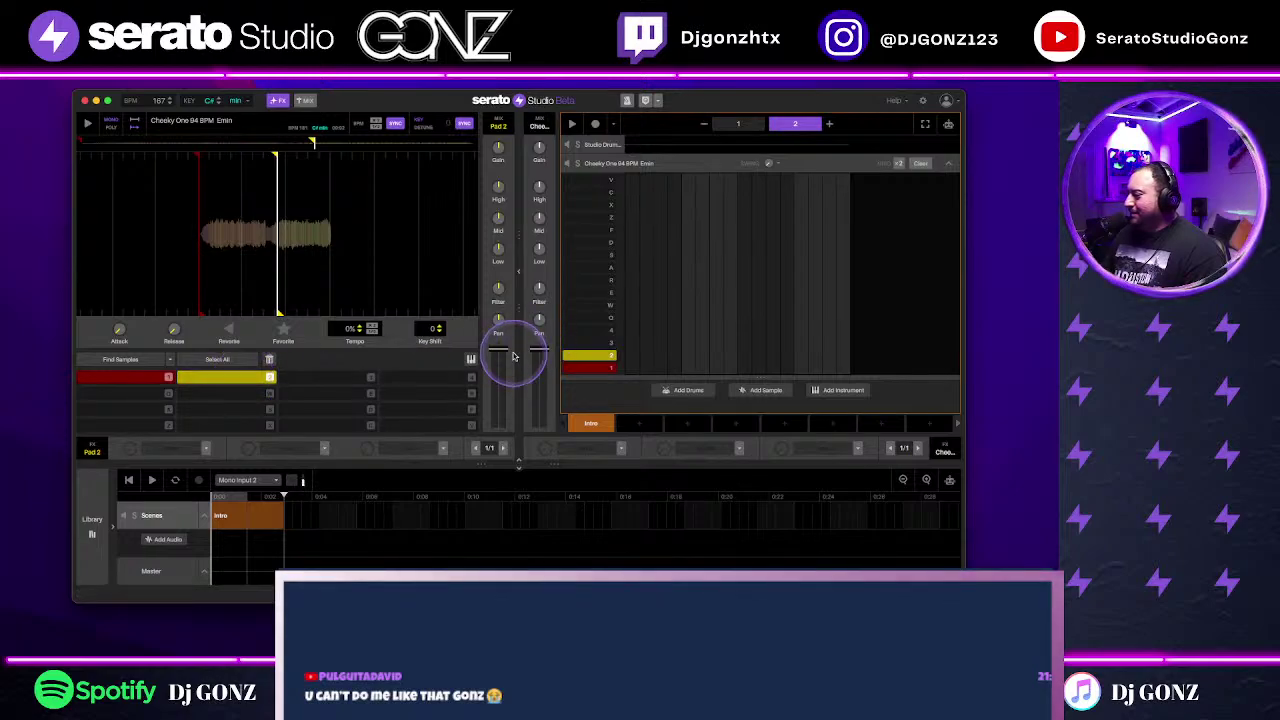
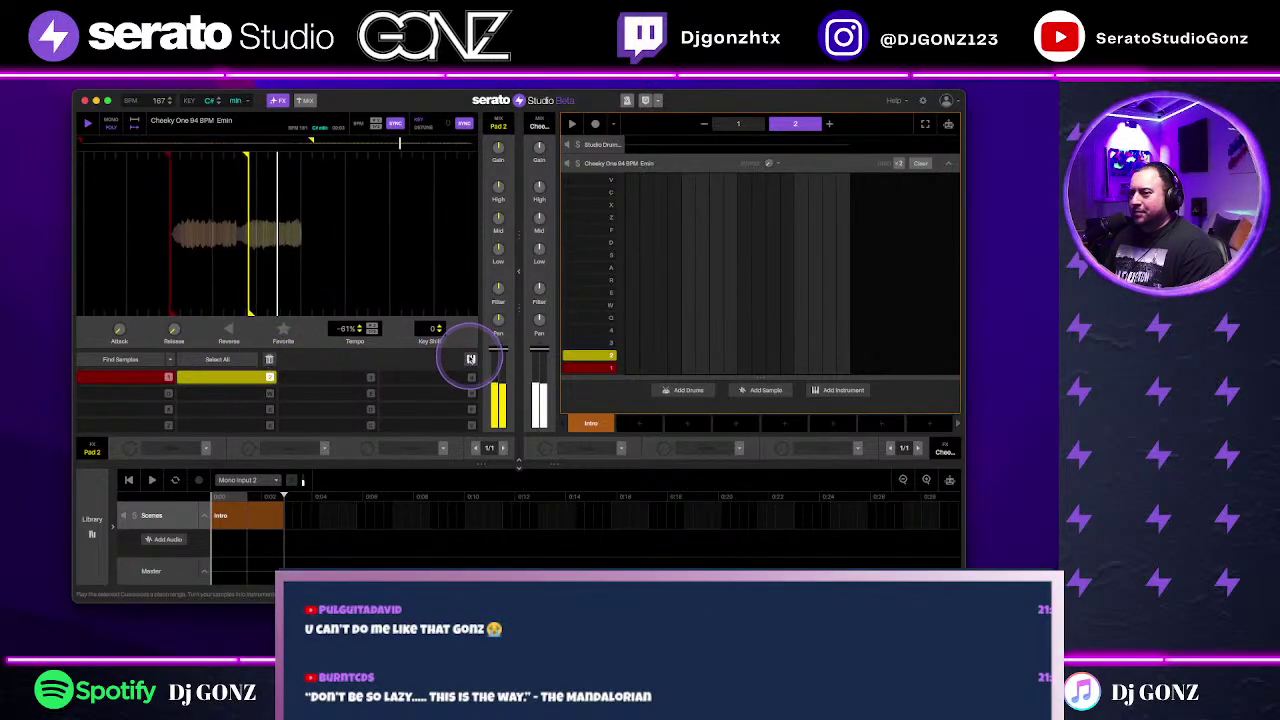
Step: Switch the Cheeky One pads to Play in Key and audition notes across octaves
click(470, 359)
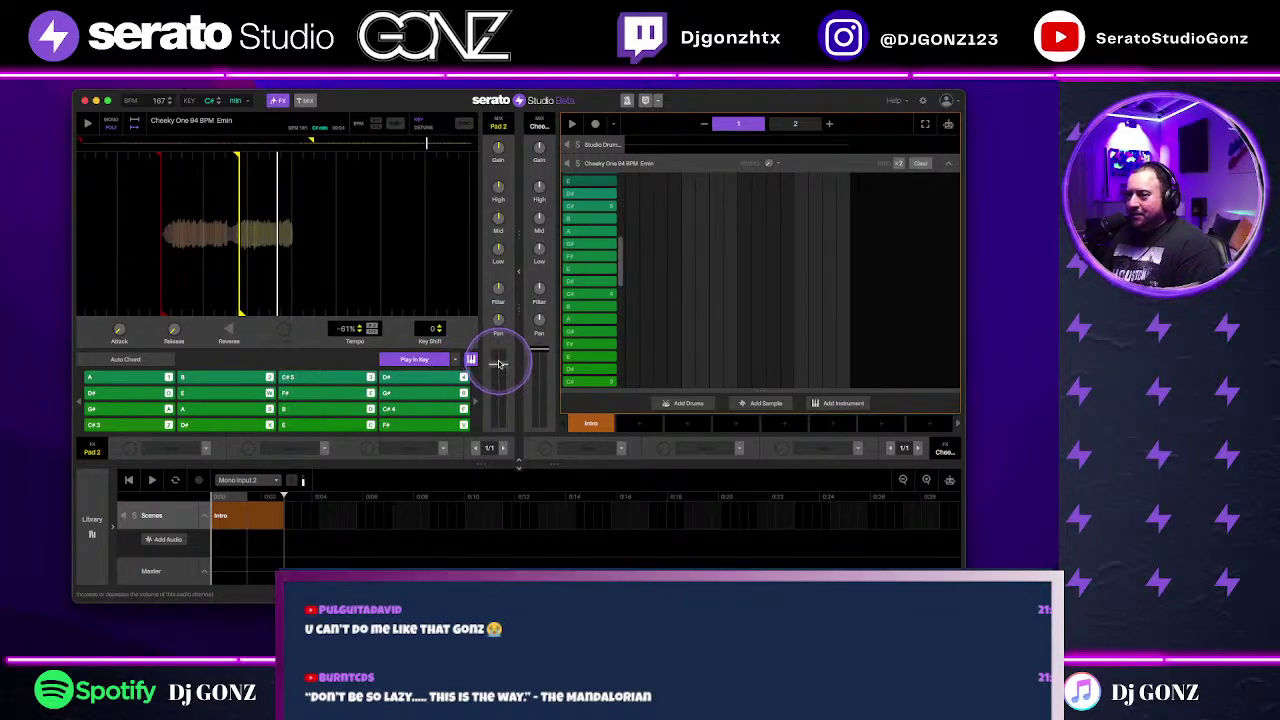
click(79, 400)
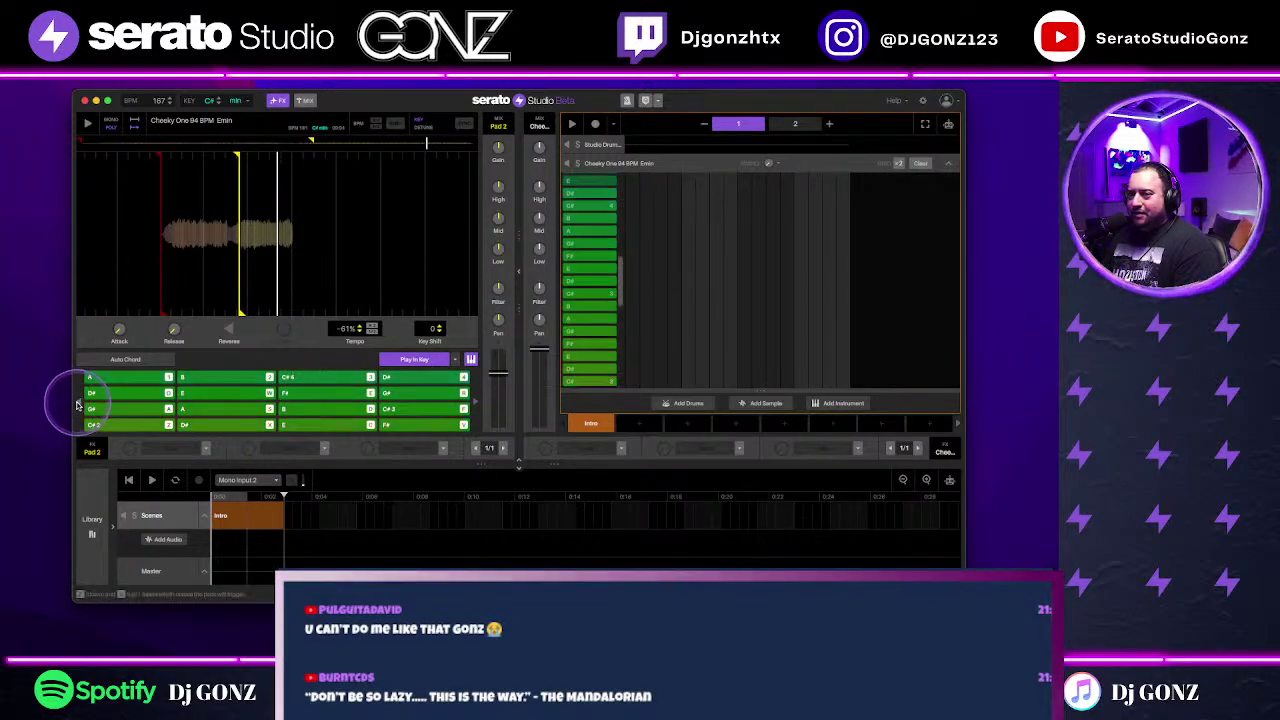
drag(137, 407, 467, 392)
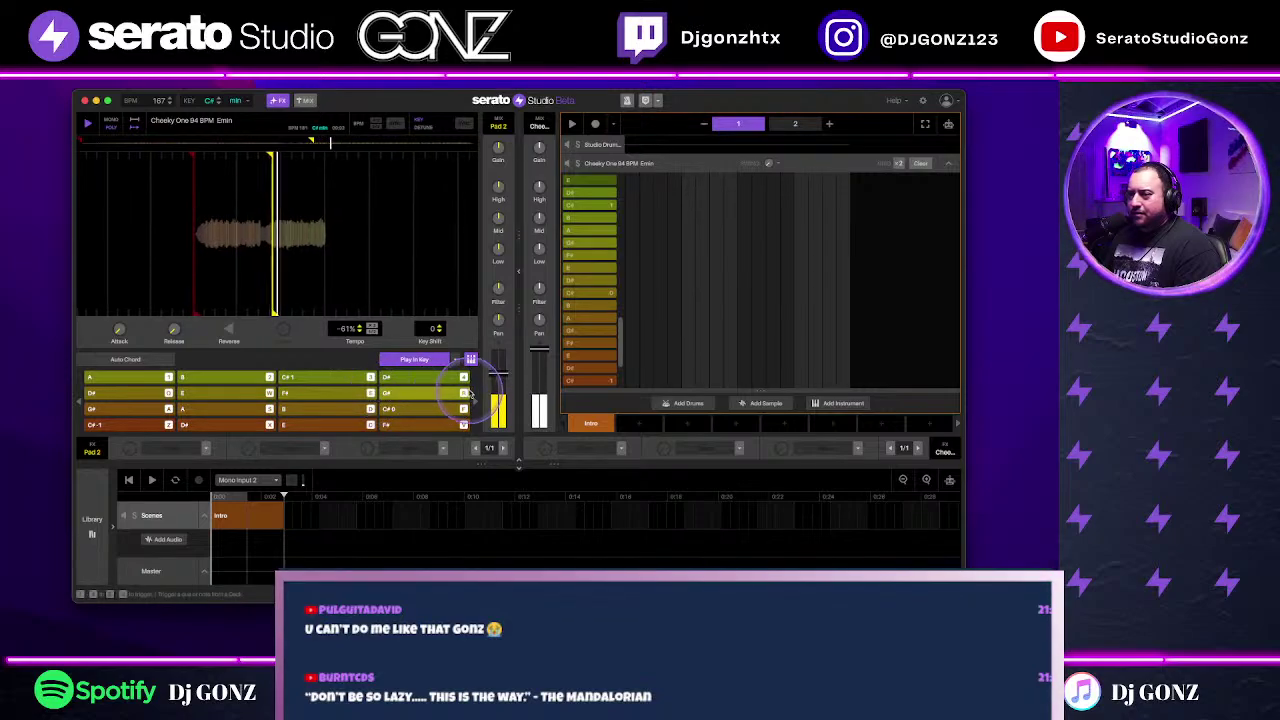
click(475, 403)
click(470, 403)
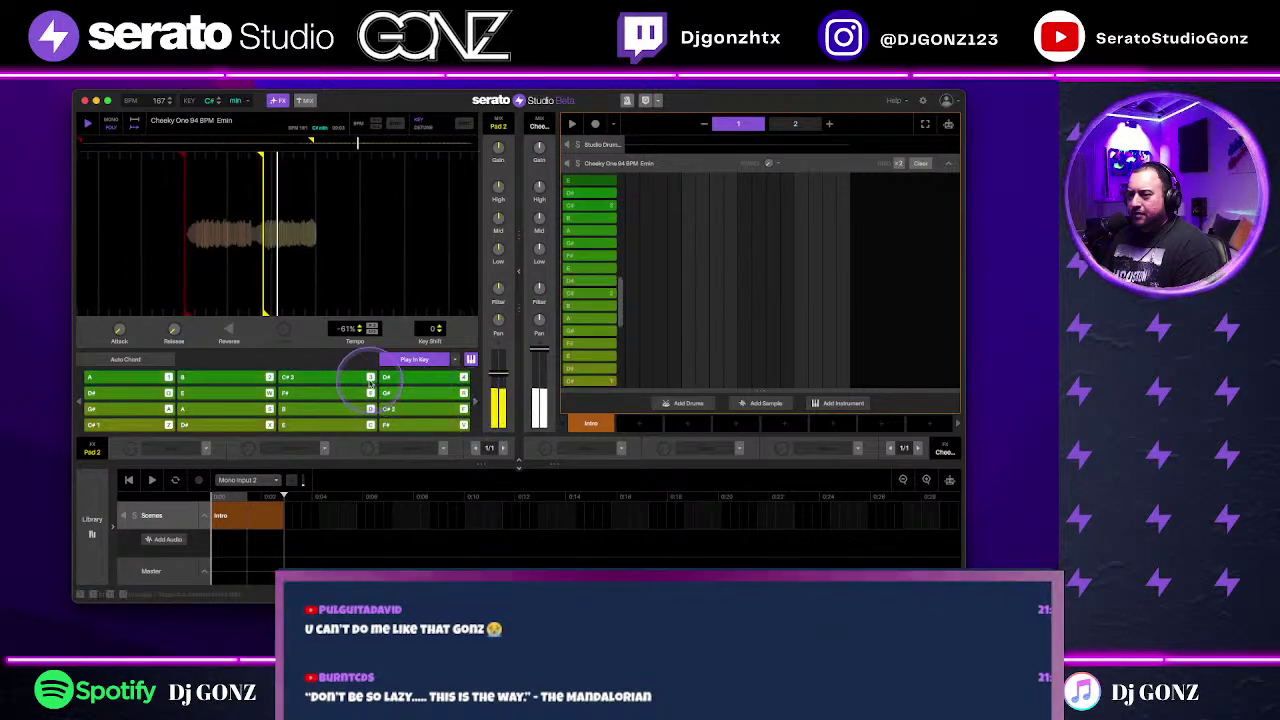
click(316, 384)
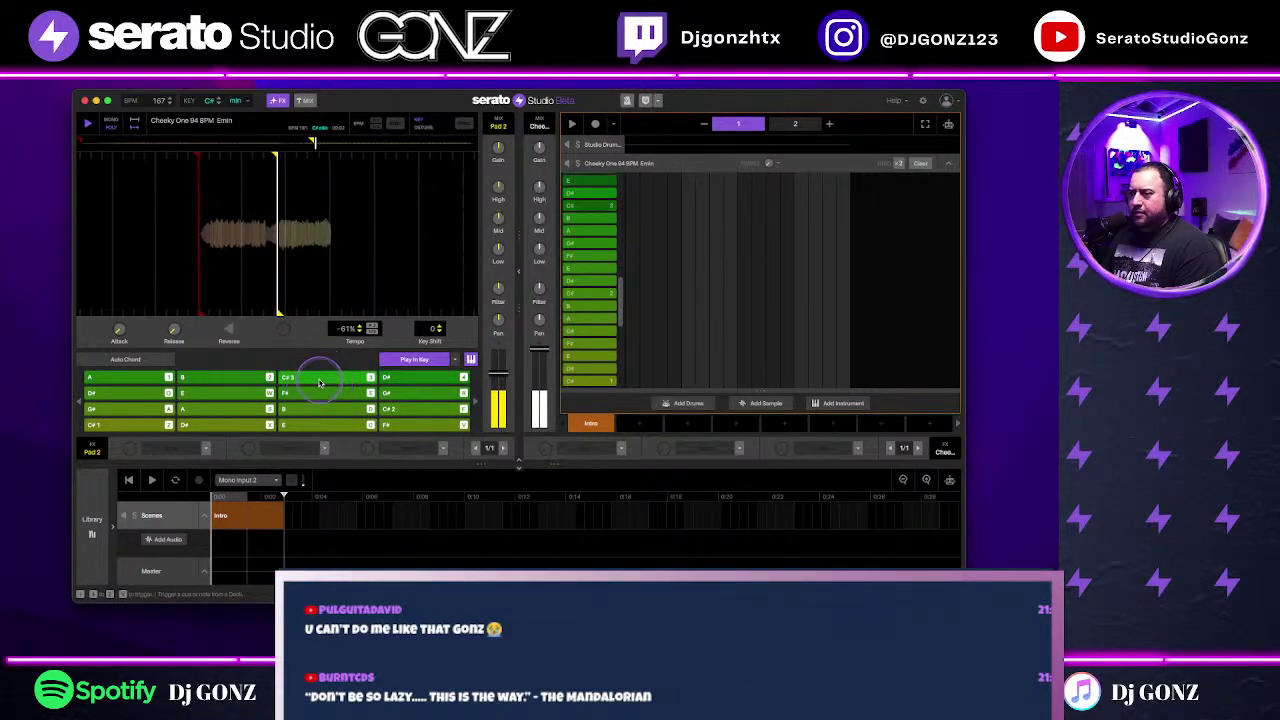
Step: Add a C# note to the pattern, play it, and move the note later
click(631, 203)
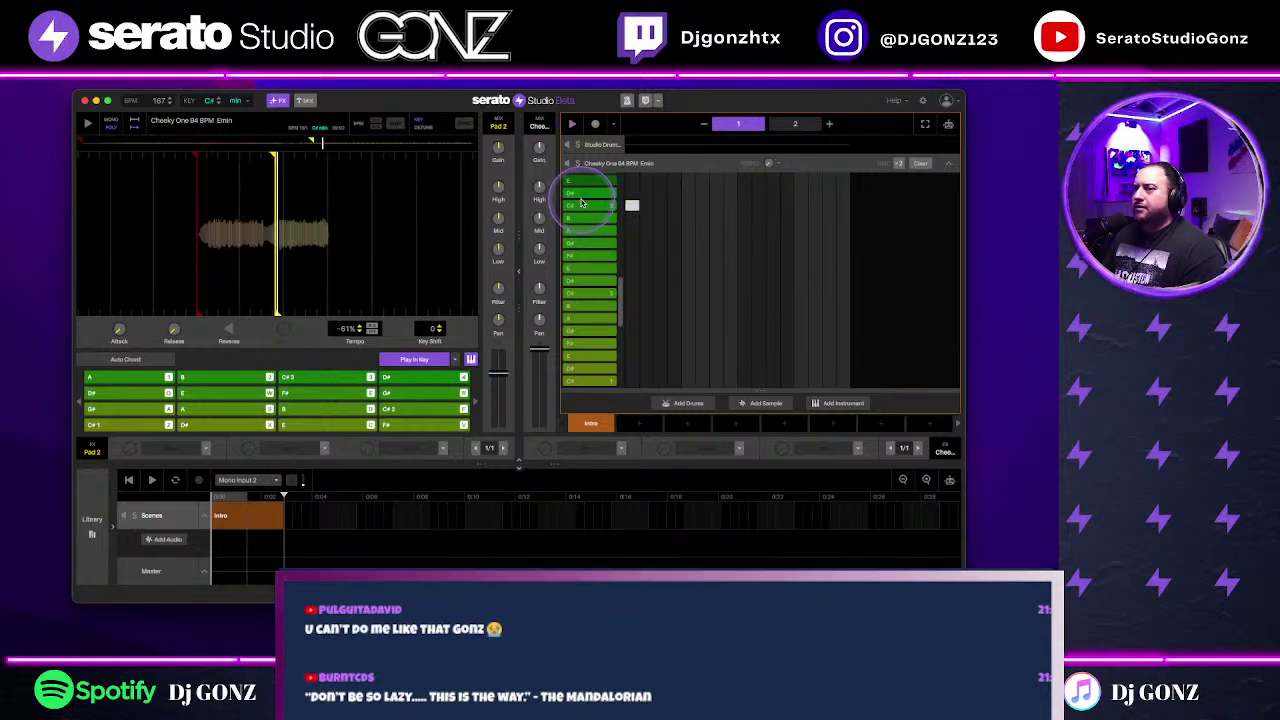
key(space)
drag(632, 205, 555, 225)
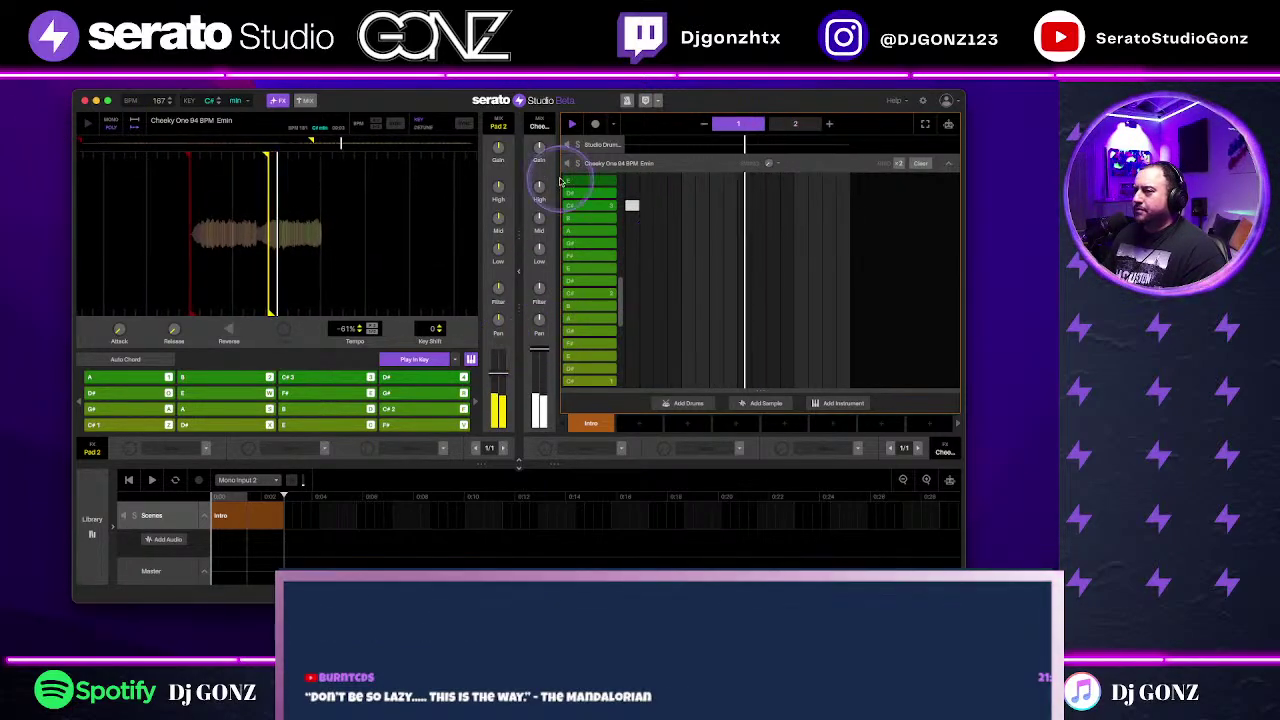
Step: Load ValhallaVintageVerb from the Plugins library onto the Cheeky One channel's FX slot
mouse_move(498, 368)
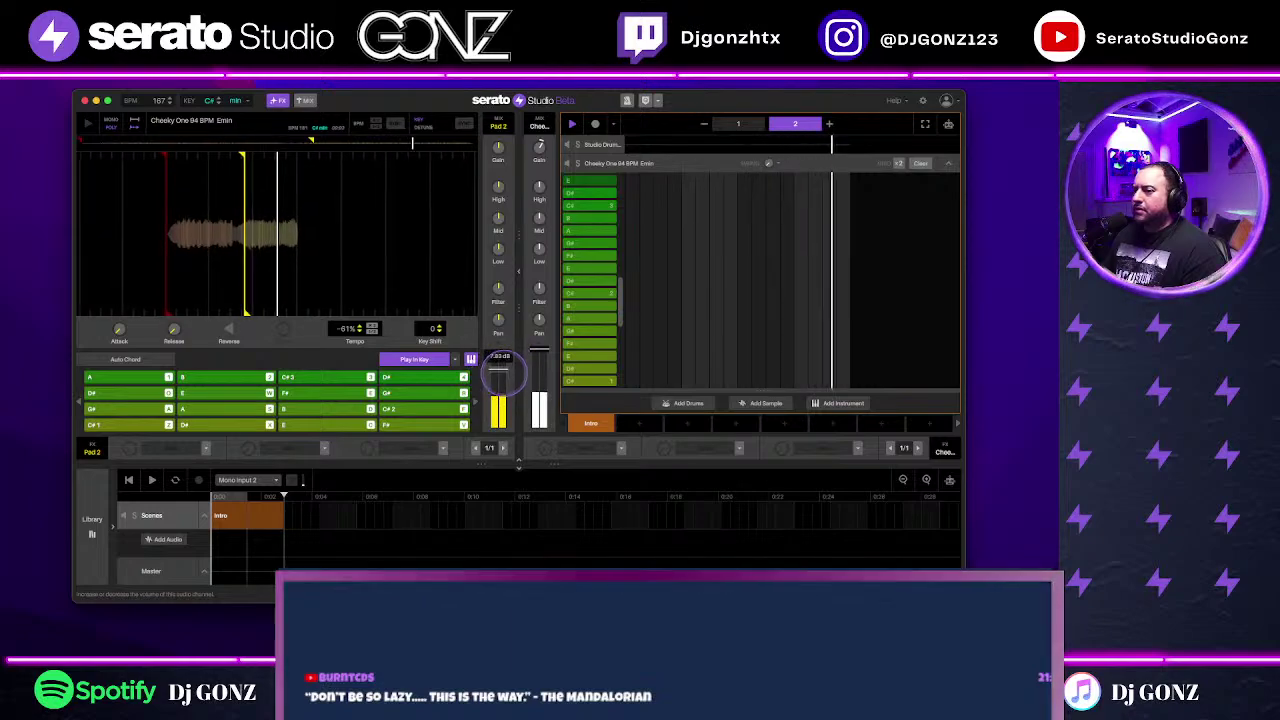
click(91, 522)
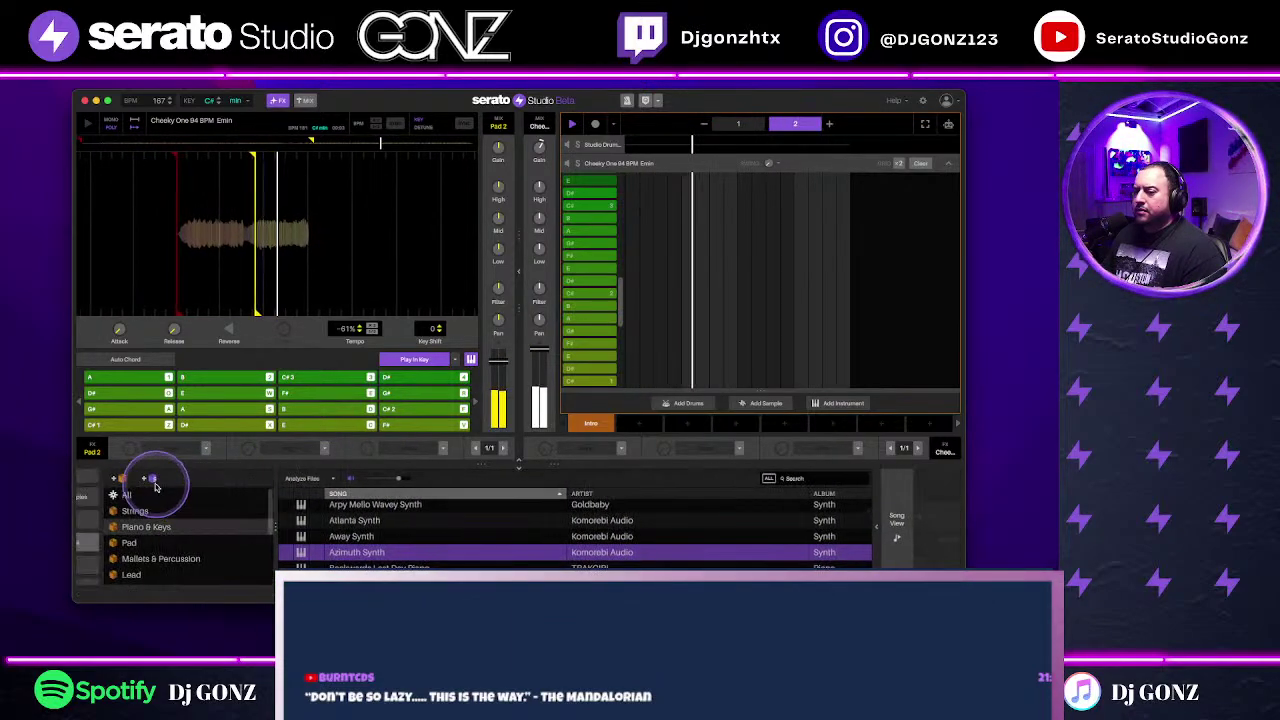
click(112, 497)
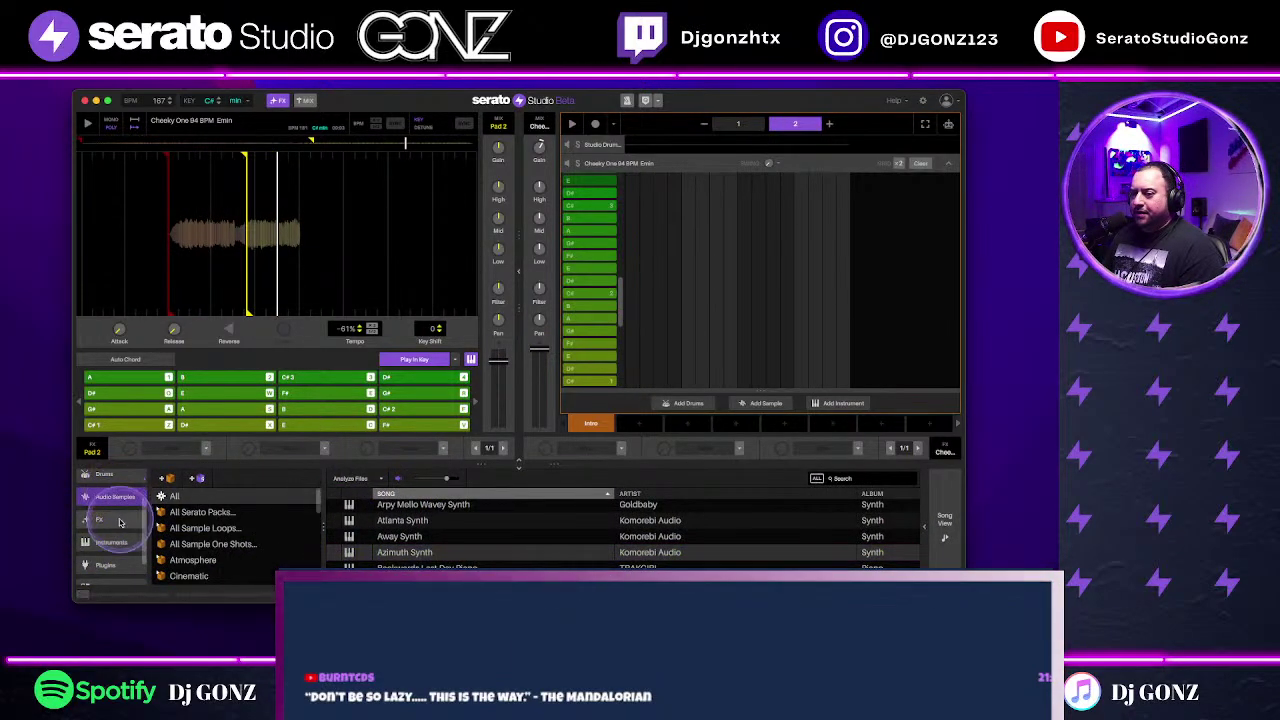
click(105, 565)
scroll(650, 550, down, 2)
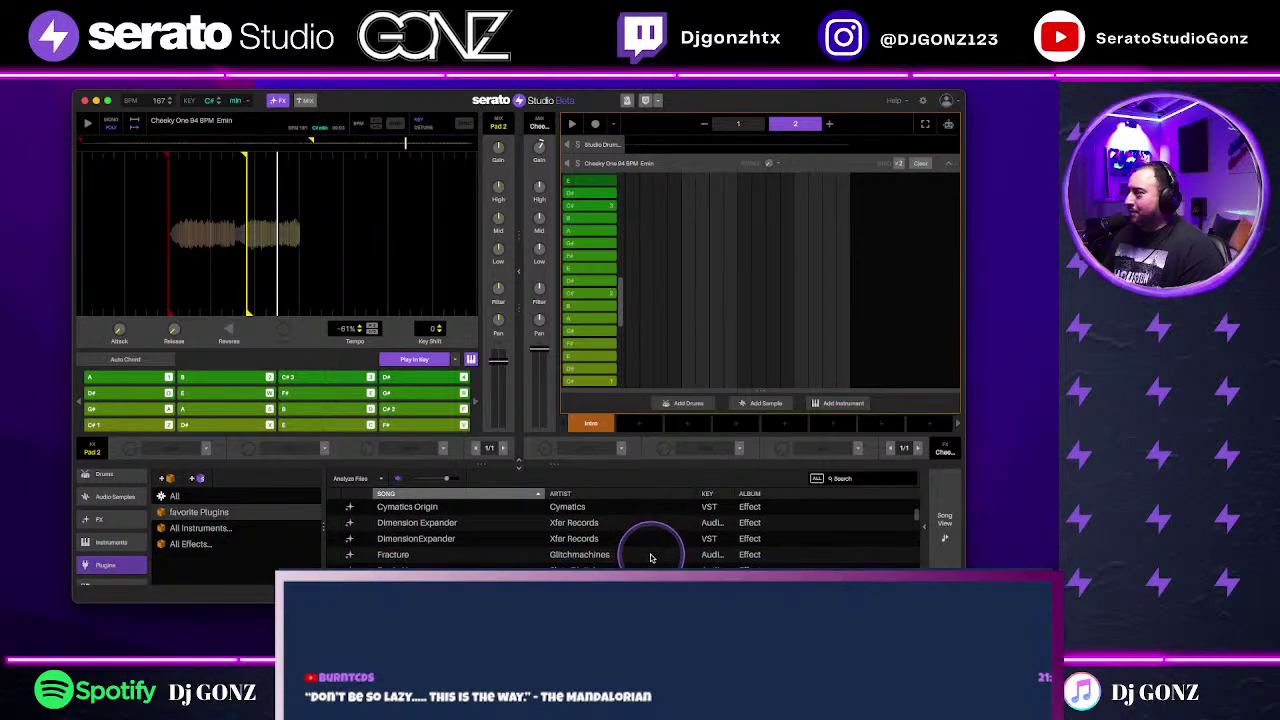
scroll(648, 566, down, 5)
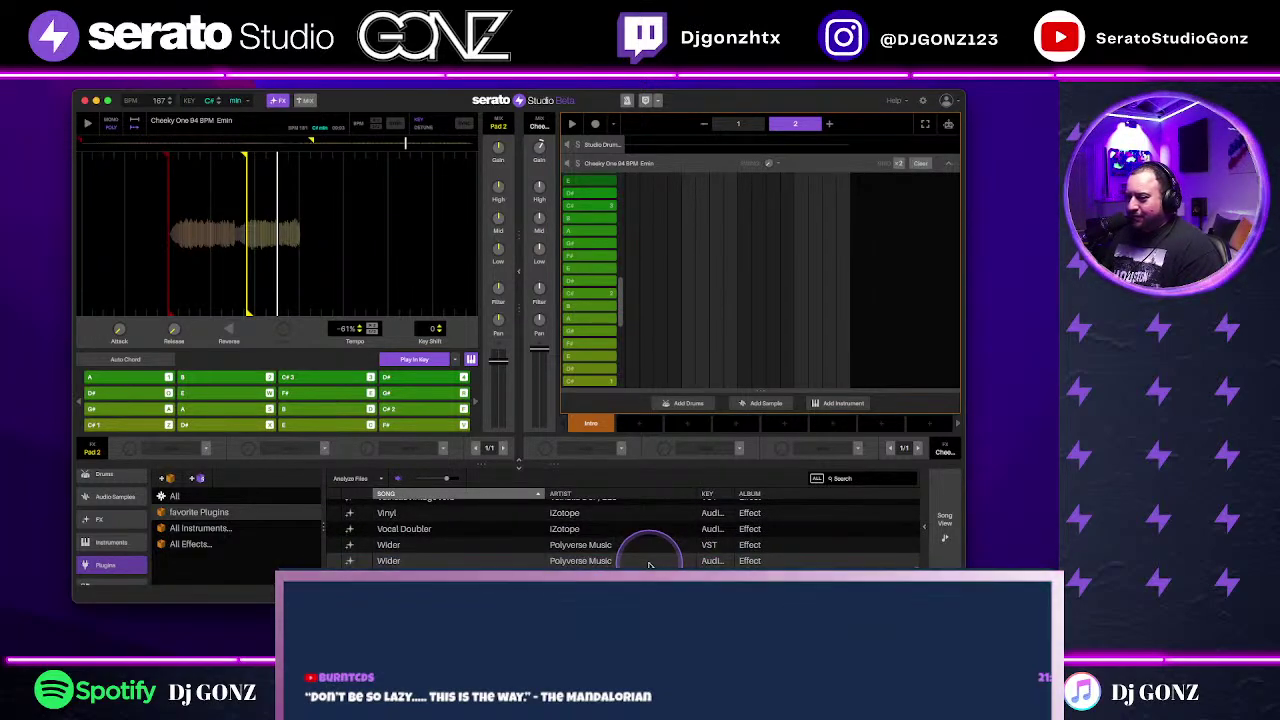
scroll(575, 563, up, 2)
scroll(587, 562, up, 2)
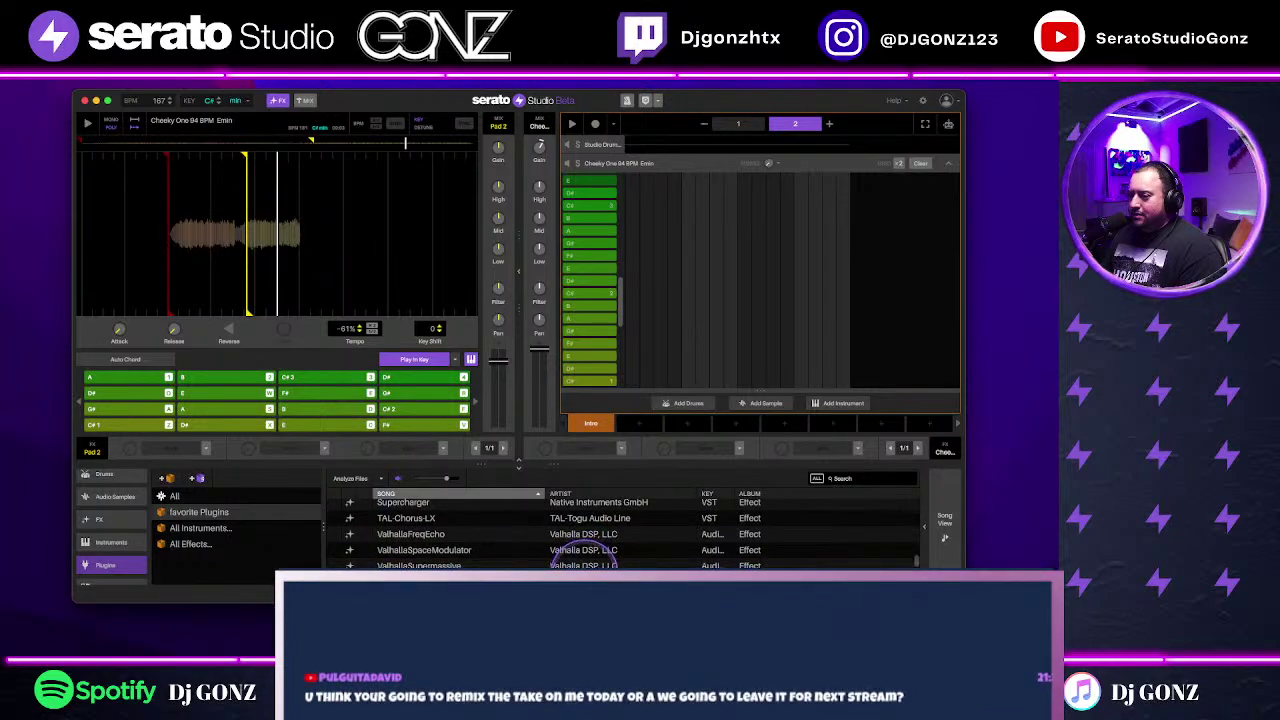
scroll(583, 563, down, 1)
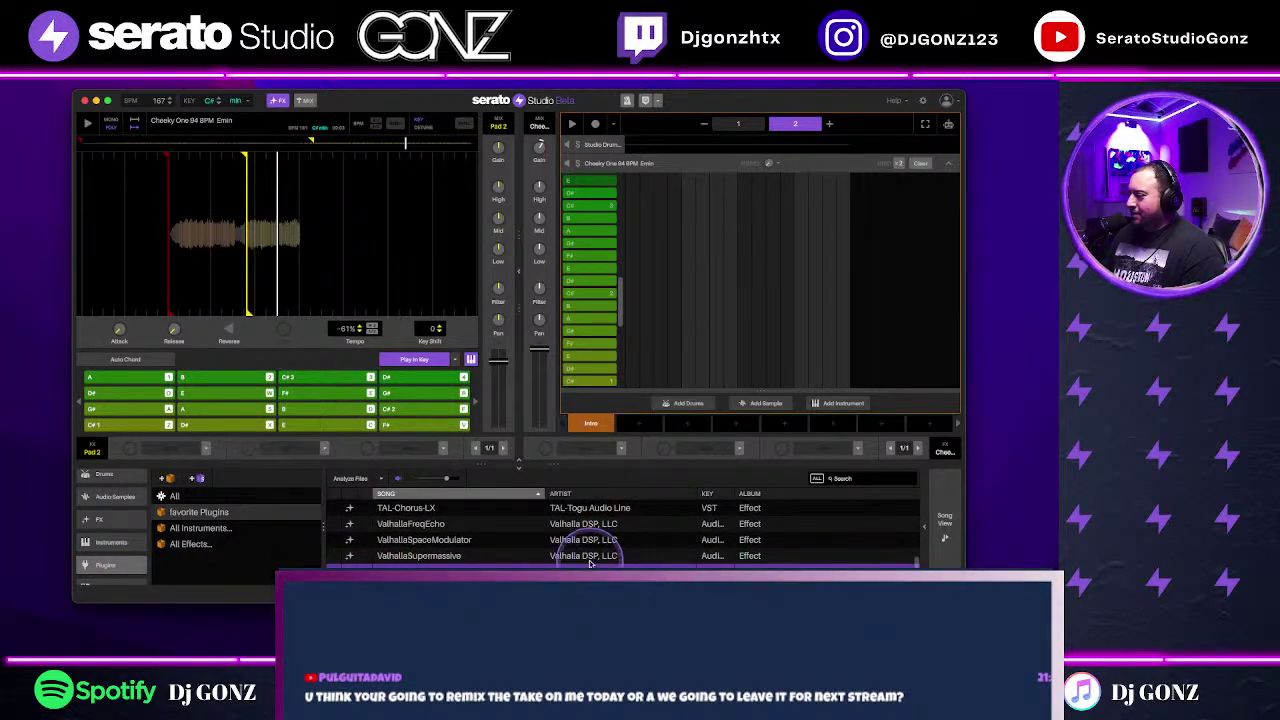
drag(604, 464, 595, 456)
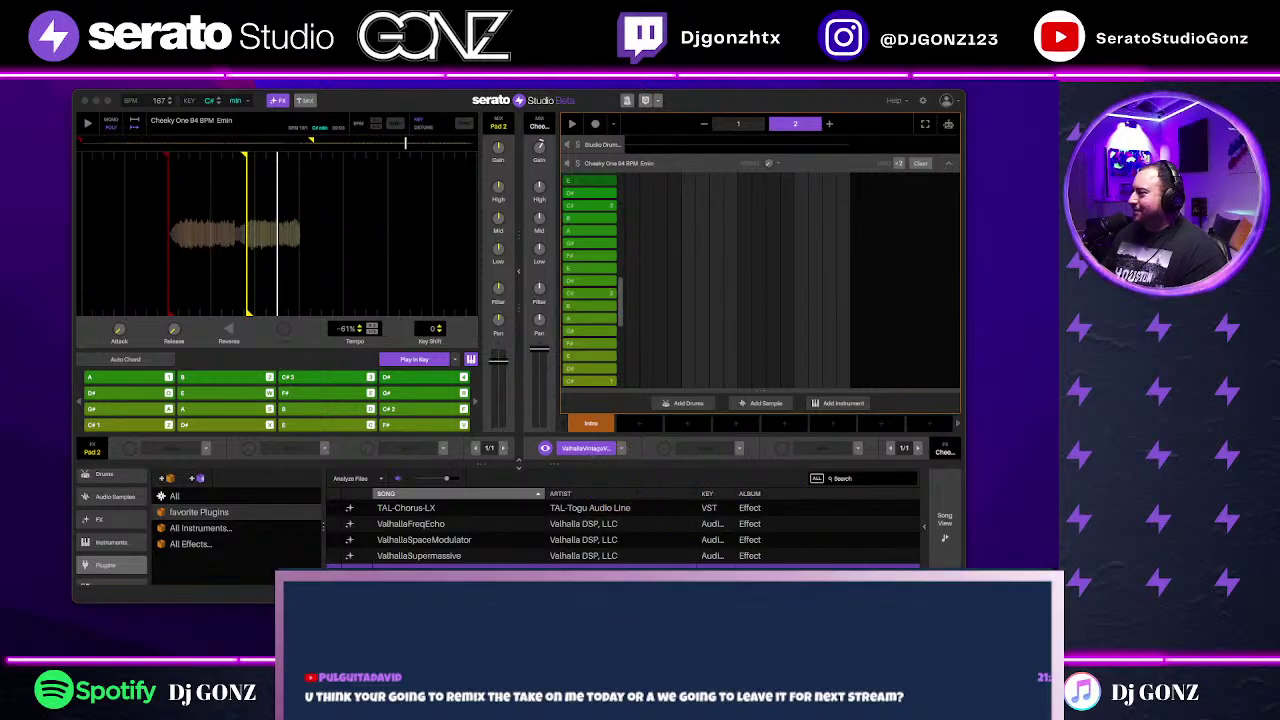
Step: Play to hear the reverb and collapse the piano roll to the arrangement
key(space)
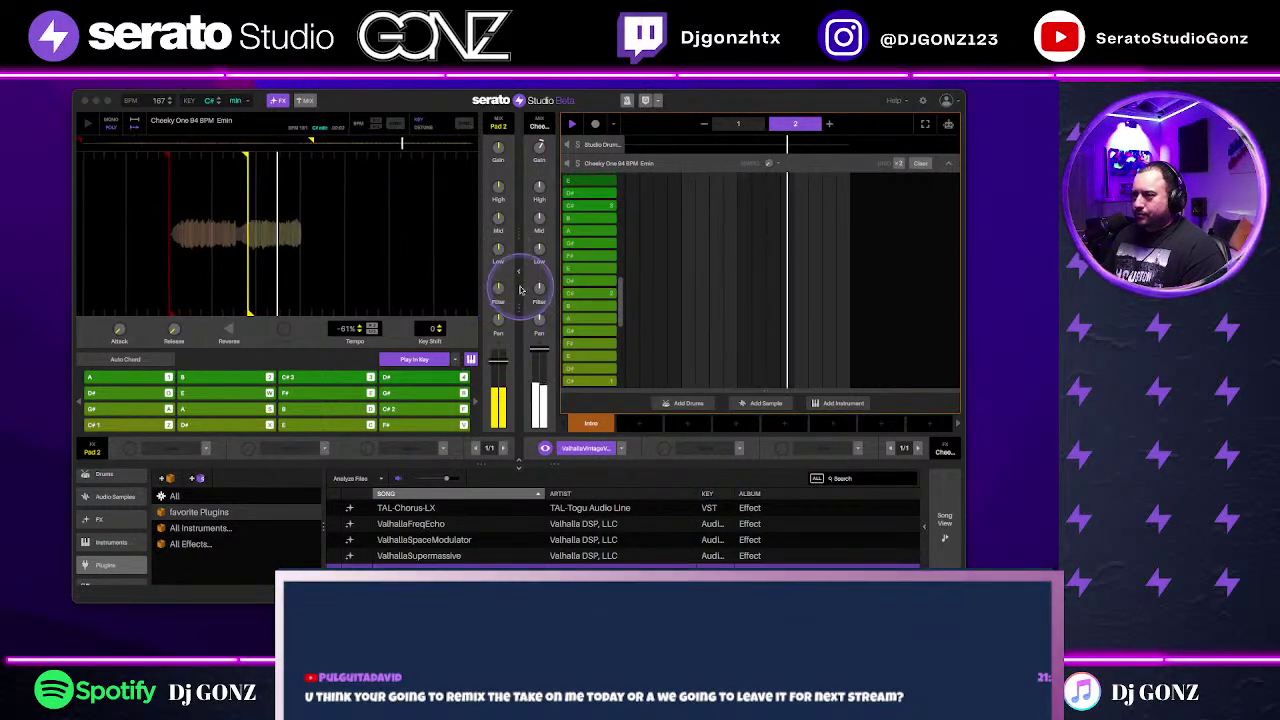
mouse_move(541, 145)
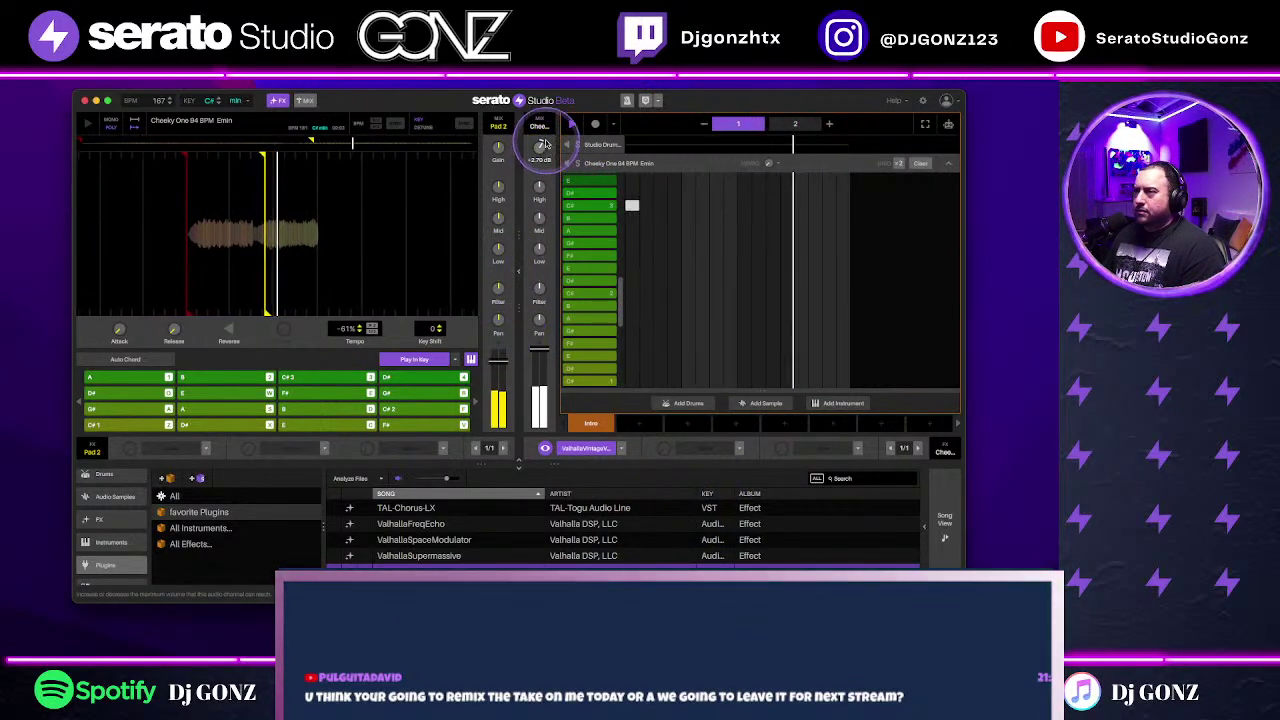
click(948, 163)
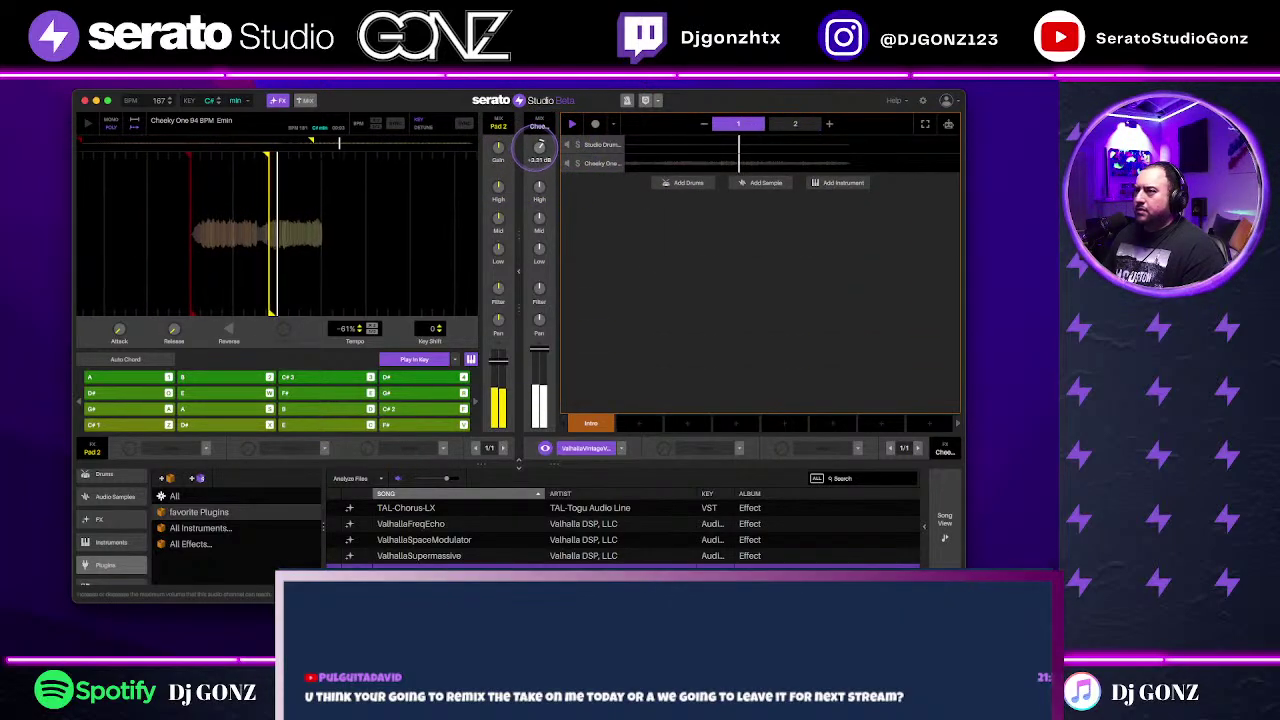
Step: Search the library for 'uk garag' and load the idol_full drum loop onto a new track
scroll(100, 510, up, 2)
click(105, 480)
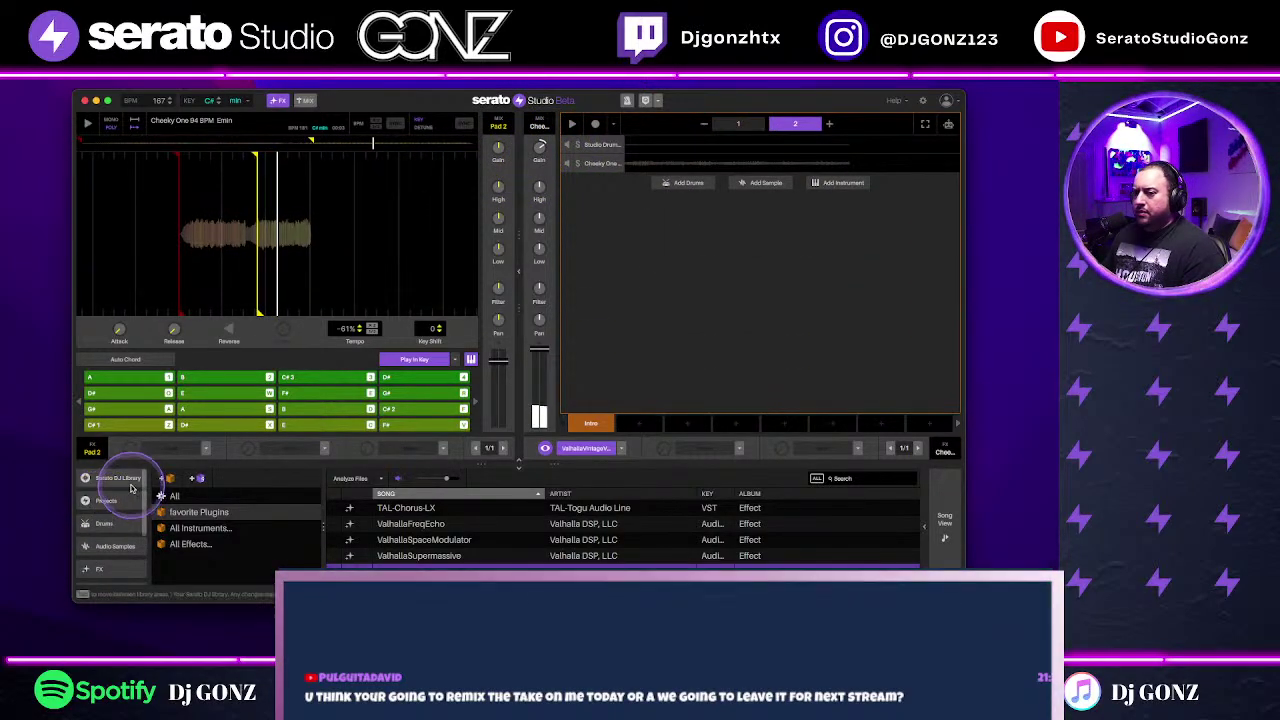
click(852, 480)
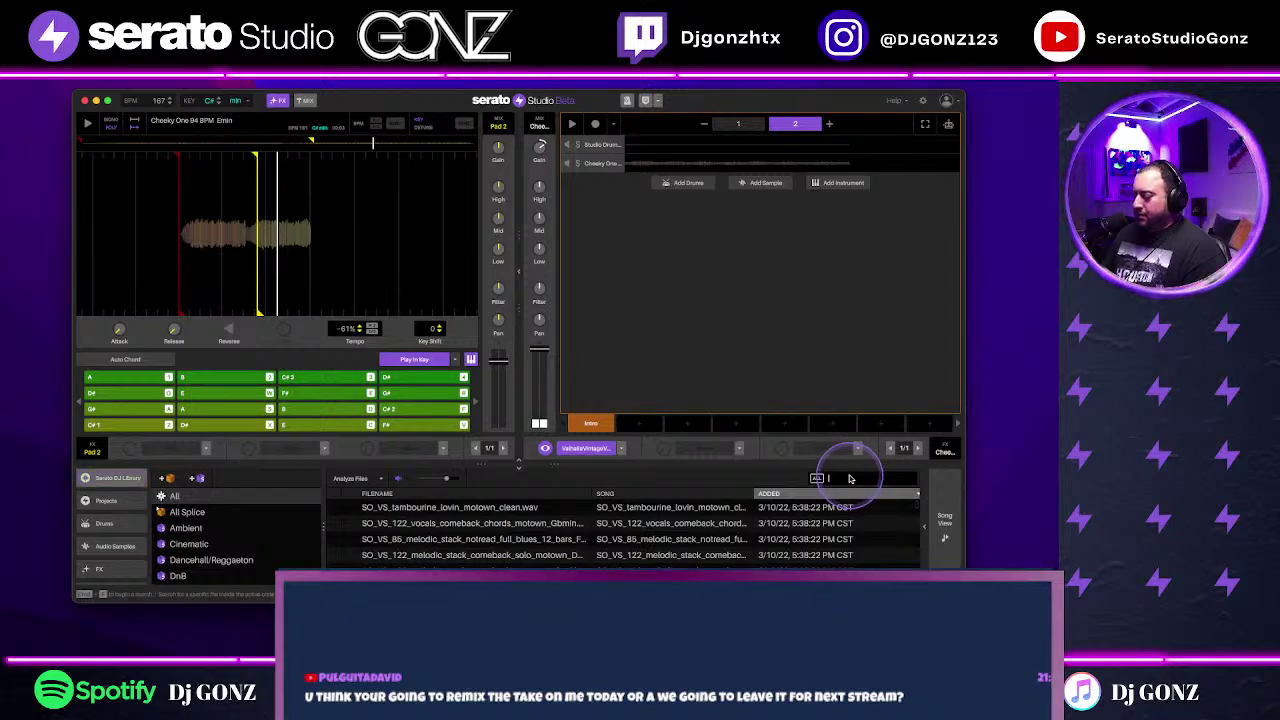
text(uk gara)
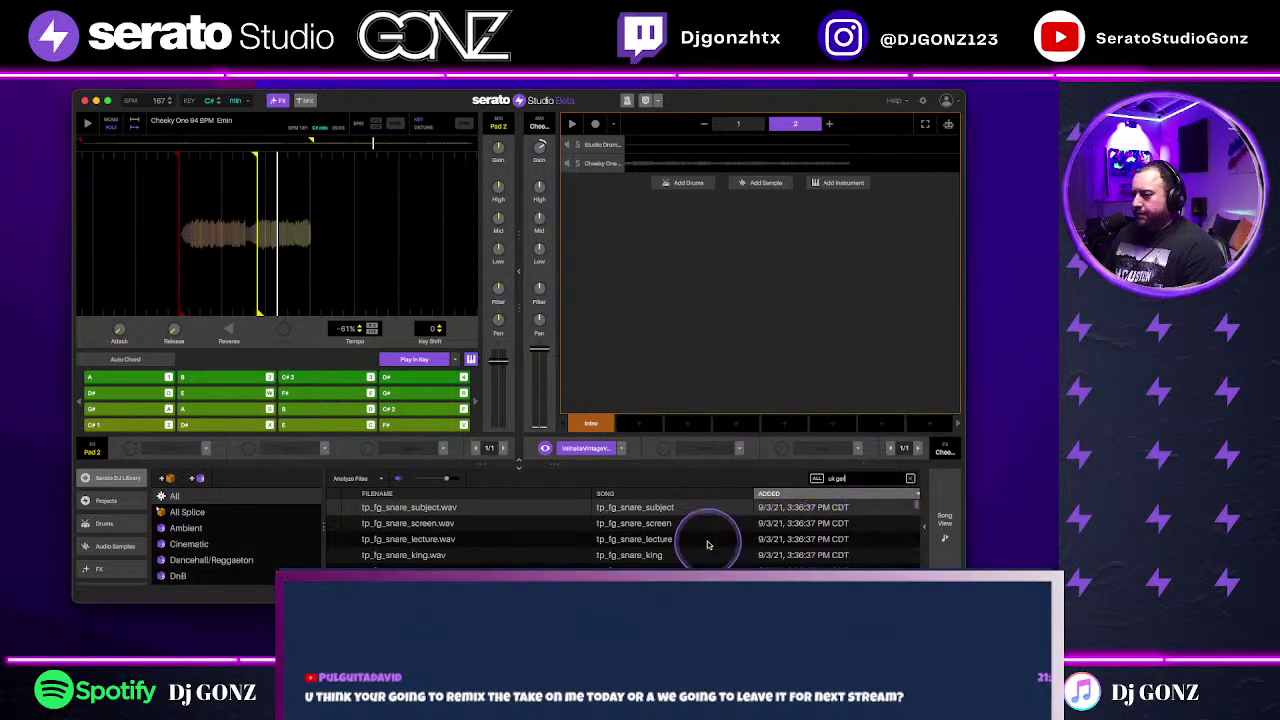
text(g)
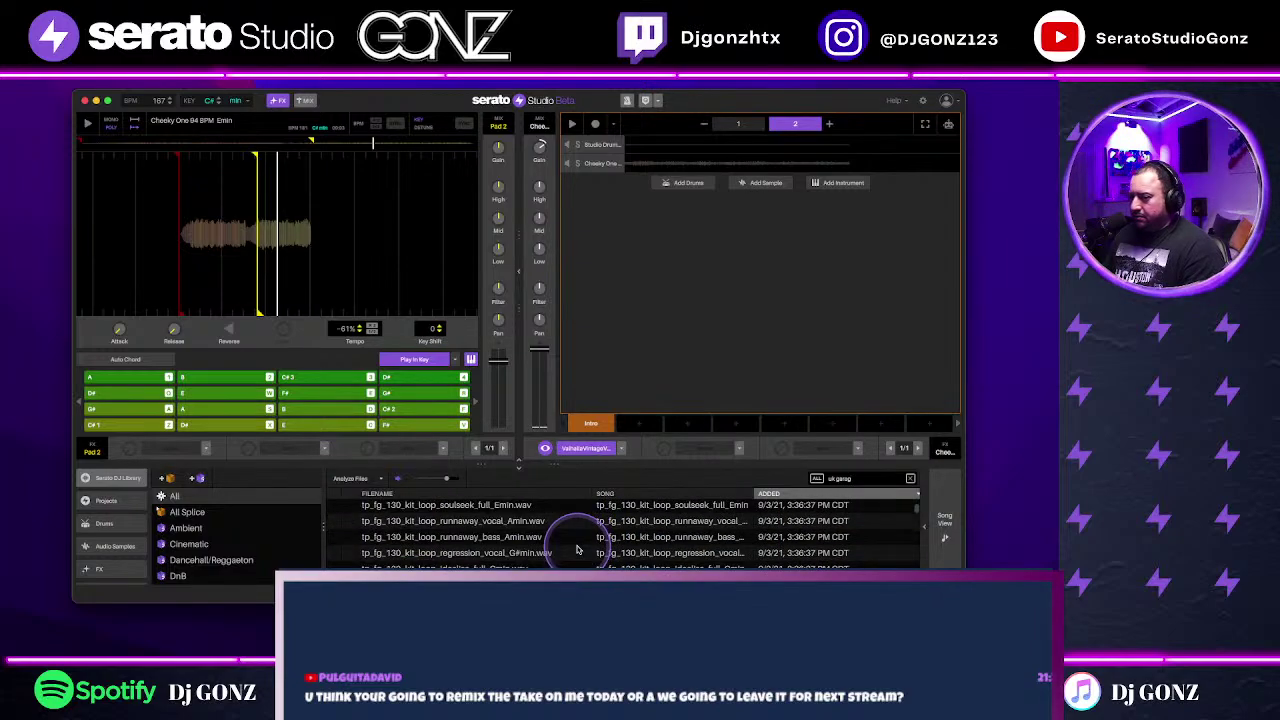
scroll(678, 540, down, 3)
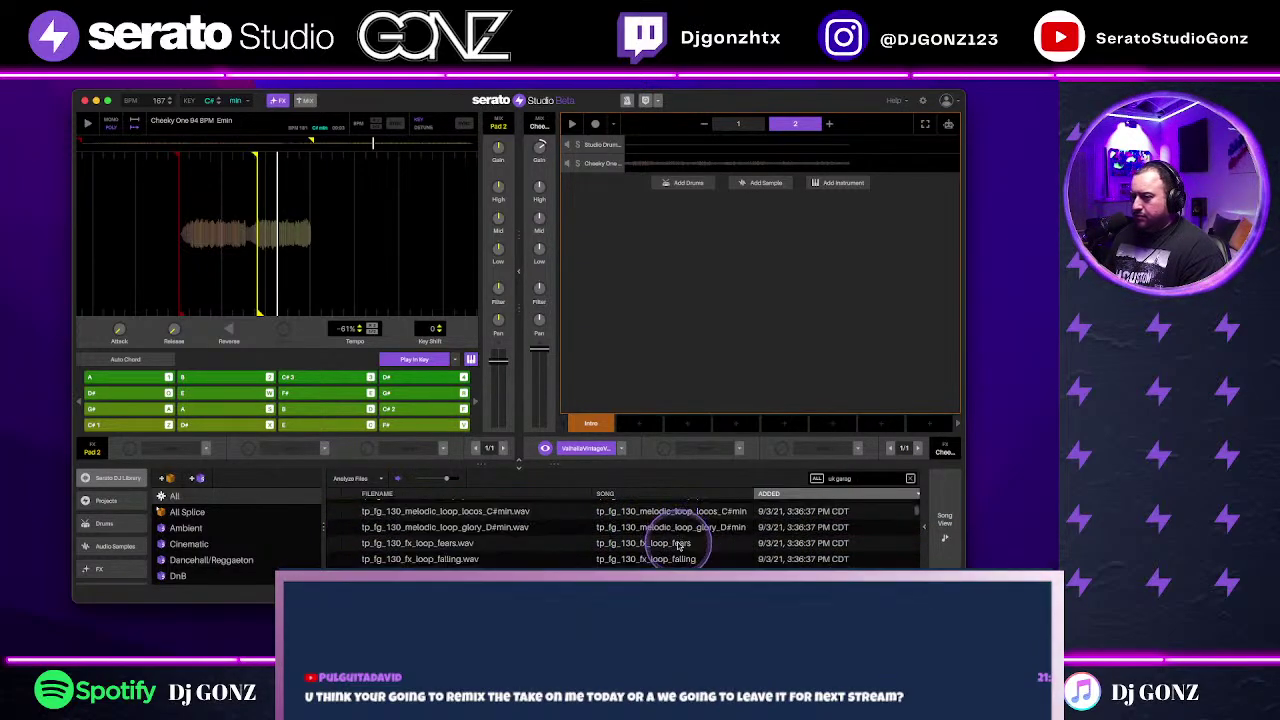
scroll(671, 556, down, 3)
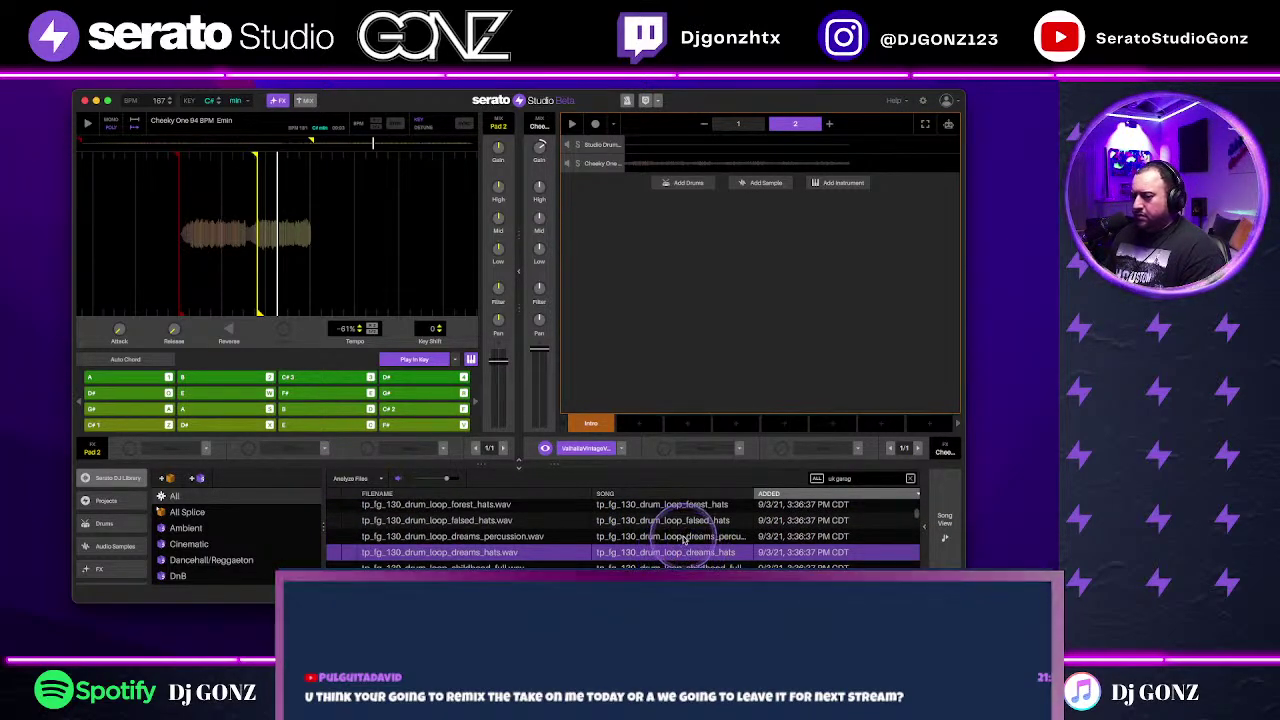
scroll(683, 540, up, 3)
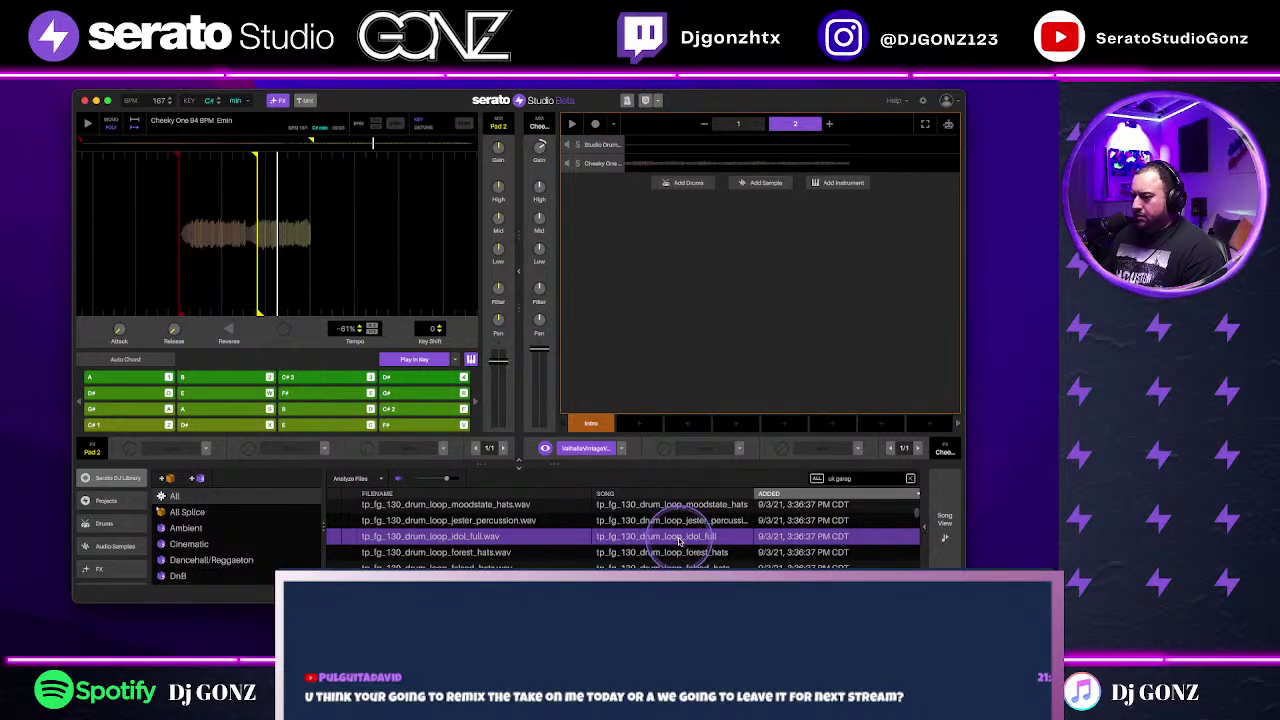
drag(678, 540, 663, 323)
Step: Tidy the new drum grid's steps, switch to pattern 1 and start playback
click(636, 375)
click(744, 120)
click(634, 378)
key(space)
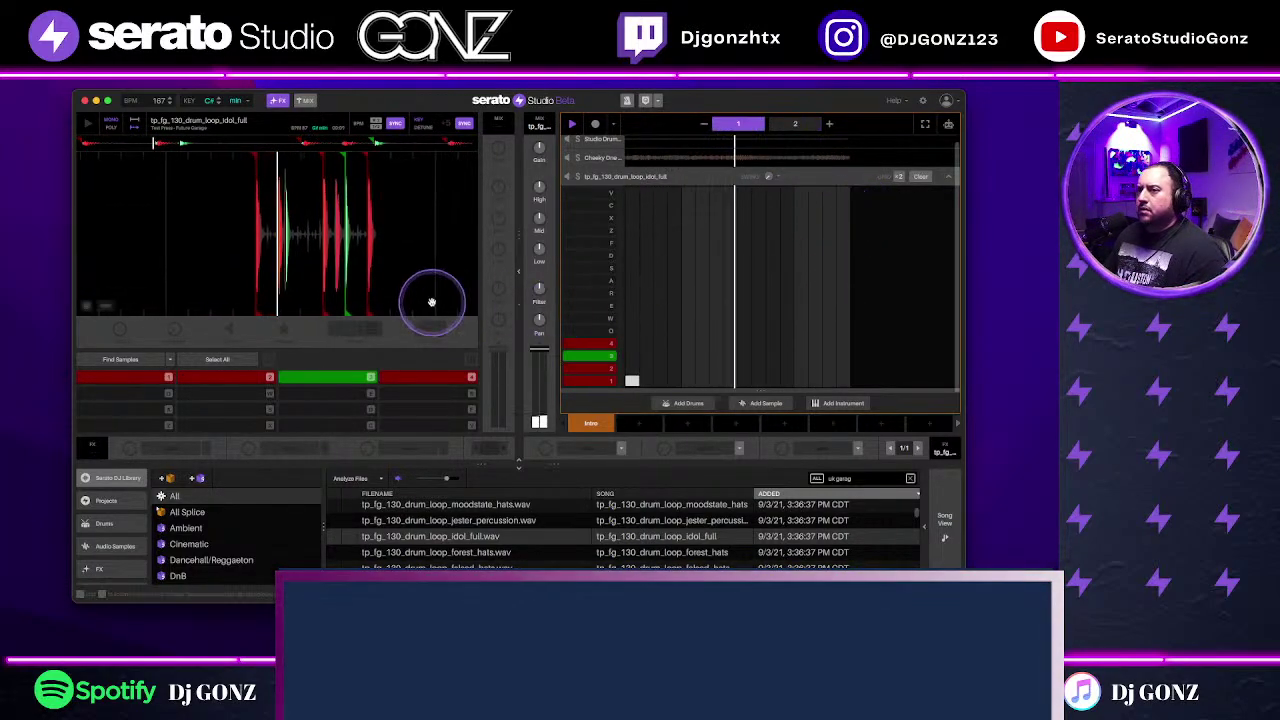
Step: Add hits in row 1 of the drum pattern, then switch to the Cheeky One deck
click(591, 356)
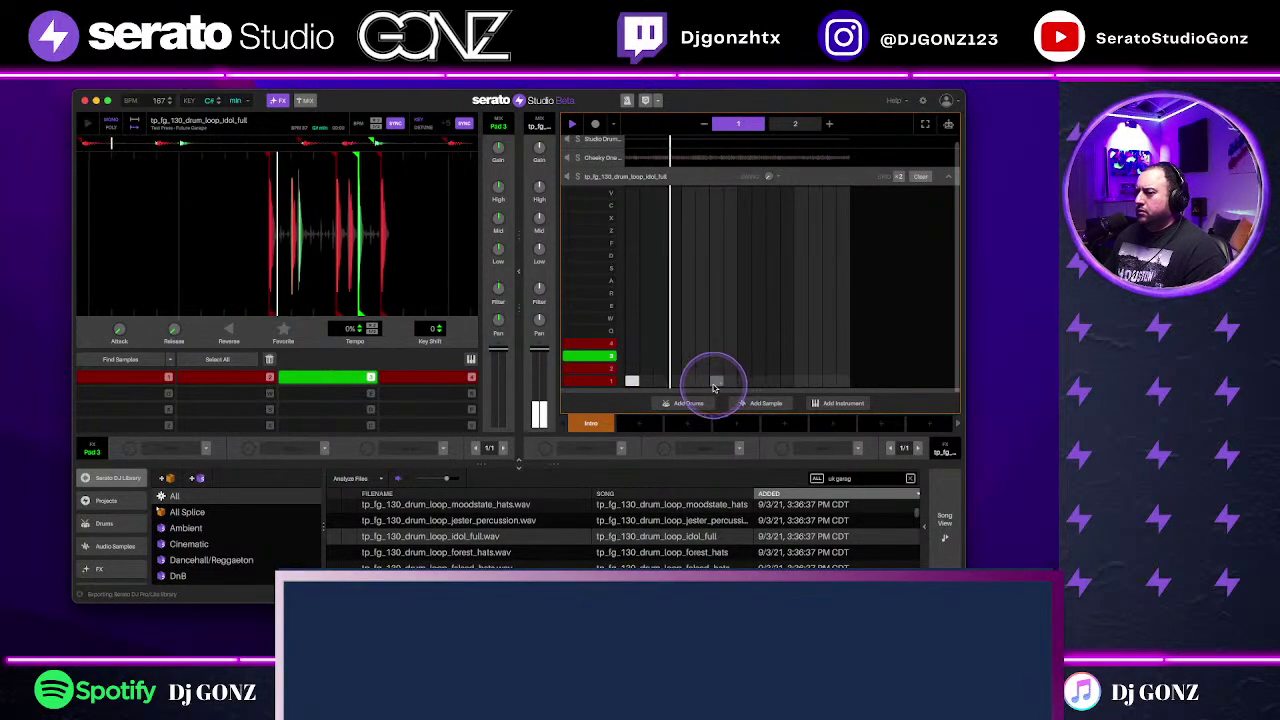
click(772, 380)
click(764, 381)
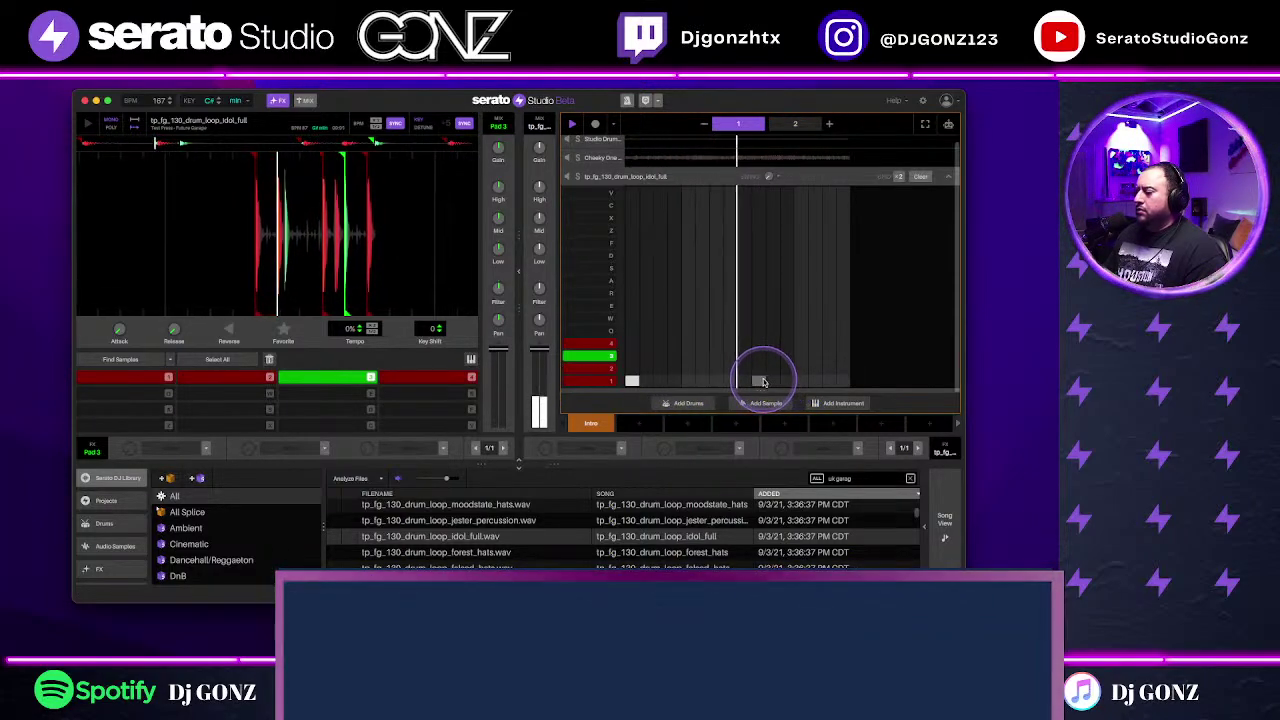
click(772, 380)
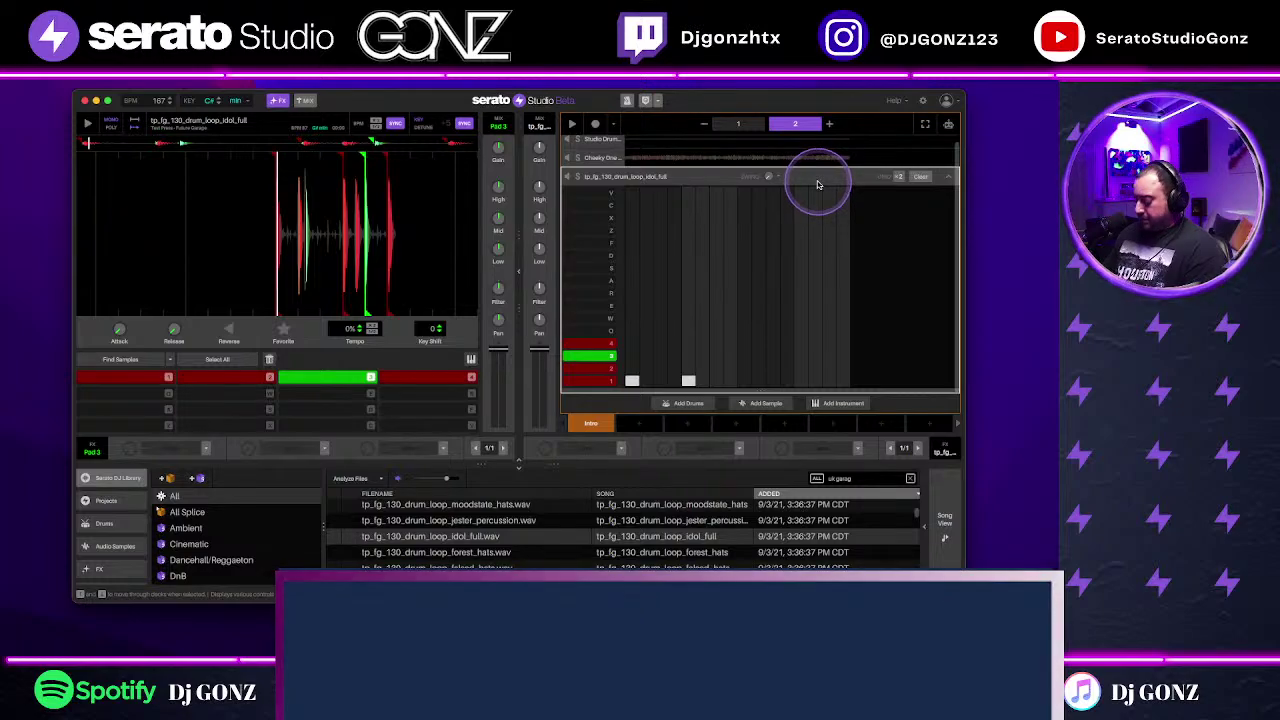
key(Up)
scroll(565, 540, down, 3)
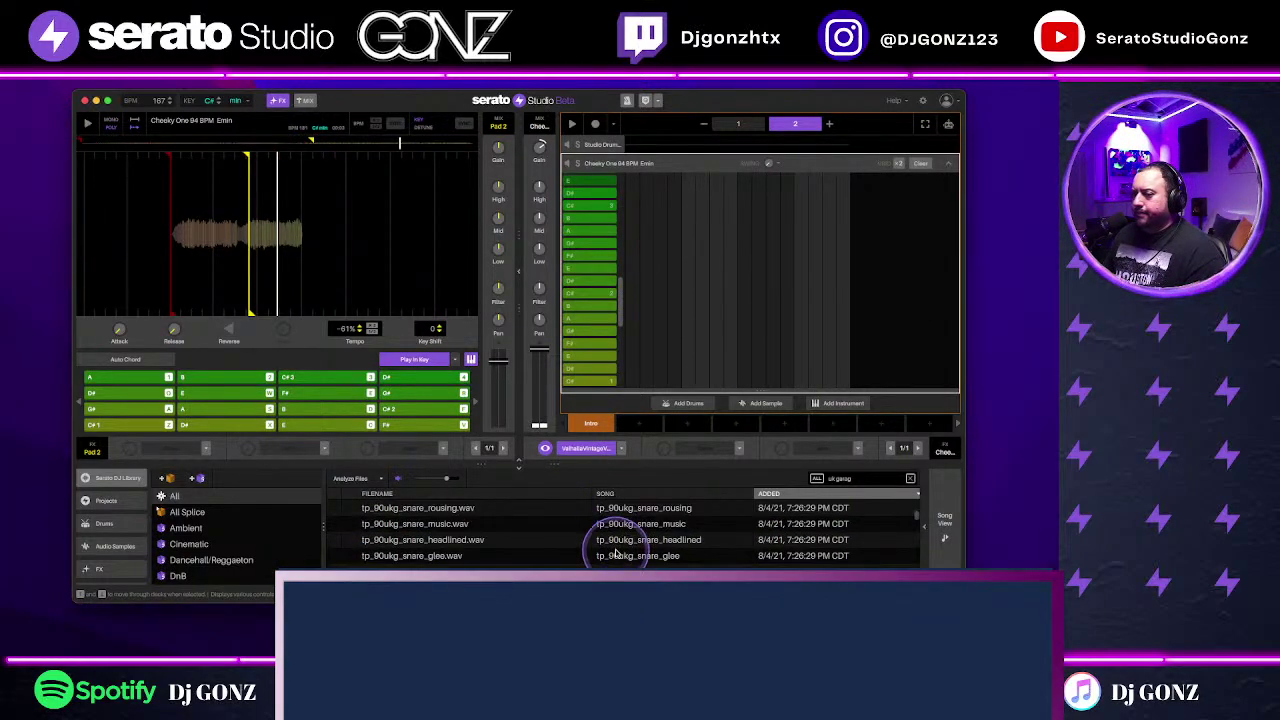
Step: Load tp_90ukg_132_drum_loop_corsica_full onto its own track and play it
scroll(615, 553, up, 3)
click(653, 553)
scroll(660, 549, down, 5)
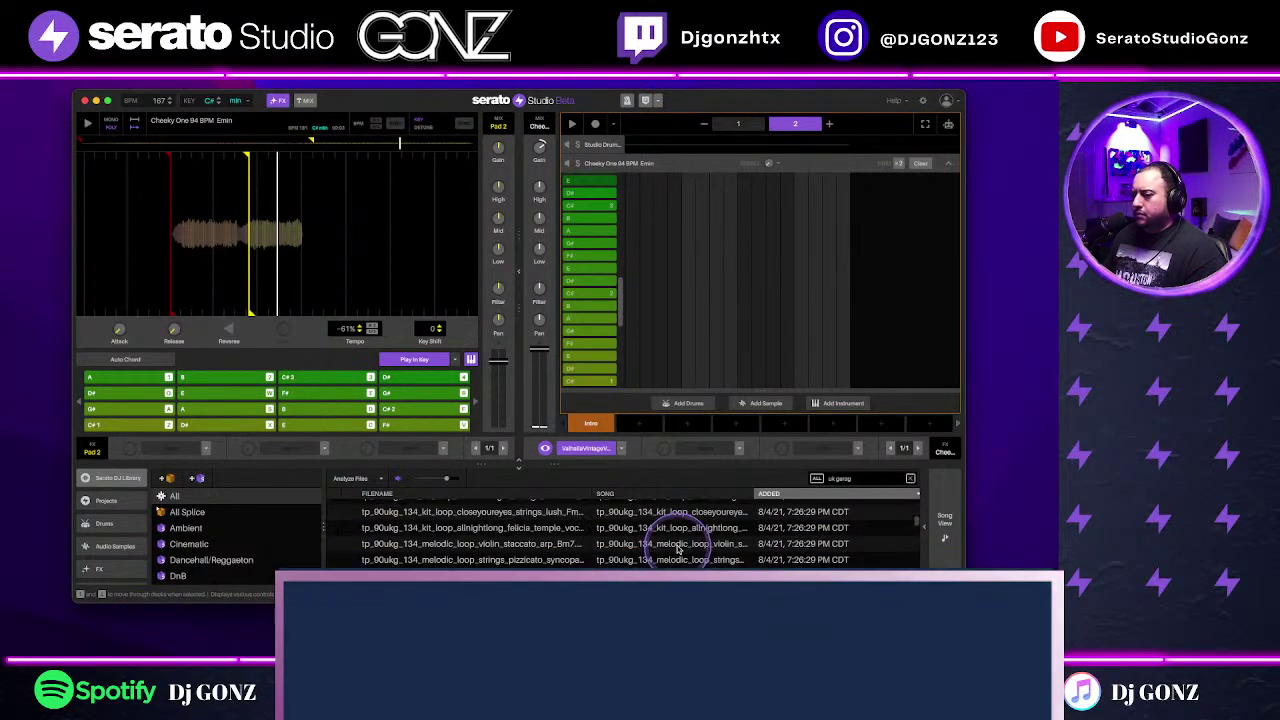
scroll(677, 550, down, 3)
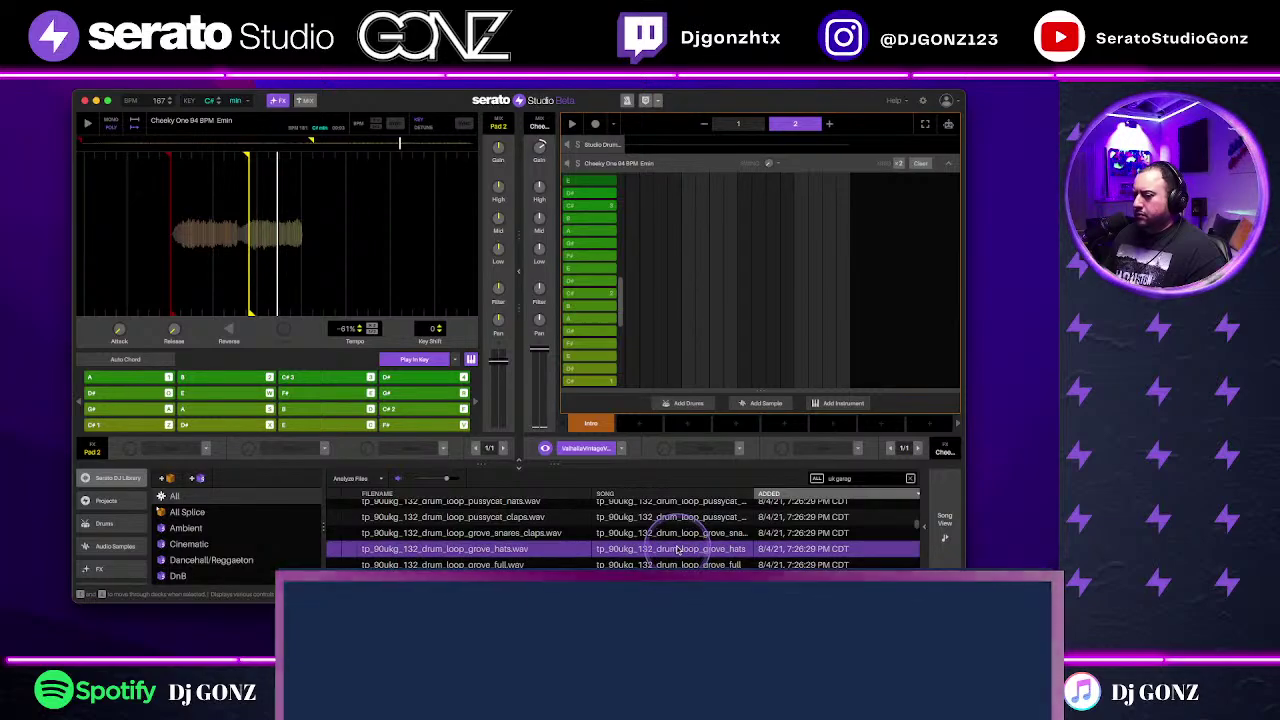
scroll(677, 549, down, 3)
drag(680, 540, 748, 287)
key(space)
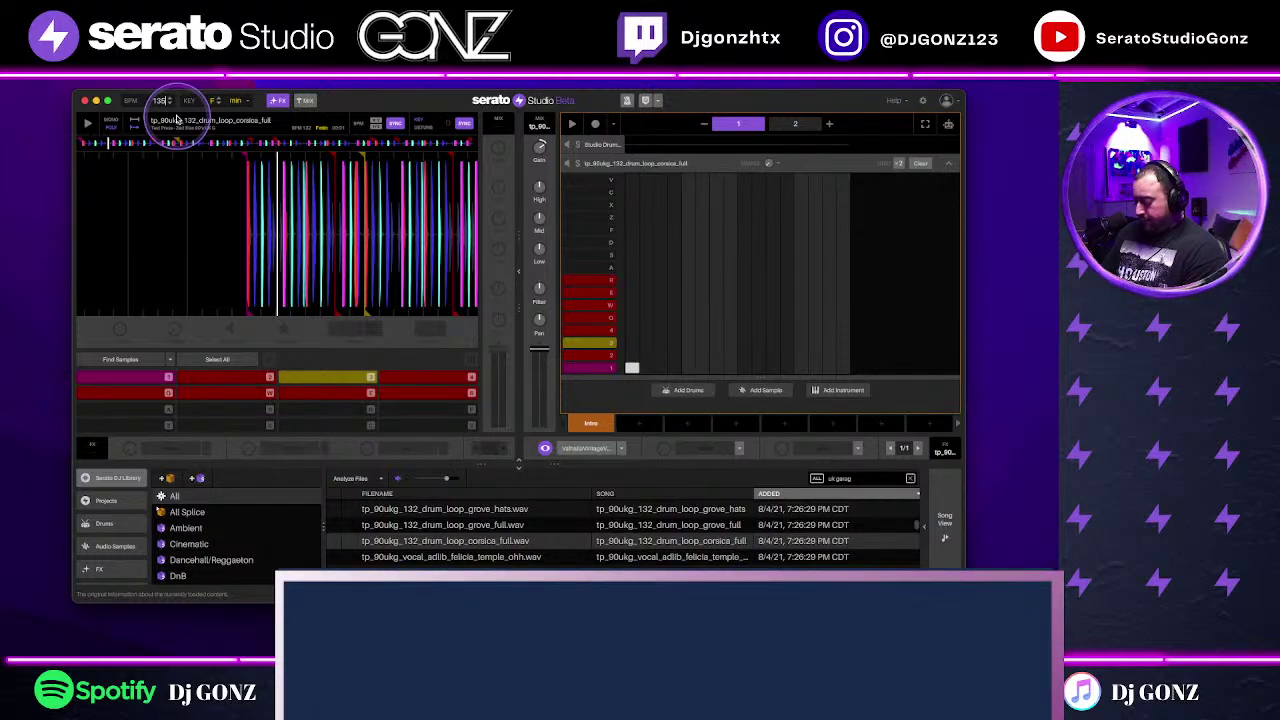
Step: Play the song from pattern 1 and collapse the drum grid to a waveform lane
key(space)
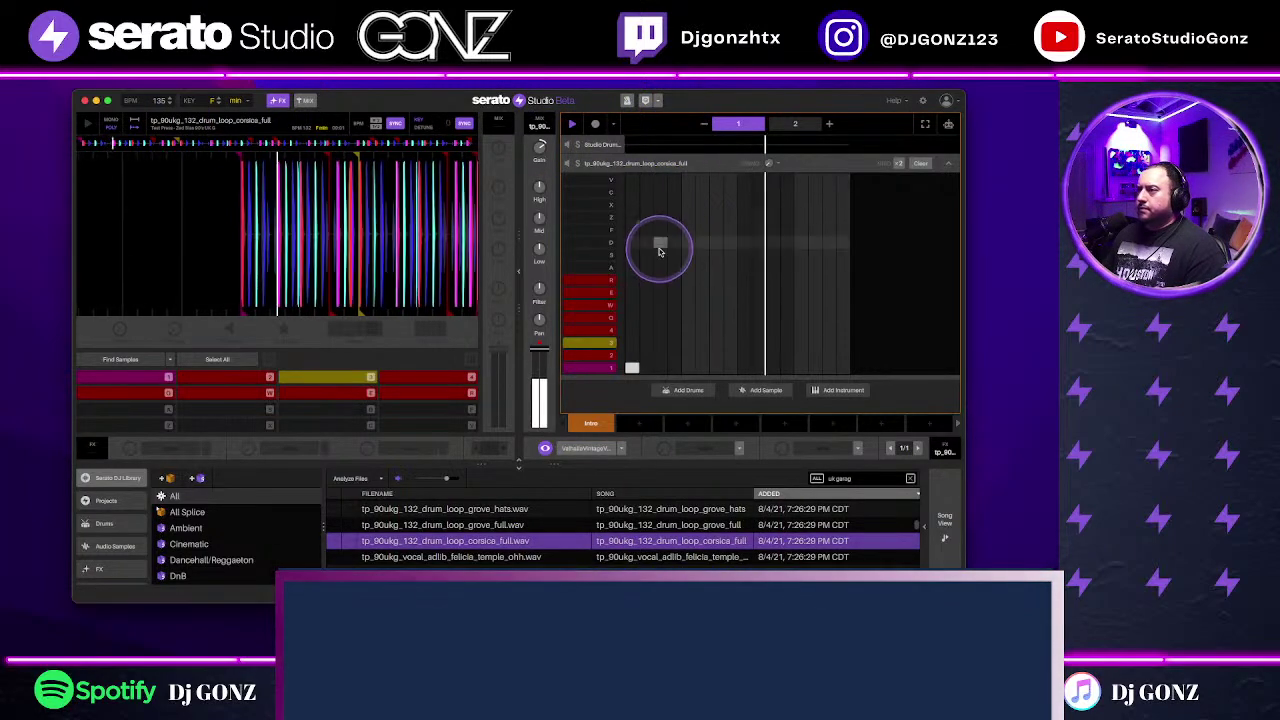
mouse_move(539, 147)
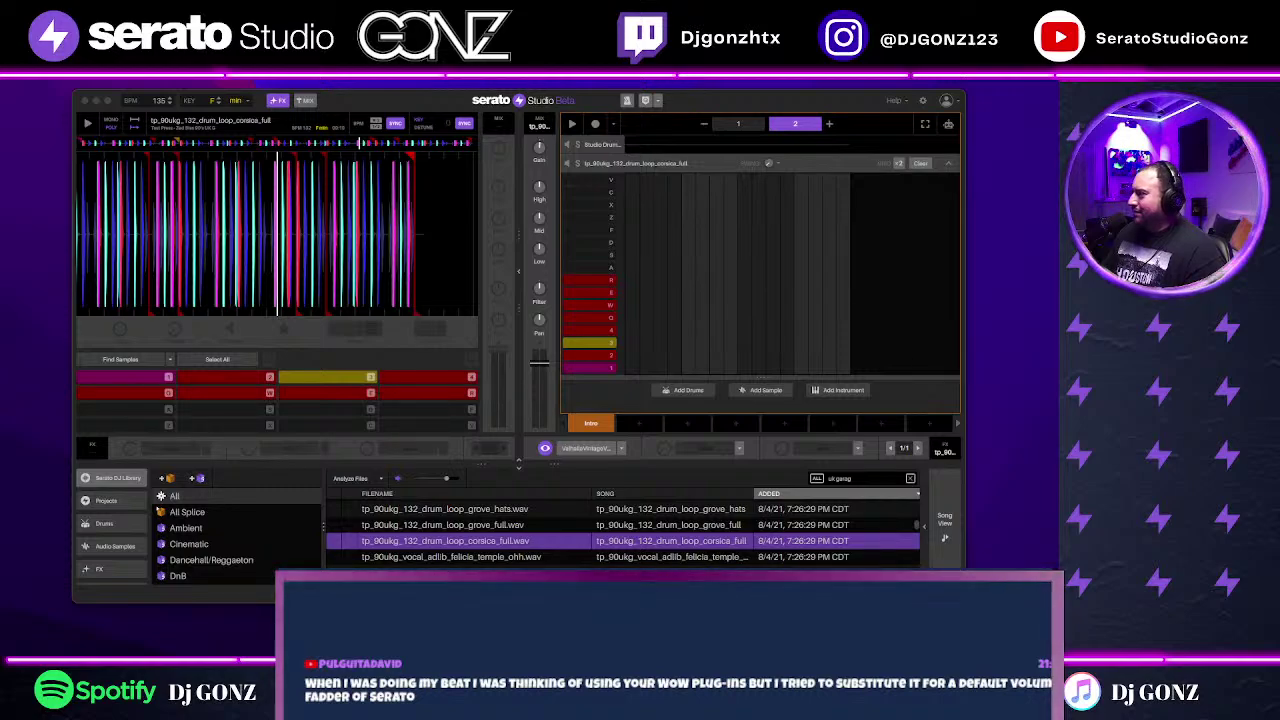
key(space)
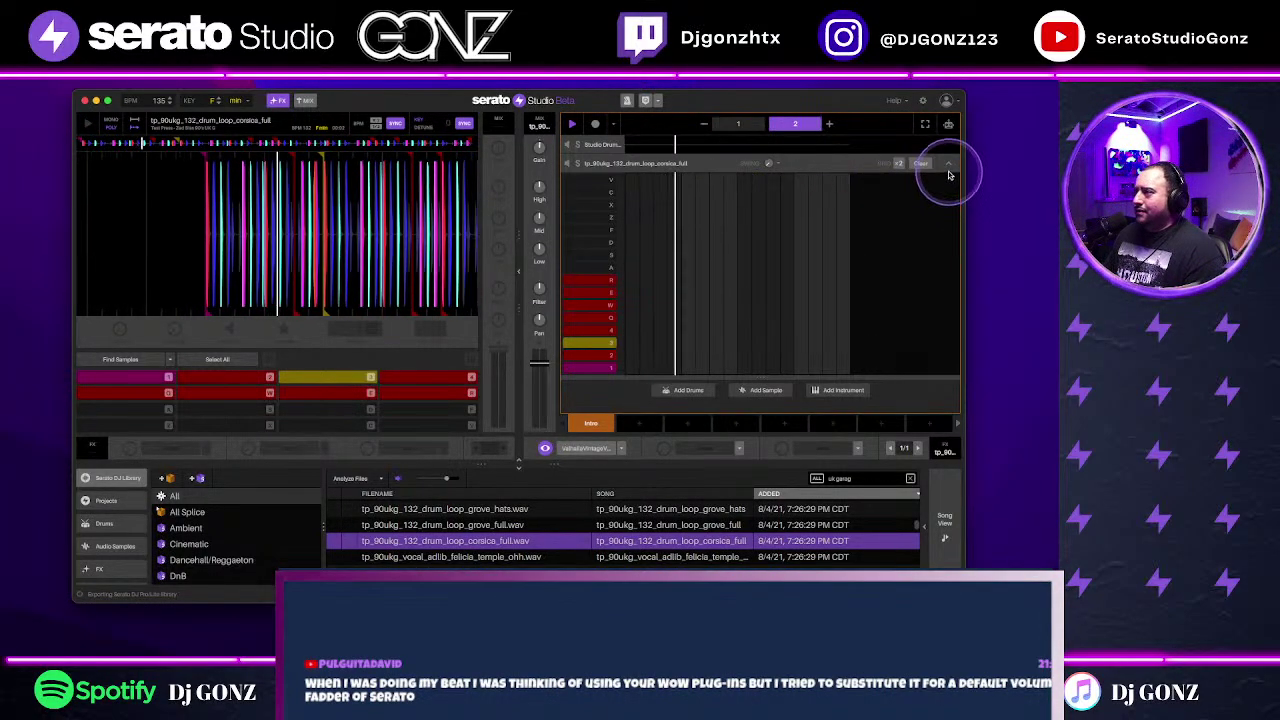
click(947, 166)
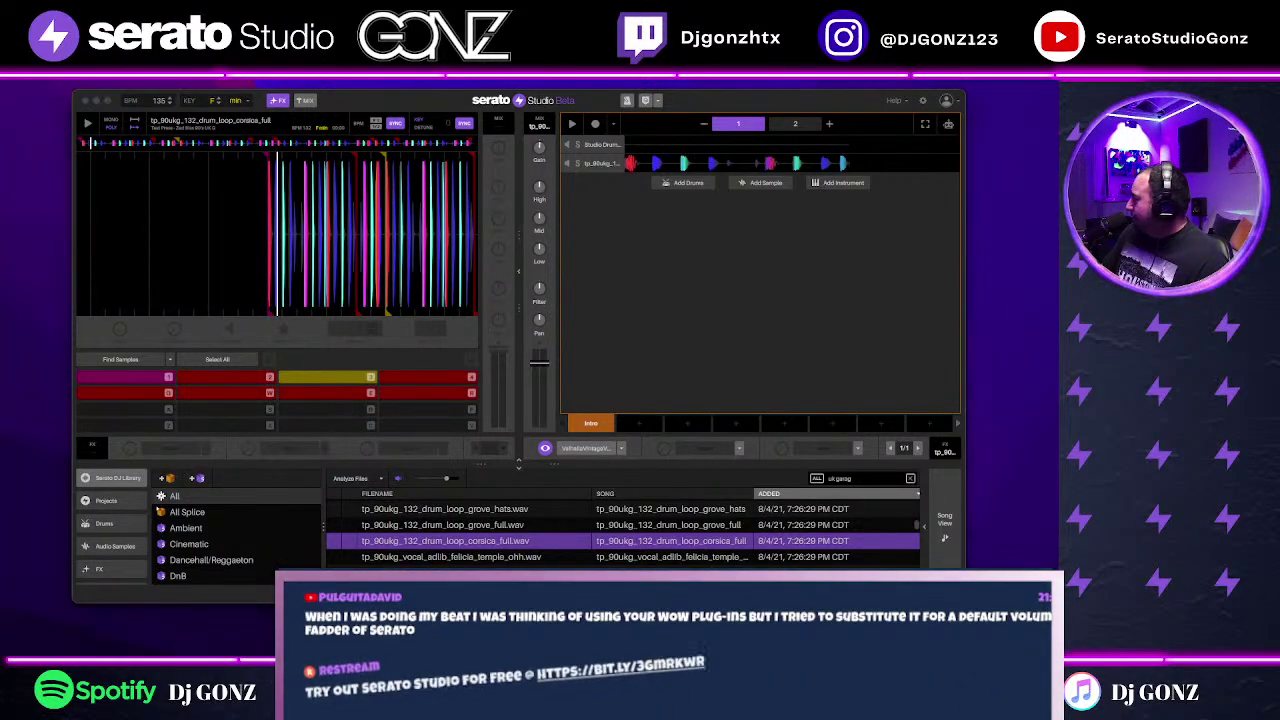
Step: Add Cheeky One 94 BPM Emin as a track with a bottom-row note, then play the arrangement
drag(930, 308, 797, 334)
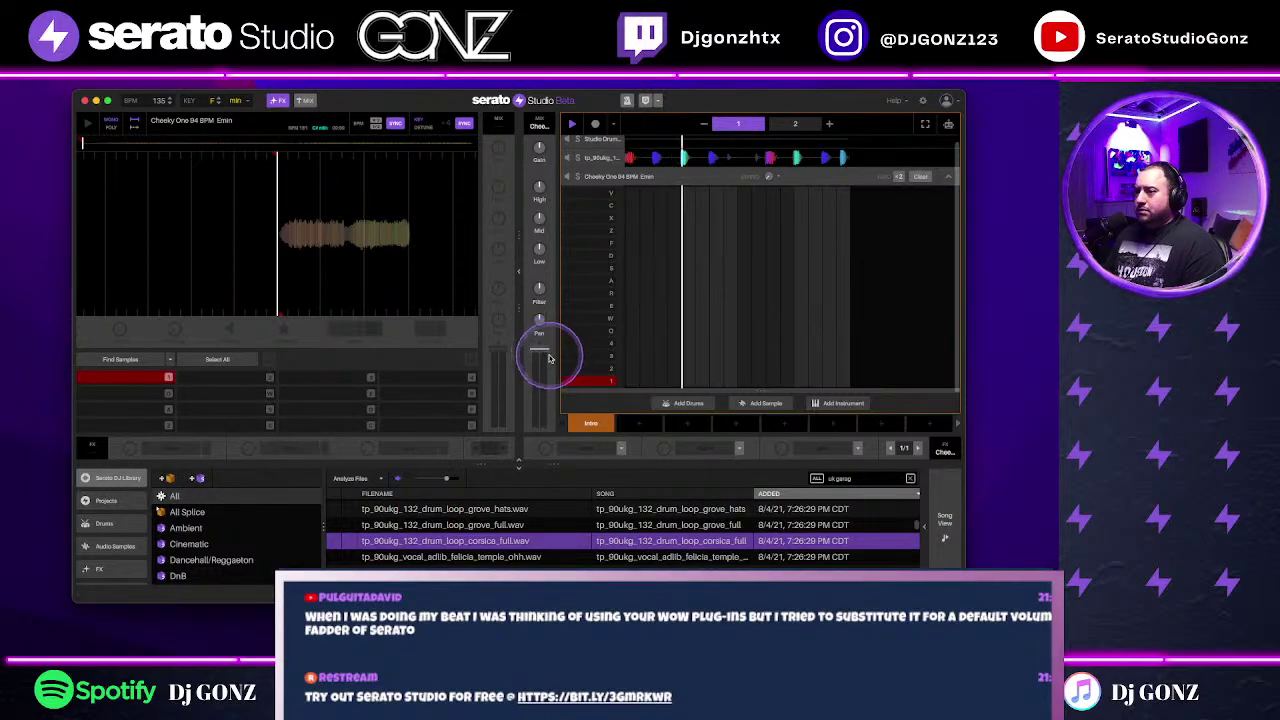
click(632, 380)
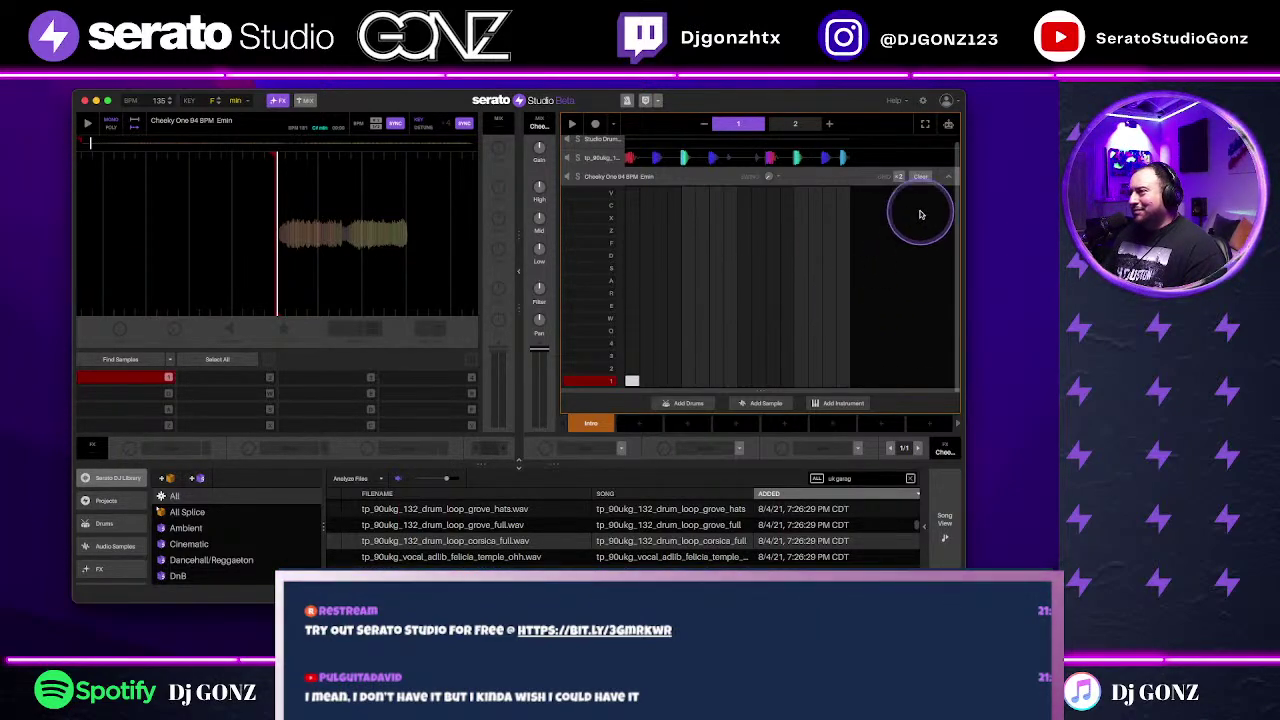
click(948, 177)
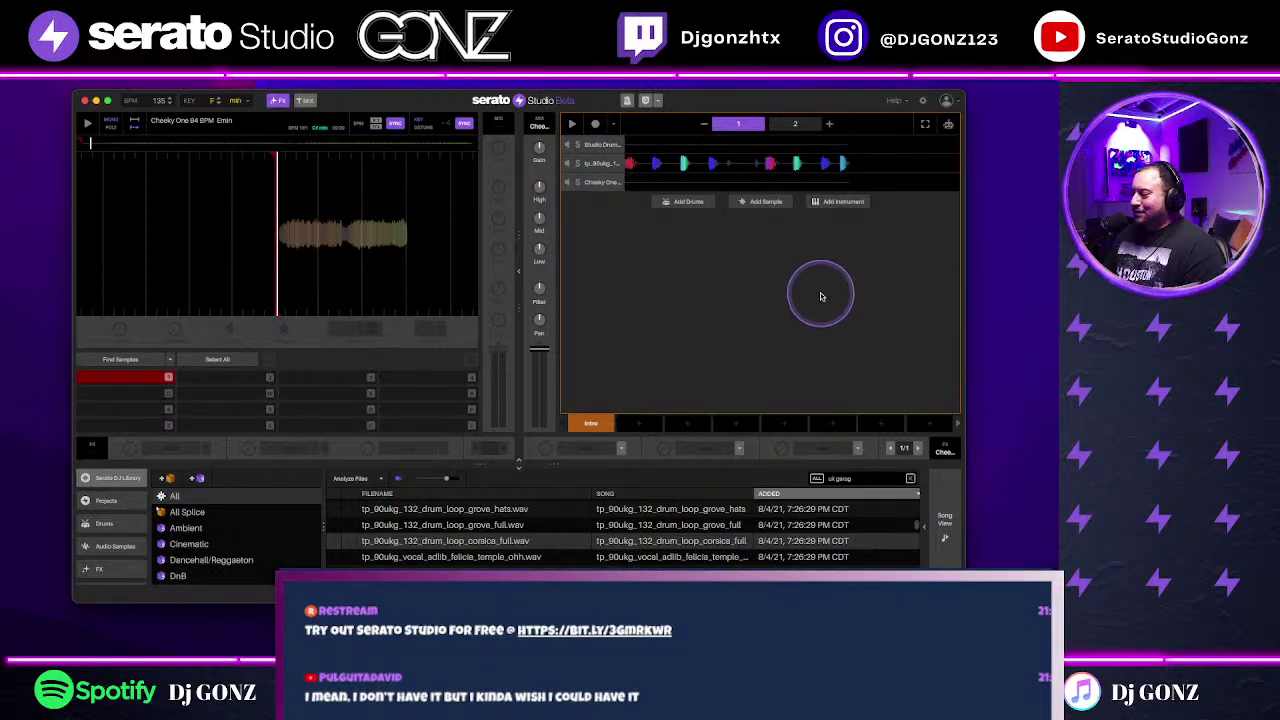
key(space)
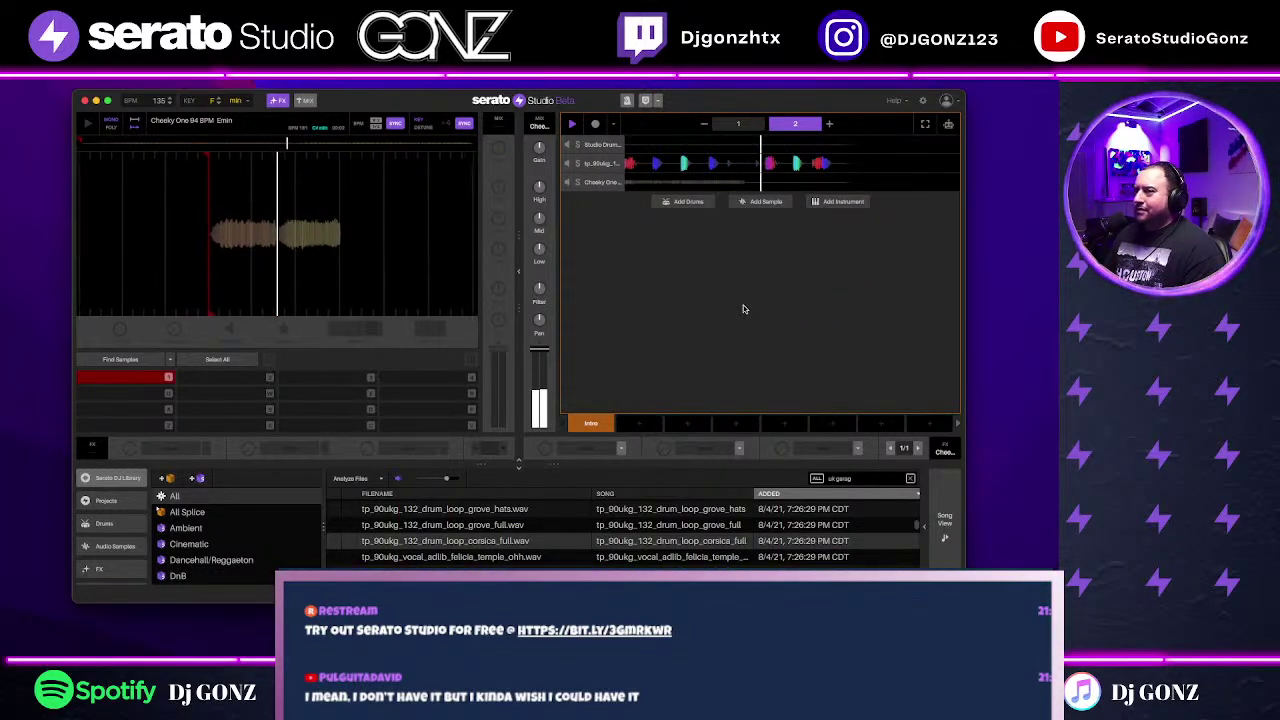
Step: Place a note at step 1 and set pad 1's tempo to -56%
click(655, 185)
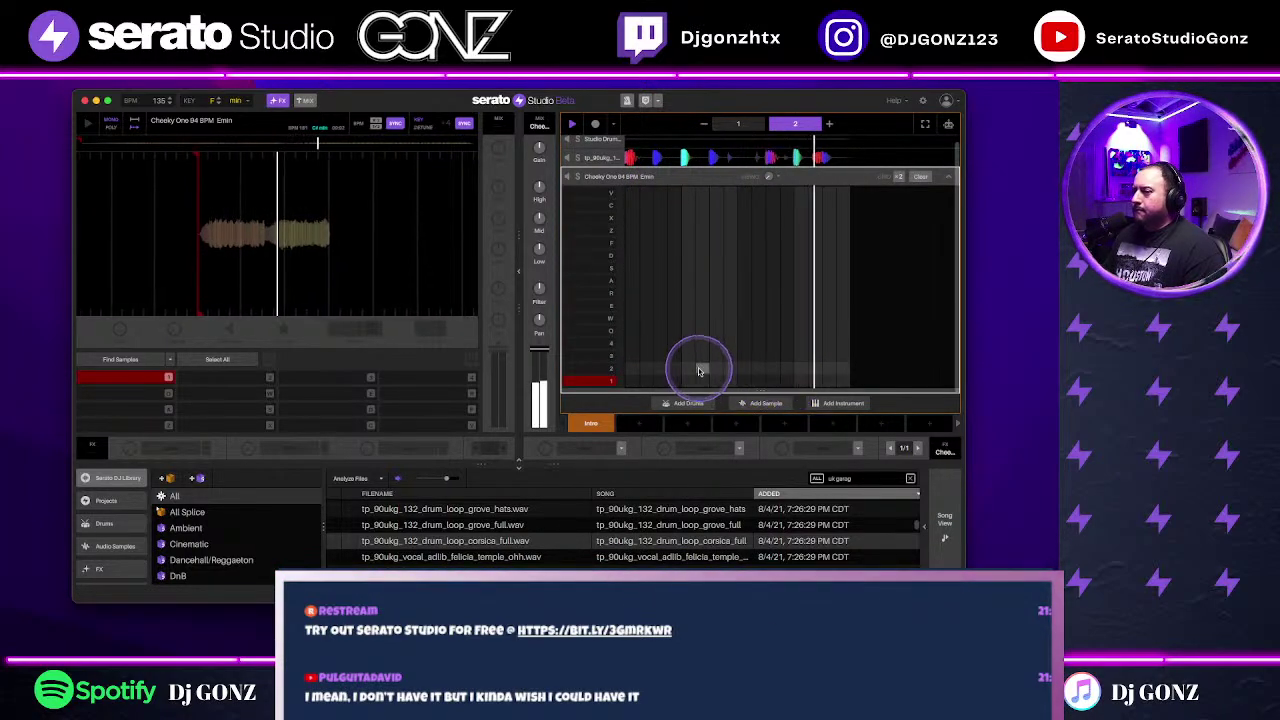
click(632, 380)
click(74, 378)
click(390, 338)
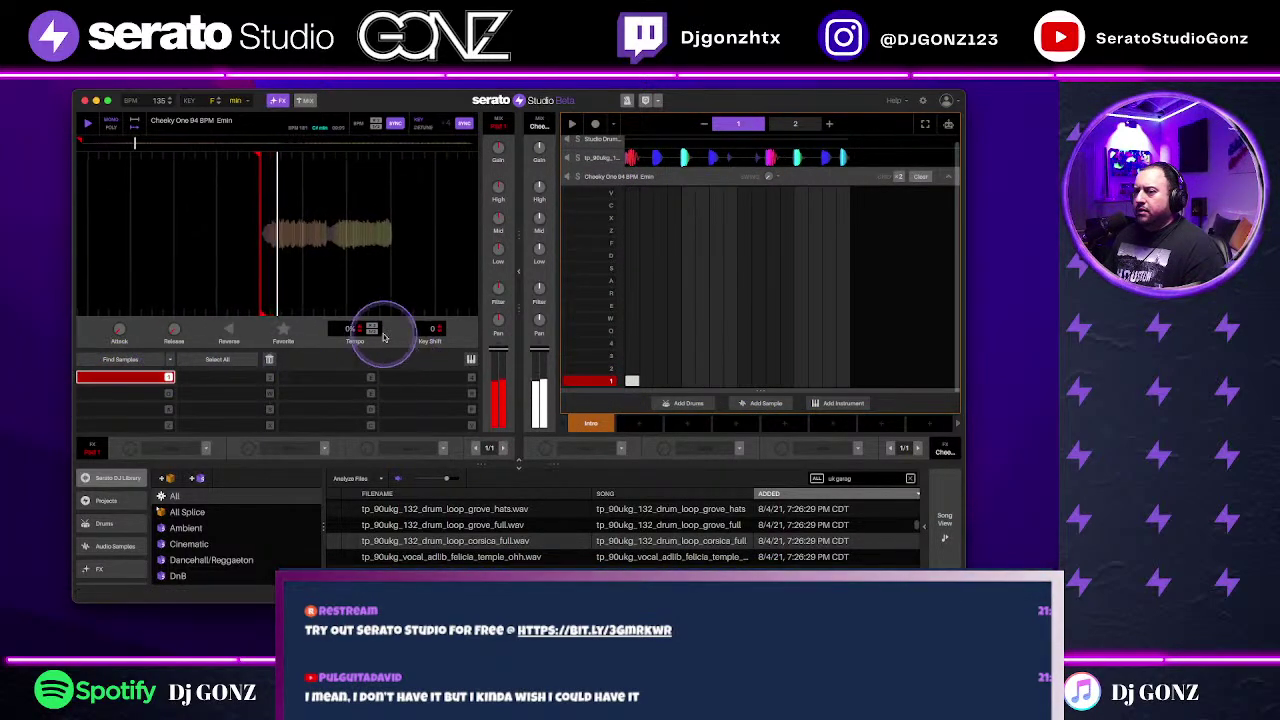
scroll(354, 340, down, 9)
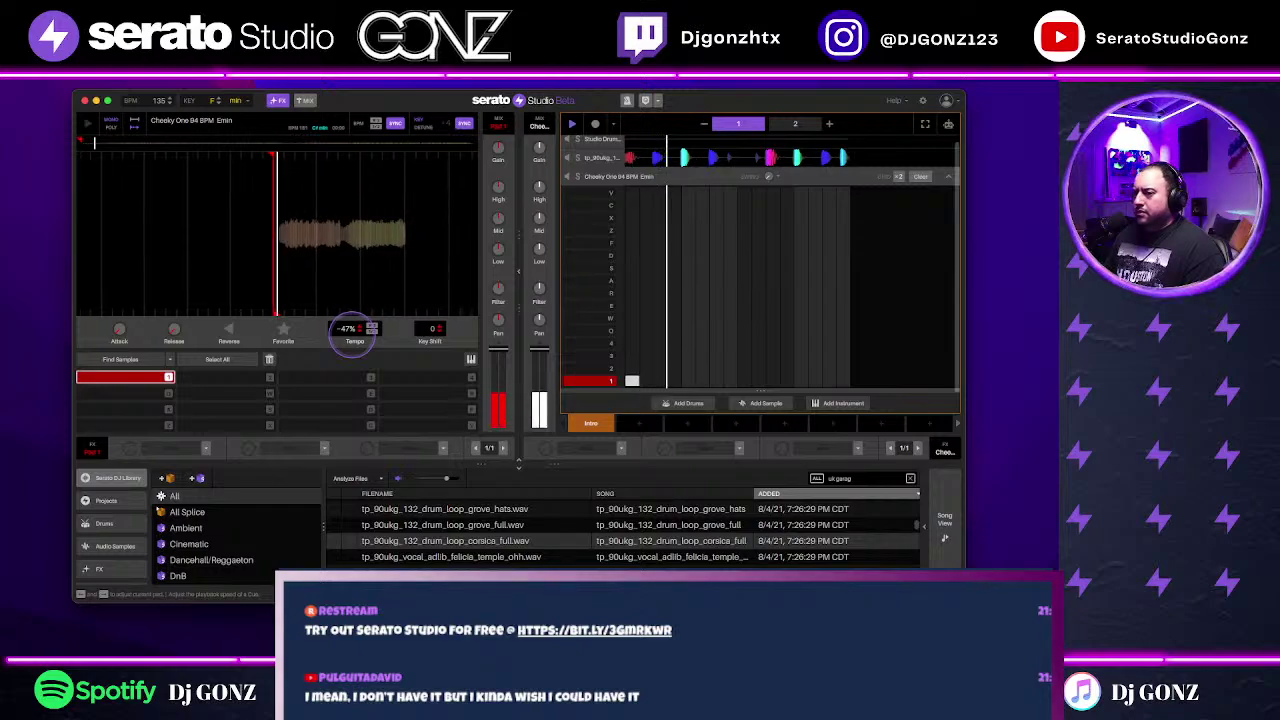
scroll(354, 340, down, 6)
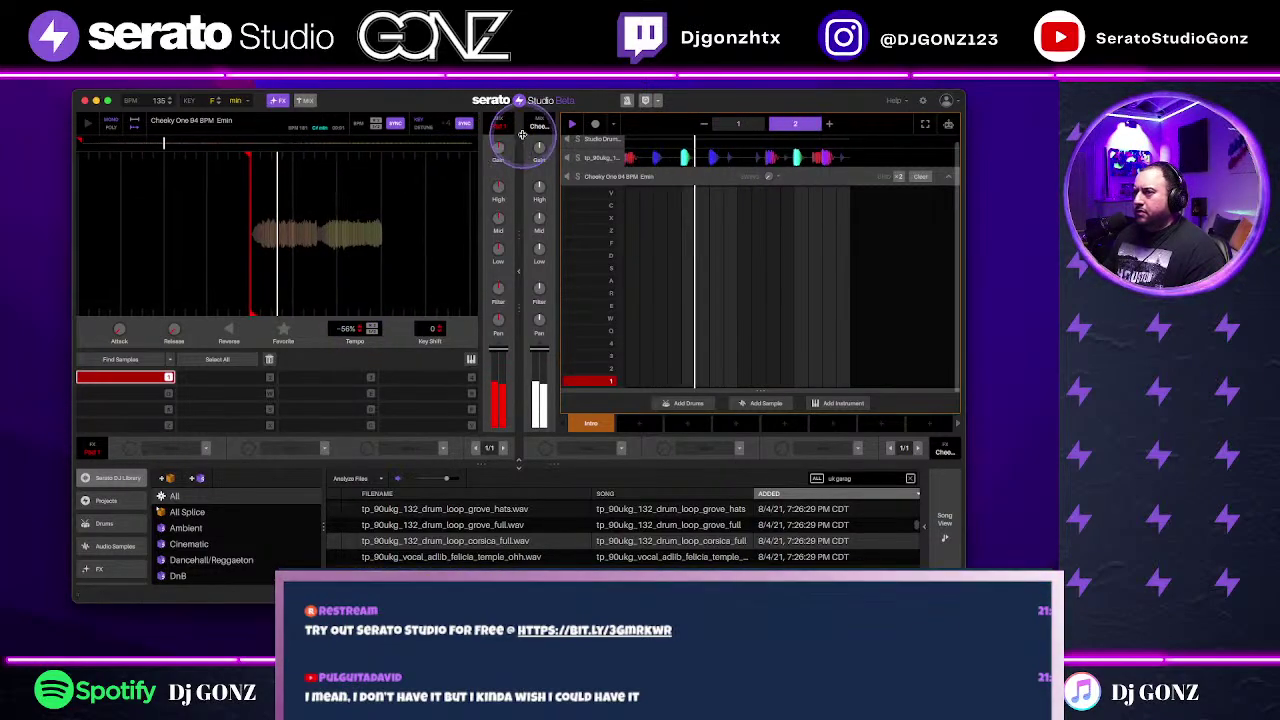
scroll(539, 150, up, 3)
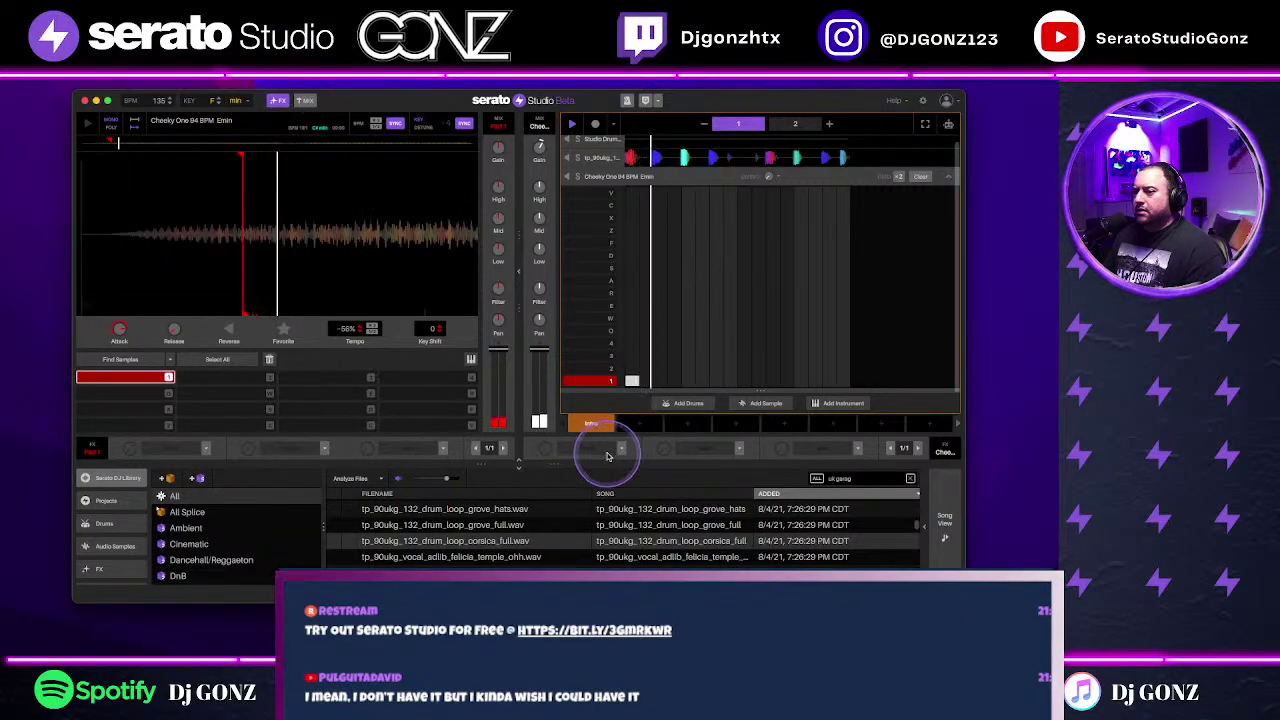
mouse_move(119, 330)
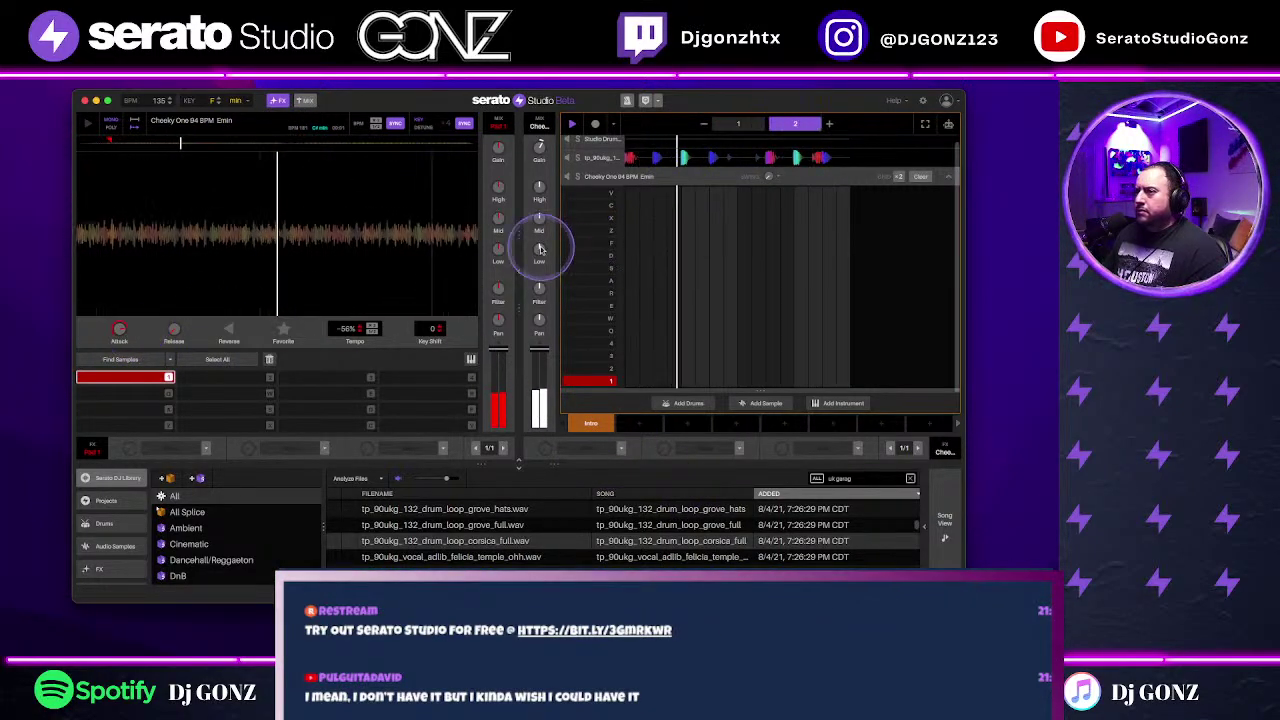
mouse_move(539, 187)
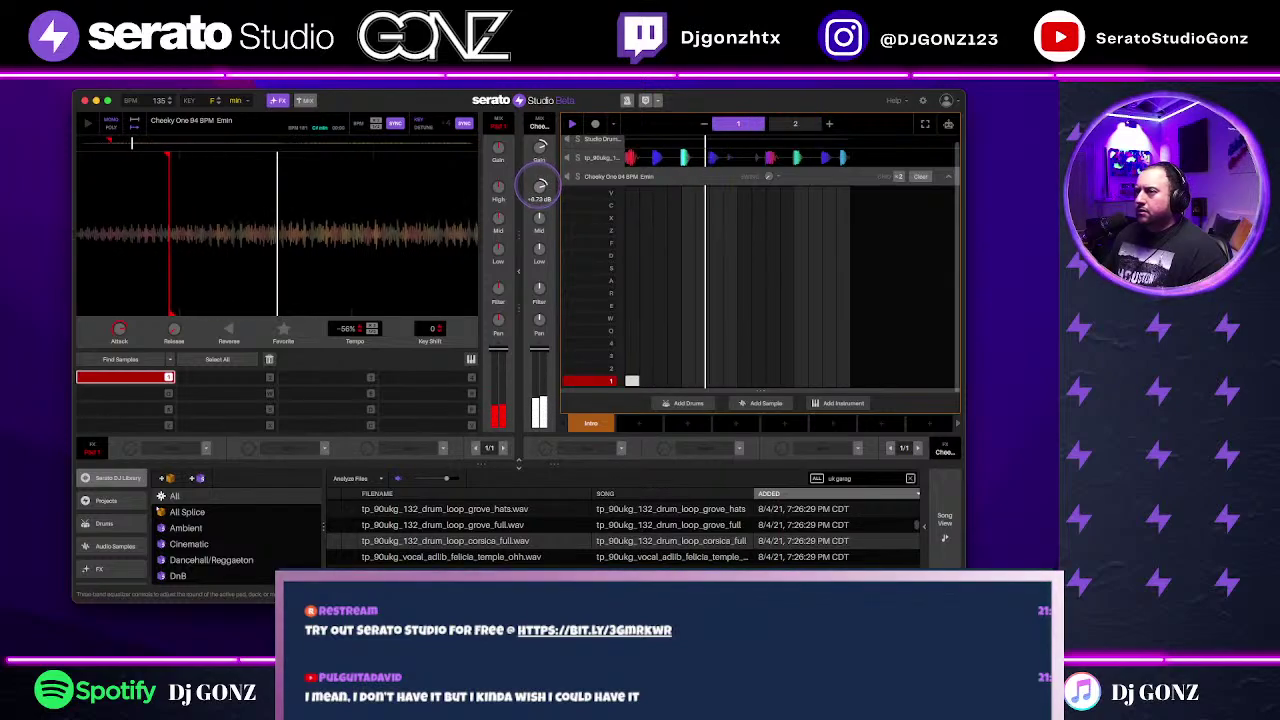
click(621, 448)
mouse_move(620, 485)
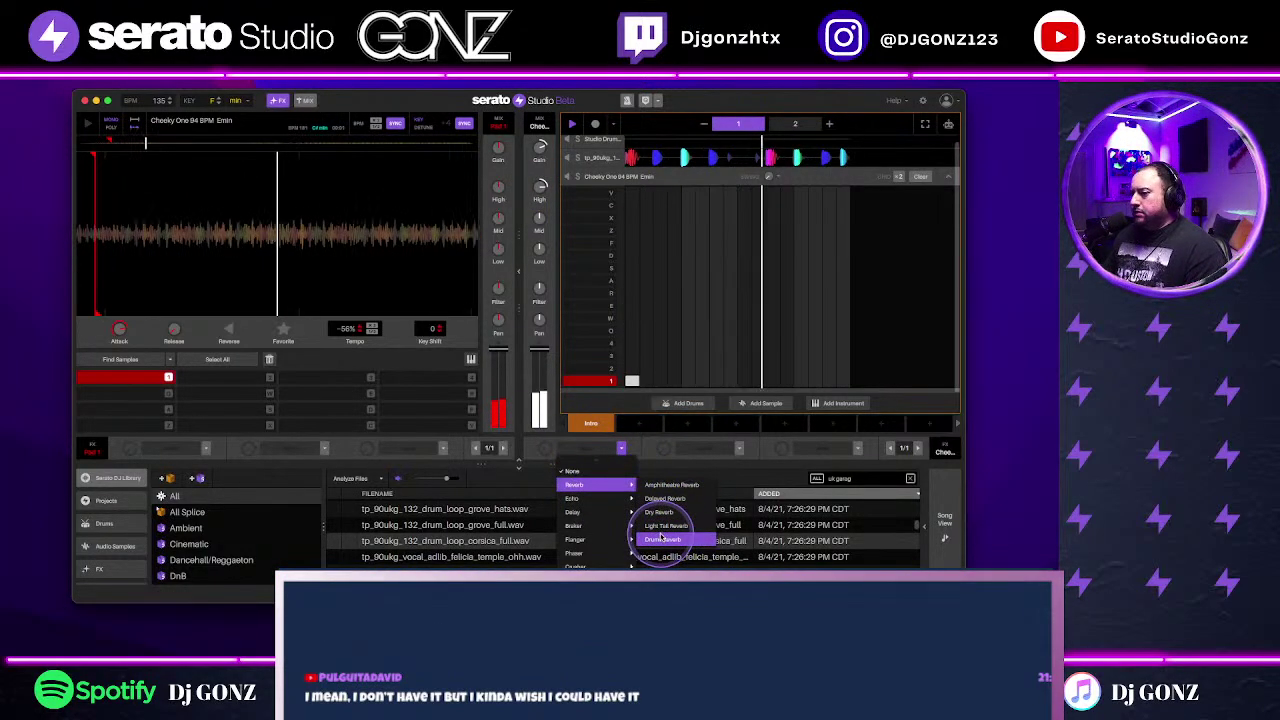
click(666, 525)
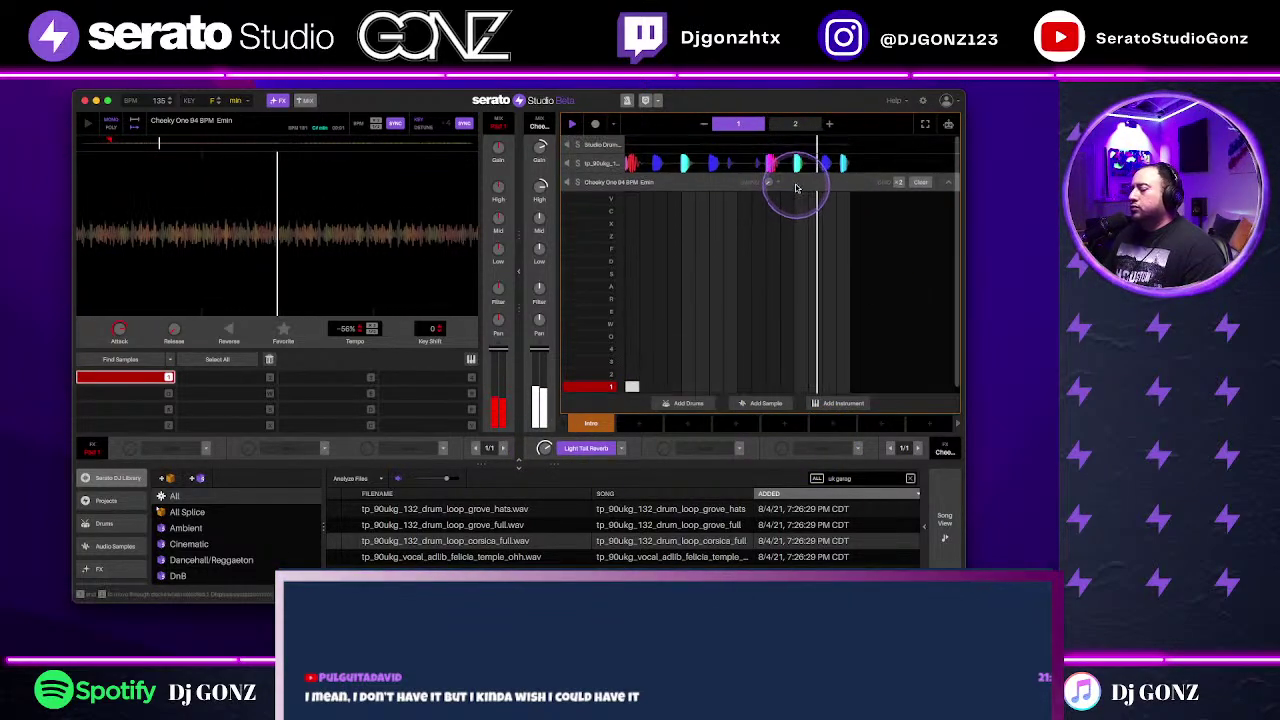
scroll(117, 537, down, 2)
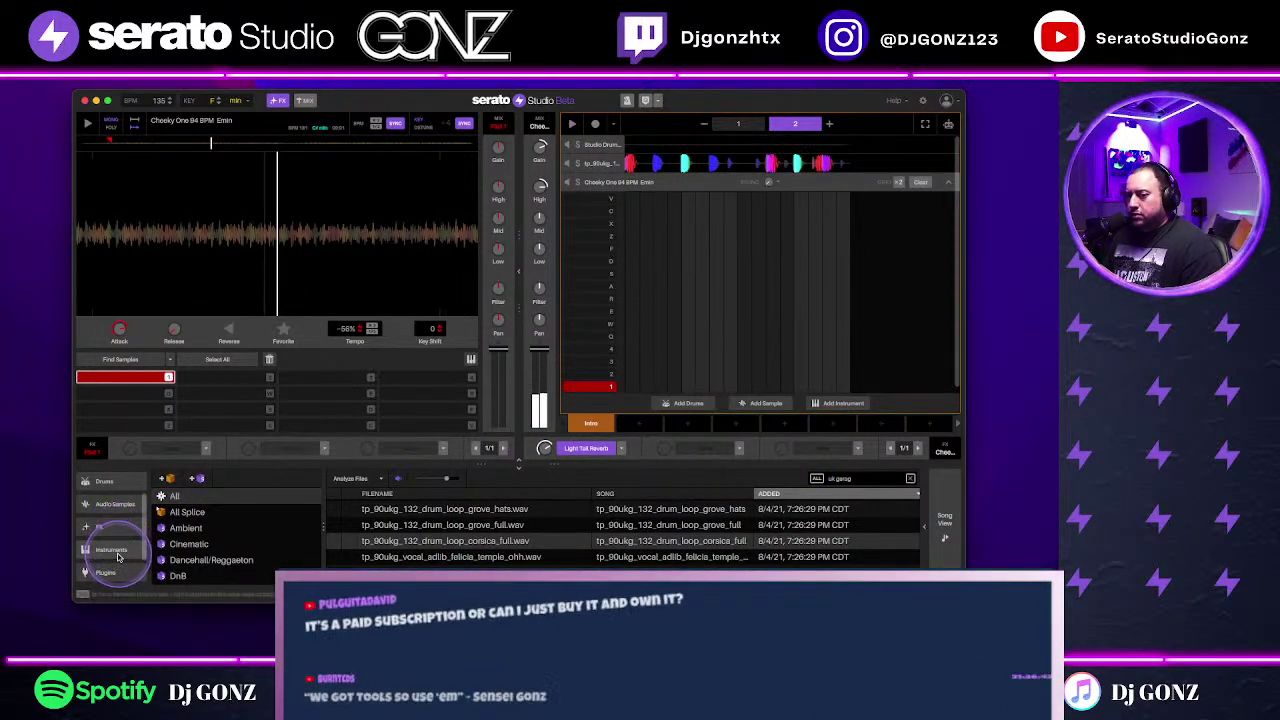
click(105, 572)
scroll(577, 551, up, 5)
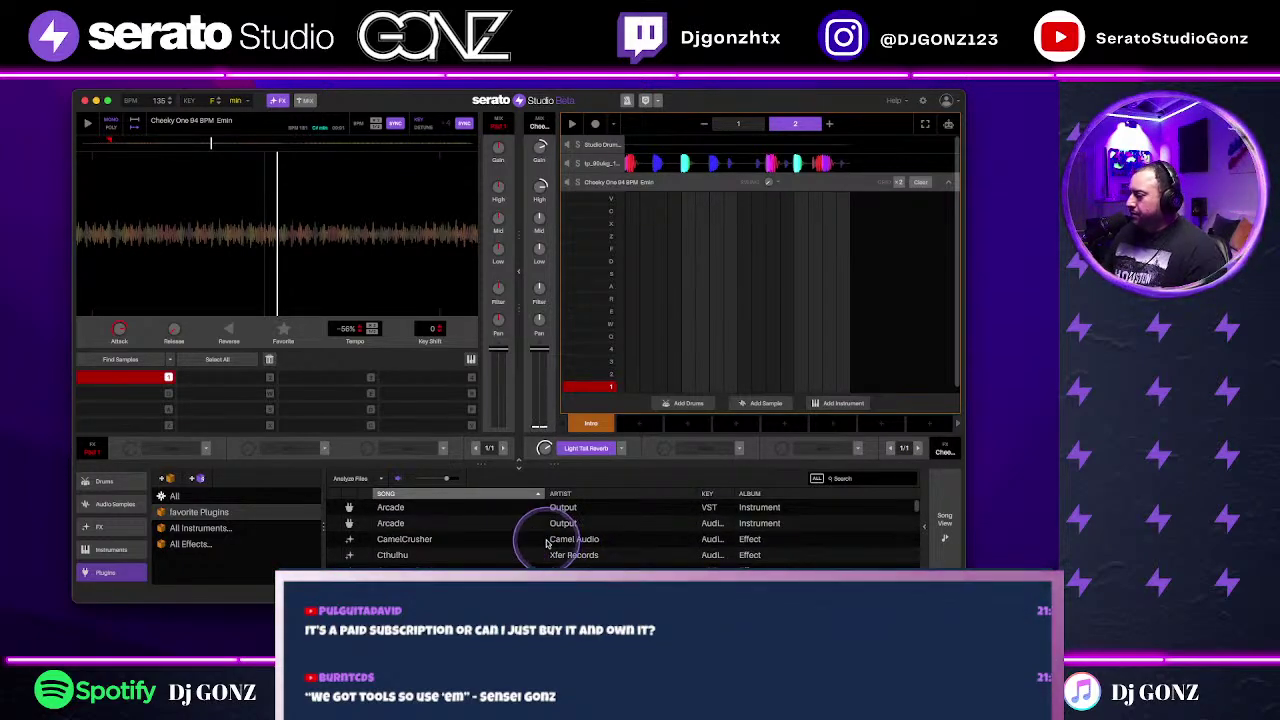
scroll(558, 555, down, 1)
scroll(560, 545, down, 2)
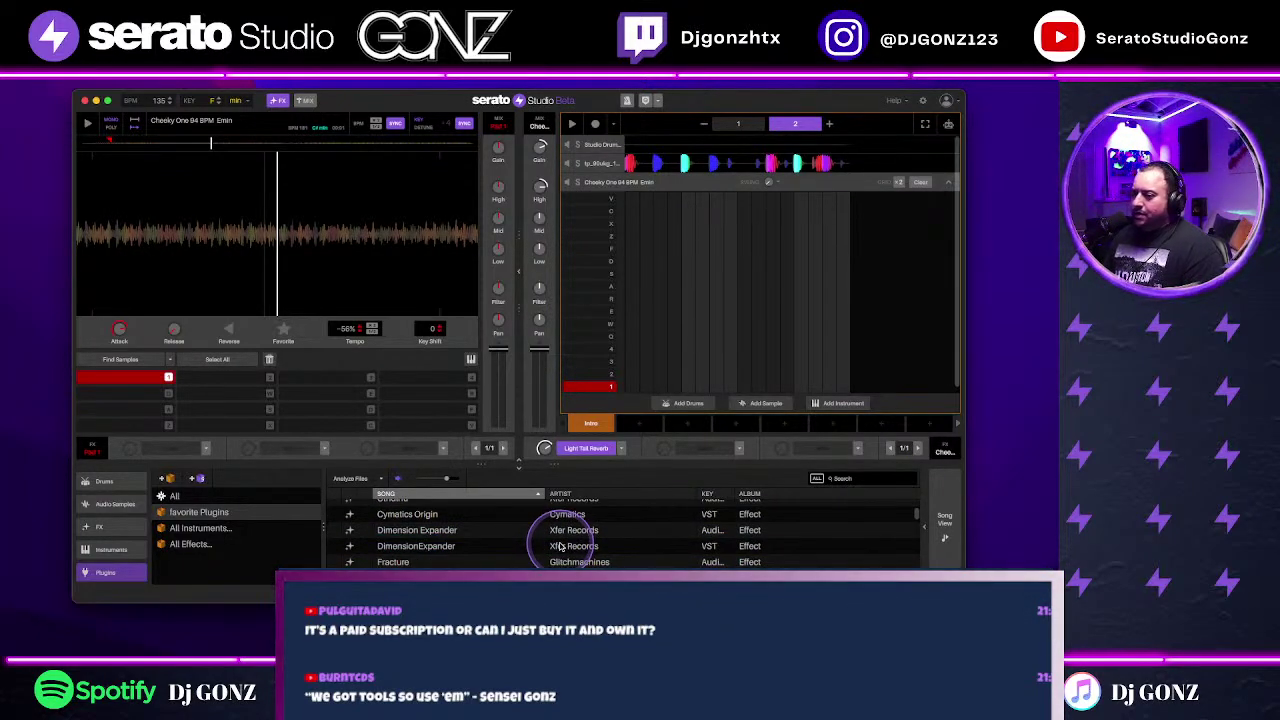
scroll(560, 545, down, 5)
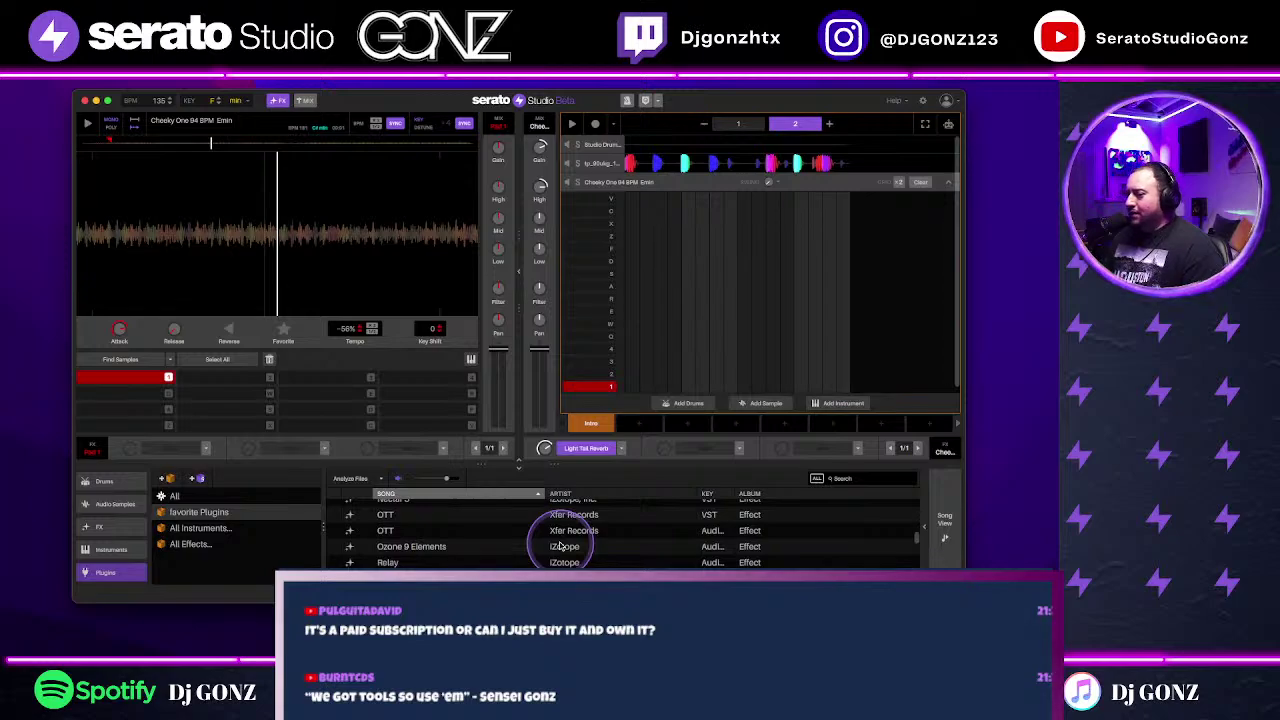
scroll(550, 540, down, 3)
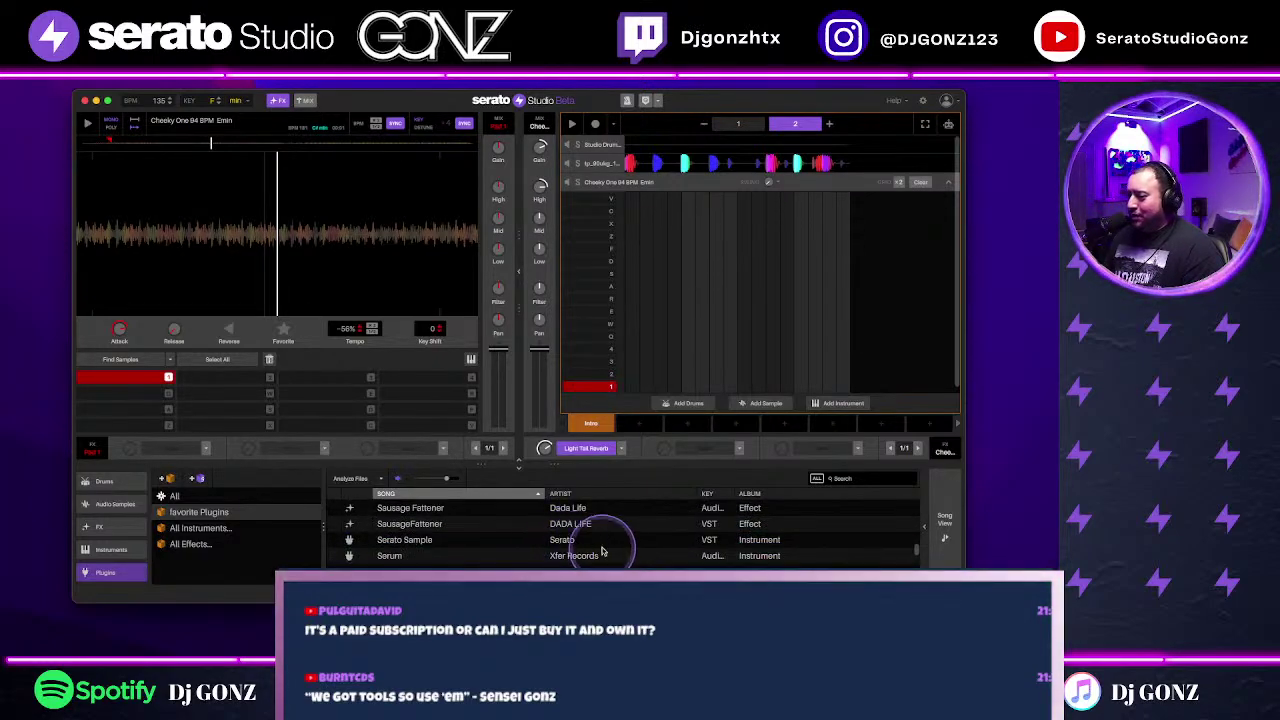
scroll(608, 548, up, 2)
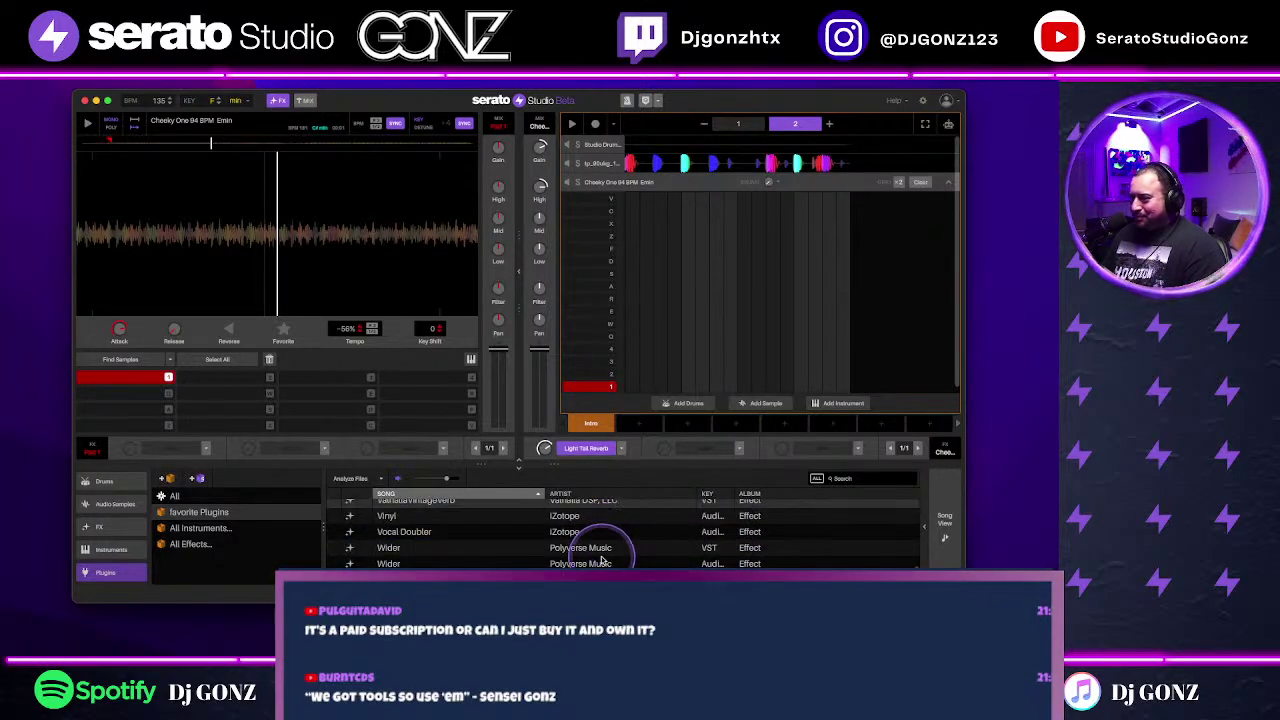
scroll(604, 555, up, 15)
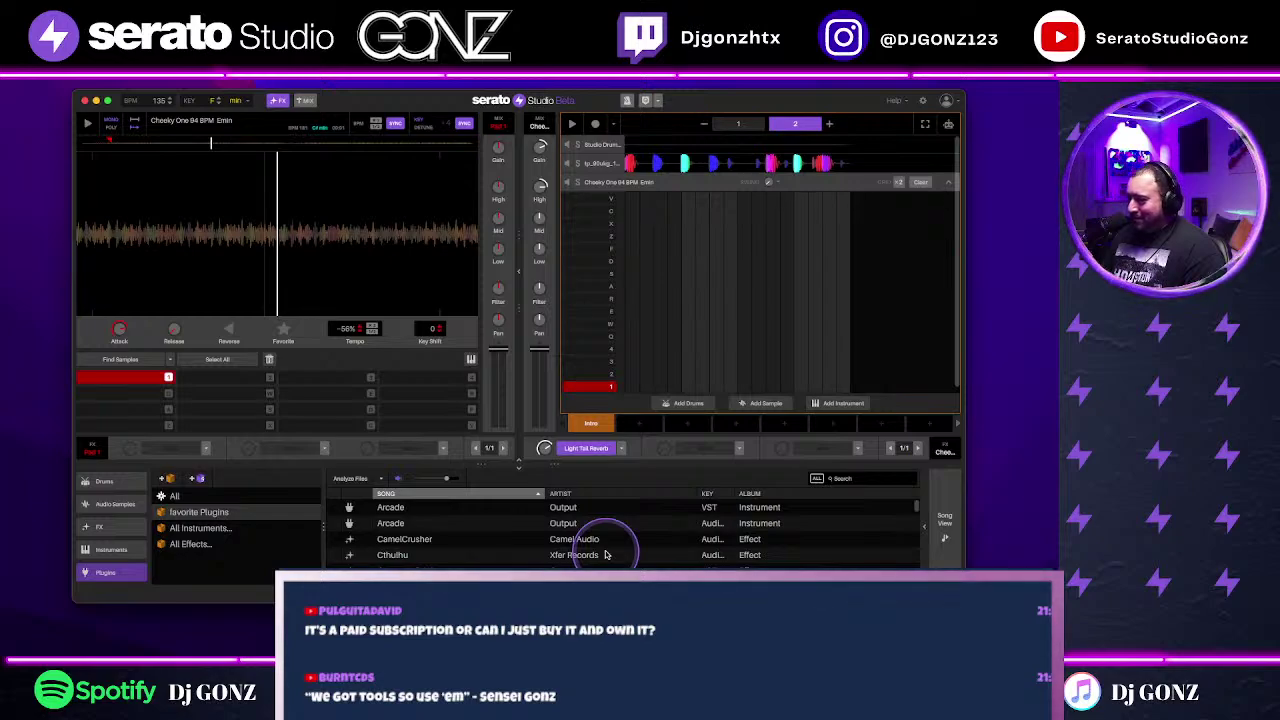
scroll(605, 554, down, 15)
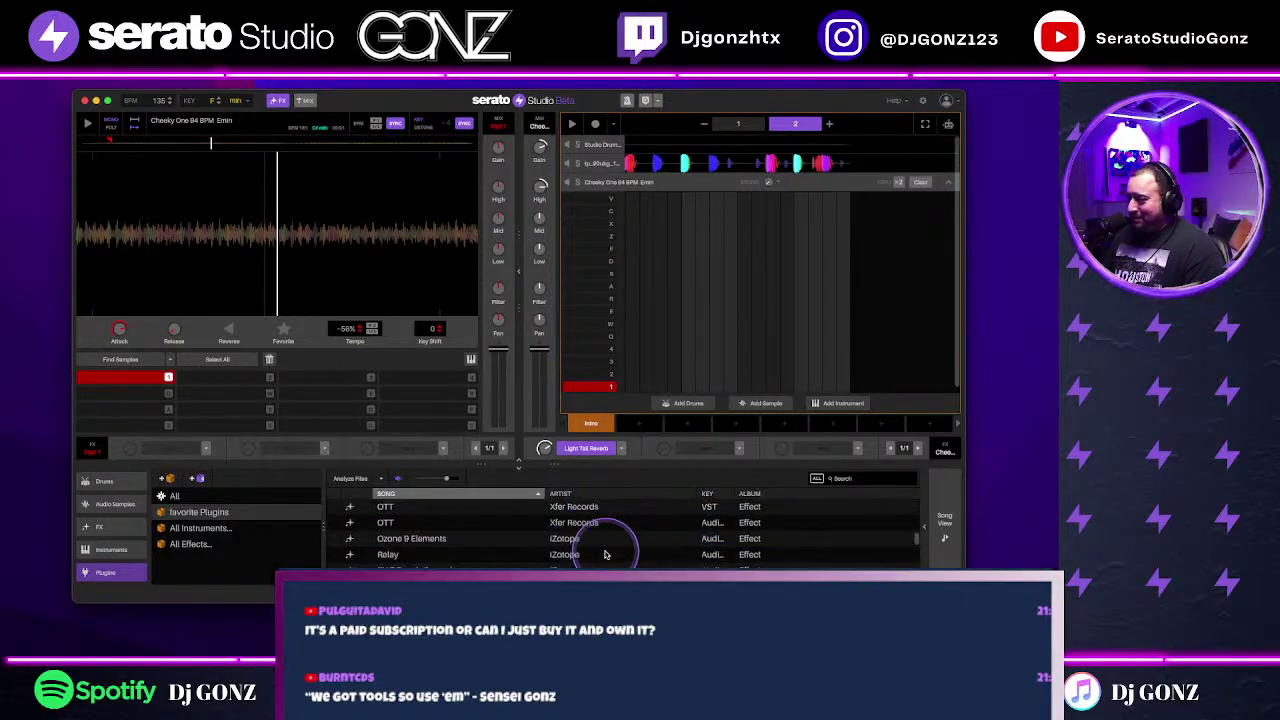
scroll(604, 554, down, 5)
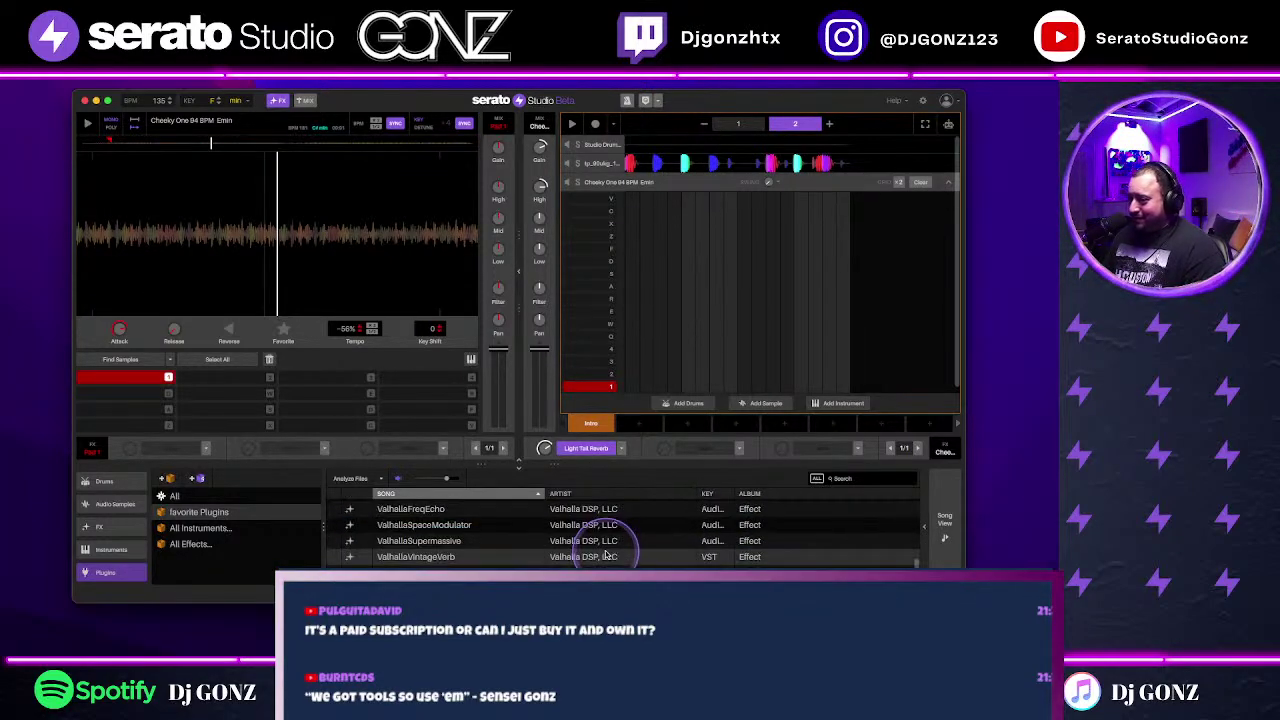
scroll(605, 554, down, 2)
scroll(605, 554, up, 20)
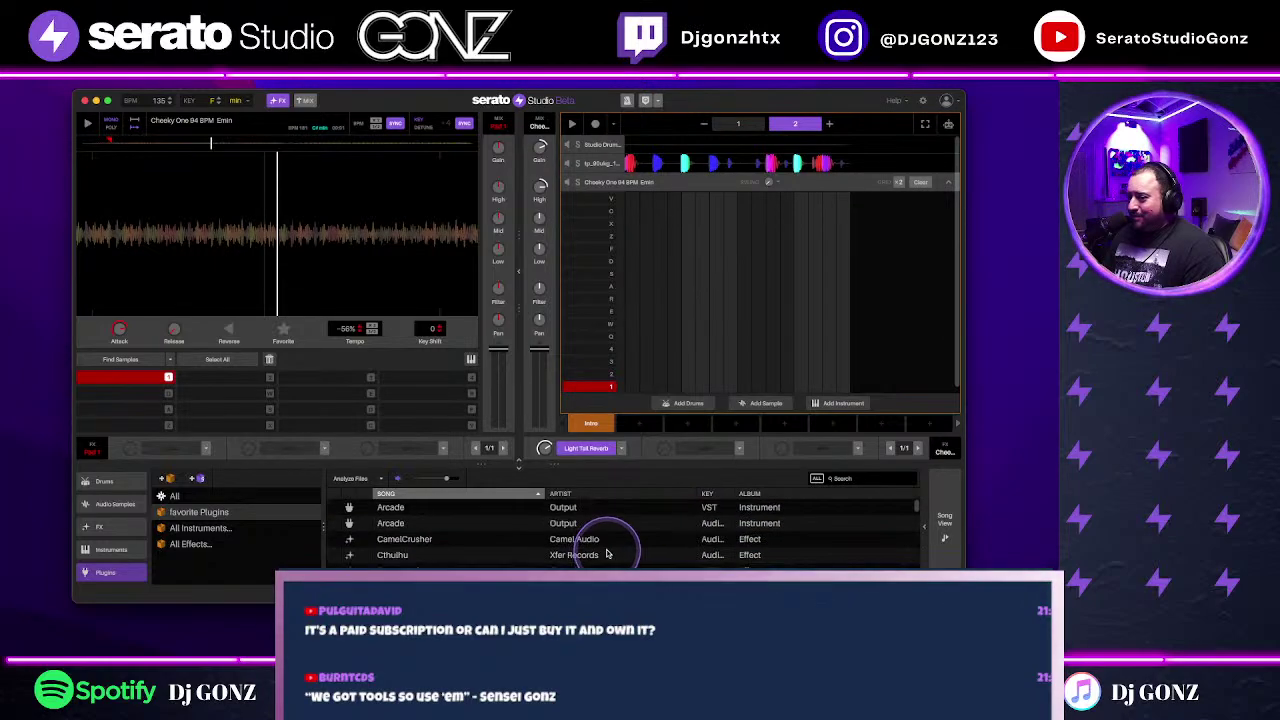
scroll(607, 554, down, 1)
scroll(607, 554, down, 1)
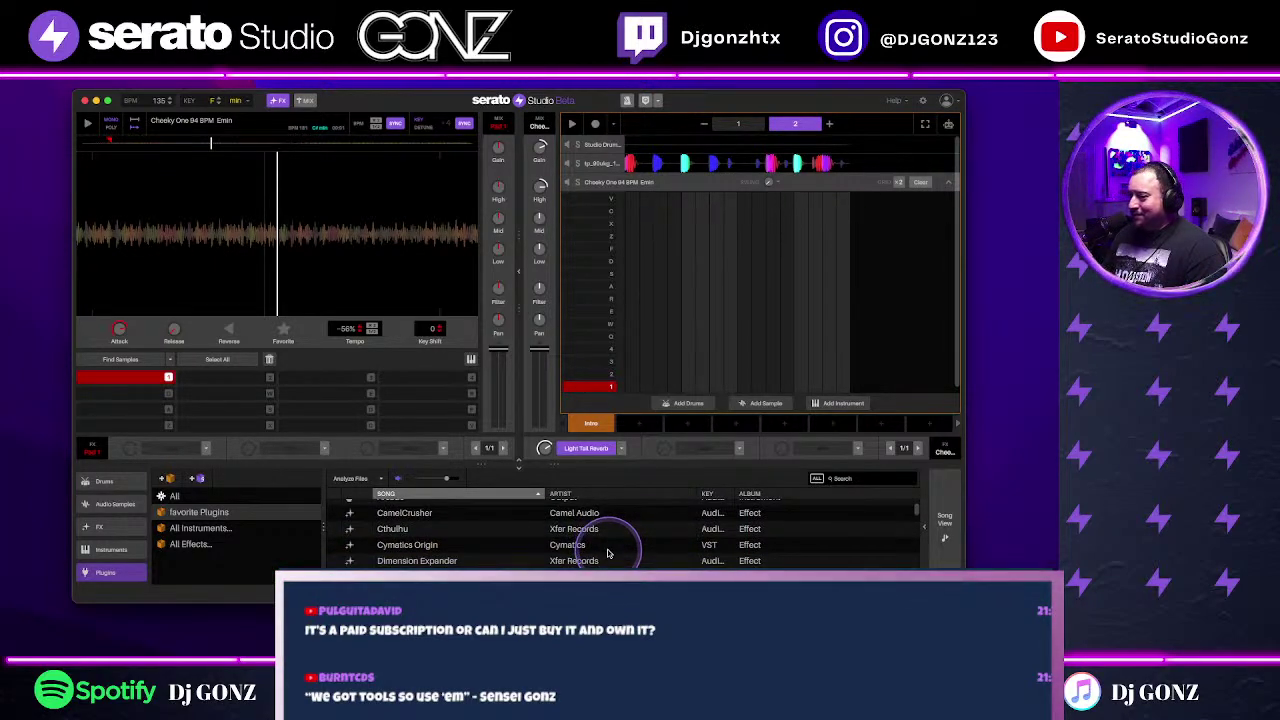
scroll(607, 554, down, 1)
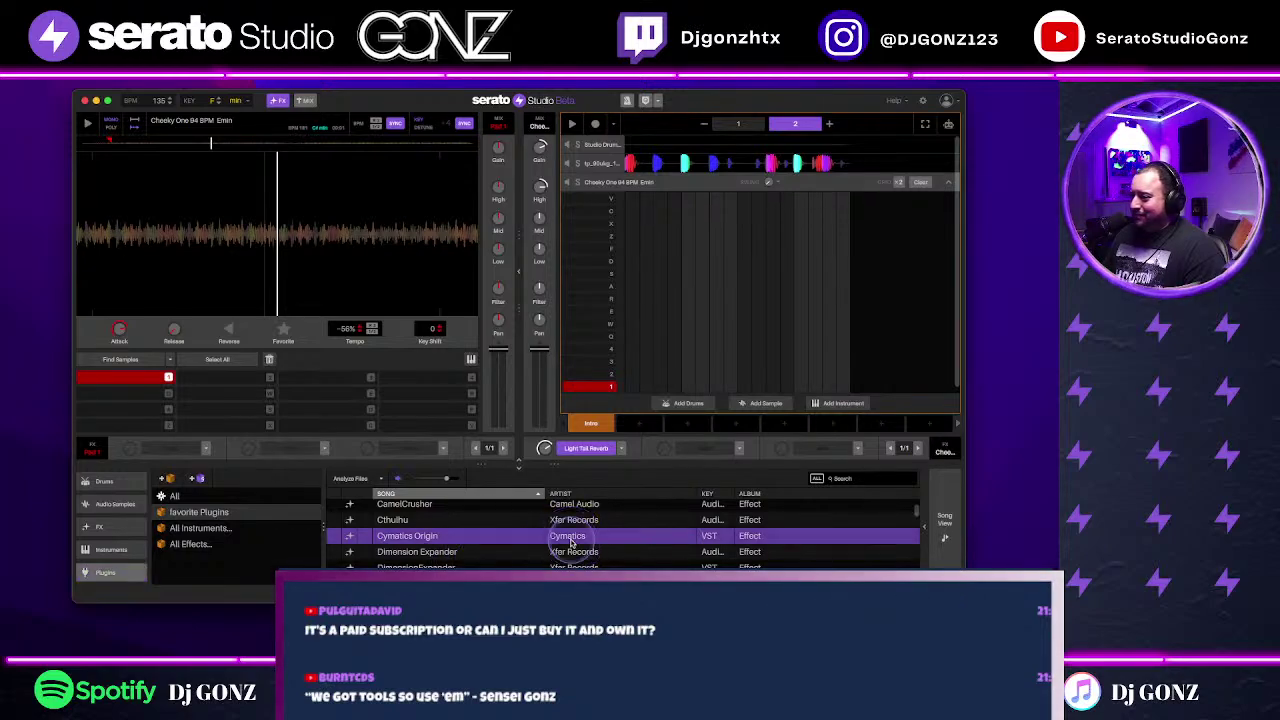
Step: Load Cymatics Origin into a deck FX slot on the Open Space preset
drag(555, 542, 716, 455)
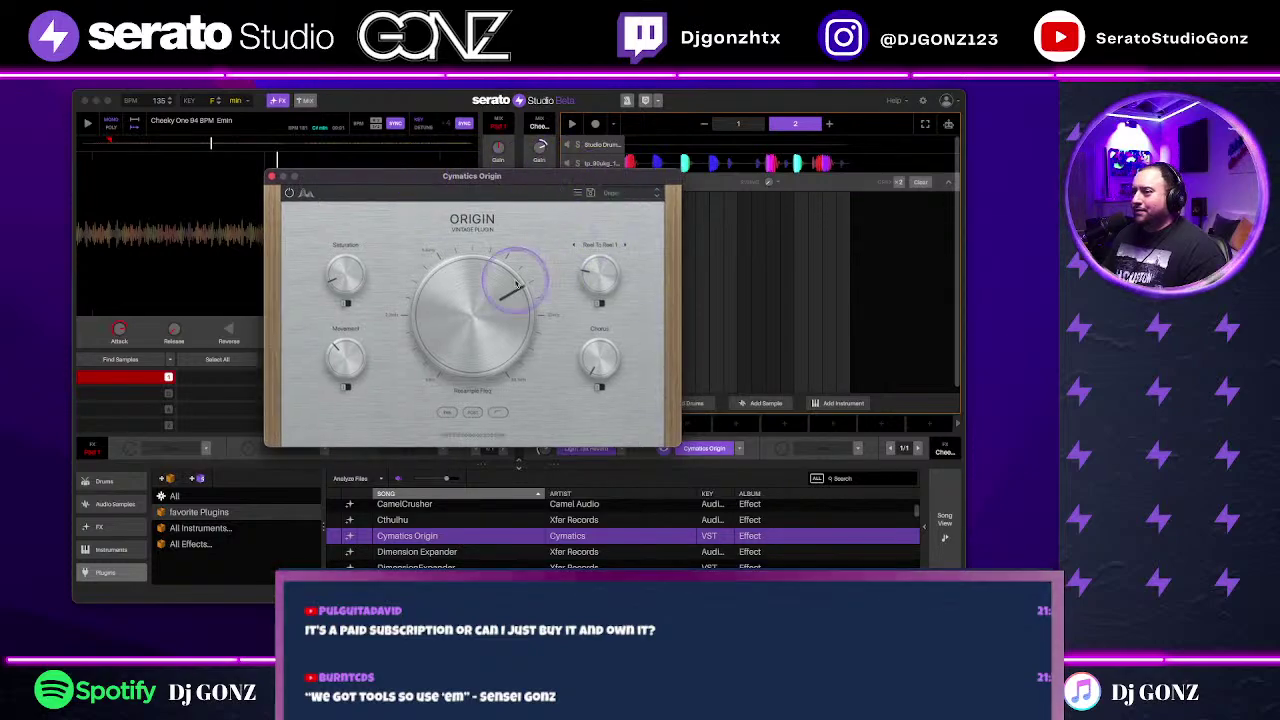
click(656, 192)
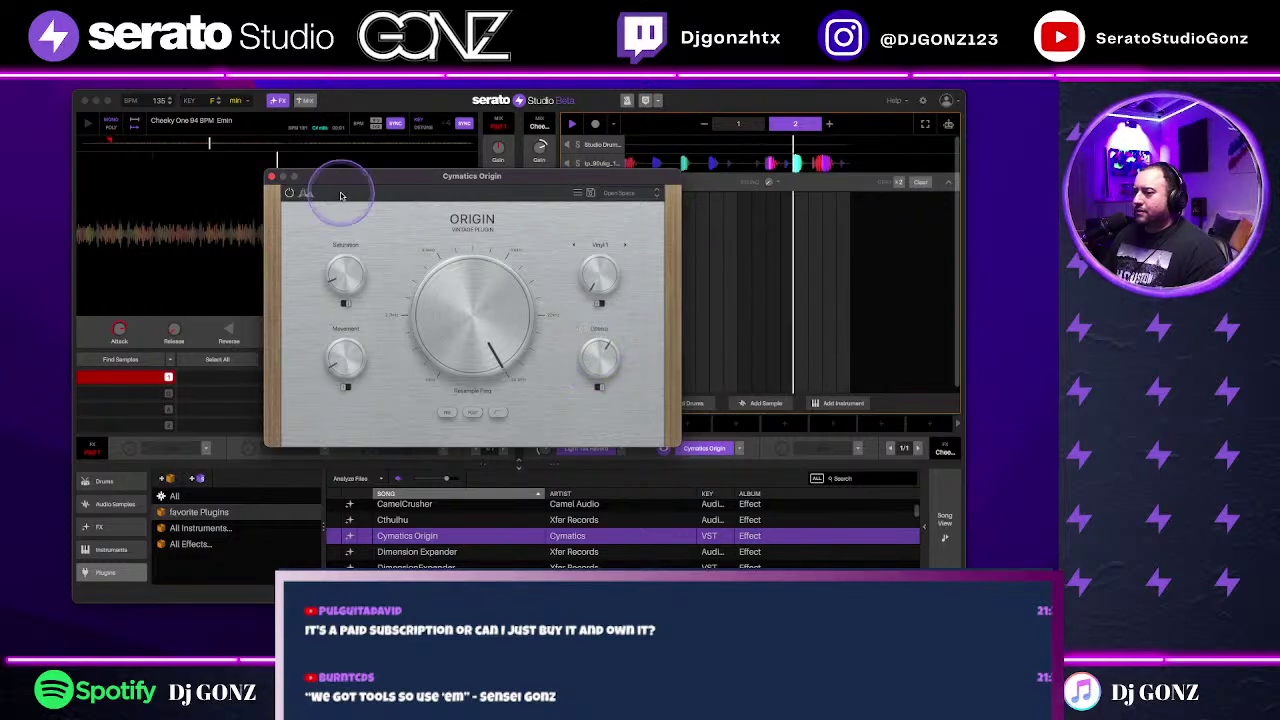
click(270, 176)
Step: Add Kickstart to the next FX slot with 1/2-note ducking and 51% mix
scroll(655, 540, down, 10)
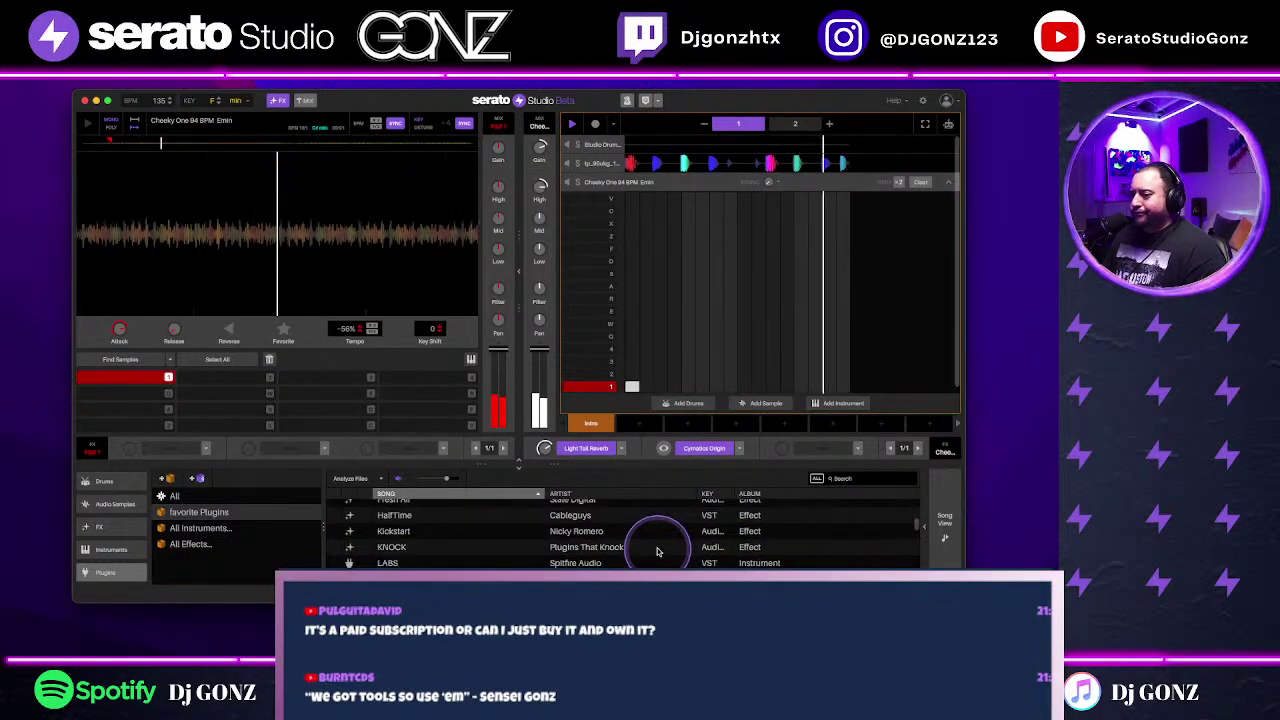
scroll(660, 552, up, 5)
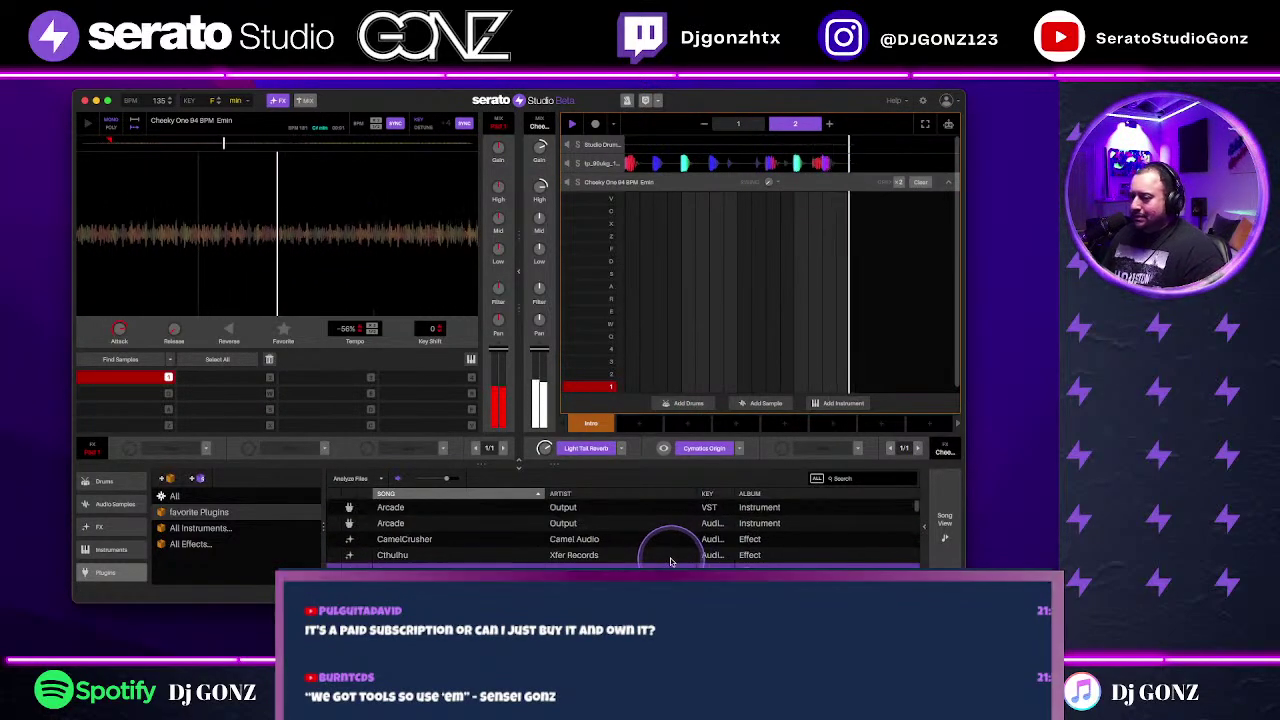
scroll(665, 545, up, 5)
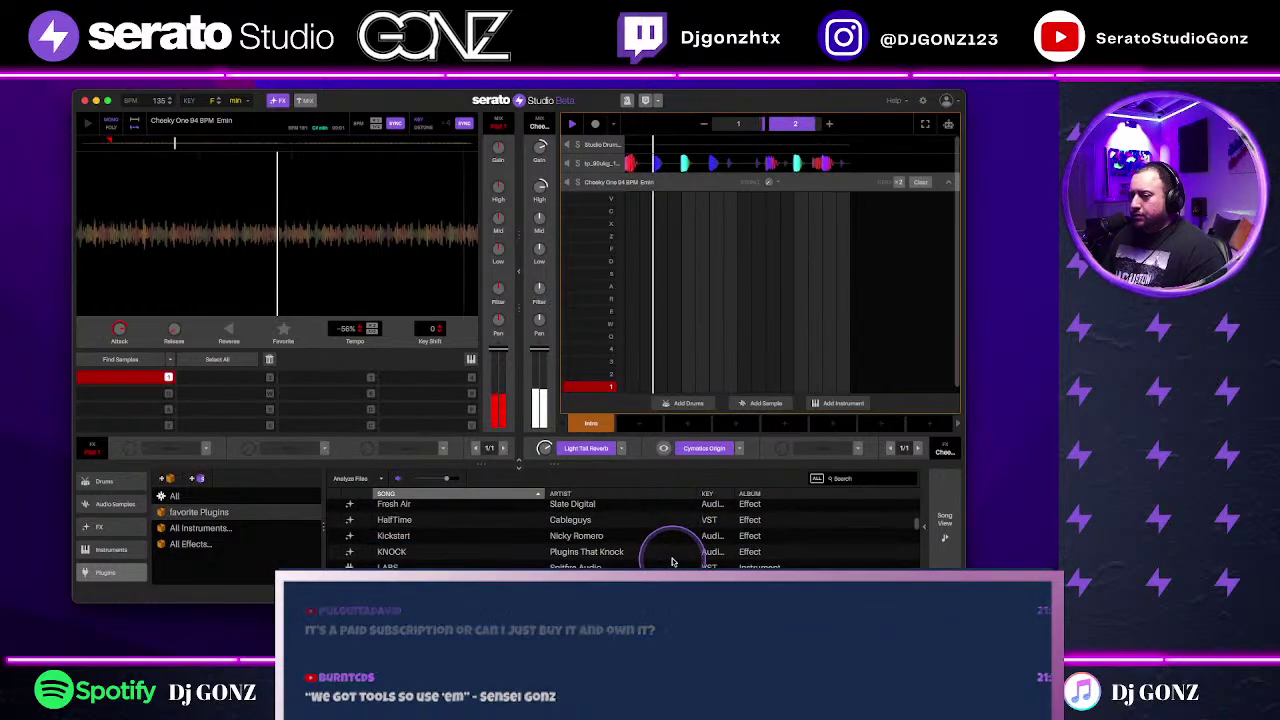
drag(567, 543, 864, 444)
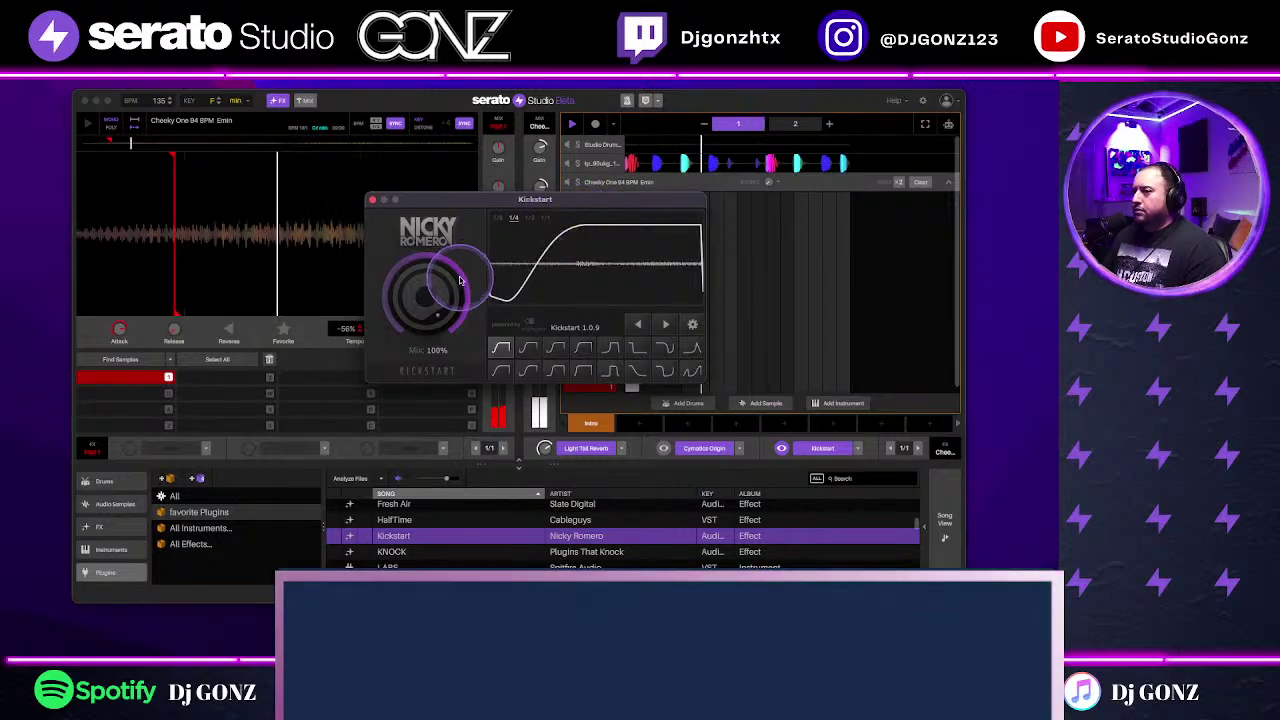
drag(560, 199, 474, 214)
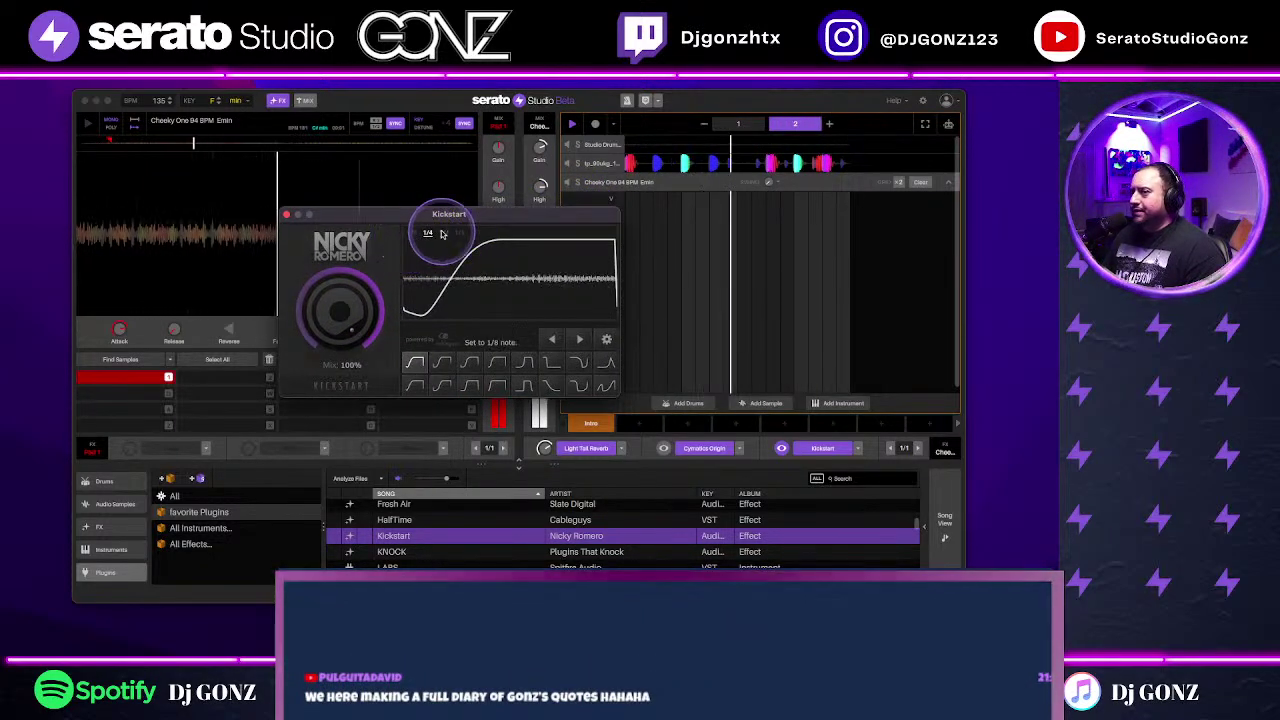
click(446, 233)
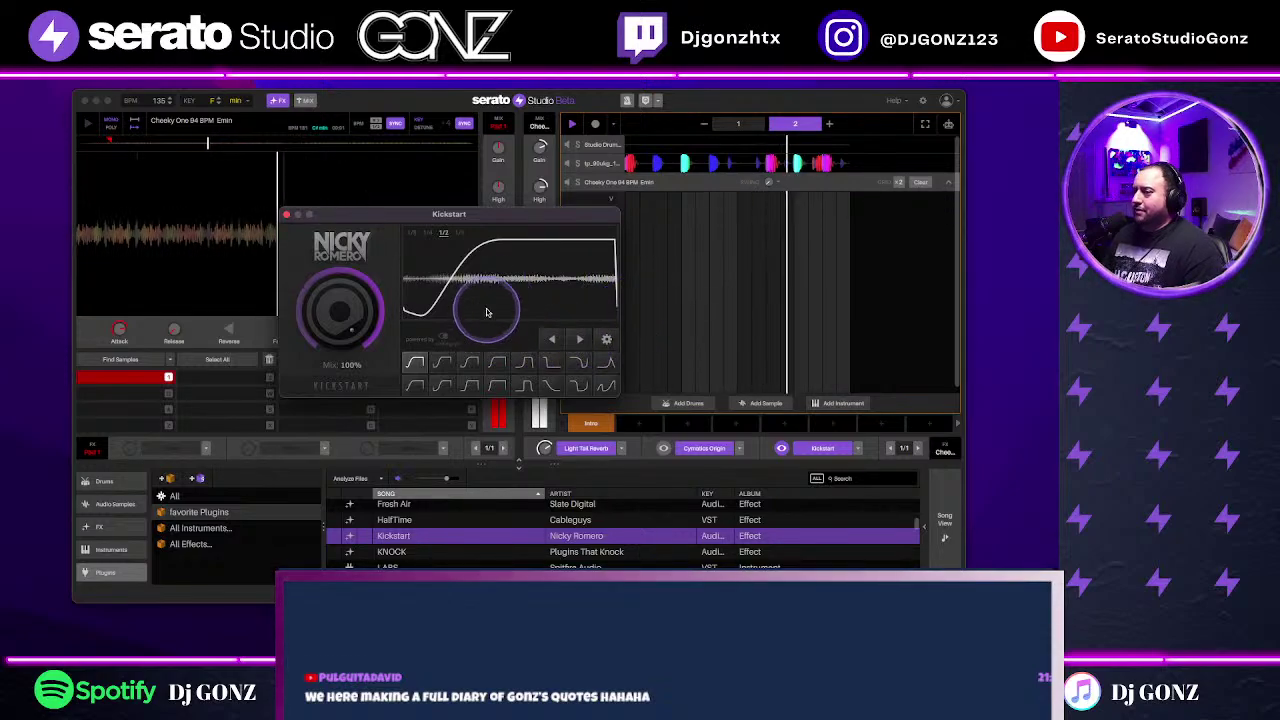
drag(342, 312, 350, 365)
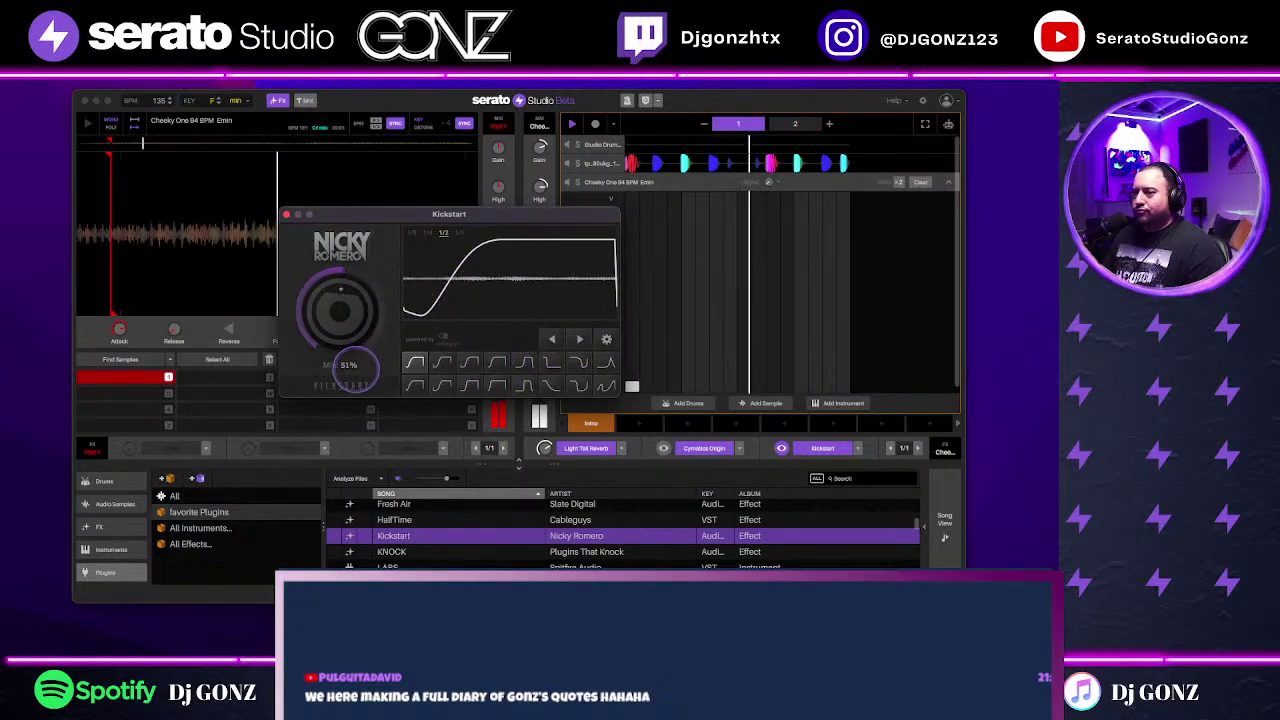
click(286, 216)
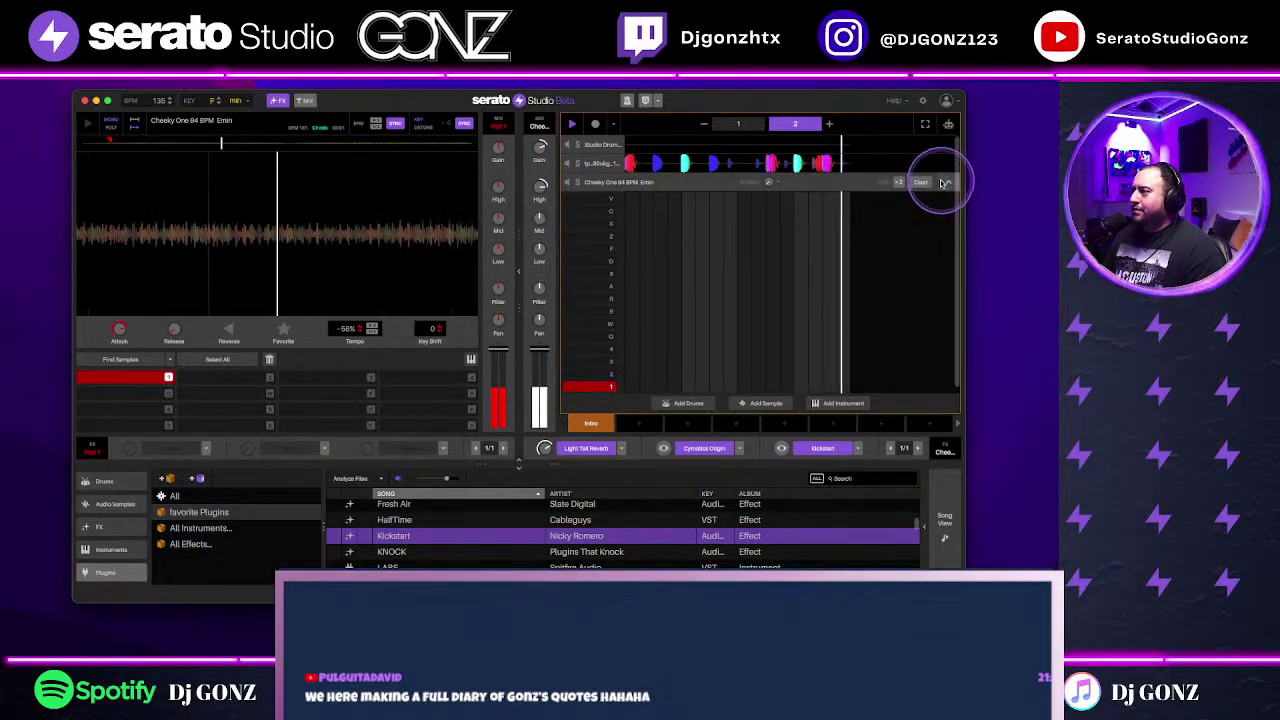
Step: Stop playback, find Arcade in the favorite Plugins folder and drag it toward the song
click(928, 183)
key(space)
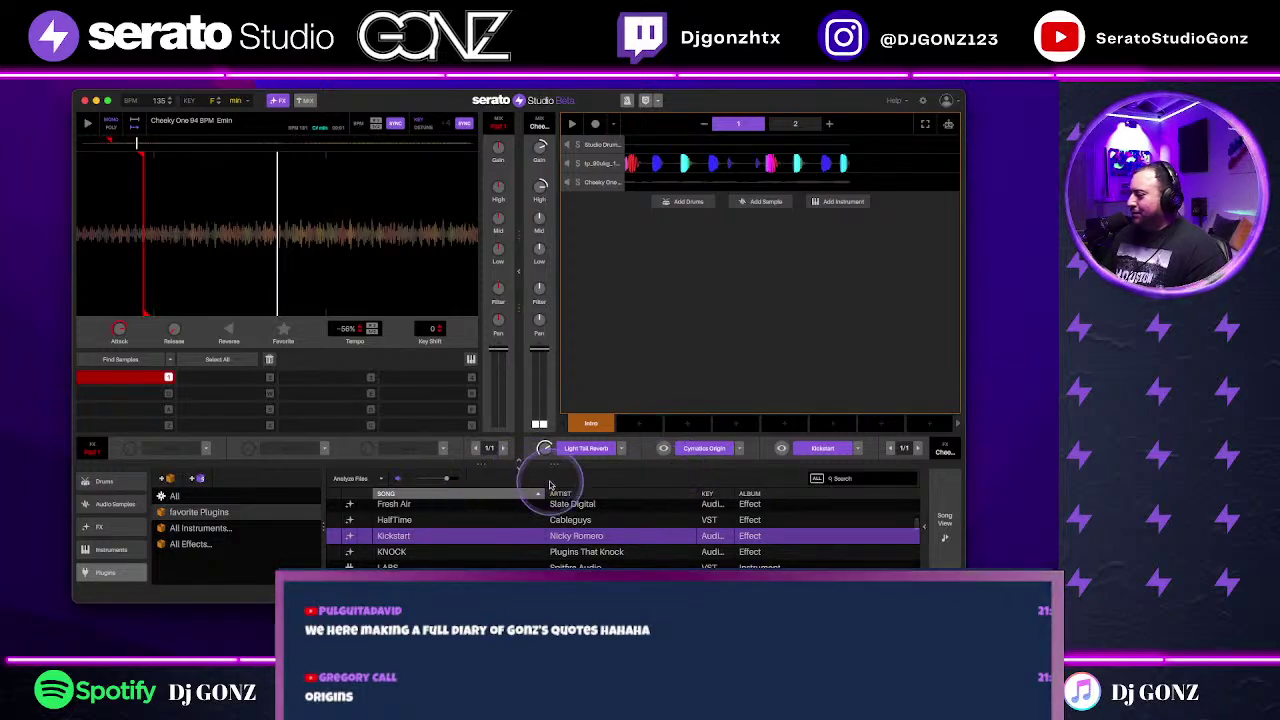
click(192, 543)
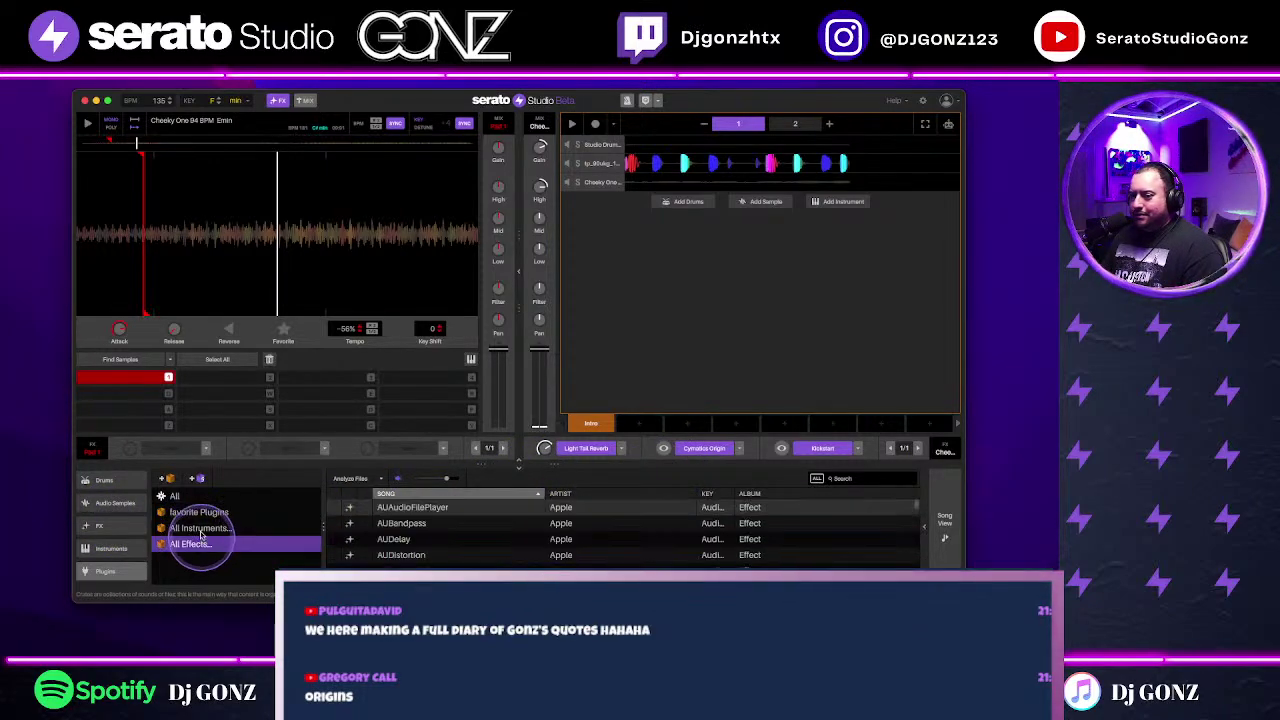
click(114, 503)
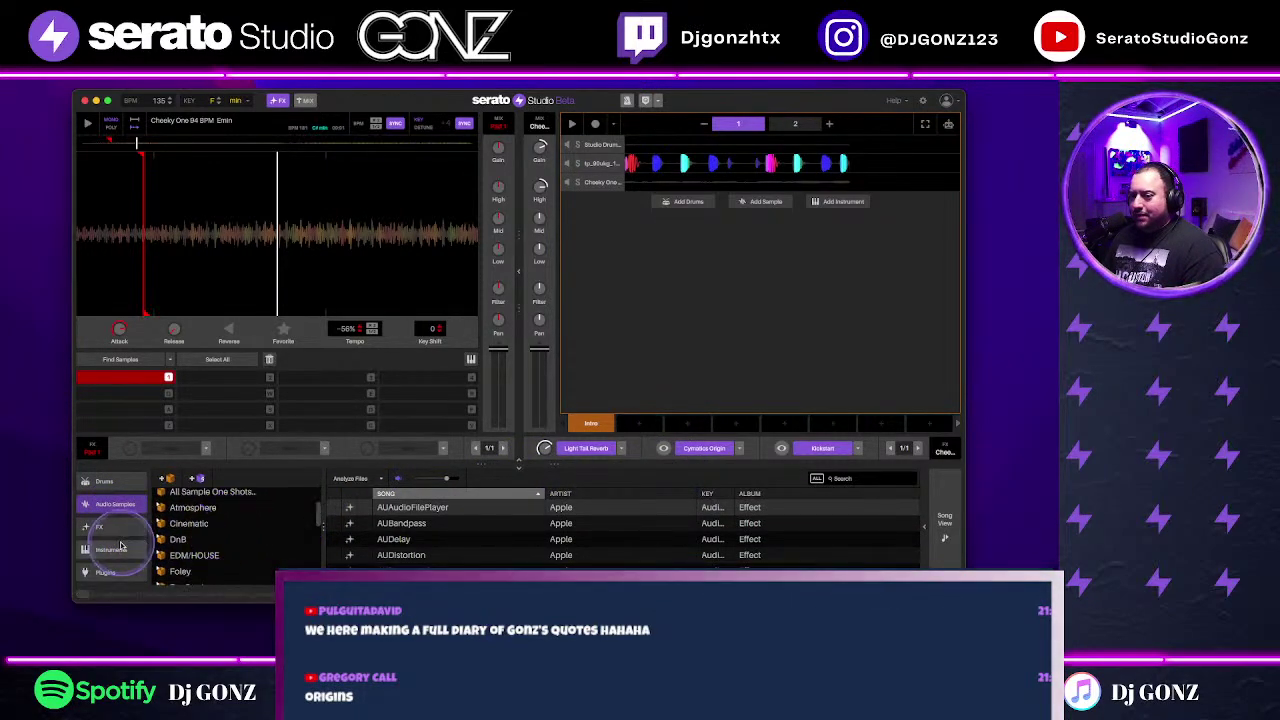
click(126, 547)
scroll(115, 540, down, 1)
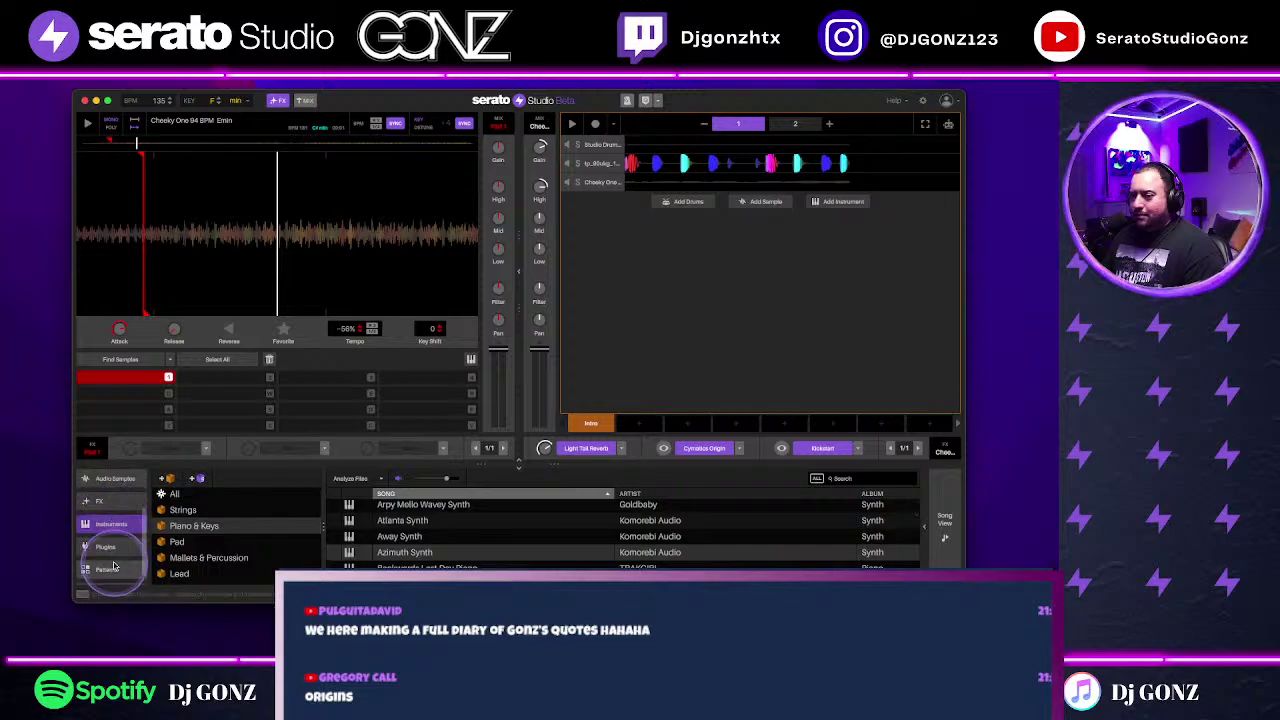
click(112, 549)
click(268, 513)
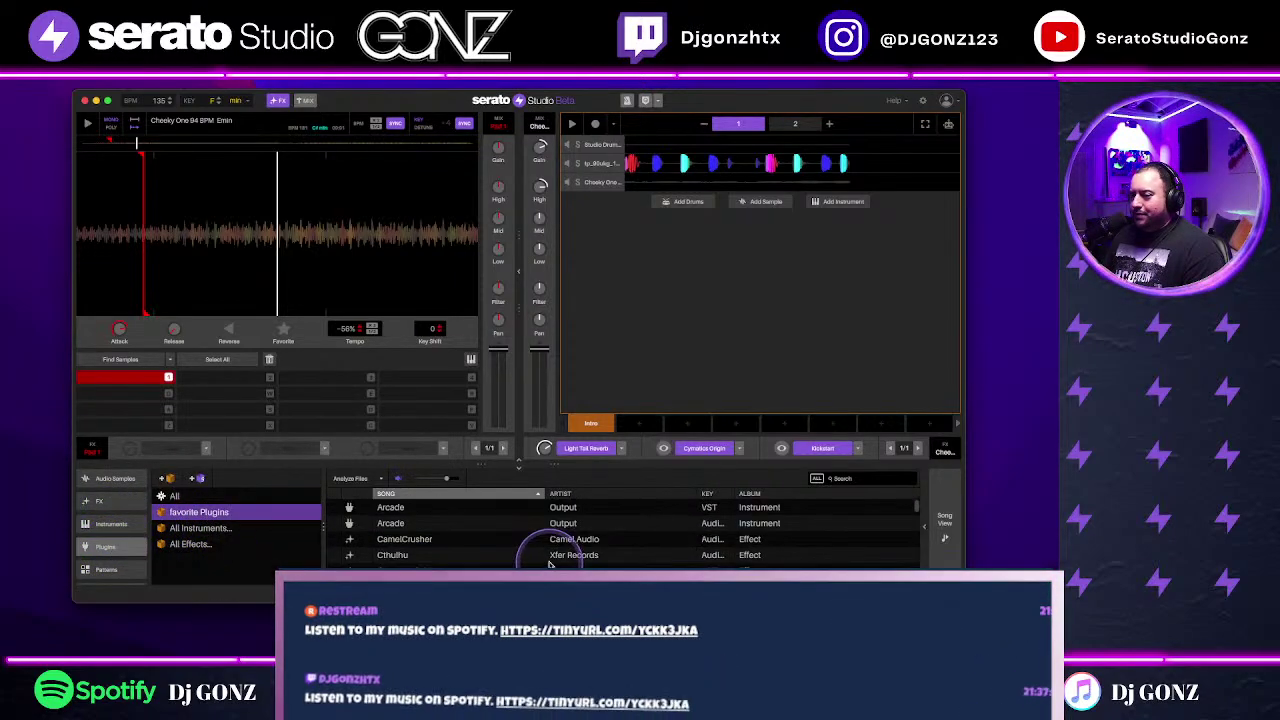
click(598, 512)
drag(727, 429, 772, 367)
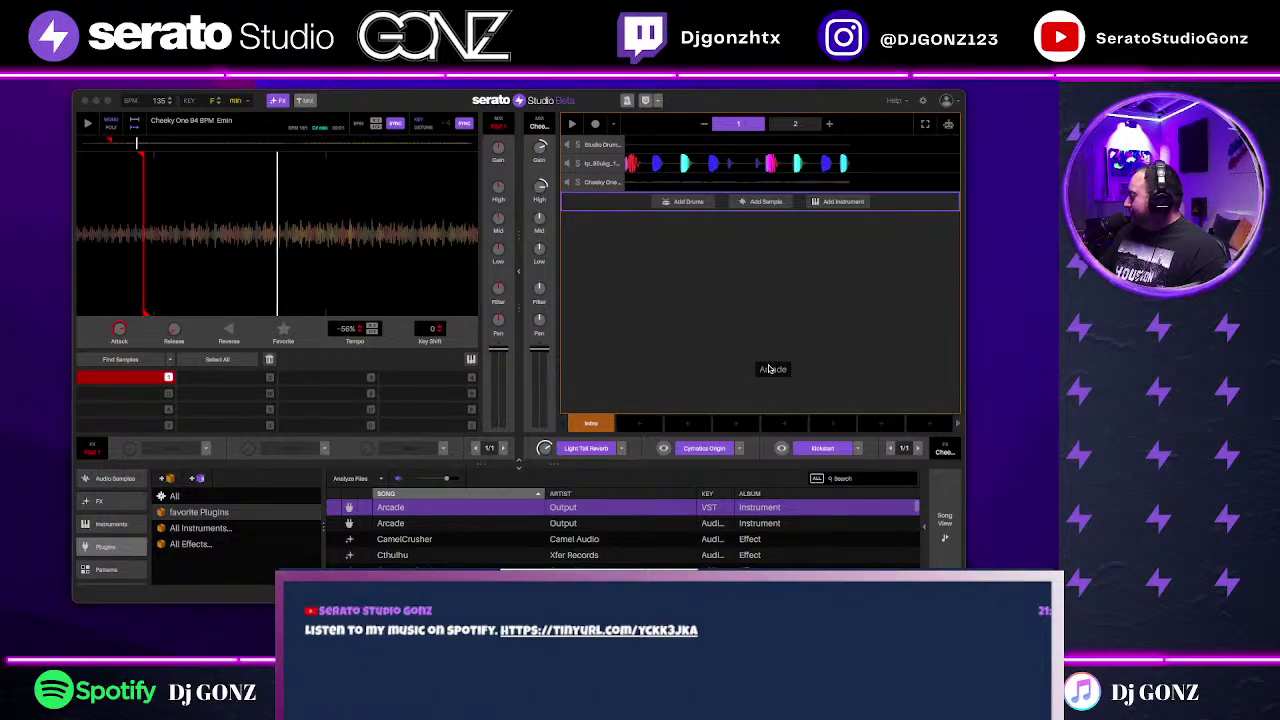
Step: Add Arcade as an instrument track and load its Beta Wave kit
drag(770, 369, 770, 369)
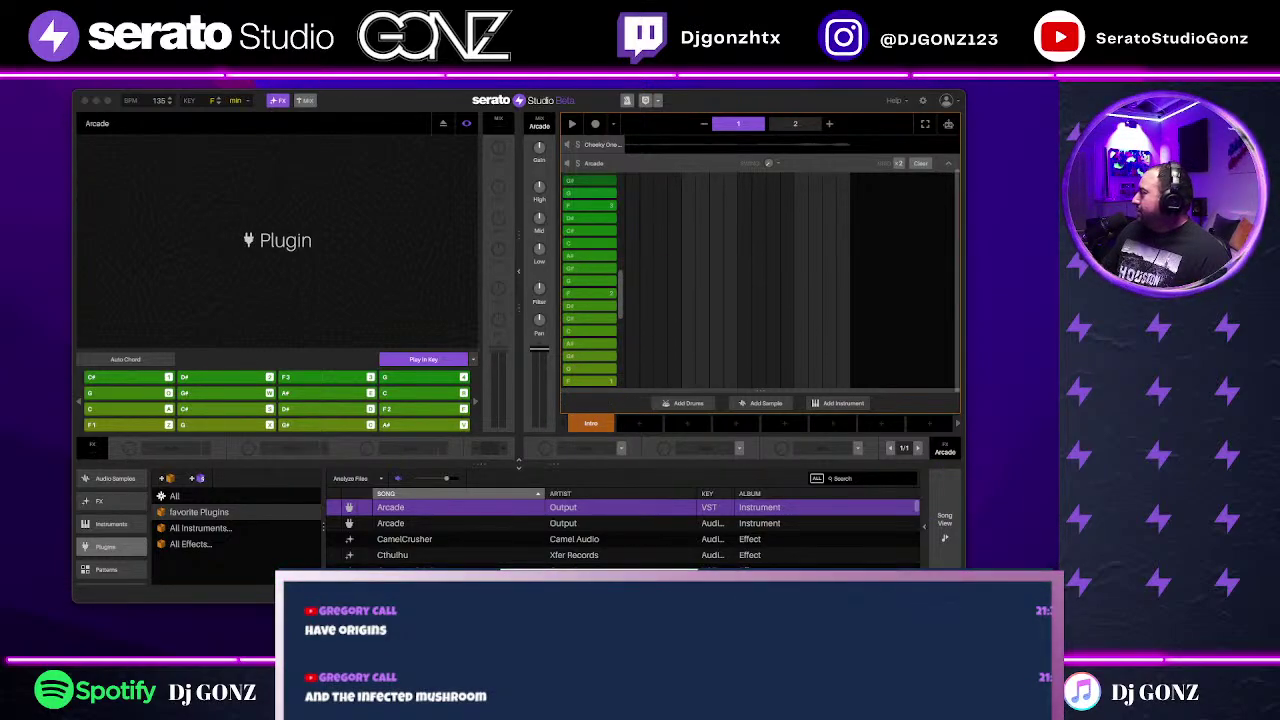
click(466, 123)
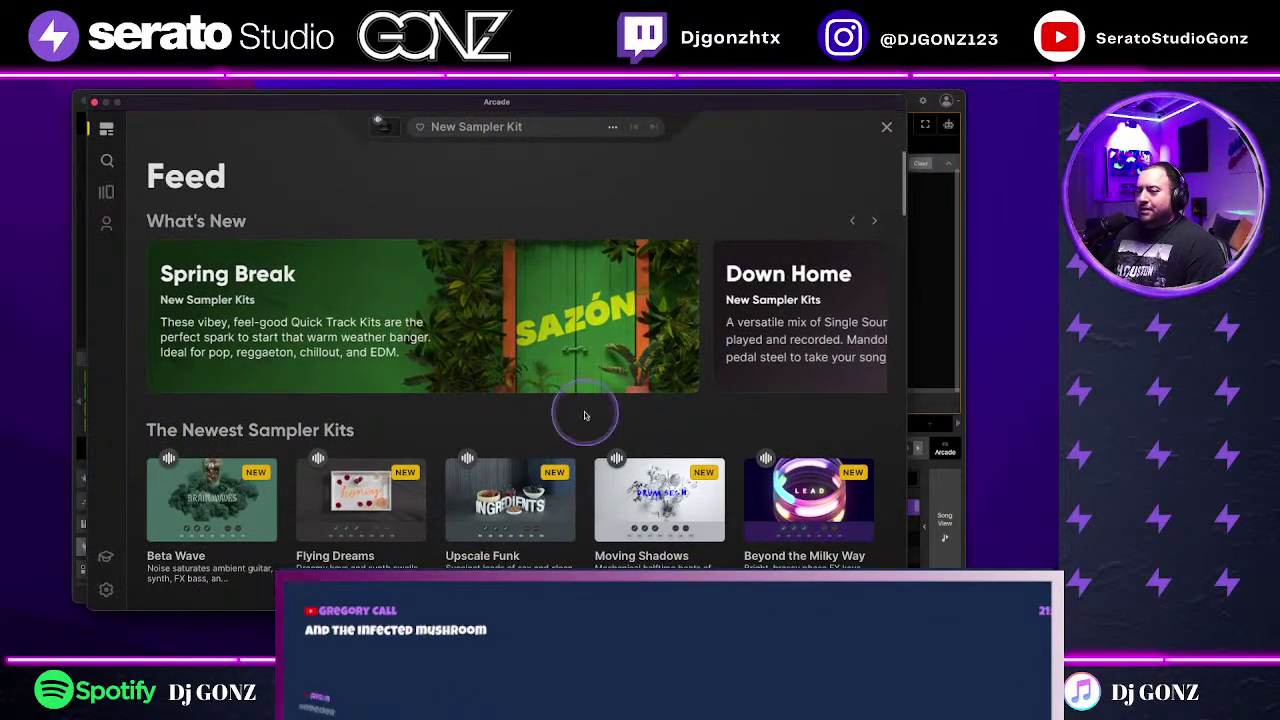
scroll(380, 508, down, 2)
click(224, 383)
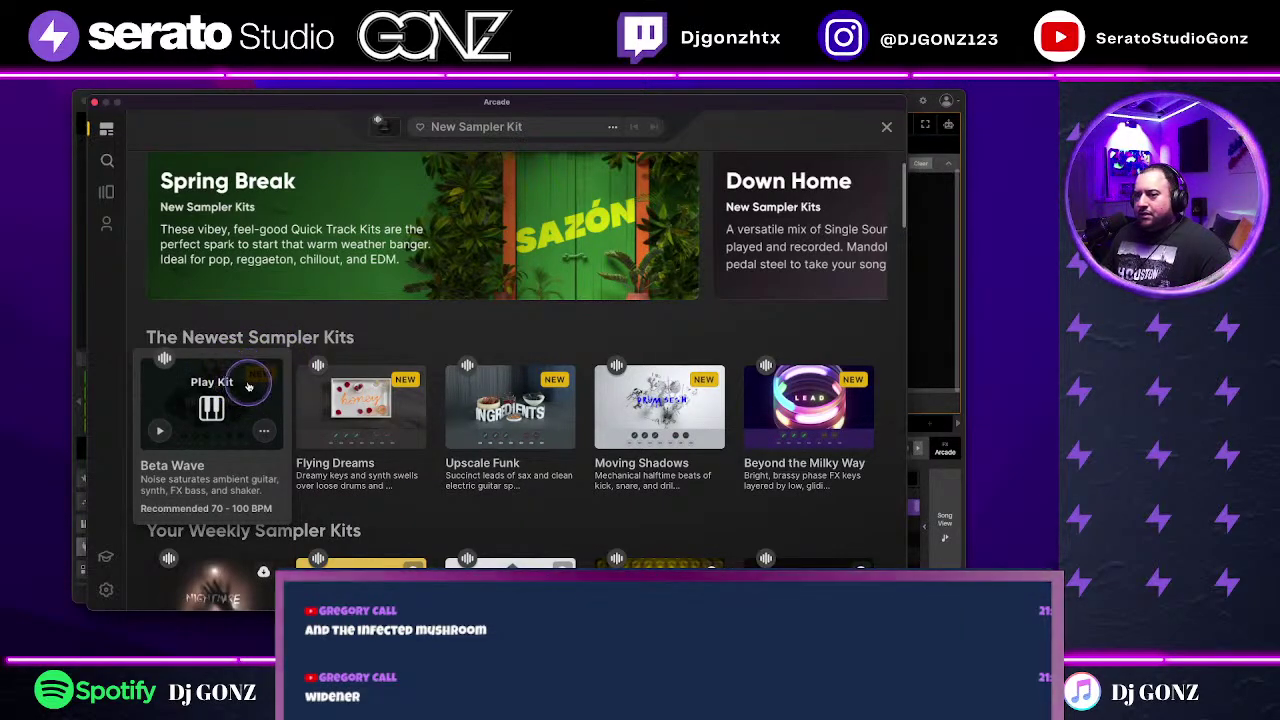
click(248, 386)
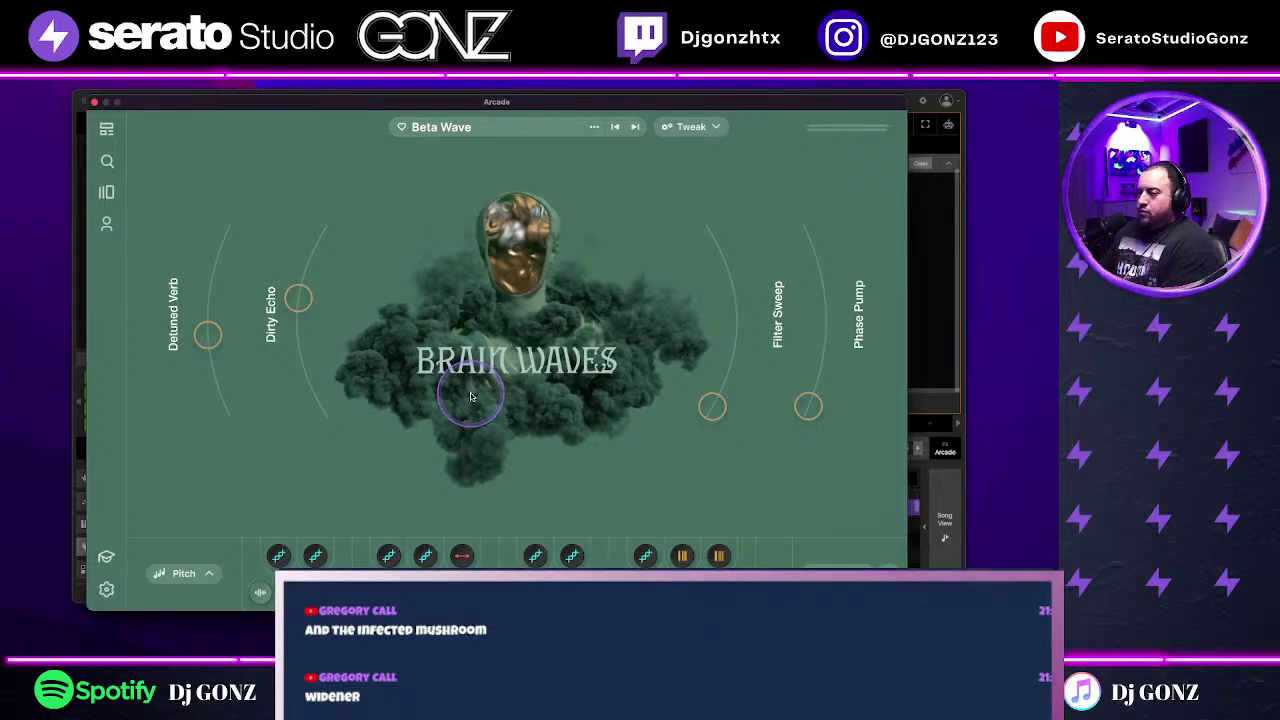
Step: Close the Arcade window and collapse its note editor into the track list
drag(611, 106, 765, 413)
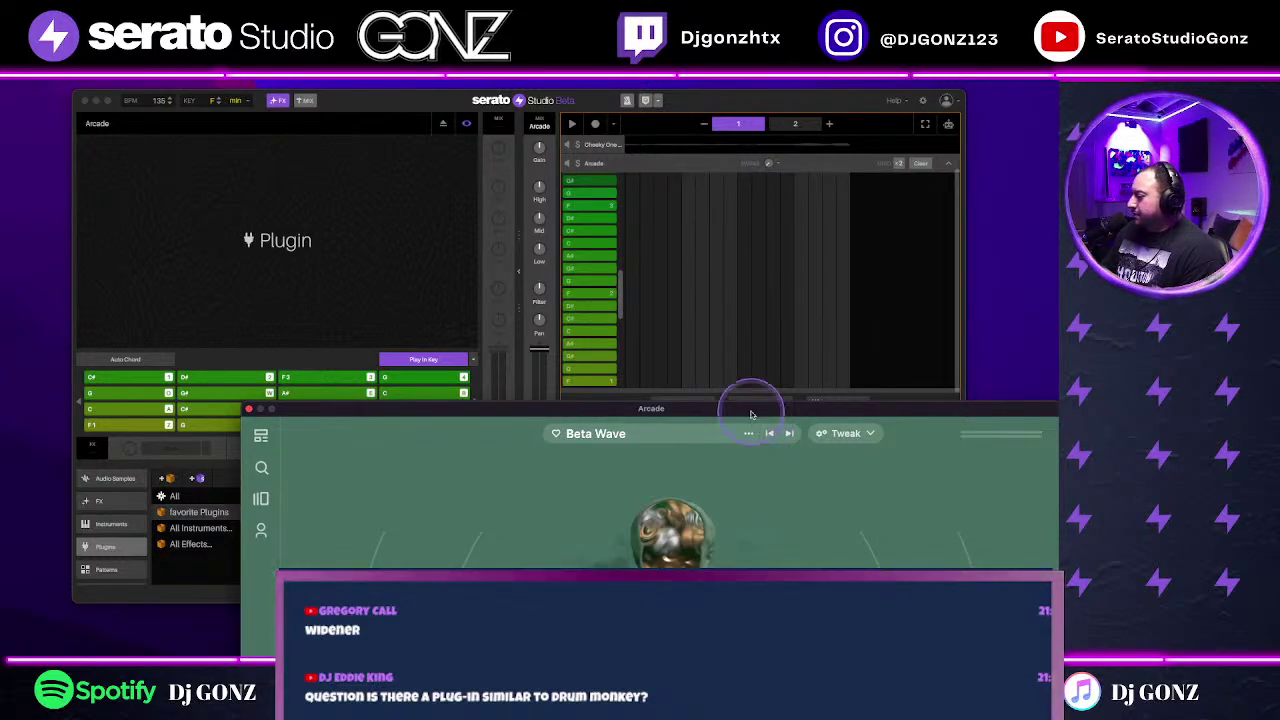
click(249, 409)
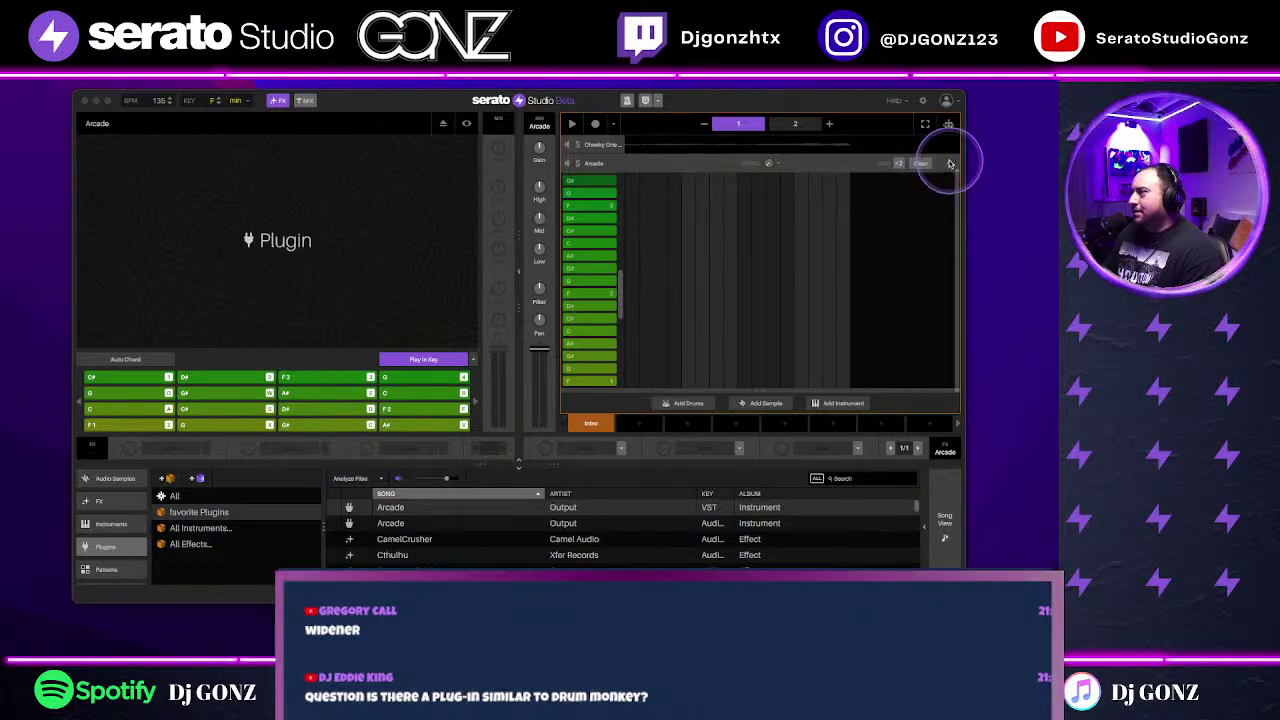
click(950, 163)
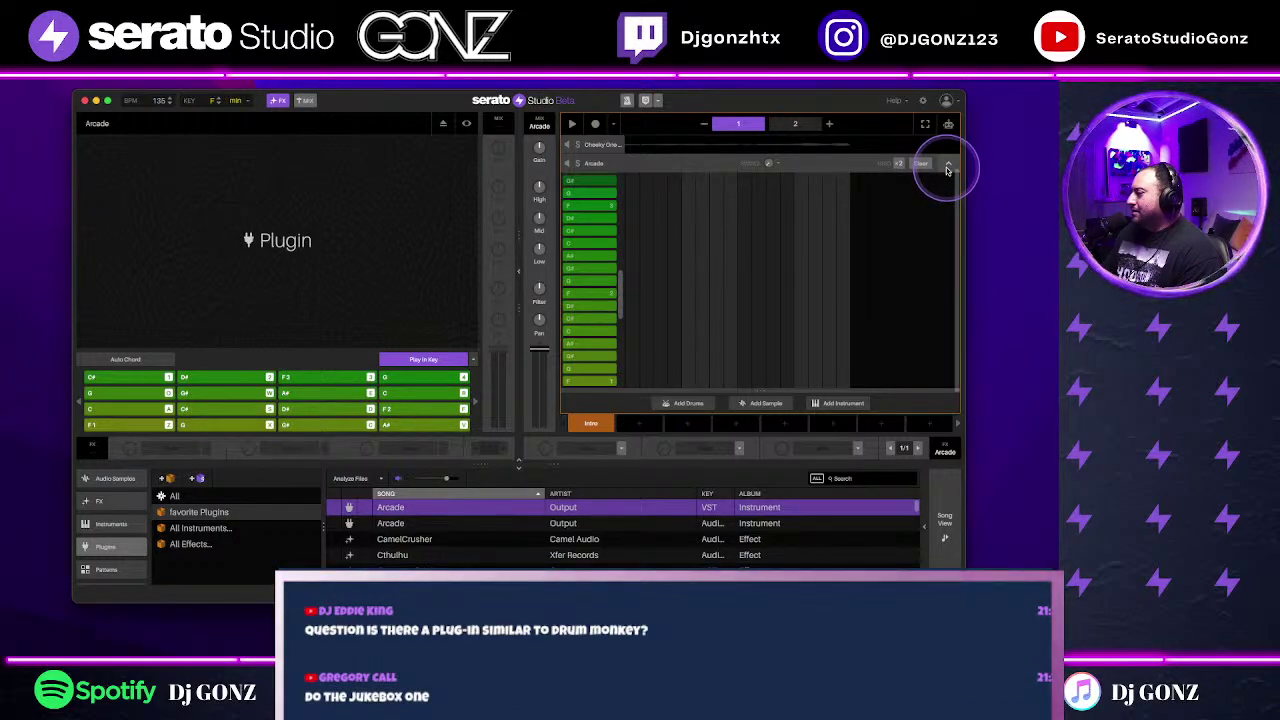
click(947, 167)
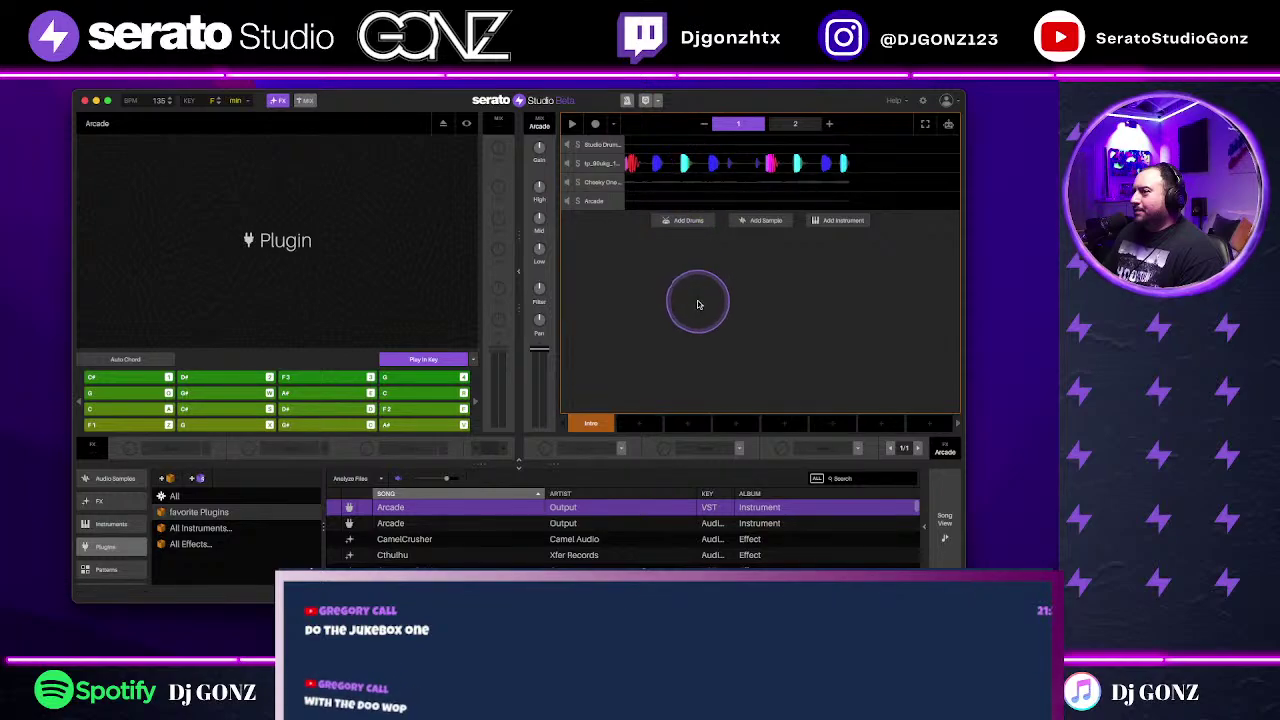
Step: Add a drum deck, generate and play a Trap pattern, then select Clean 909 Drum Kit
click(692, 222)
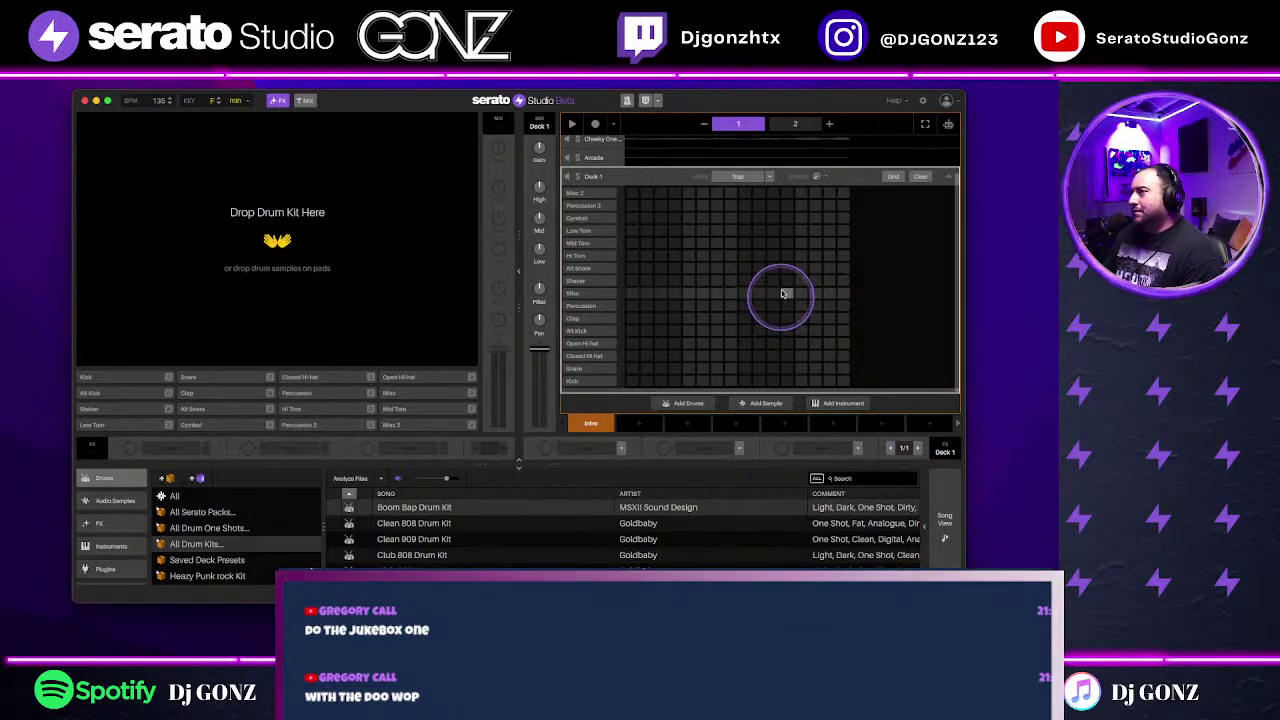
click(769, 176)
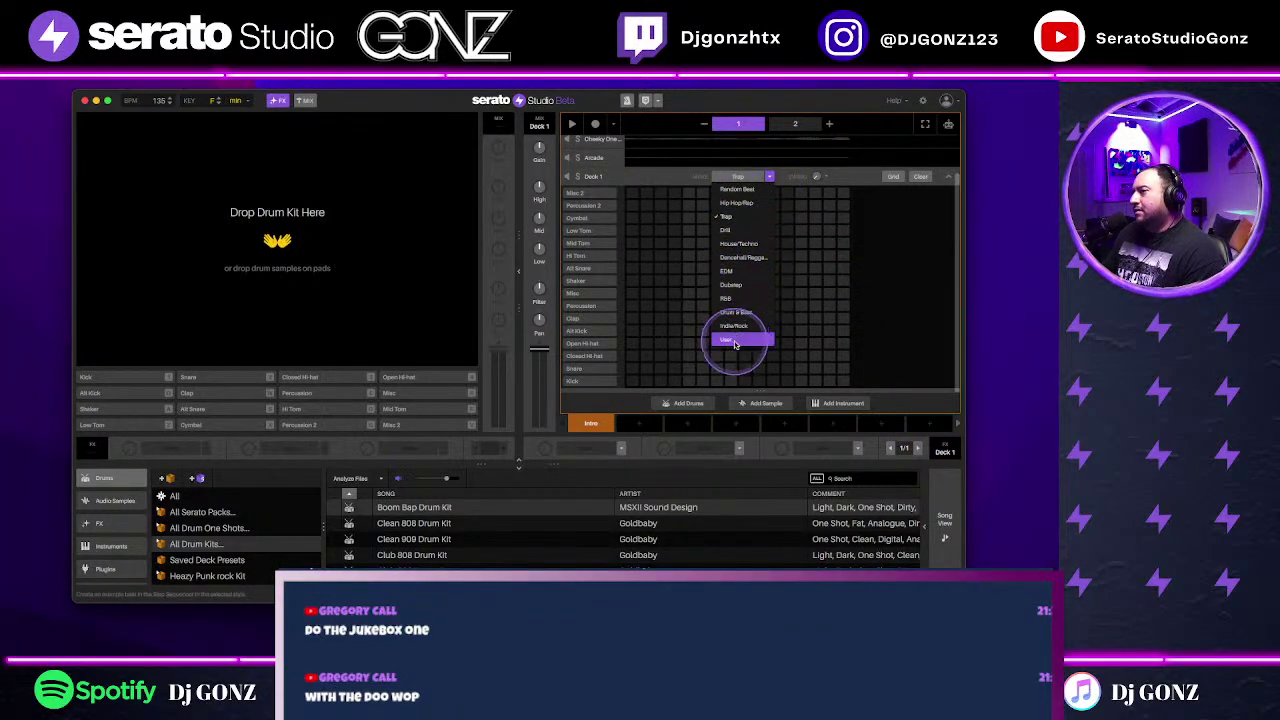
click(727, 218)
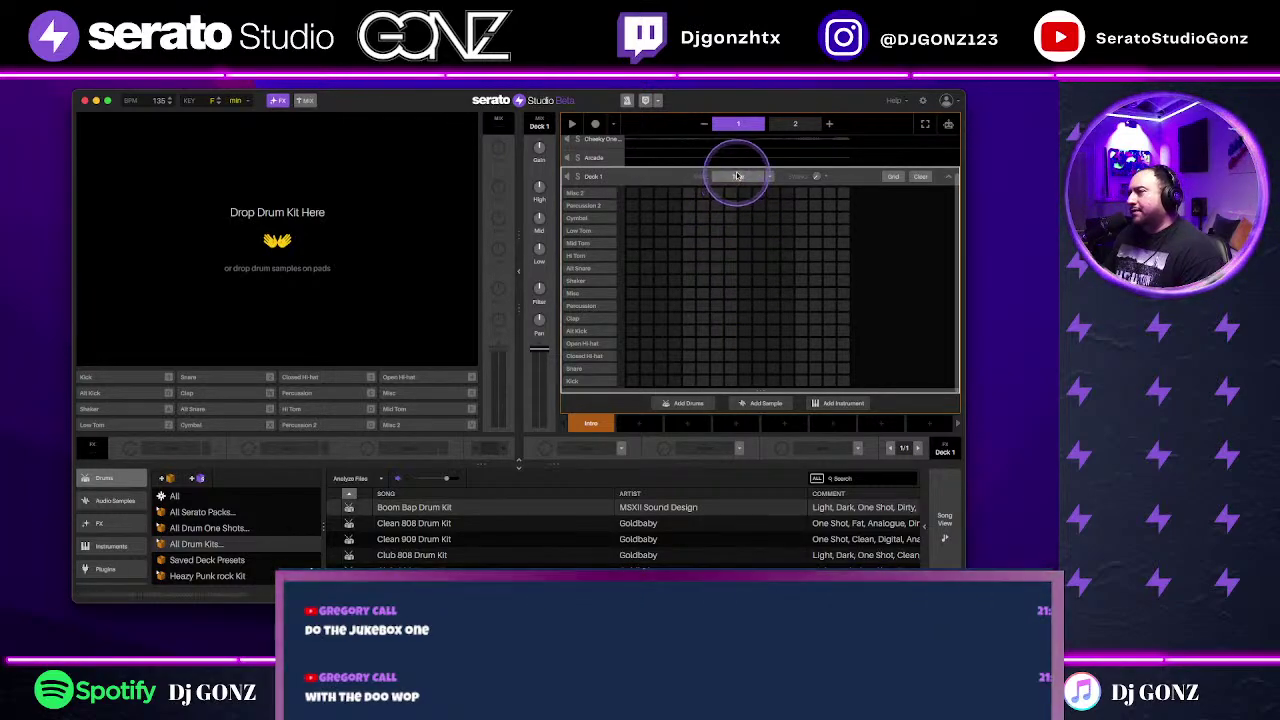
click(576, 177)
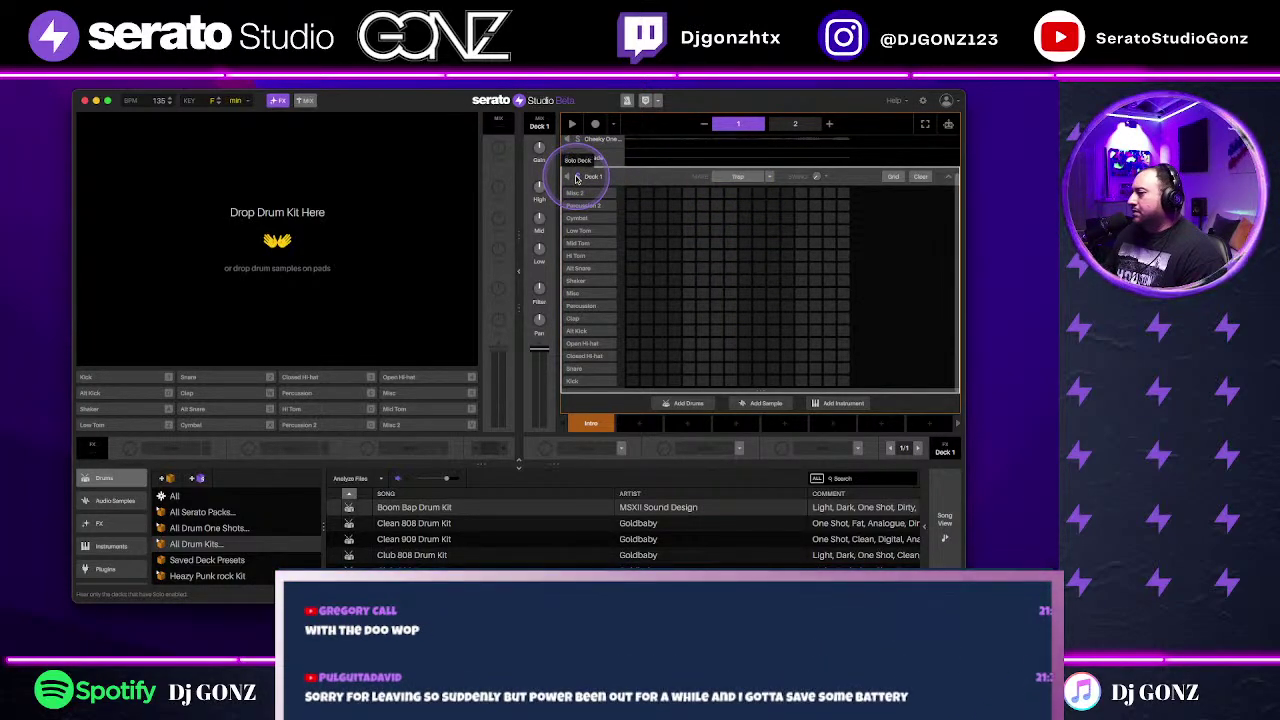
click(736, 180)
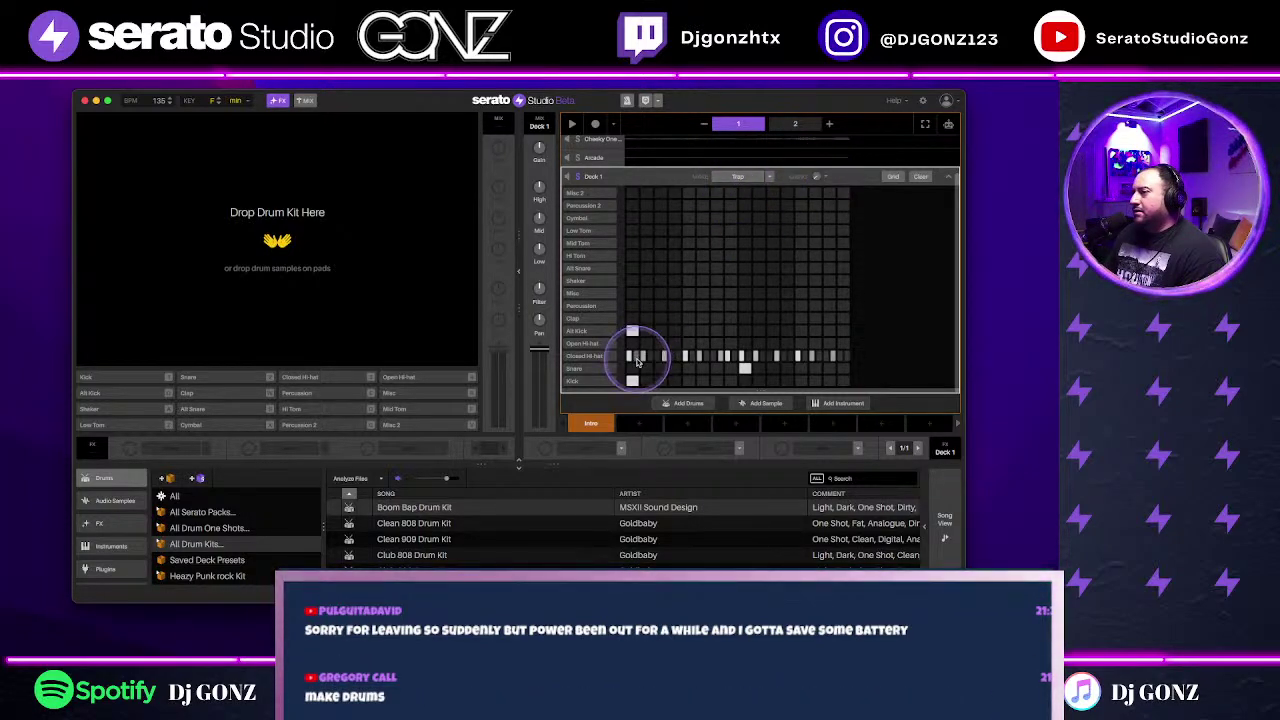
click(571, 124)
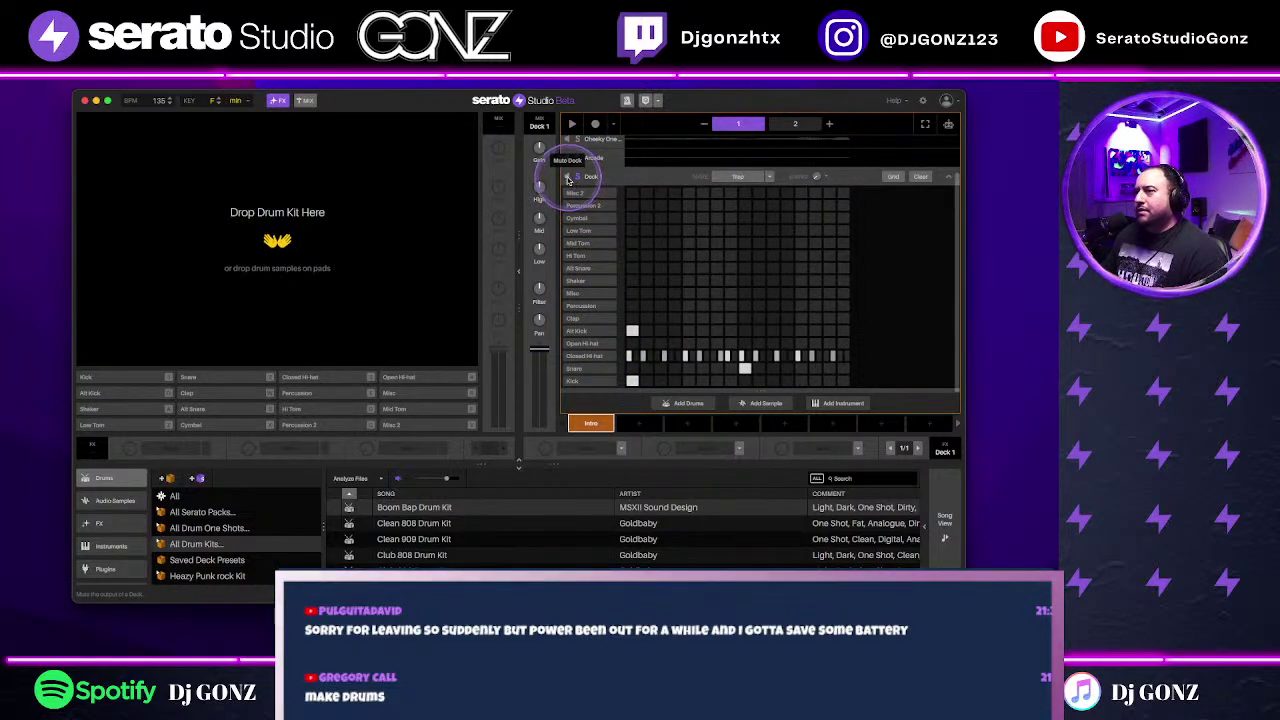
click(447, 541)
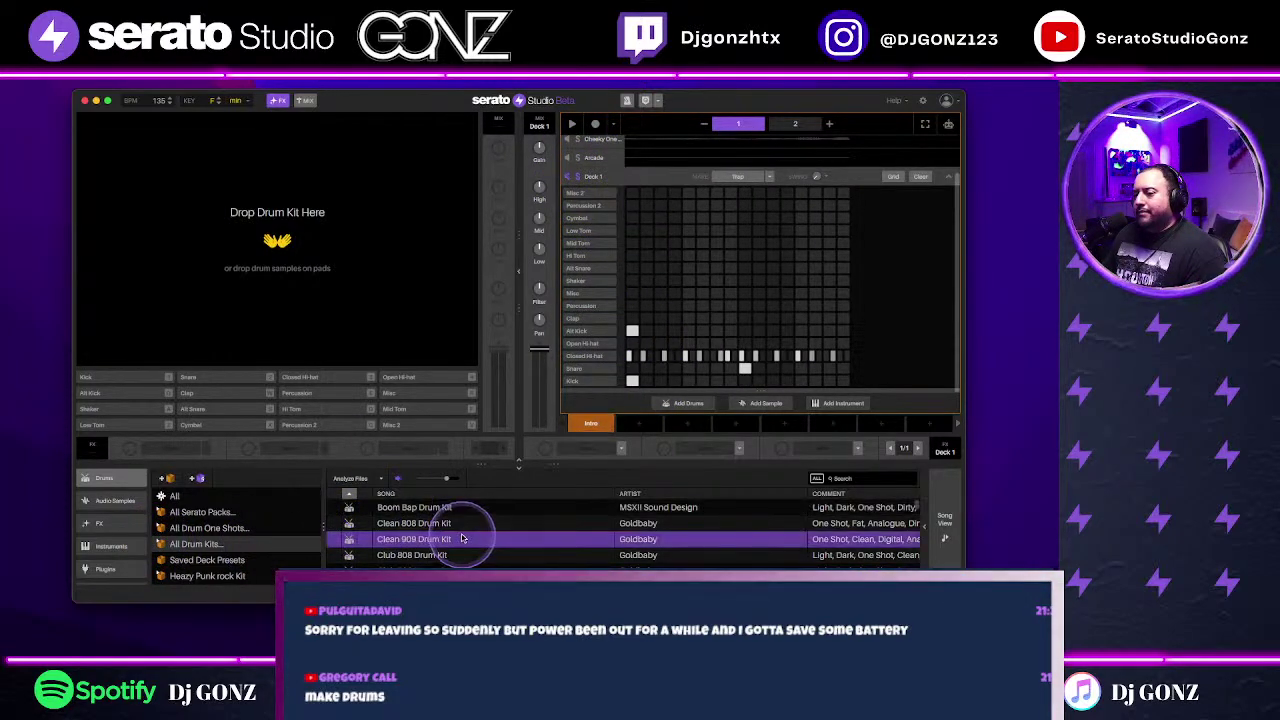
scroll(503, 554, down, 10)
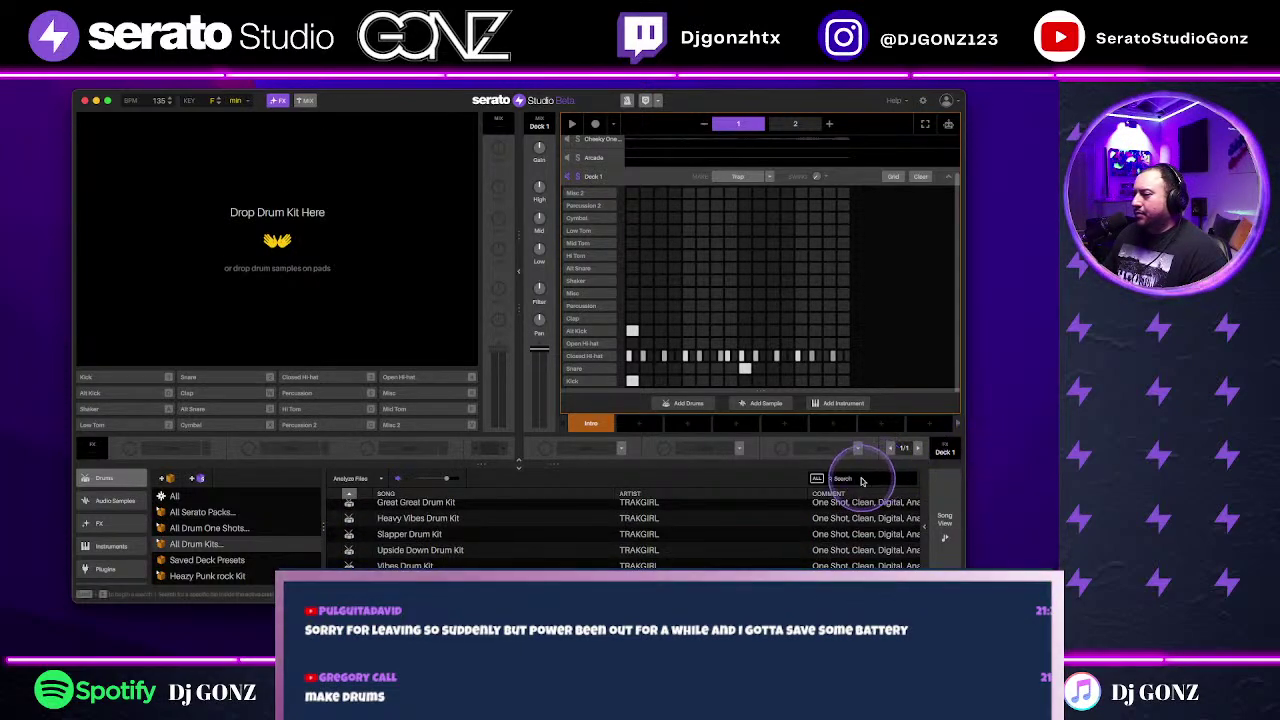
Step: Search 'deca' and drag Decap's Dirty Drum Kit onto the new drum deck
text(deca)
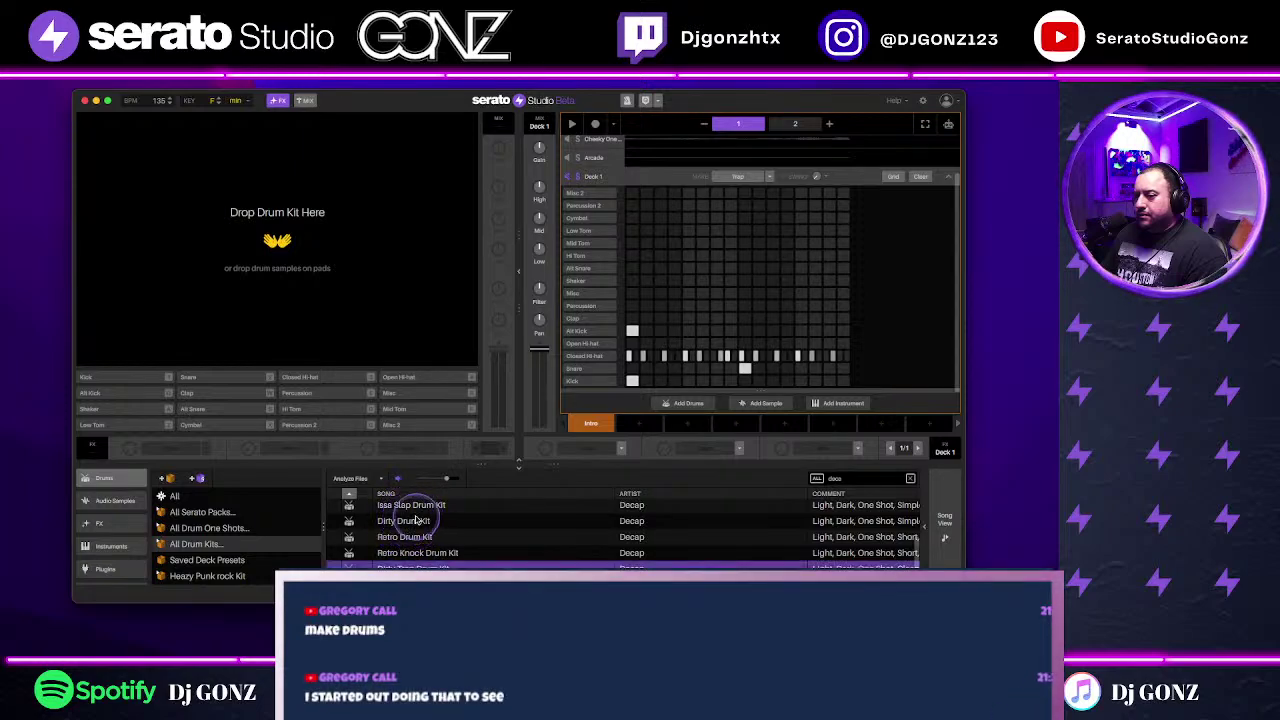
scroll(450, 520, up, 1)
click(452, 523)
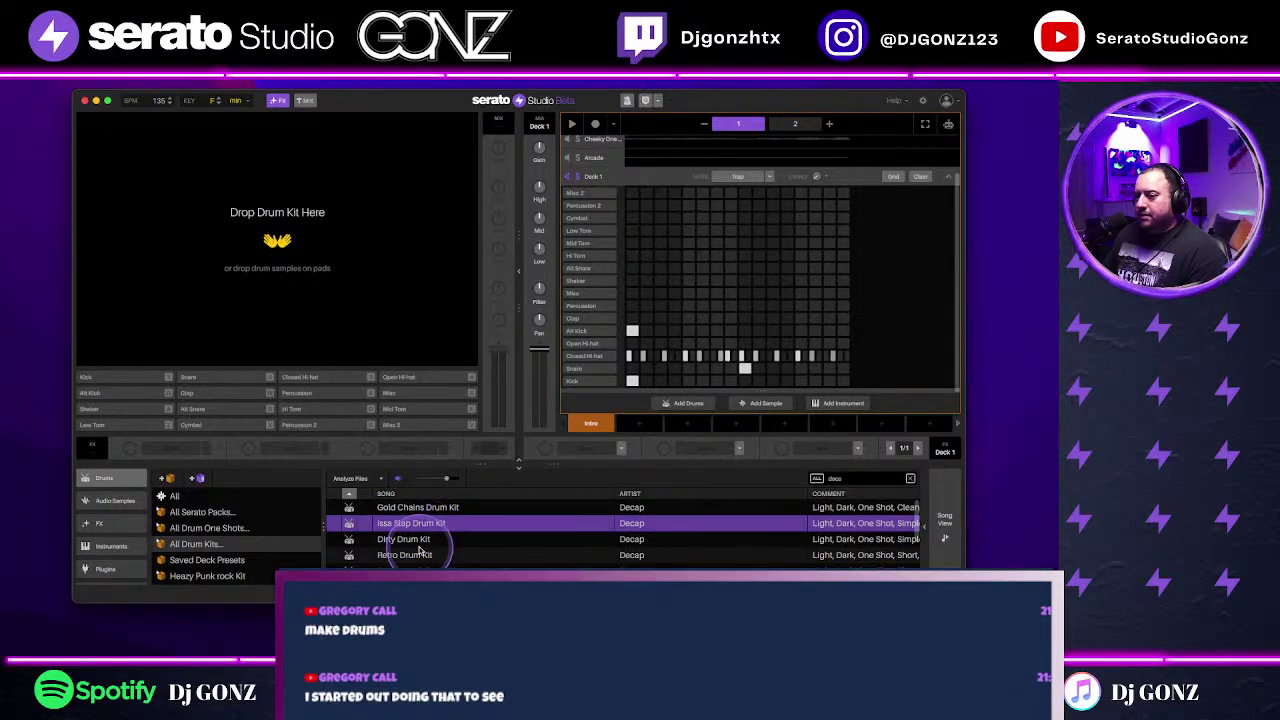
drag(455, 540, 417, 391)
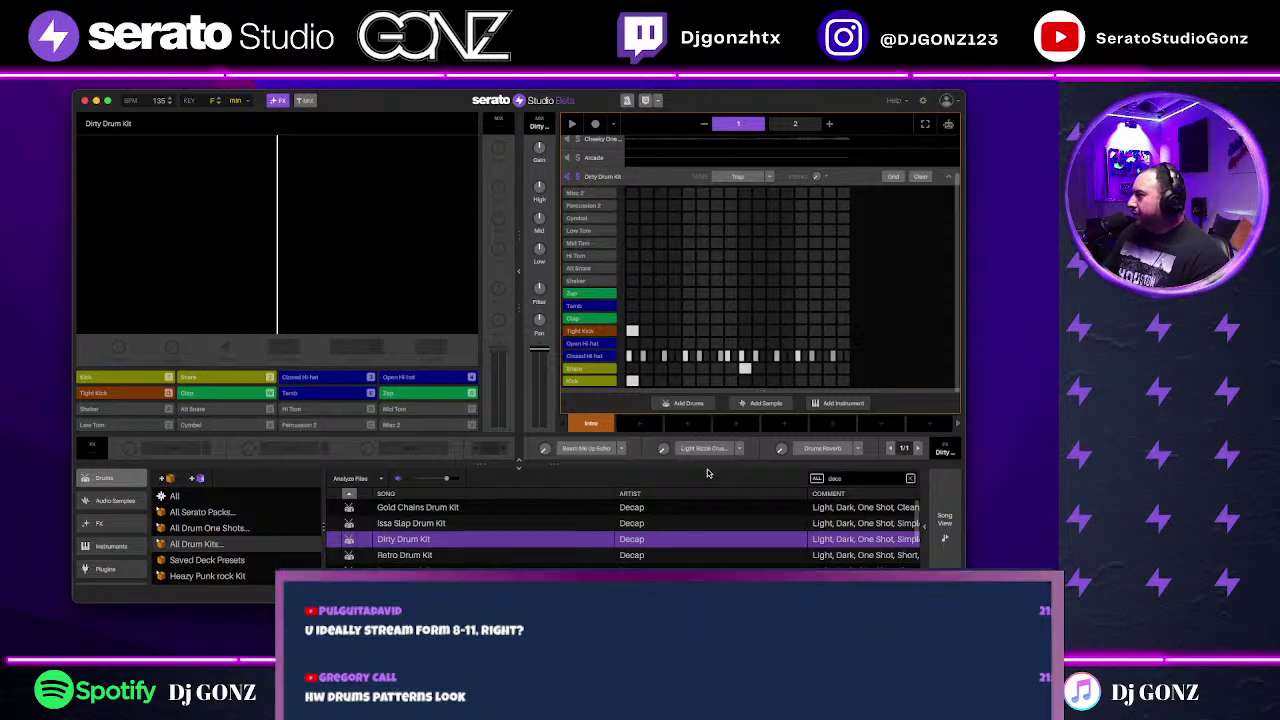
Step: Play the Dirty Drum Kit deck's Trap beat, stop it, then play the new pattern again
click(725, 459)
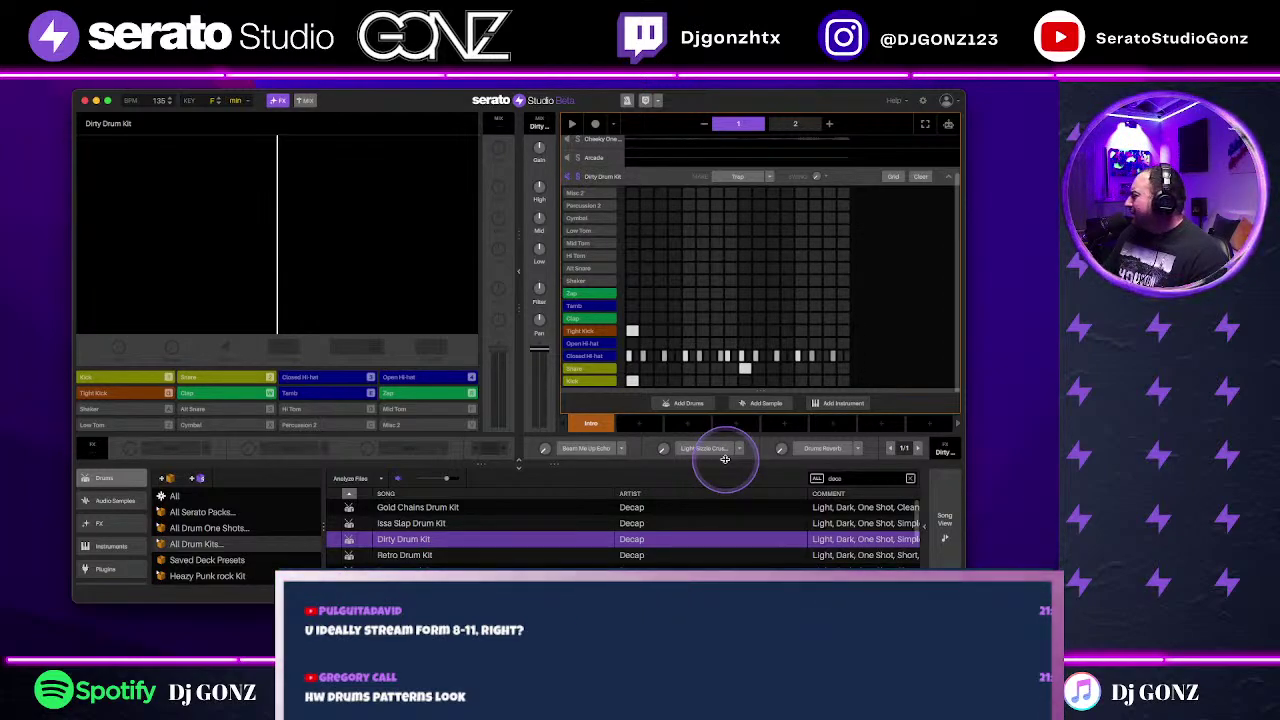
key(space)
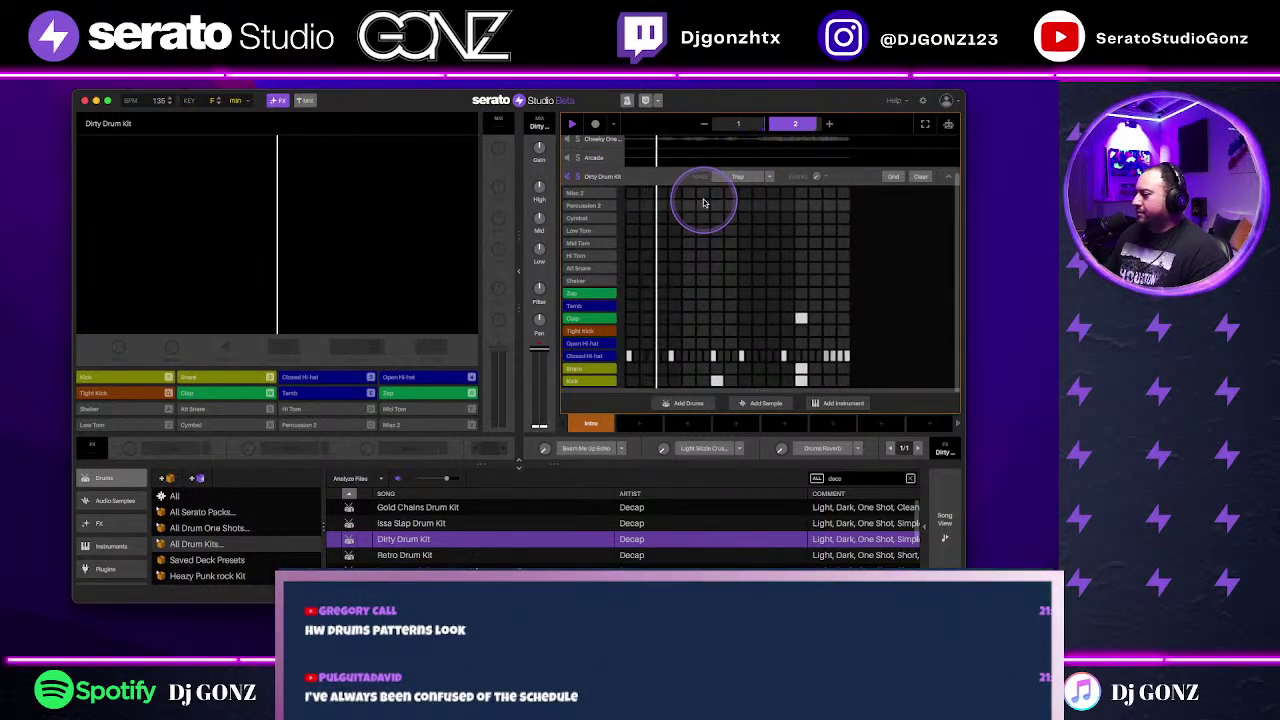
key(space)
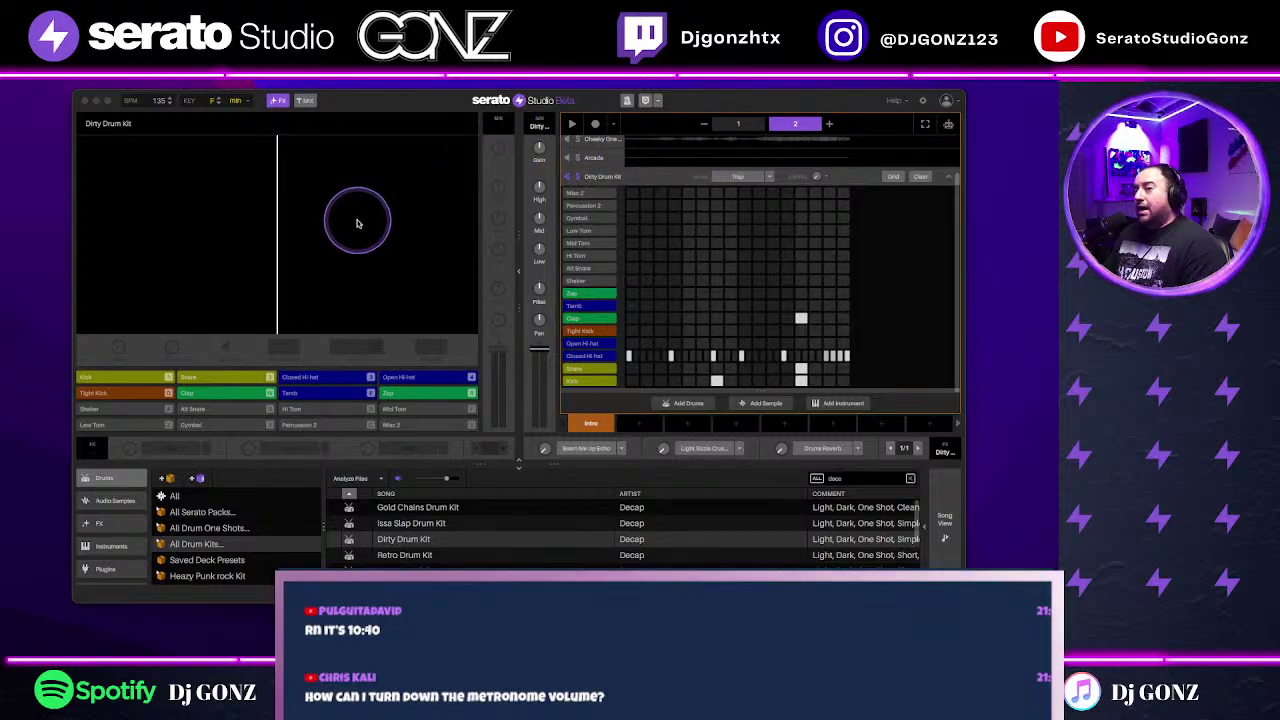
click(628, 101)
key(space)
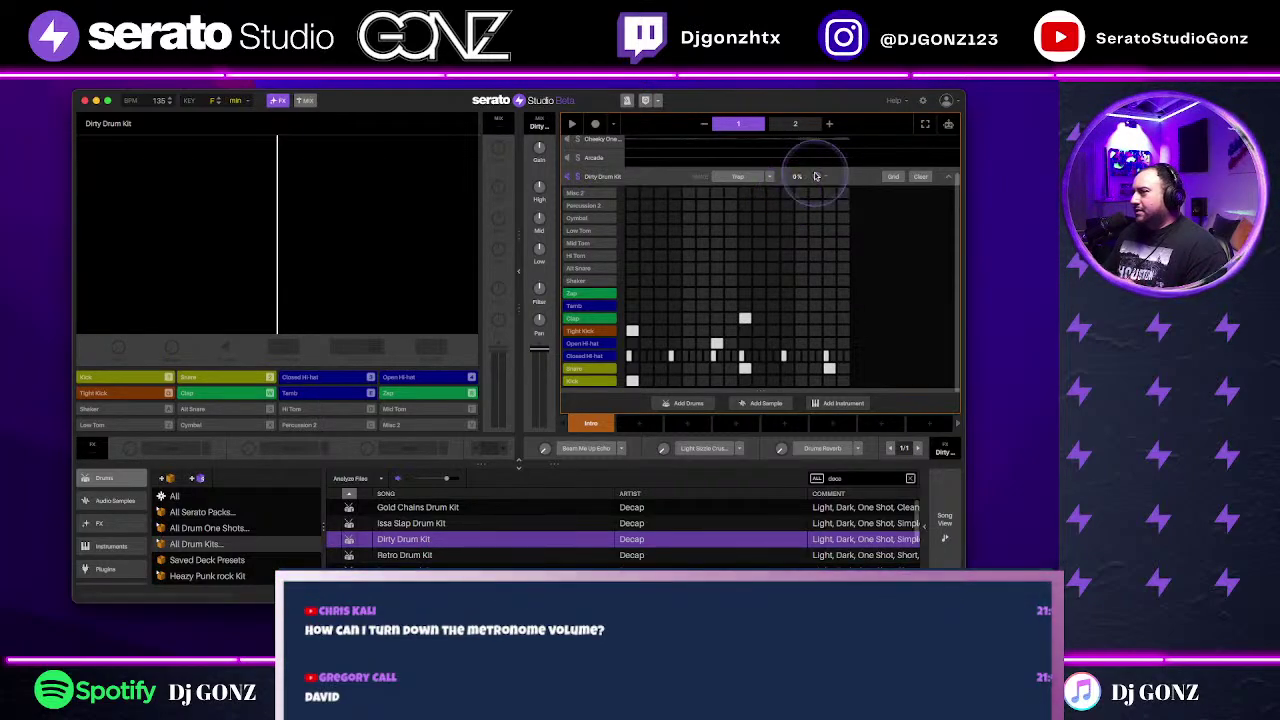
Step: Clear the pattern and program Closed Hi hat steps while the sequencer plays
click(919, 176)
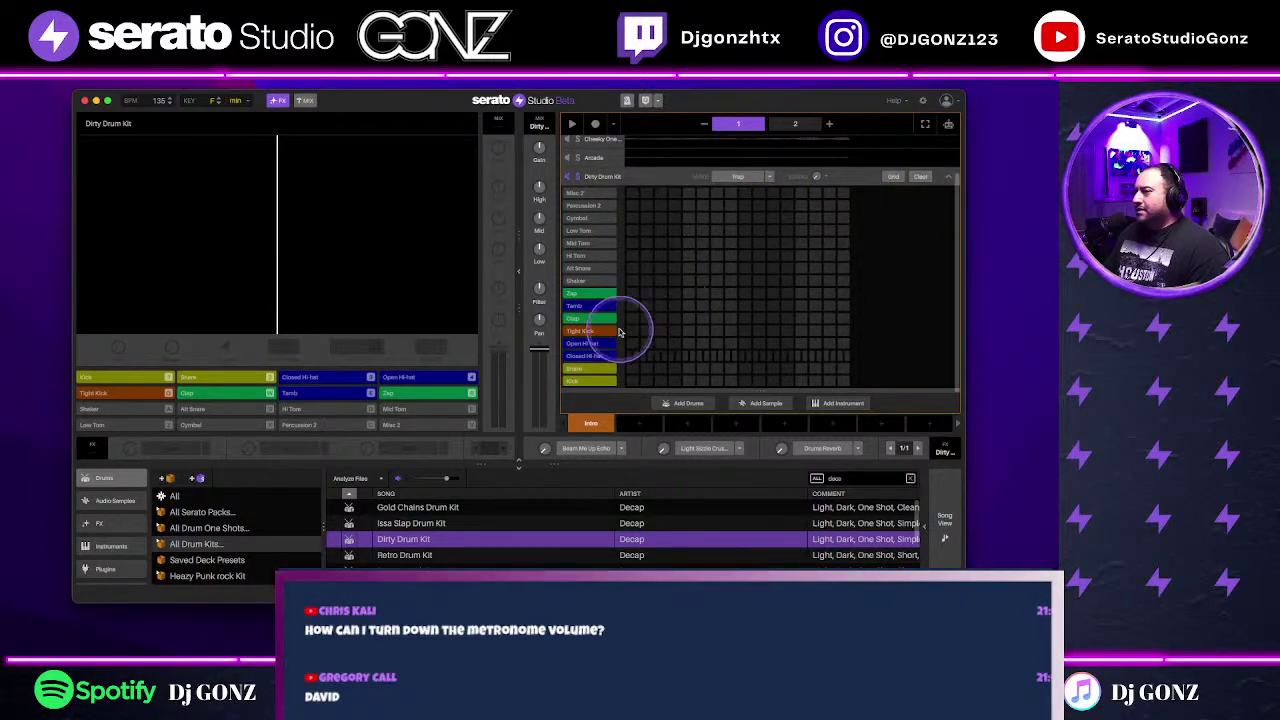
click(598, 355)
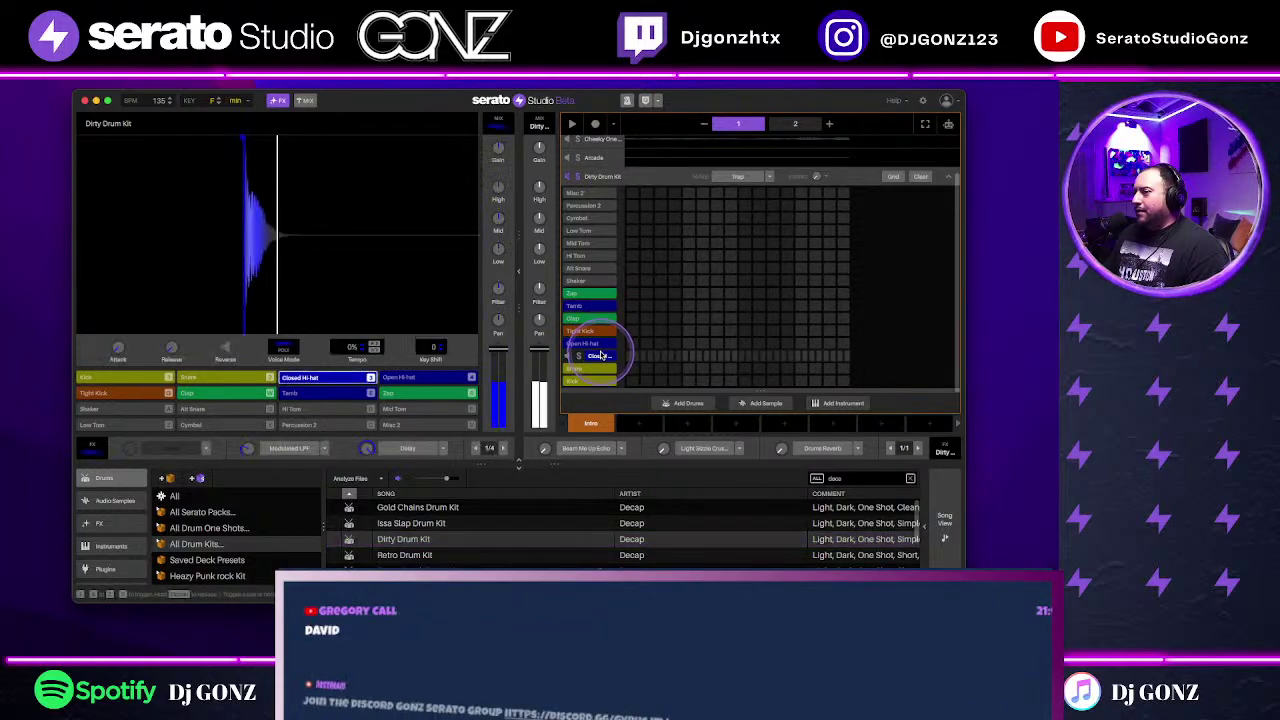
click(686, 356)
key(space)
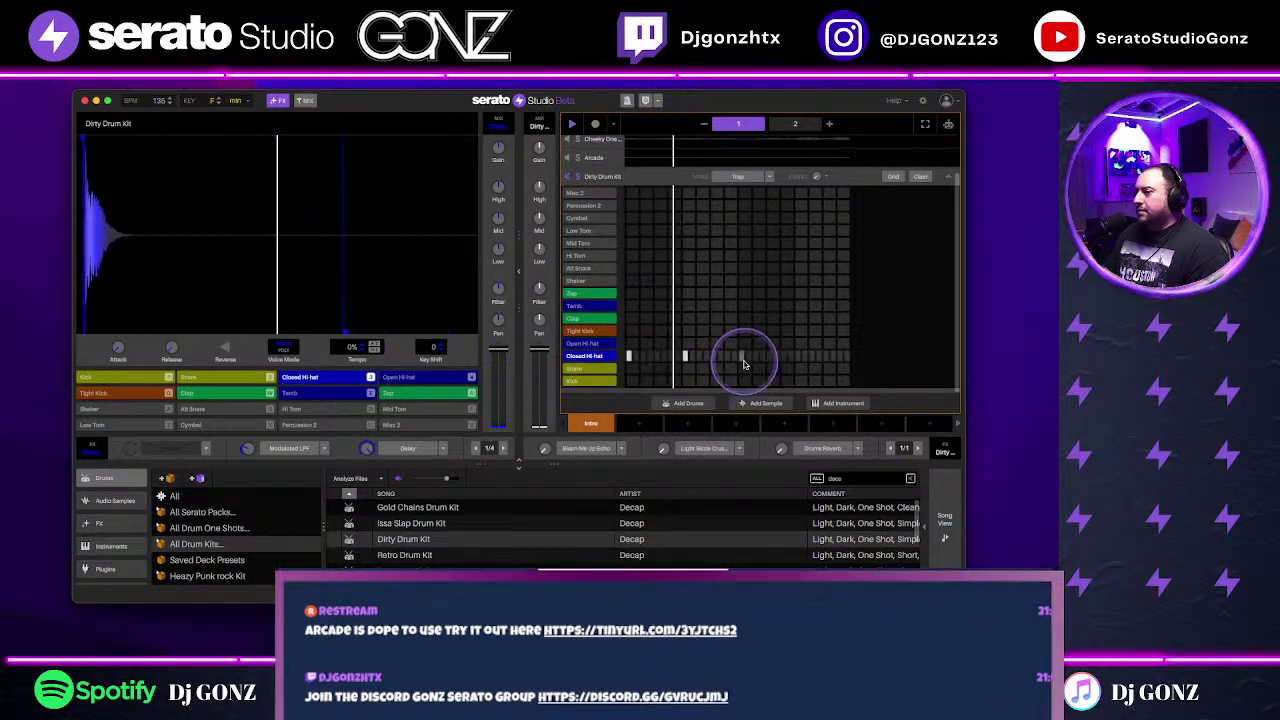
click(797, 356)
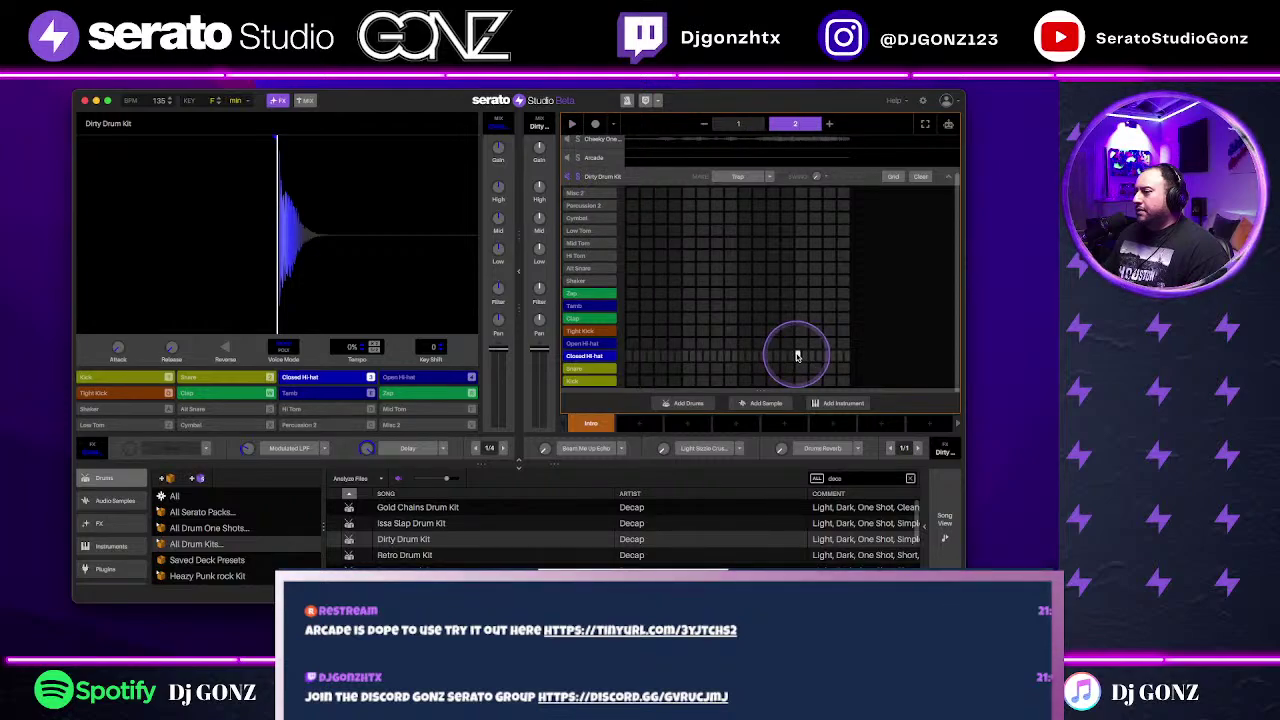
click(741, 356)
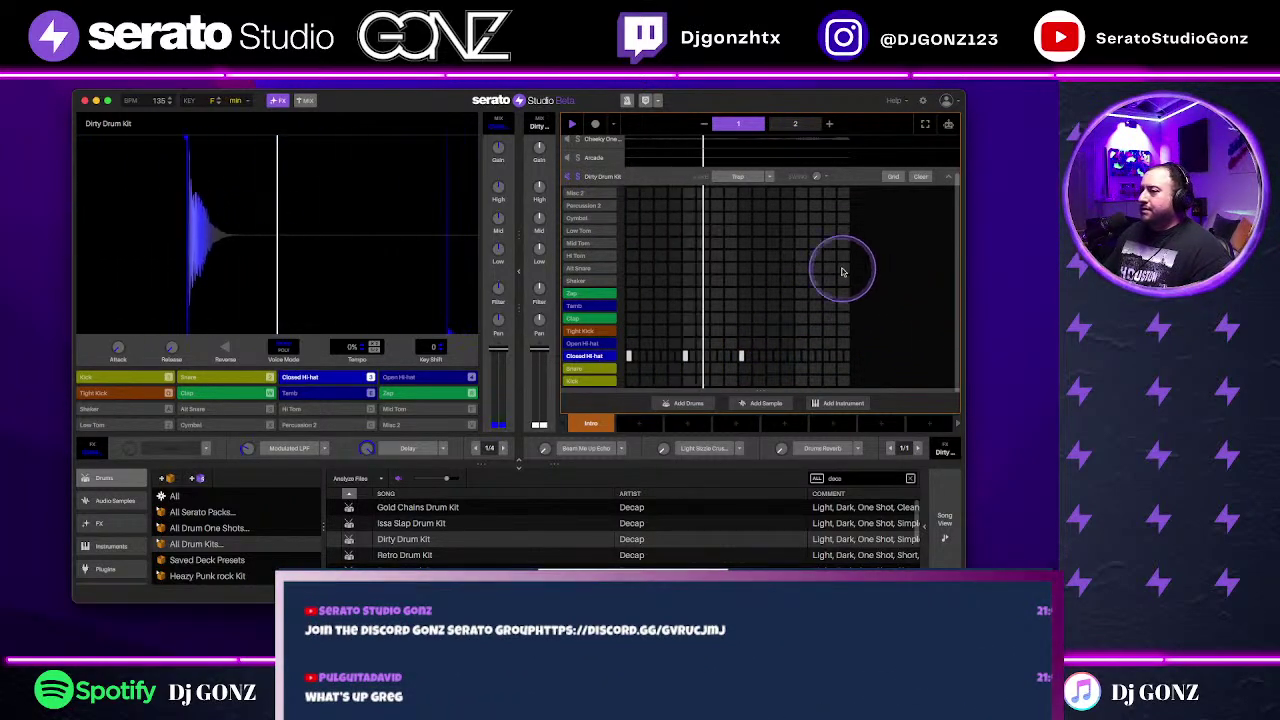
Step: Toggle the metronome on and off around another hi-hat step, then clear the hi-hat steps
click(627, 100)
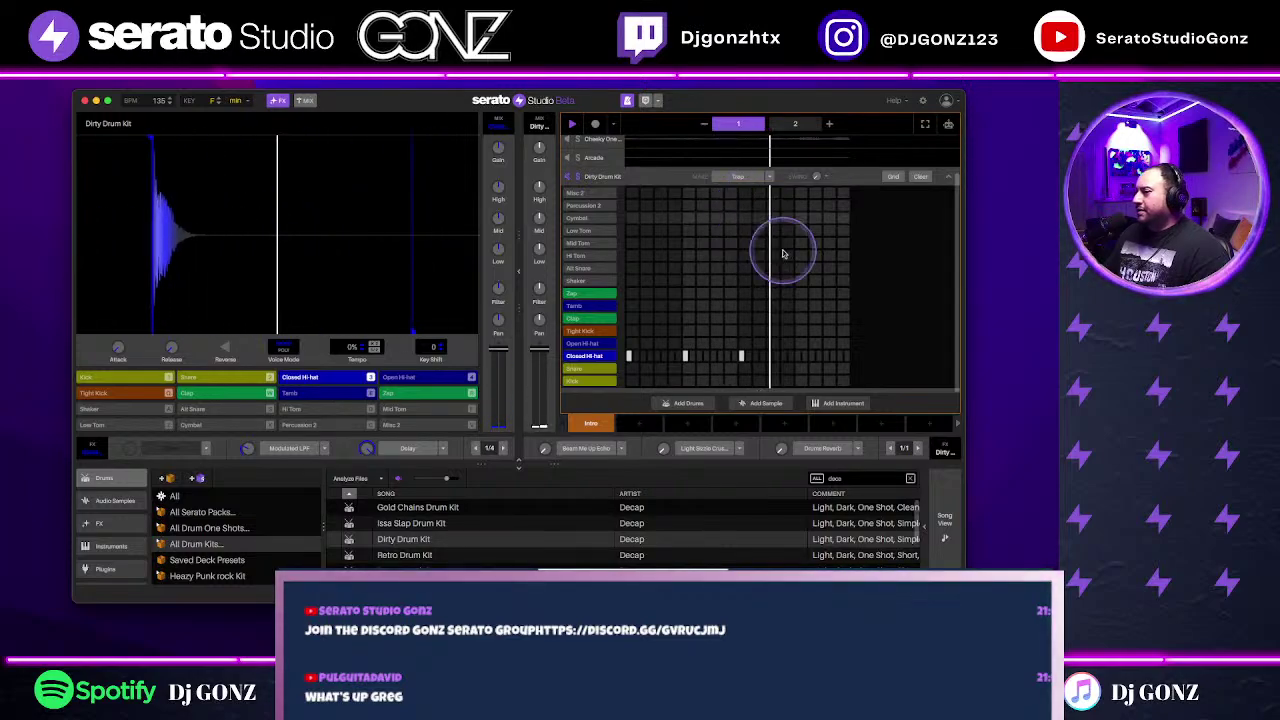
click(797, 356)
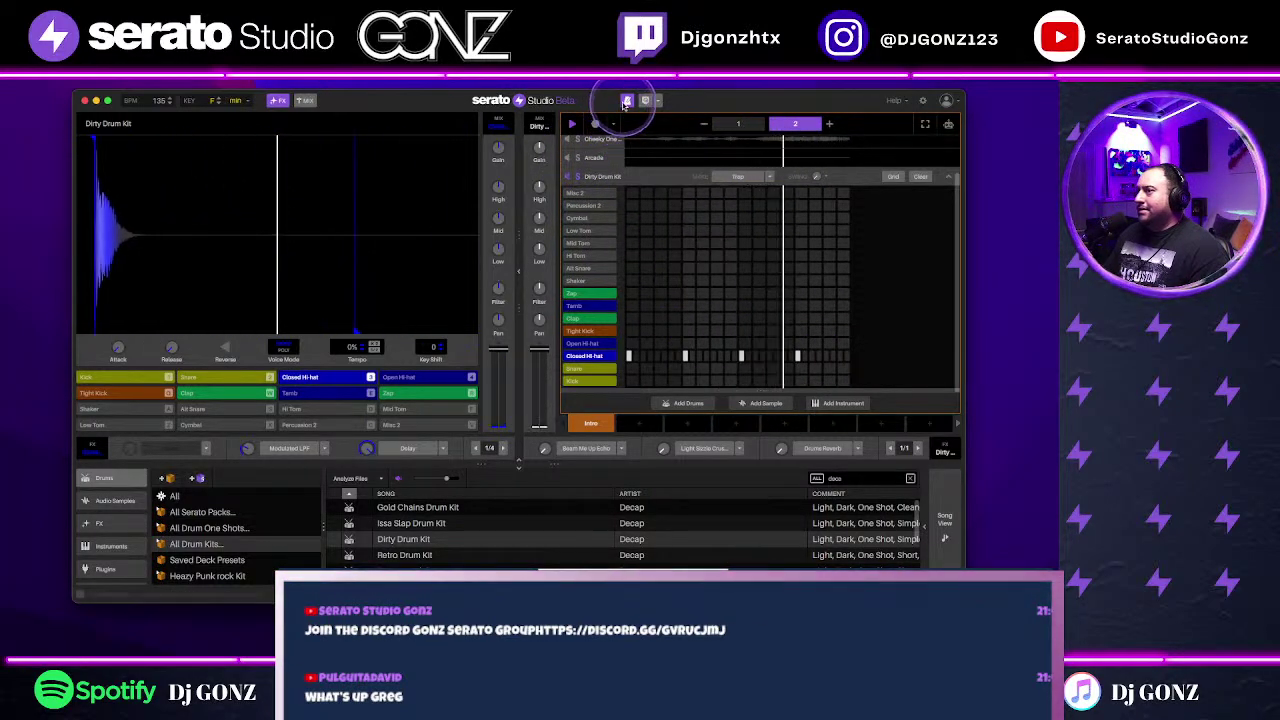
click(620, 100)
click(843, 255)
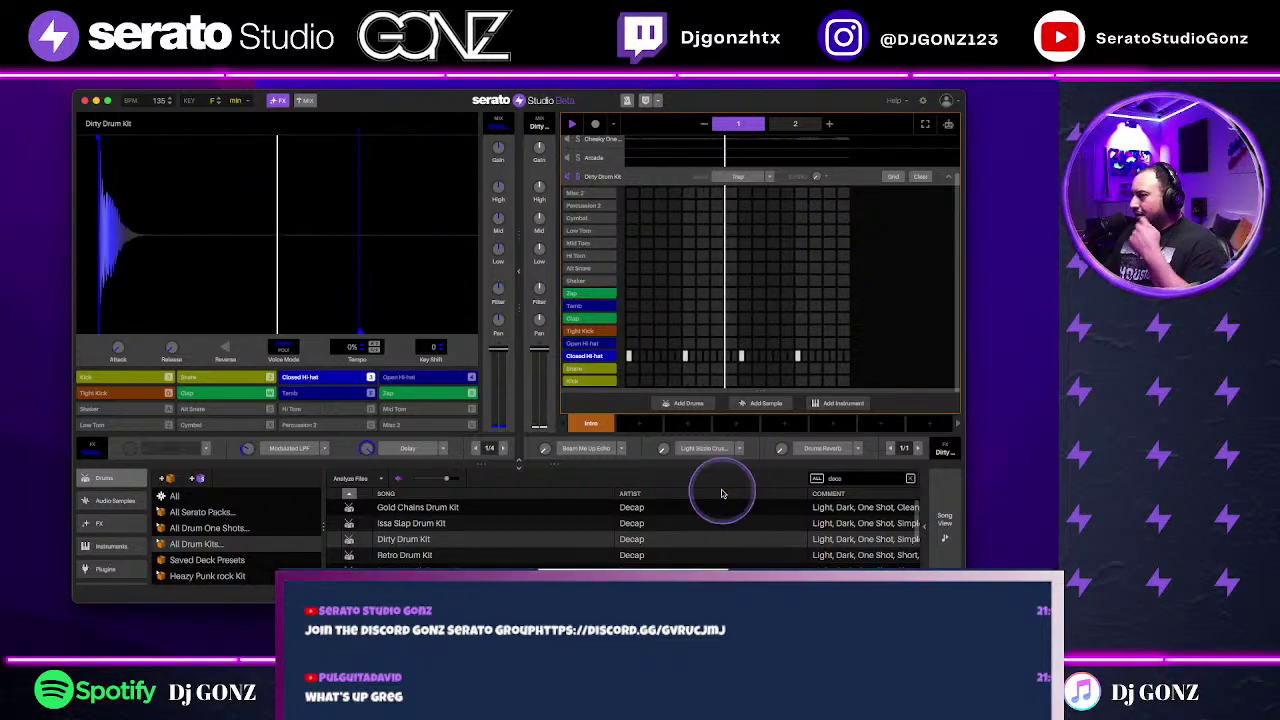
click(918, 175)
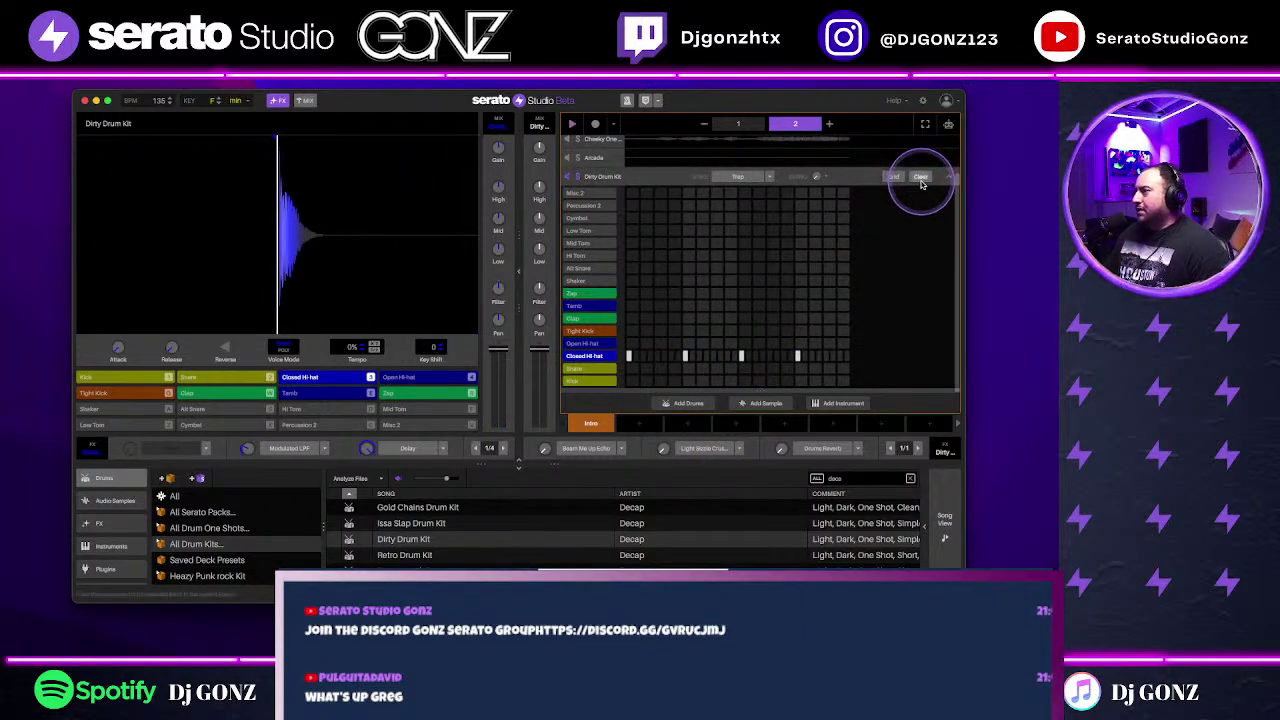
Step: Fill the Closed Hi hat row with quarter notes, add a first-step kick and a snare run
right_click(600, 357)
mouse_move(630, 361)
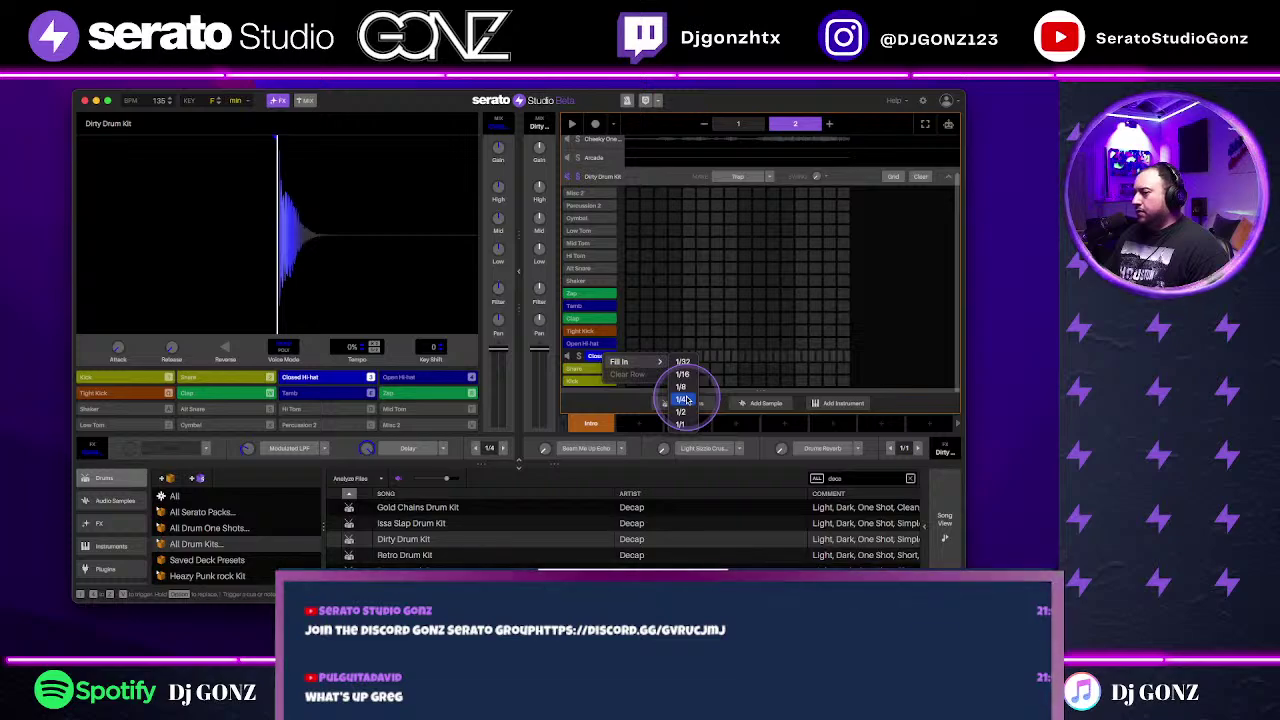
click(682, 399)
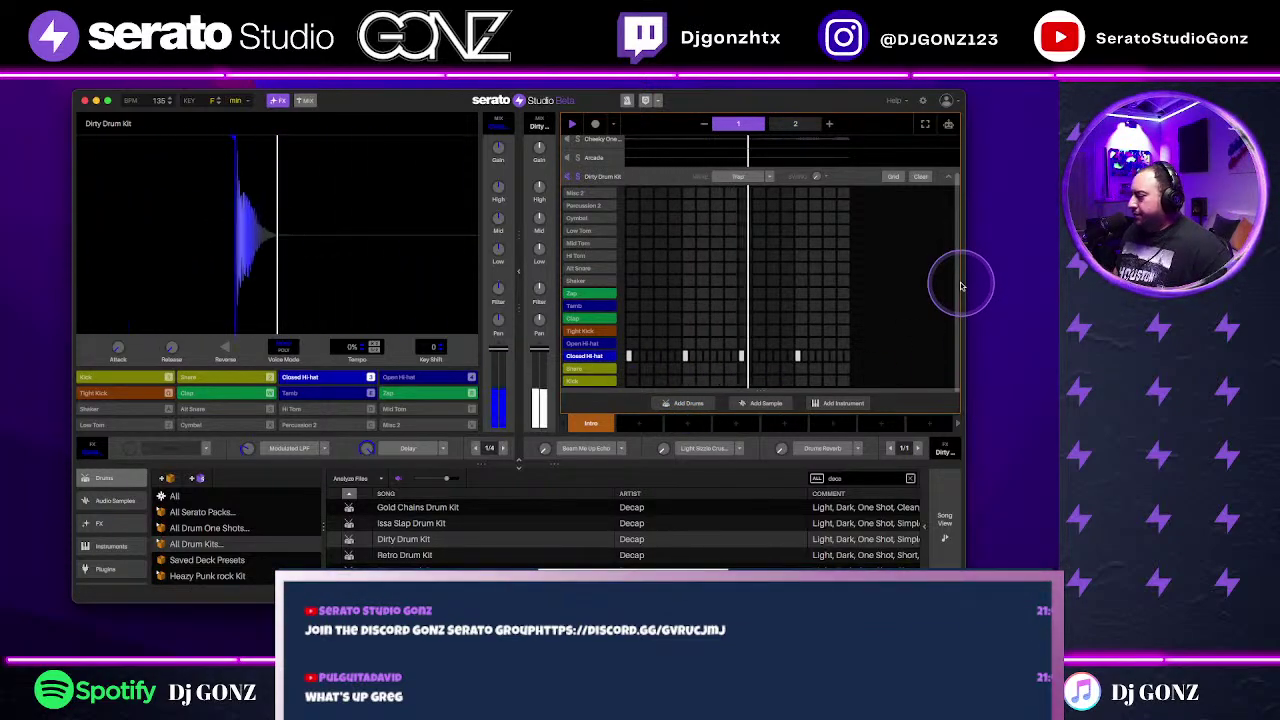
click(632, 381)
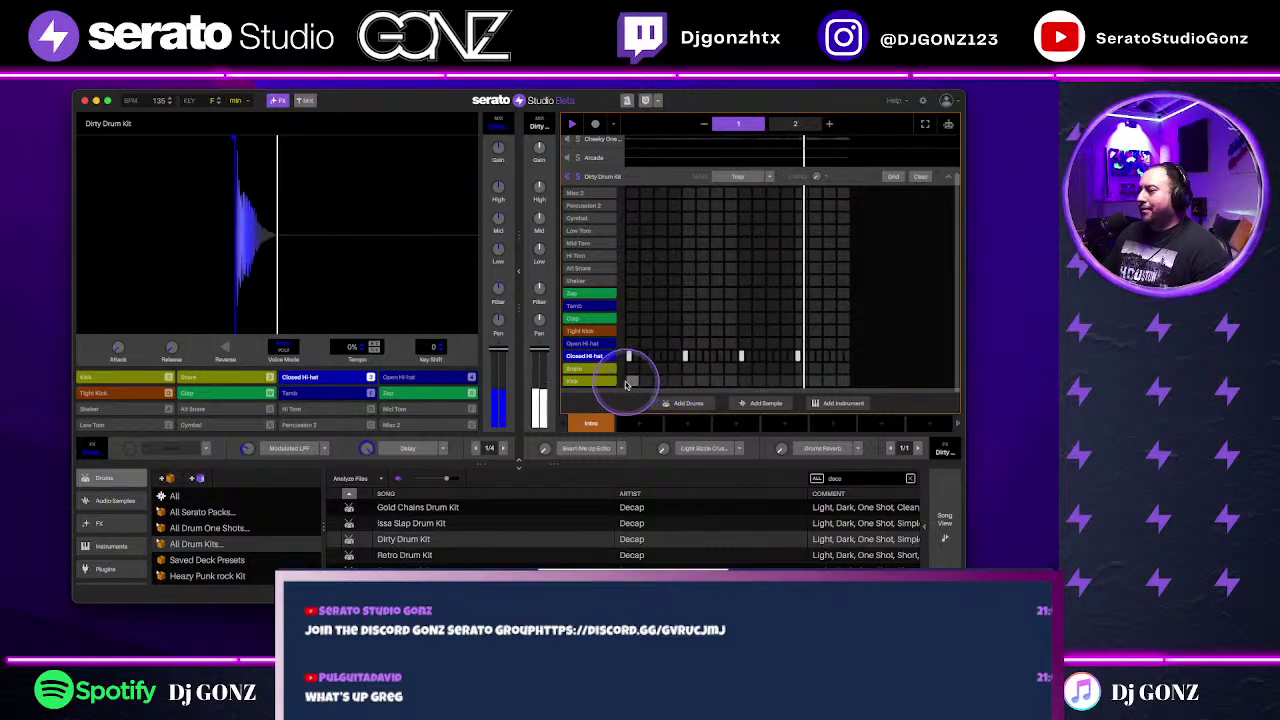
mouse_move(684, 368)
mouse_down()
mouse_move(723, 371)
mouse_move(693, 370)
mouse_up()
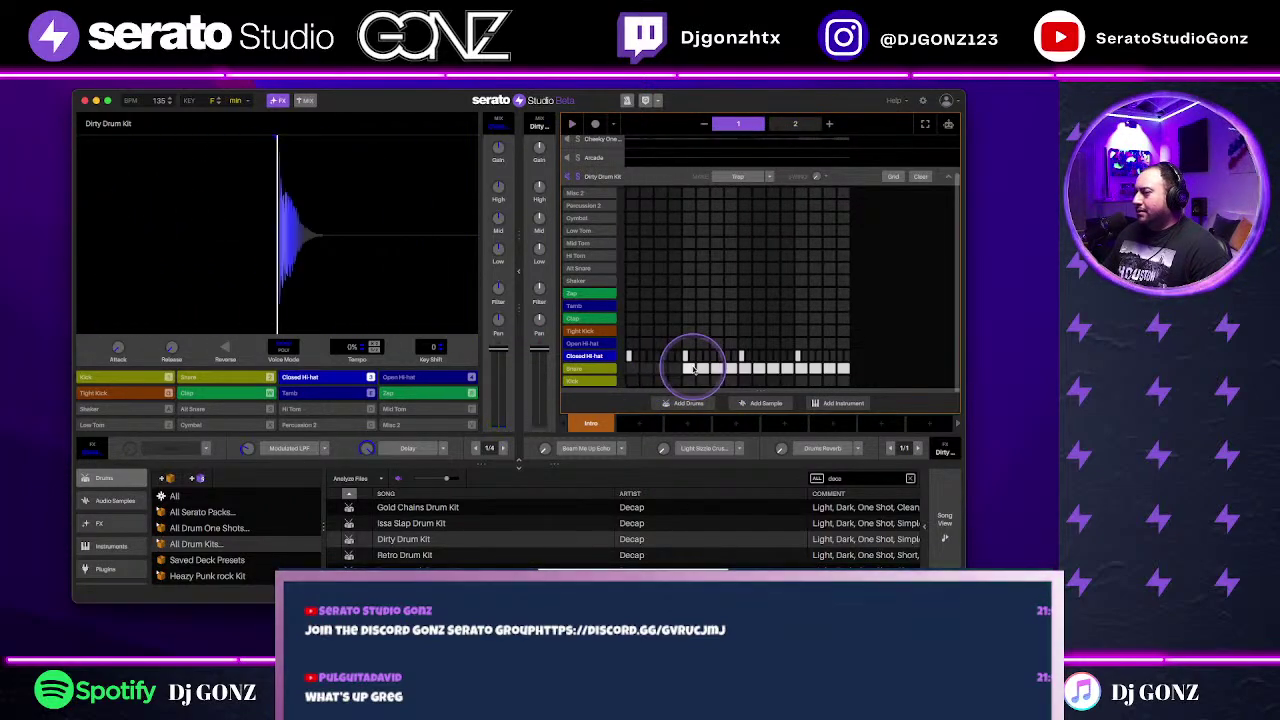
Step: Clear every step and load the Trap example beat, with the tempo at 135 BPM
click(918, 176)
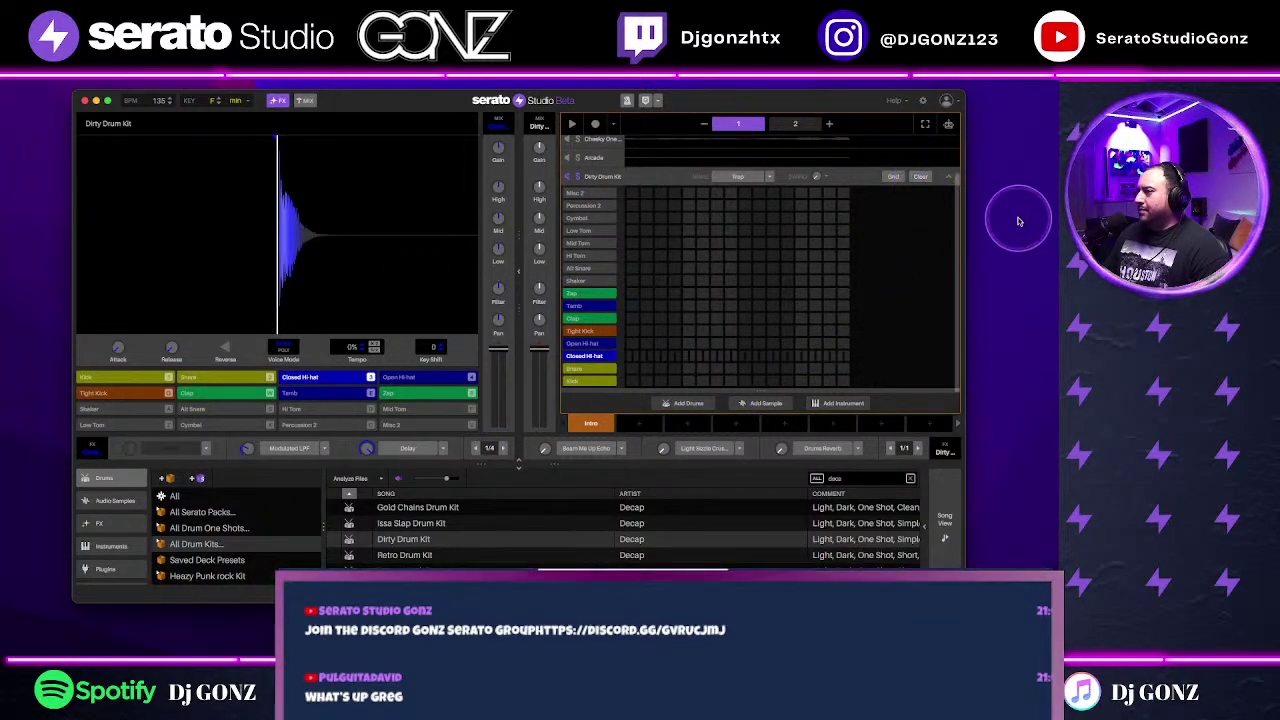
click(742, 176)
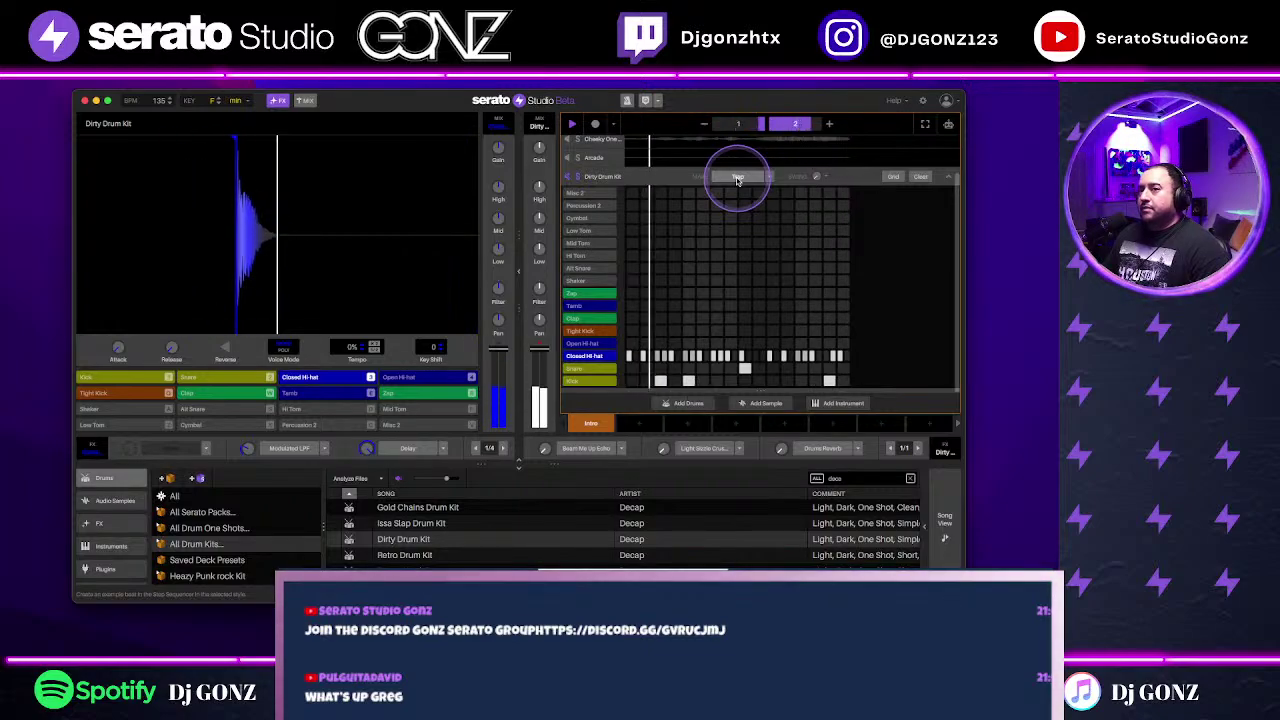
scroll(160, 102, down, 2)
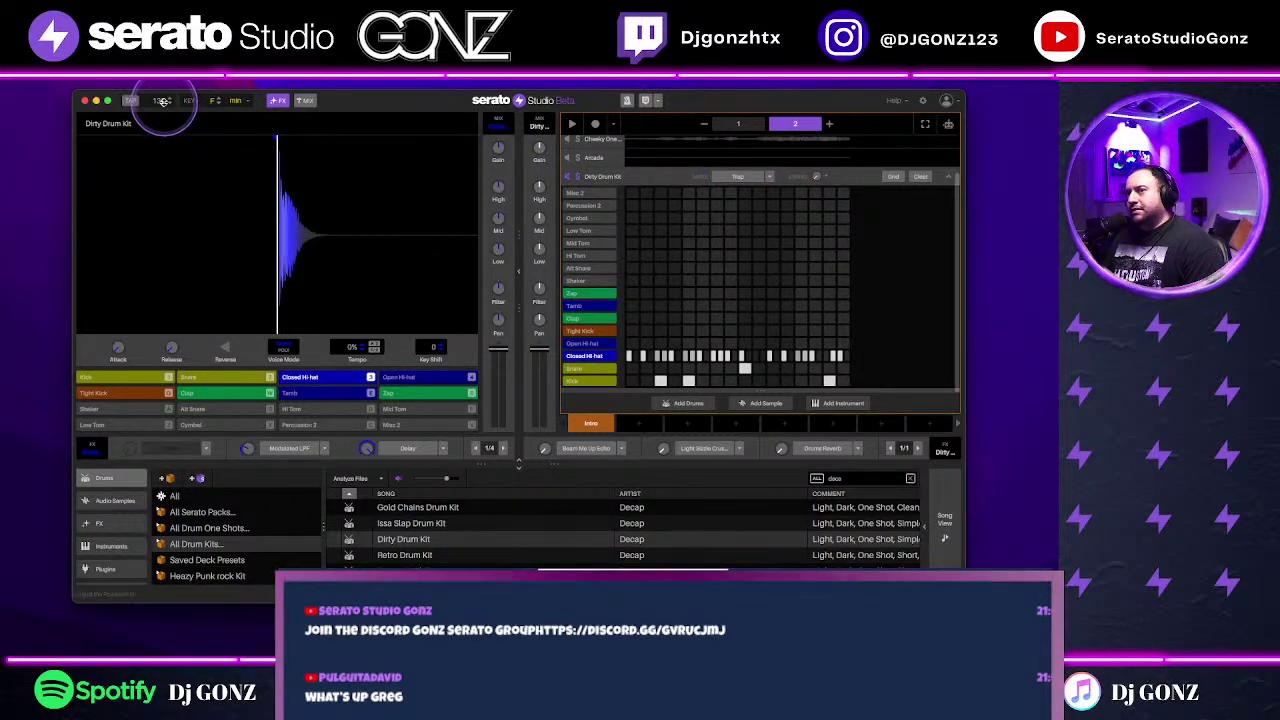
scroll(160, 102, down, 4)
scroll(160, 102, down, 7)
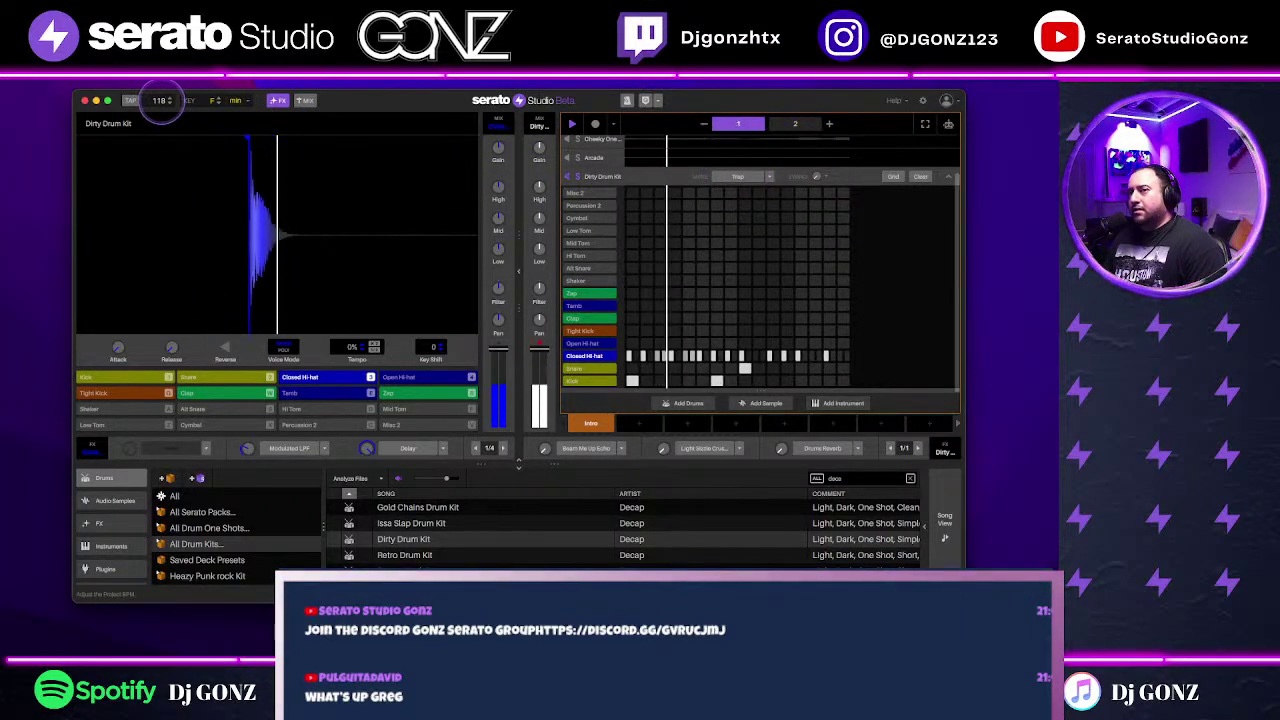
scroll(160, 102, up, 15)
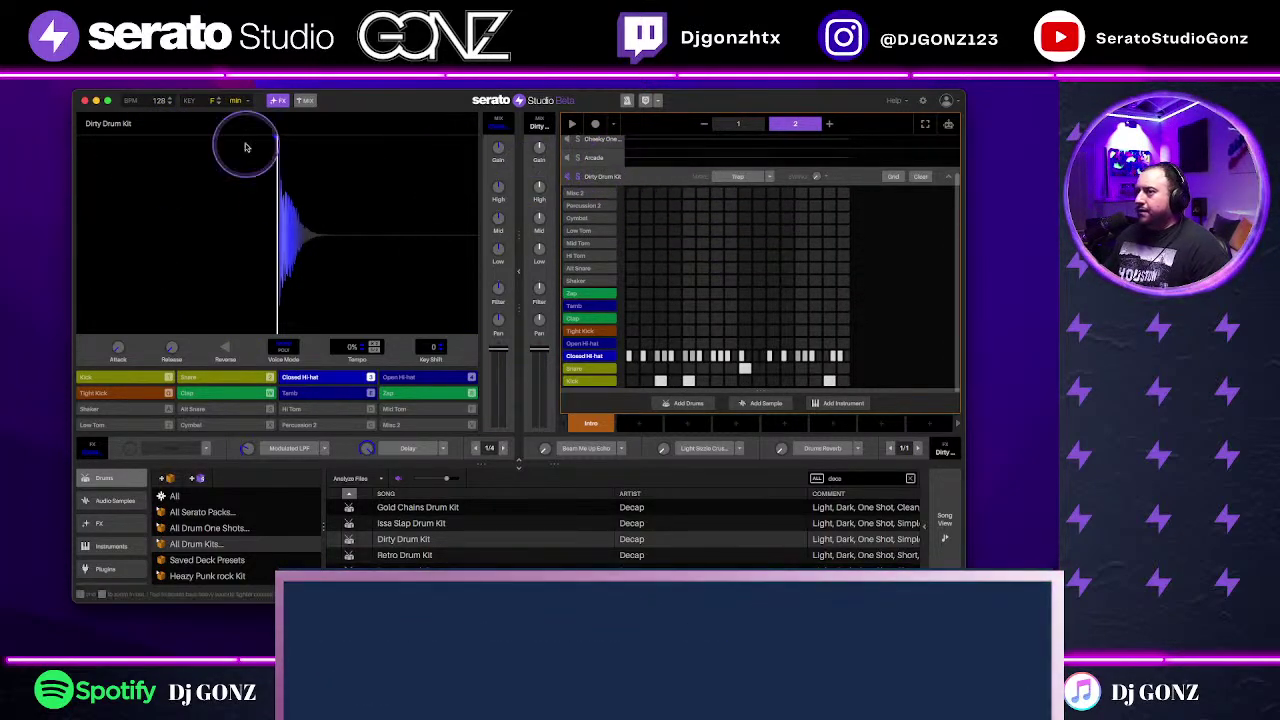
scroll(160, 102, up, 1)
scroll(160, 102, up, 6)
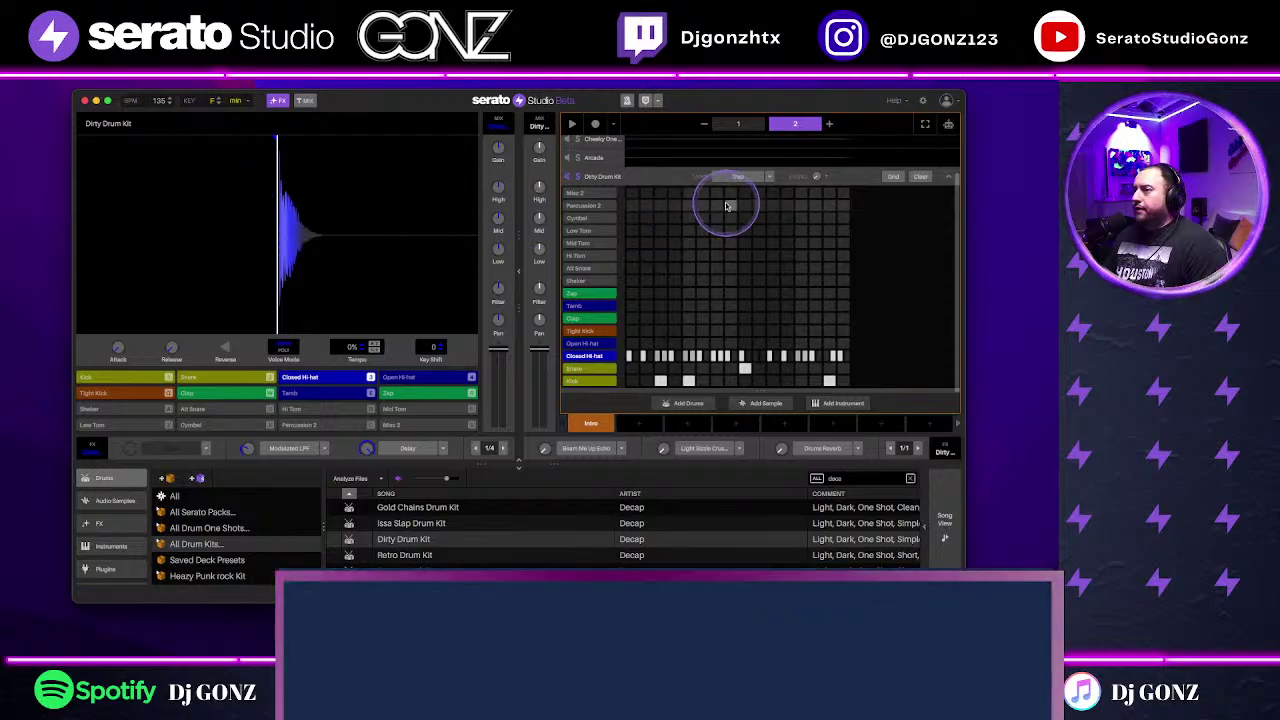
Step: Select the Arcade deck and open its plugin window showing the Beta Wave kit over the project
click(672, 160)
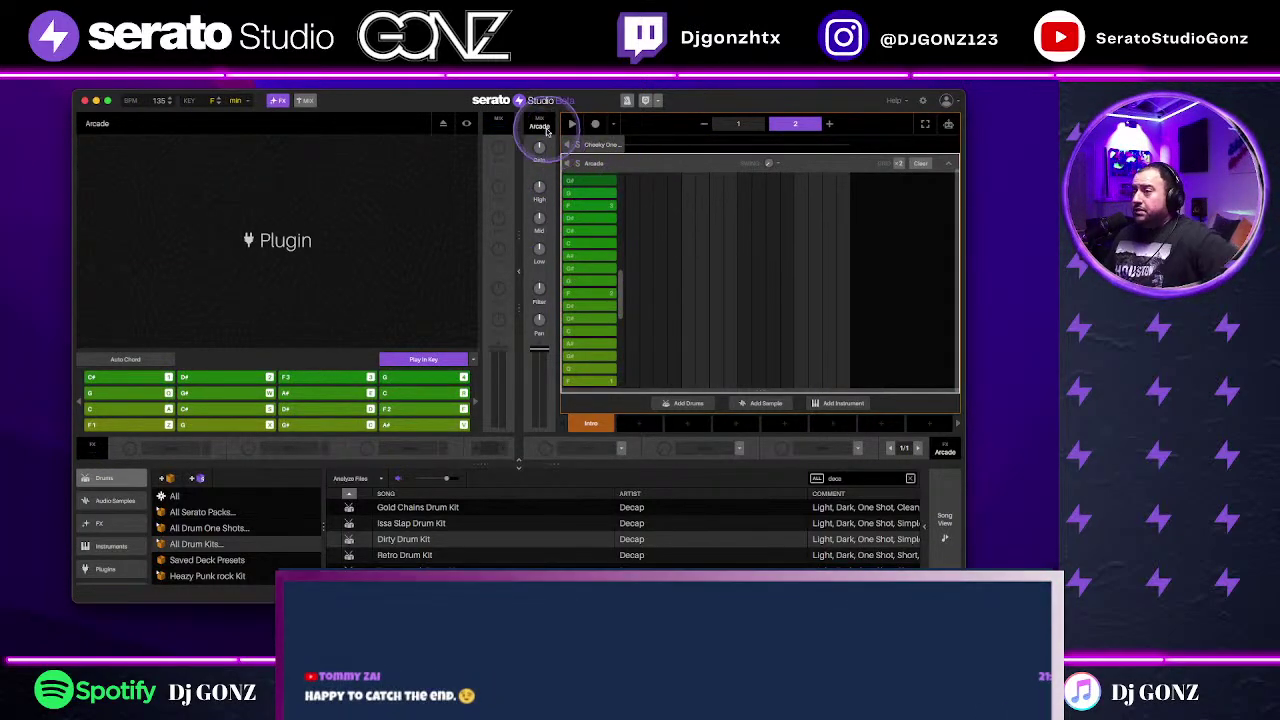
click(467, 125)
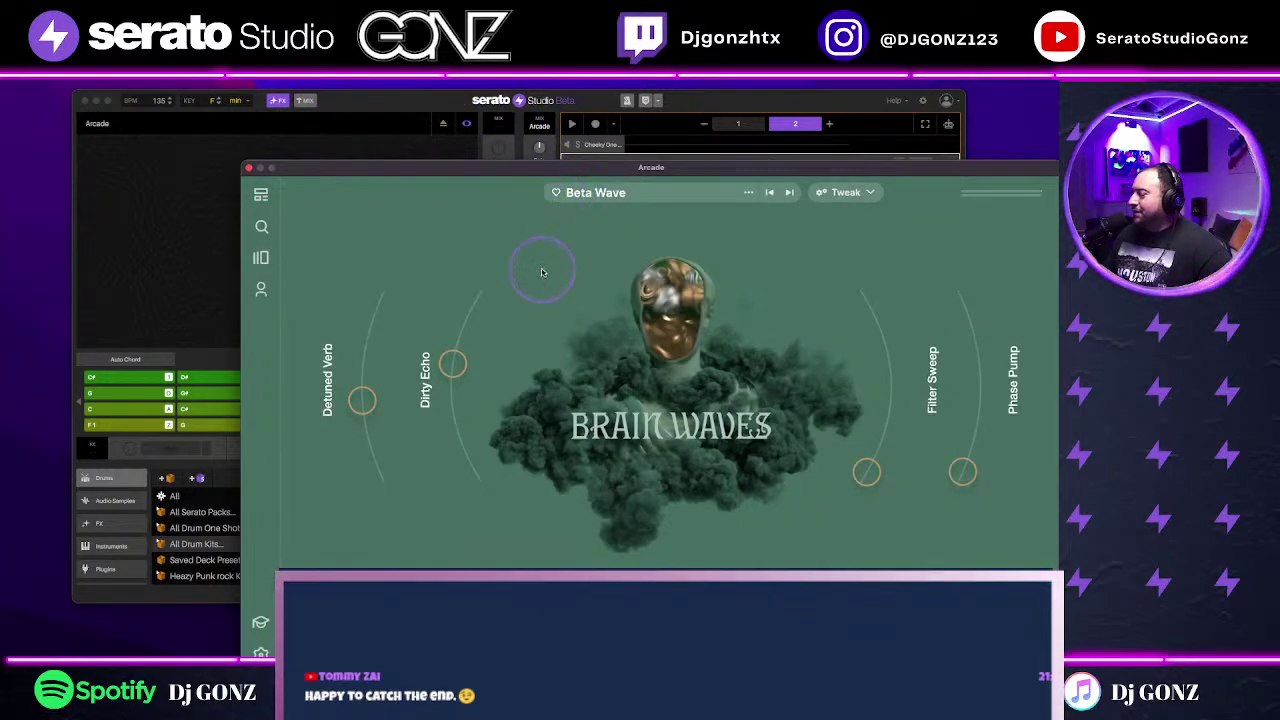
drag(894, 165, 803, 120)
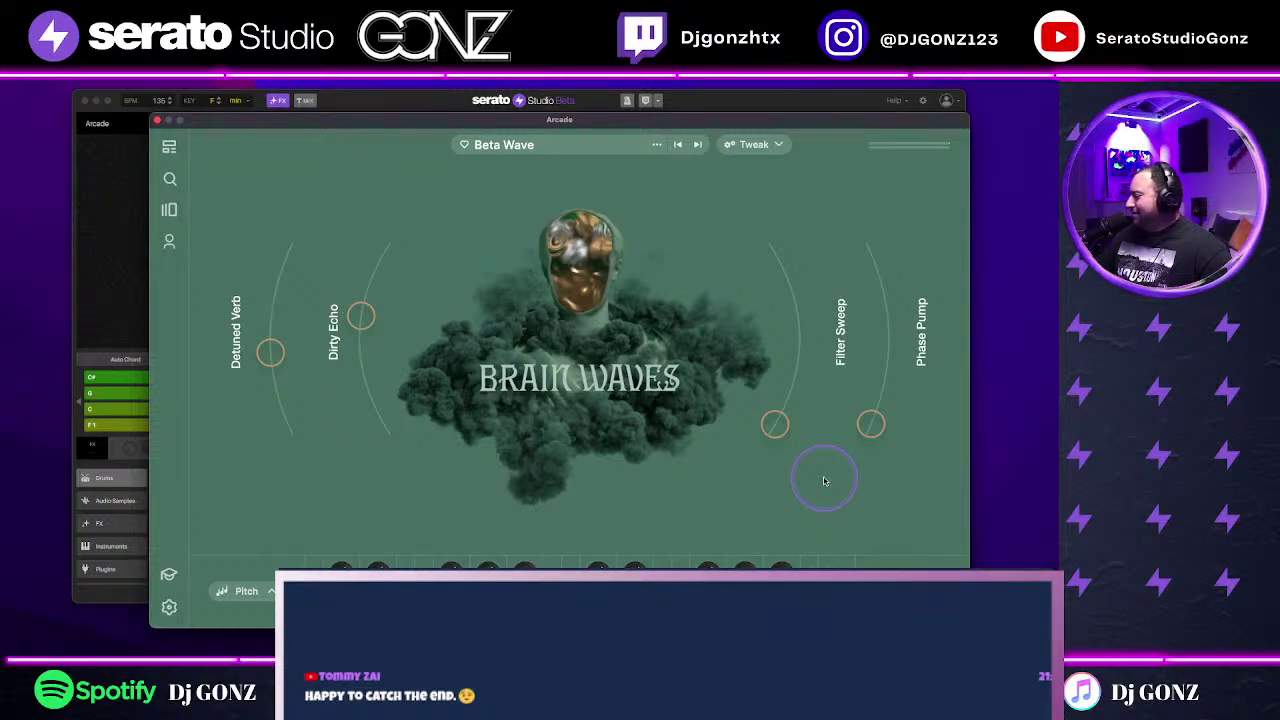
drag(728, 124, 683, 396)
click(466, 127)
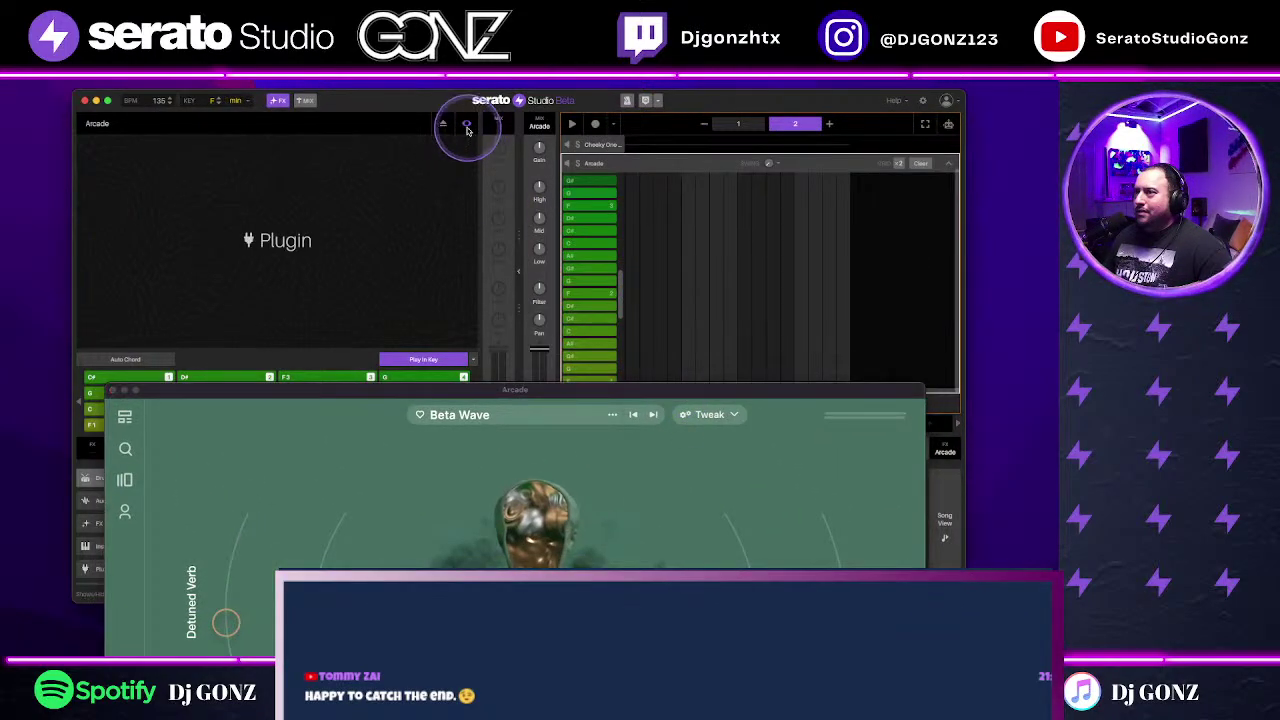
click(466, 127)
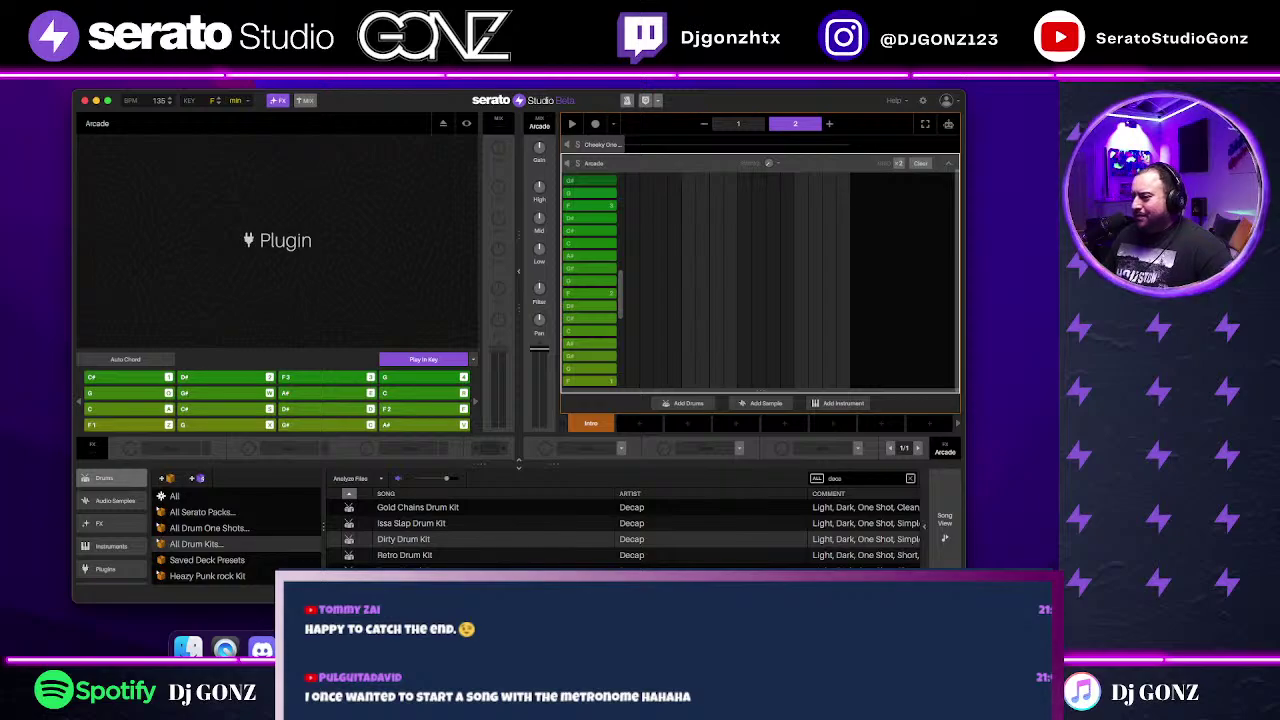
click(466, 123)
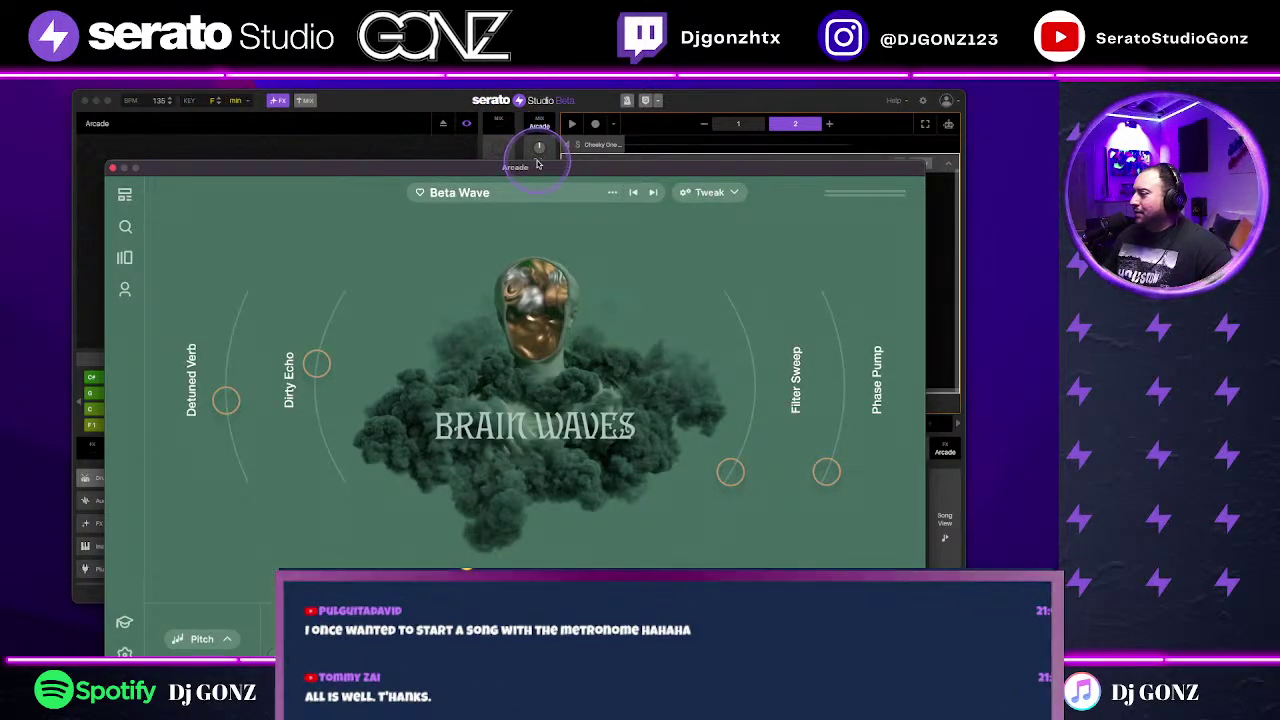
drag(524, 173, 499, 156)
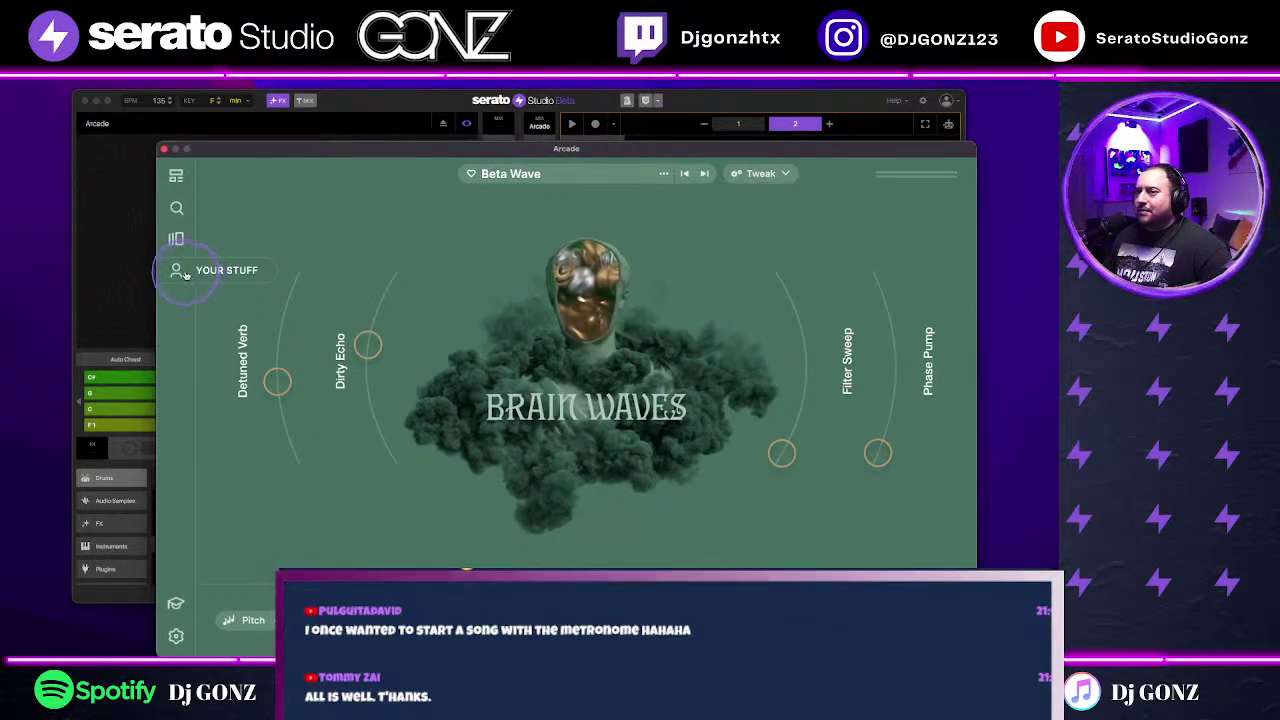
Step: Load the Stay kit from the Jukebox Vocals line, then move Arcade down to reveal the project
click(178, 271)
click(175, 238)
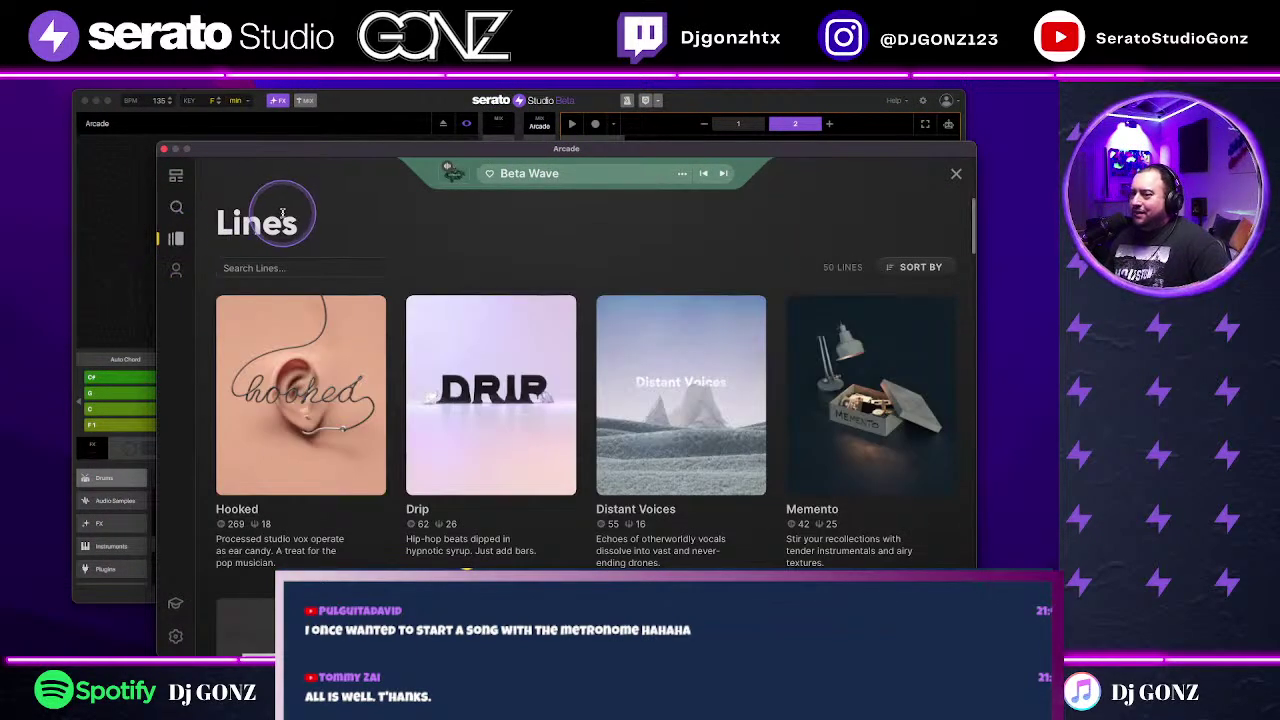
scroll(491, 240, down, 10)
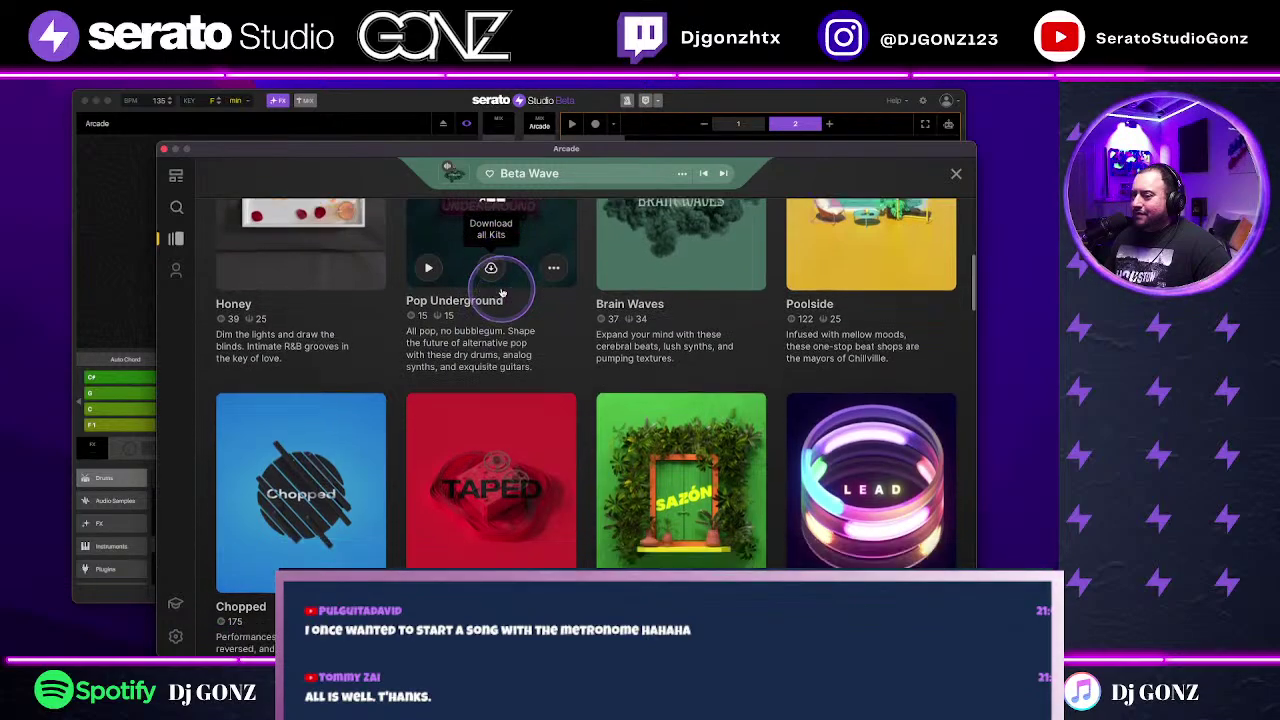
scroll(491, 270, down, 8)
click(710, 310)
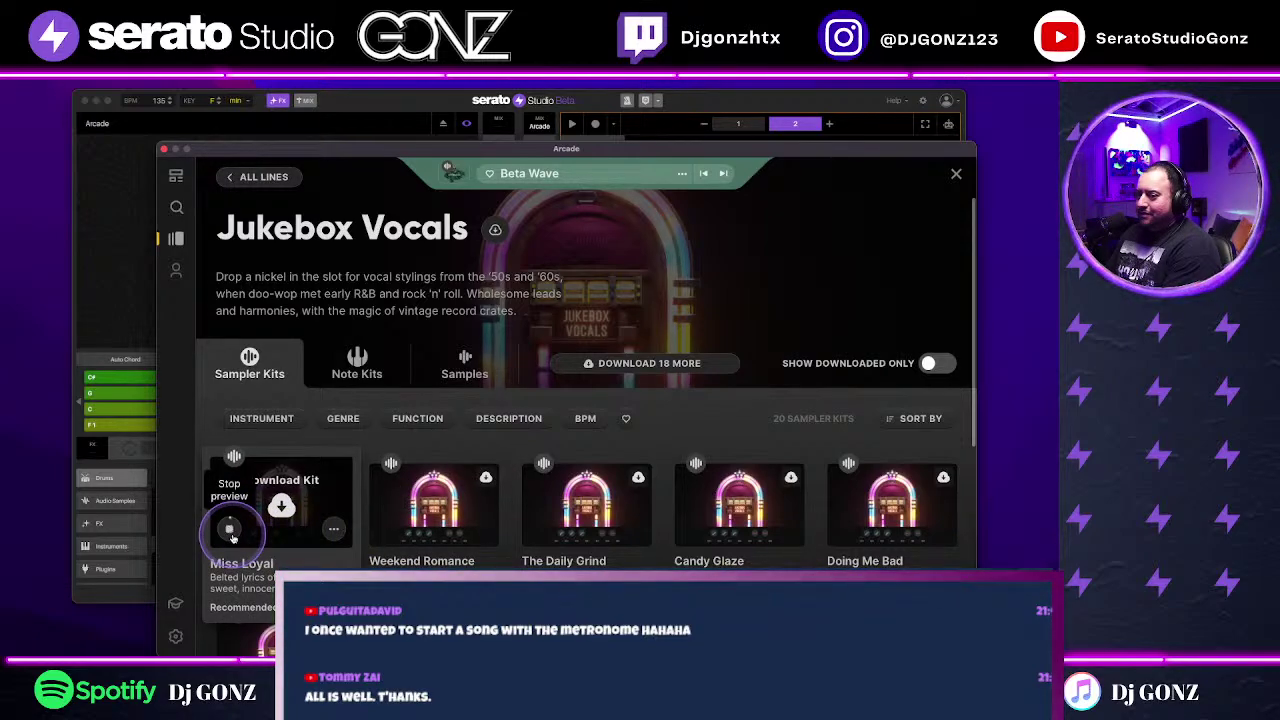
scroll(231, 537, down, 2)
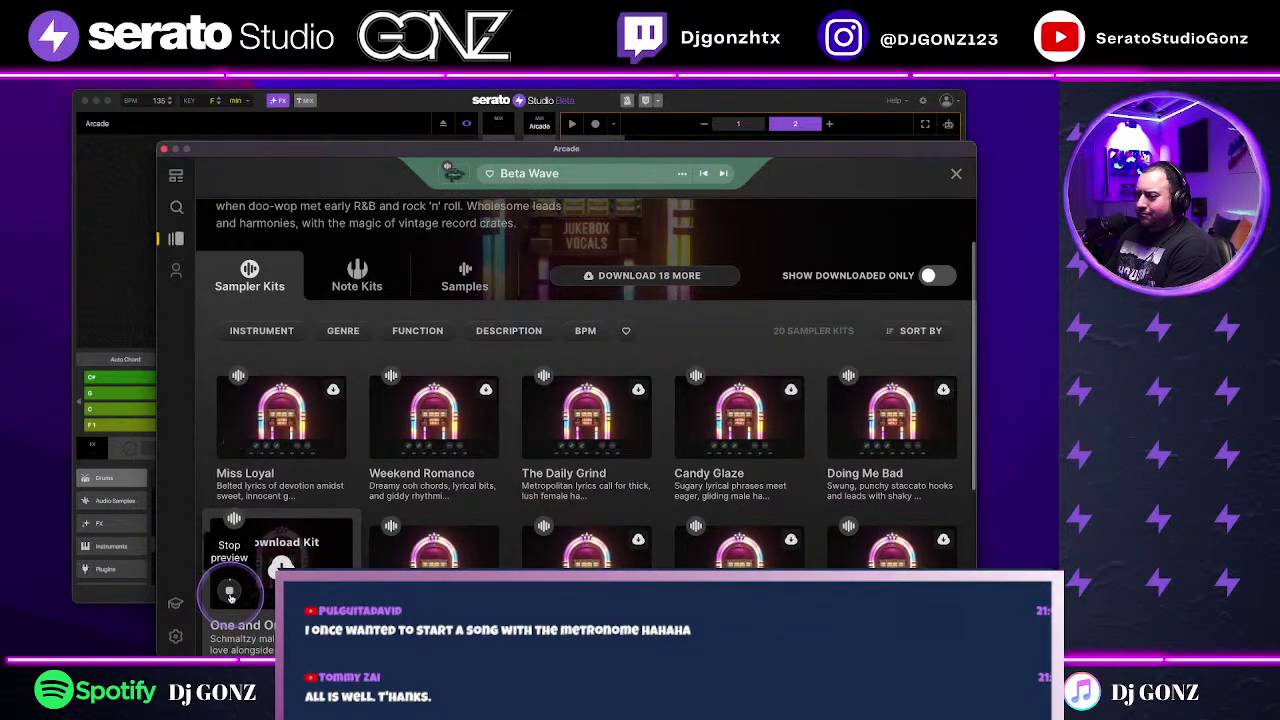
scroll(231, 592, down, 2)
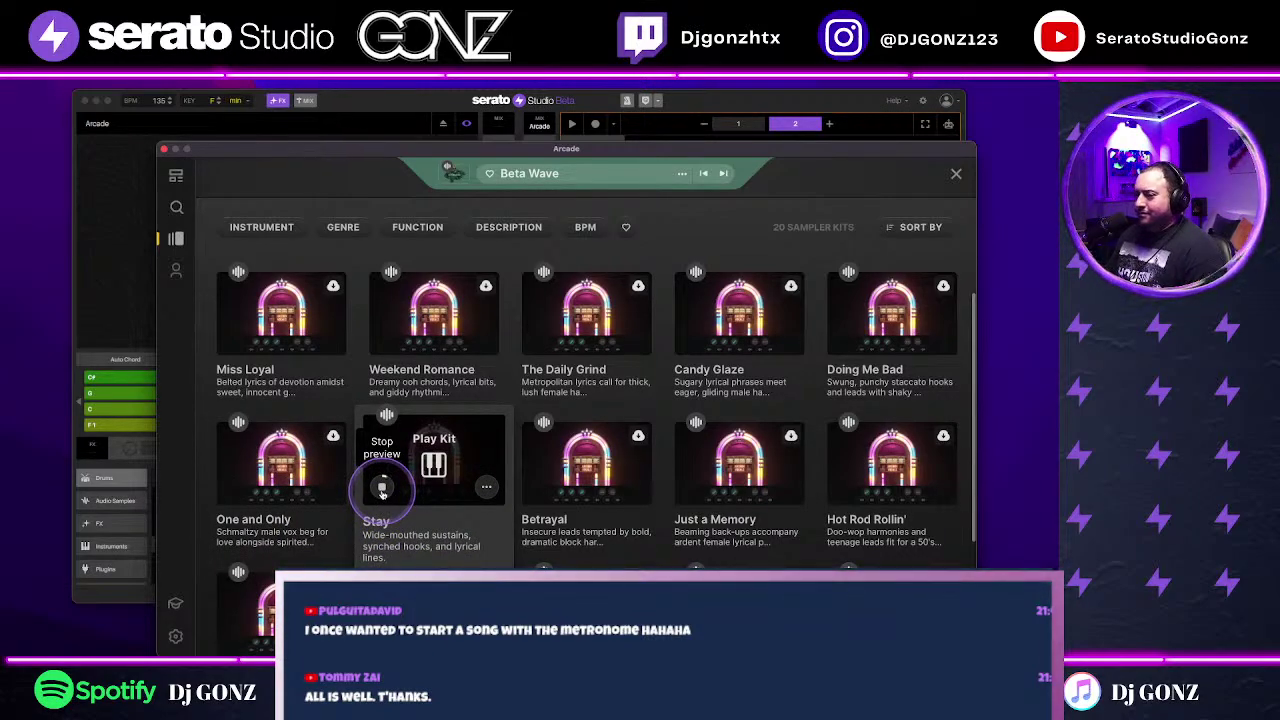
click(438, 460)
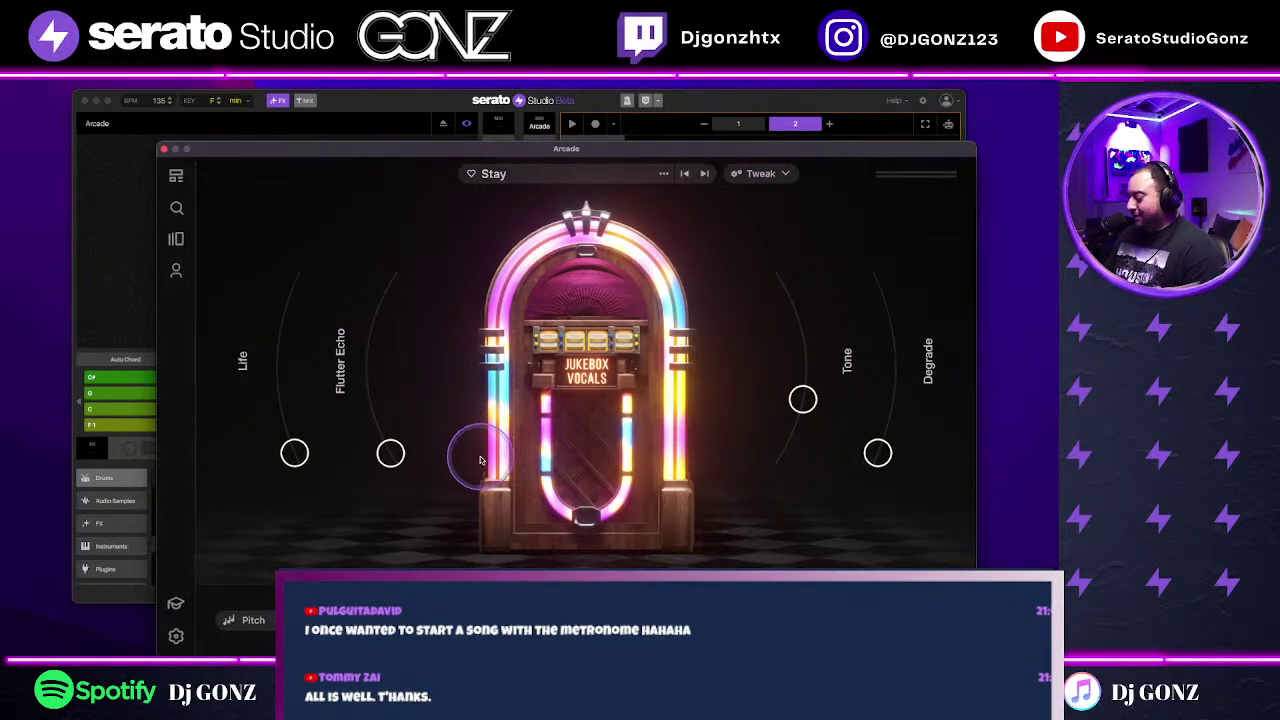
drag(430, 148, 407, 481)
click(950, 163)
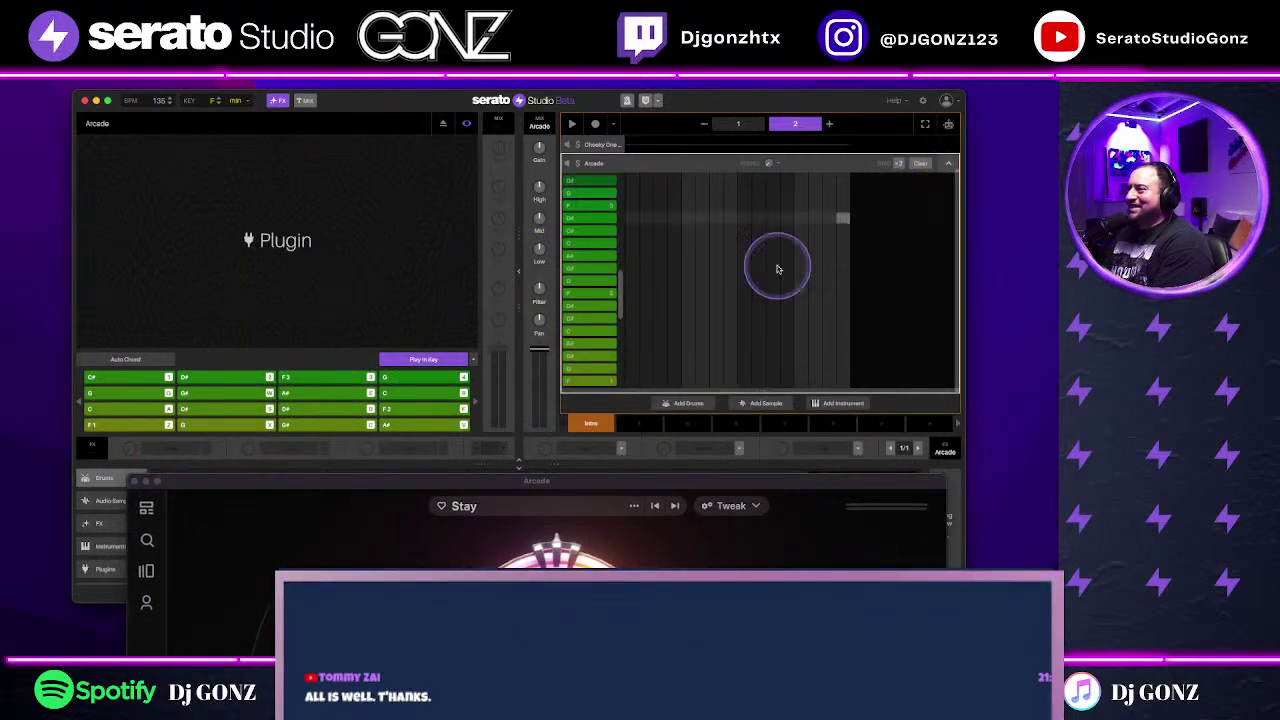
Step: Collapse the Arcade track's note grid, enable Play in Key, and rearrange the Arcade and project windows
click(950, 163)
drag(520, 482, 852, 125)
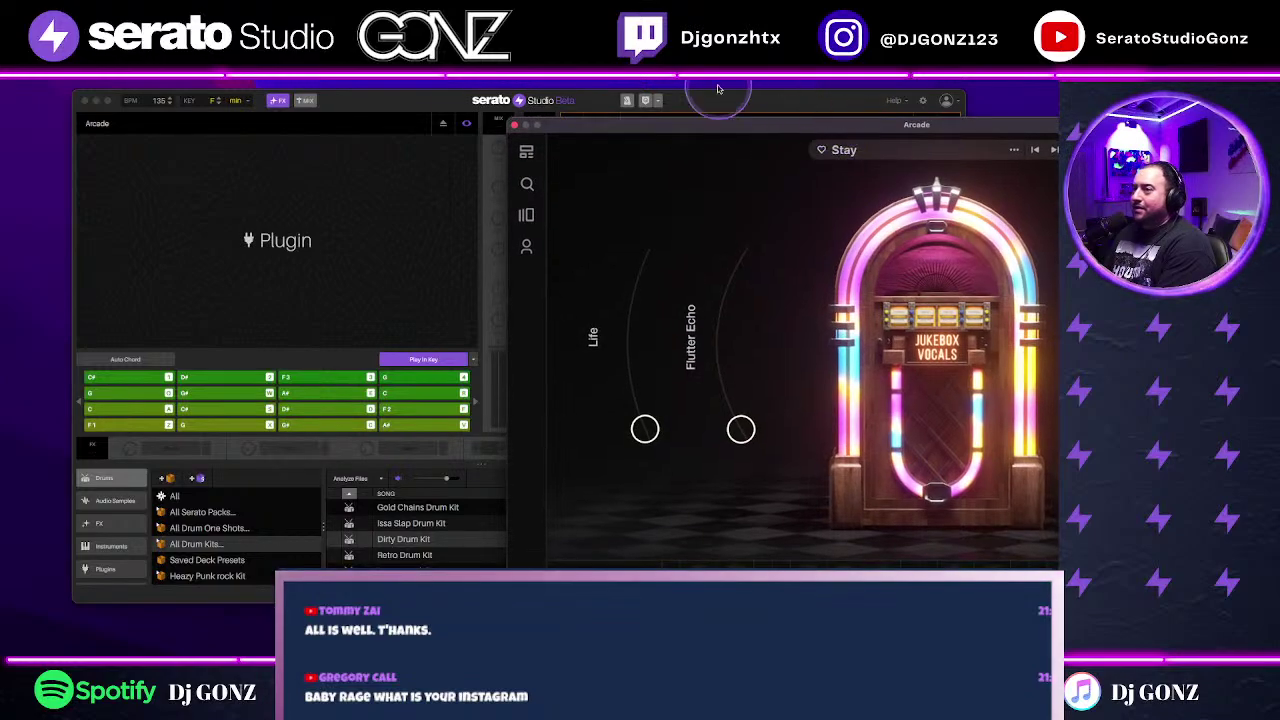
drag(609, 91, 649, 109)
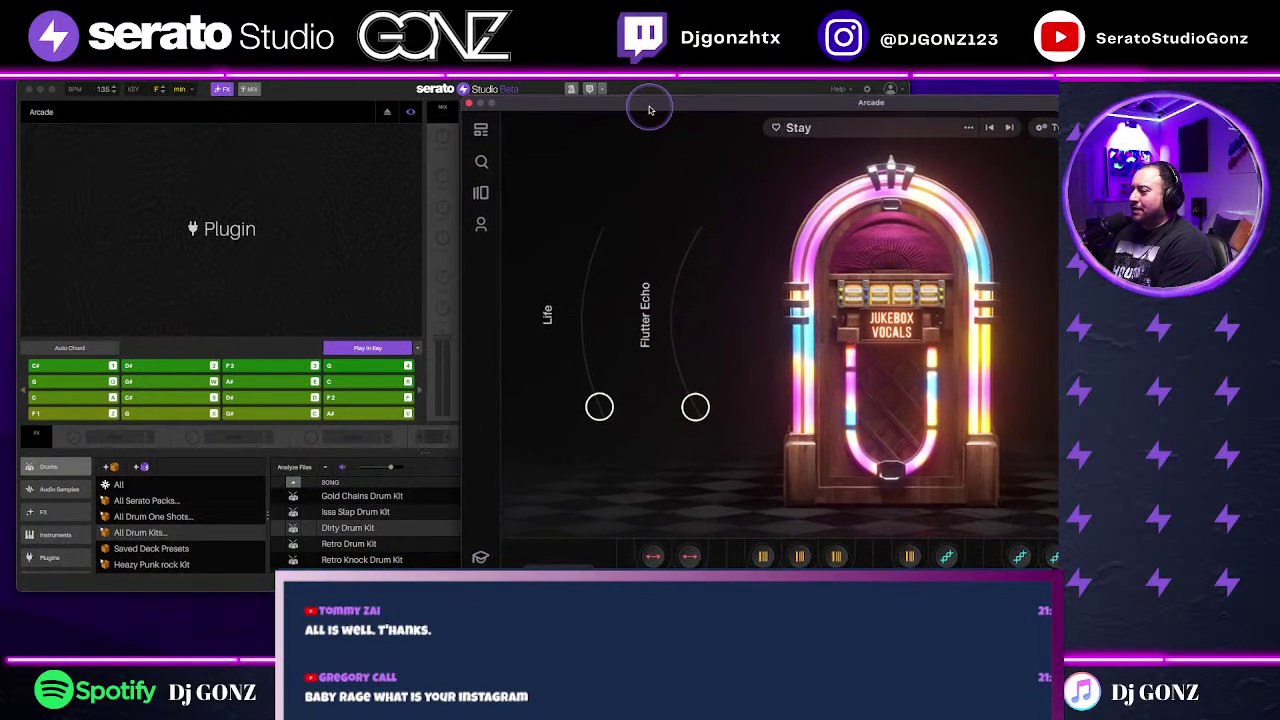
click(350, 348)
drag(684, 110, 518, 108)
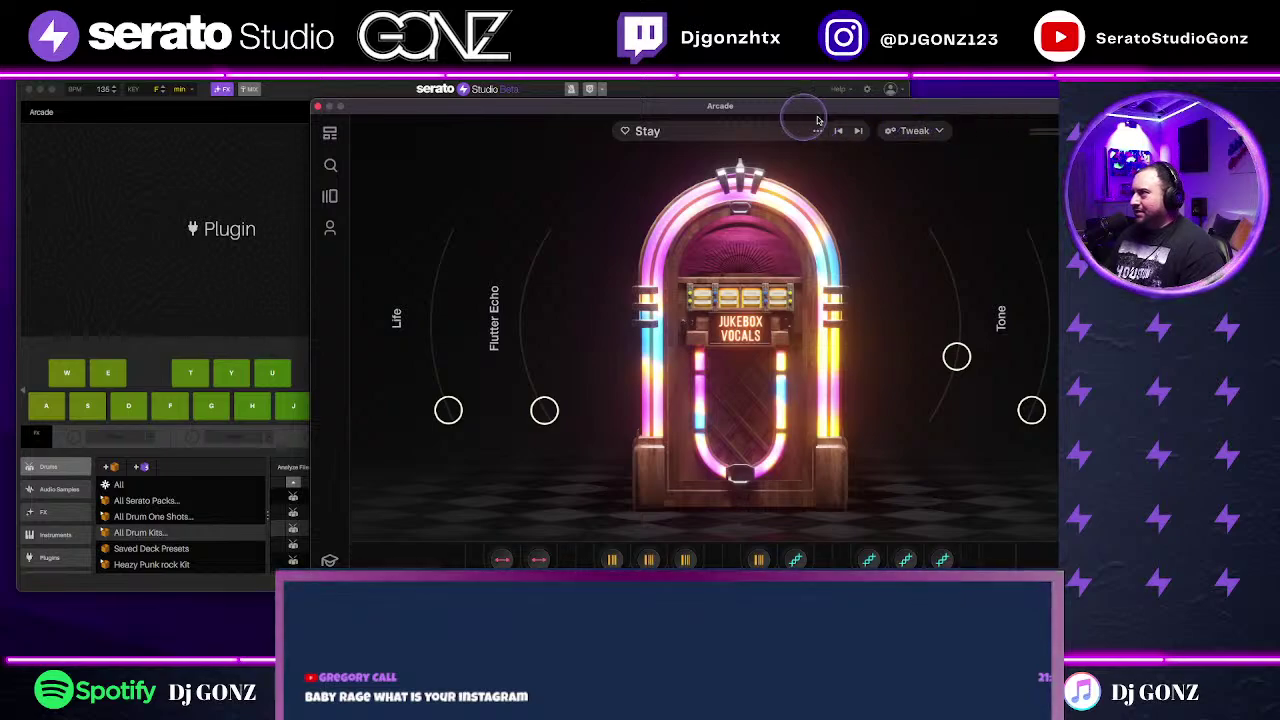
drag(845, 112, 712, 116)
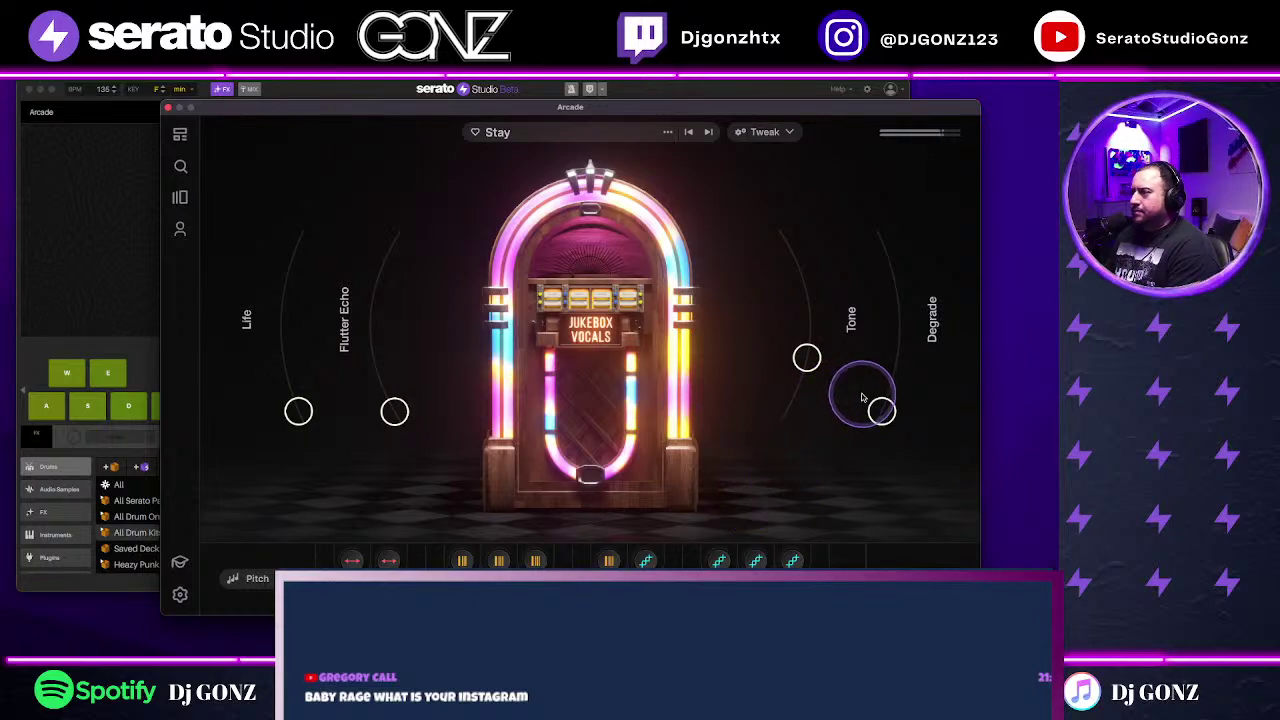
Step: Raise the Flutter Echo, Tone, Life and Degrade knobs on the Stay kit
drag(393, 410, 376, 295)
drag(838, 340, 810, 285)
drag(308, 420, 305, 307)
drag(881, 411, 881, 316)
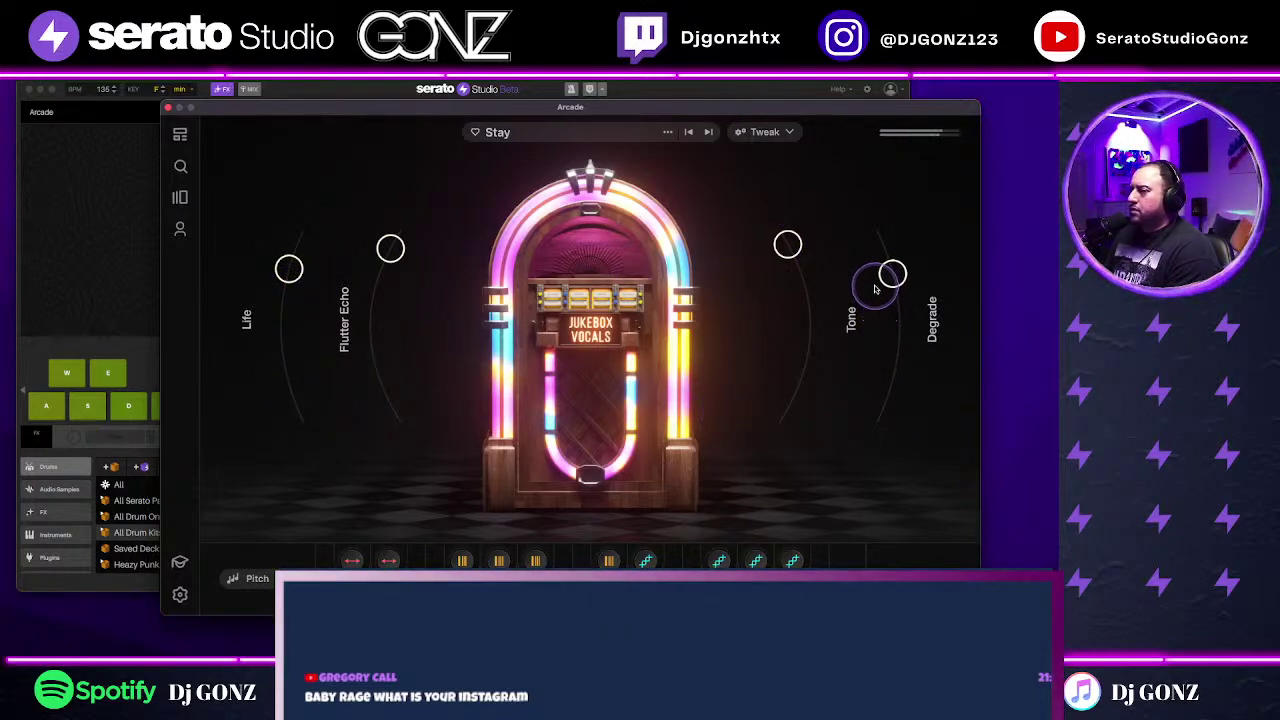